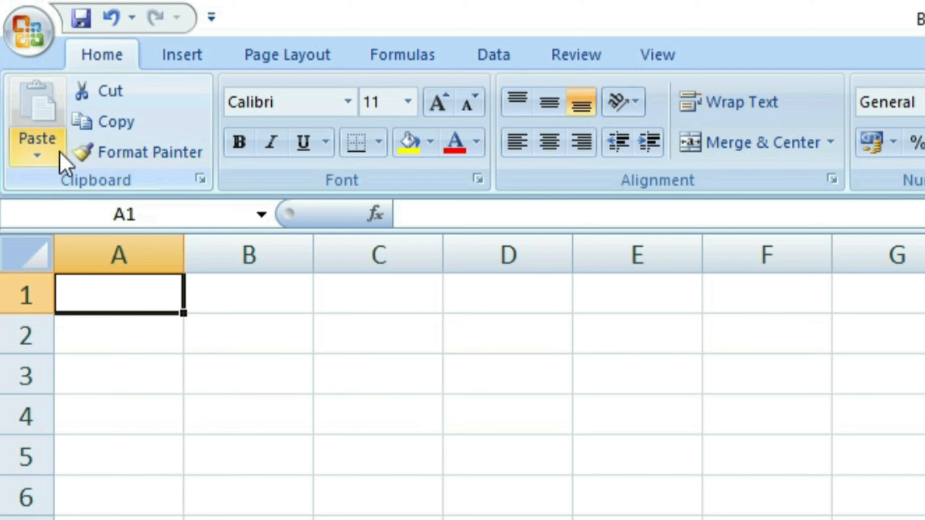
# Open and close the paste options list, then select single cells, column A and row 1.
pyautogui.click(59, 151)
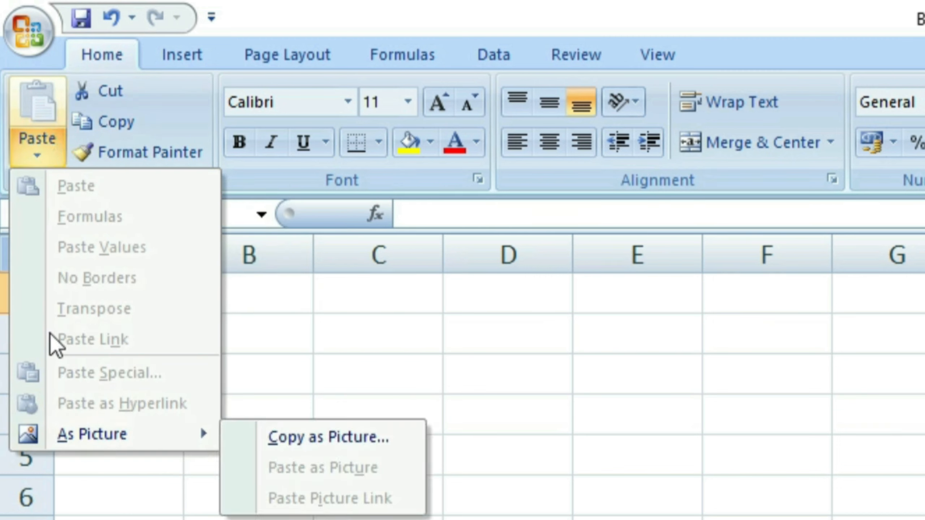
pyautogui.click(134, 519)
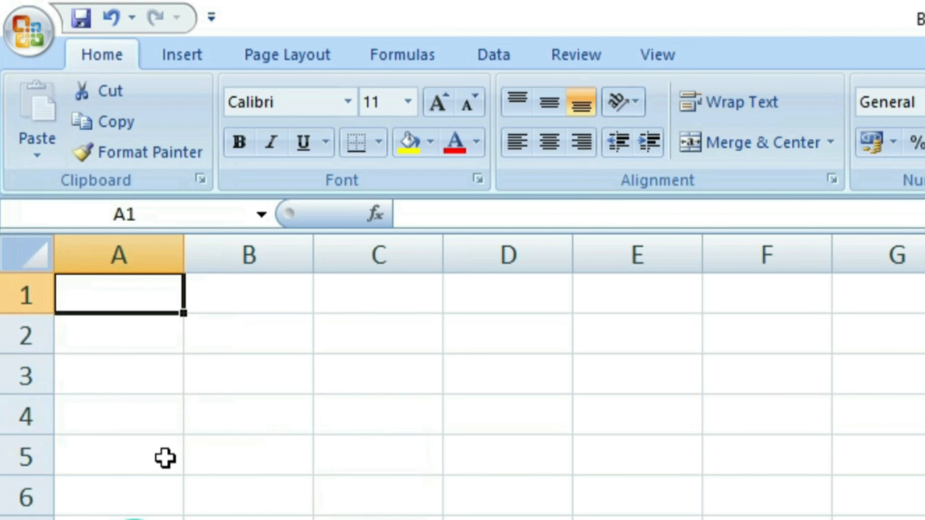
pyautogui.click(242, 378)
pyautogui.scroll(2, 233, 416)
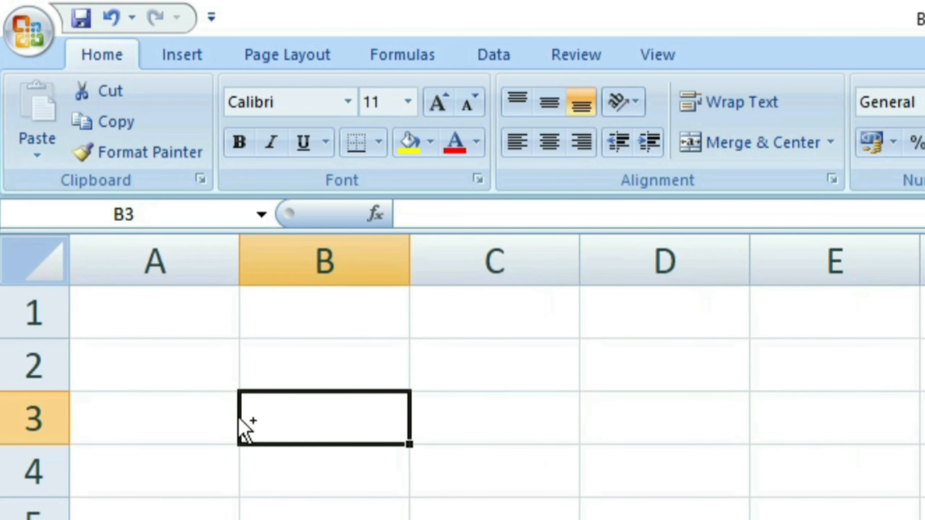
pyautogui.scroll(1, 241, 430)
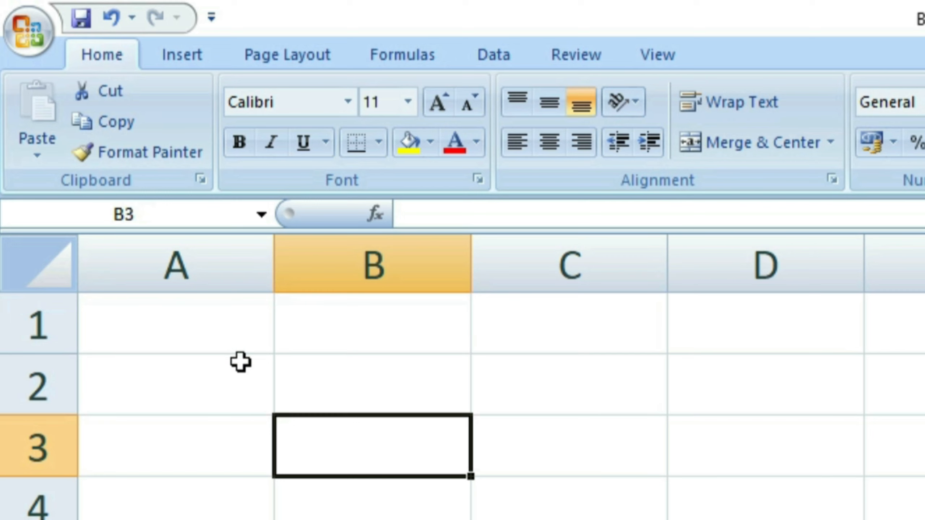
pyautogui.click(218, 339)
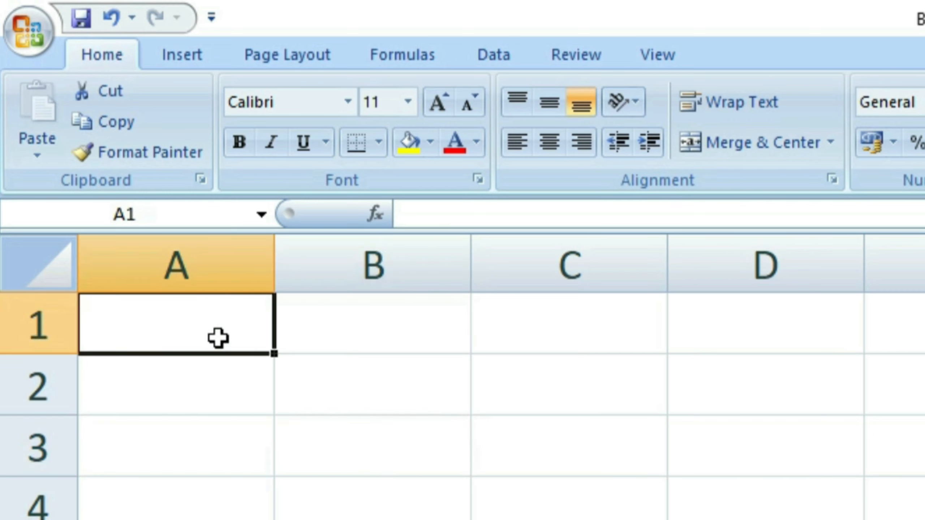
pyautogui.click(202, 418)
pyautogui.click(132, 279)
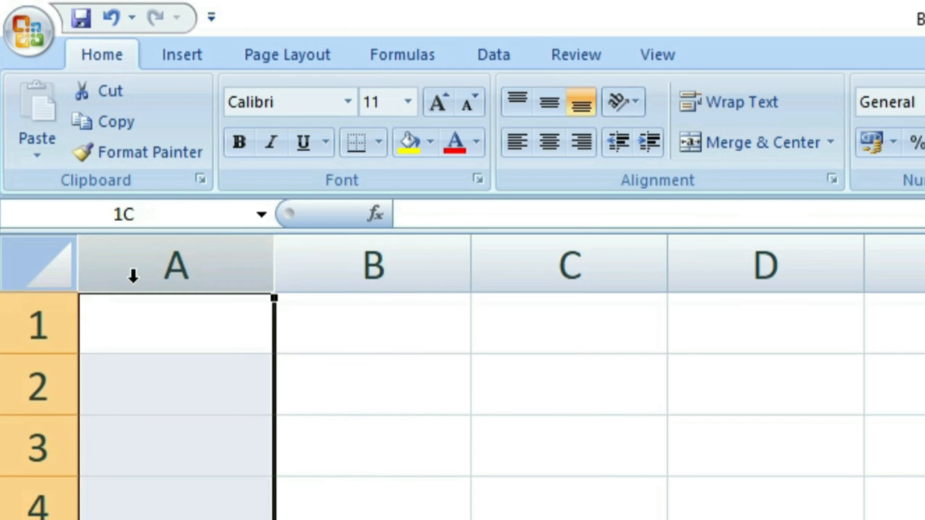
pyautogui.click(60, 336)
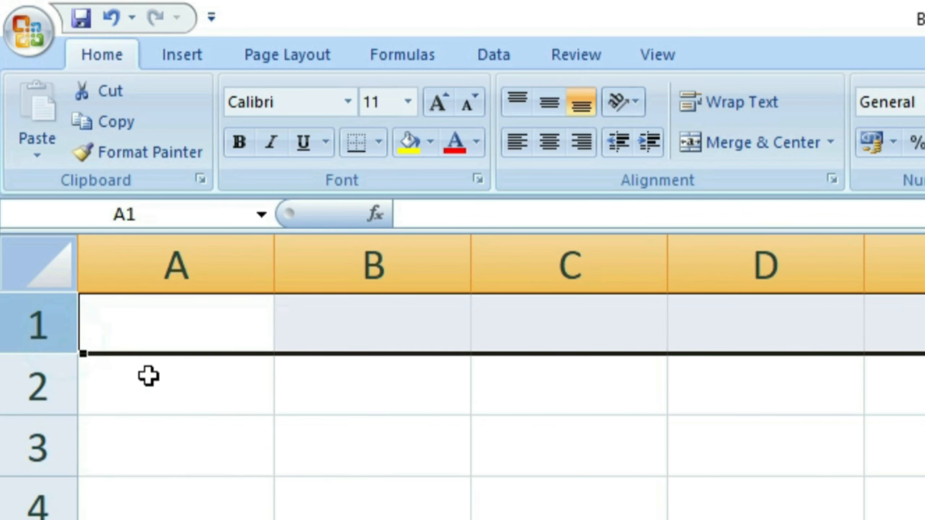
pyautogui.click(205, 418)
# Move the selection back and forth across cells A1 through D1.
pyautogui.click(190, 330)
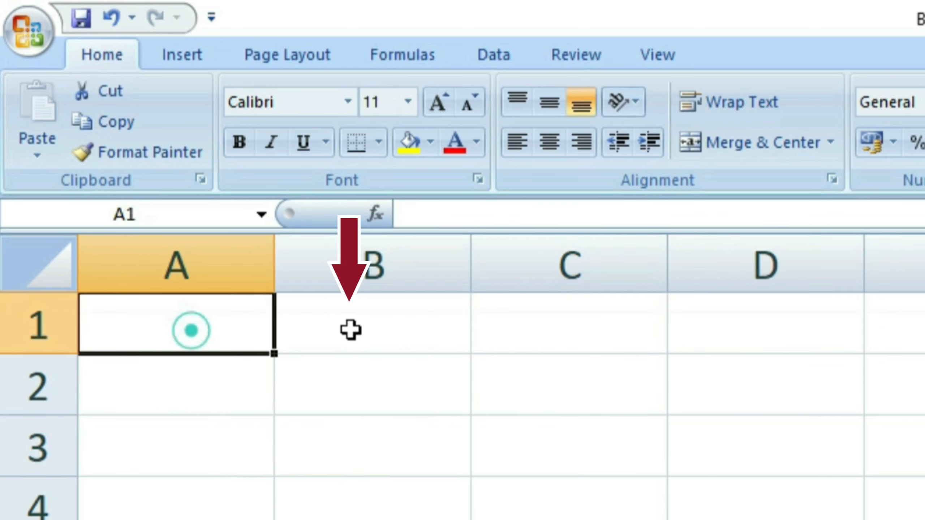
pyautogui.click(354, 329)
pyautogui.click(524, 343)
pyautogui.click(764, 327)
pyautogui.click(575, 328)
pyautogui.click(430, 329)
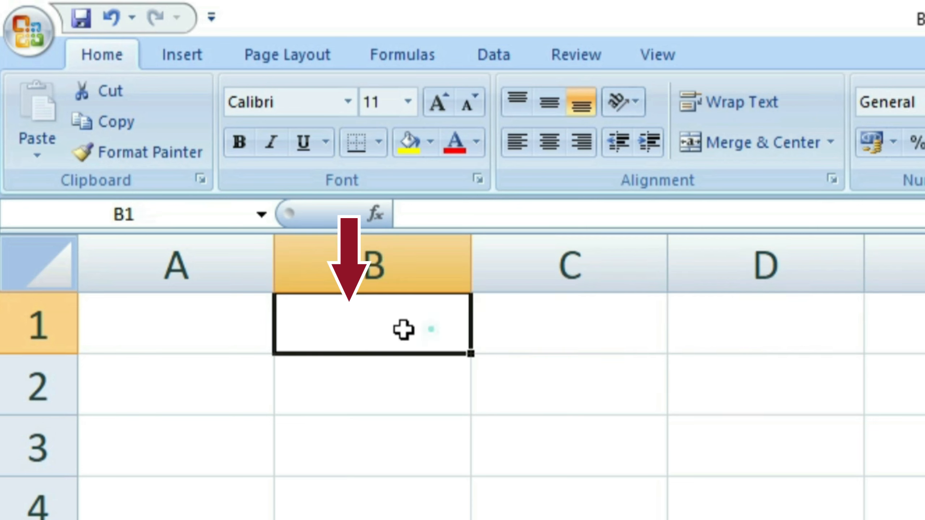
pyautogui.click(244, 326)
pyautogui.click(401, 320)
pyautogui.click(565, 335)
pyautogui.click(364, 328)
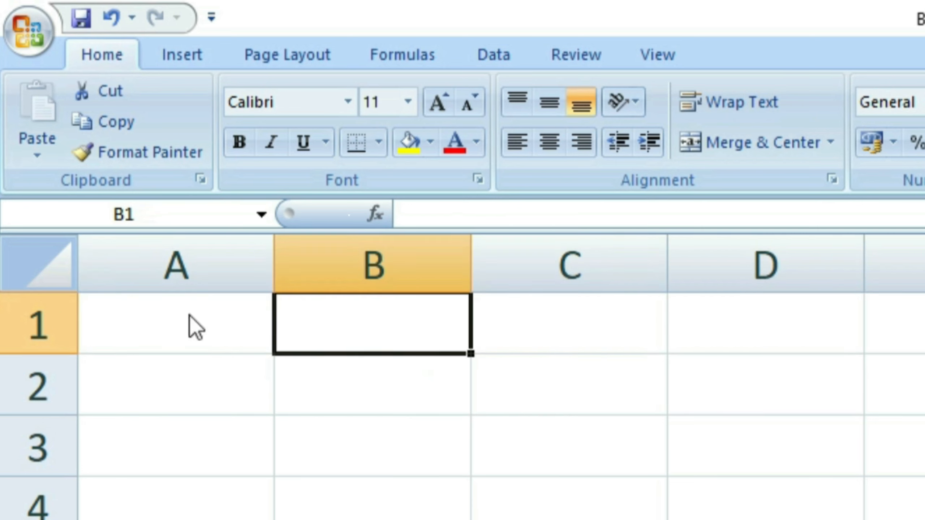
pyautogui.click(194, 324)
pyautogui.click(414, 320)
pyautogui.click(413, 320)
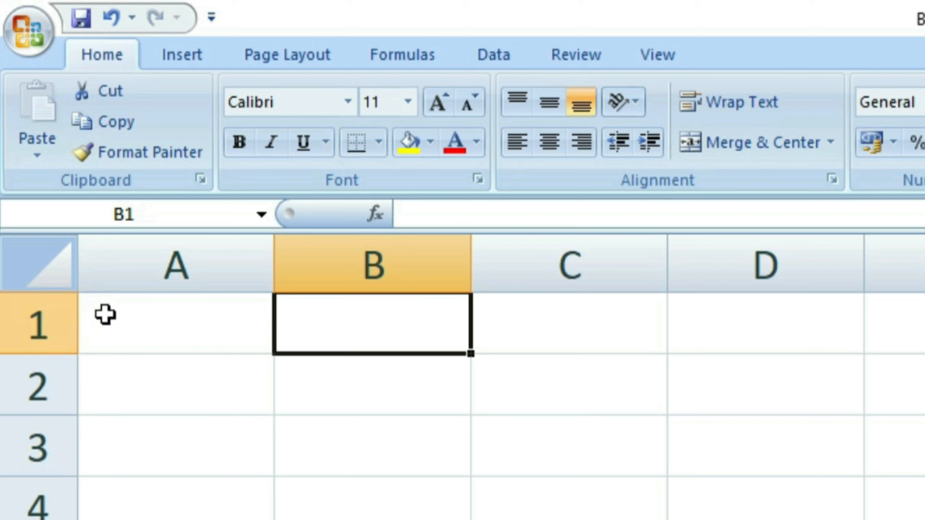
# Enter 150 in cell A1.
pyautogui.click(179, 331)
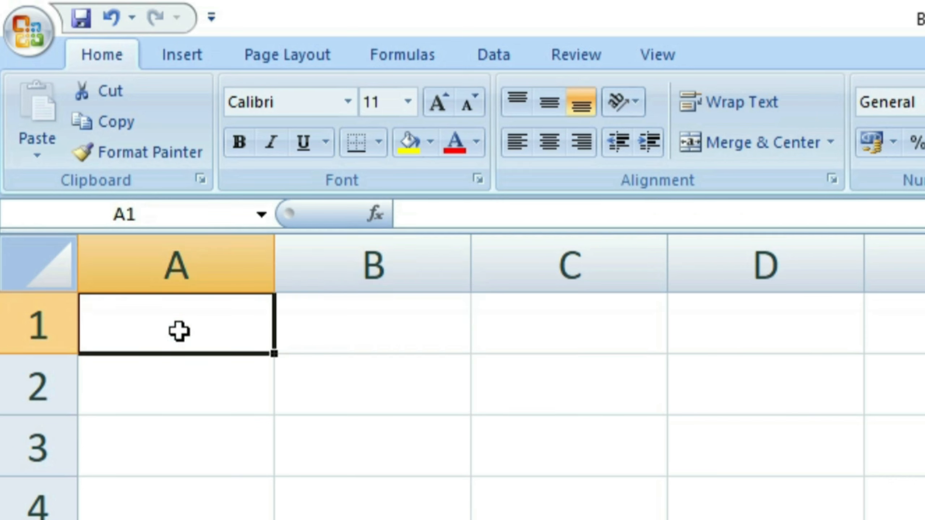
pyautogui.write('150')
pyautogui.click(108, 502)
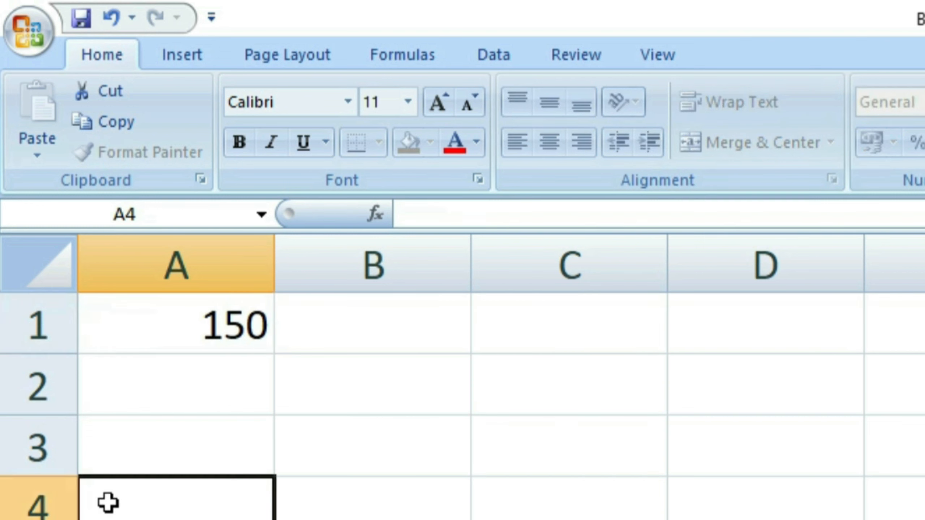
pyautogui.click(155, 334)
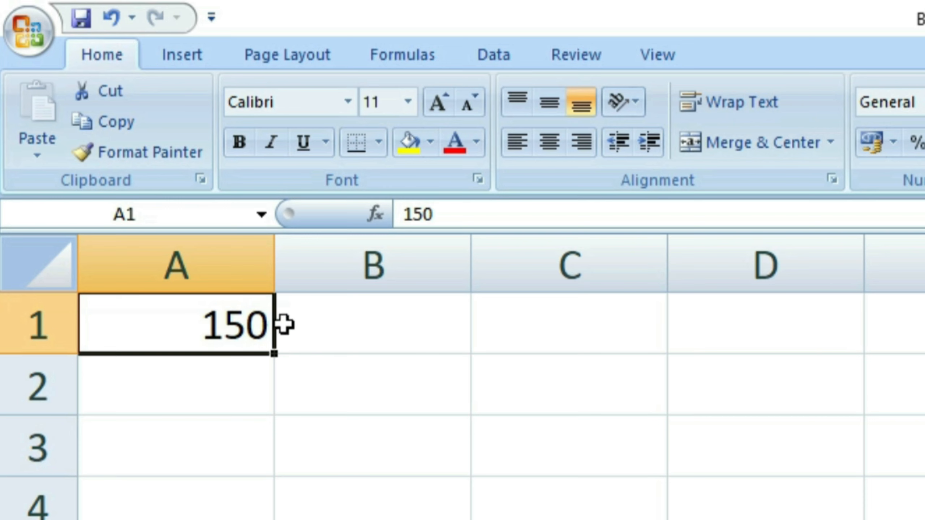
# Type 150 into B1, then delete it so only A1 holds 150.
pyautogui.click(342, 307)
pyautogui.write('150')
pyautogui.hotkey('ctrl', 'Return')
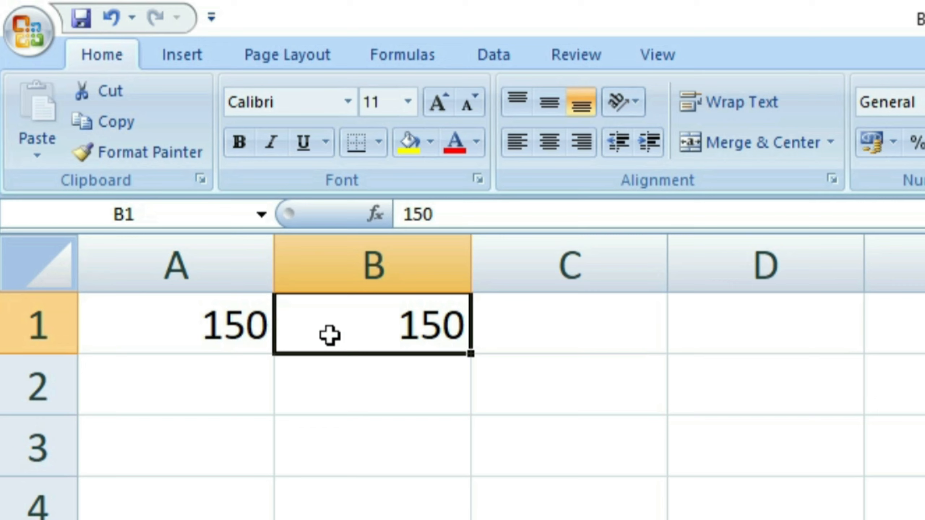
pyautogui.click(582, 316)
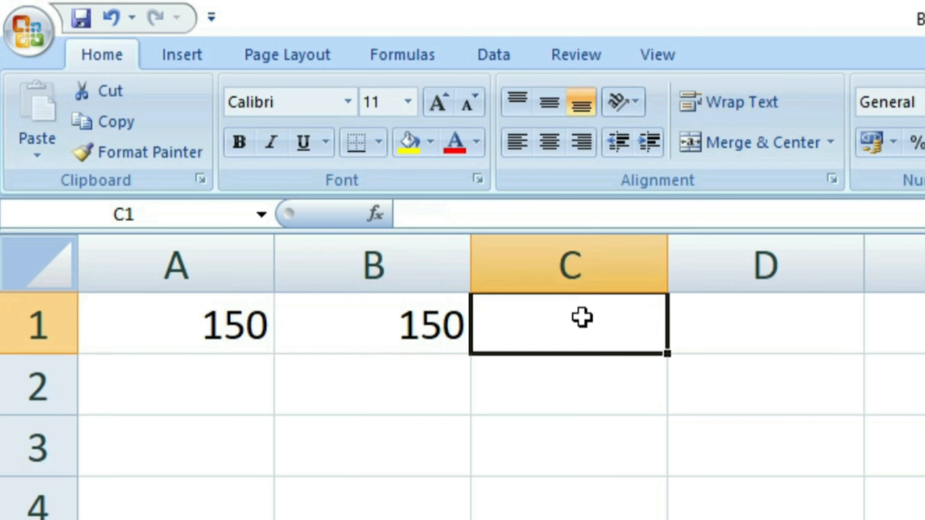
pyautogui.click(395, 333)
pyautogui.press('Delete')
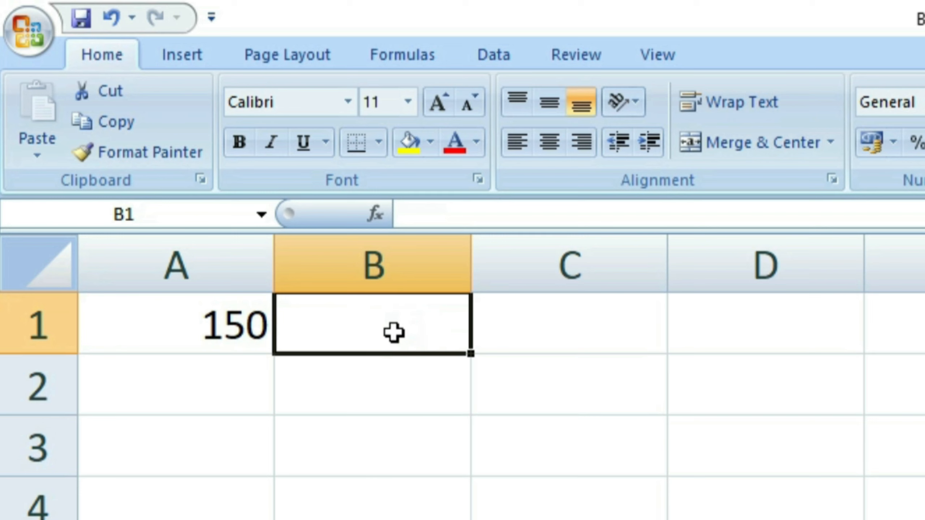
pyautogui.click(353, 419)
pyautogui.click(344, 348)
pyautogui.click(187, 345)
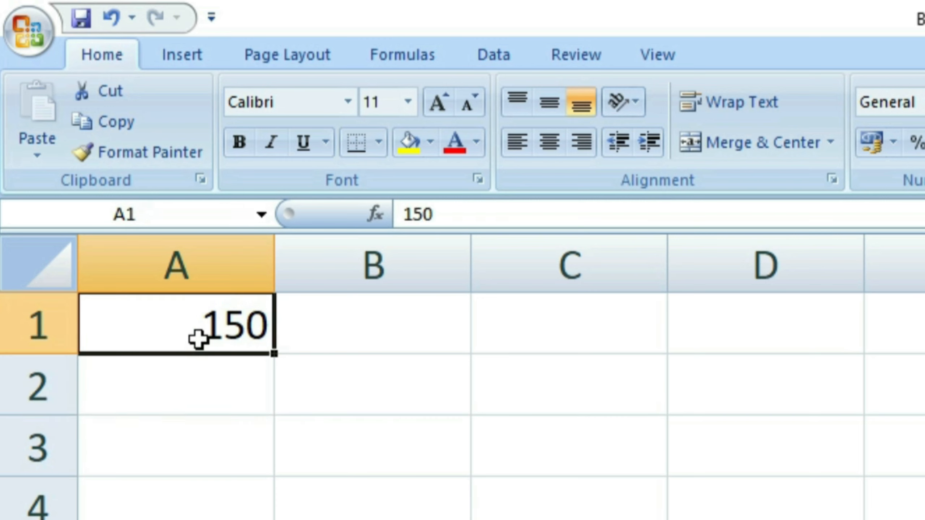
# Copy the 150 in A1 and pick C1 as the paste destination.
pyautogui.click(198, 339)
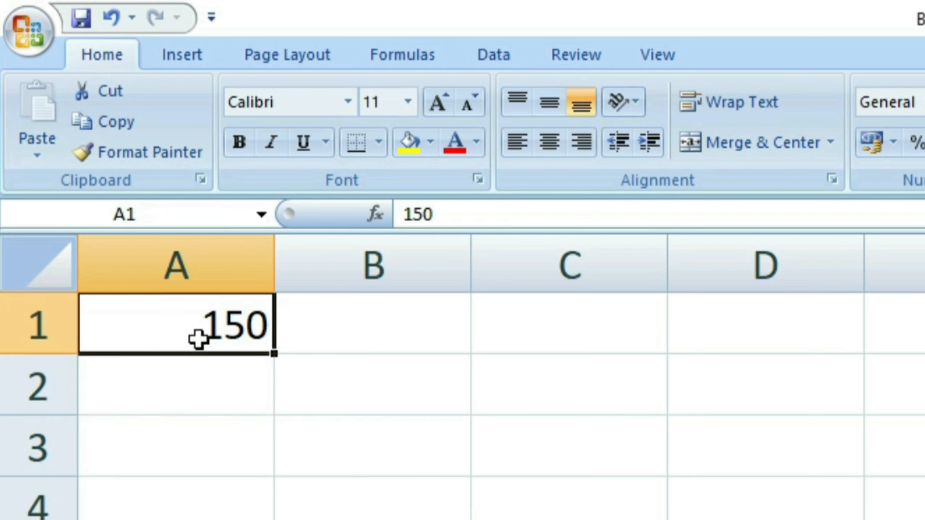
pyautogui.click(111, 124)
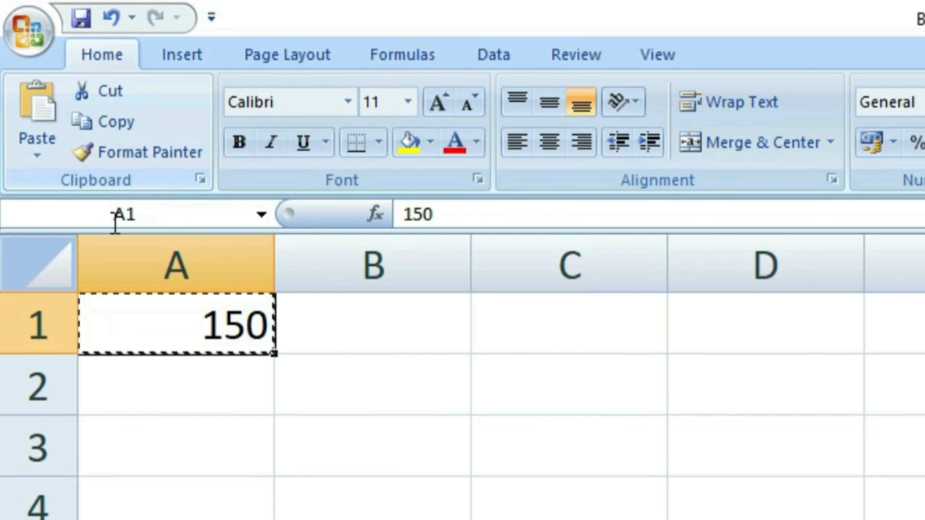
pyautogui.click(339, 439)
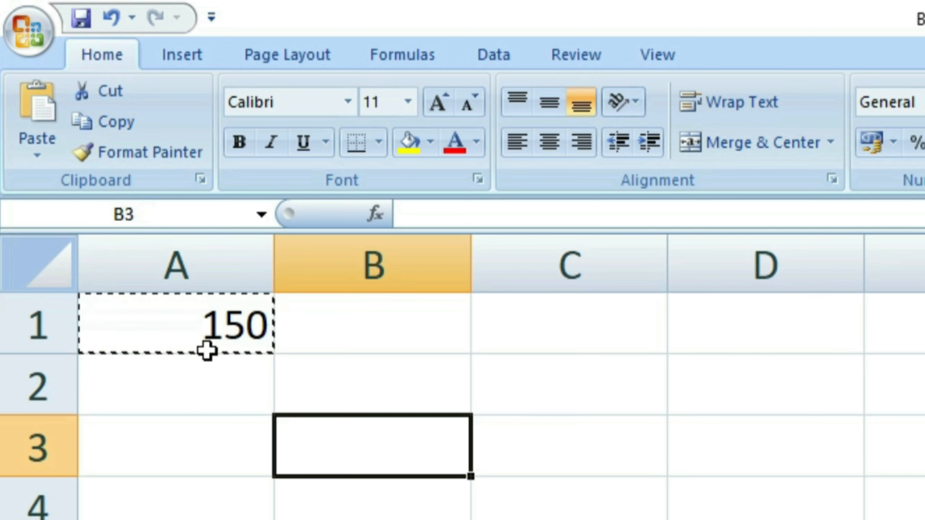
pyautogui.click(515, 342)
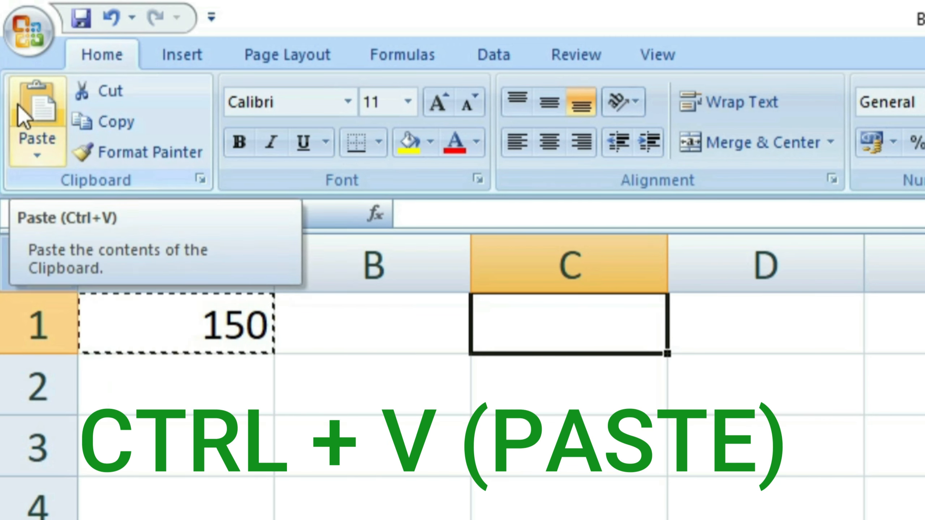
# Paste the copied 150 into cells C1, D1 and C2.
pyautogui.click(21, 92)
pyautogui.click(737, 312)
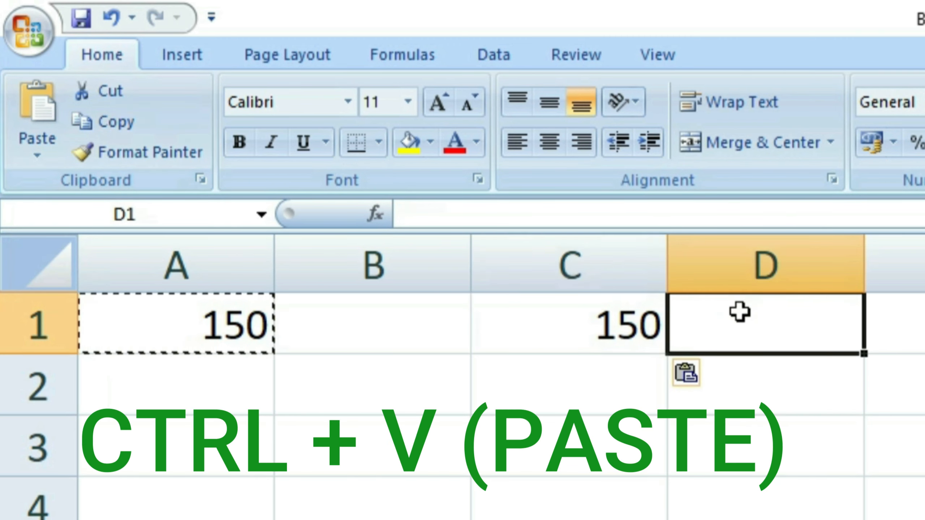
pyautogui.click(46, 91)
pyautogui.click(609, 378)
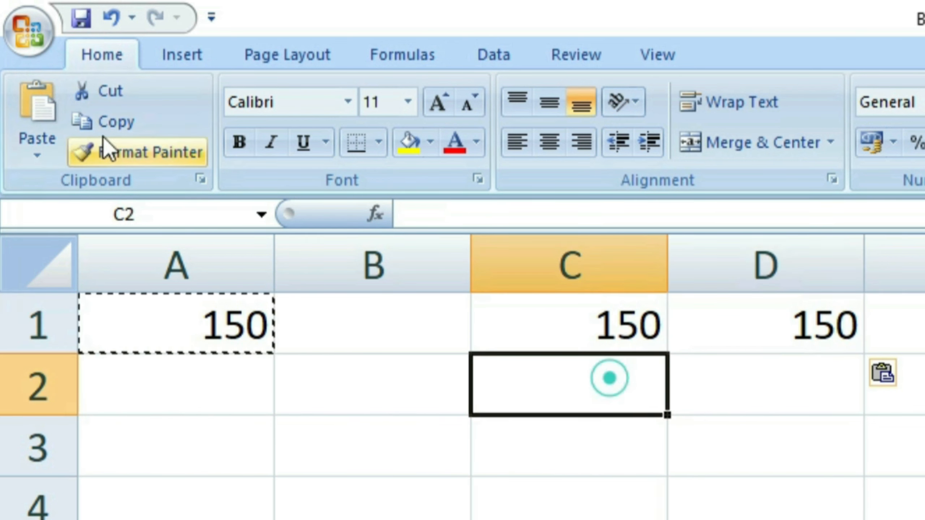
pyautogui.click(25, 99)
pyautogui.click(786, 375)
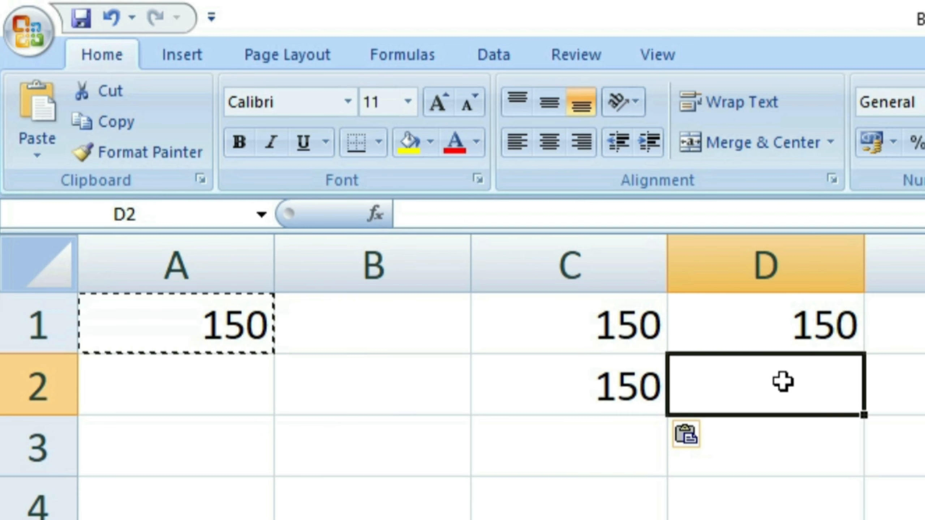
# Paste 150 across the whole range C3:E7, then return to A1.
pyautogui.click(804, 474)
pyautogui.moveTo(564, 458); pyautogui.dragTo(450, 353)
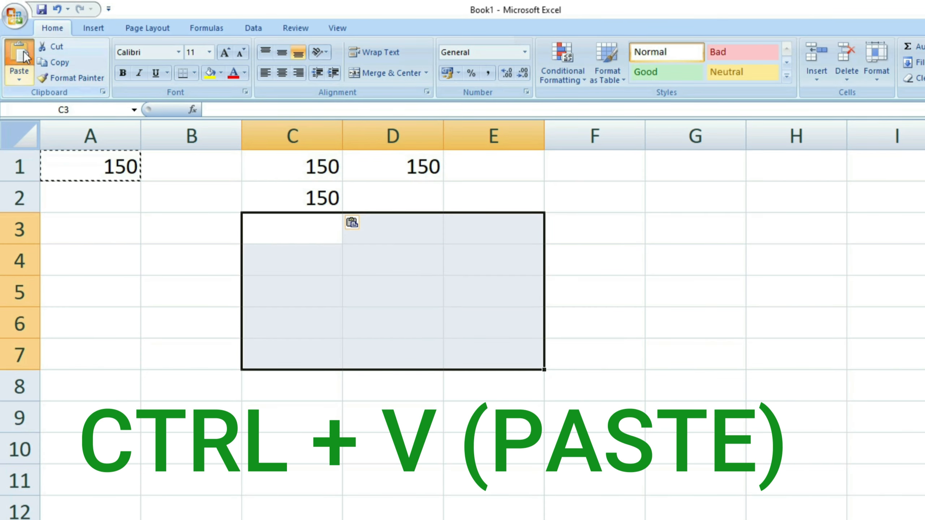
pyautogui.click(23, 50)
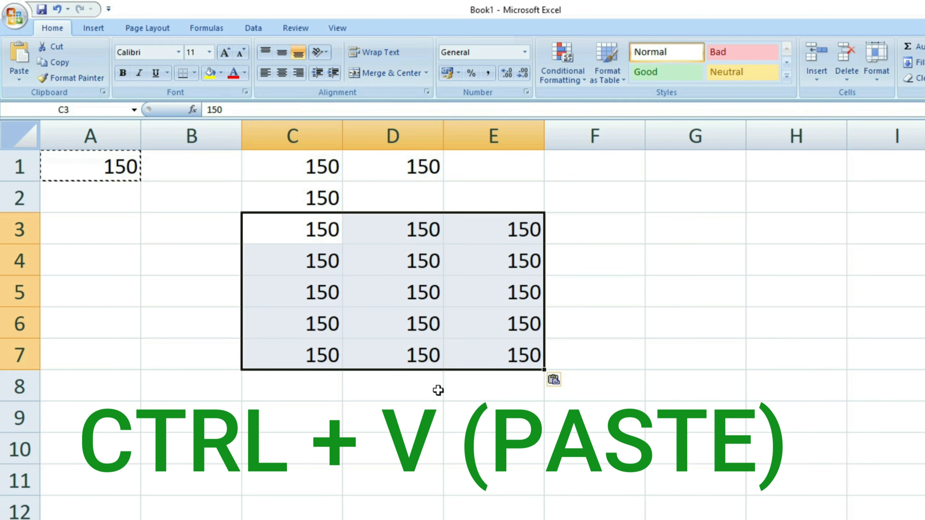
pyautogui.click(351, 430)
pyautogui.click(73, 167)
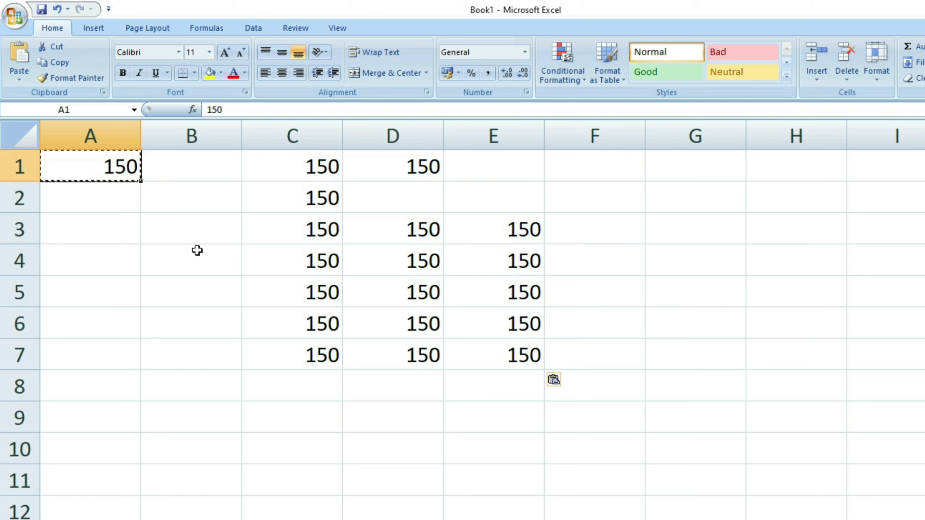
# Paste the copied 150 into cell B4.
pyautogui.click(127, 265)
pyautogui.click(186, 263)
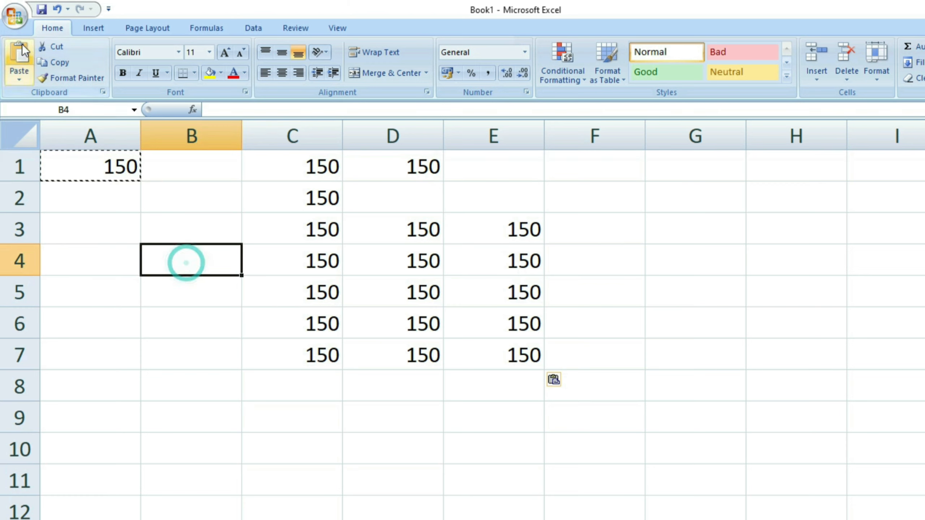
pyautogui.click(20, 51)
pyautogui.click(77, 166)
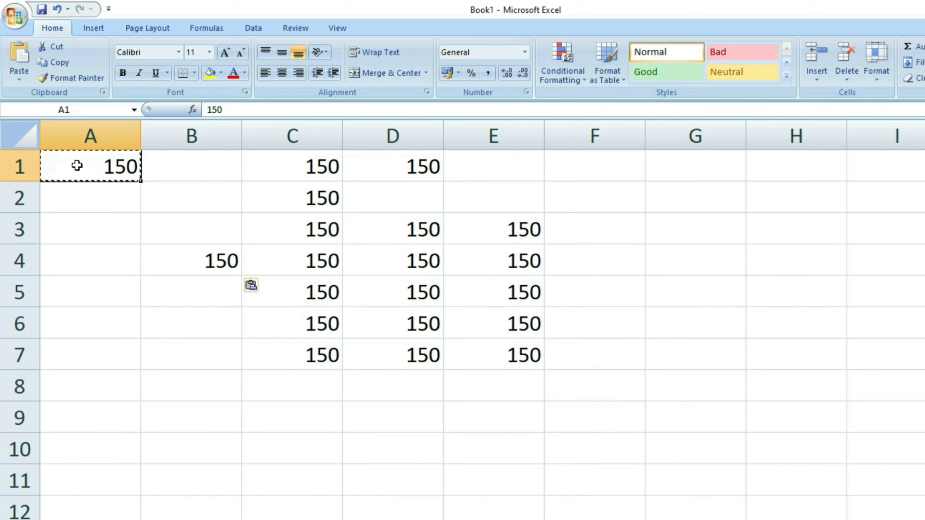
# Double-click empty B2 and leave it to end A1's copy marquee, then check cells below.
pyautogui.doubleClick(169, 202)
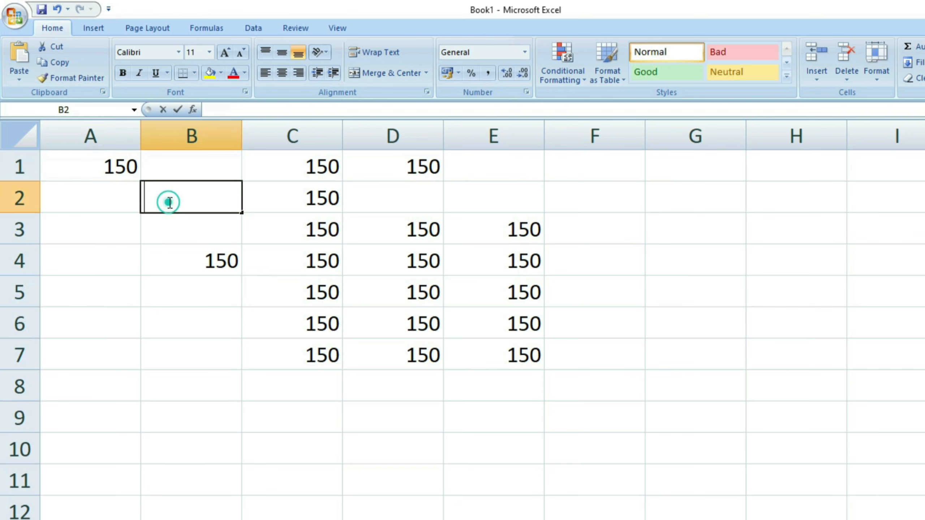
pyautogui.click(169, 229)
pyautogui.click(95, 156)
pyautogui.hotkey('ctrl', 'End')
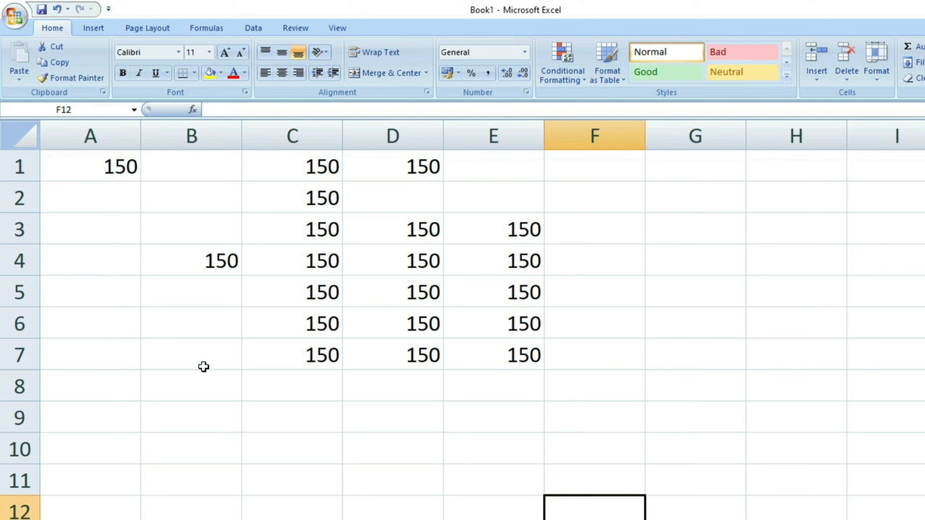
pyautogui.click(287, 396)
pyautogui.click(205, 353)
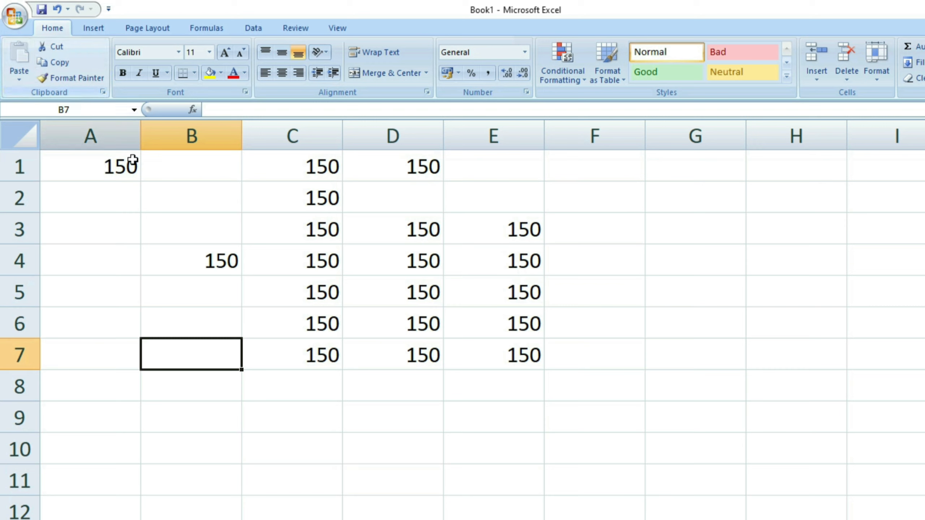
# Drag-select the 150 block C1:E7, reselecting it after clicking away.
pyautogui.click(190, 256)
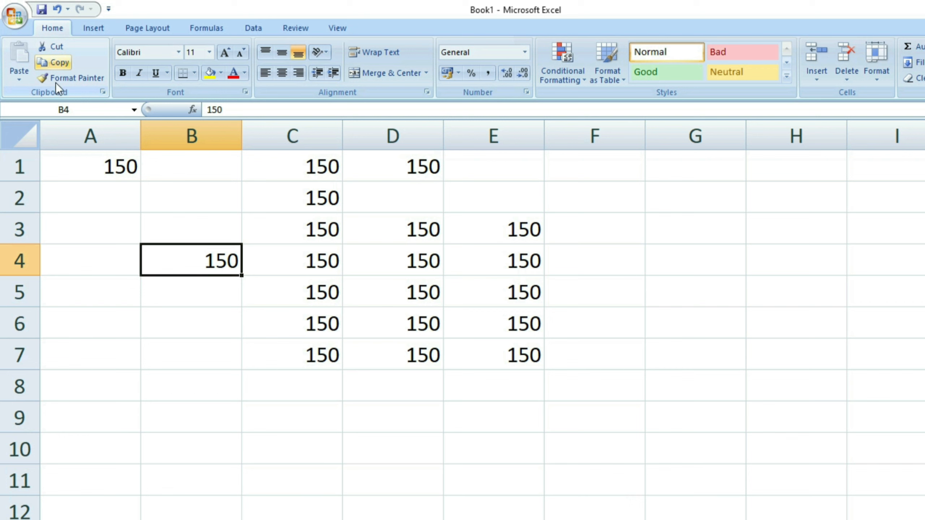
pyautogui.click(260, 394)
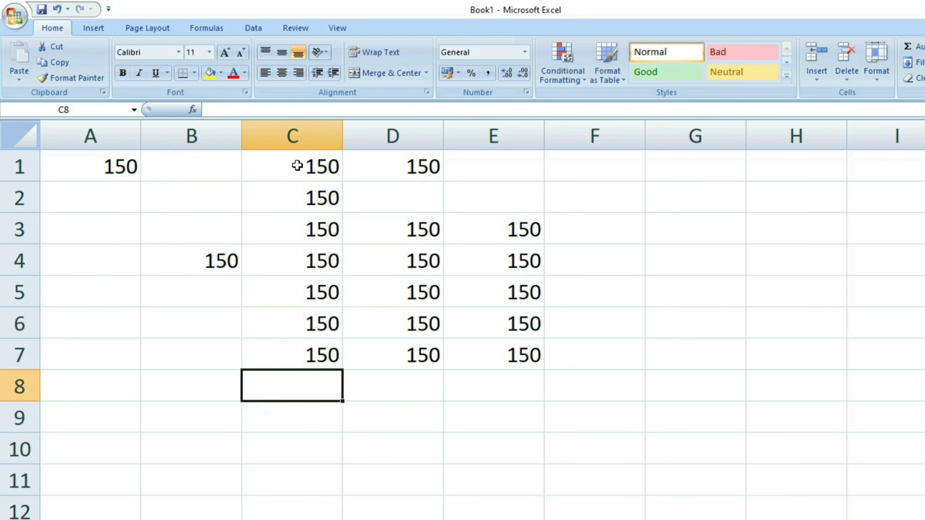
pyautogui.moveTo(298, 165); pyautogui.dragTo(497, 363)
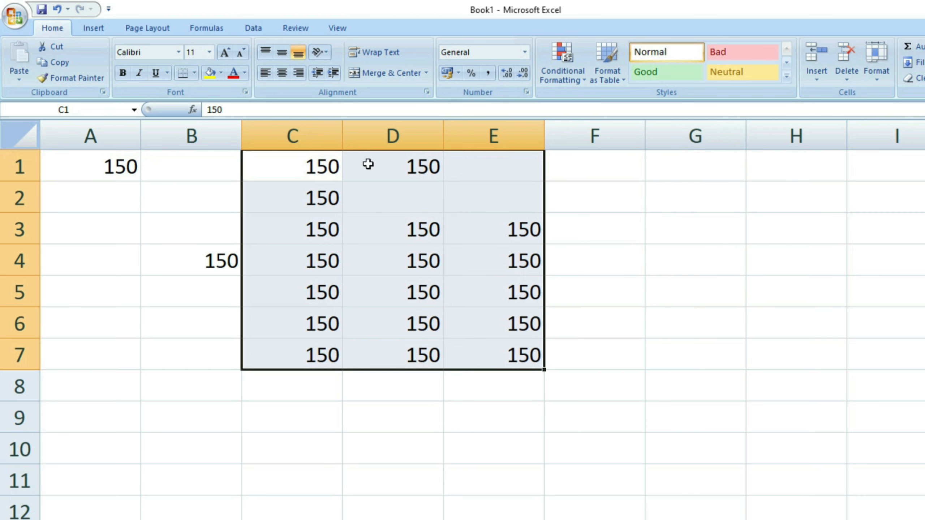
pyautogui.click(362, 199)
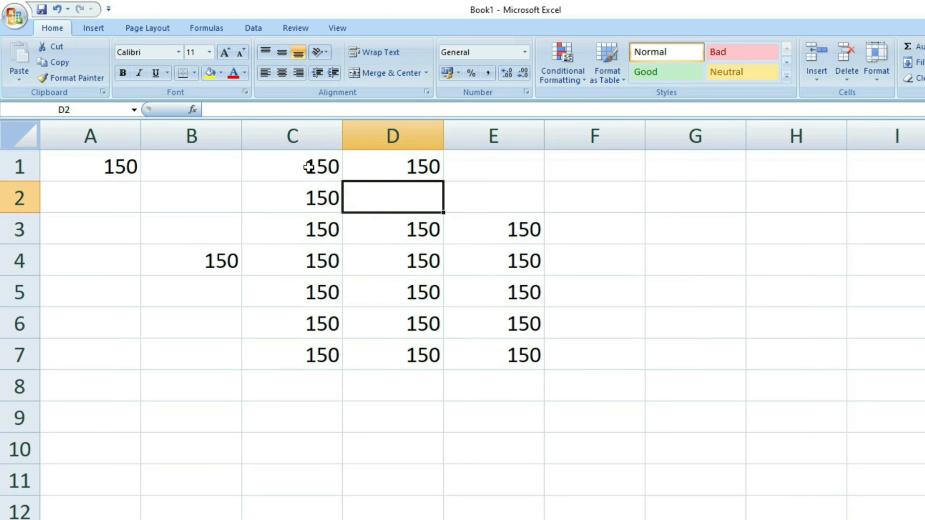
pyautogui.moveTo(309, 167); pyautogui.dragTo(502, 350)
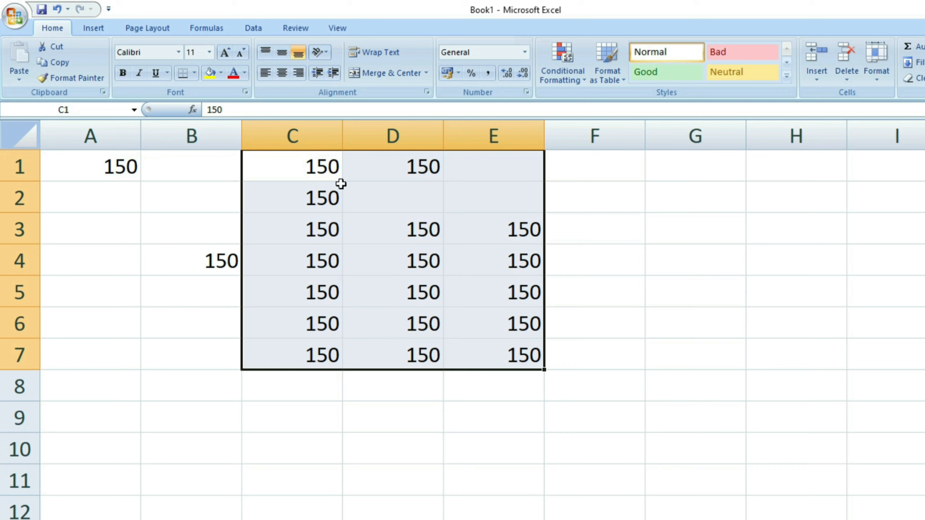
# Cut the C1:E7 block and paste it with its top-left corner at F1.
pyautogui.click(58, 49)
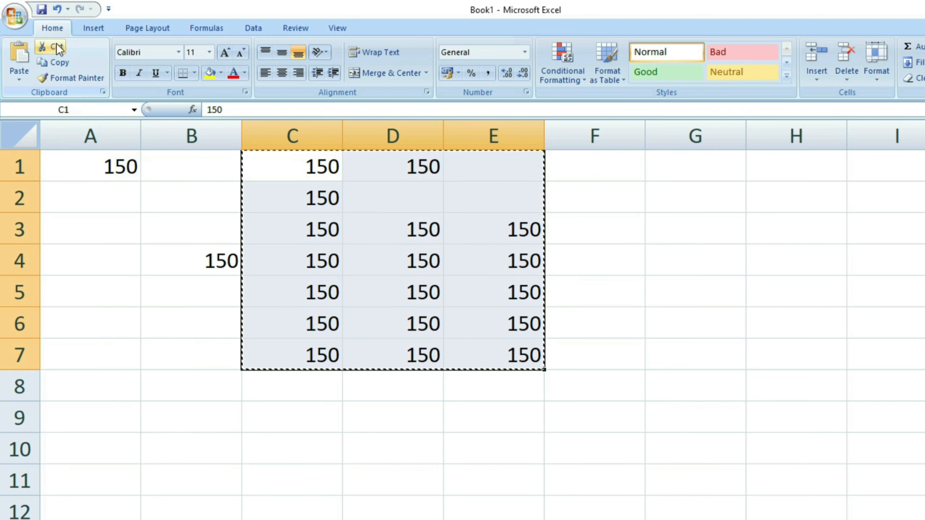
pyautogui.click(611, 168)
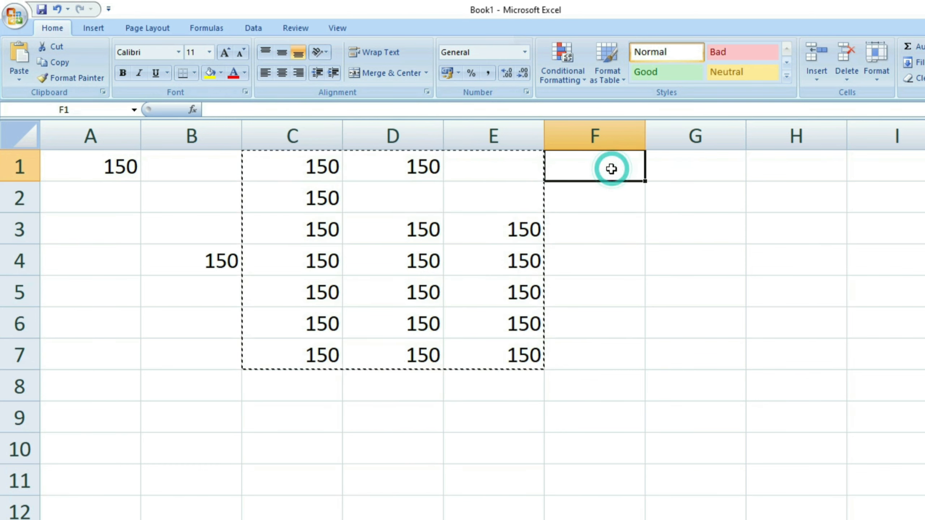
pyautogui.moveTo(614, 169); pyautogui.dragTo(805, 355)
pyautogui.click(653, 405)
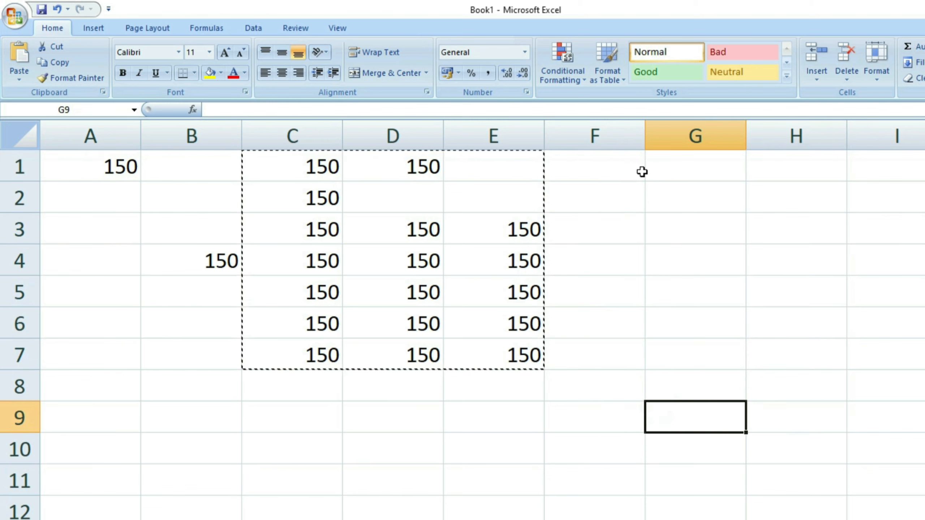
pyautogui.click(620, 168)
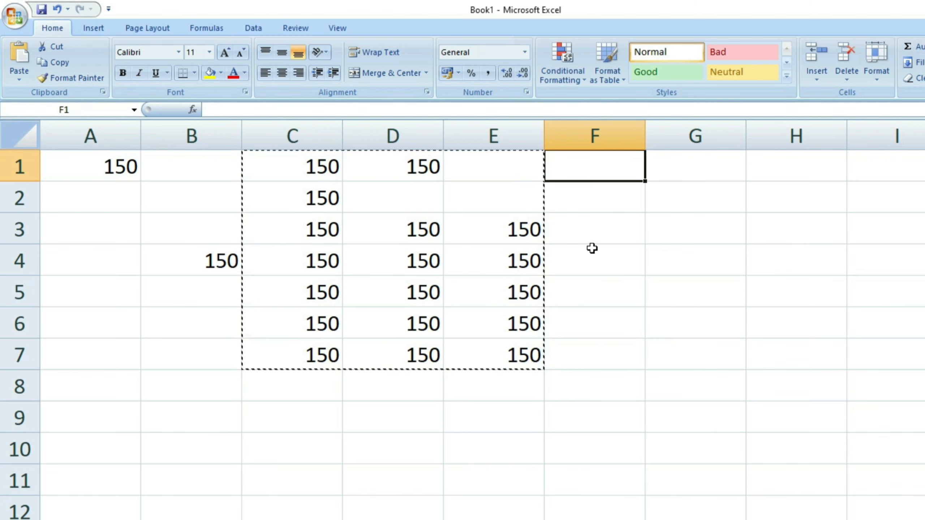
pyautogui.hotkey('ctrl', 'v')
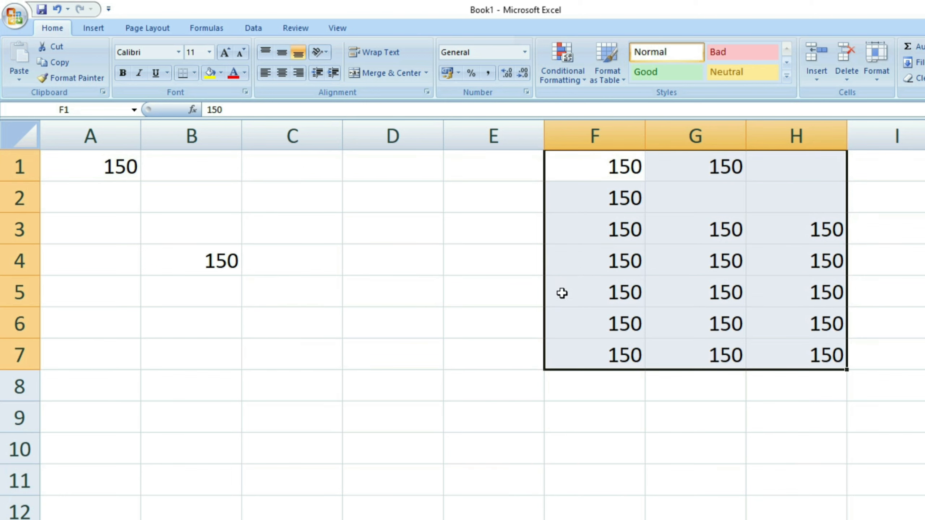
# Check that C:E is now empty and the block occupies F1:H7.
pyautogui.click(423, 330)
pyautogui.moveTo(330, 157); pyautogui.dragTo(472, 339)
pyautogui.click(511, 409)
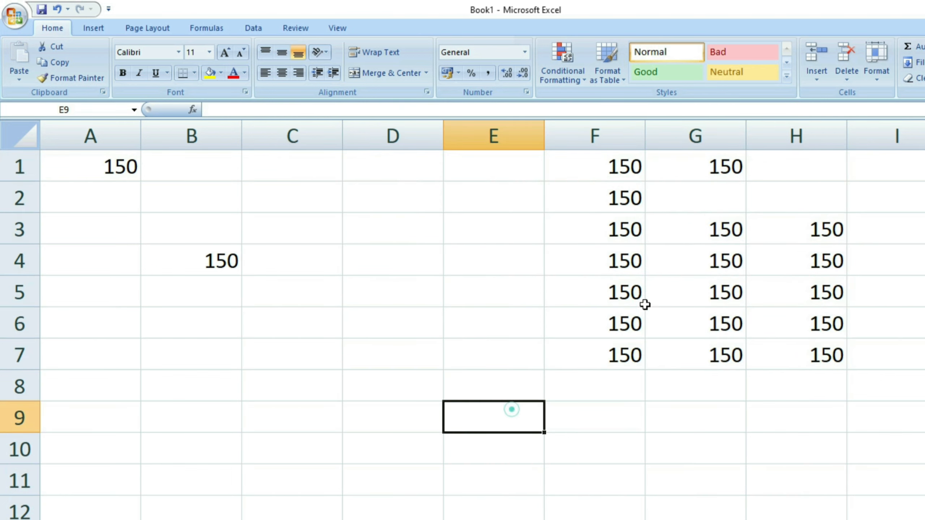
pyautogui.moveTo(599, 165); pyautogui.dragTo(765, 346)
pyautogui.click(545, 393)
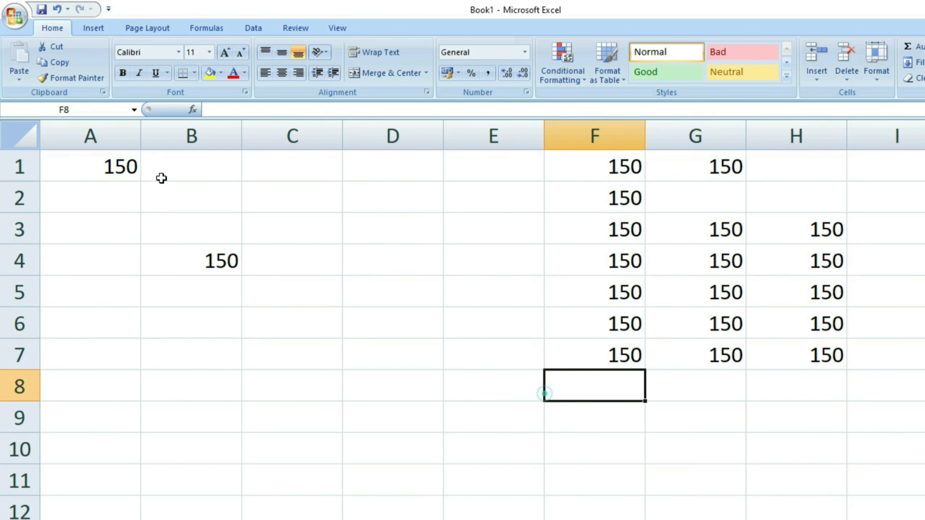
pyautogui.click(413, 301)
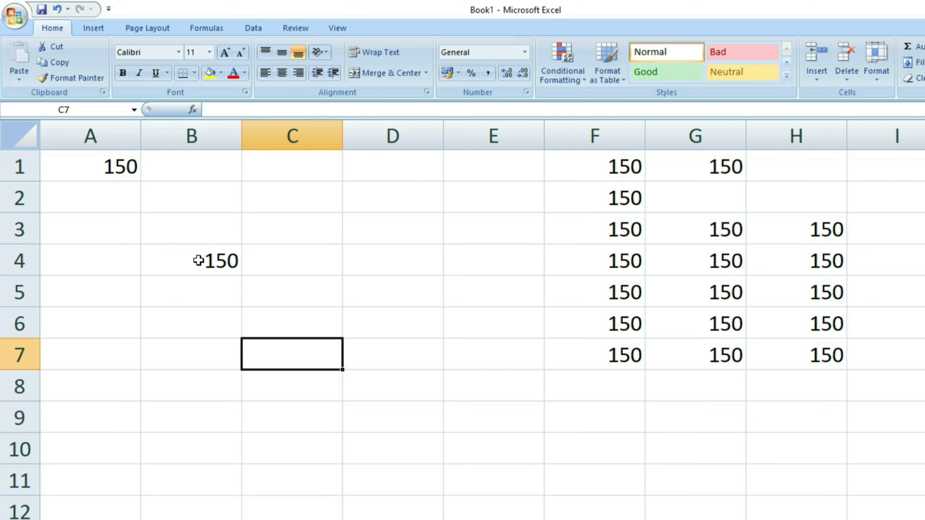
# Make B4's 150 bold with all borders, red text and a light pink fill.
pyautogui.click(199, 260)
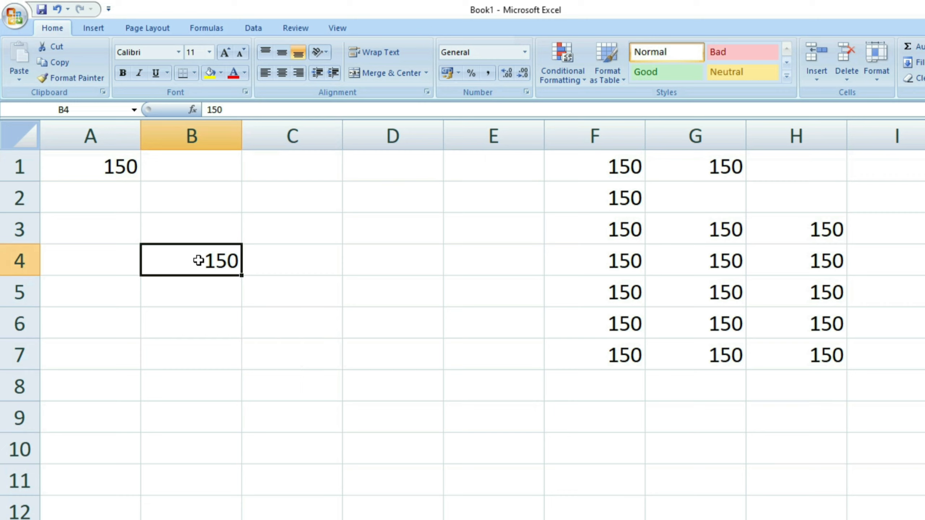
pyautogui.click(121, 73)
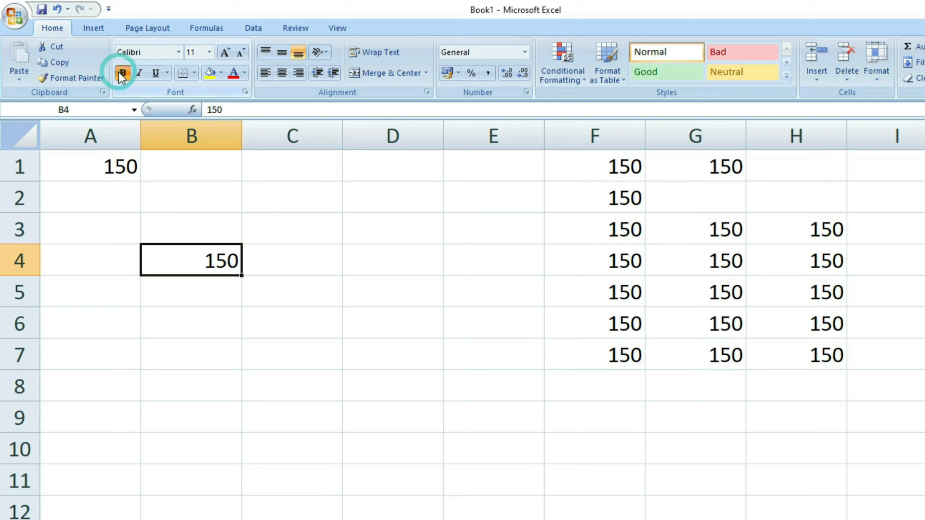
pyautogui.click(195, 77)
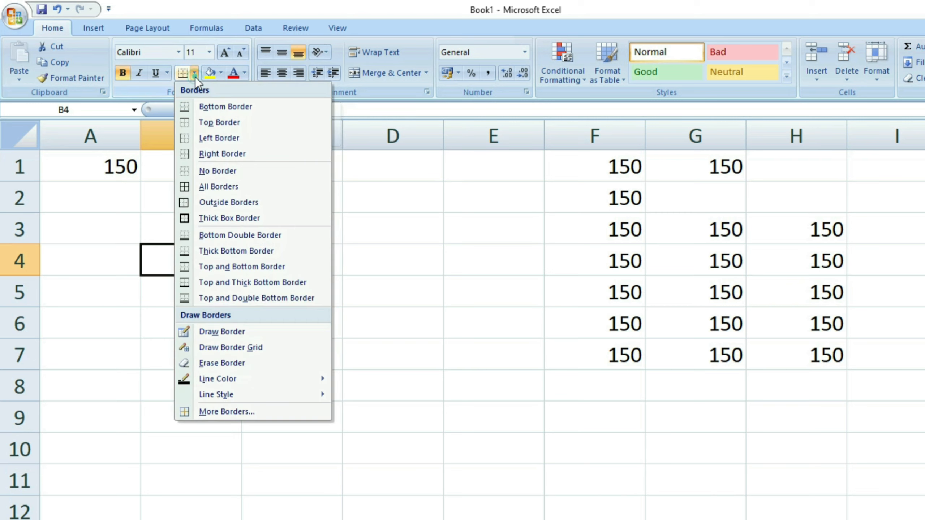
pyautogui.click(216, 187)
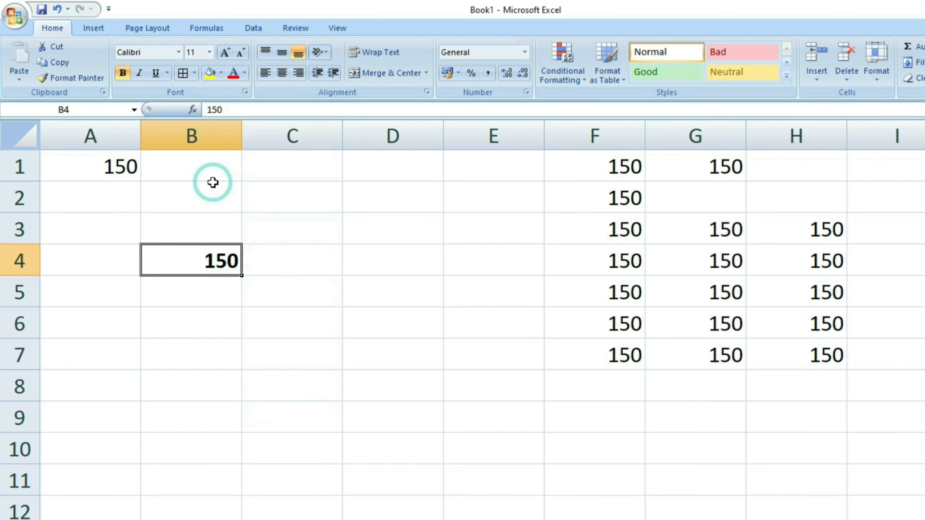
pyautogui.click(239, 74)
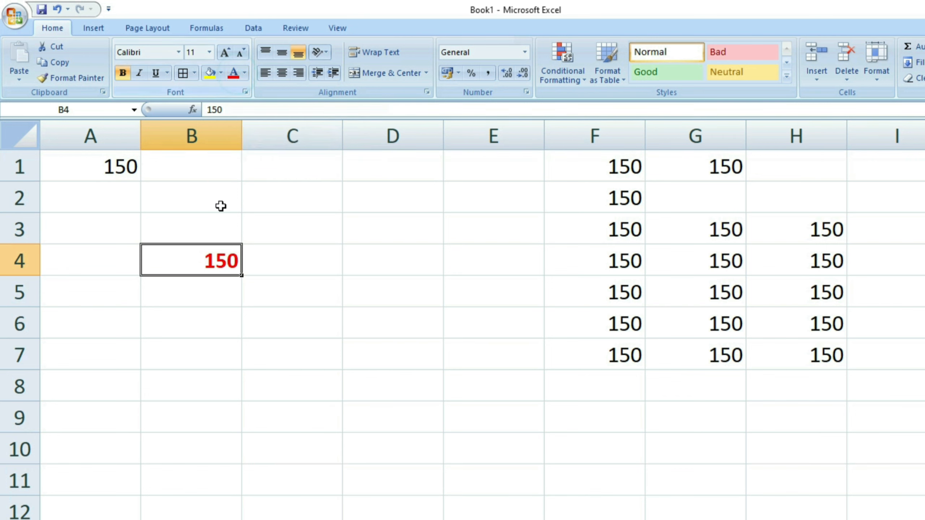
pyautogui.click(221, 74)
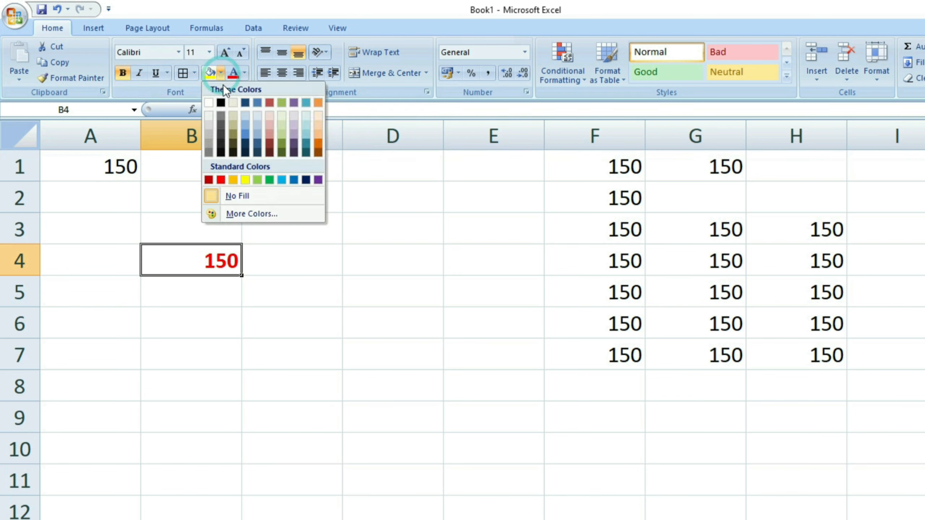
pyautogui.click(269, 116)
# Check B4's new formatting by clicking away and reselecting it.
pyautogui.click(282, 332)
pyautogui.click(214, 268)
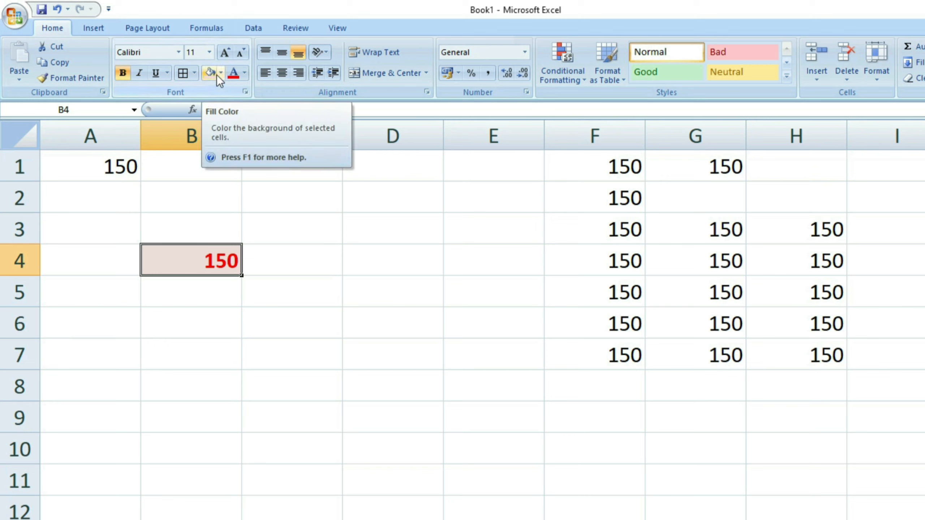
pyautogui.click(287, 291)
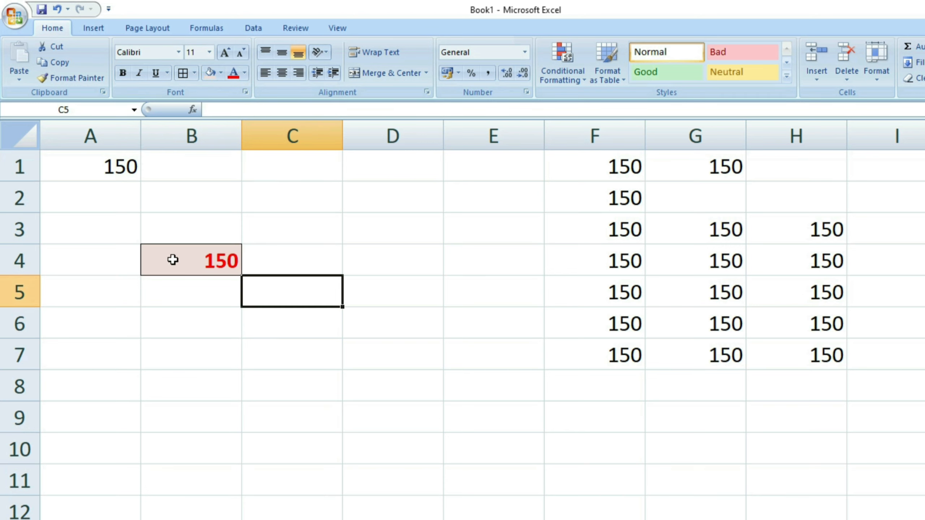
pyautogui.click(174, 294)
pyautogui.click(182, 262)
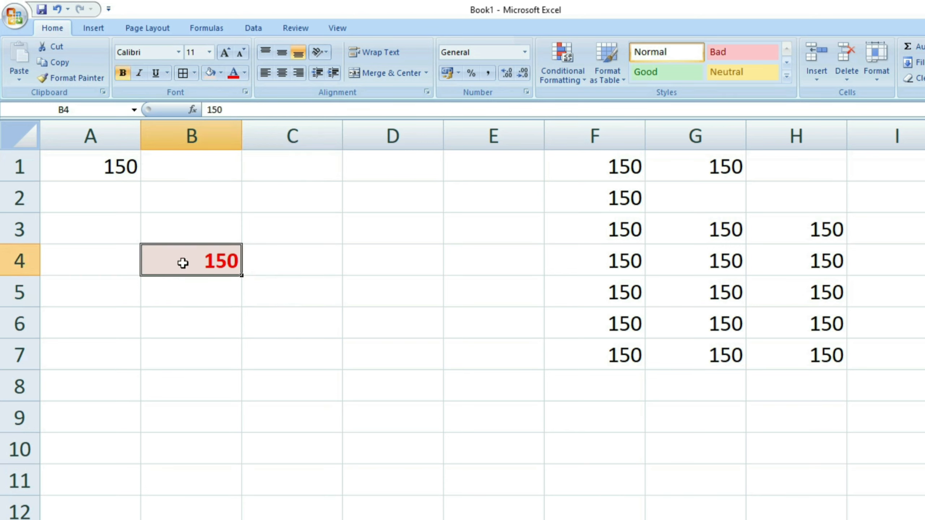
pyautogui.click(625, 175)
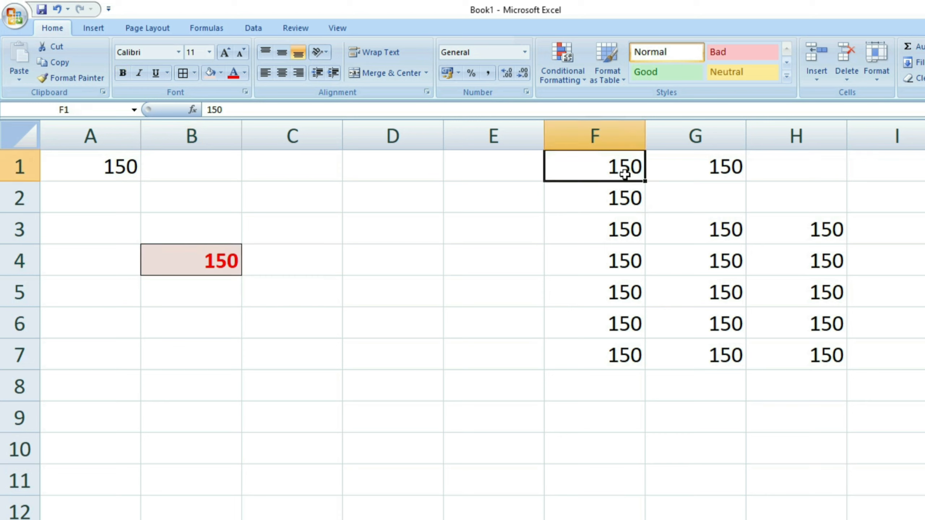
# Replace F1's 150 with 160 and confirm the entry.
pyautogui.write('160')
pyautogui.click(553, 214)
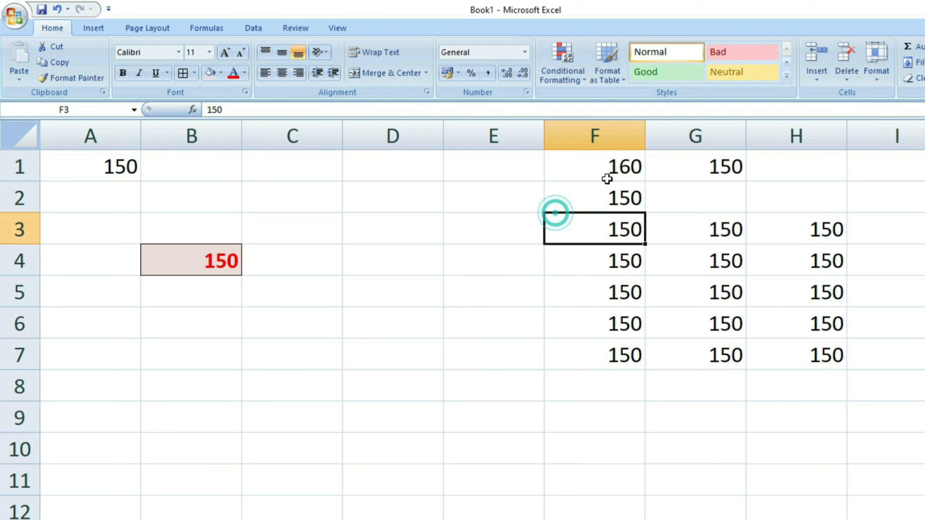
pyautogui.click(619, 175)
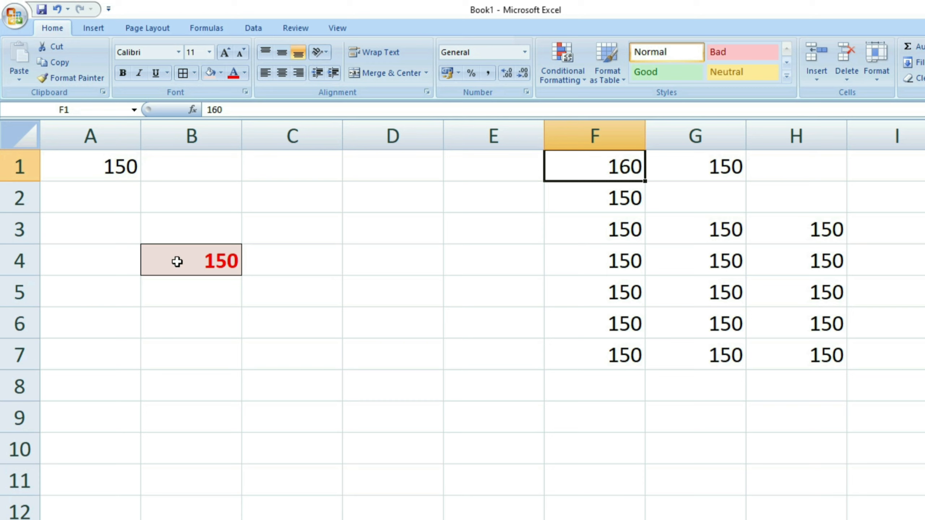
pyautogui.click(200, 293)
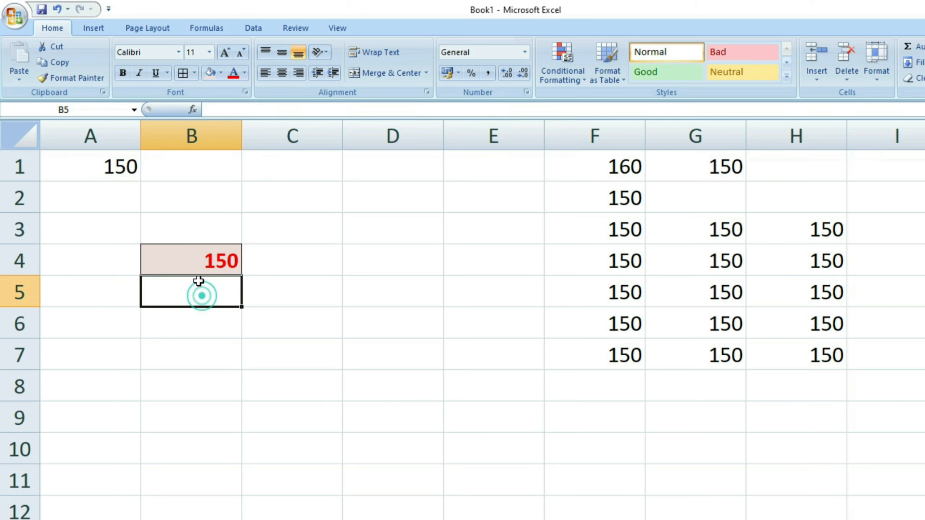
# Use Format Painter to copy B4's bold red, pink-filled formatting onto F1.
pyautogui.click(199, 265)
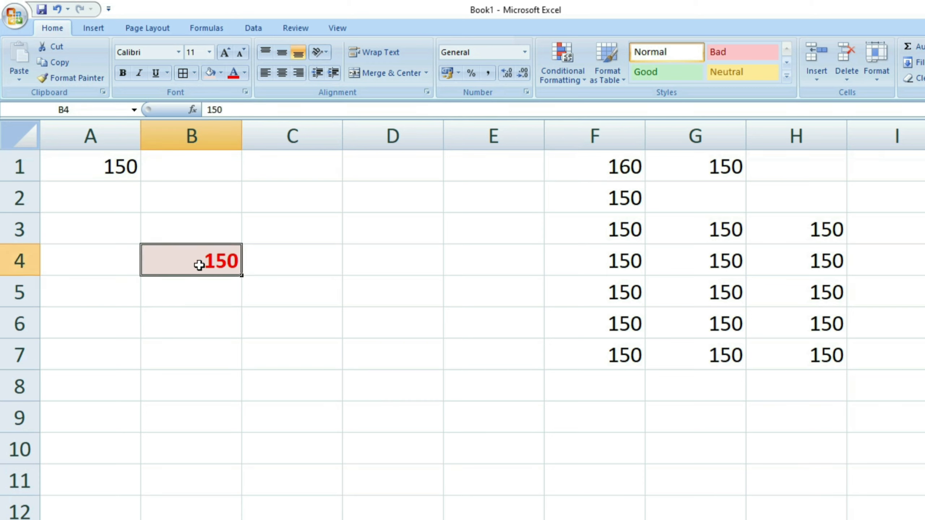
pyautogui.click(71, 78)
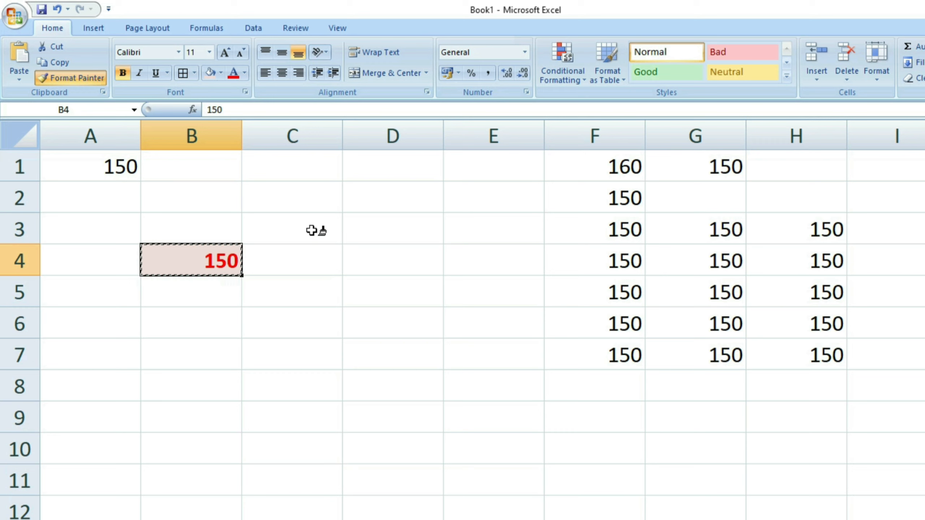
pyautogui.click(585, 171)
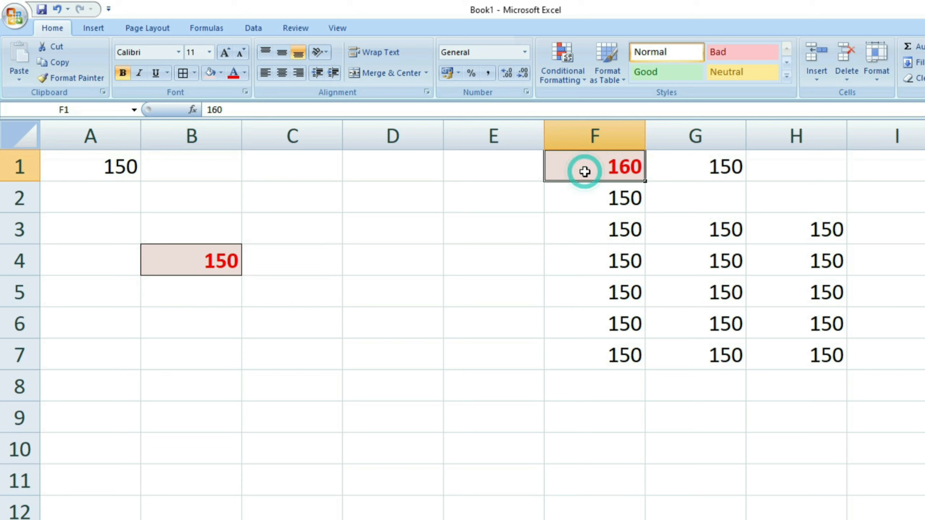
pyautogui.click(191, 269)
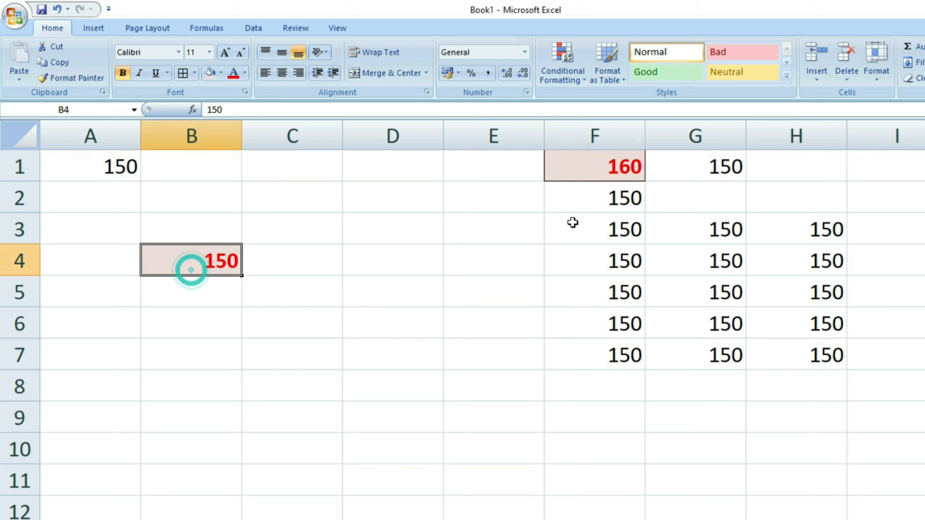
pyautogui.click(600, 173)
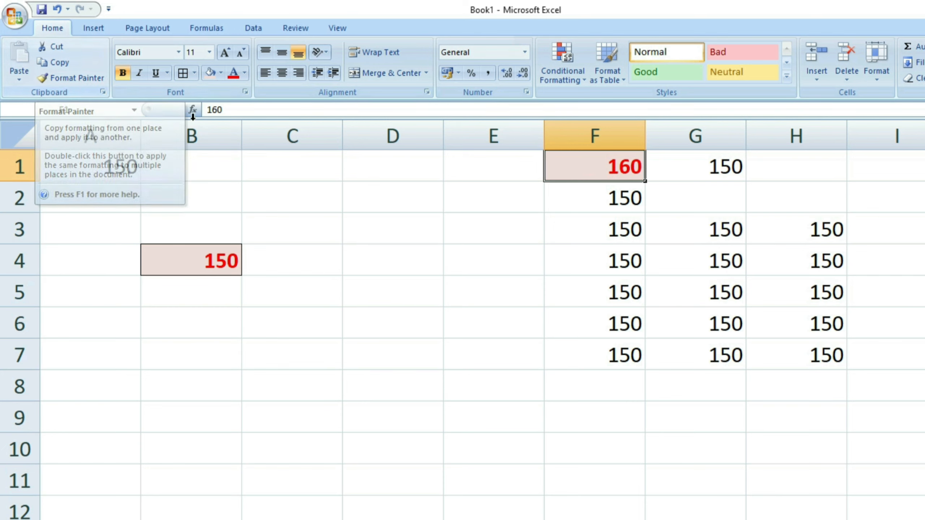
pyautogui.click(349, 288)
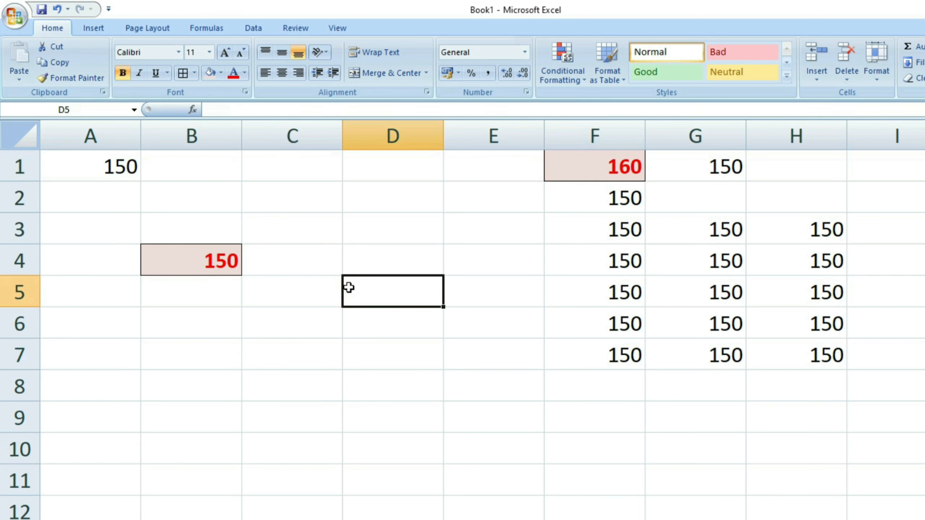
# Use Format Painter again to apply B4's formatting to A1.
pyautogui.click(222, 269)
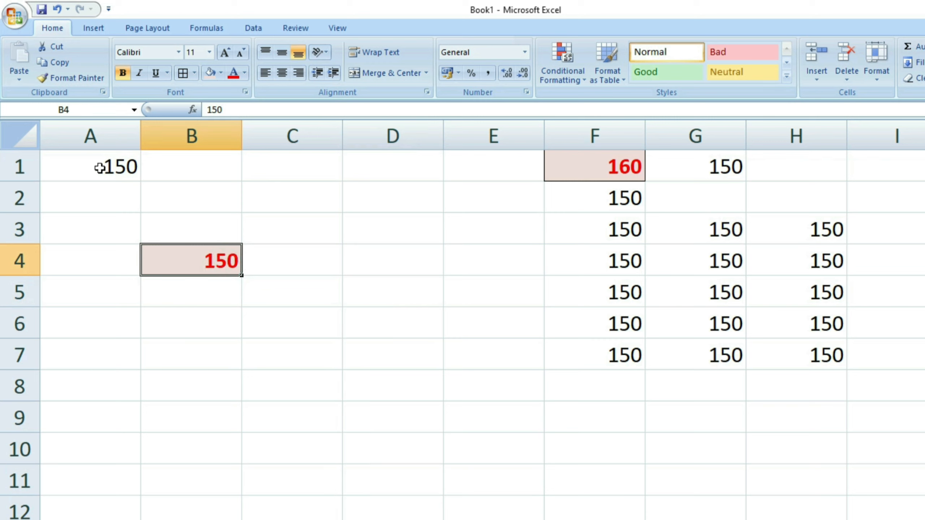
pyautogui.click(201, 267)
pyautogui.click(81, 78)
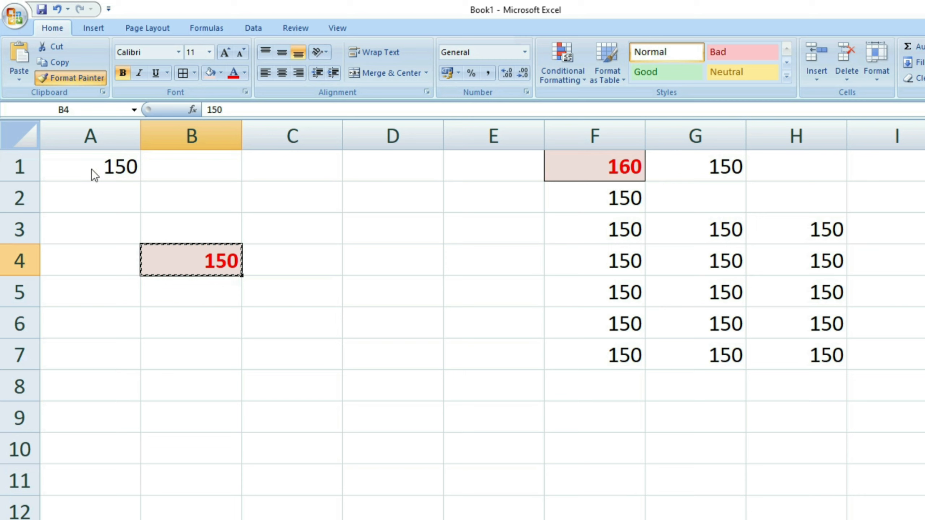
pyautogui.click(91, 169)
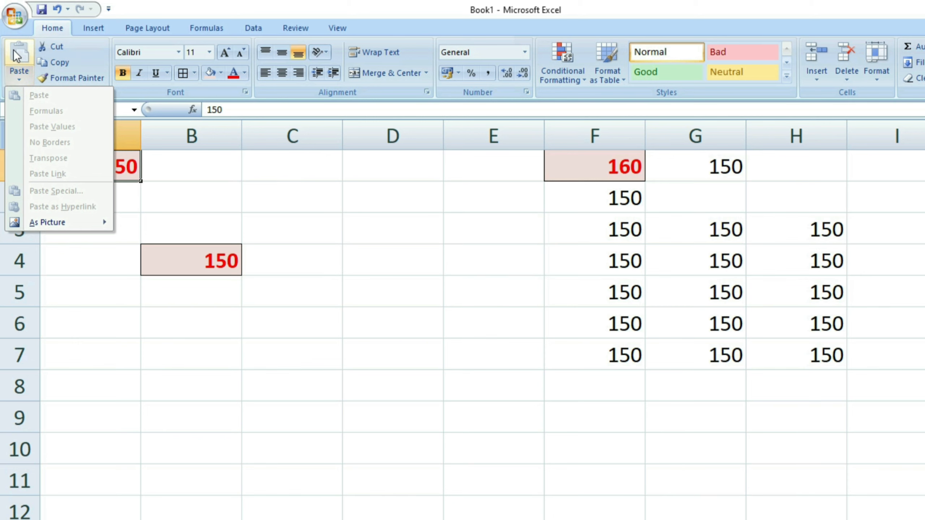
# Copy the 150 in F3 and show the paste options for target D4.
pyautogui.click(433, 279)
pyautogui.click(597, 222)
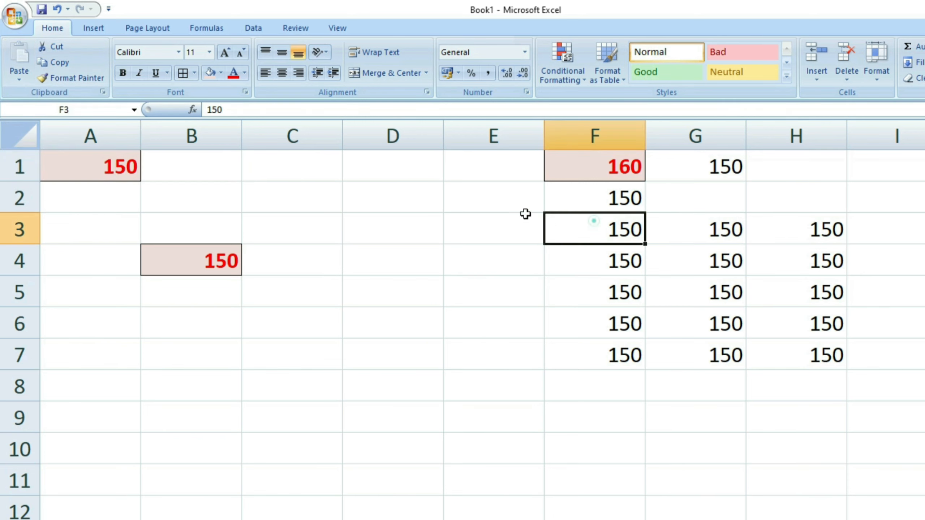
pyautogui.click(43, 62)
pyautogui.click(359, 252)
pyautogui.click(19, 77)
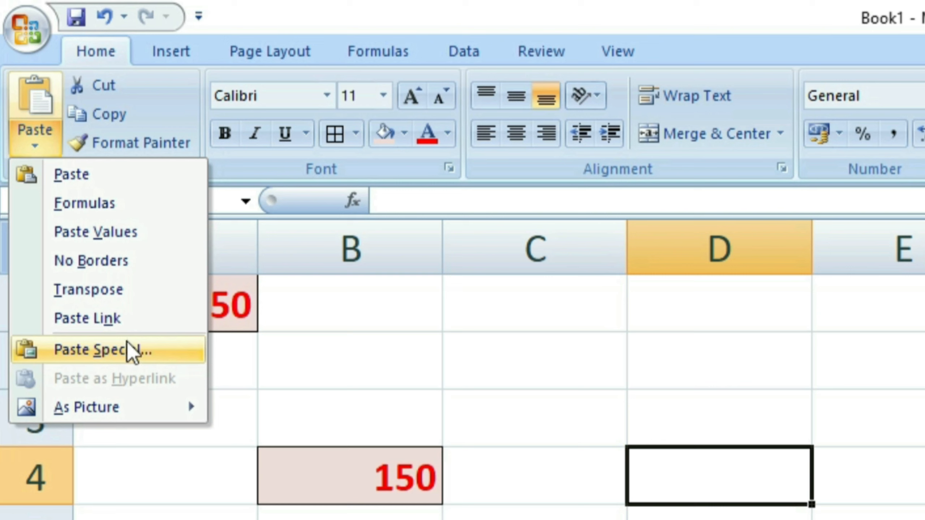
# Reselect F3, then bring up the paste options again with D3 as destination.
pyautogui.moveTo(108, 407)
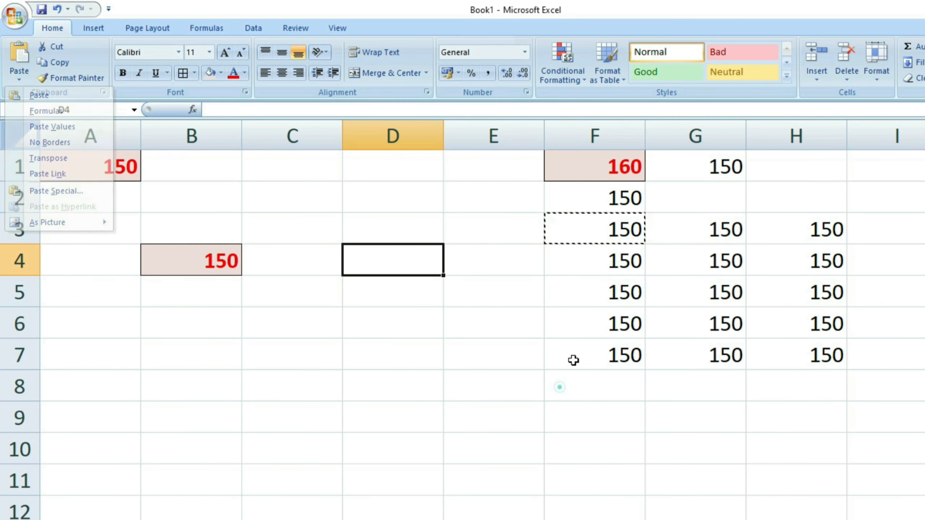
pyautogui.click(560, 388)
pyautogui.click(609, 233)
pyautogui.click(568, 311)
pyautogui.click(598, 233)
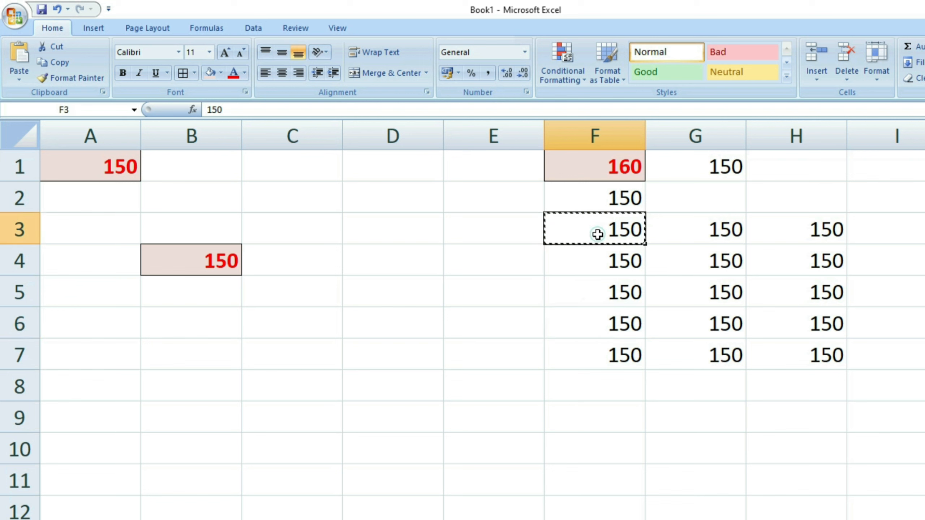
pyautogui.click(390, 230)
pyautogui.click(18, 78)
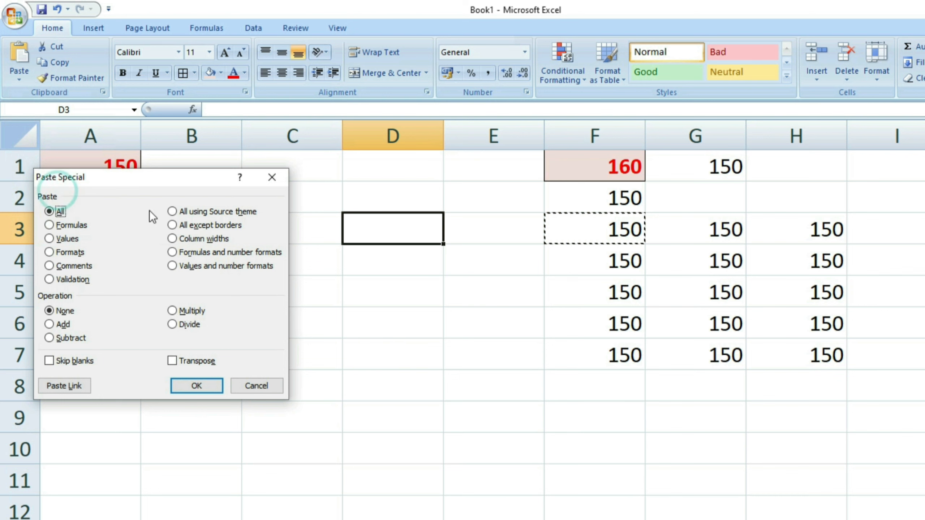
# Move the Paste Special dialog, set to All with no operation, to the centre of the window.
pyautogui.moveTo(182, 183); pyautogui.dragTo(349, 192)
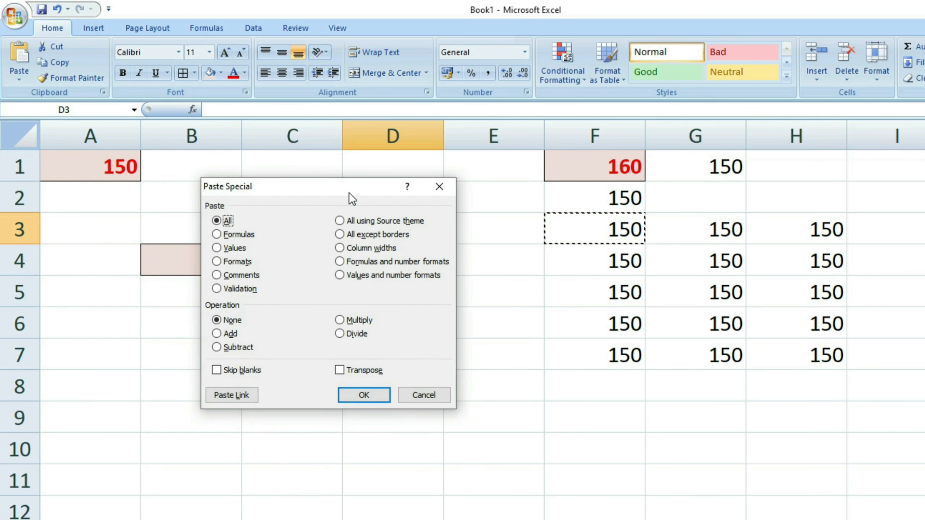
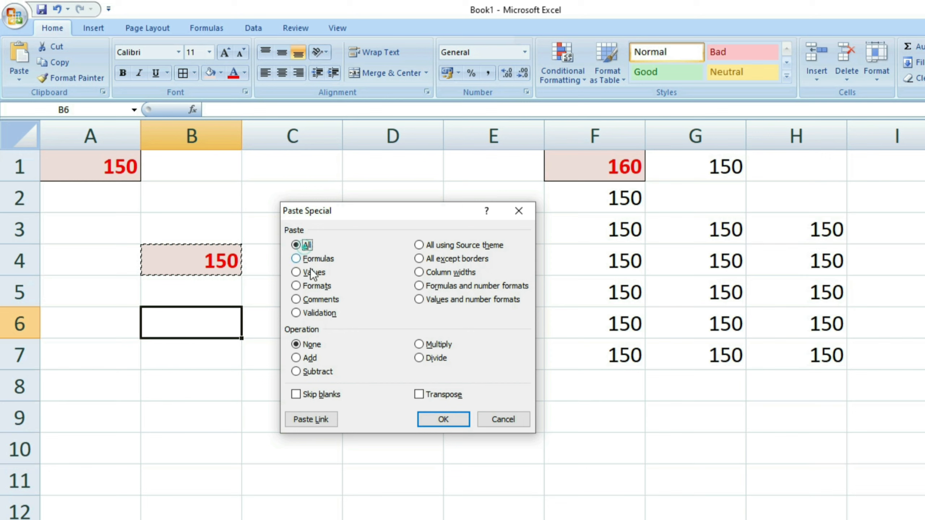
# Paste B4's 150 into B6 with all its formatting, then compare B4 and B6.
pyautogui.click(441, 419)
pyautogui.click(197, 379)
pyautogui.click(215, 262)
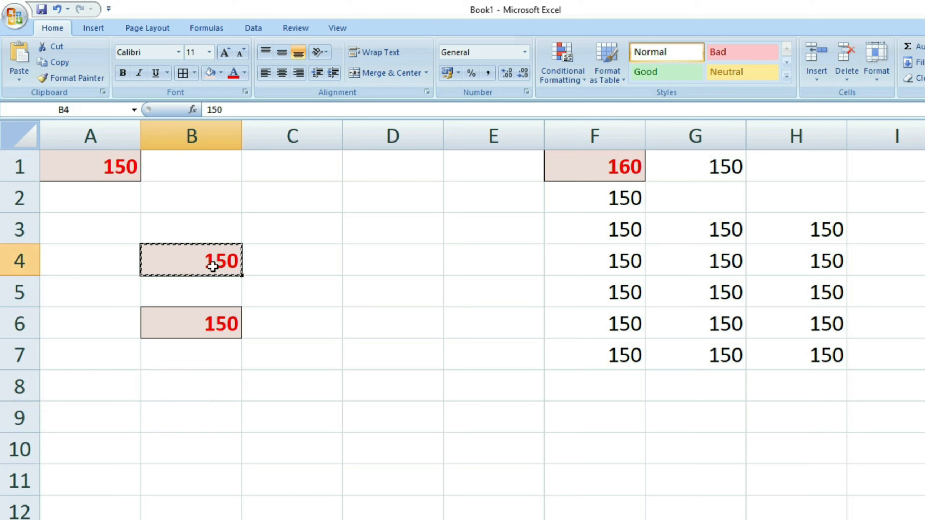
pyautogui.click(200, 318)
pyautogui.click(197, 351)
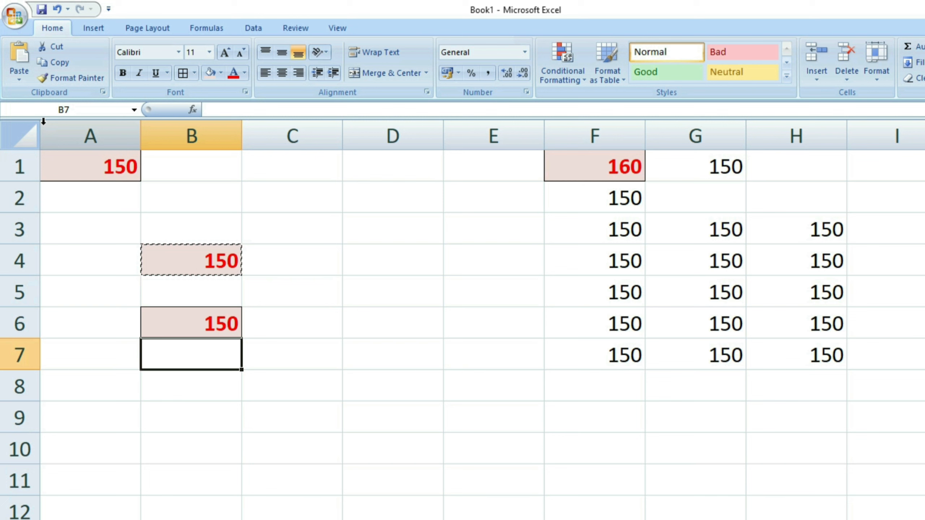
# Paste only the formula of the copied 150 into B7 and inspect the cell.
pyautogui.hotkey('ctrl', 'alt', 'v')
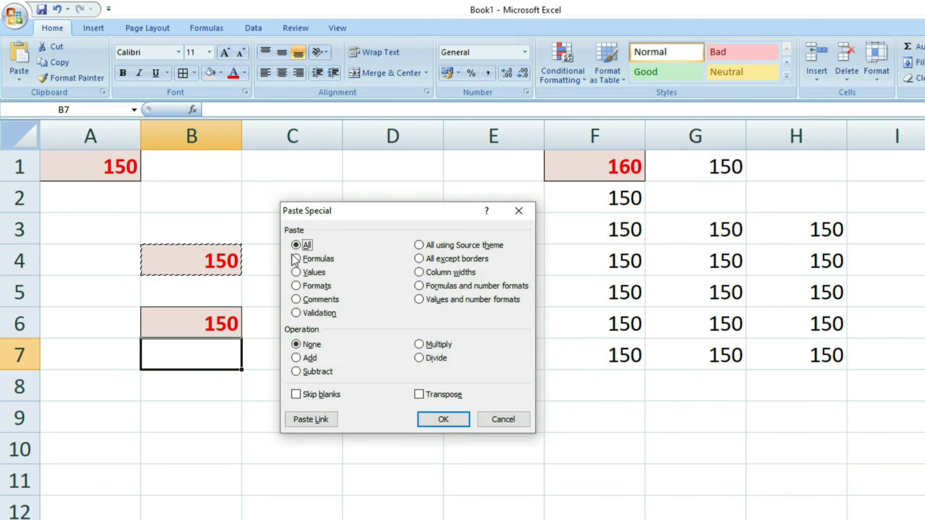
pyautogui.click(318, 262)
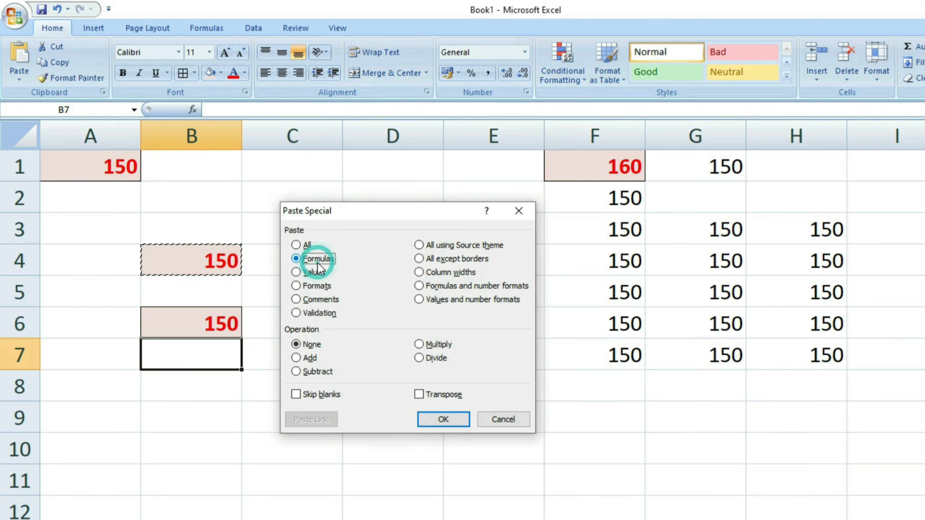
pyautogui.press('Return')
pyautogui.click(276, 396)
pyautogui.click(209, 363)
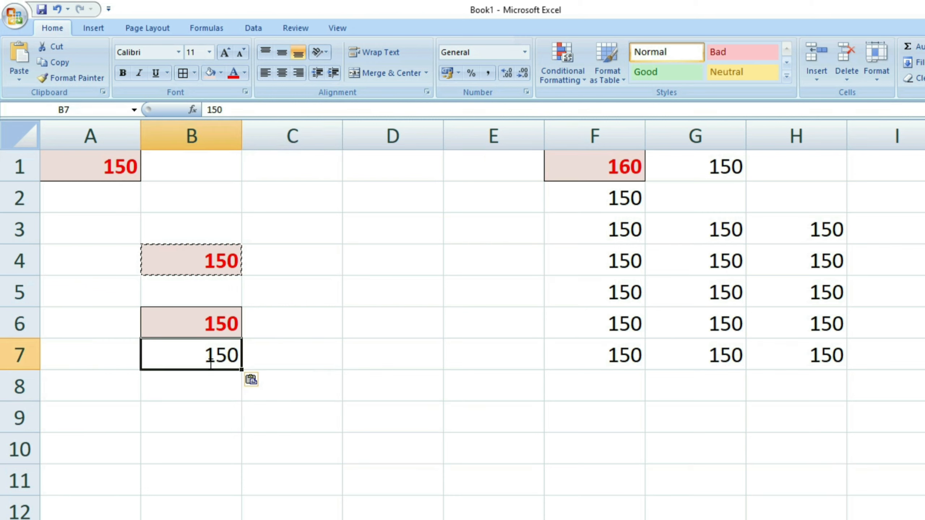
pyautogui.doubleClick(209, 364)
pyautogui.click(211, 393)
pyautogui.doubleClick(207, 363)
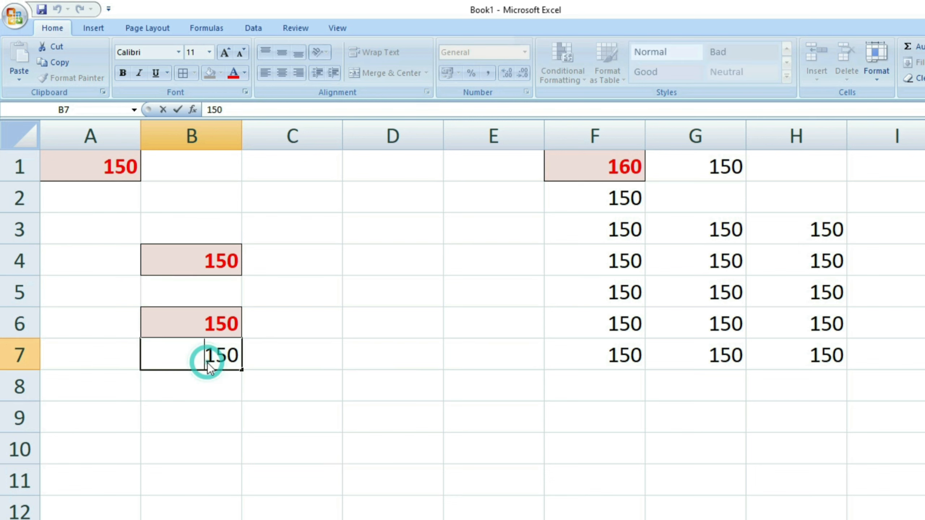
pyautogui.press('Escape')
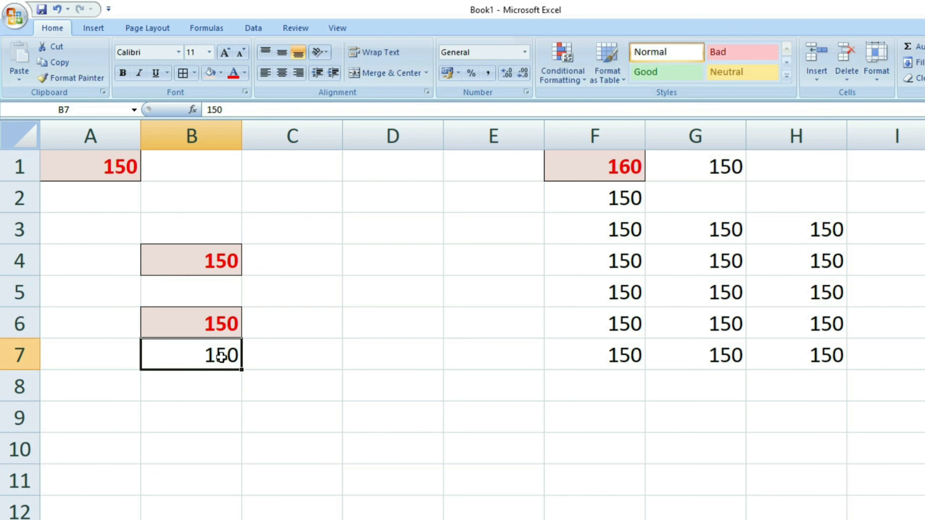
# Compare the formatted 150 in B6 with the plain 150 in B7.
pyautogui.click(213, 380)
pyautogui.click(216, 328)
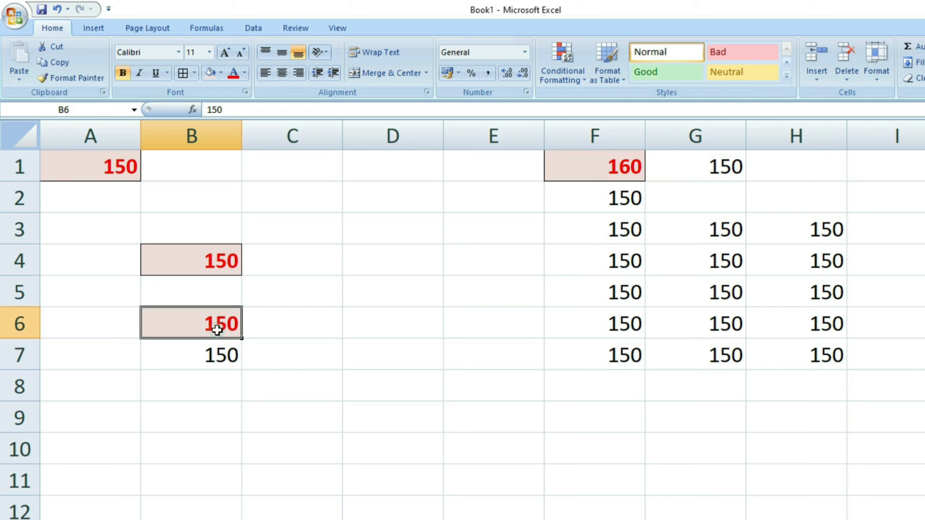
pyautogui.click(213, 353)
pyautogui.click(213, 374)
pyautogui.click(215, 342)
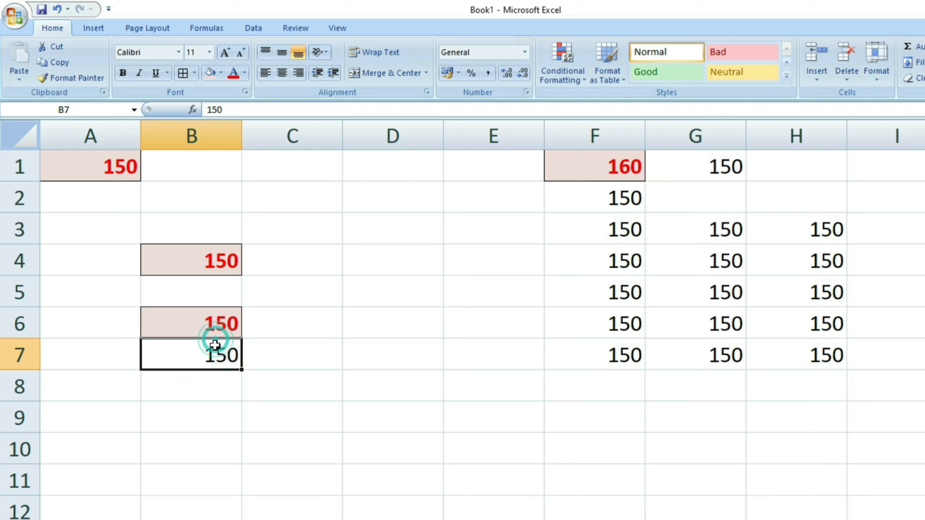
pyautogui.moveTo(215, 333); pyautogui.dragTo(217, 358)
pyautogui.click(216, 385)
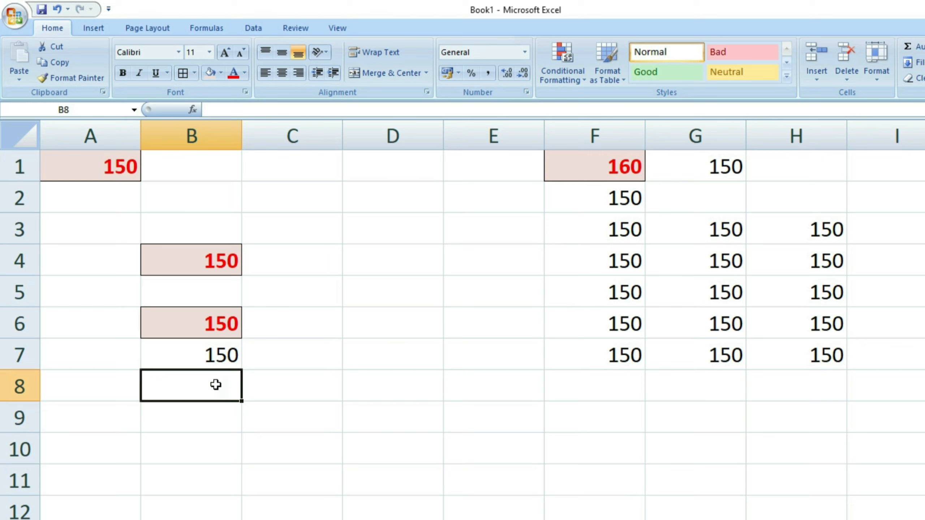
# Enter the formula =B6+B7 in B8, giving 300.
pyautogui.write('=')
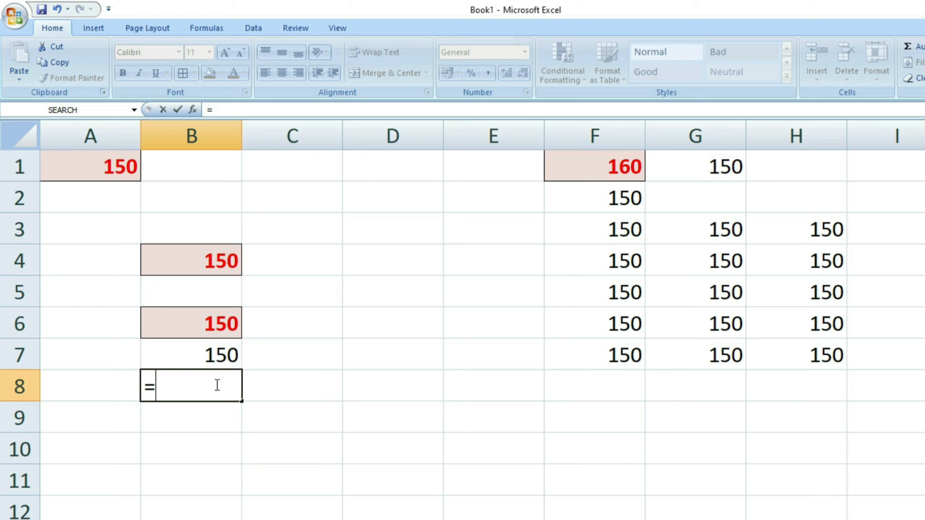
pyautogui.click(177, 324)
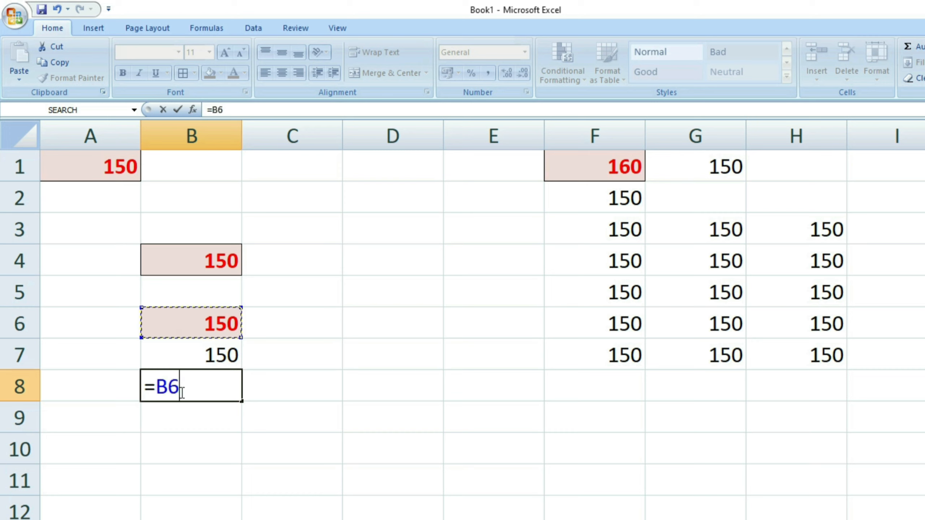
pyautogui.write('+')
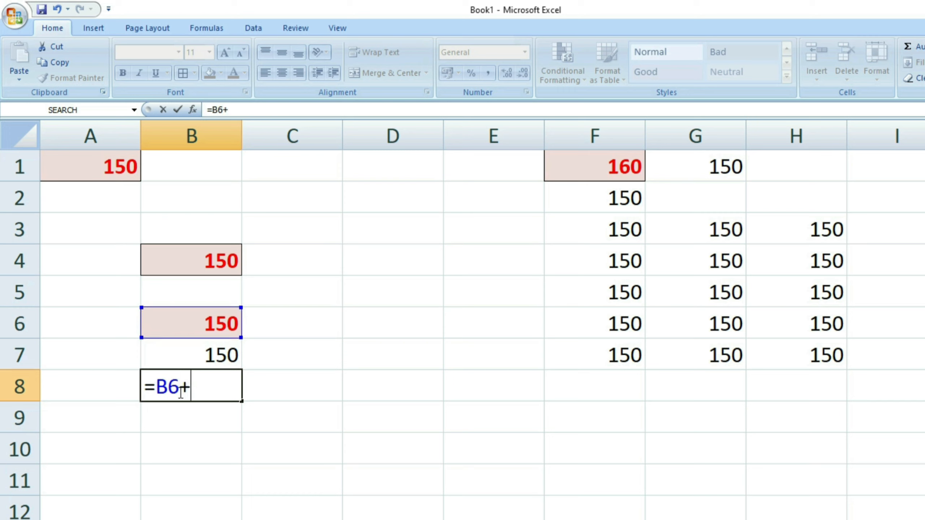
pyautogui.click(208, 352)
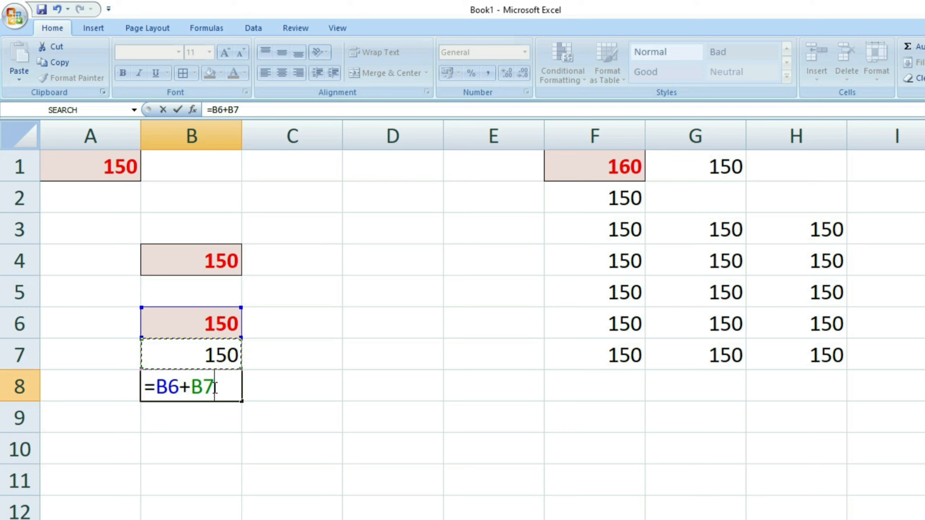
pyautogui.press('Return')
# Highlight B6 and B7 as the added cells and reselect B8 to show its formula.
pyautogui.click(283, 417)
pyautogui.click(211, 322)
pyautogui.moveTo(210, 322); pyautogui.dragTo(209, 346)
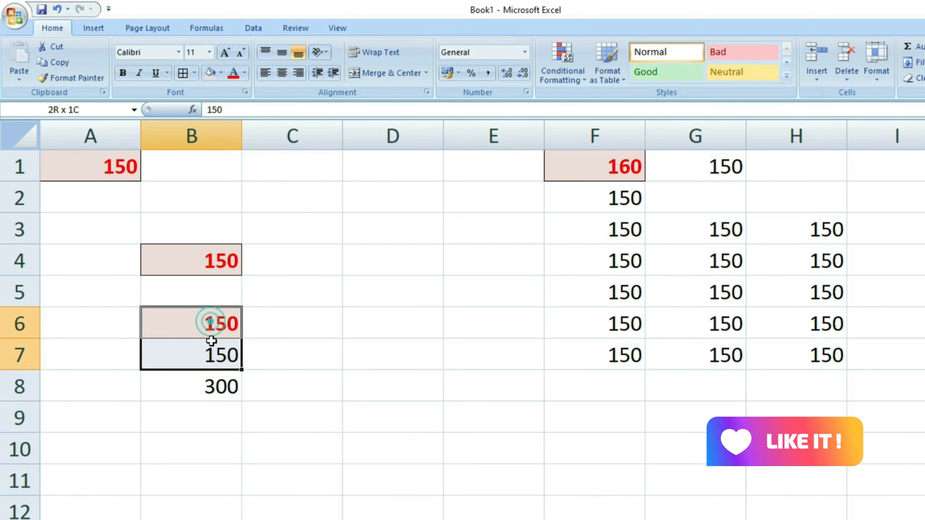
pyautogui.click(244, 383)
pyautogui.click(216, 377)
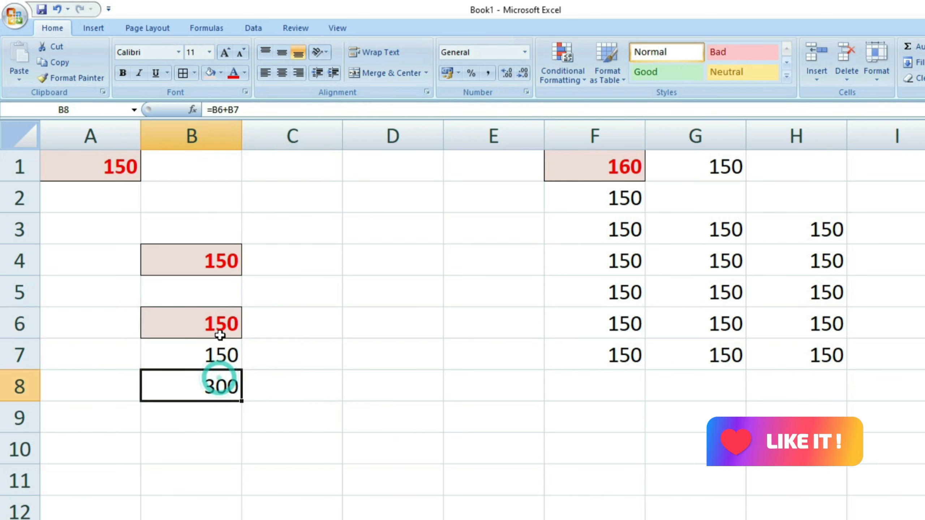
pyautogui.click(218, 388)
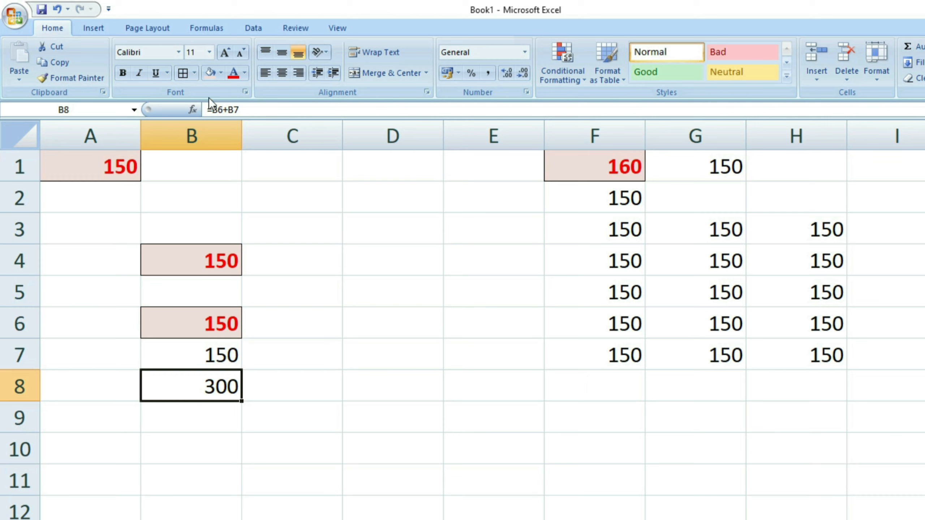
# Make B8 bold with a red fill, white font and borders.
pyautogui.click(122, 73)
pyautogui.click(221, 74)
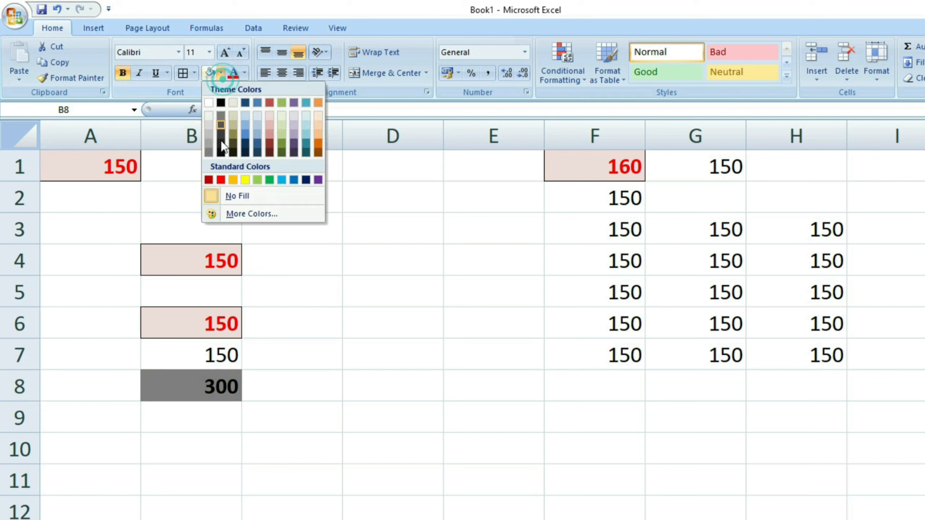
pyautogui.click(218, 179)
pyautogui.click(244, 73)
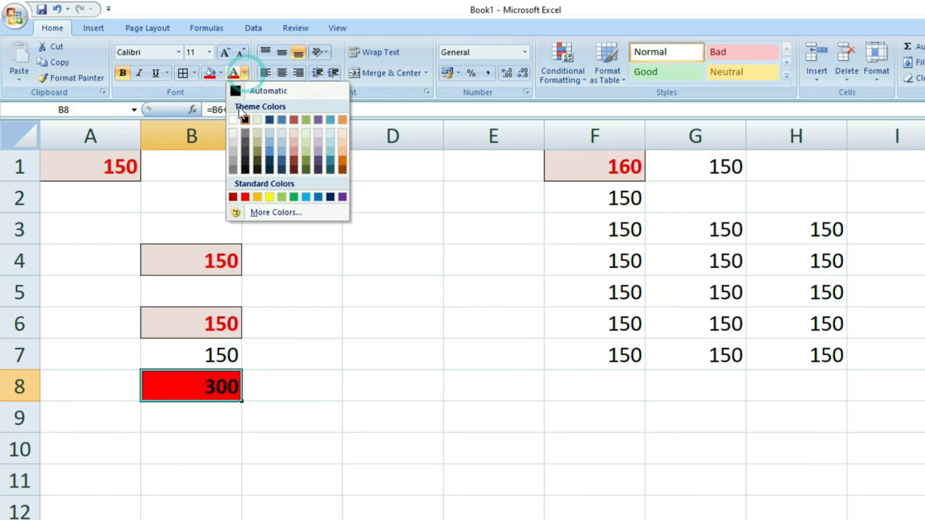
pyautogui.click(234, 118)
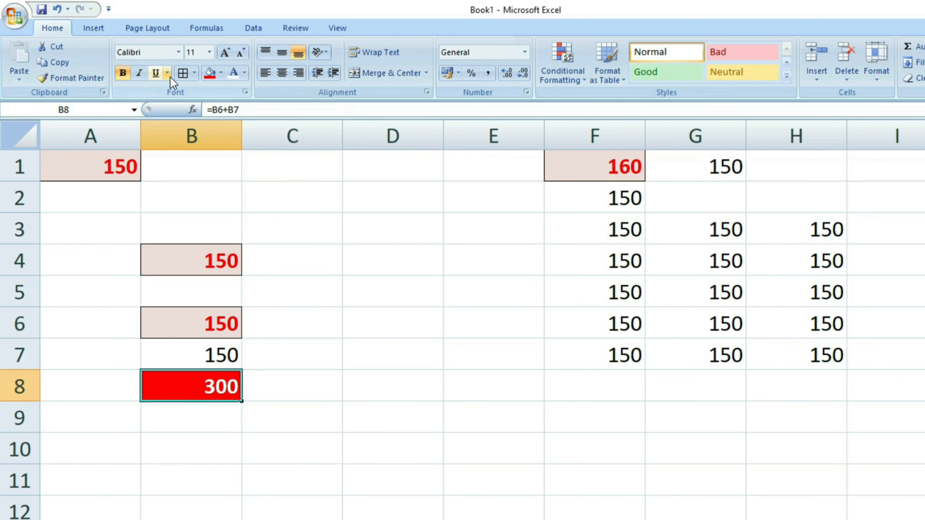
pyautogui.click(183, 73)
# Reselect the newly formatted B8 to show its sum formula.
pyautogui.click(330, 455)
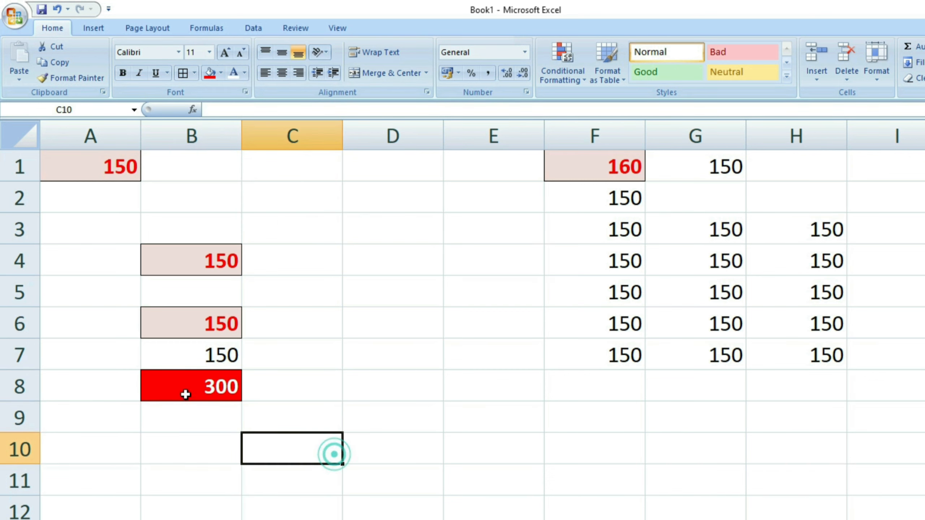
pyautogui.click(196, 420)
pyautogui.click(202, 394)
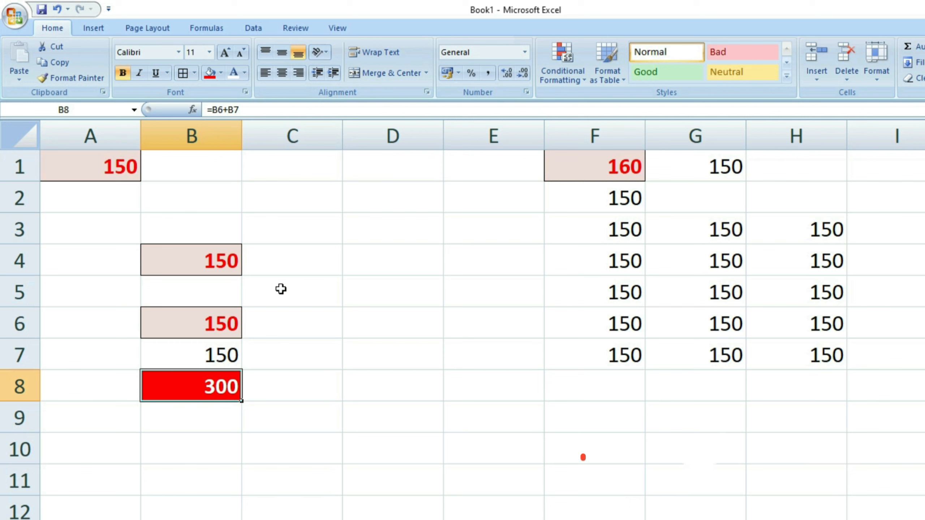
pyautogui.click(259, 426)
pyautogui.click(212, 387)
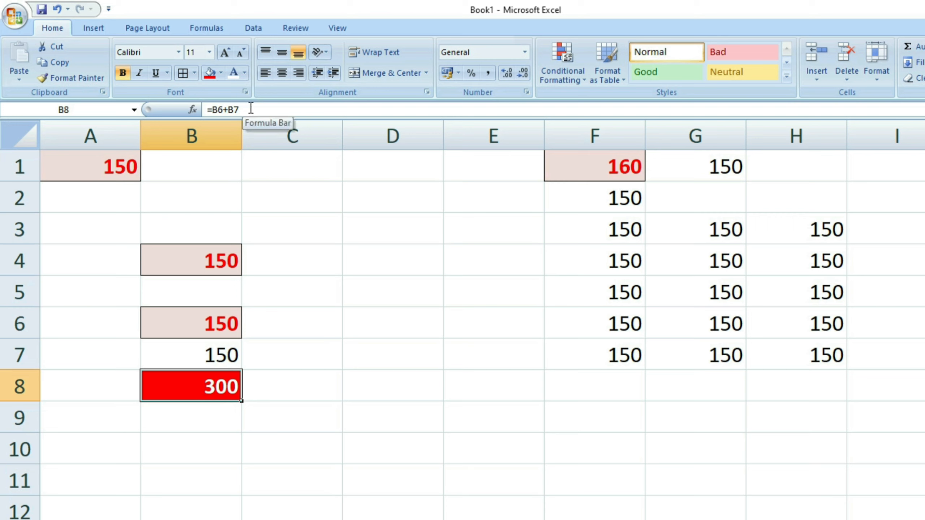
pyautogui.click(212, 424)
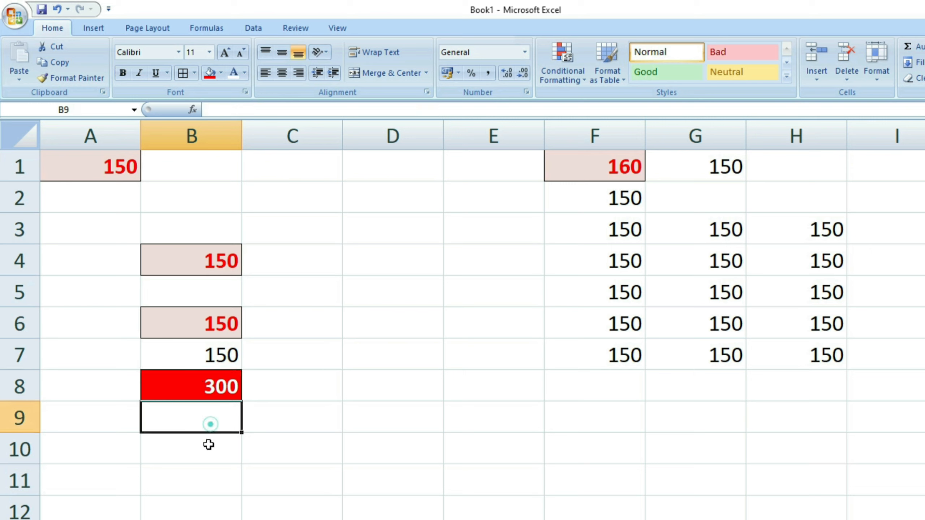
pyautogui.click(206, 456)
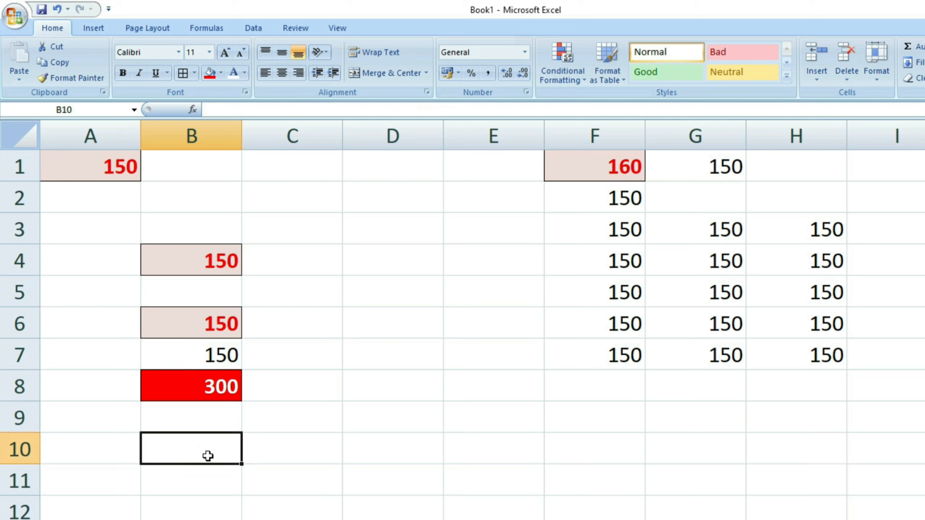
pyautogui.click(215, 390)
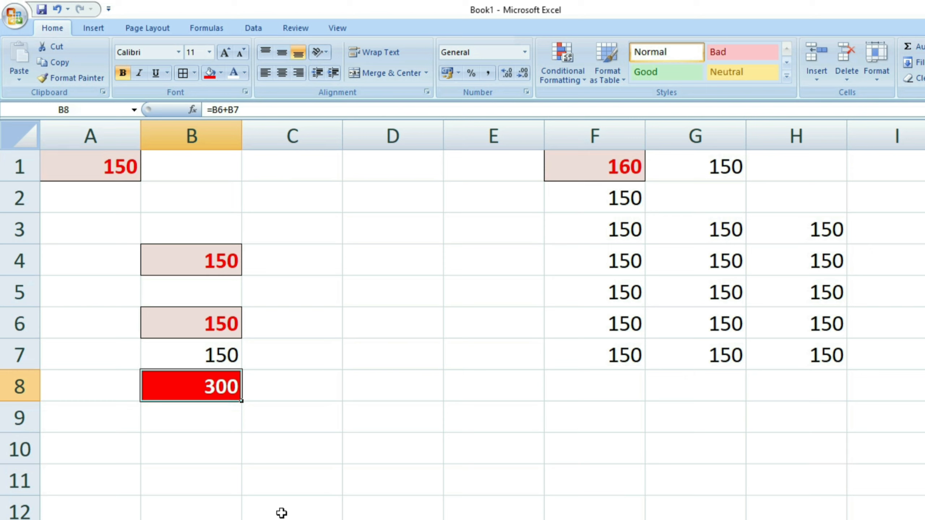
# Copy B8 and paste only its formula into B11 via Paste Special.
pyautogui.click(63, 62)
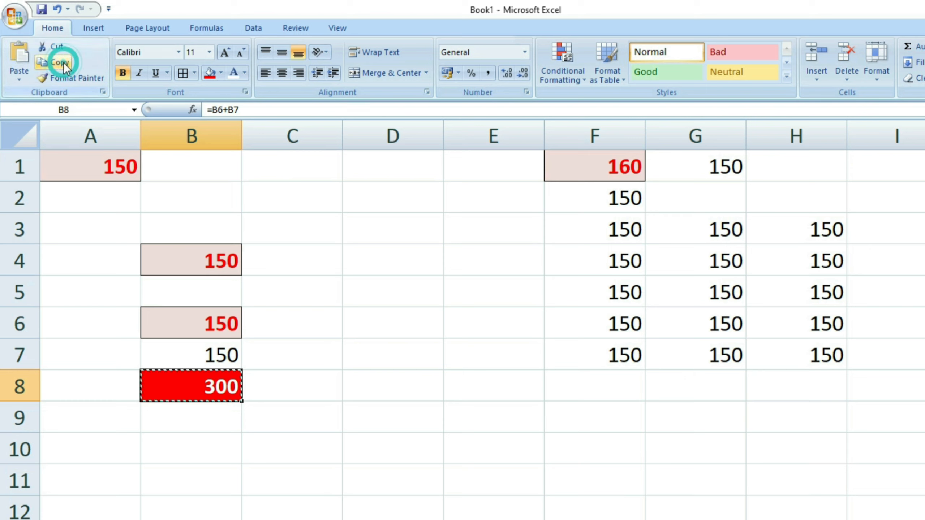
pyautogui.click(198, 484)
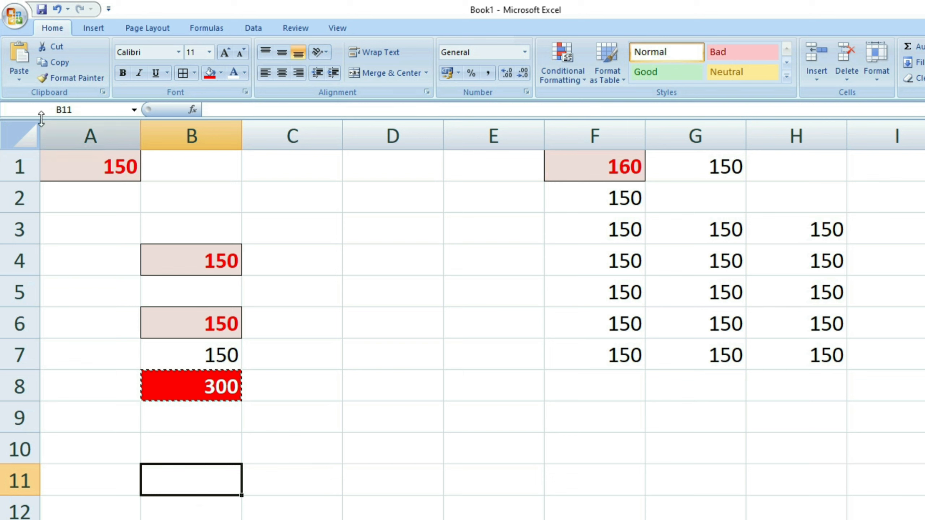
pyautogui.click(21, 78)
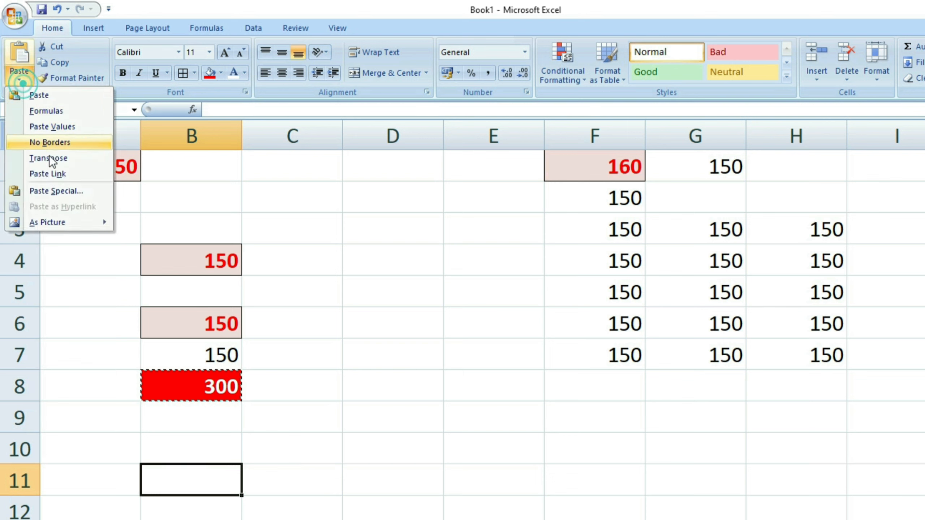
pyautogui.click(51, 190)
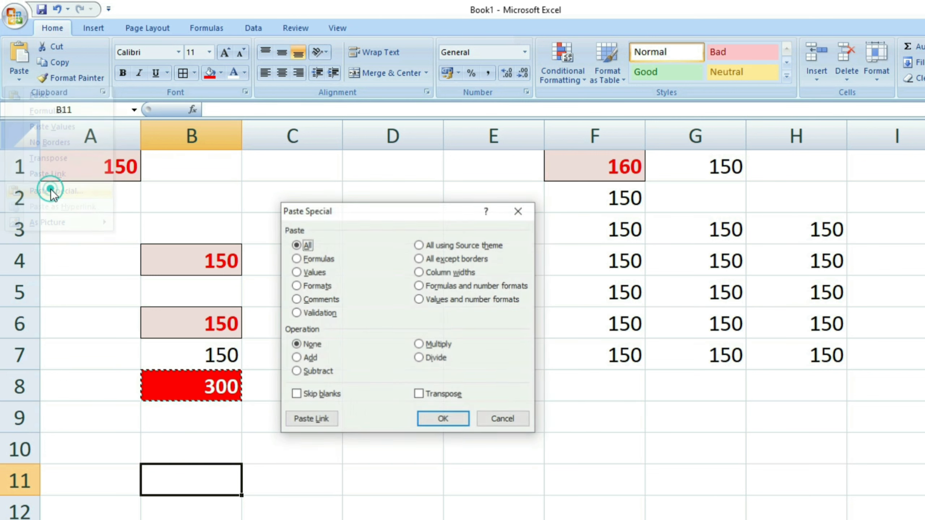
pyautogui.click(306, 257)
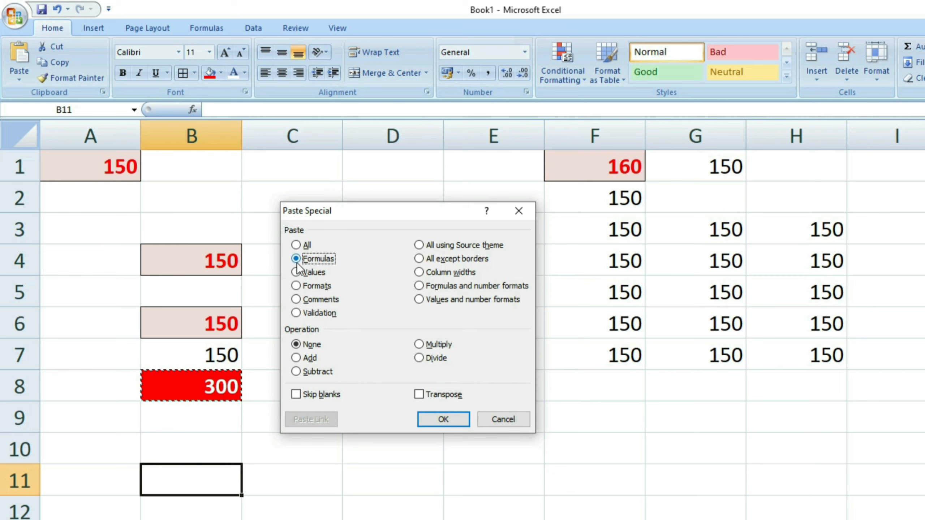
pyautogui.click(454, 420)
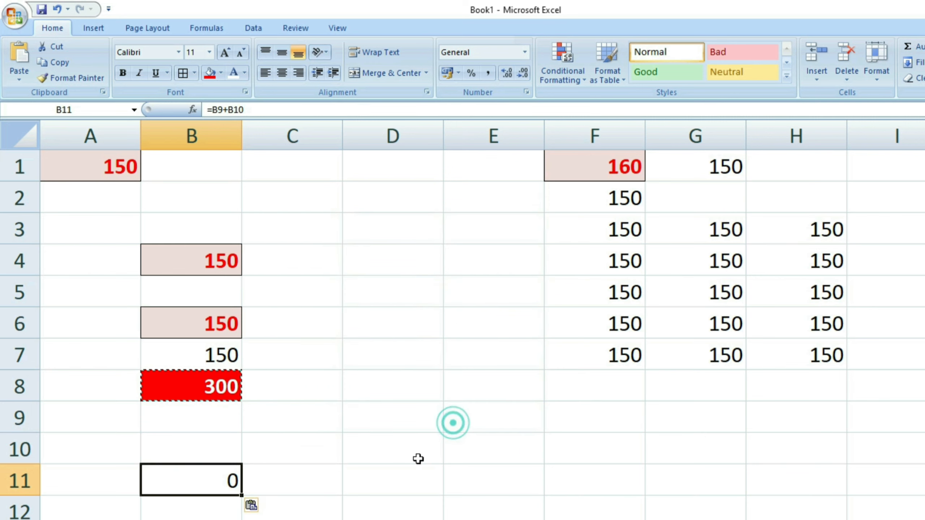
pyautogui.click(291, 474)
# Clear the copy marquee and open B8 to display its formula =B6+B7.
pyautogui.click(400, 449)
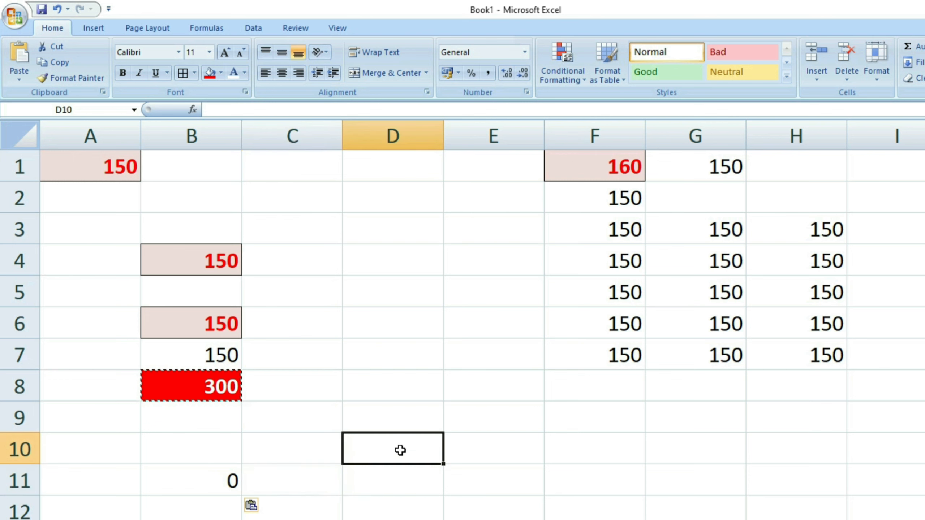
pyautogui.press('Escape')
pyautogui.click(291, 480)
pyautogui.click(298, 510)
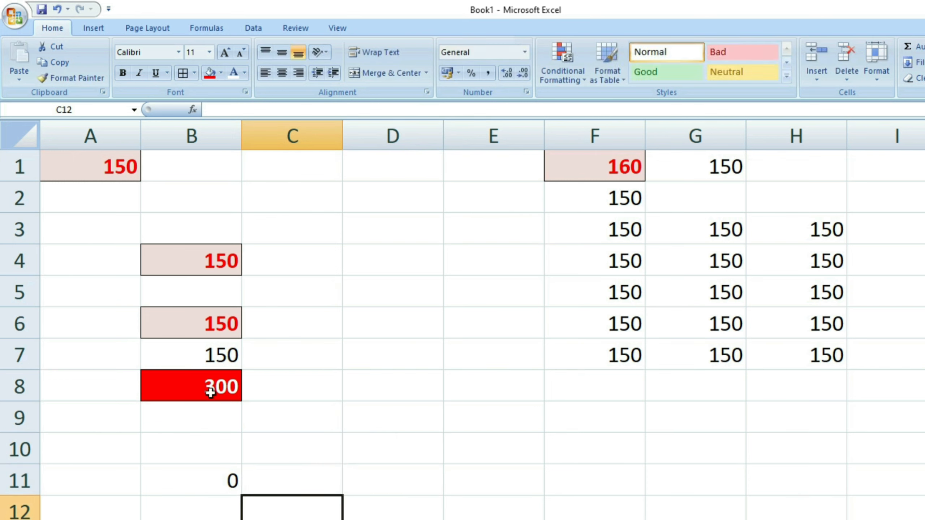
pyautogui.click(210, 391)
pyautogui.doubleClick(206, 388)
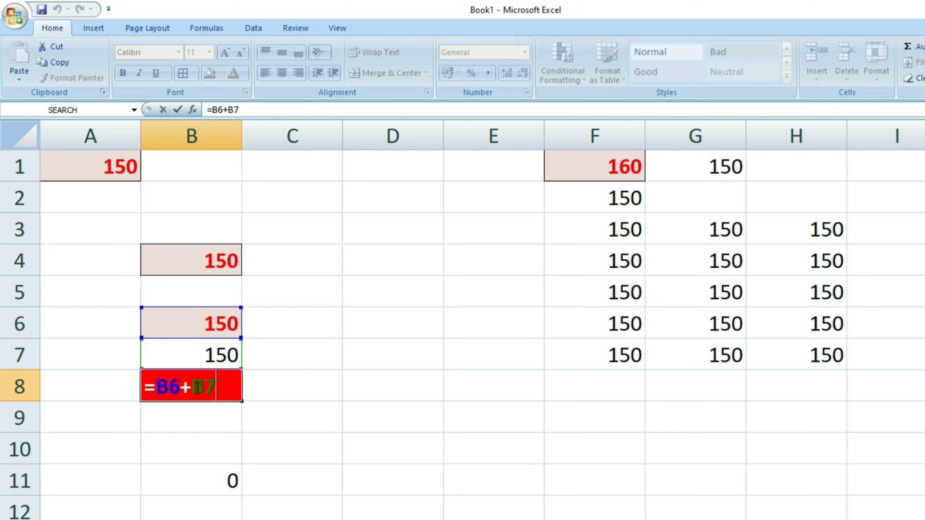
# Open B11 to show its pasted formula =B9+B10.
pyautogui.press('Return')
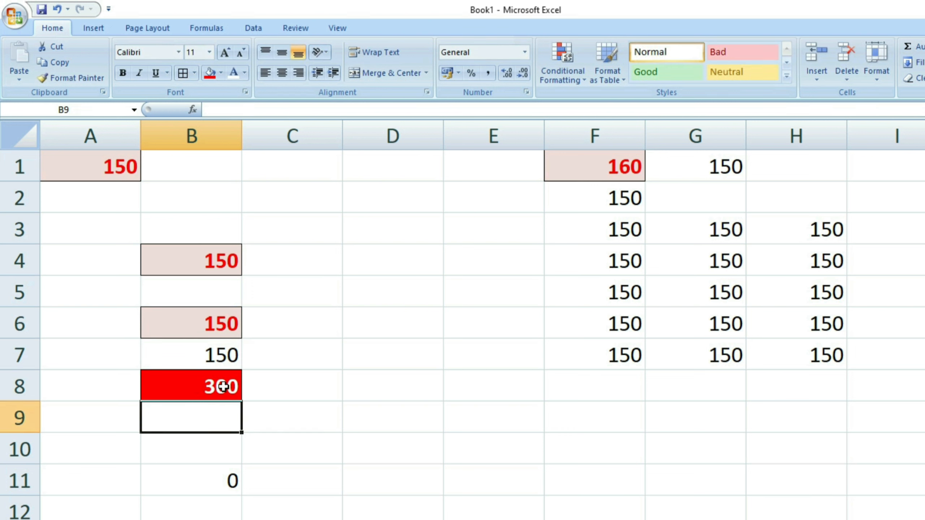
pyautogui.click(220, 385)
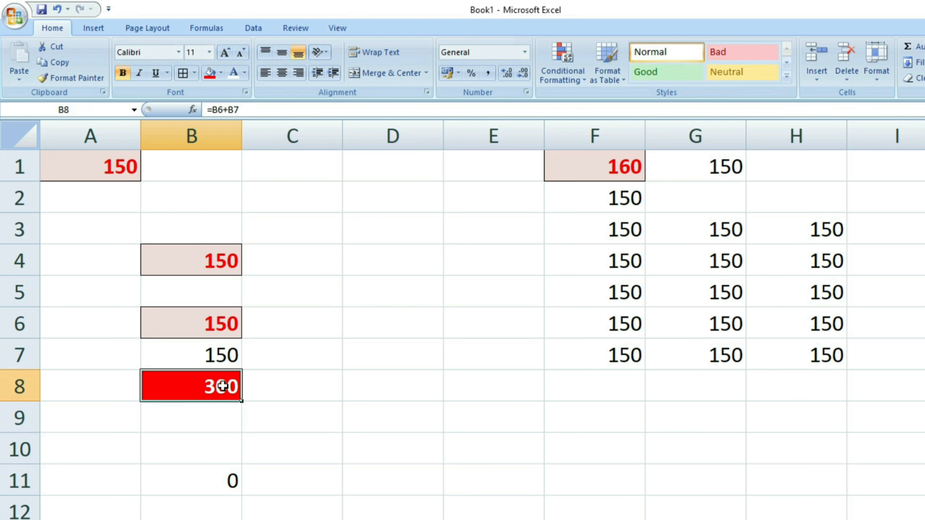
pyautogui.click(212, 469)
pyautogui.doubleClick(206, 471)
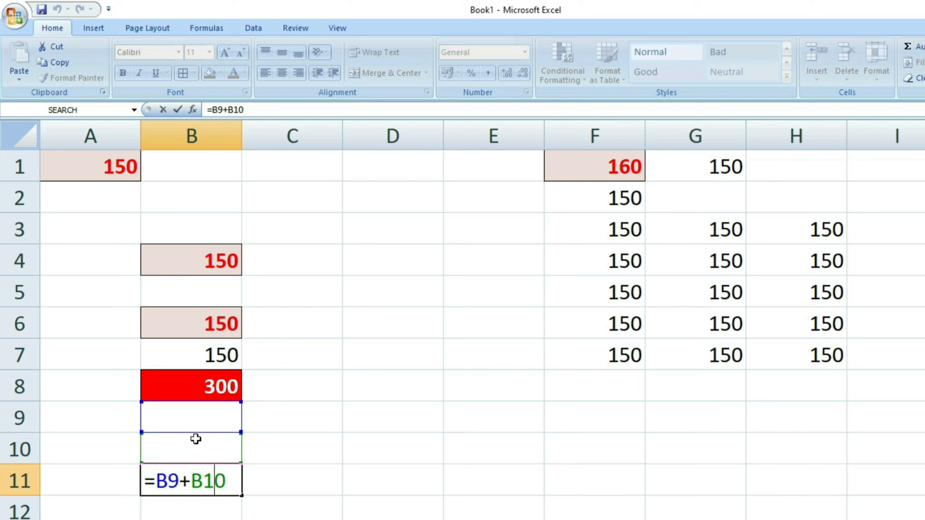
pyautogui.press('Return')
# Enter 1 in both B9 and B10.
pyautogui.click(192, 426)
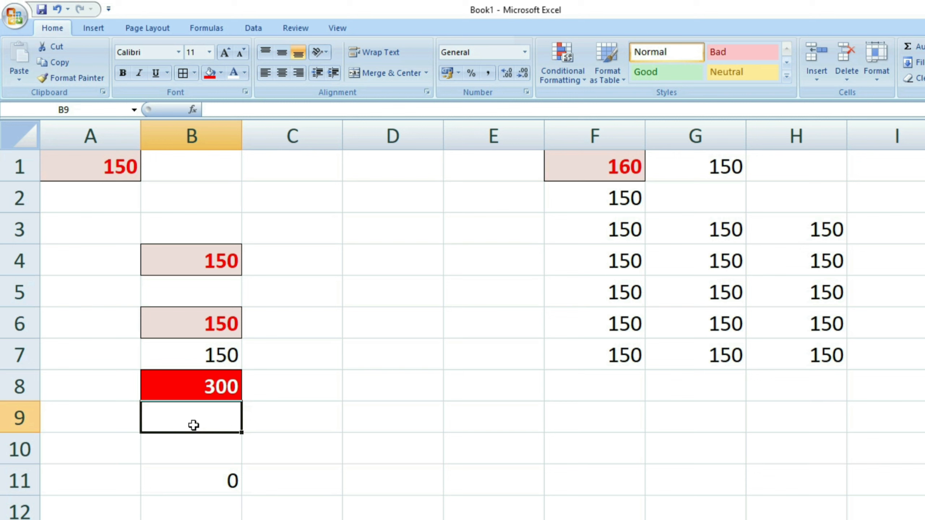
pyautogui.write('1')
pyautogui.press('Return')
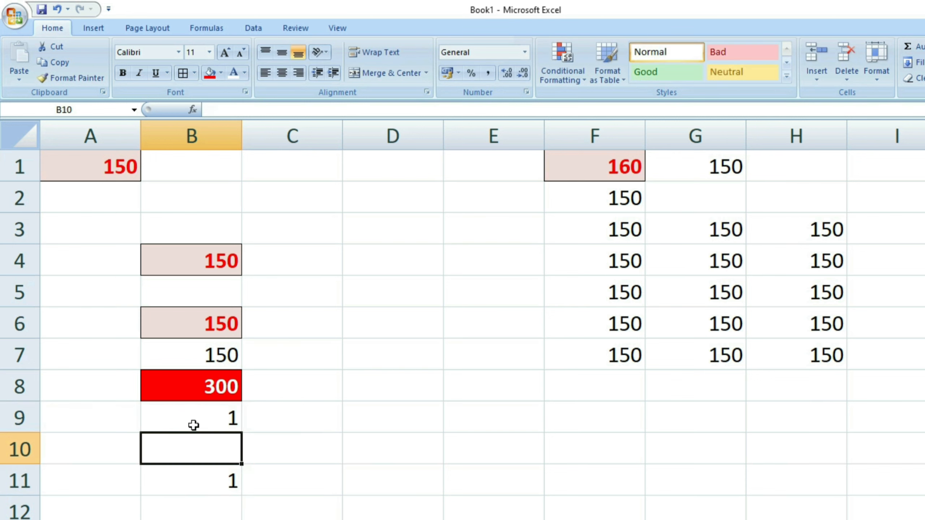
pyautogui.write('1')
pyautogui.press('Return')
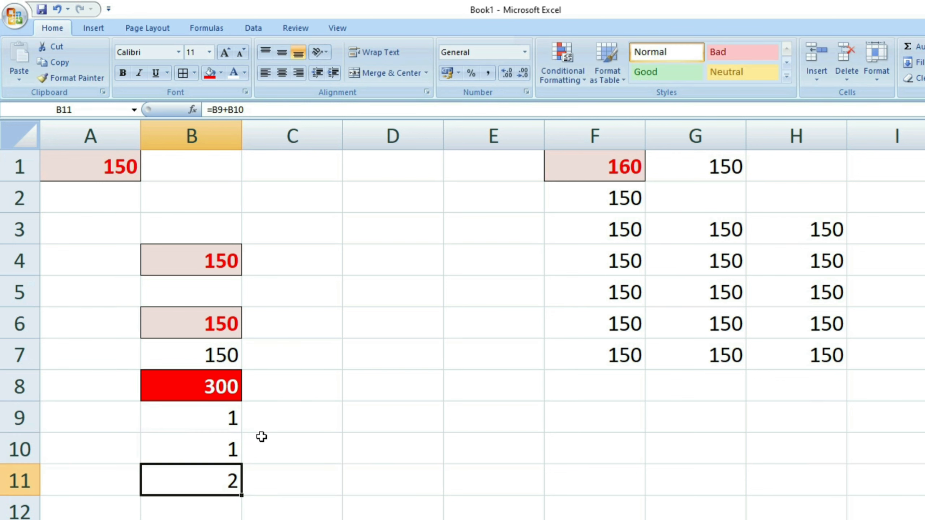
# Check that B11's formula adds B9 and B10 to give 2.
pyautogui.click(227, 429)
pyautogui.moveTo(228, 429); pyautogui.dragTo(221, 437)
pyautogui.click(221, 471)
pyautogui.click(260, 477)
pyautogui.click(206, 487)
pyautogui.doubleClick(211, 488)
pyautogui.moveTo(239, 486); pyautogui.dragTo(150, 484)
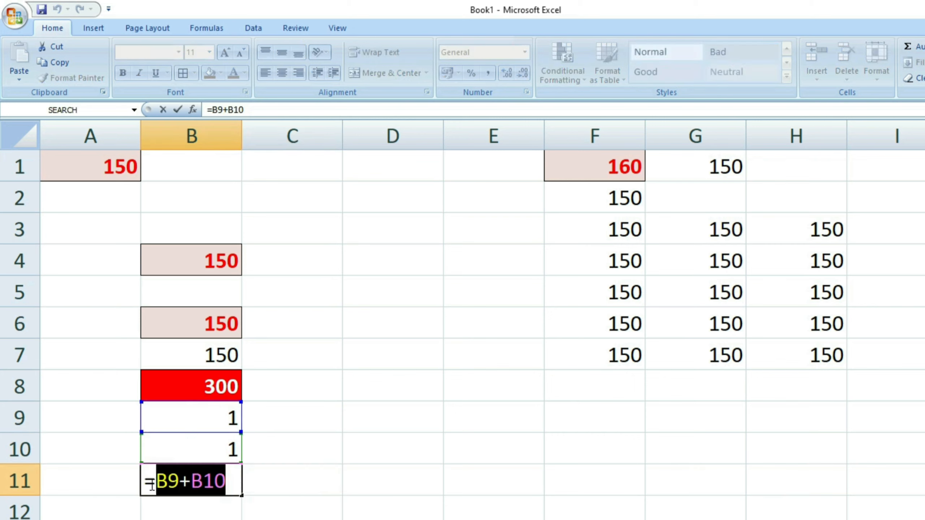
pyautogui.press('Return')
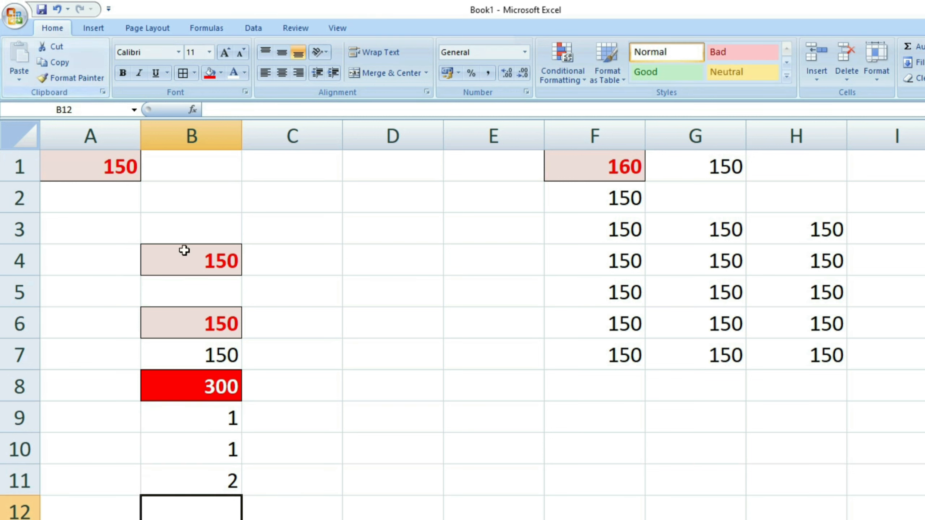
# Delete the contents of B9 through B11.
pyautogui.moveTo(203, 427); pyautogui.dragTo(214, 472)
pyautogui.press('Delete')
pyautogui.click(340, 489)
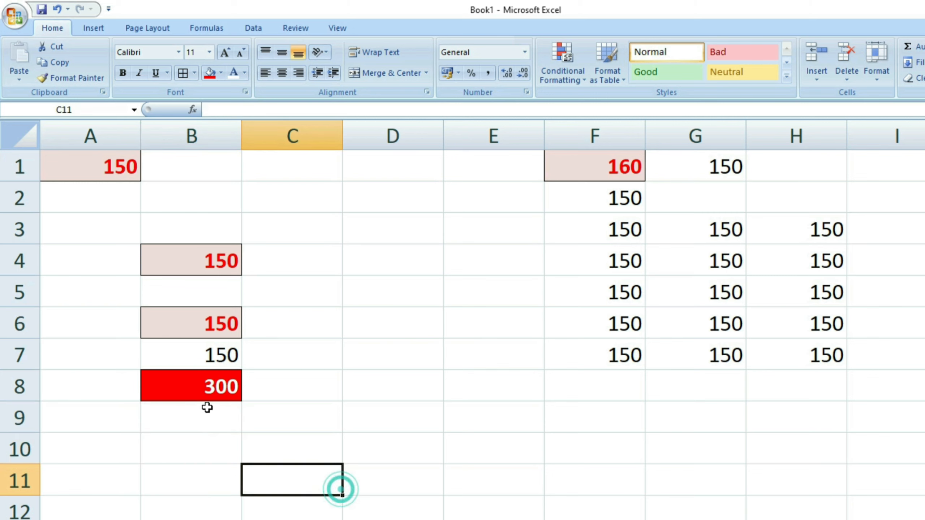
pyautogui.click(217, 389)
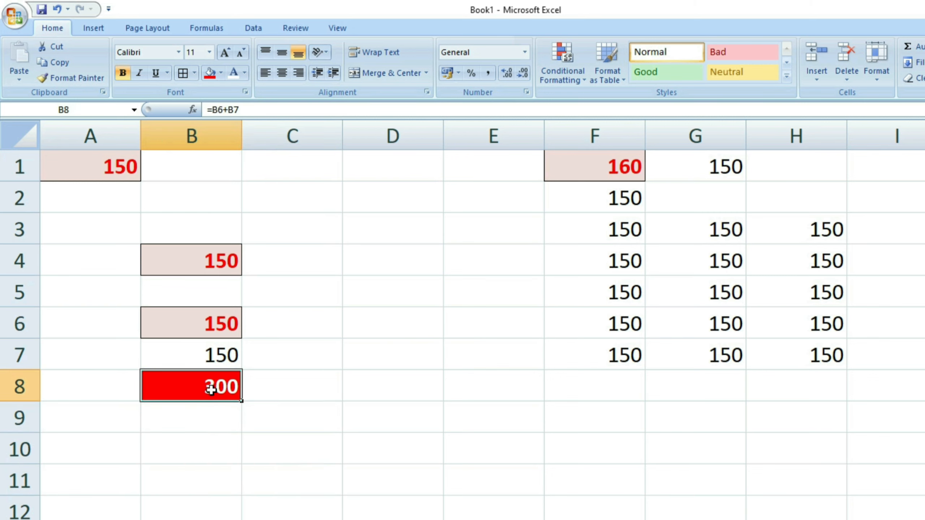
pyautogui.click(53, 62)
pyautogui.click(166, 451)
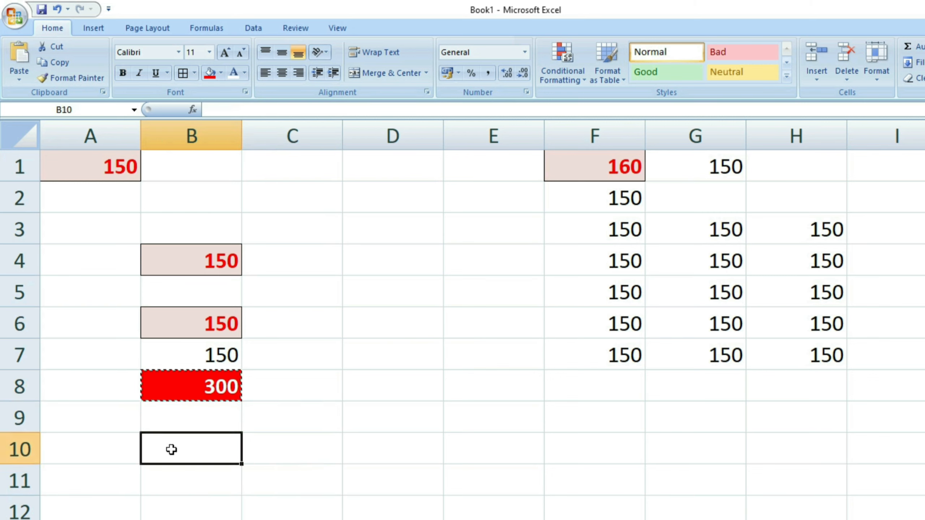
pyautogui.click(173, 474)
pyautogui.click(18, 79)
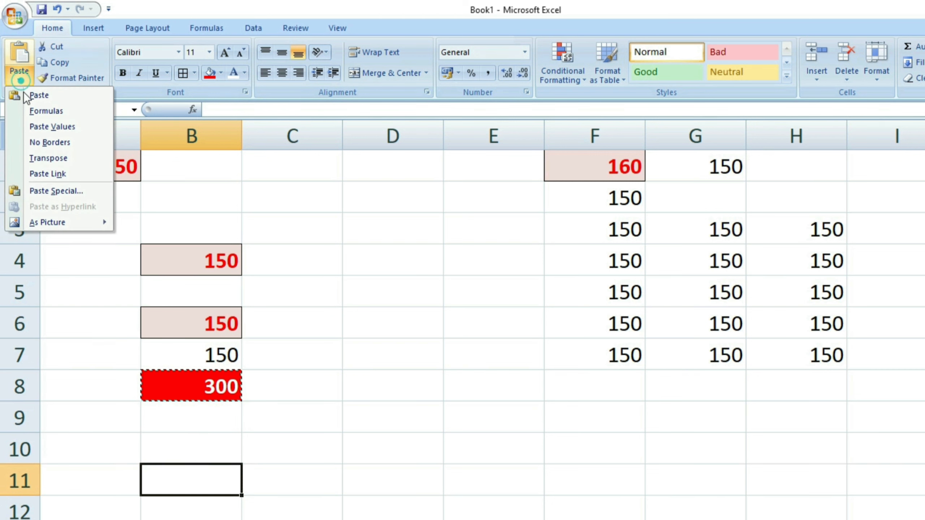
pyautogui.click(53, 195)
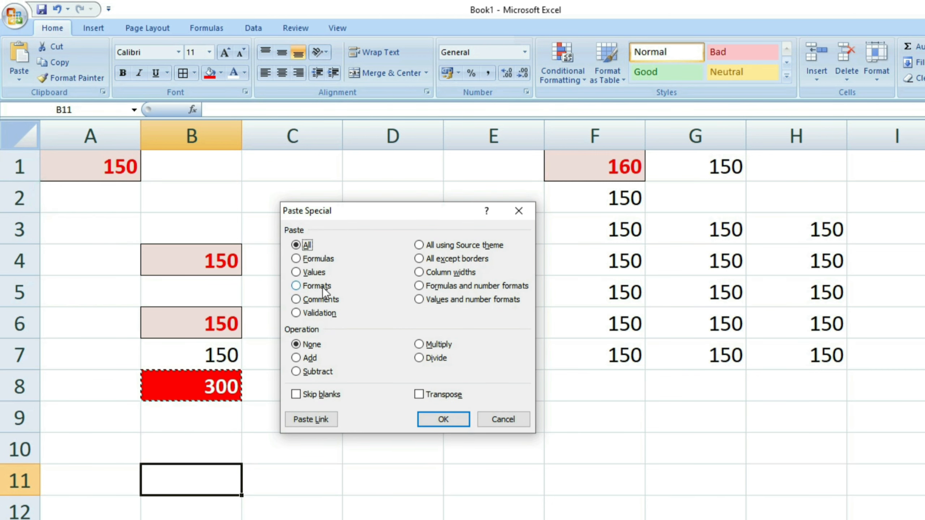
pyautogui.click(312, 273)
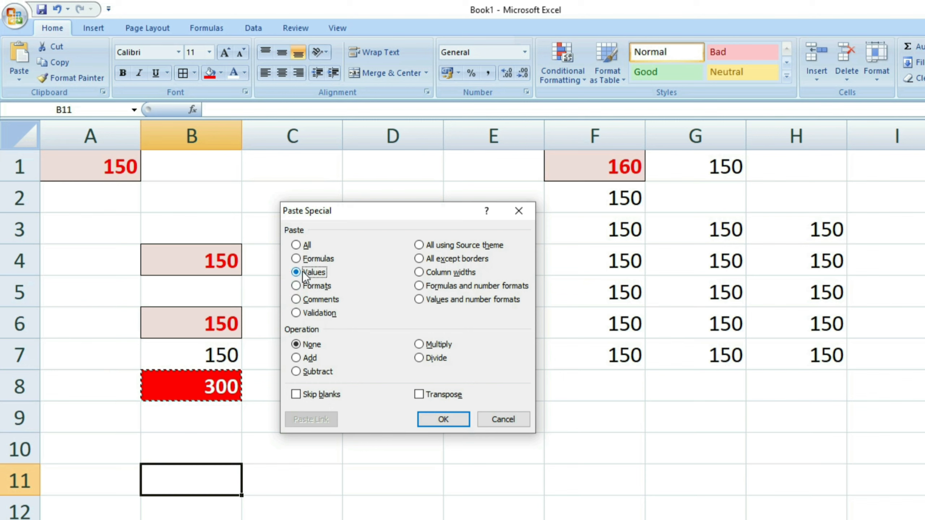
pyautogui.click(419, 426)
pyautogui.click(338, 507)
pyautogui.click(285, 480)
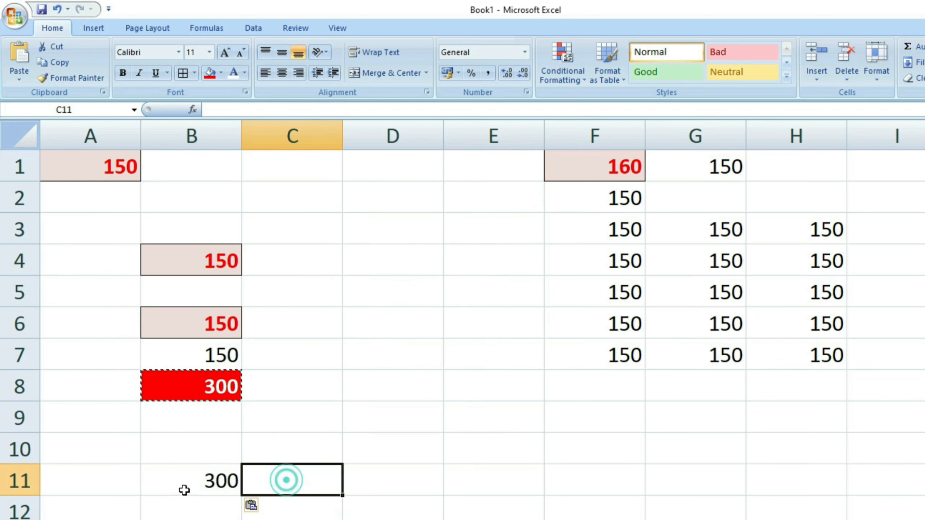
pyautogui.doubleClick(200, 386)
pyautogui.click(348, 399)
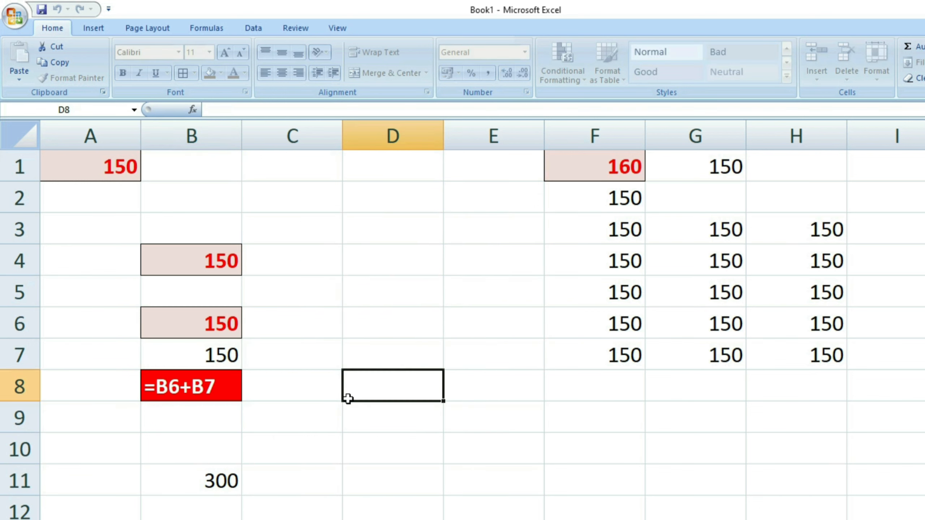
pyautogui.click(237, 396)
pyautogui.click(290, 445)
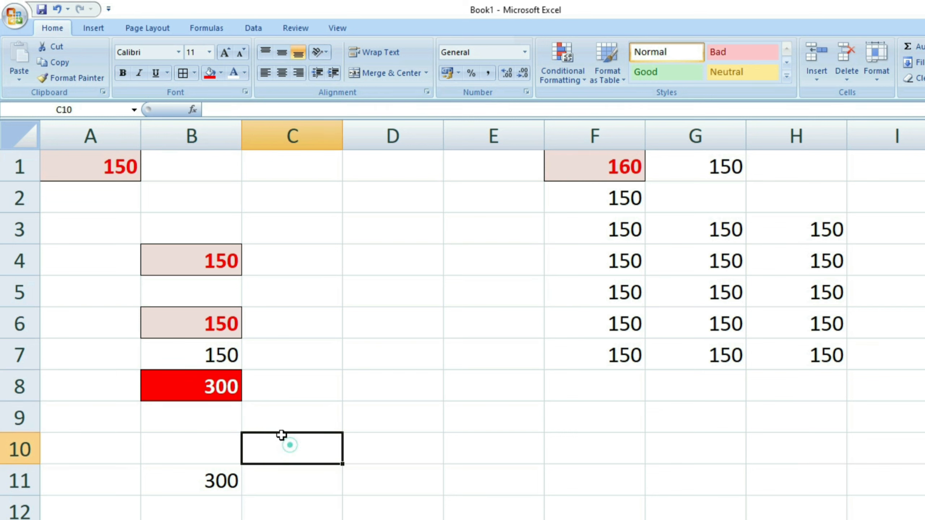
pyautogui.click(250, 495)
pyautogui.doubleClick(213, 481)
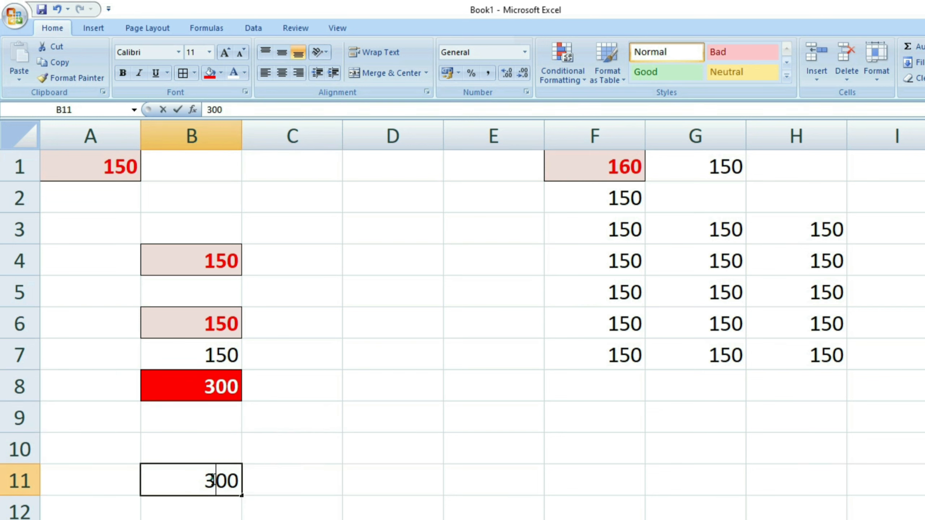
pyautogui.click(214, 480)
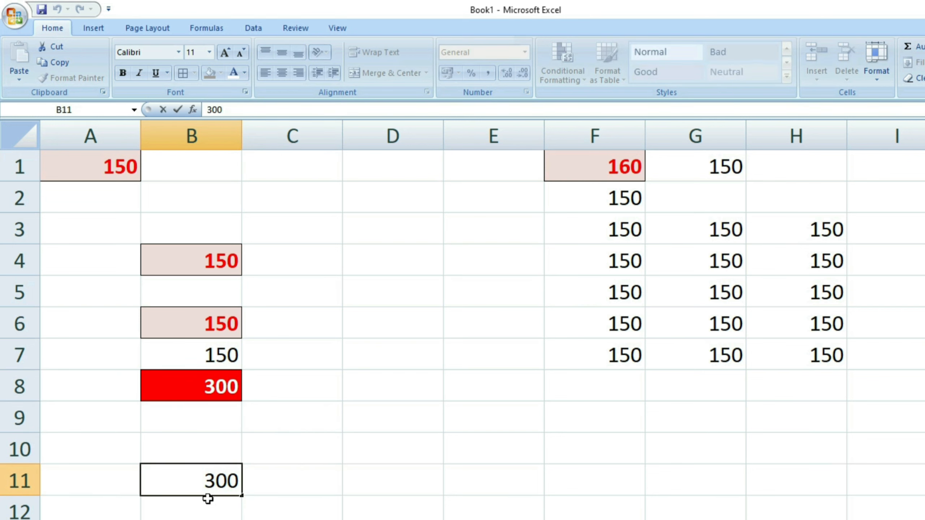
pyautogui.click(209, 501)
pyautogui.doubleClick(216, 481)
pyautogui.doubleClick(215, 481)
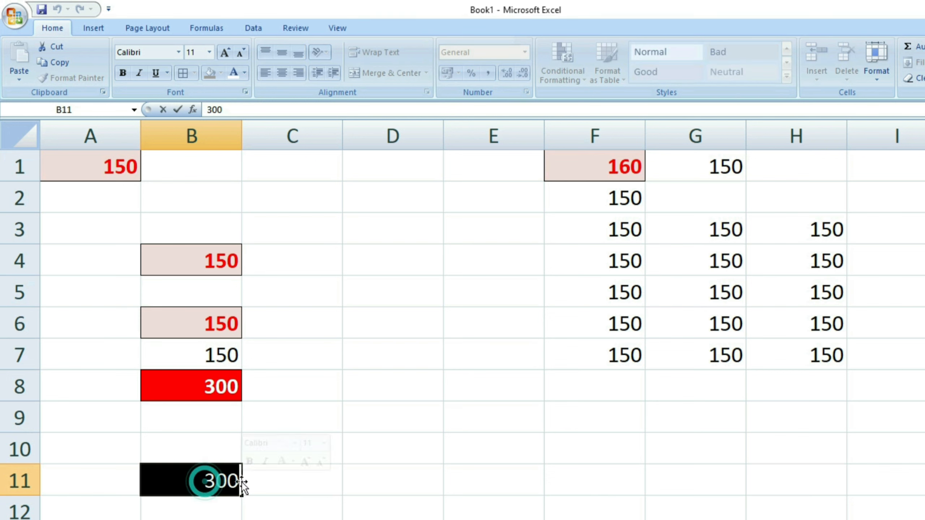
pyautogui.press('Return')
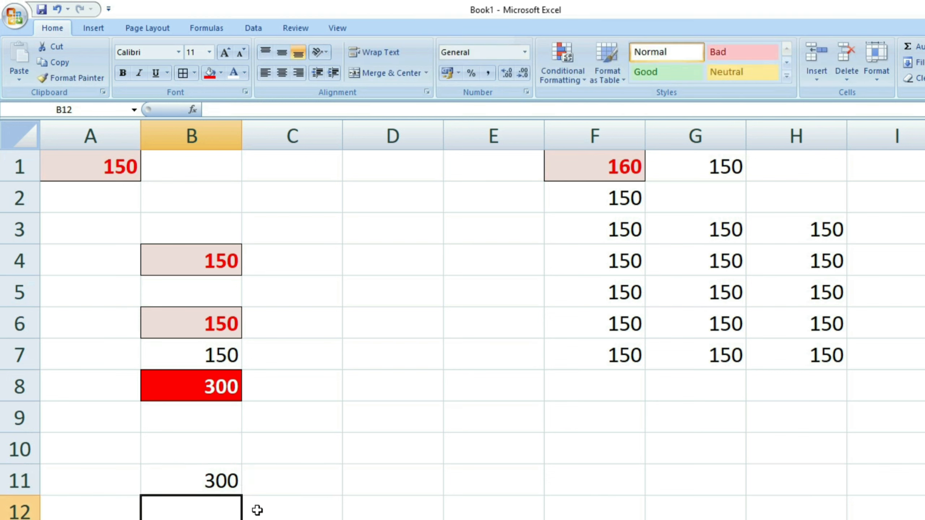
pyautogui.press('Up')
pyautogui.press('Delete')
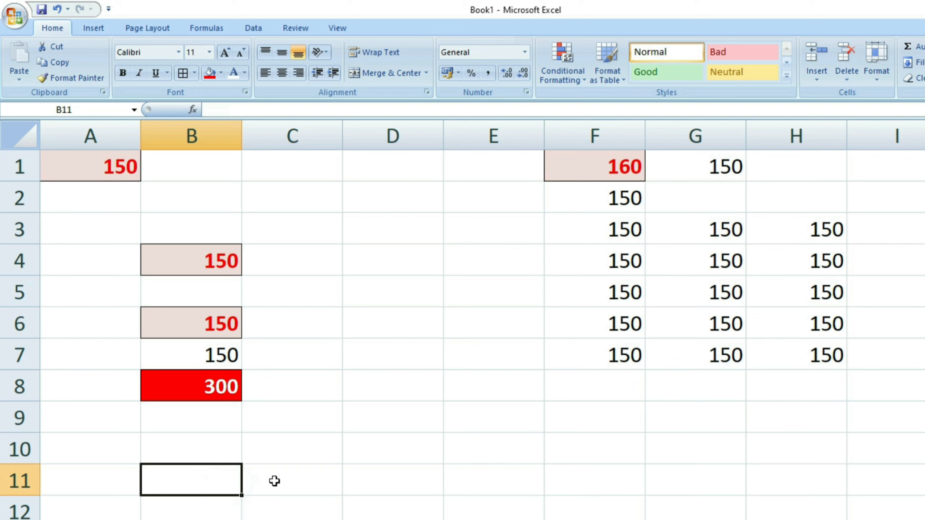
# Copy B8 and paste only its red formatting into B11.
pyautogui.click(217, 395)
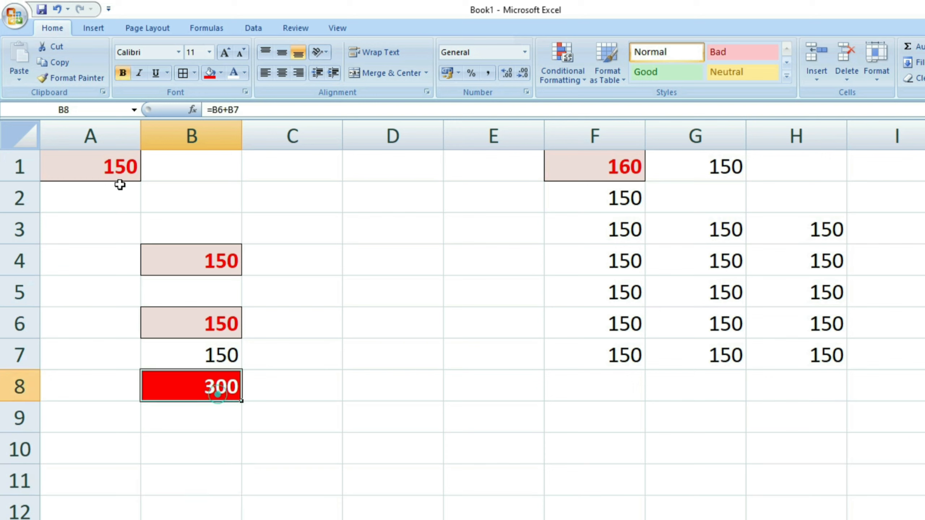
pyautogui.click(58, 62)
pyautogui.click(199, 473)
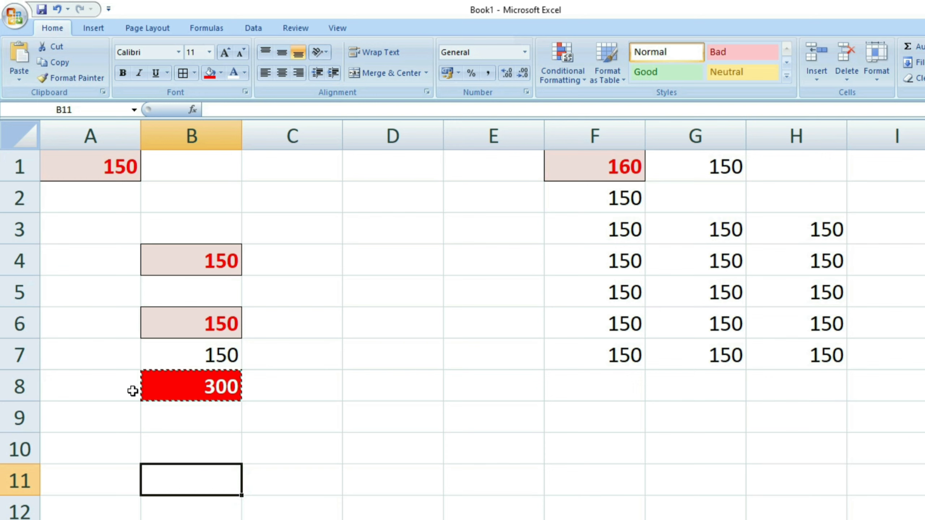
pyautogui.hotkey('ctrl', 'alt', 'v')
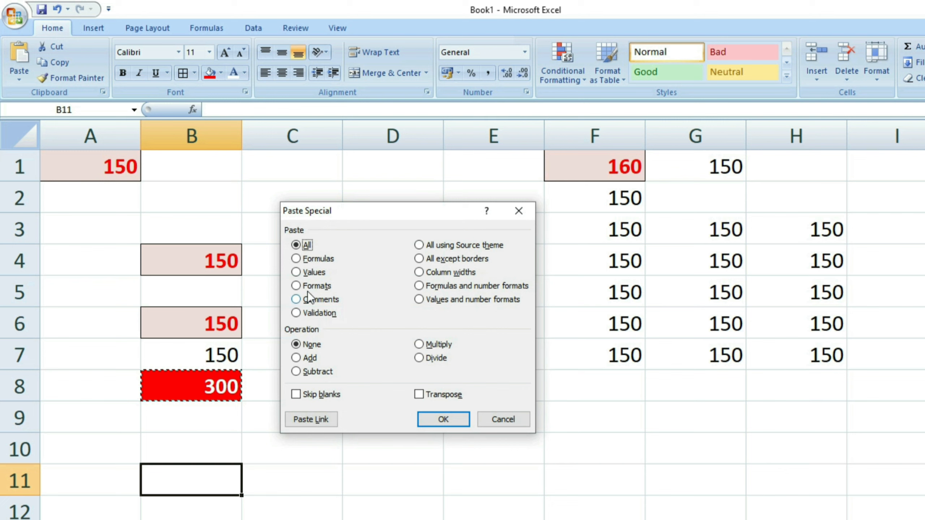
pyautogui.click(308, 290)
pyautogui.moveTo(375, 216); pyautogui.dragTo(524, 319)
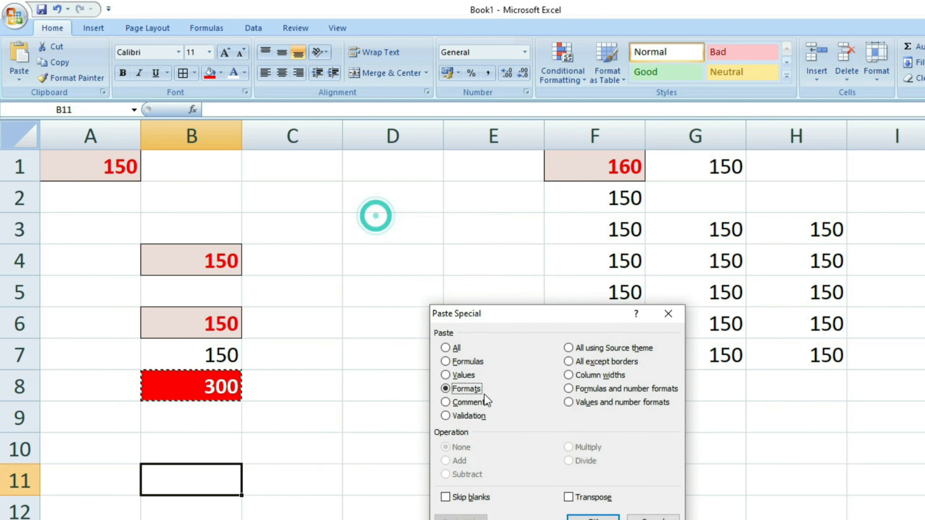
pyautogui.click(593, 517)
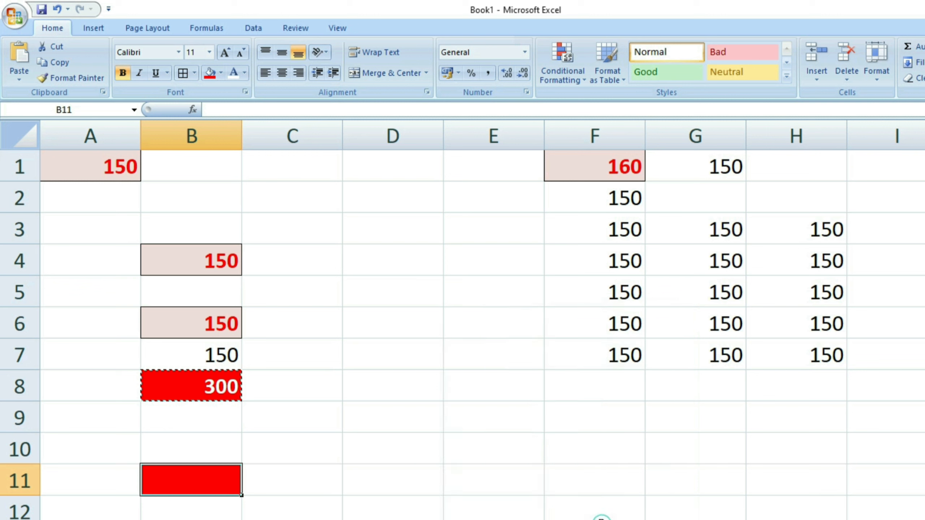
# Type 756 into the red B11 and cancel it, leaving the cell empty.
pyautogui.click(395, 482)
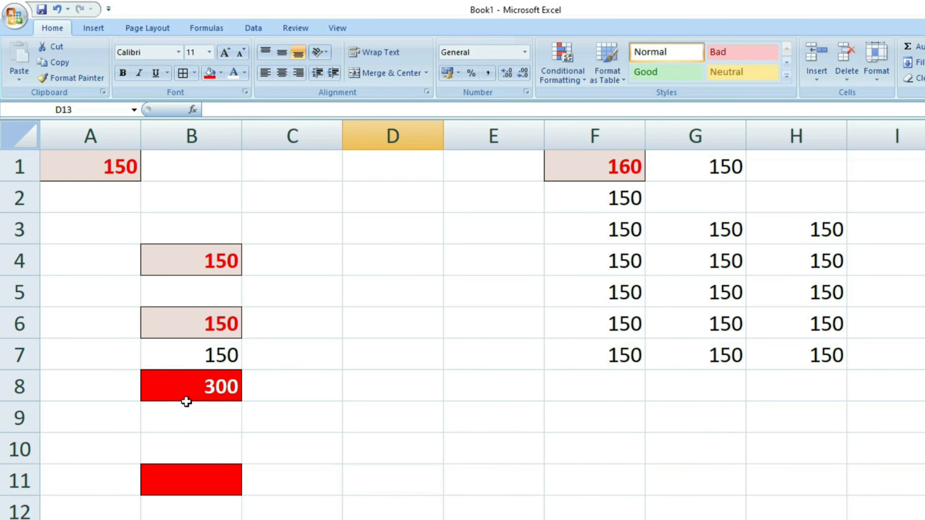
pyautogui.click(194, 386)
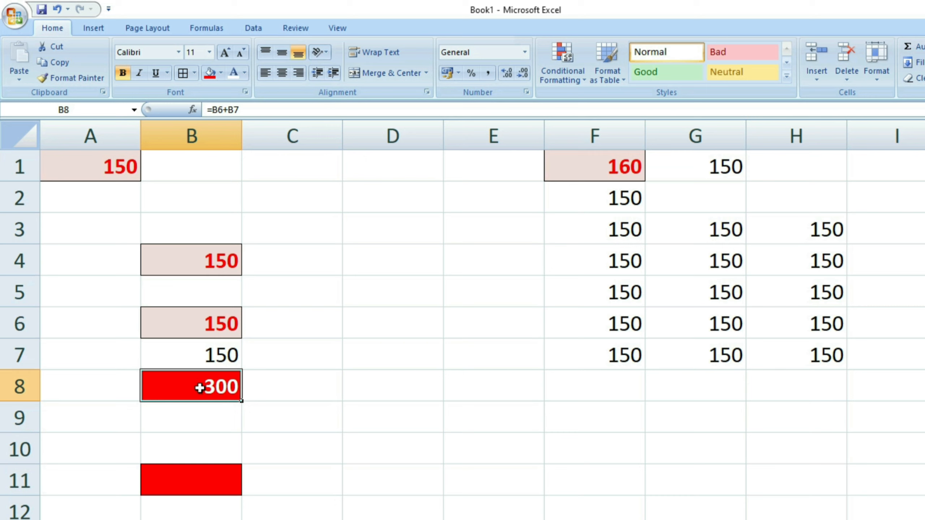
pyautogui.click(200, 473)
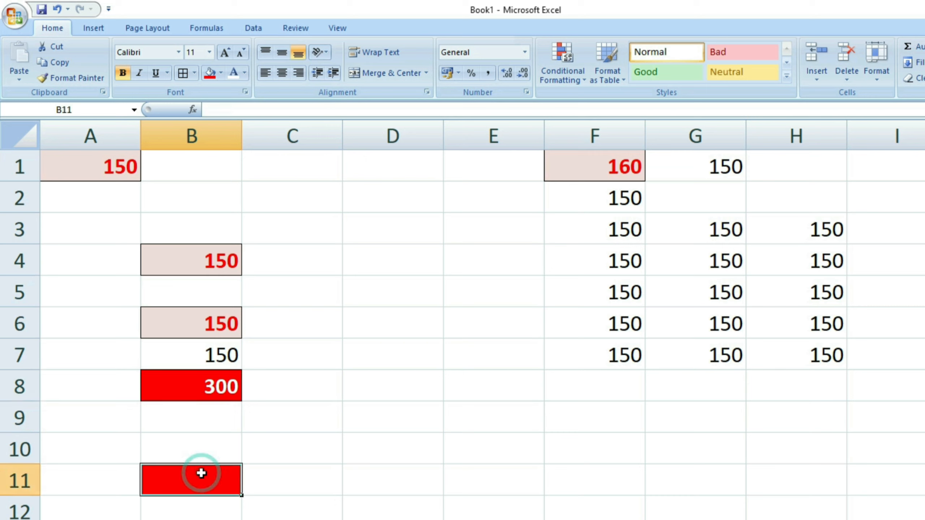
pyautogui.write('756')
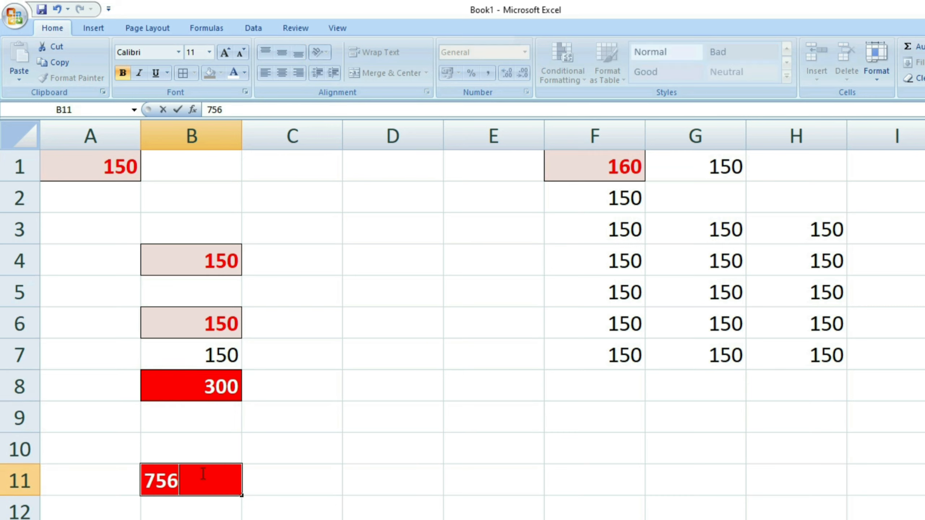
pyautogui.press('BackSpace')
pyautogui.press('BackSpace')
pyautogui.press('BackSpace')
pyautogui.press('Escape')
pyautogui.click(216, 488)
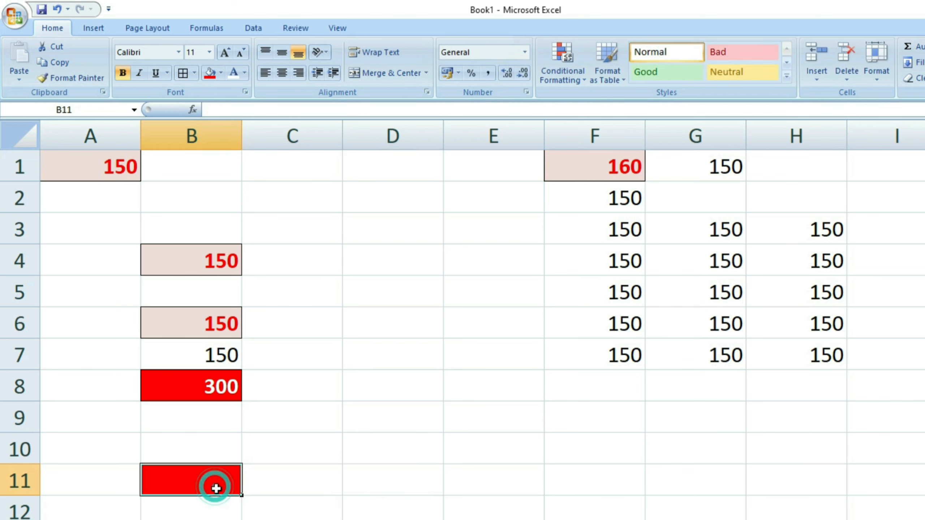
pyautogui.click(201, 504)
pyautogui.click(217, 489)
pyautogui.click(304, 483)
pyautogui.click(166, 482)
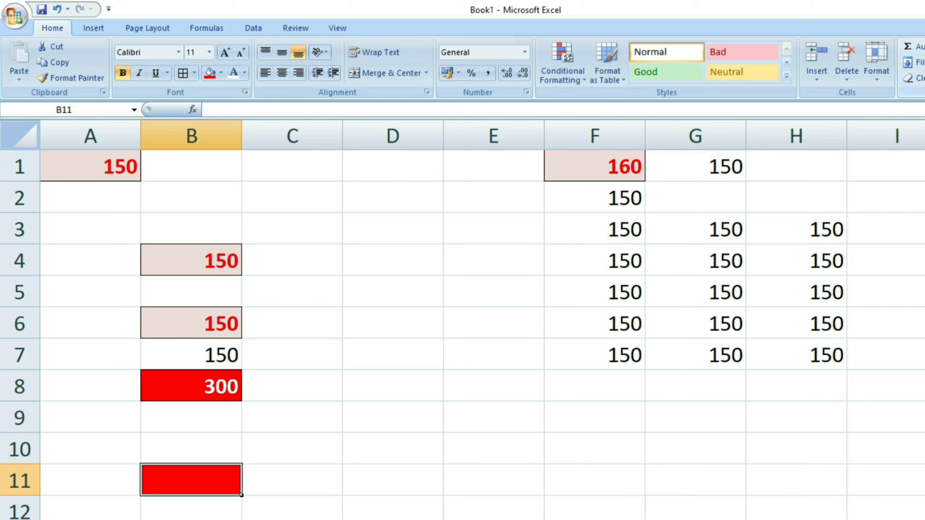
# Use Clear All on B11 to remove its red fill.
pyautogui.click(912, 78)
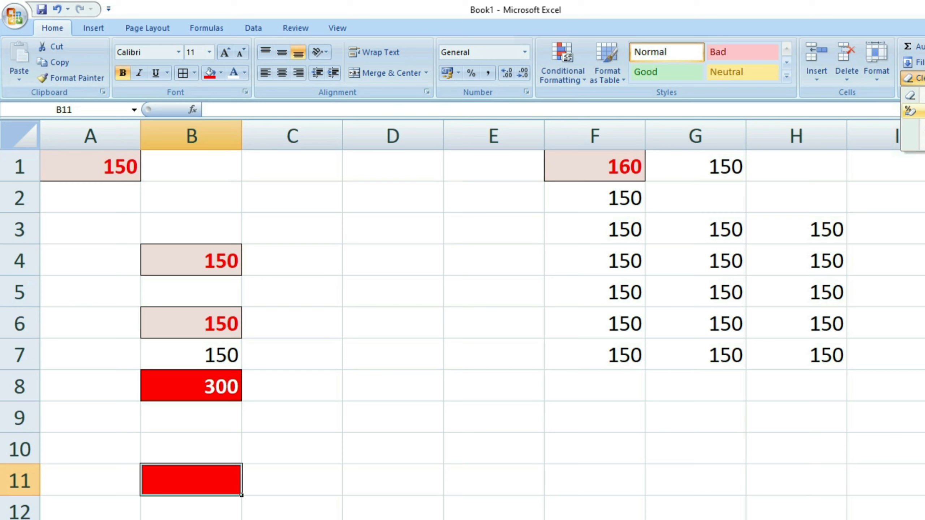
pyautogui.click(910, 95)
pyautogui.click(284, 497)
pyautogui.click(212, 485)
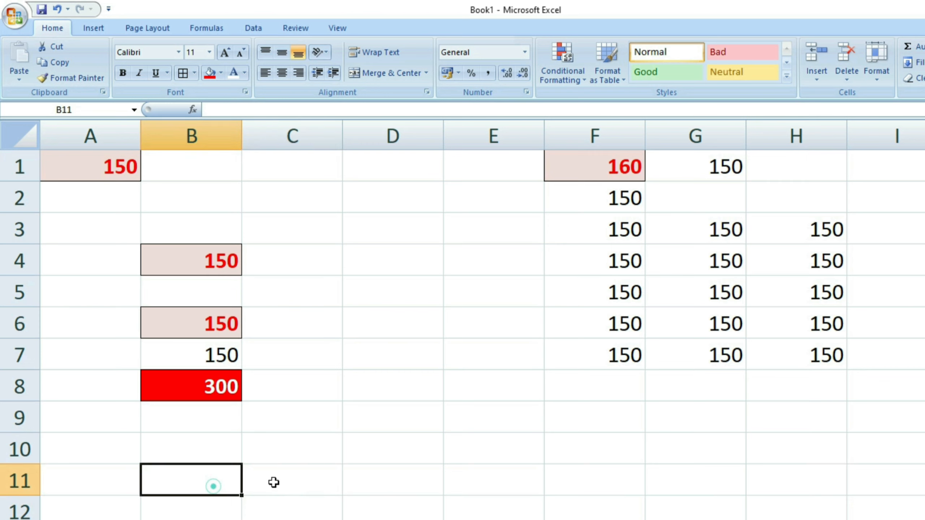
pyautogui.click(219, 481)
pyautogui.click(204, 392)
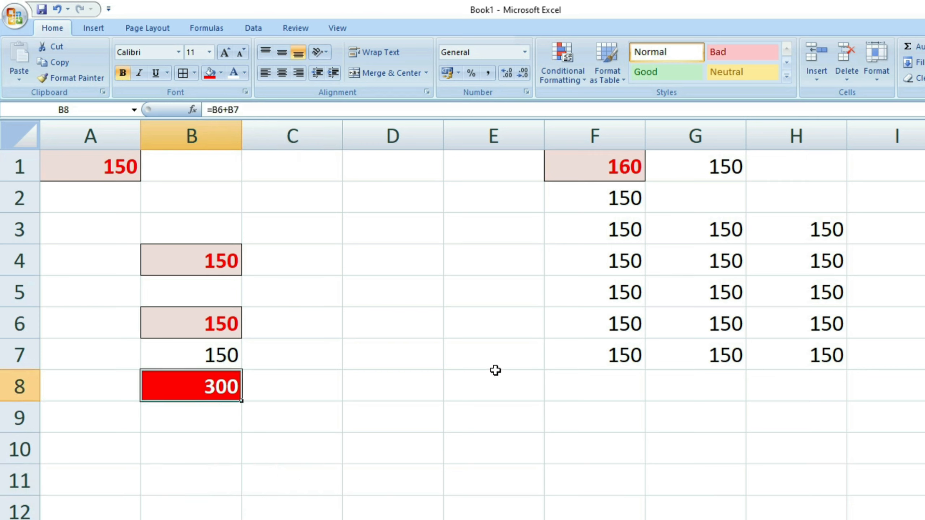
pyautogui.hotkey('ctrl', 'c')
pyautogui.click(209, 478)
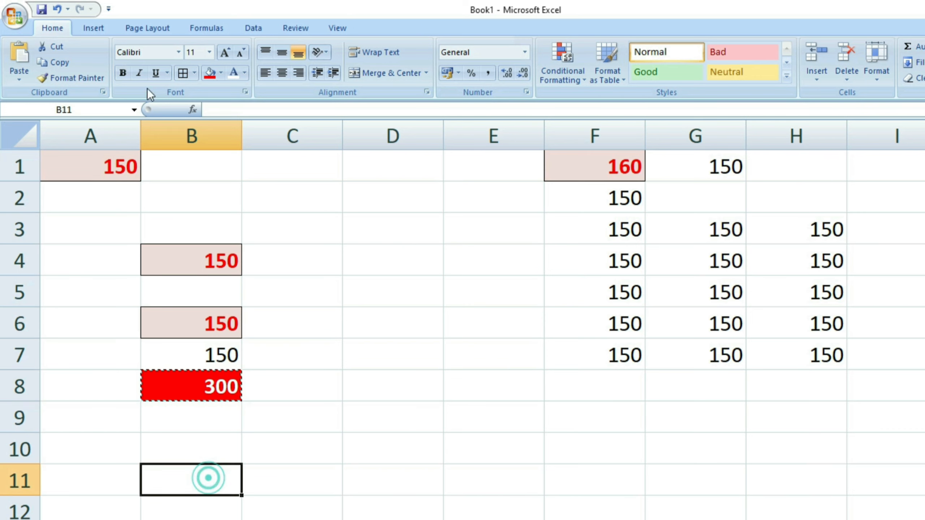
pyautogui.click(18, 78)
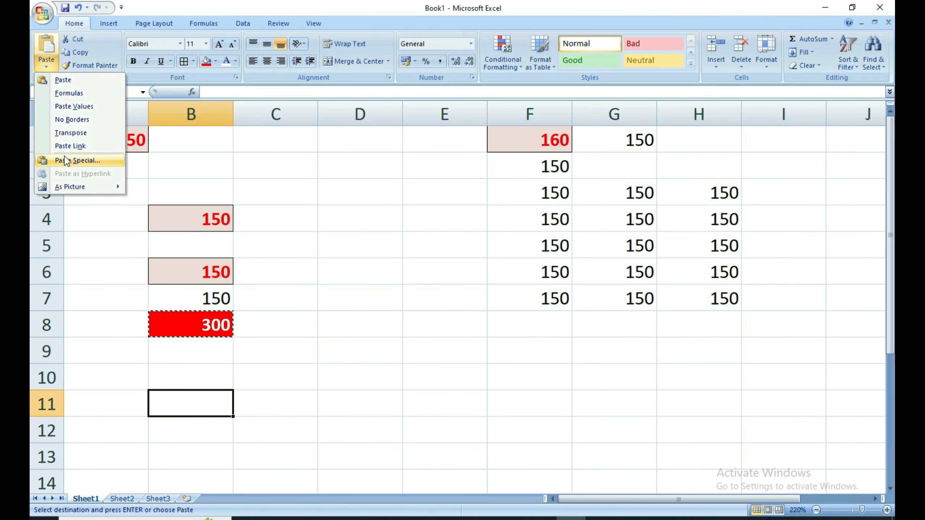
pyautogui.click(71, 160)
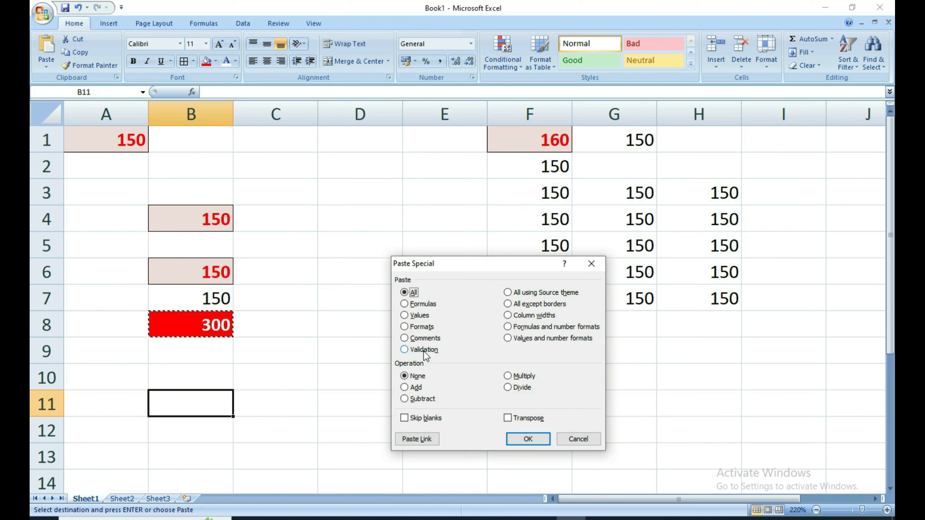
pyautogui.click(589, 270)
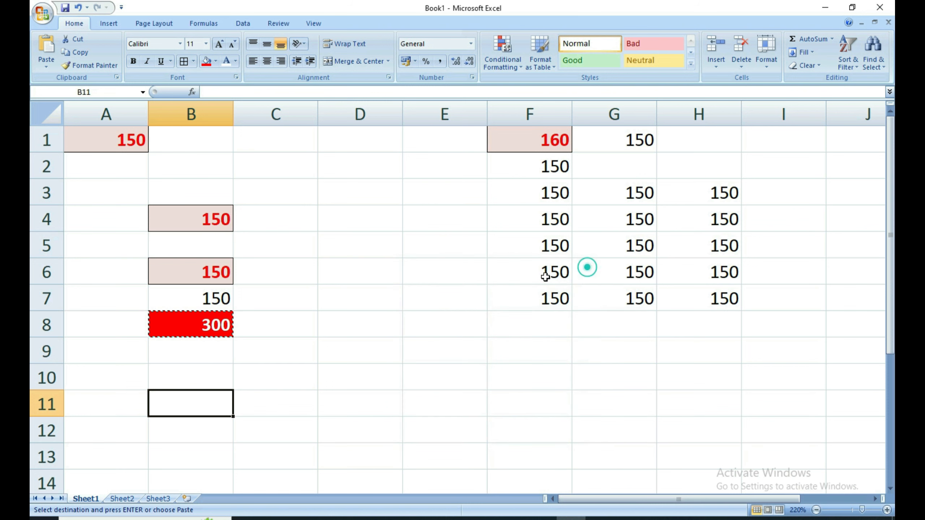
pyautogui.click(312, 330)
pyautogui.click(295, 367)
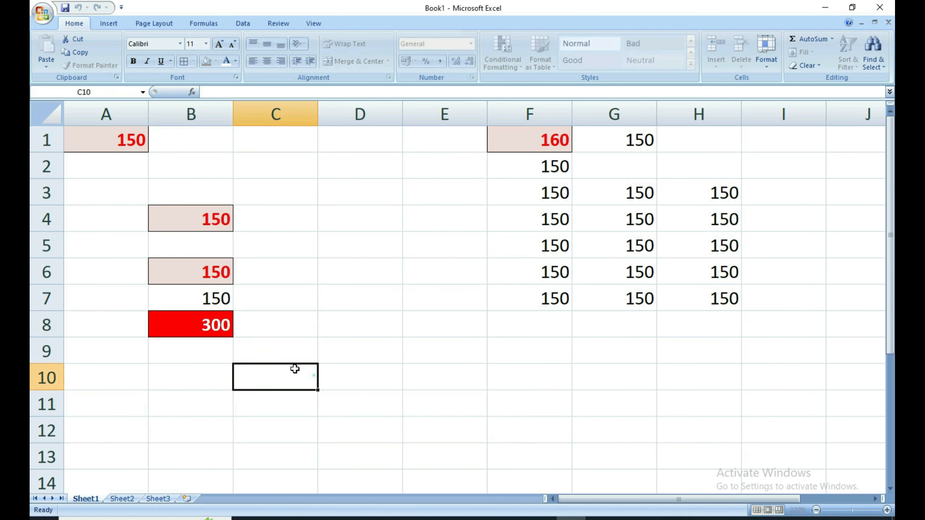
pyautogui.click(310, 374)
pyautogui.click(193, 332)
pyautogui.click(209, 364)
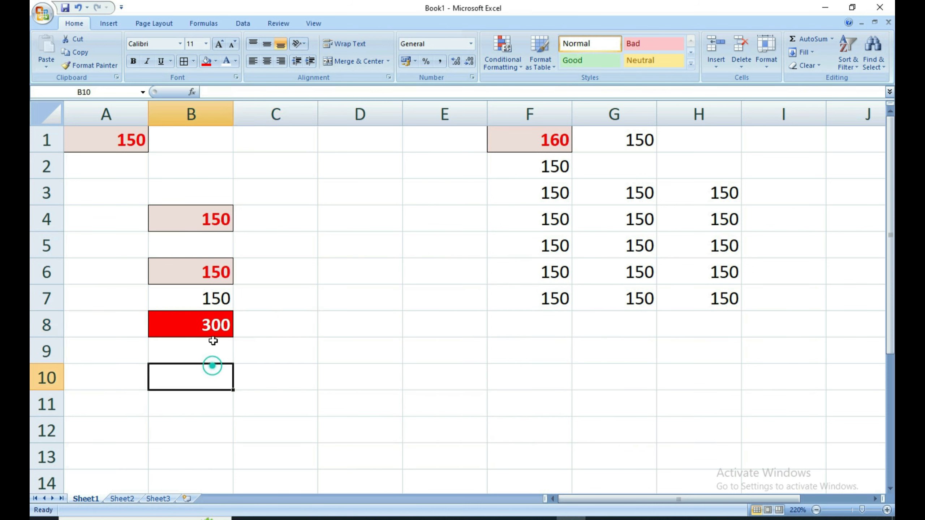
pyautogui.click(211, 328)
pyautogui.click(206, 368)
pyautogui.click(211, 323)
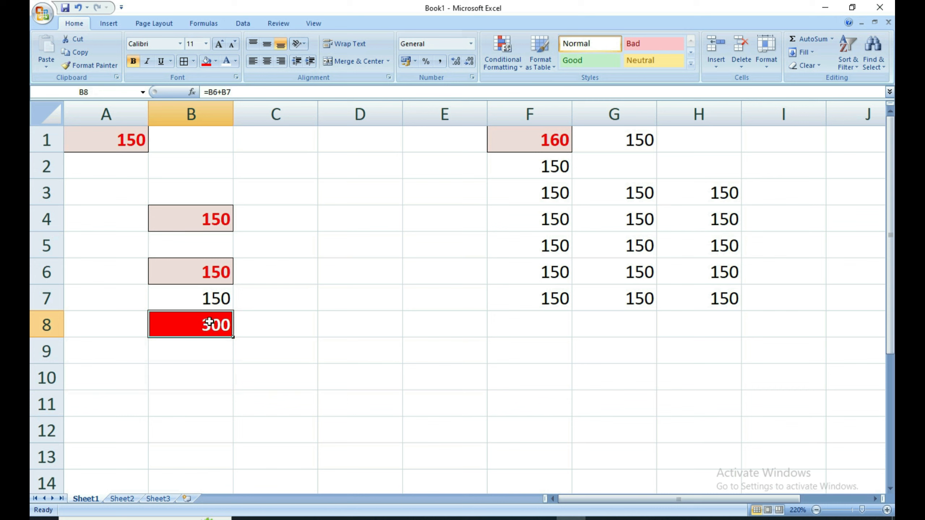
pyautogui.click(209, 342)
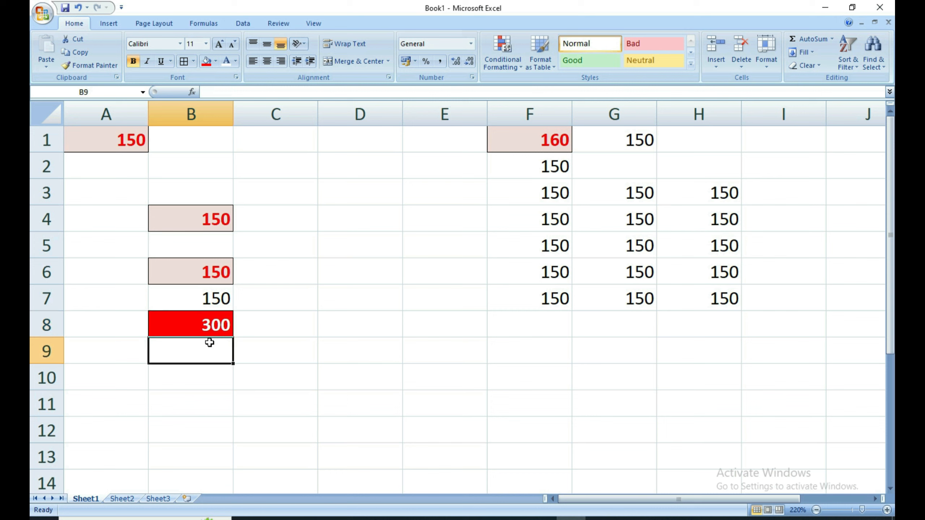
pyautogui.click(207, 331)
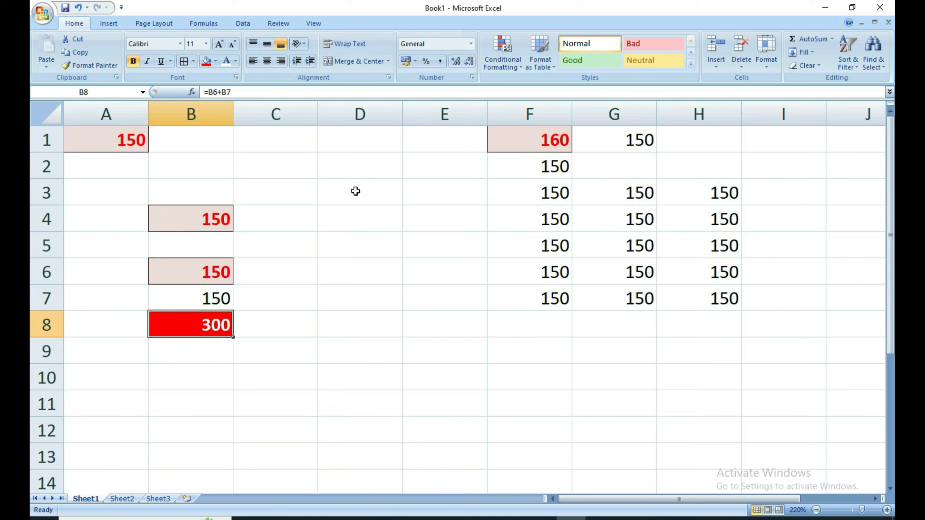
# Add a new comment 'Result of Two Numbers' to B8 from the Review tab.
pyautogui.click(277, 23)
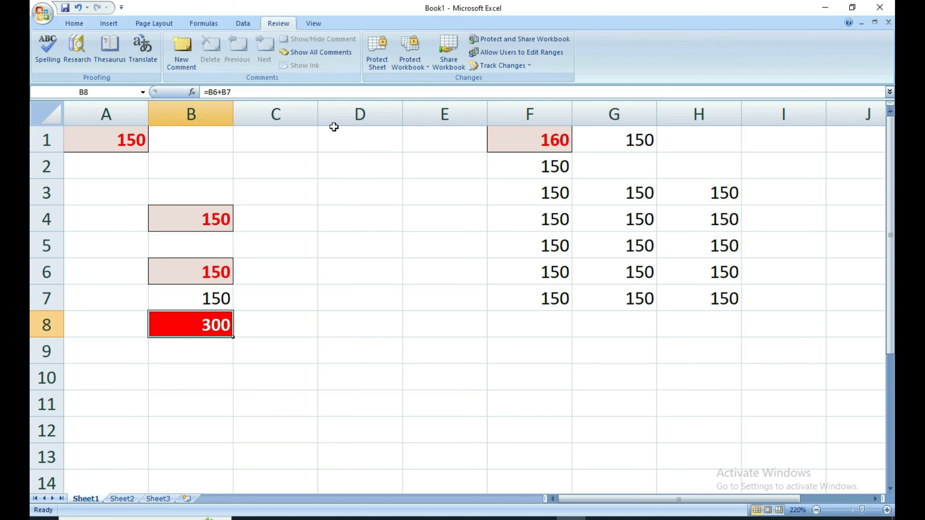
pyautogui.click(178, 55)
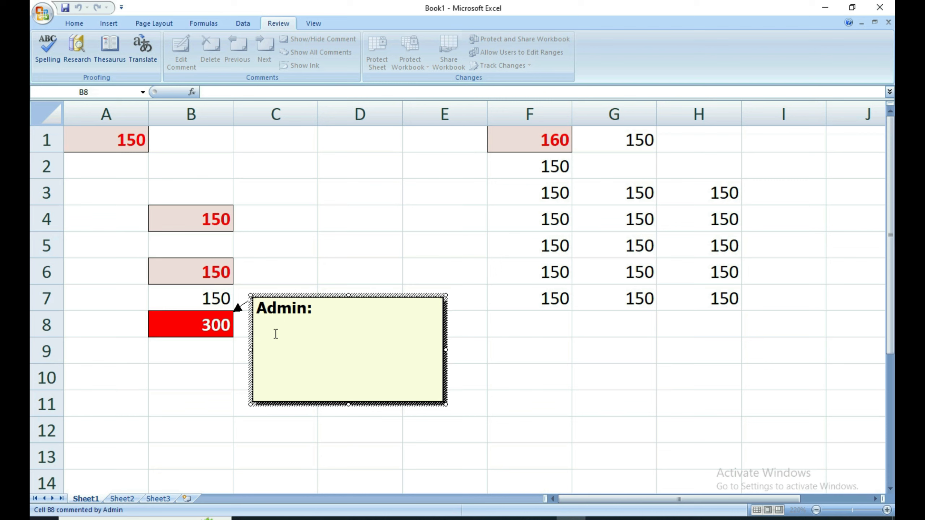
pyautogui.write('rESULT of Two Numbers')
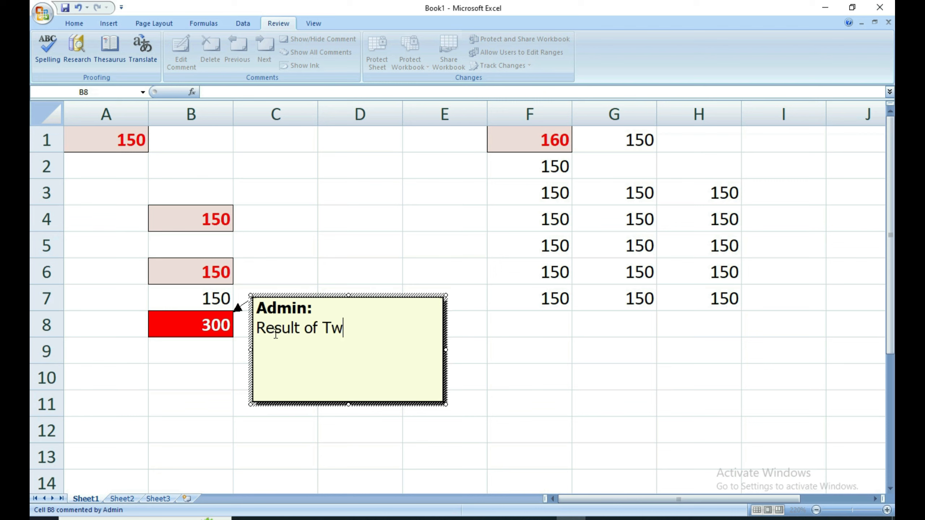
pyautogui.click(491, 414)
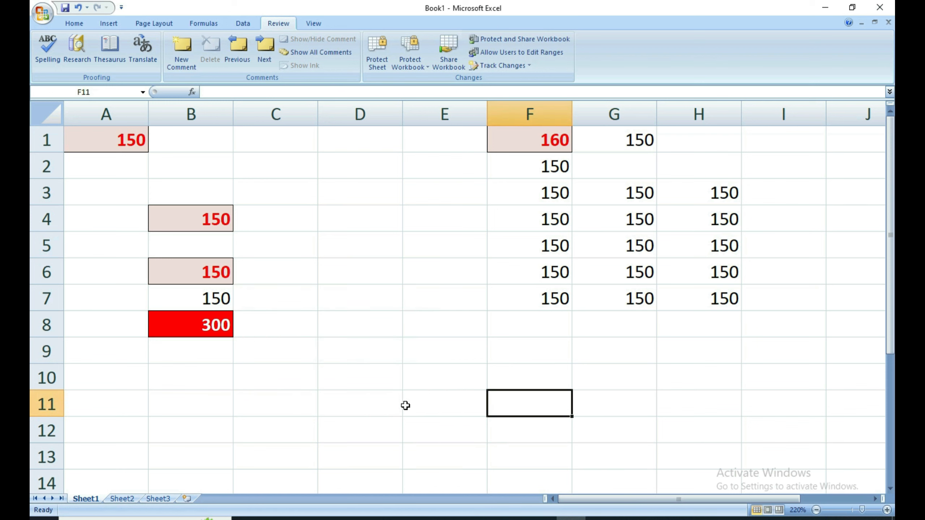
# Click other cells and return to B8 to display its comment.
pyautogui.click(337, 418)
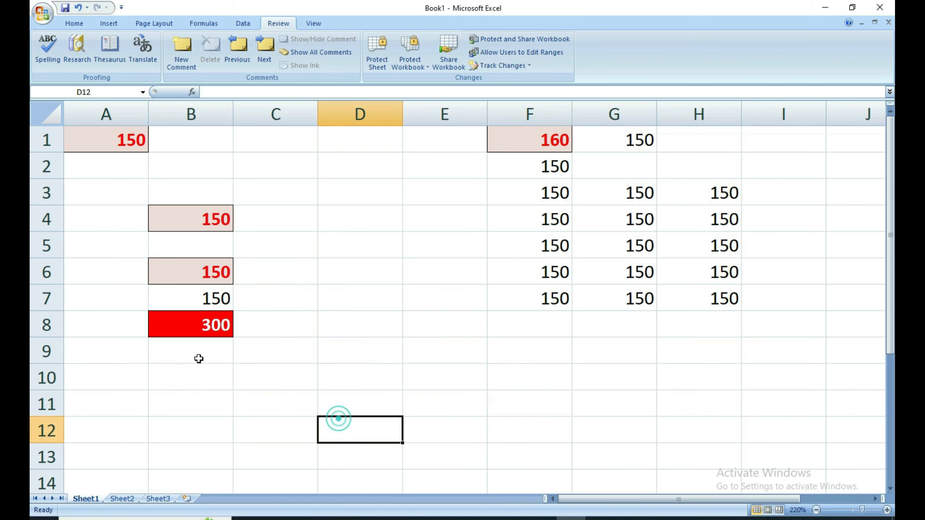
pyautogui.click(201, 330)
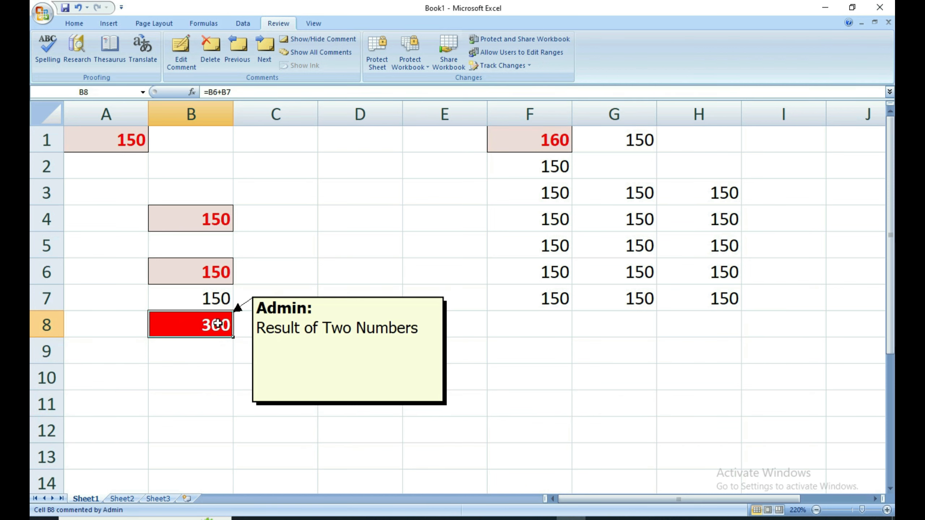
pyautogui.click(218, 324)
pyautogui.click(214, 386)
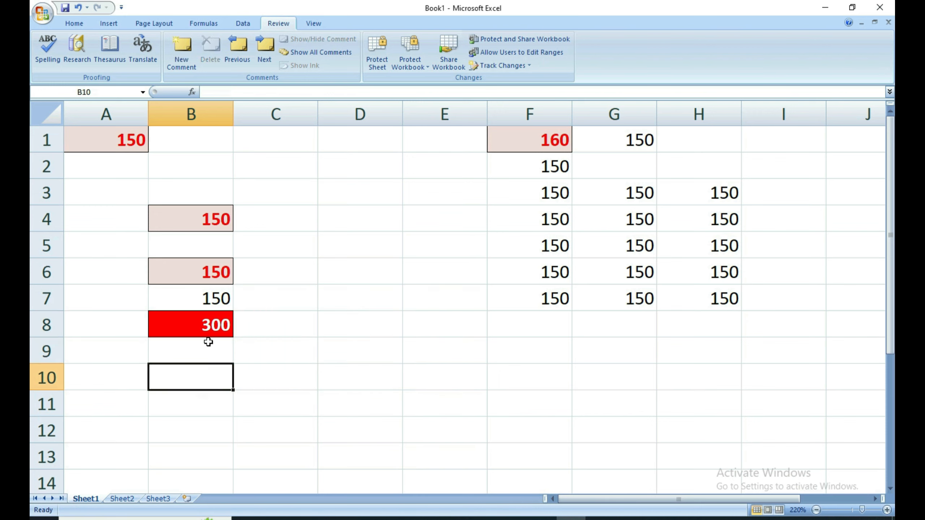
pyautogui.moveTo(221, 337)
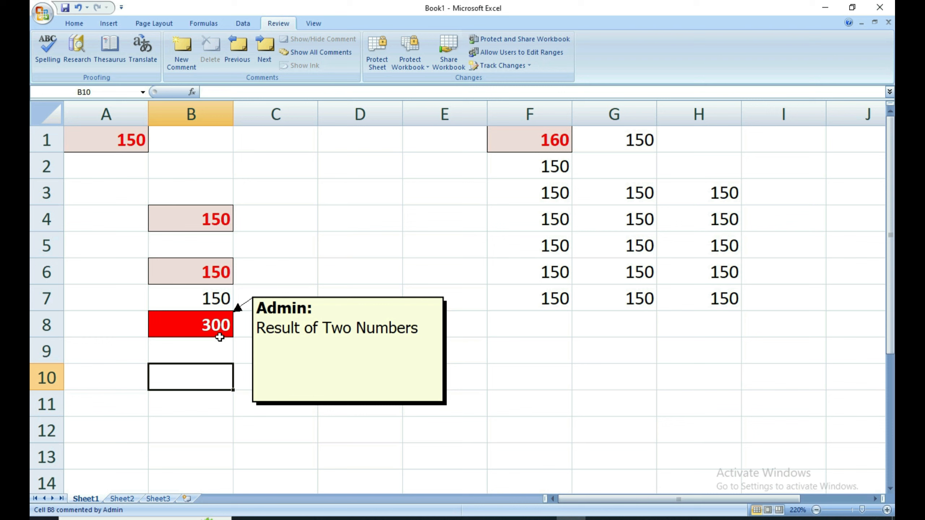
pyautogui.click(278, 401)
pyautogui.click(204, 314)
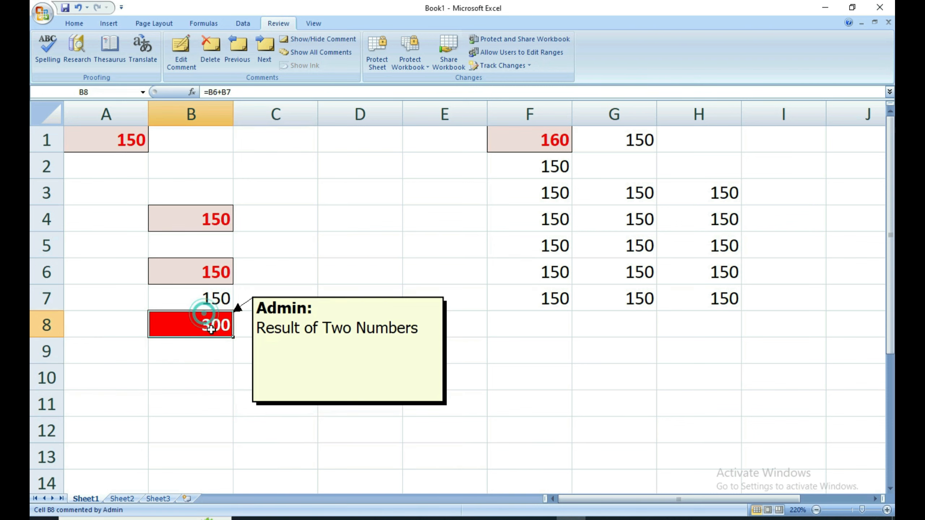
pyautogui.hotkey('ctrl', 'c')
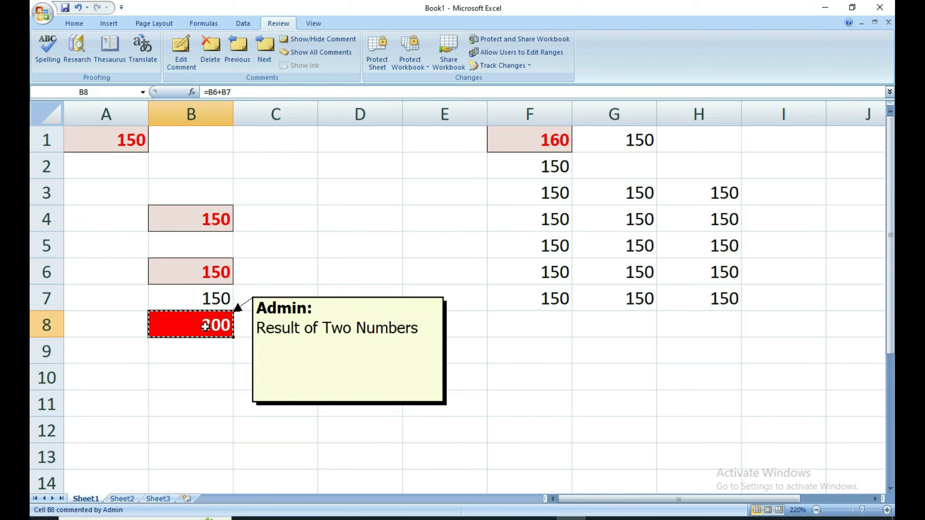
pyautogui.click(279, 141)
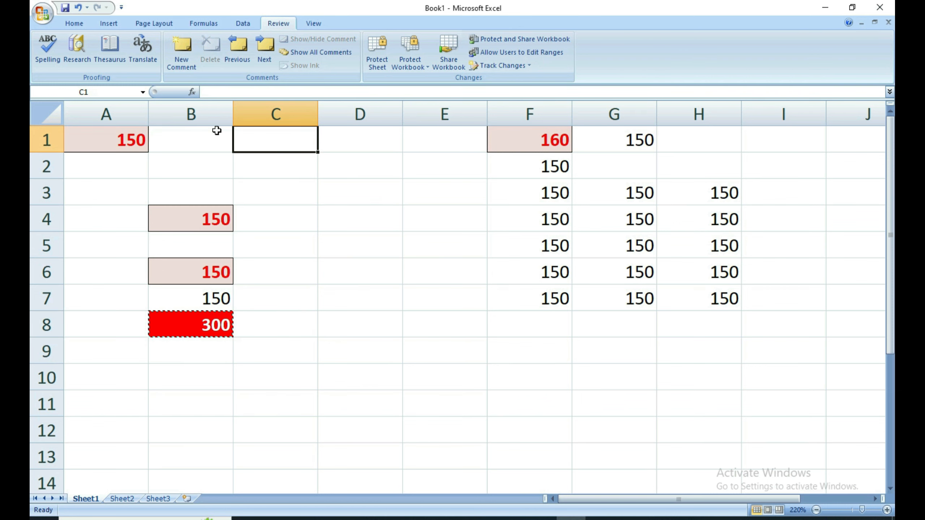
pyautogui.hotkey('ctrl', 'alt', 'v')
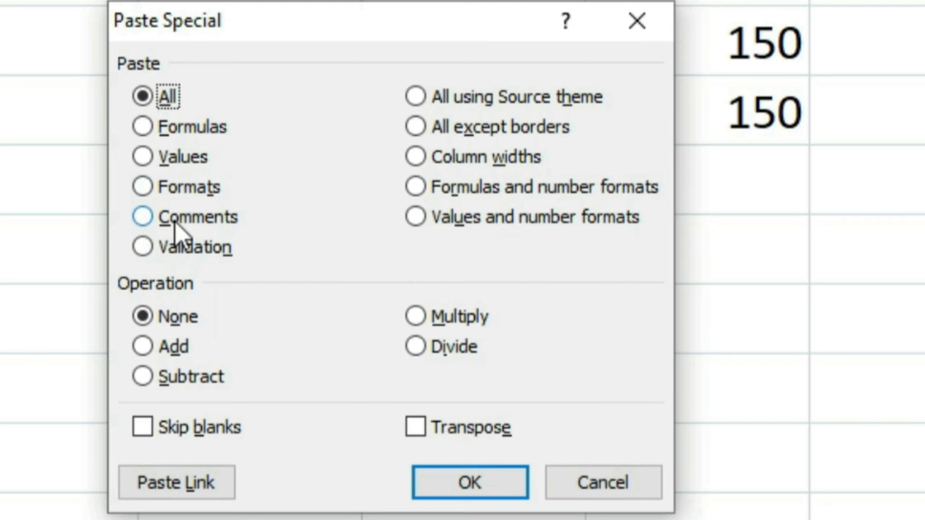
pyautogui.click(174, 222)
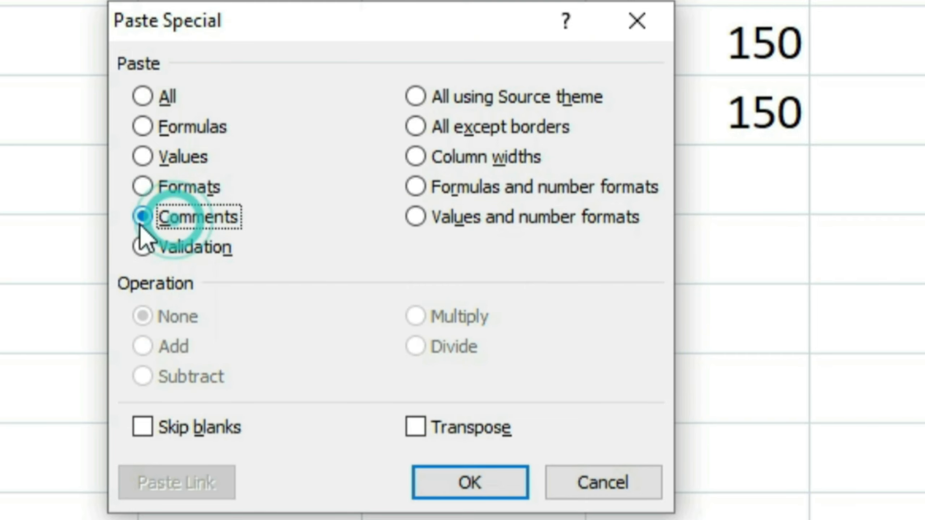
pyautogui.click(460, 483)
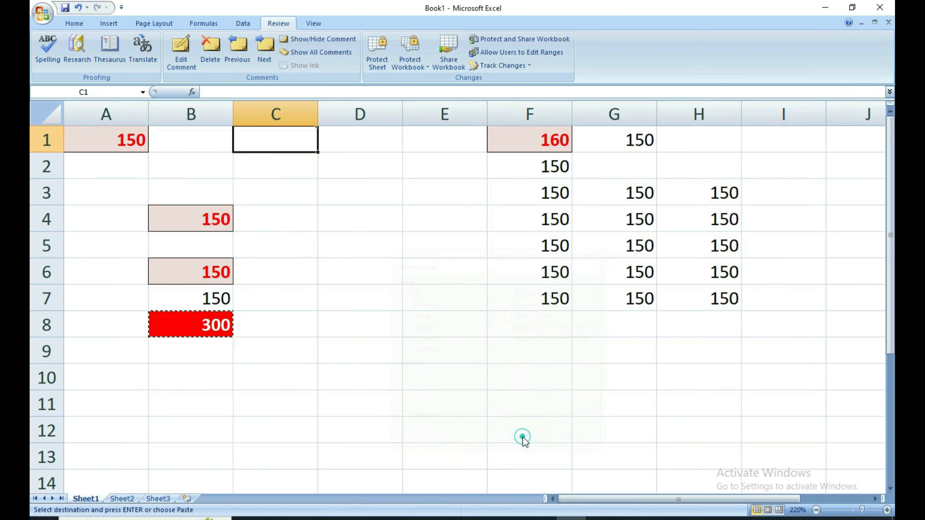
pyautogui.click(358, 331)
pyautogui.click(359, 377)
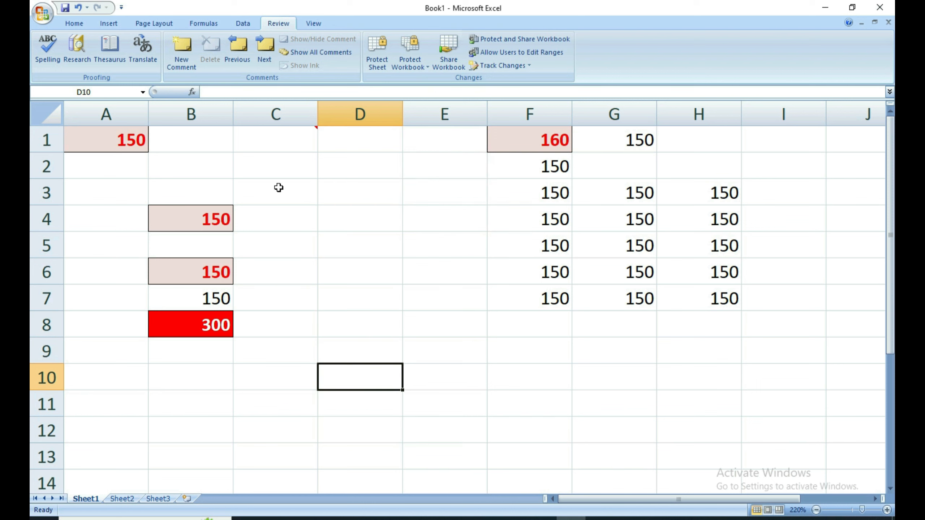
pyautogui.moveTo(206, 318)
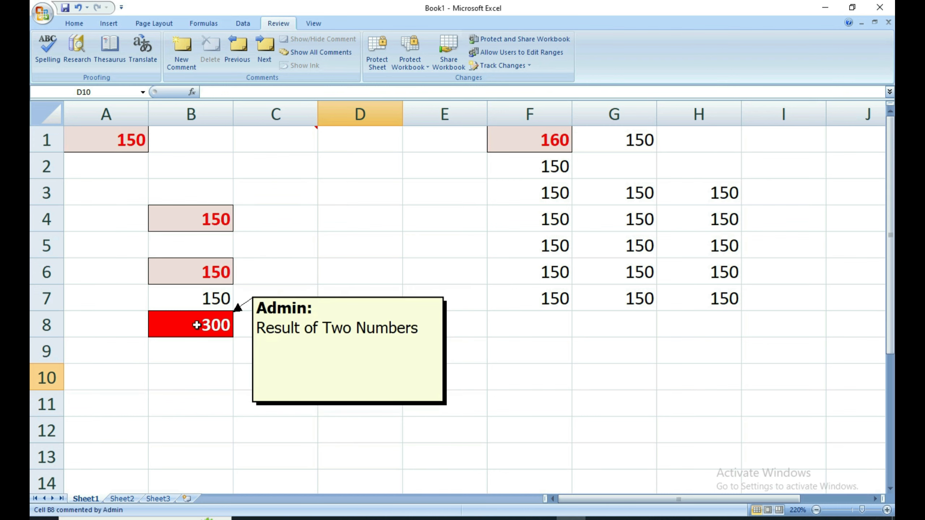
pyautogui.moveTo(289, 147)
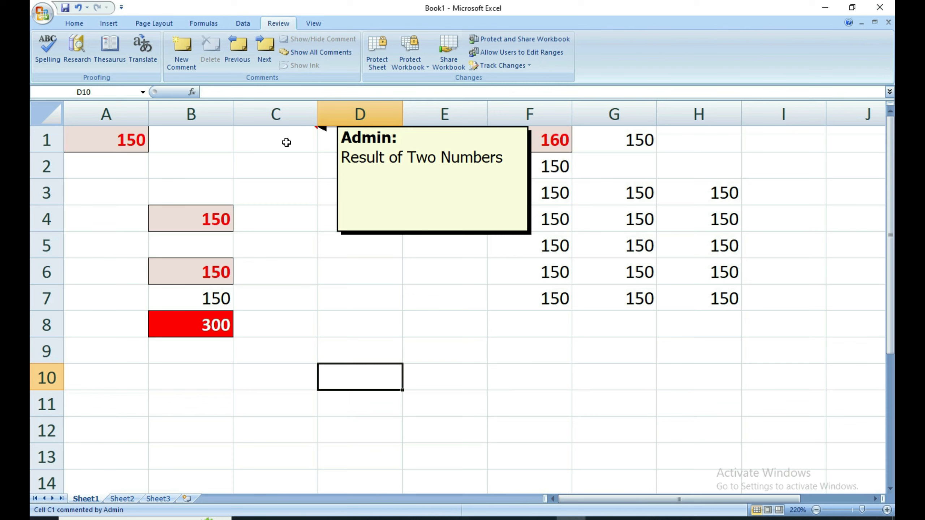
pyautogui.click(272, 377)
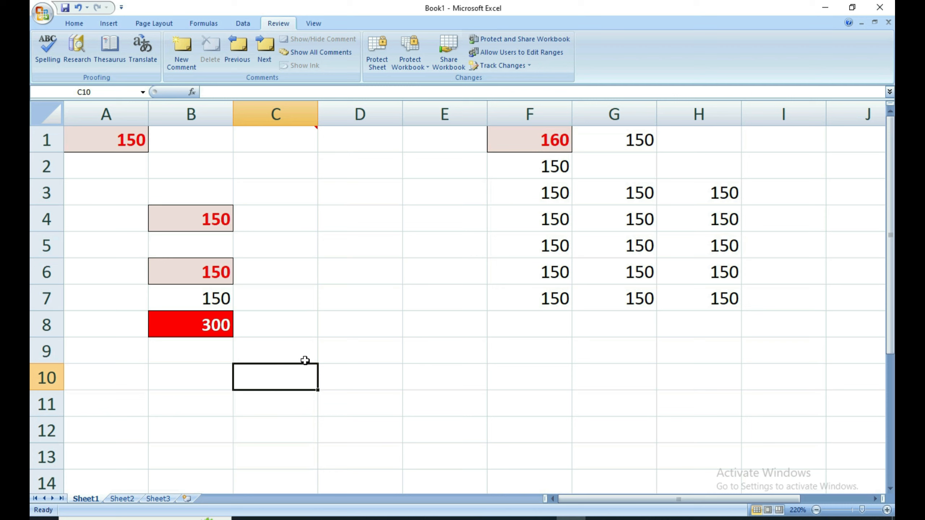
# Give B10 a List data validation rule whose source is six comma-separated names.
pyautogui.click(190, 382)
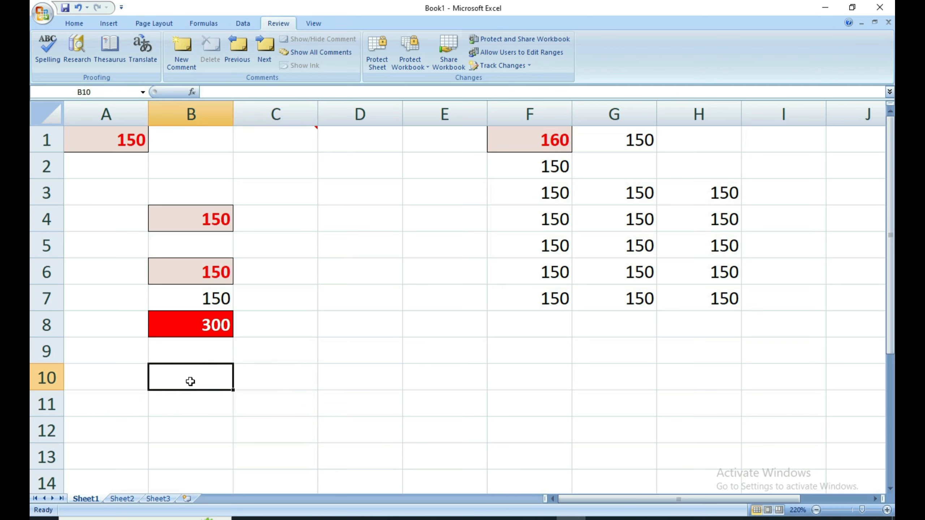
pyautogui.click(242, 24)
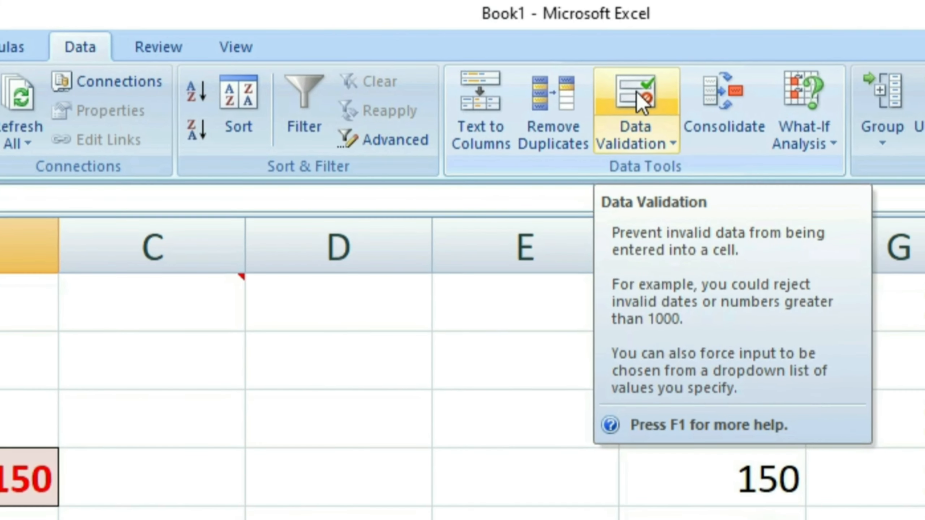
pyautogui.click(635, 91)
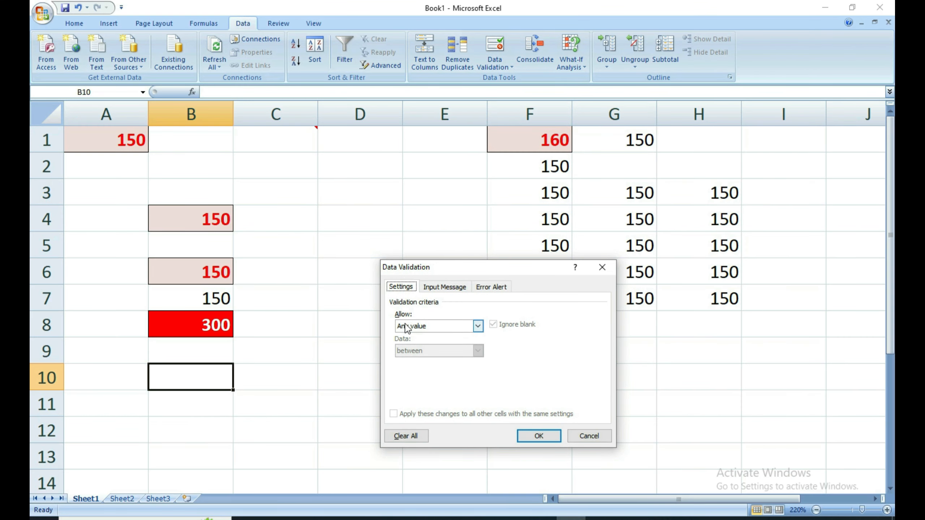
pyautogui.click(408, 328)
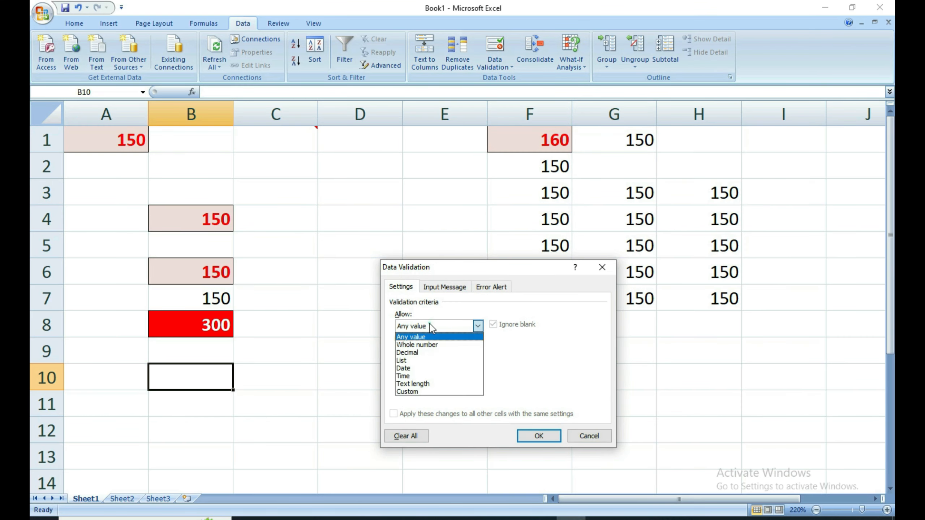
pyautogui.click(406, 361)
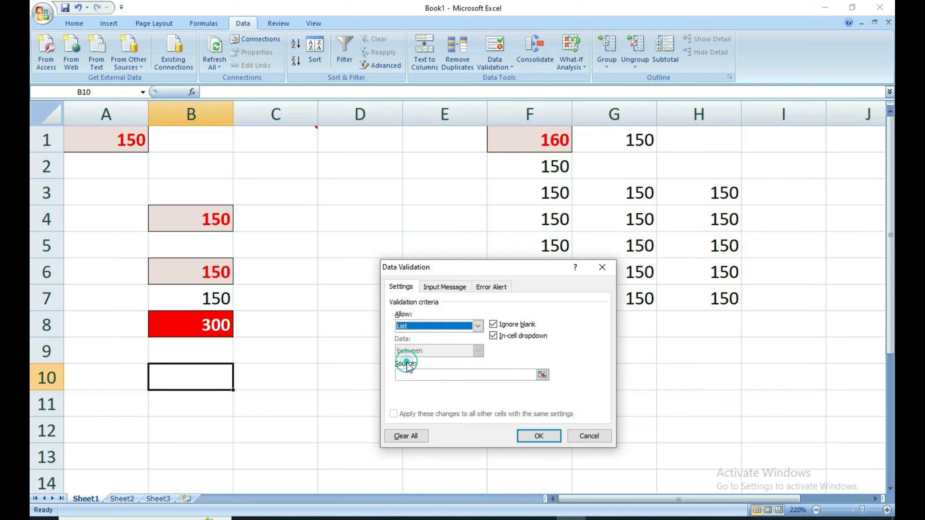
pyautogui.click(408, 372)
pyautogui.click(408, 373)
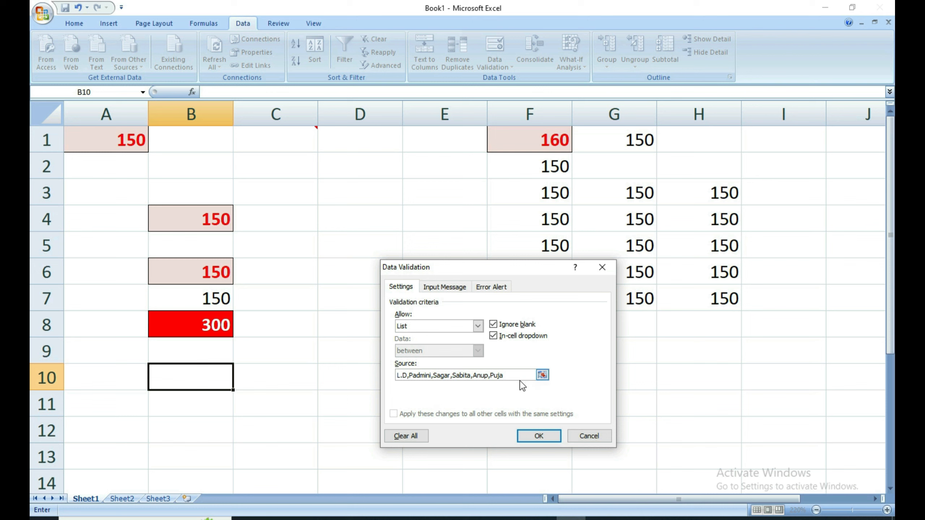
pyautogui.click(538, 437)
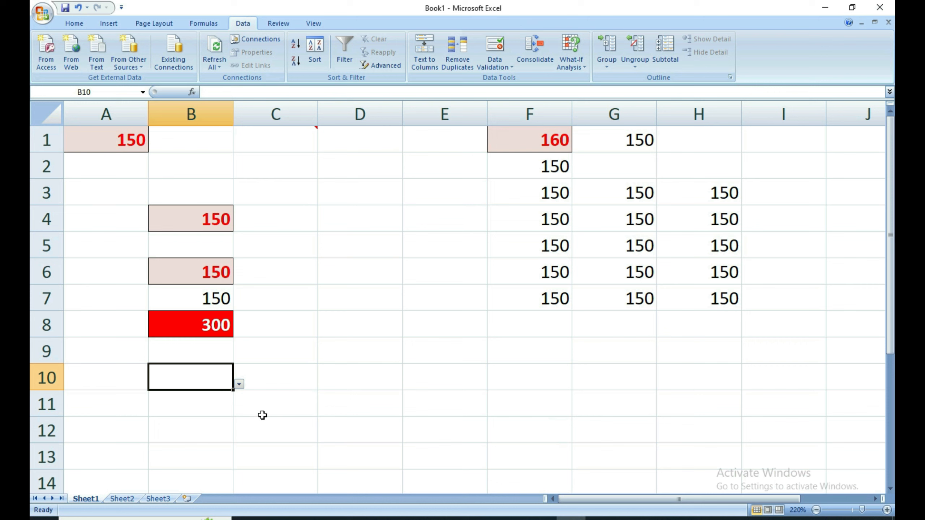
# Pick several names for B10 from its dropdown list.
pyautogui.click(239, 384)
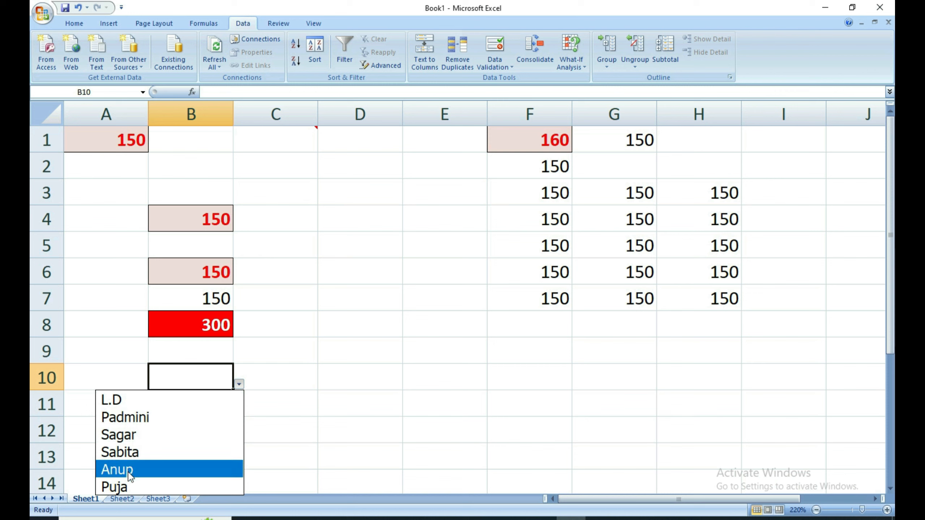
pyautogui.click(139, 419)
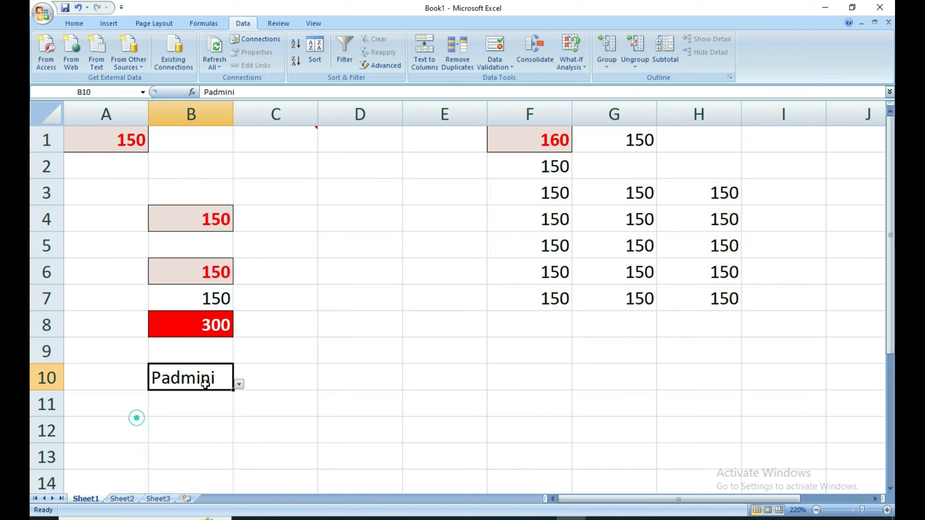
pyautogui.click(239, 384)
pyautogui.click(121, 469)
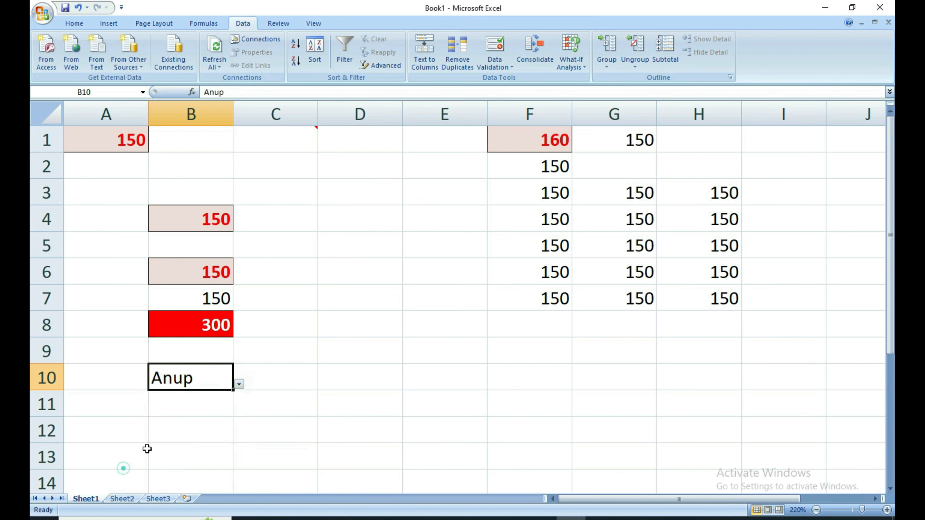
pyautogui.click(239, 384)
pyautogui.click(109, 487)
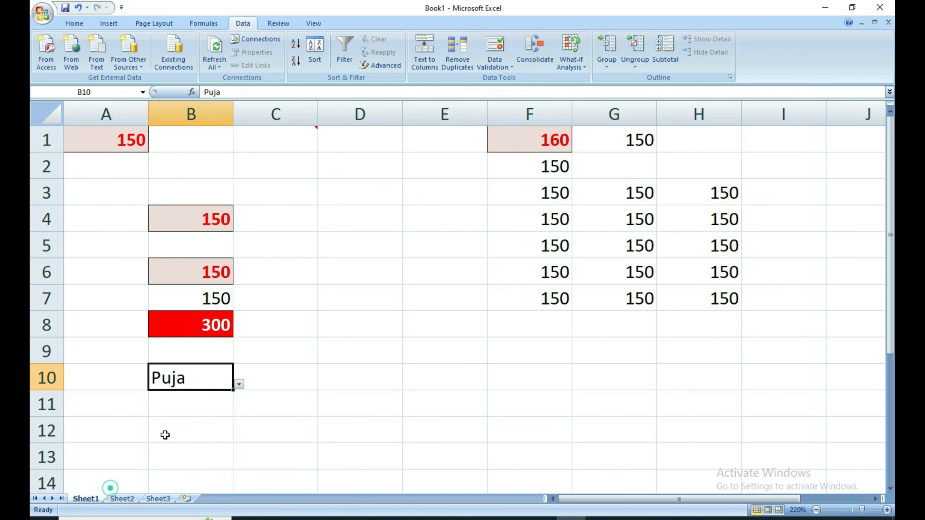
pyautogui.click(202, 409)
pyautogui.click(198, 387)
pyautogui.click(197, 386)
# Try an off-list name in B10, cancel the error, then copy B10.
pyautogui.write('Debendra')
pyautogui.press('Return')
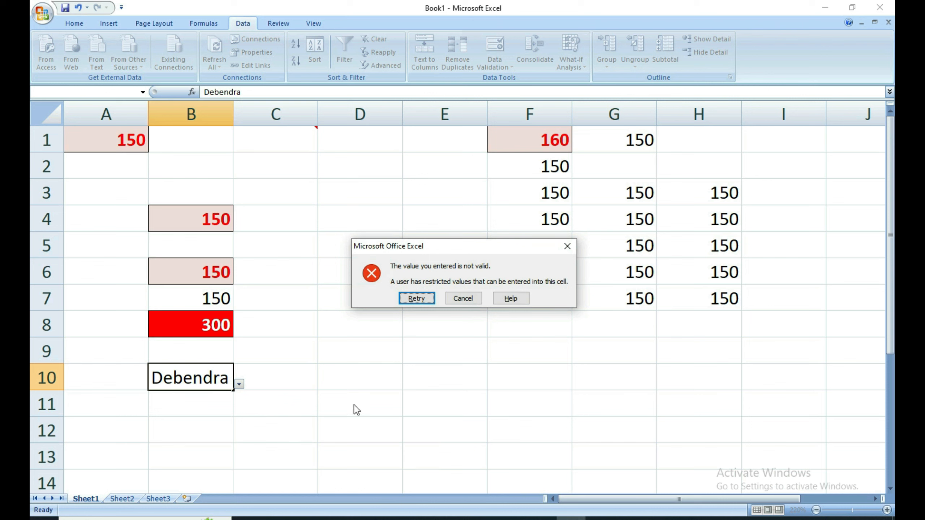
pyautogui.click(463, 298)
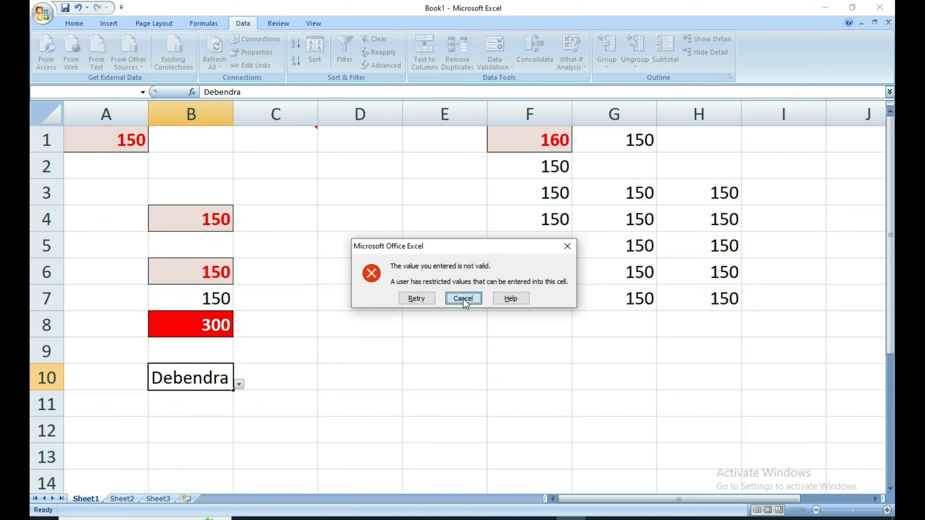
pyautogui.click(238, 383)
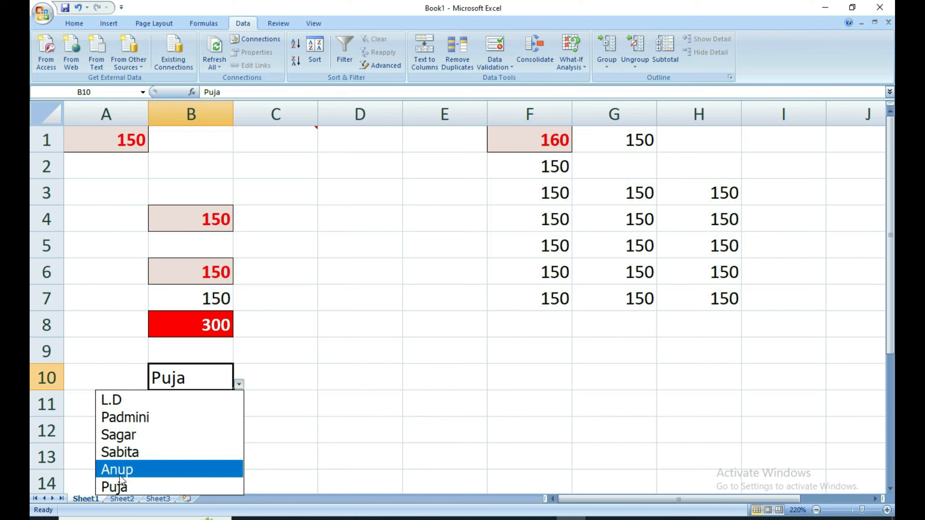
pyautogui.click(316, 393)
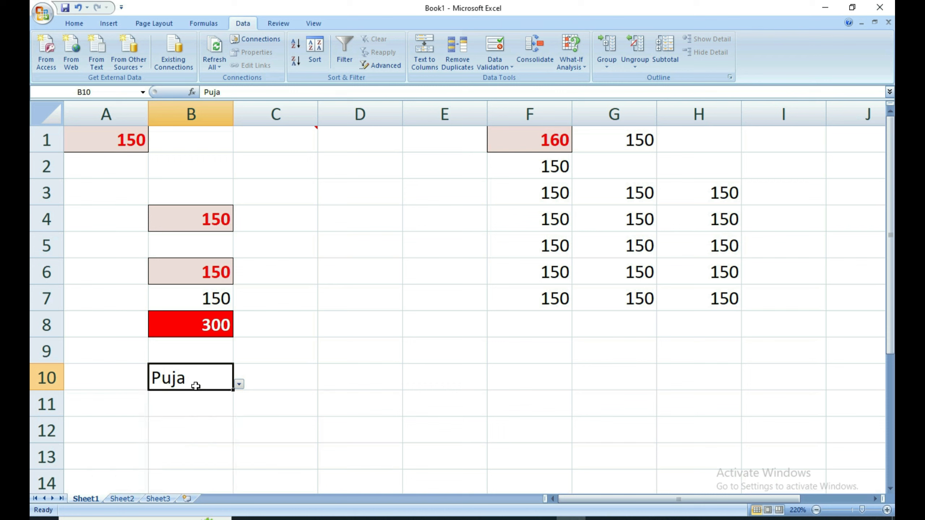
pyautogui.hotkey('ctrl', 'c')
# Copy B8's red fill and bold white text onto B10 with Format Painter.
pyautogui.click(337, 142)
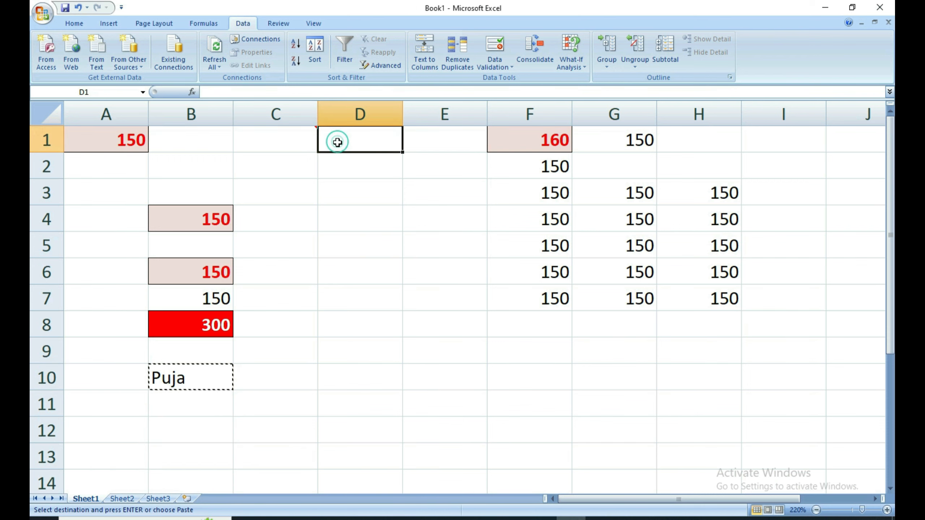
pyautogui.click(301, 385)
pyautogui.doubleClick(286, 394)
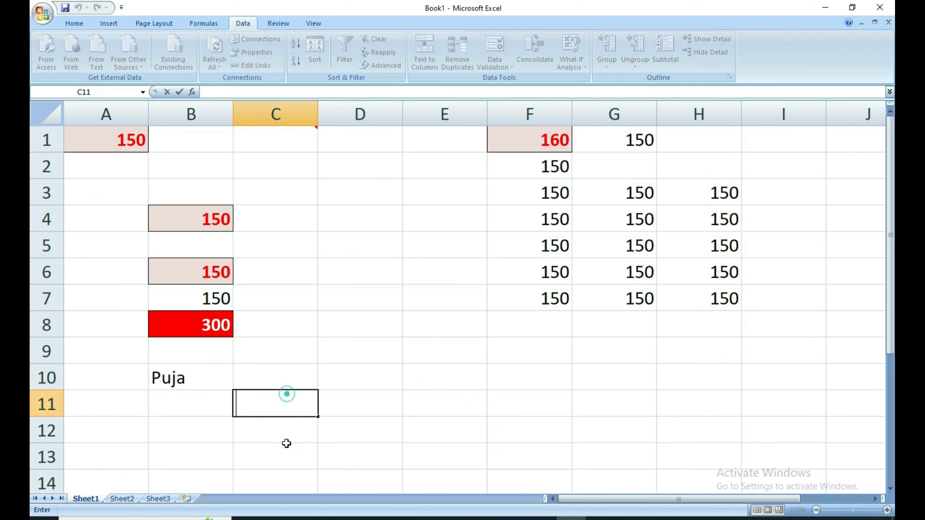
pyautogui.click(286, 443)
pyautogui.click(186, 375)
pyautogui.click(199, 327)
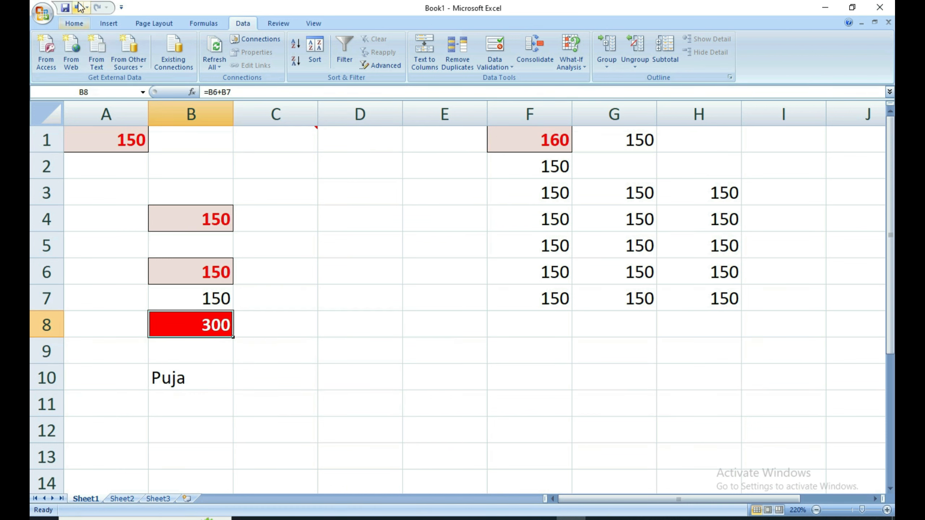
pyautogui.click(73, 23)
pyautogui.click(76, 66)
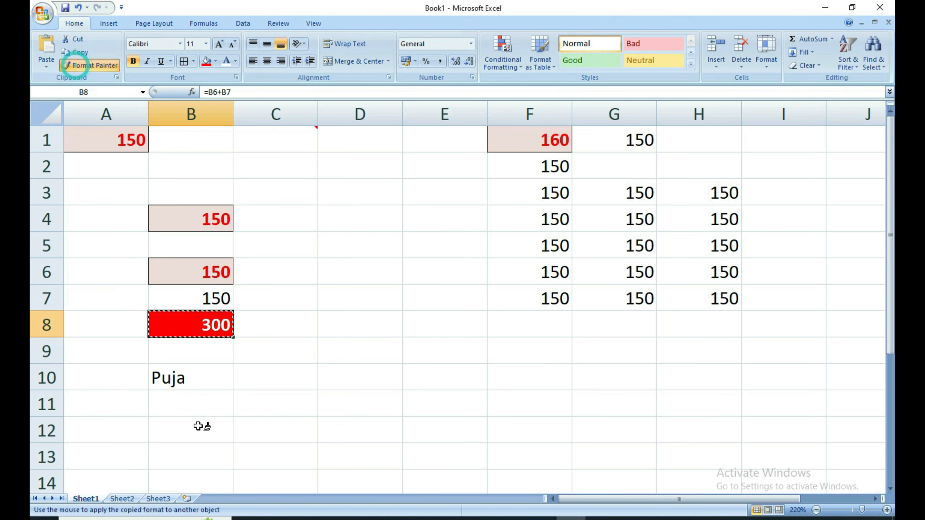
pyautogui.click(190, 380)
# Confirm B10's name dropdown is unchanged, then copy B10.
pyautogui.click(237, 394)
pyautogui.click(211, 383)
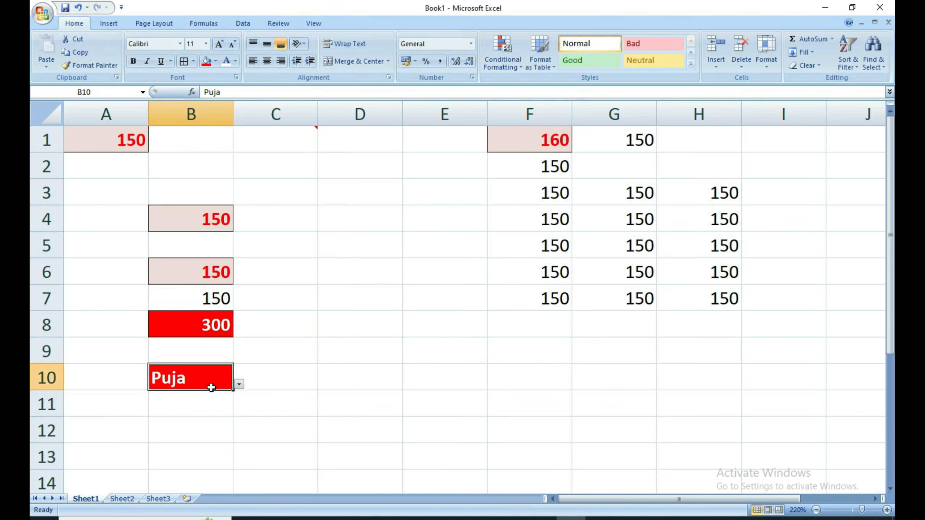
pyautogui.click(238, 384)
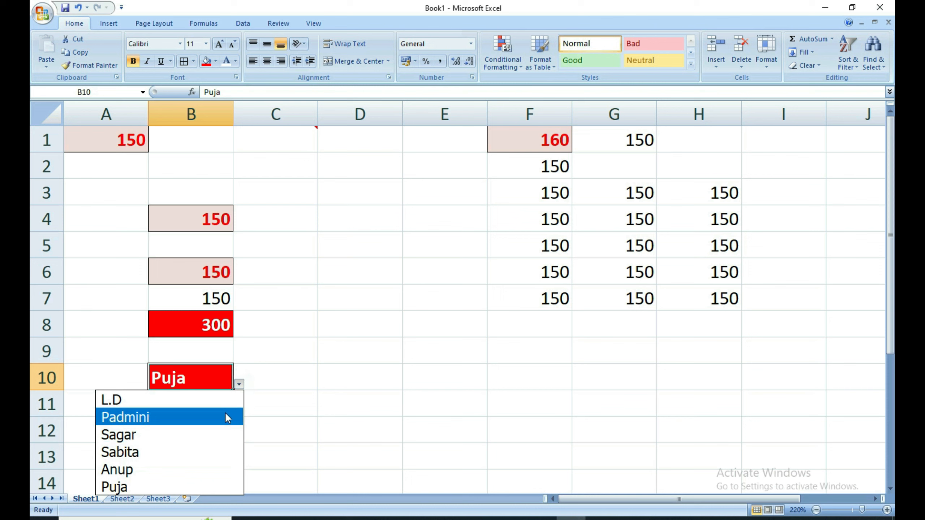
pyautogui.click(319, 358)
pyautogui.hotkey('ctrl', 'c')
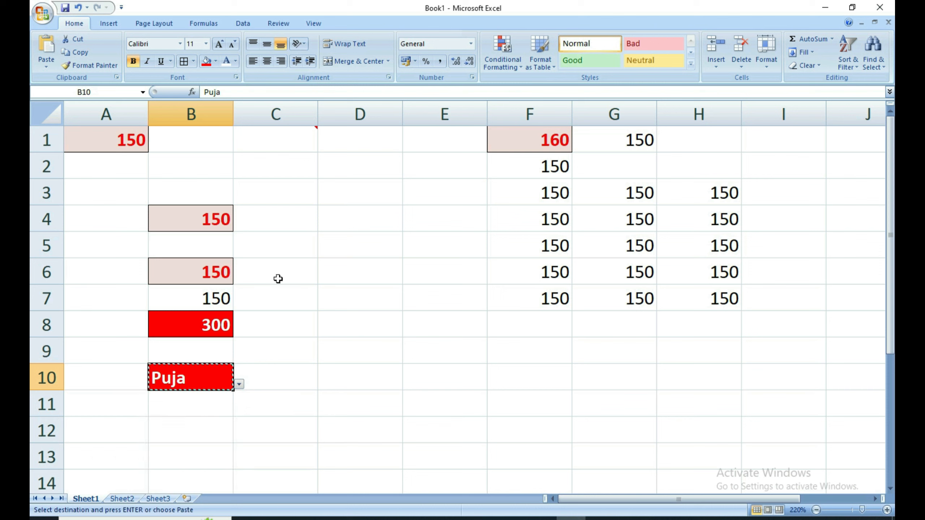
# Paste only B10's Validation into D1 through Paste Special.
pyautogui.click(336, 139)
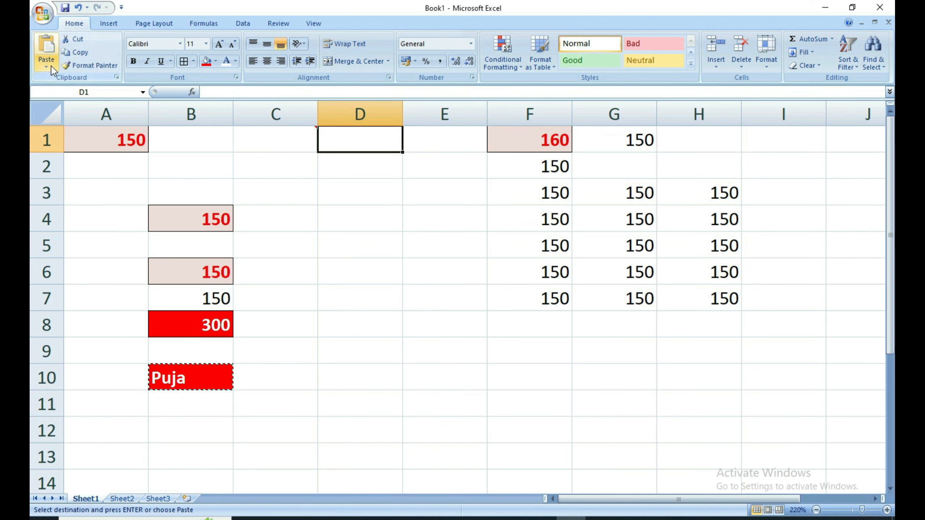
pyautogui.click(48, 67)
pyautogui.click(74, 155)
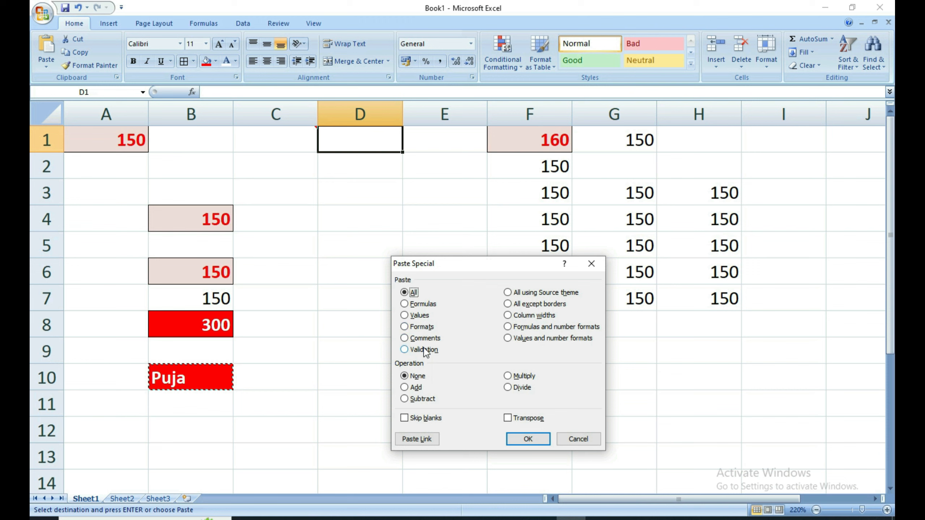
pyautogui.click(404, 349)
pyautogui.click(532, 438)
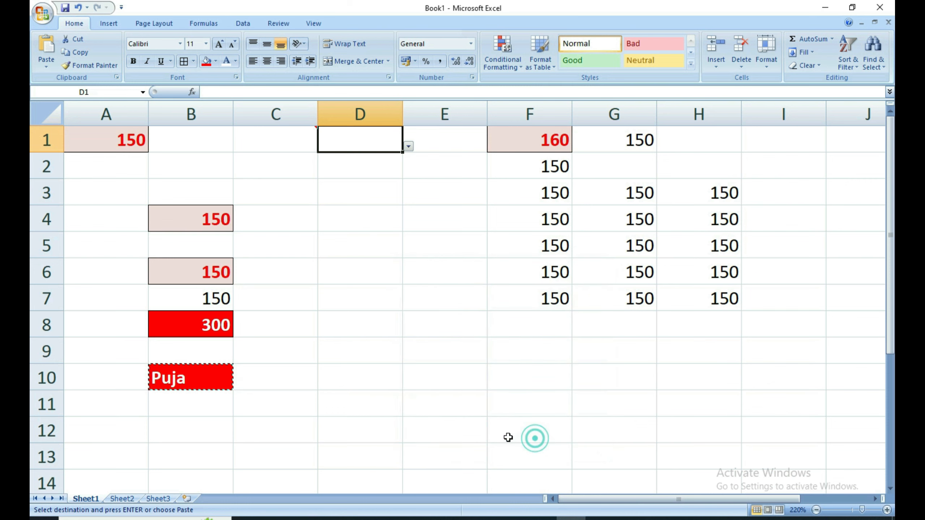
# Fill D1 with a name chosen from its new dropdown list.
pyautogui.click(409, 146)
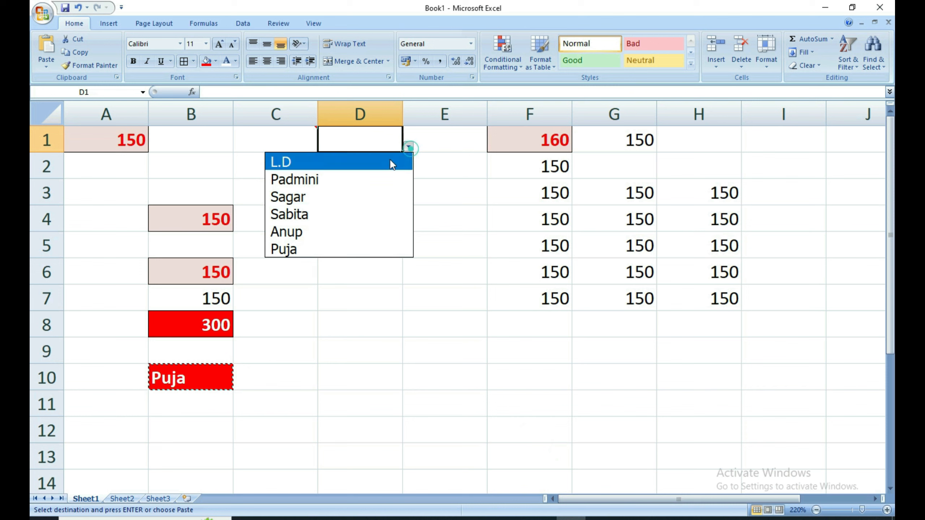
pyautogui.click(303, 187)
pyautogui.click(409, 146)
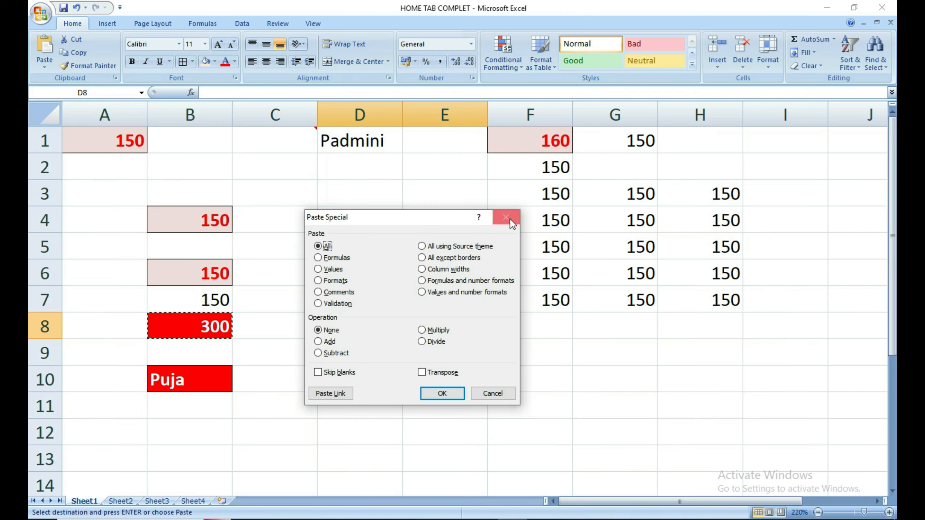
# Paste B8 into D8 with Paste Special's All using Source theme option.
pyautogui.click(719, 33)
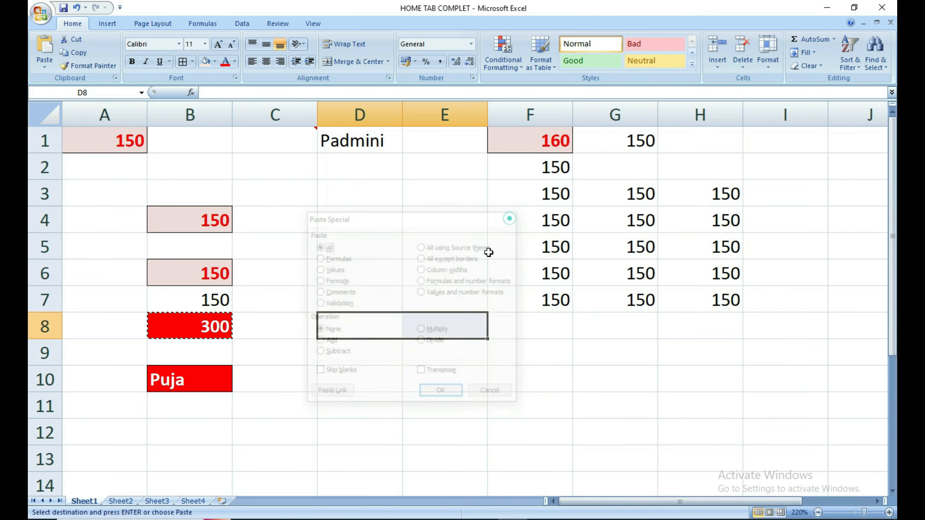
pyautogui.click(434, 377)
pyautogui.moveTo(197, 332)
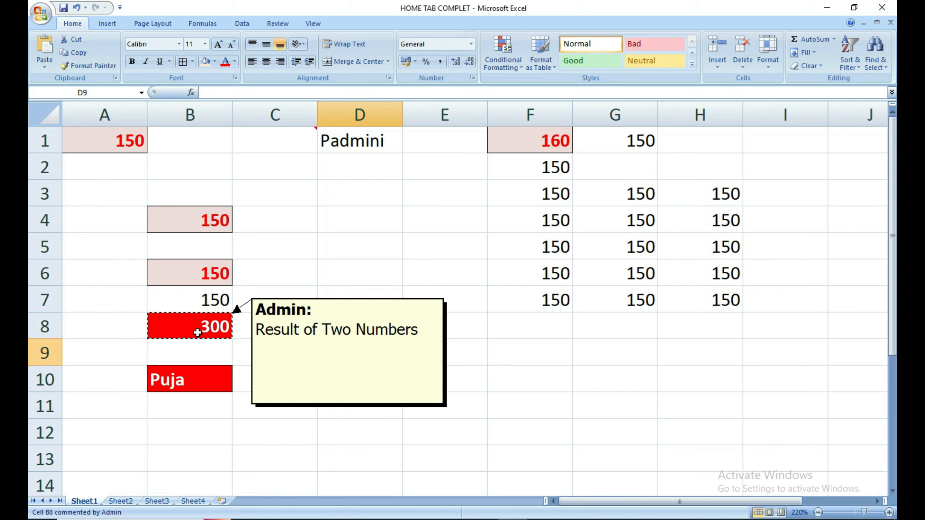
pyautogui.click(359, 325)
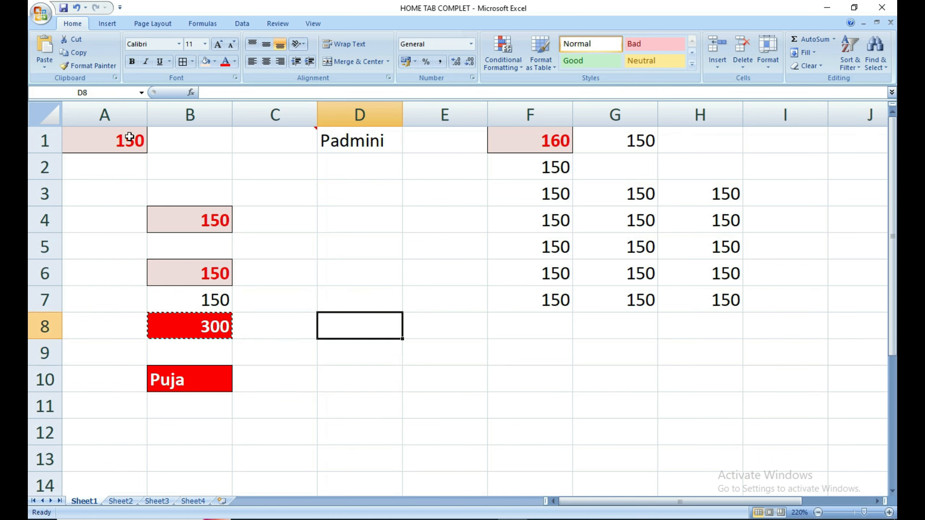
pyautogui.click(40, 68)
pyautogui.click(57, 164)
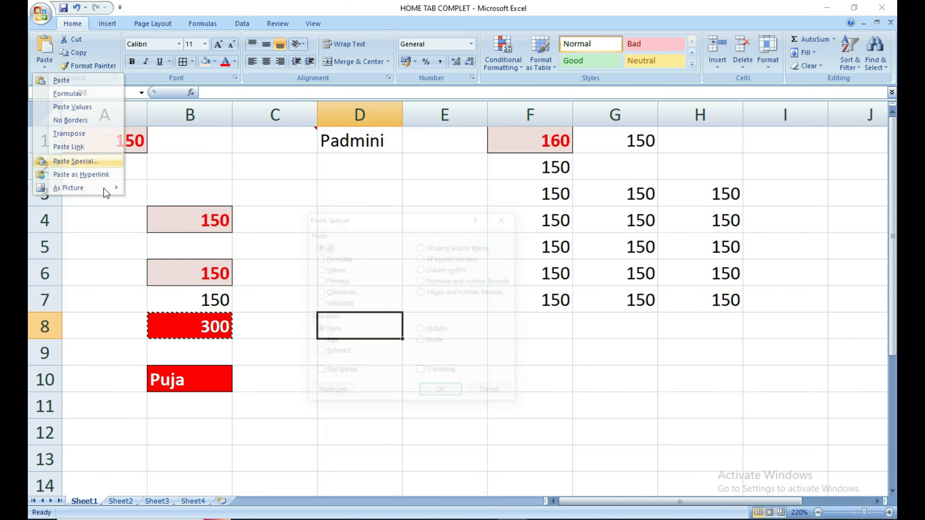
pyautogui.click(452, 247)
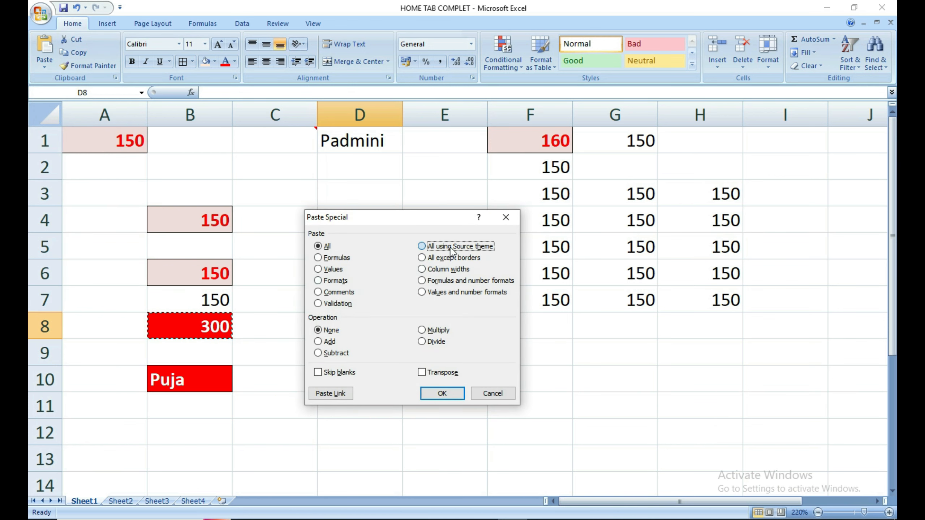
pyautogui.moveTo(429, 221); pyautogui.dragTo(600, 284)
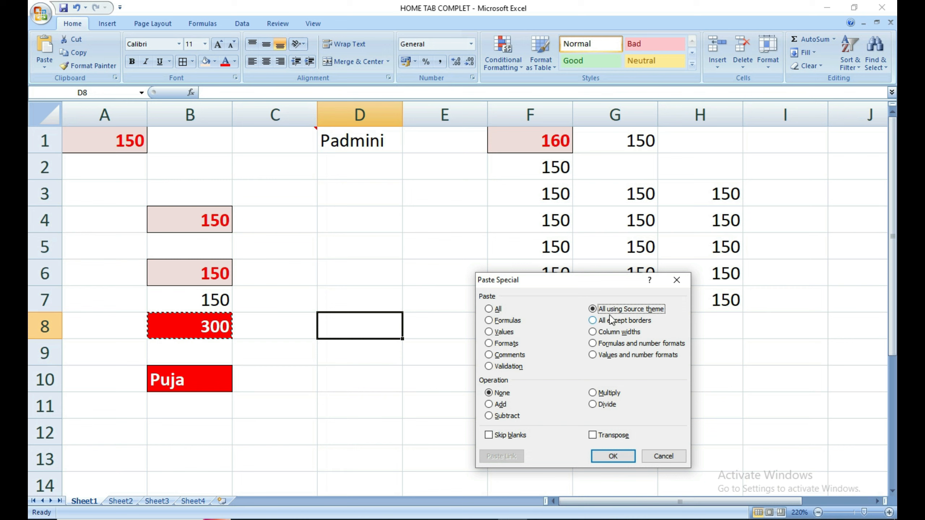
pyautogui.click(612, 456)
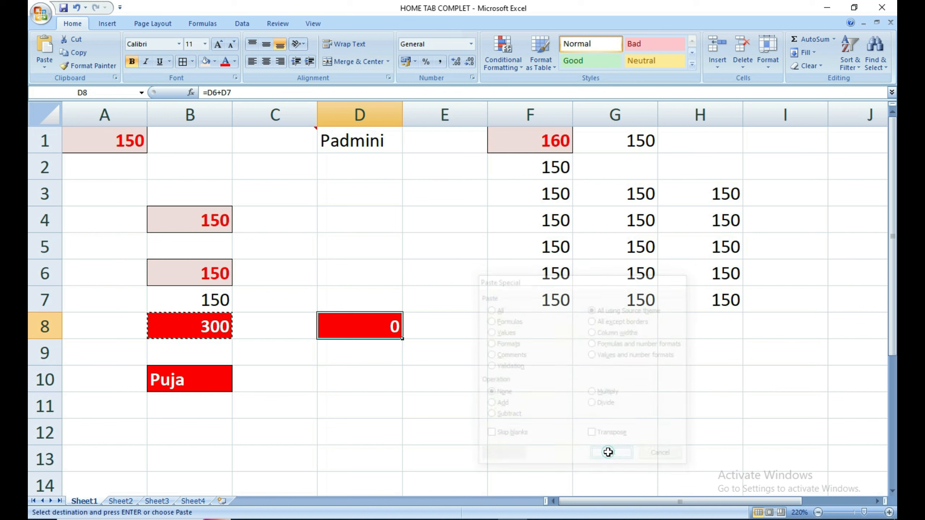
# Open D8 to confirm its pasted formula reads =D6+D7.
pyautogui.click(397, 400)
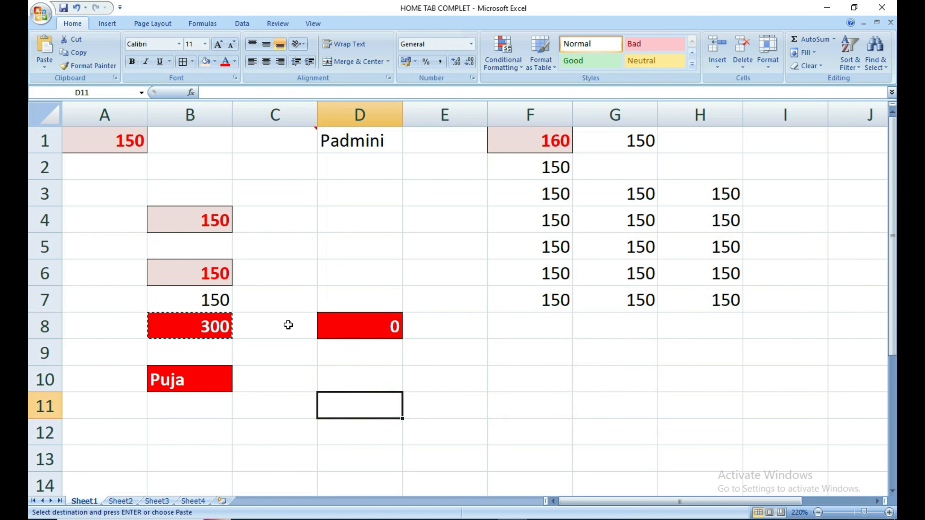
pyautogui.moveTo(338, 328)
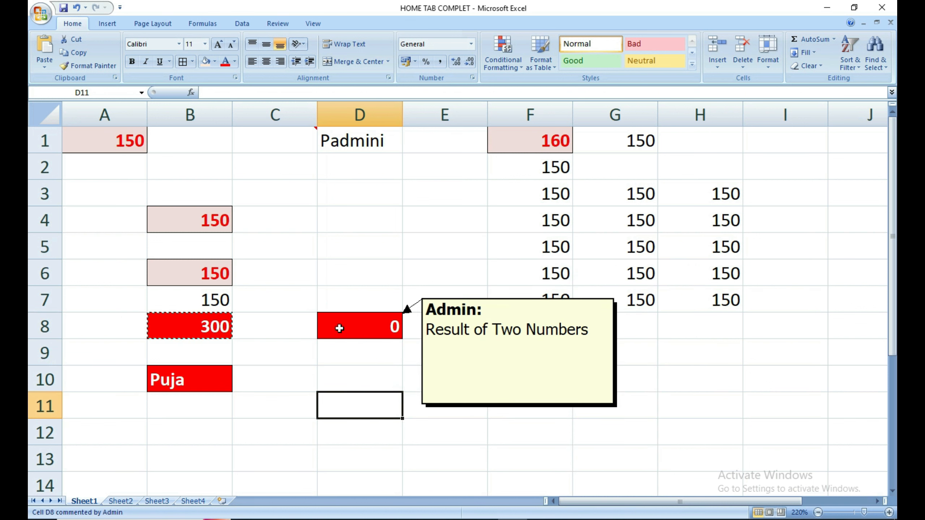
pyautogui.doubleClick(338, 329)
pyautogui.moveTo(388, 326); pyautogui.dragTo(281, 328)
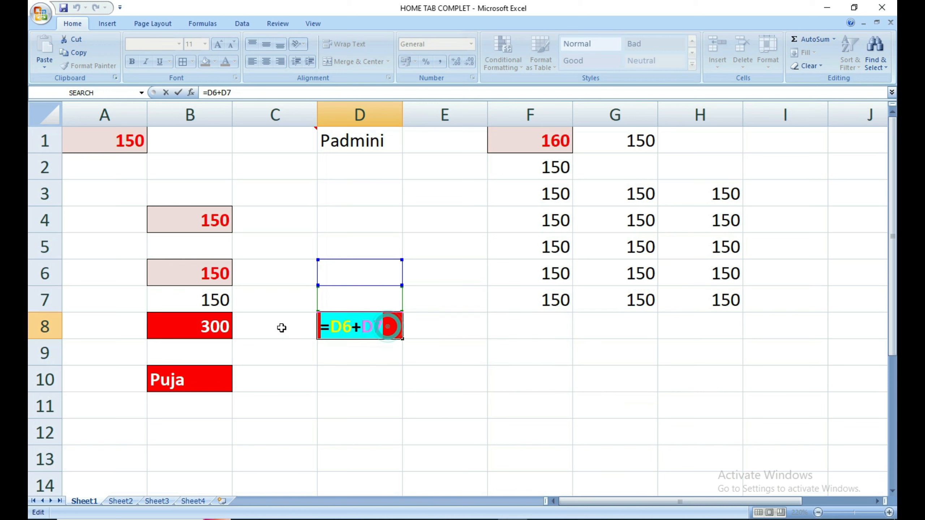
pyautogui.press('Return')
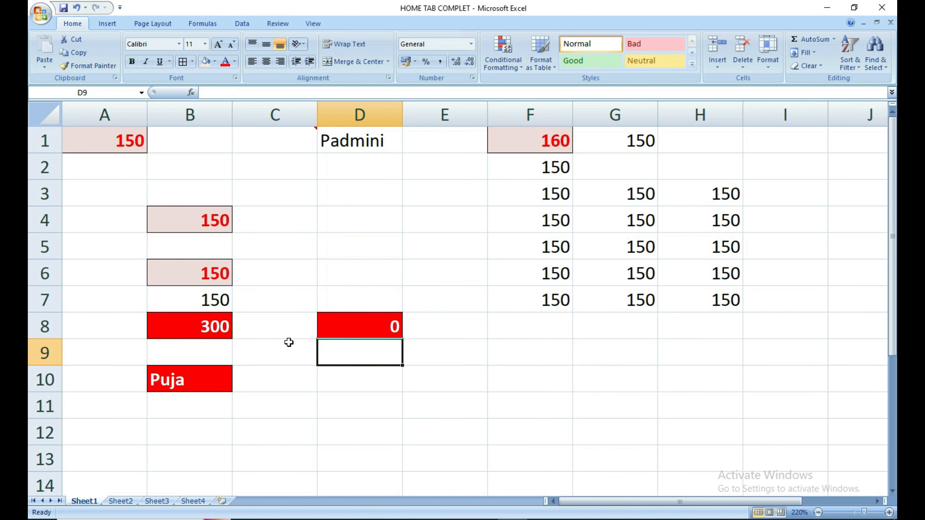
# Inspect B8's original formula, leaving it unchanged.
pyautogui.doubleClick(176, 337)
pyautogui.press('Return')
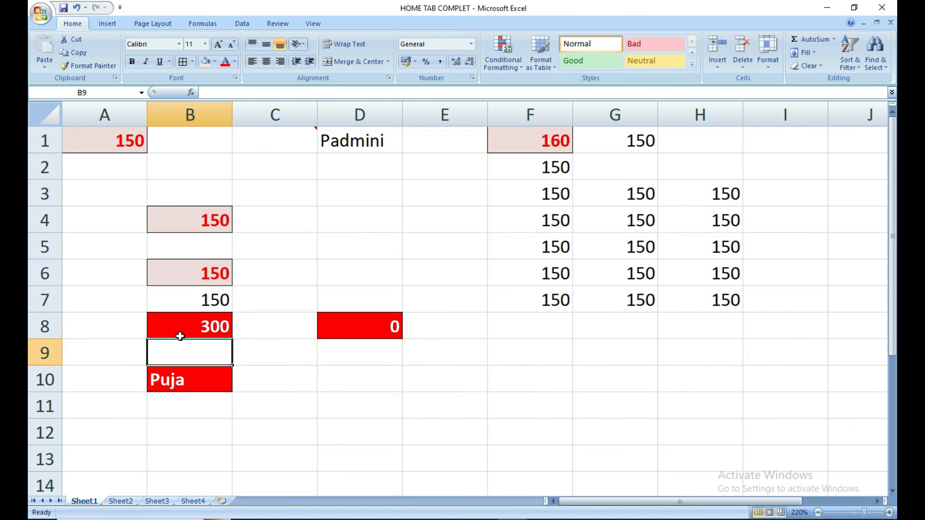
pyautogui.click(220, 321)
pyautogui.doubleClick(220, 321)
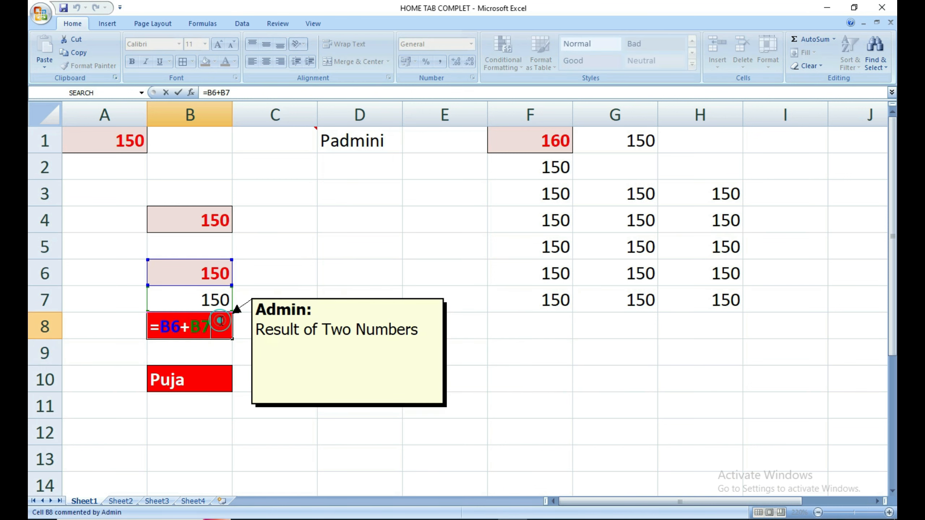
pyautogui.press('Return')
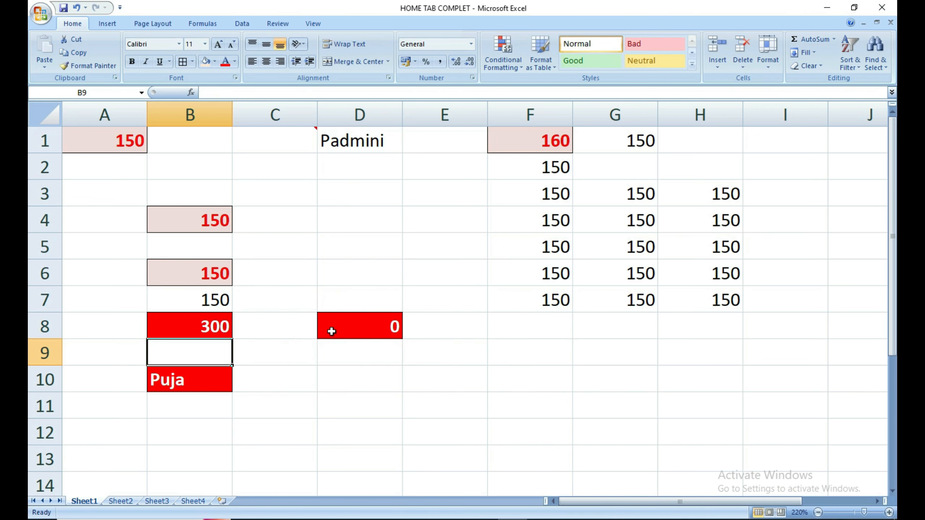
# Recheck D8's formula and leave it unchanged.
pyautogui.doubleClick(345, 327)
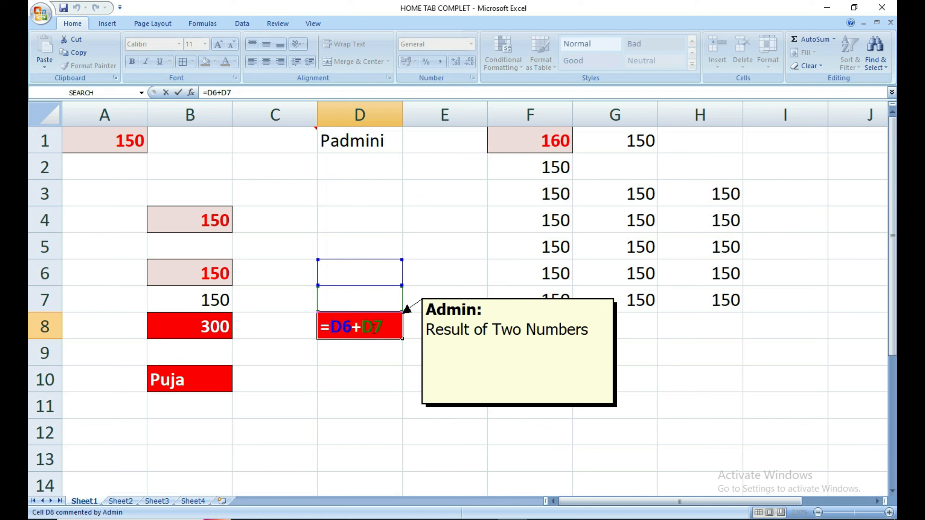
pyautogui.press('Return')
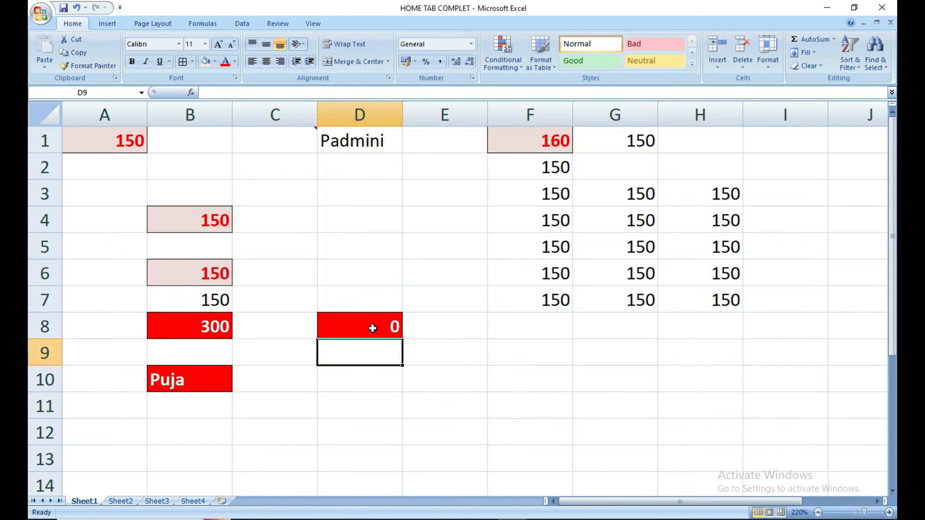
pyautogui.click(374, 327)
pyautogui.doubleClick(375, 328)
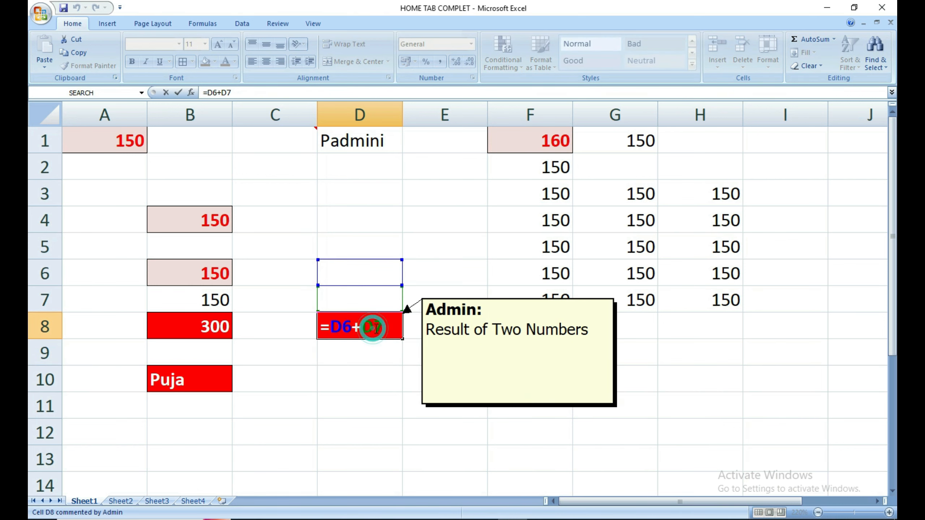
pyautogui.moveTo(196, 328)
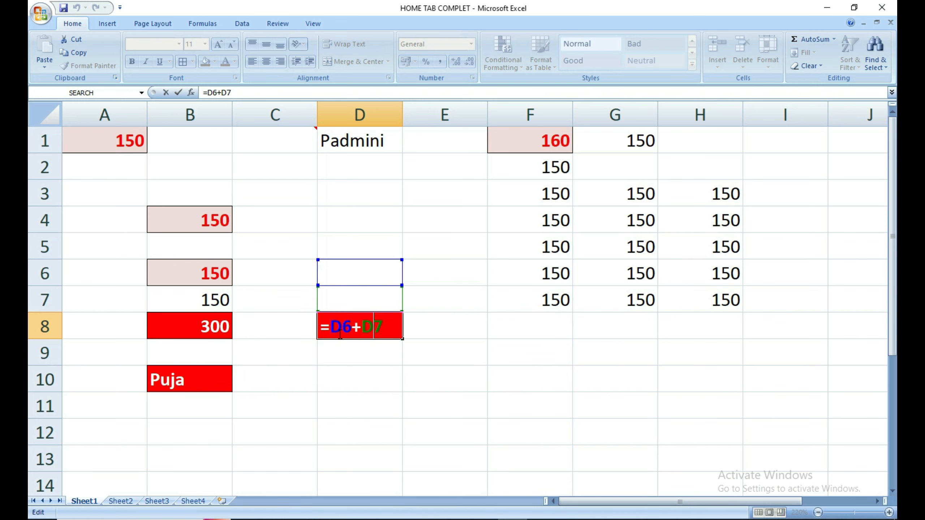
pyautogui.moveTo(361, 335)
pyautogui.press('Return')
# Enter 15 in D6 and 10 in D7.
pyautogui.click(363, 273)
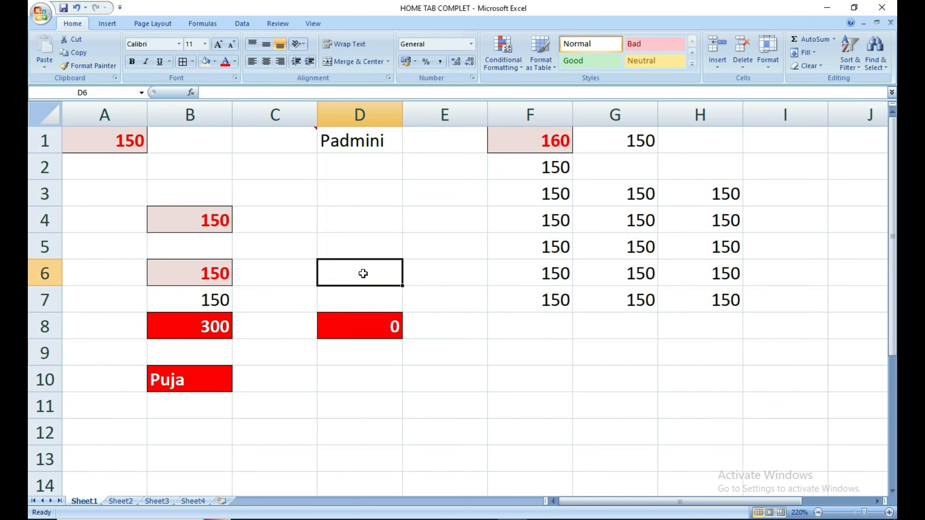
pyautogui.write('15')
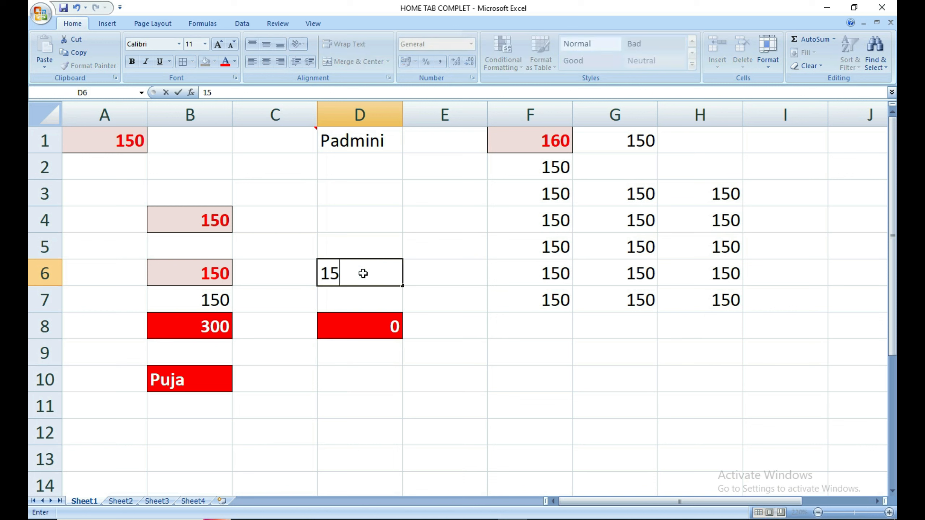
pyautogui.press('Return')
pyautogui.write('1')
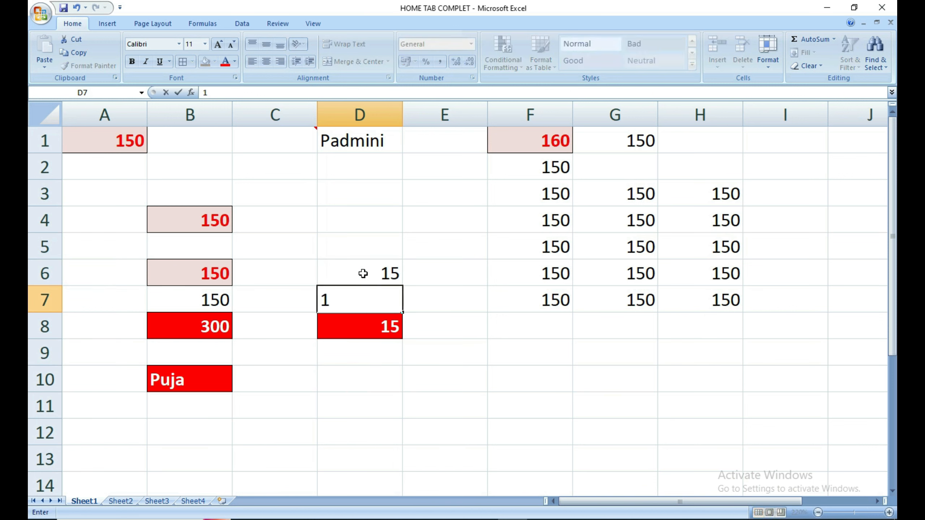
pyautogui.write('0')
pyautogui.press('Return')
# Check that D8's formula now totals 25.
pyautogui.click(386, 353)
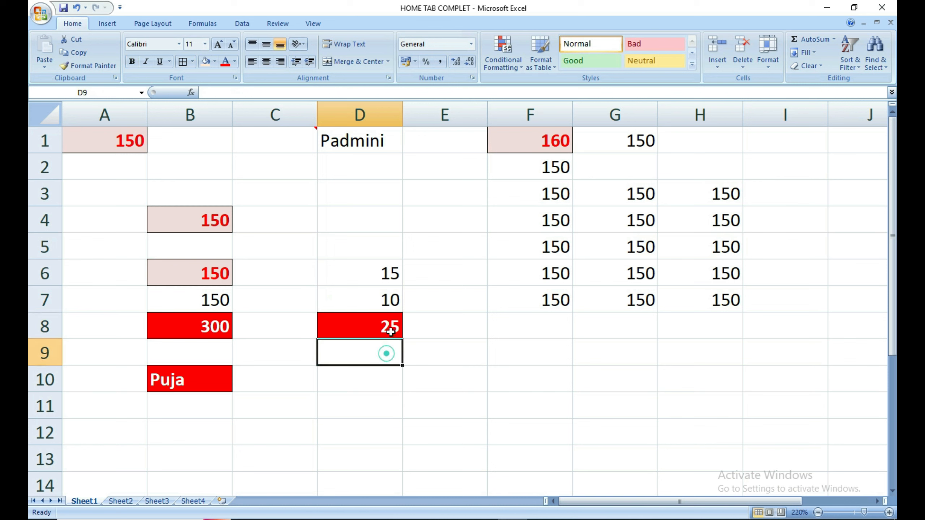
pyautogui.click(390, 331)
pyautogui.doubleClick(392, 331)
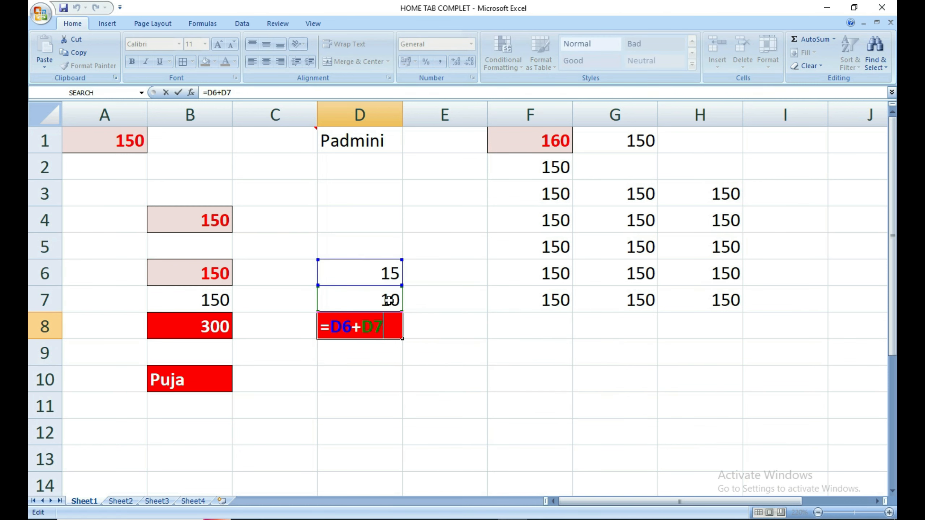
pyautogui.press('Return')
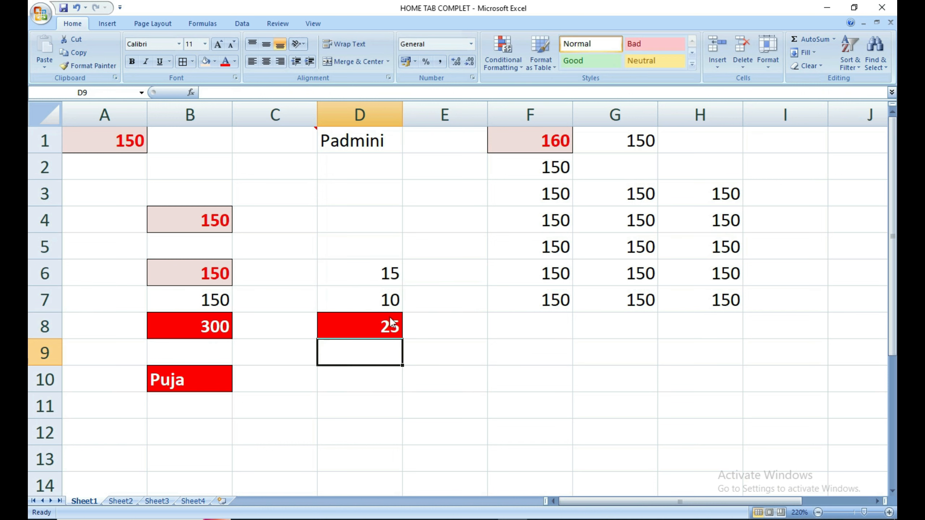
pyautogui.click(390, 320)
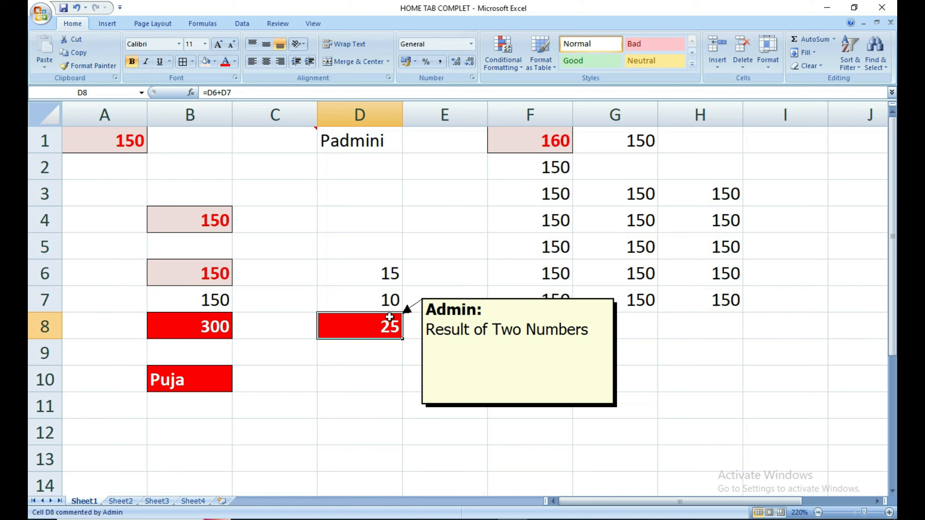
pyautogui.click(374, 351)
# Copy B8 and open Paste Special for D10 with Ctrl+Alt+V.
pyautogui.click(195, 328)
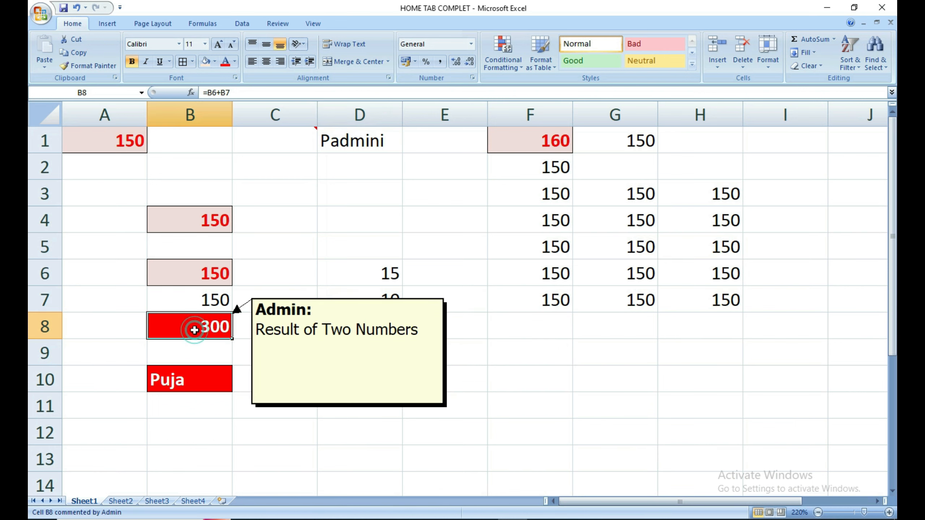
pyautogui.hotkey('ctrl', 'c')
pyautogui.click(370, 366)
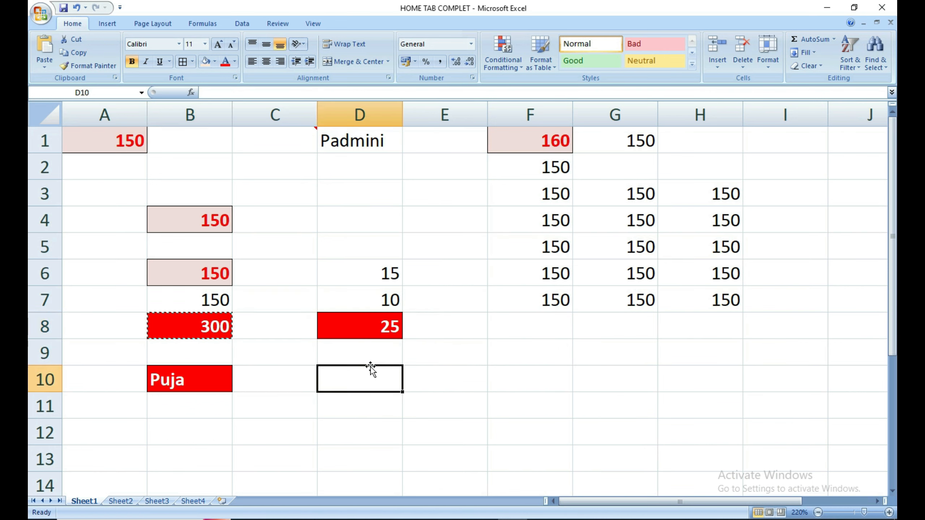
pyautogui.hotkey('ctrl', 'alt', 'v')
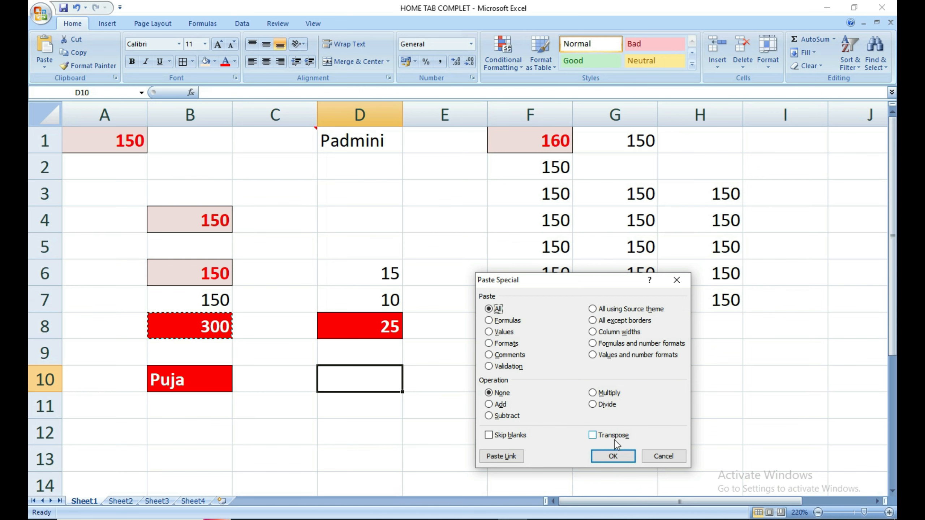
# Cancel Paste Special, then Clear Formats and Clear Comments on D8 so 25 shows plain.
pyautogui.click(663, 456)
pyautogui.click(338, 424)
pyautogui.click(363, 346)
pyautogui.click(365, 325)
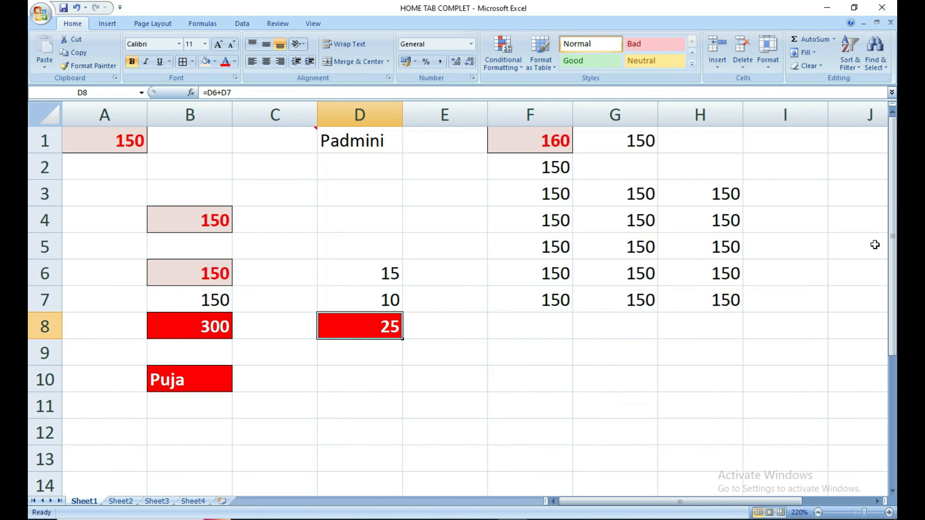
pyautogui.click(814, 69)
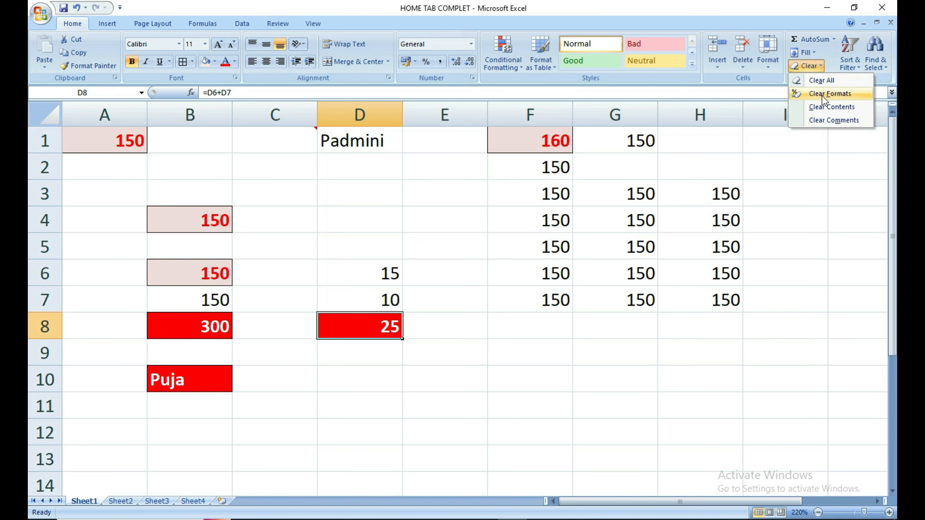
pyautogui.click(824, 97)
pyautogui.click(819, 69)
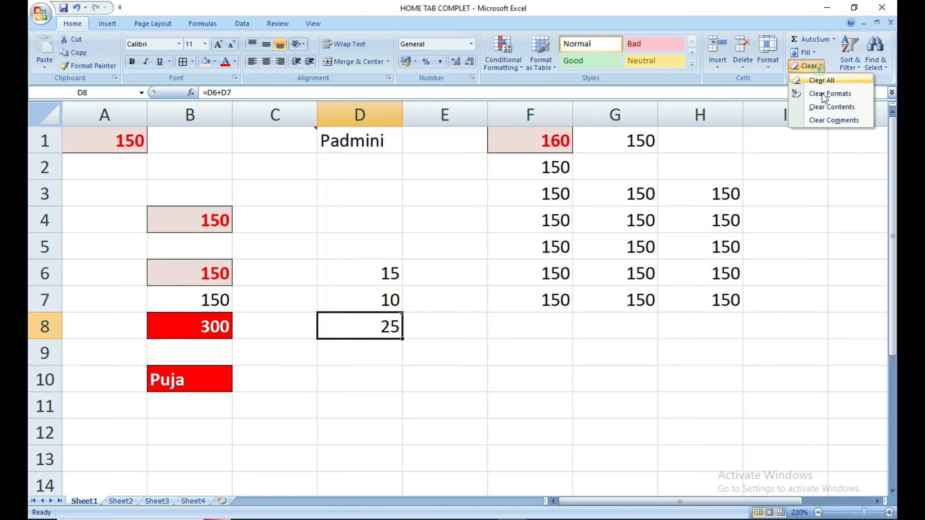
pyautogui.click(826, 116)
pyautogui.click(404, 361)
pyautogui.click(372, 326)
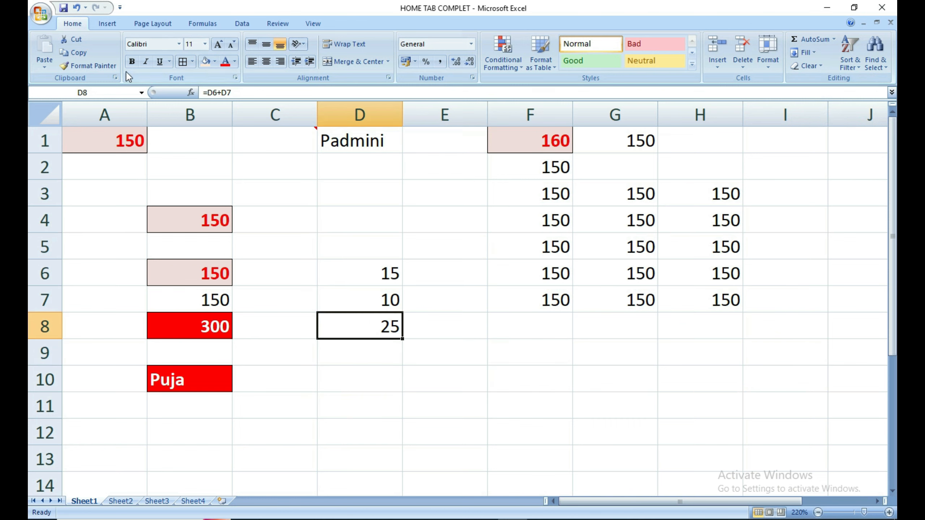
# Apply All Borders to the sum cell D8.
pyautogui.click(181, 61)
pyautogui.click(352, 368)
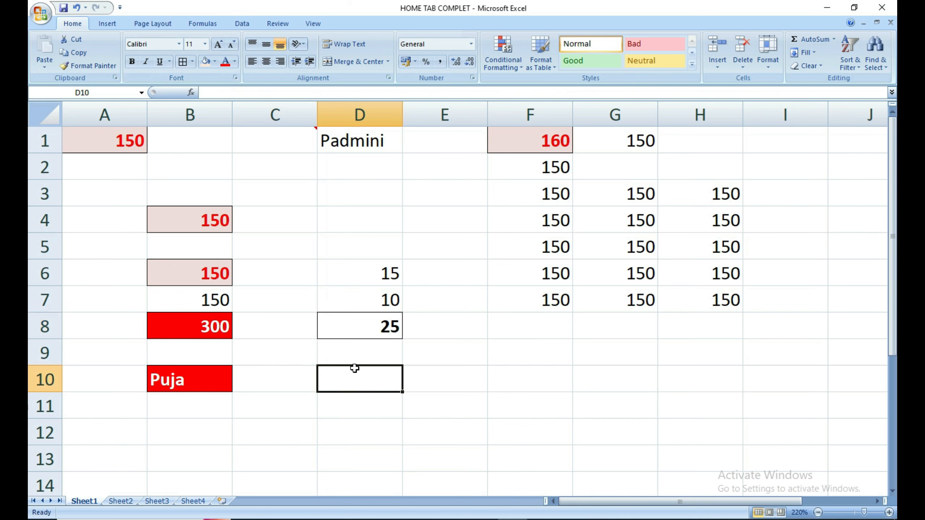
pyautogui.click(388, 330)
pyautogui.click(382, 373)
pyautogui.click(384, 330)
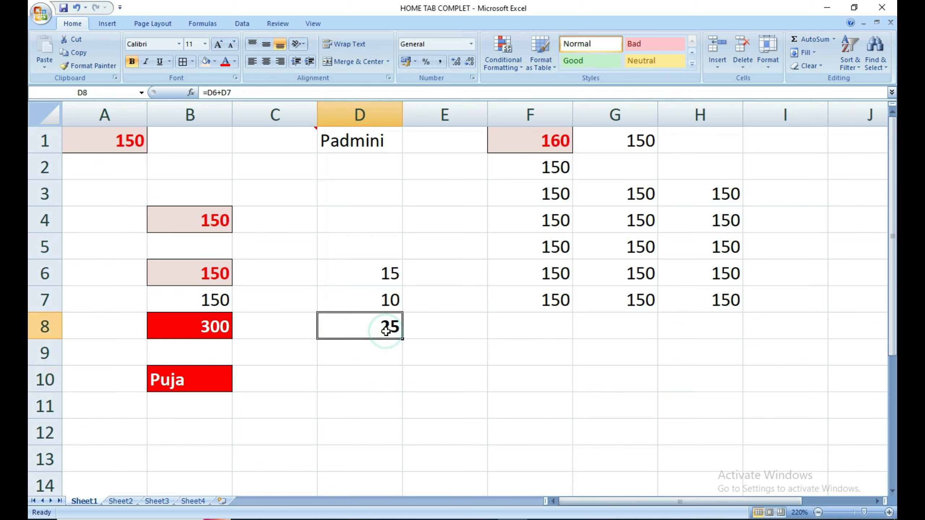
# Paste D8's formula into D10 using All except borders.
pyautogui.hotkey('ctrl', 'c')
pyautogui.click(383, 381)
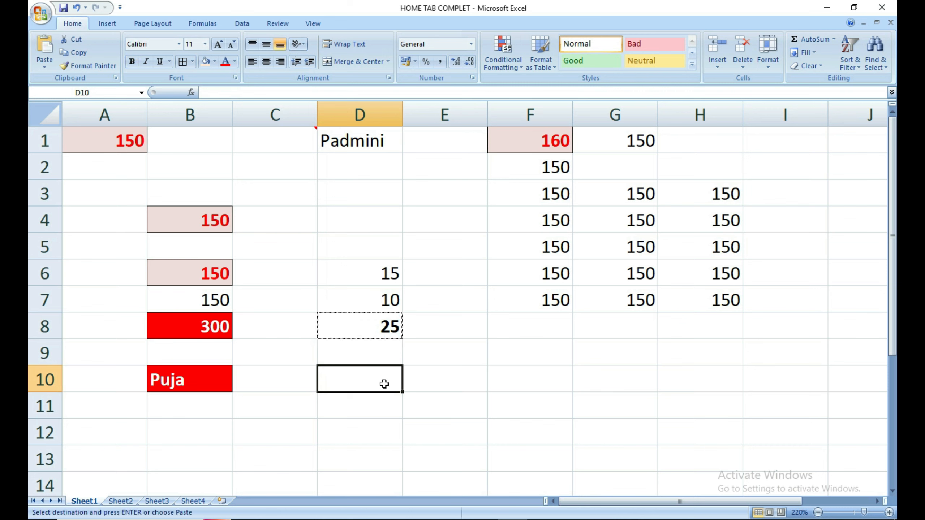
pyautogui.hotkey('ctrl', 'alt', 'v')
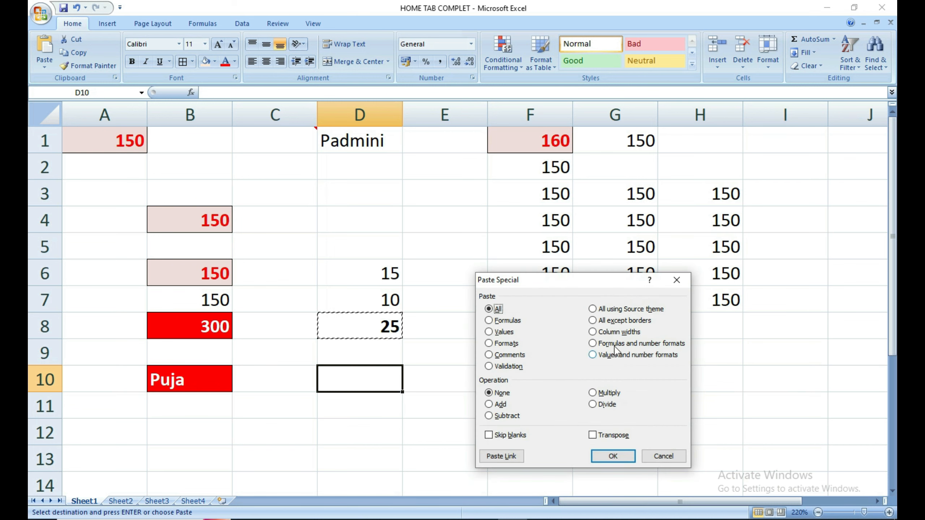
pyautogui.click(615, 322)
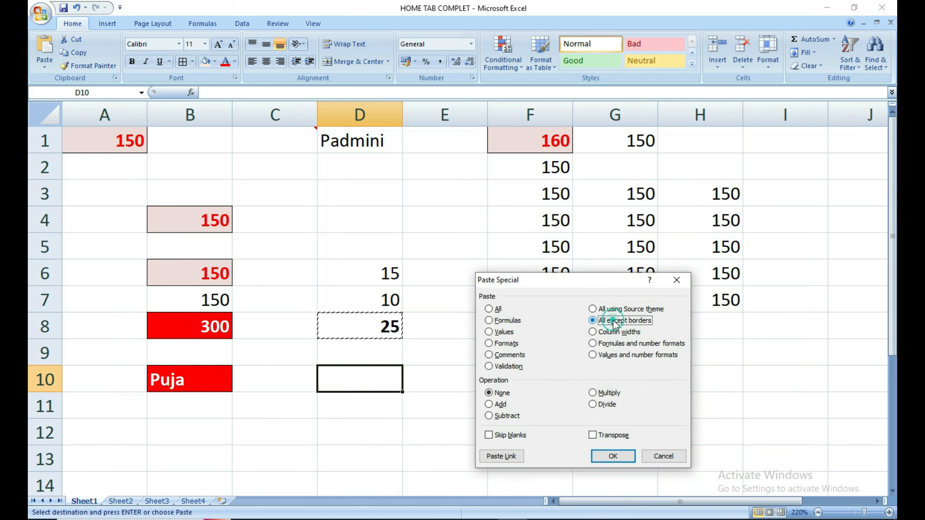
pyautogui.click(613, 456)
# Paste D8 with its border into D12 and check D10 holds =D8+D9.
pyautogui.click(398, 429)
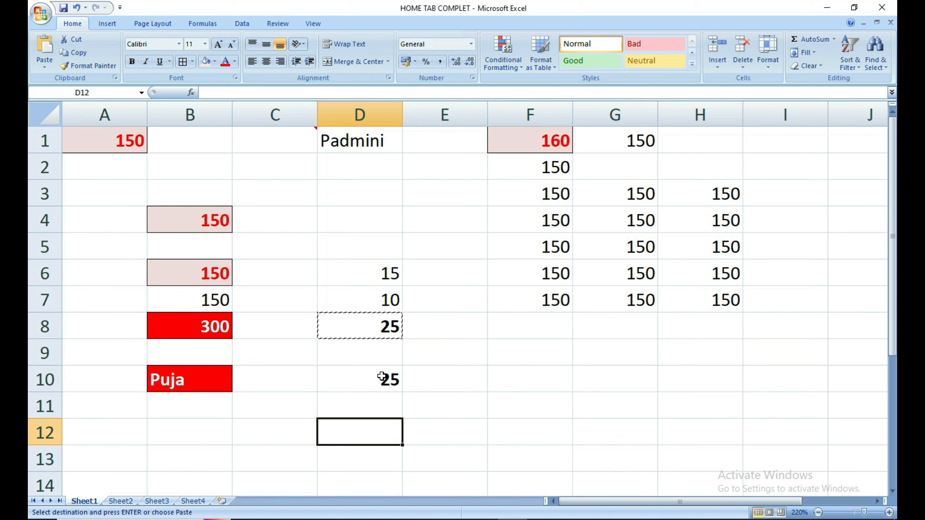
pyautogui.press('Return')
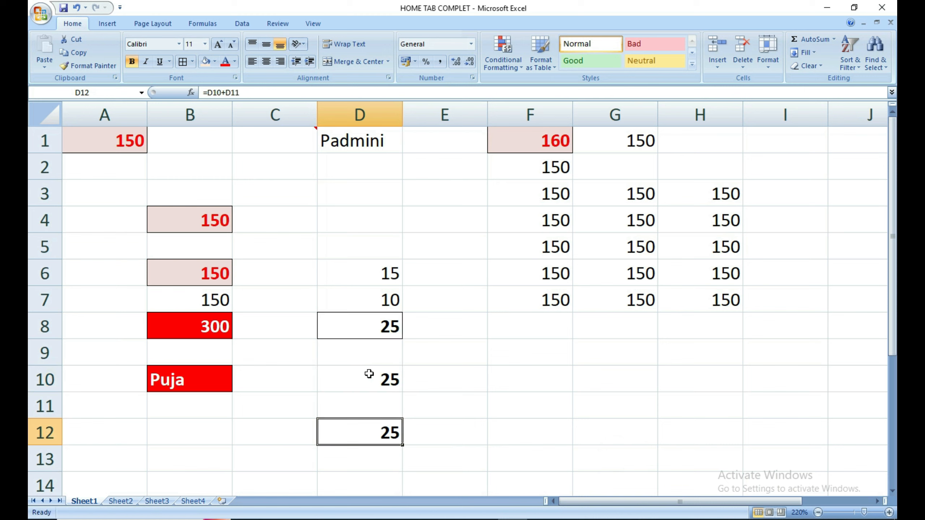
pyautogui.doubleClick(368, 374)
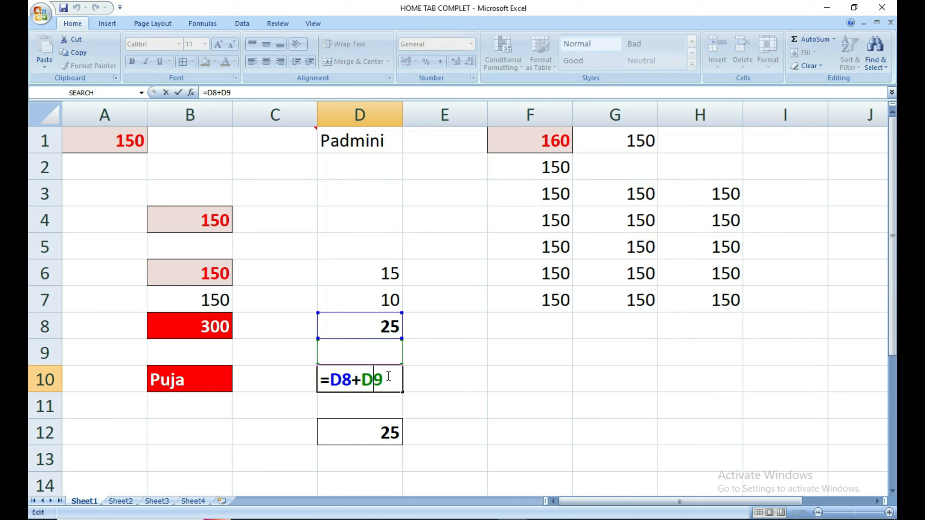
pyautogui.press('Return')
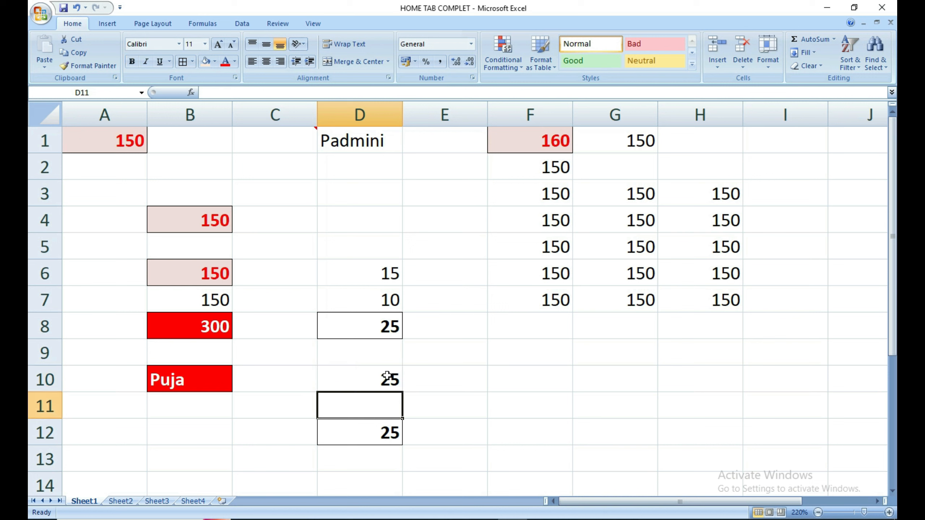
pyautogui.moveTo(348, 398); pyautogui.dragTo(419, 428)
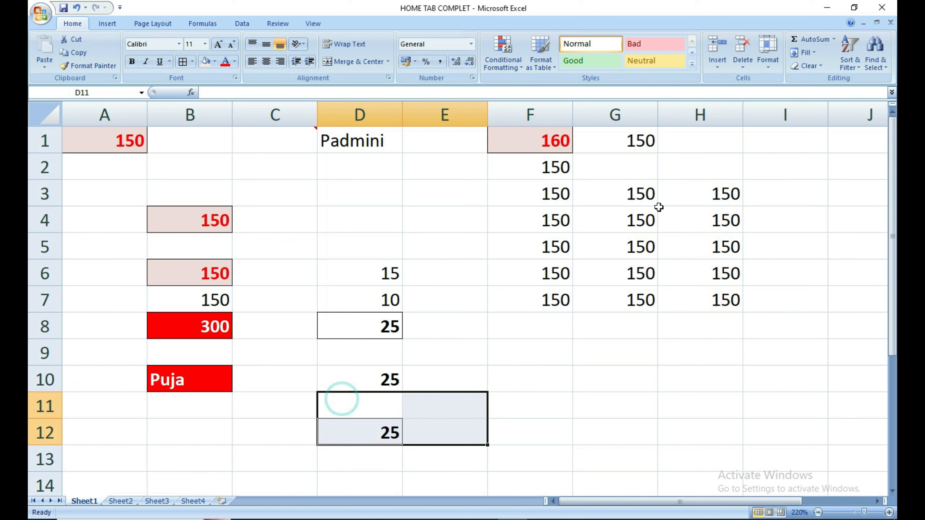
# Clear all from D11:E12 and delete the contents of D10.
pyautogui.click(805, 66)
pyautogui.click(809, 80)
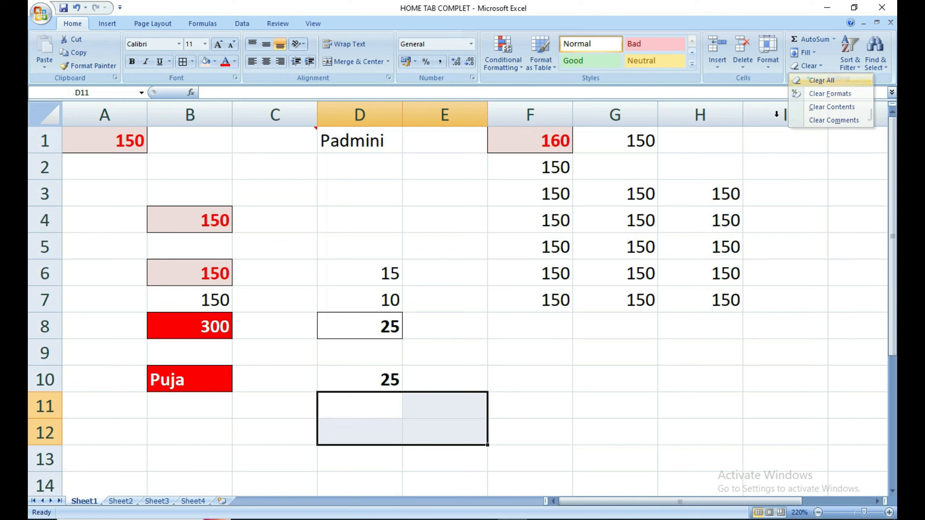
pyautogui.click(471, 330)
pyautogui.click(379, 382)
pyautogui.press('Delete')
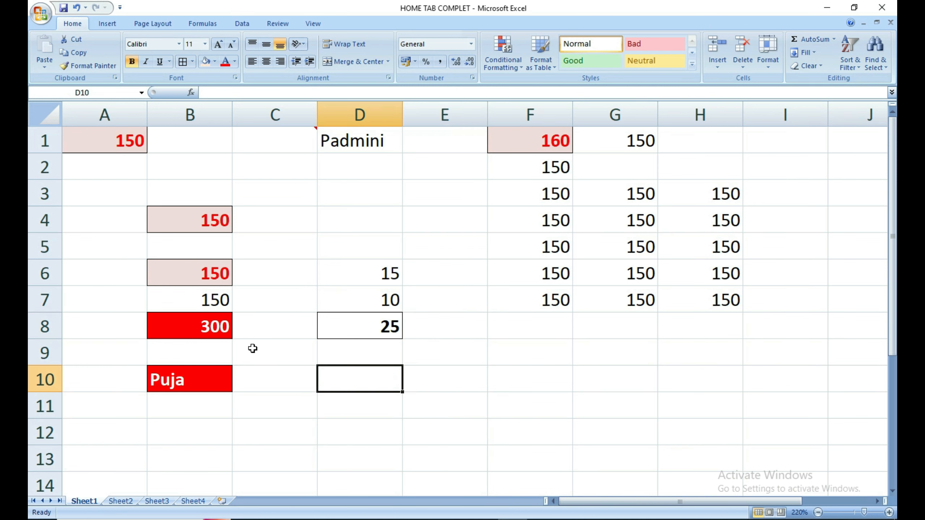
# Paste only D8's column width into D10, then switch to Sheet2.
pyautogui.click(368, 332)
pyautogui.hotkey('ctrl', 'c')
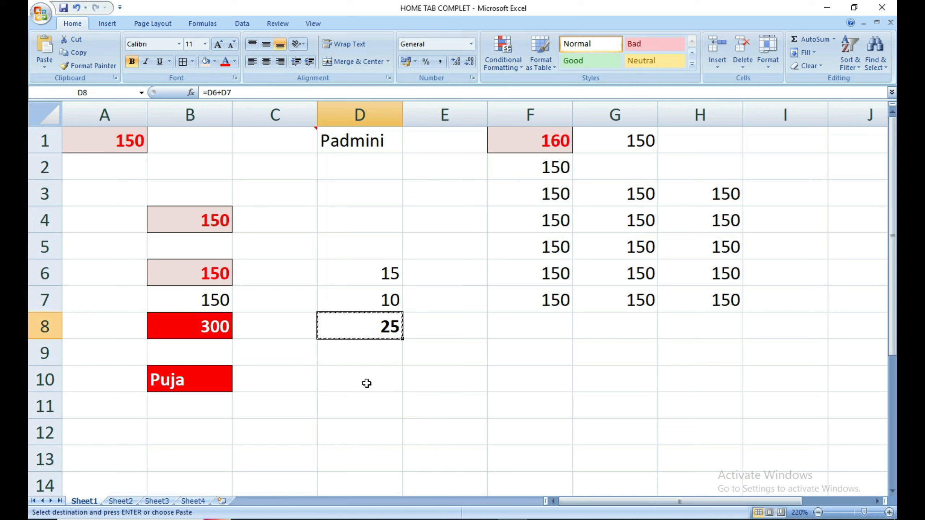
pyautogui.click(367, 384)
pyautogui.hotkey('ctrl', 'alt', 'v')
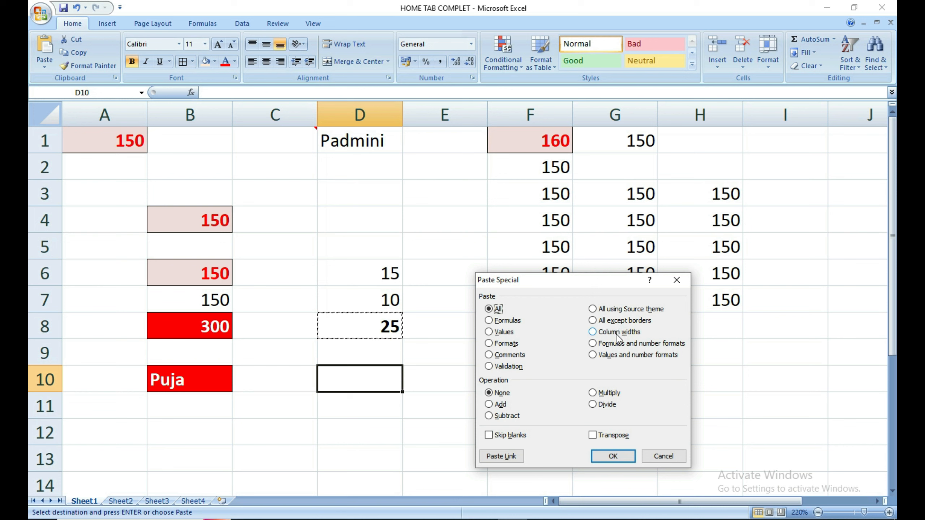
pyautogui.click(676, 283)
pyautogui.press('Escape')
pyautogui.press('Return')
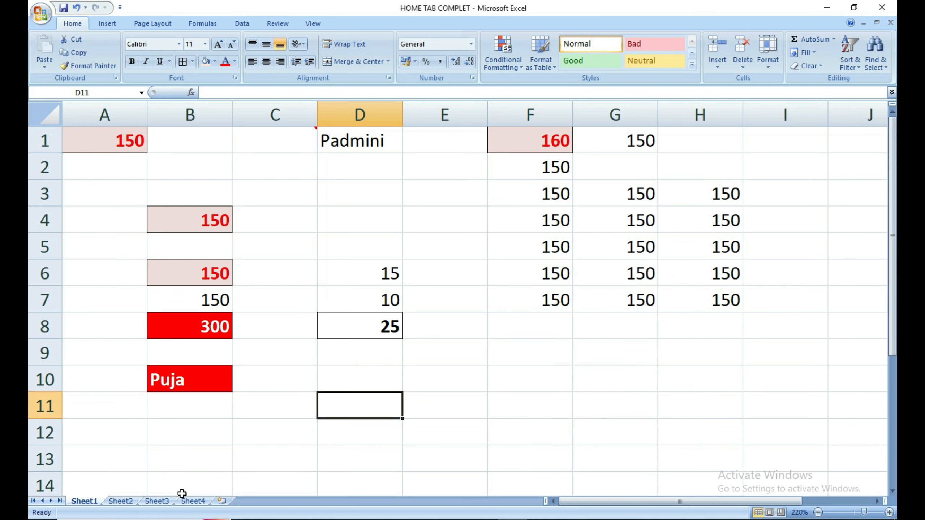
pyautogui.click(125, 503)
pyautogui.click(207, 435)
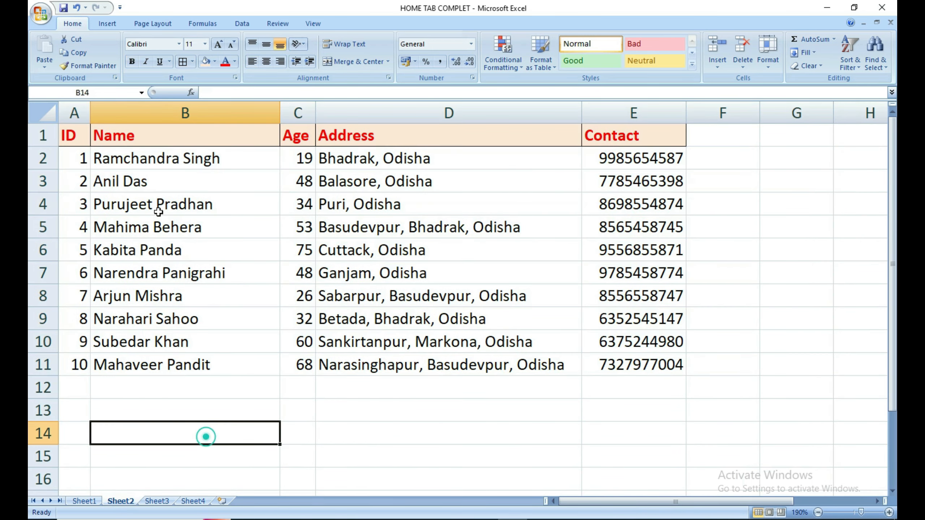
pyautogui.click(65, 137)
pyautogui.click(145, 138)
pyautogui.click(291, 135)
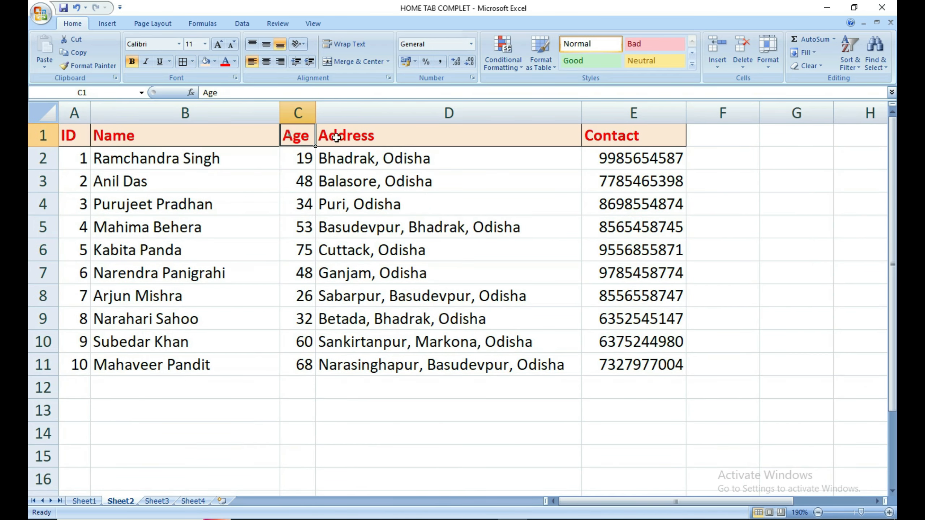
pyautogui.click(419, 149)
pyautogui.click(634, 143)
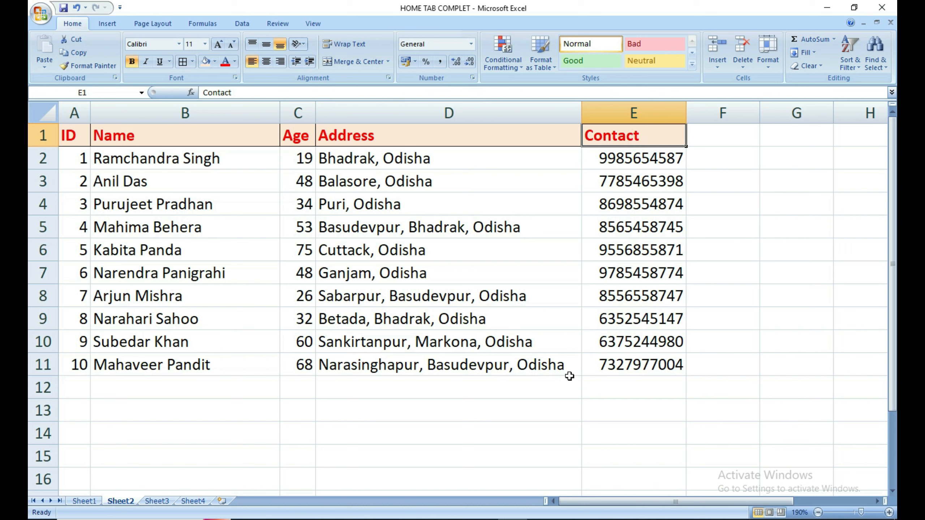
pyautogui.click(271, 407)
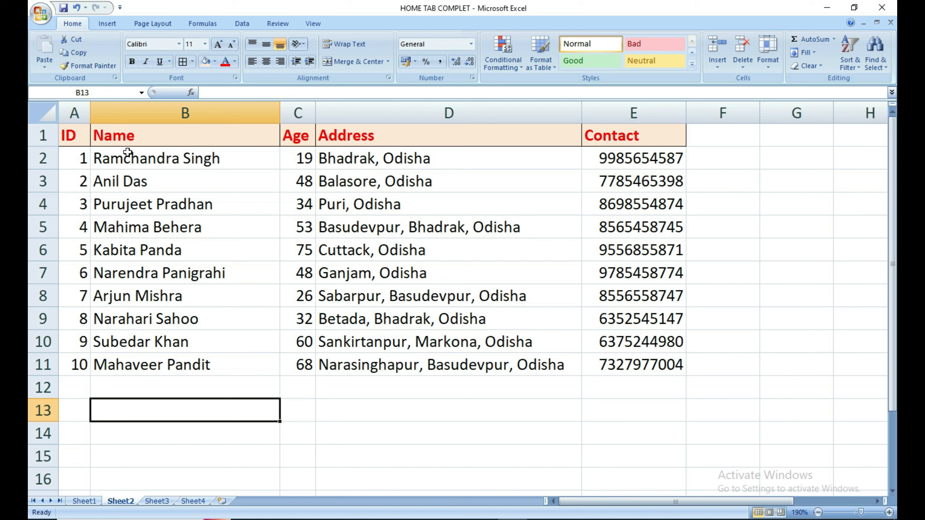
pyautogui.moveTo(73, 135); pyautogui.dragTo(652, 359)
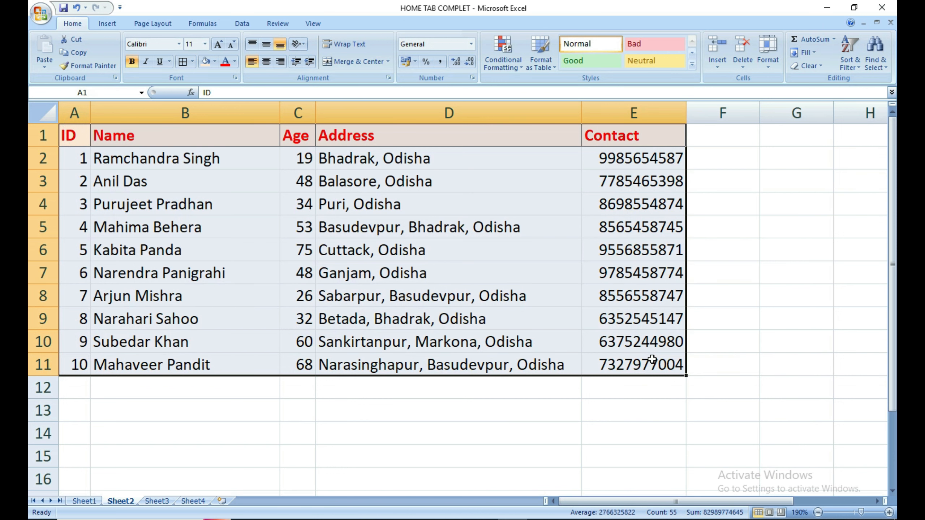
pyautogui.click(510, 388)
pyautogui.click(479, 398)
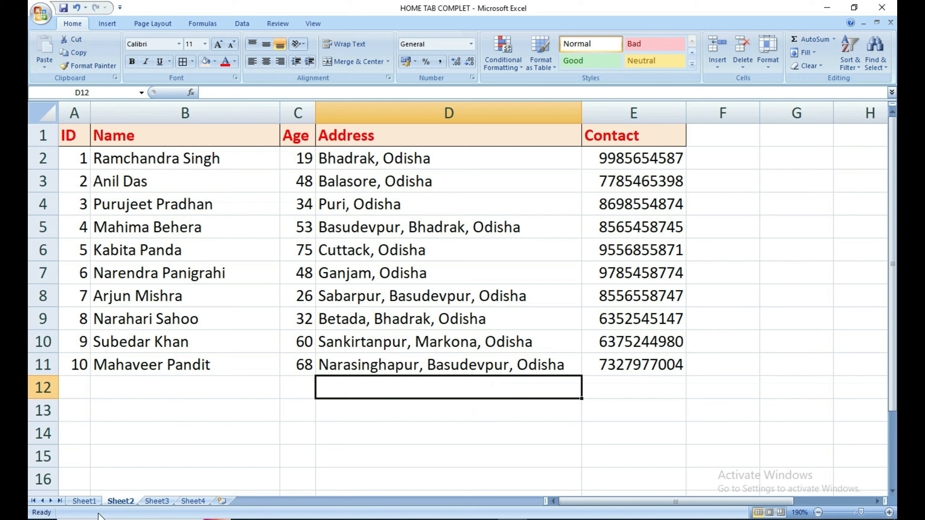
pyautogui.click(149, 502)
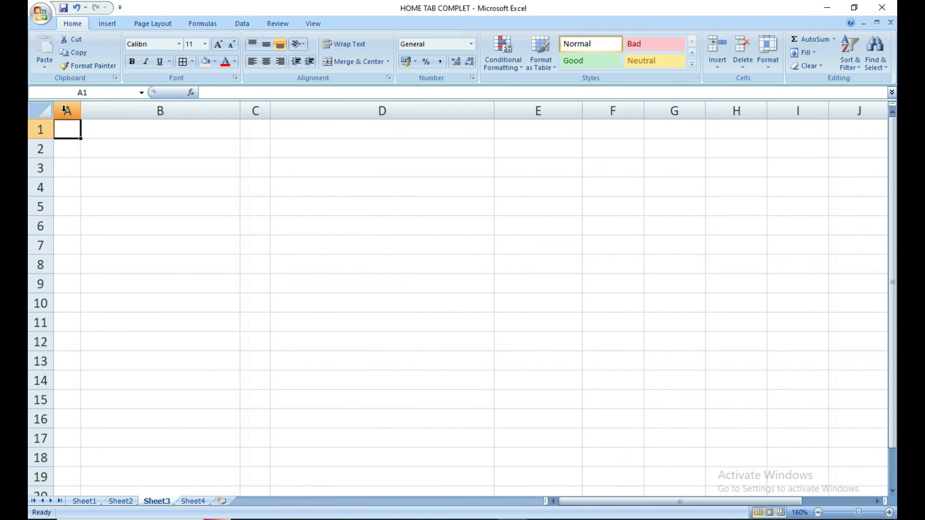
pyautogui.moveTo(67, 111); pyautogui.dragTo(888, 143)
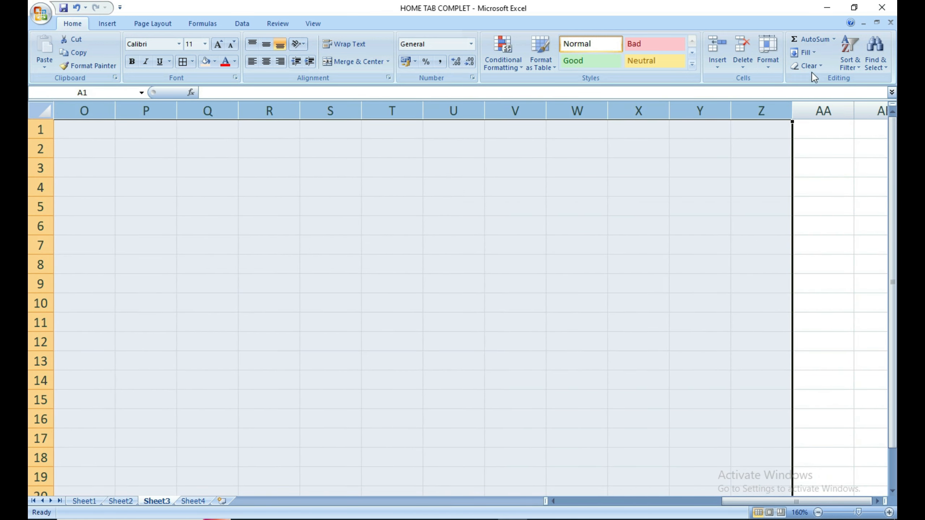
pyautogui.click(120, 501)
pyautogui.click(162, 502)
pyautogui.click(218, 322)
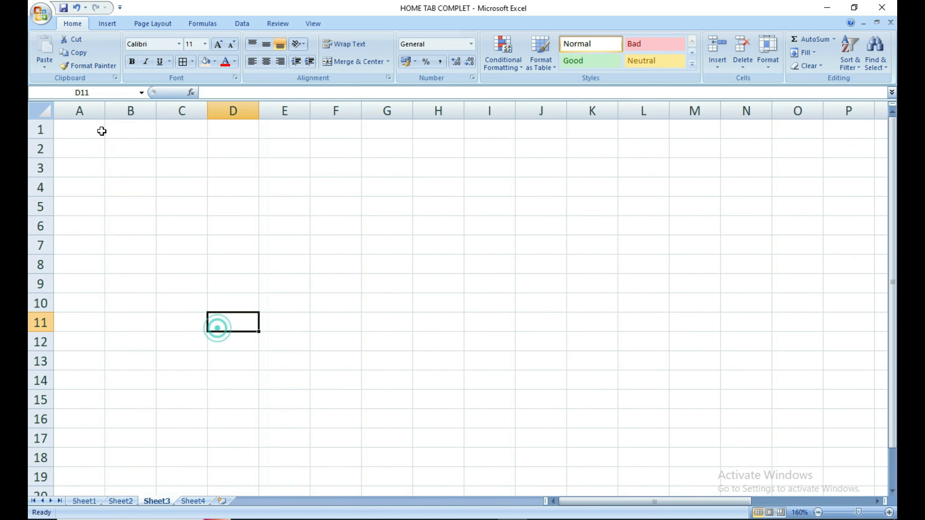
pyautogui.moveTo(81, 130); pyautogui.dragTo(590, 410)
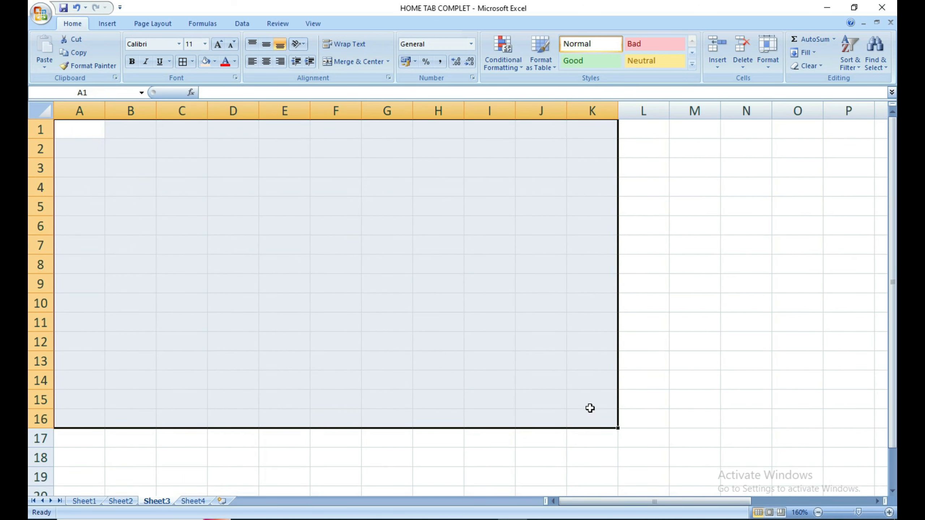
pyautogui.click(121, 501)
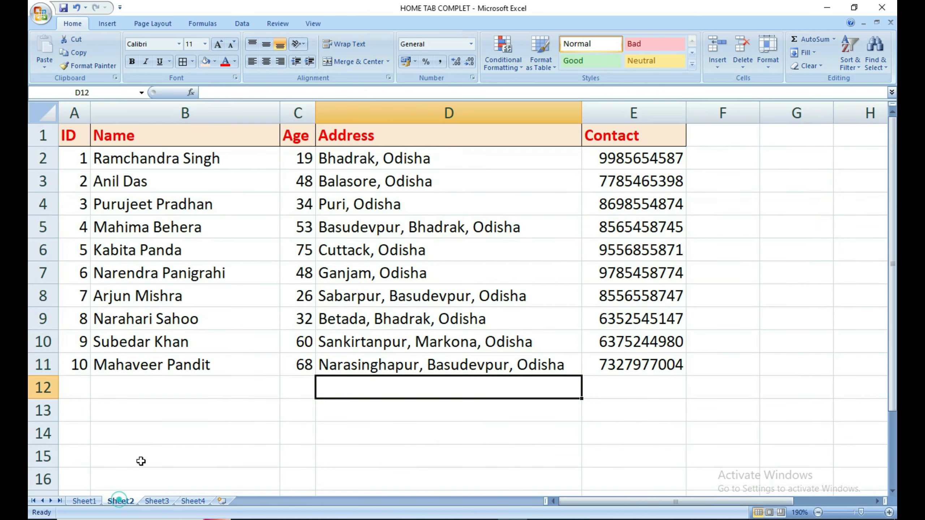
pyautogui.click(180, 416)
pyautogui.click(81, 136)
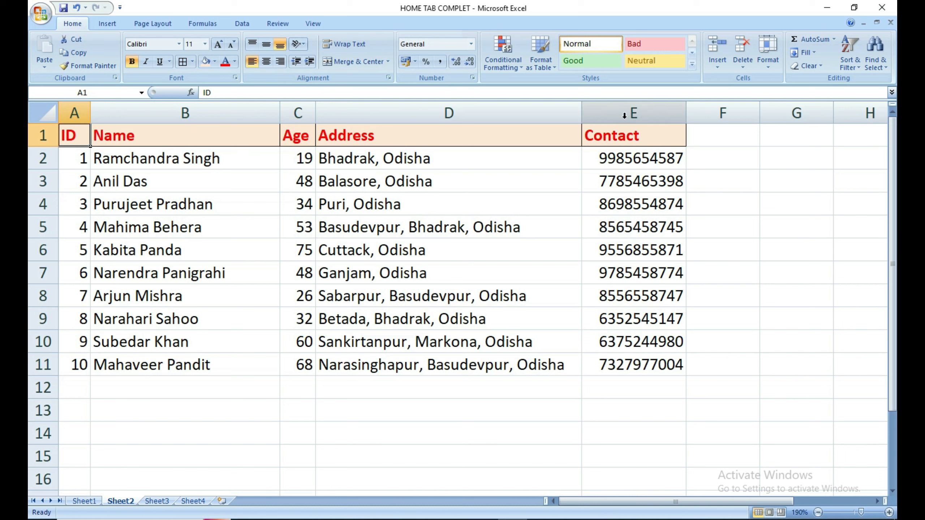
# Copy the table A1:E11 and paste only its column widths into Sheet3 at A1.
pyautogui.click(407, 181)
pyautogui.moveTo(79, 134); pyautogui.dragTo(615, 363)
pyautogui.hotkey('ctrl', 'c')
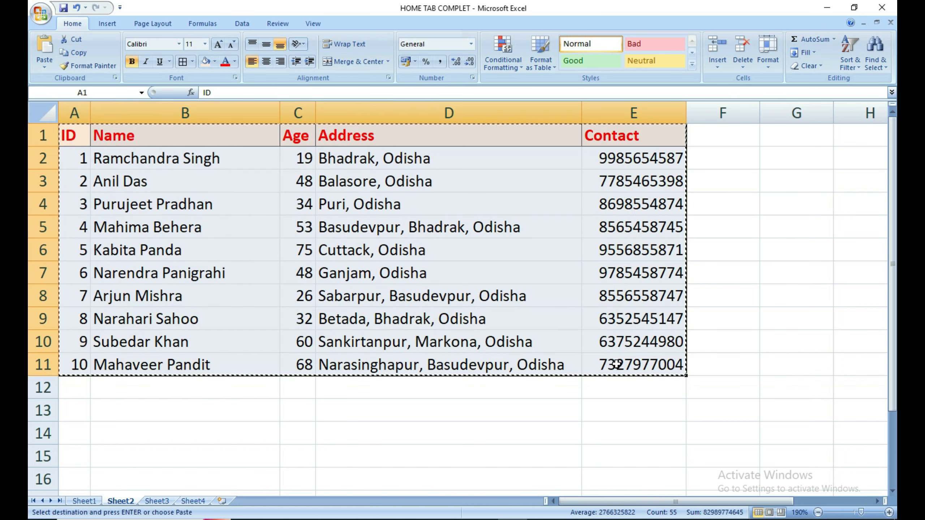
pyautogui.click(155, 501)
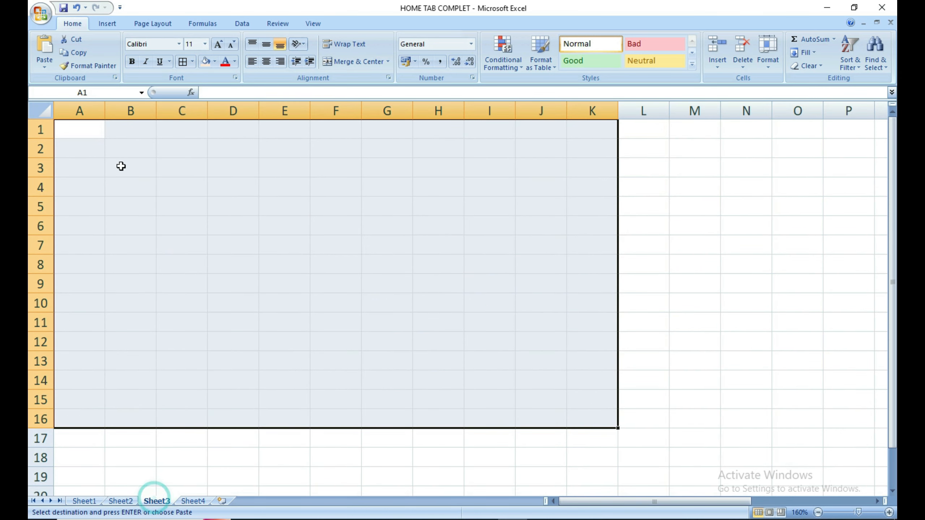
pyautogui.click(111, 150)
pyautogui.click(92, 128)
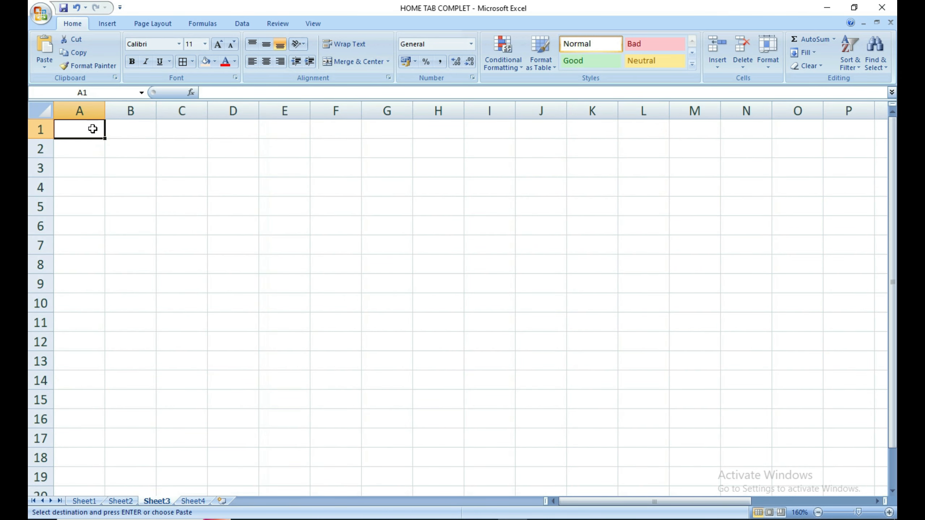
pyautogui.hotkey('ctrl', 'alt', 'v')
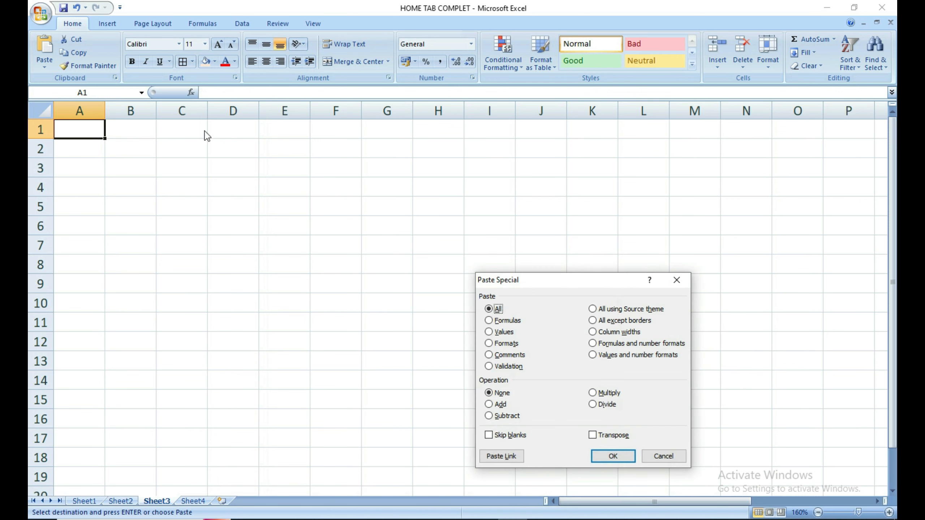
pyautogui.click(593, 331)
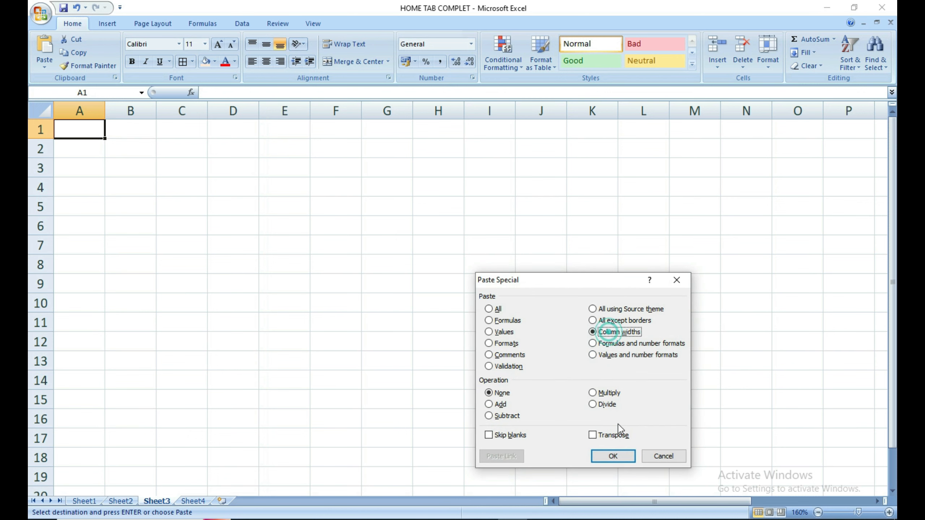
pyautogui.click(612, 456)
# Compare the widths of columns A–E on Sheet3, then return to Sheet2.
pyautogui.click(496, 341)
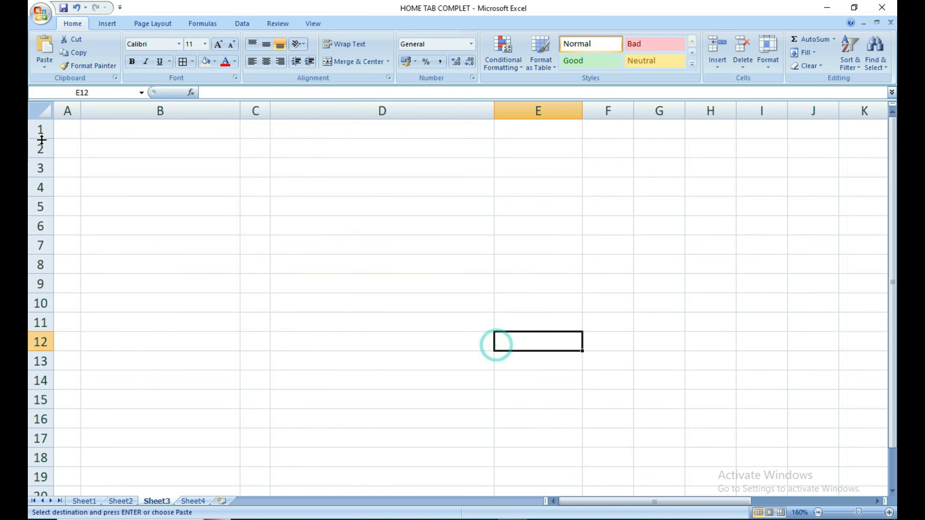
pyautogui.click(68, 111)
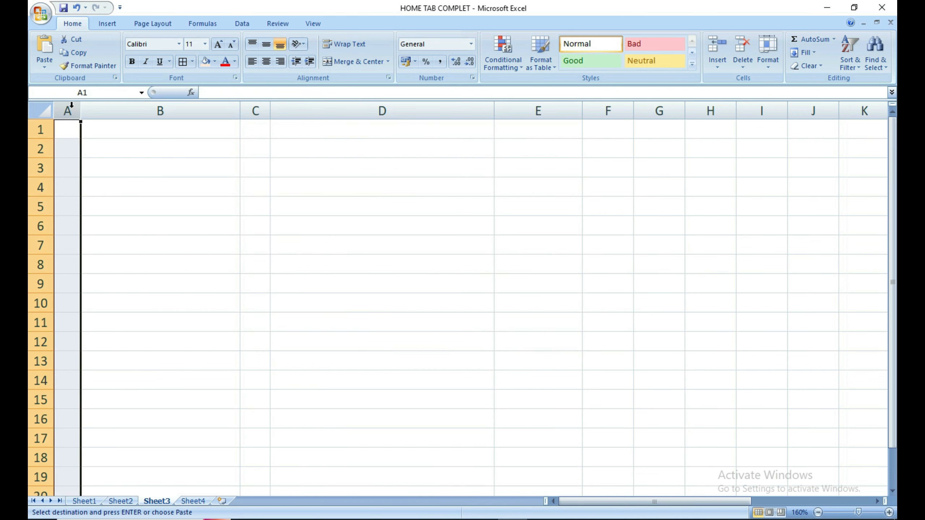
pyautogui.click(262, 111)
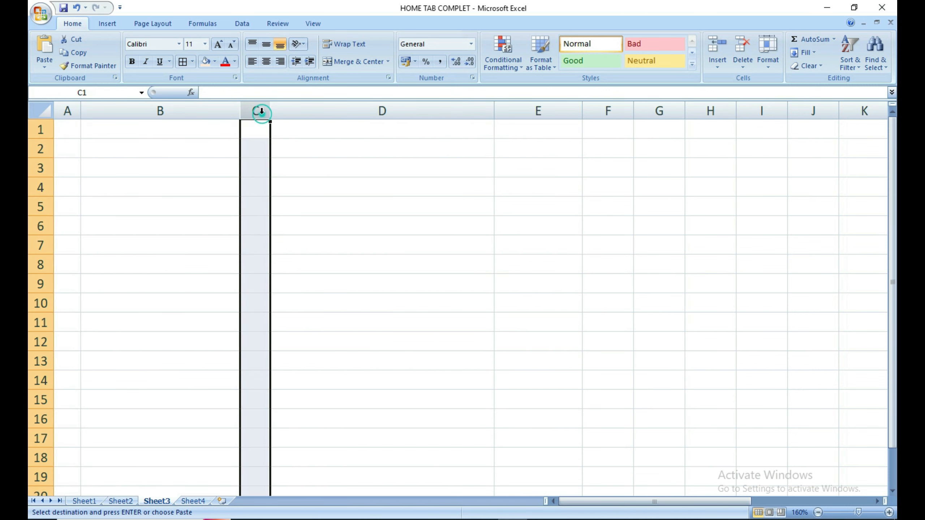
pyautogui.click(166, 111)
pyautogui.click(392, 111)
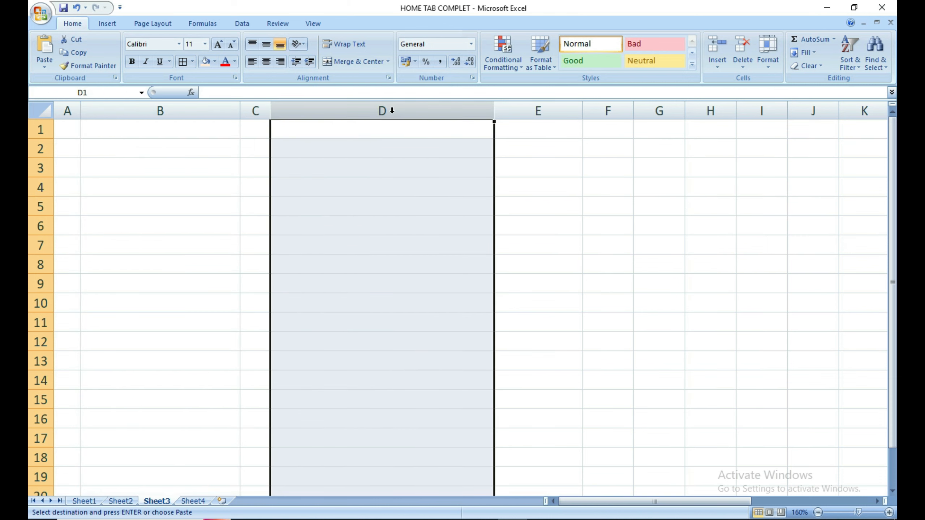
pyautogui.click(564, 113)
pyautogui.click(613, 214)
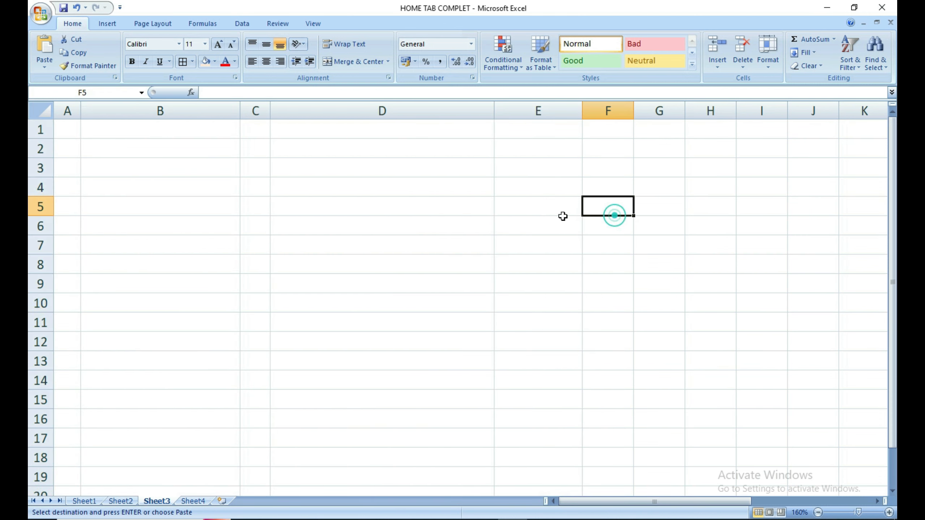
pyautogui.click(124, 502)
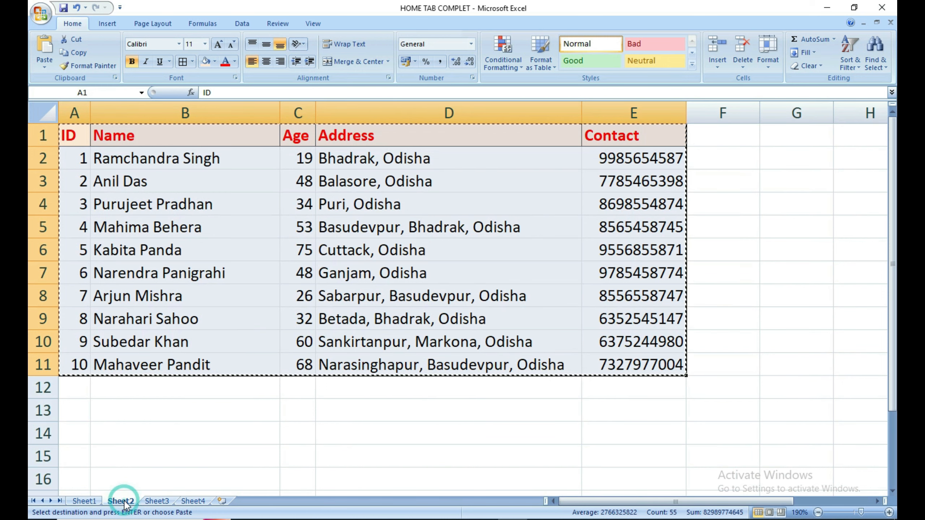
# Switch to Sheet1 and copy the D8 total of 25.
pyautogui.click(232, 441)
pyautogui.click(84, 501)
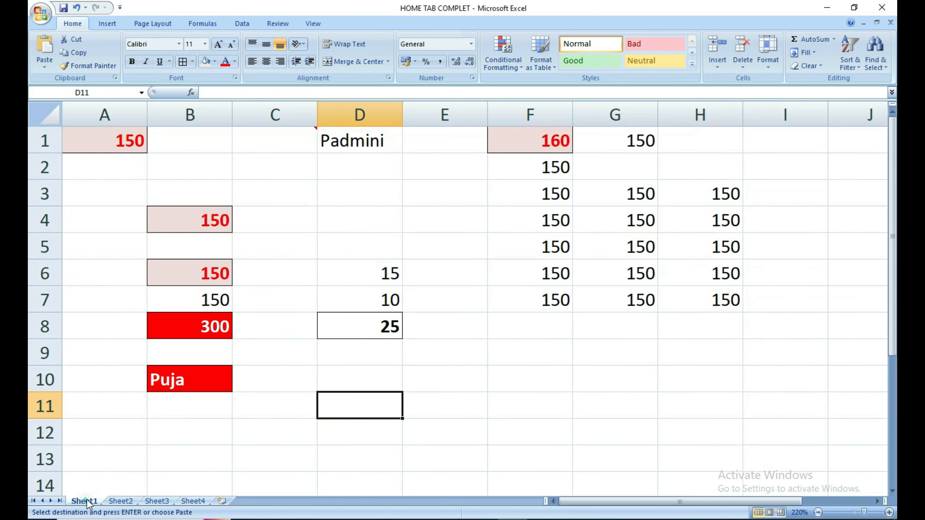
pyautogui.click(230, 424)
pyautogui.click(284, 435)
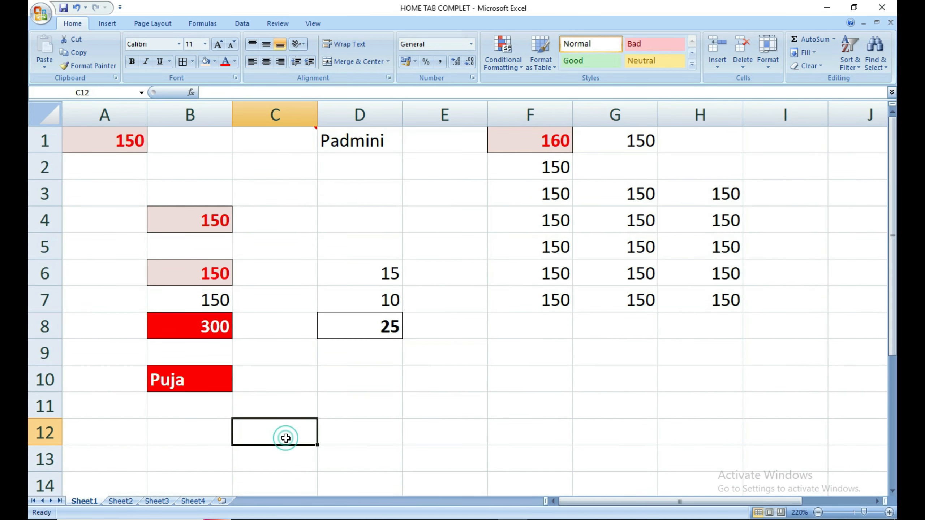
pyautogui.click(409, 419)
pyautogui.click(377, 316)
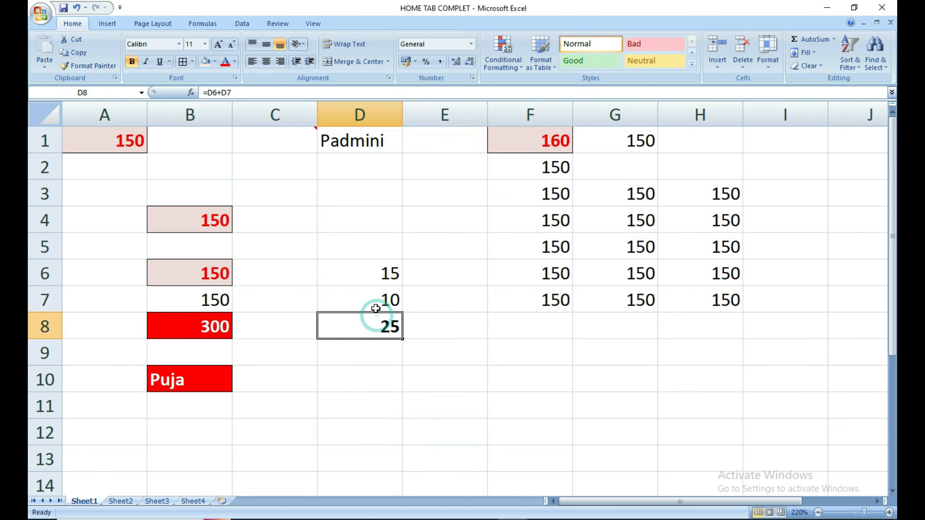
pyautogui.hotkey('ctrl', 'c')
# Try a Paste Special of D8 into D11, then cancel it.
pyautogui.click(405, 408)
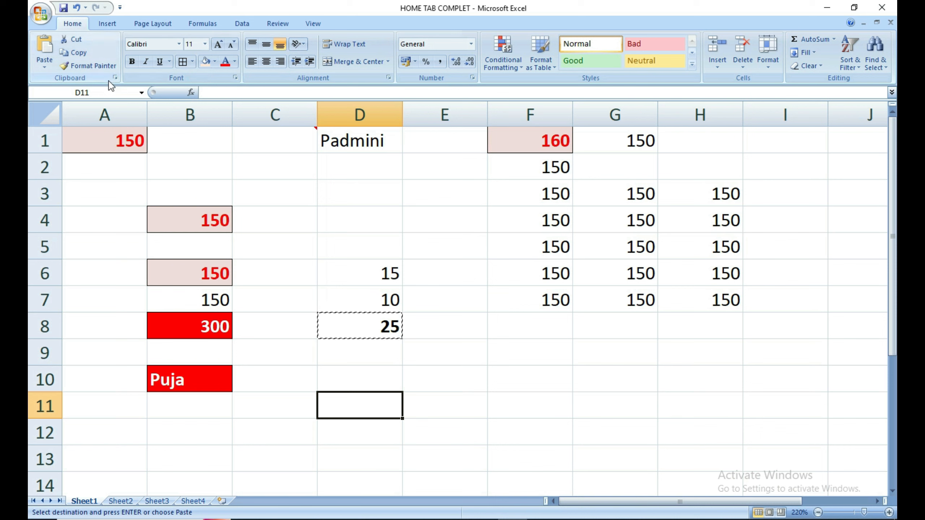
pyautogui.hotkey('ctrl', 'alt', 'v')
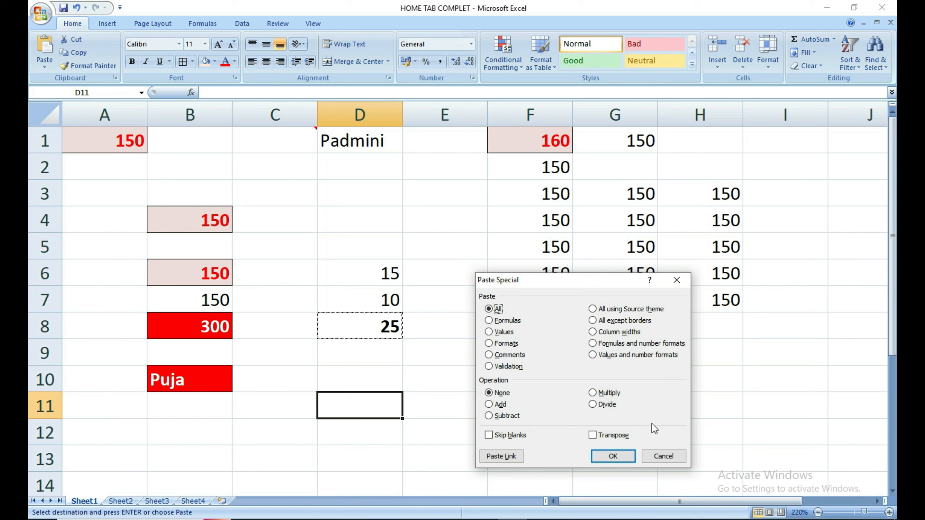
pyautogui.click(652, 456)
pyautogui.click(431, 387)
pyautogui.click(436, 428)
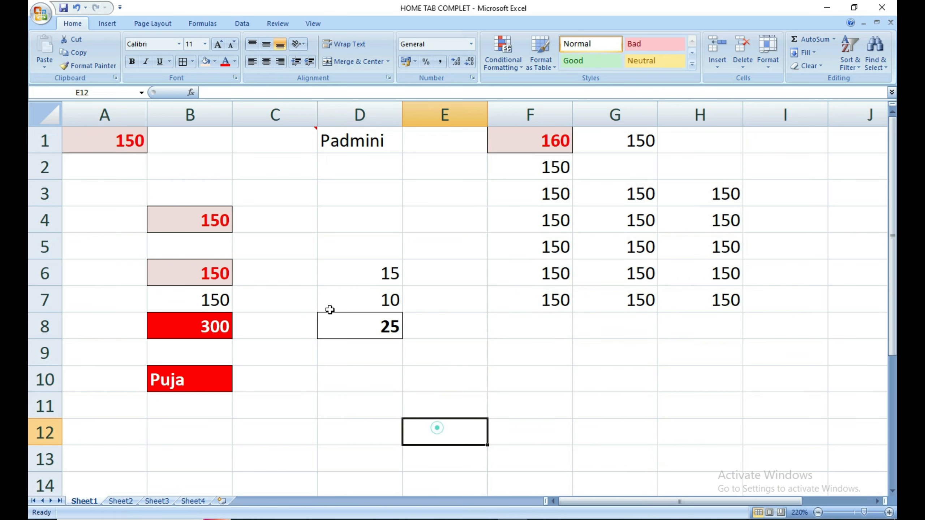
# Confirm D8 holds =D6+D7 and format it as rupee Currency.
pyautogui.click(365, 326)
pyautogui.doubleClick(364, 327)
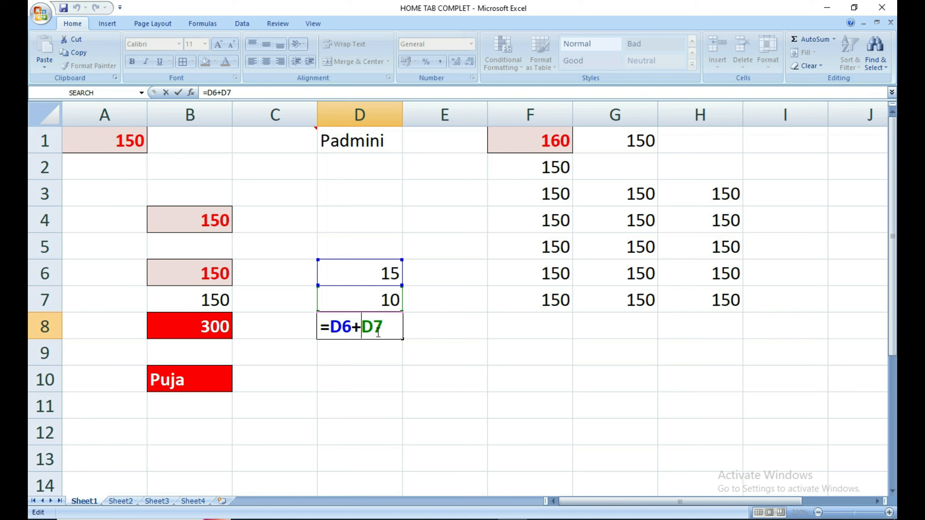
pyautogui.press('Return')
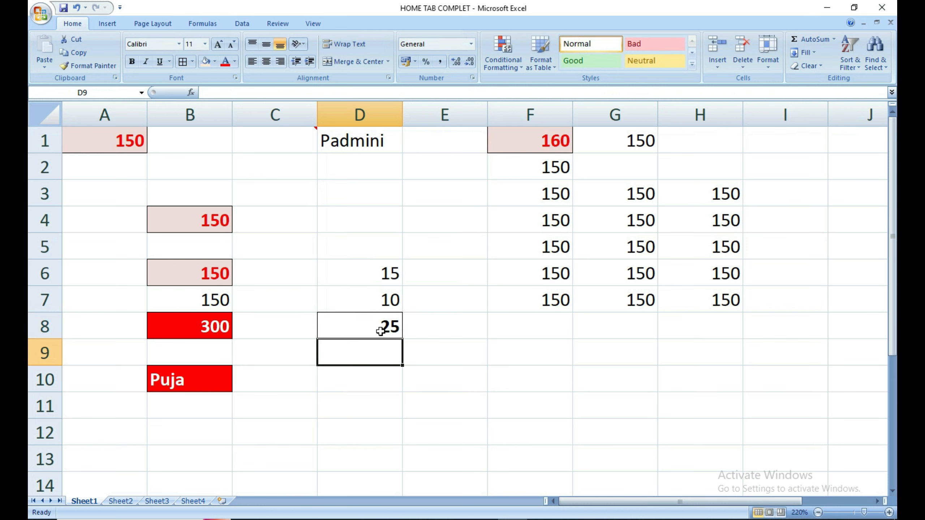
pyautogui.click(380, 331)
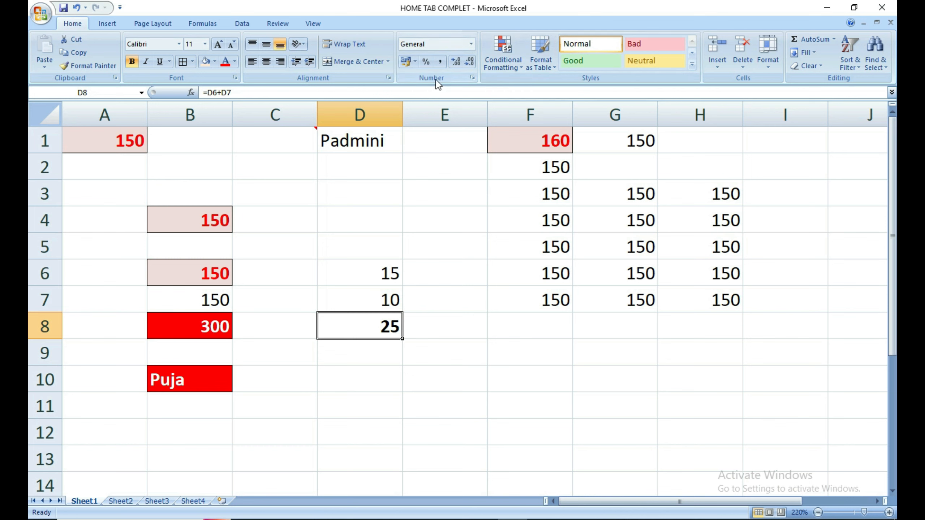
pyautogui.click(472, 44)
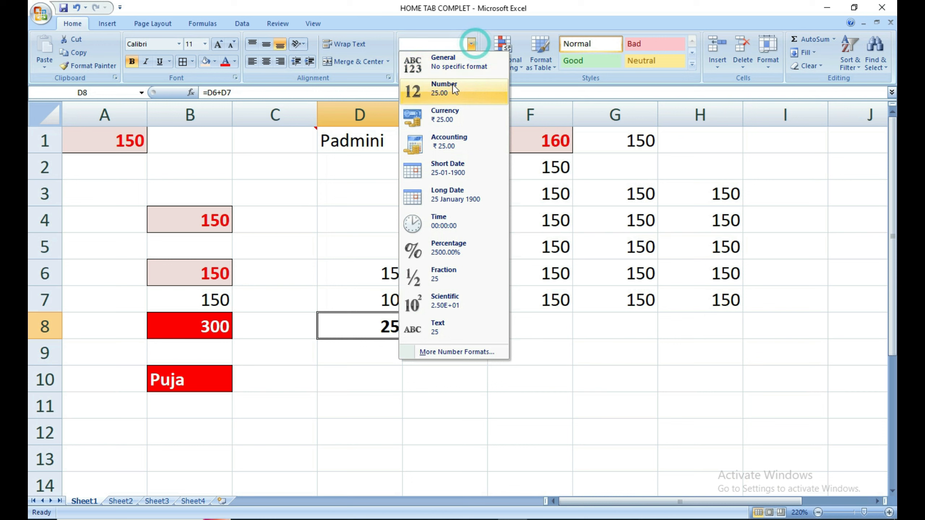
pyautogui.click(450, 119)
# Copy the Currency-formatted D8 total (₹ 25.00), with D10 as the paste target.
pyautogui.click(415, 453)
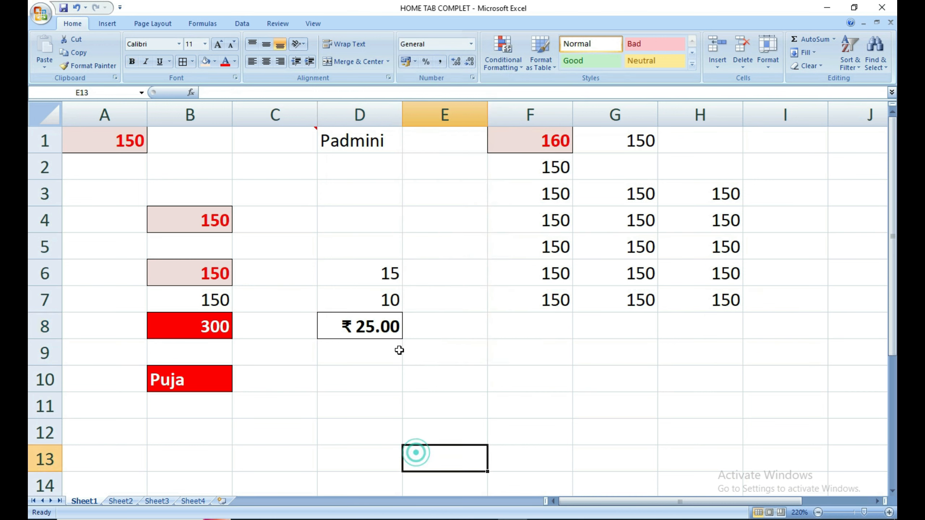
pyautogui.click(377, 328)
pyautogui.click(381, 367)
pyautogui.click(377, 330)
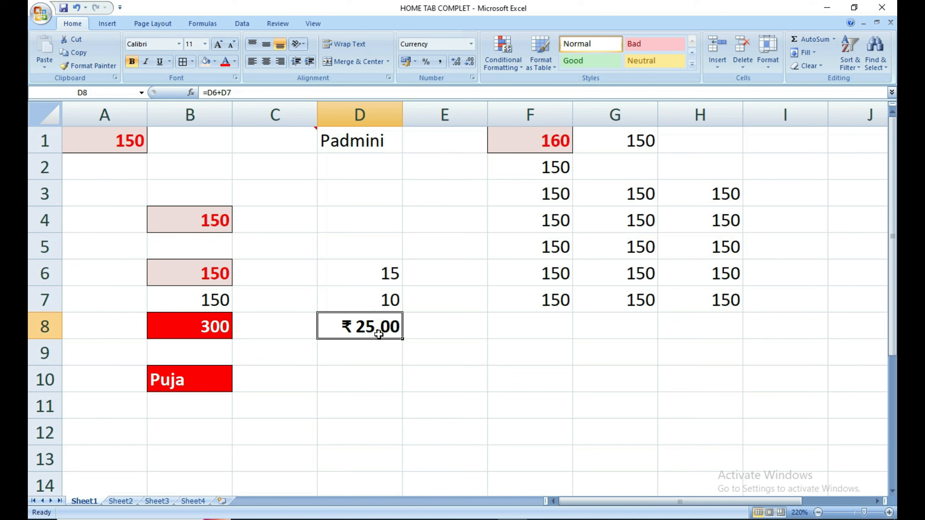
pyautogui.hotkey('ctrl', 'c')
pyautogui.click(380, 367)
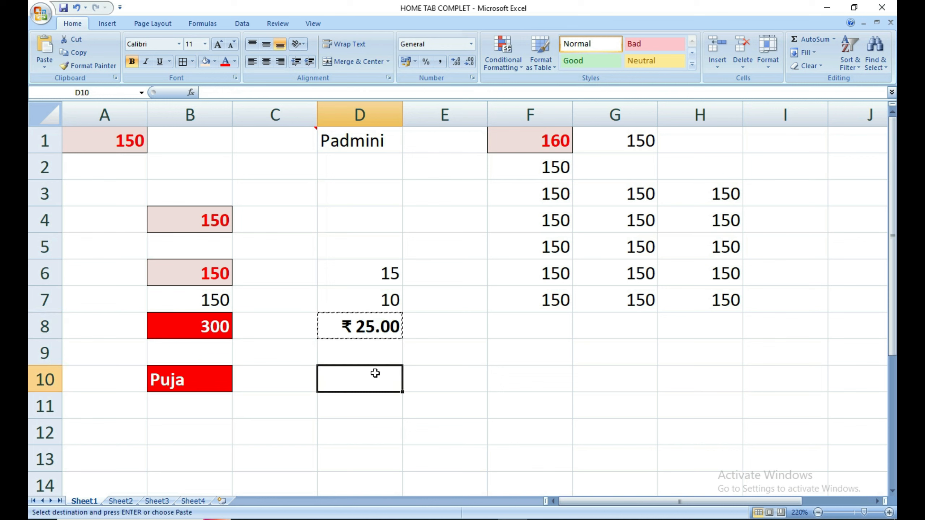
# Paste D8's formula and number format into D10 with Formulas and number formats.
pyautogui.hotkey('ctrl', 'alt', 'v')
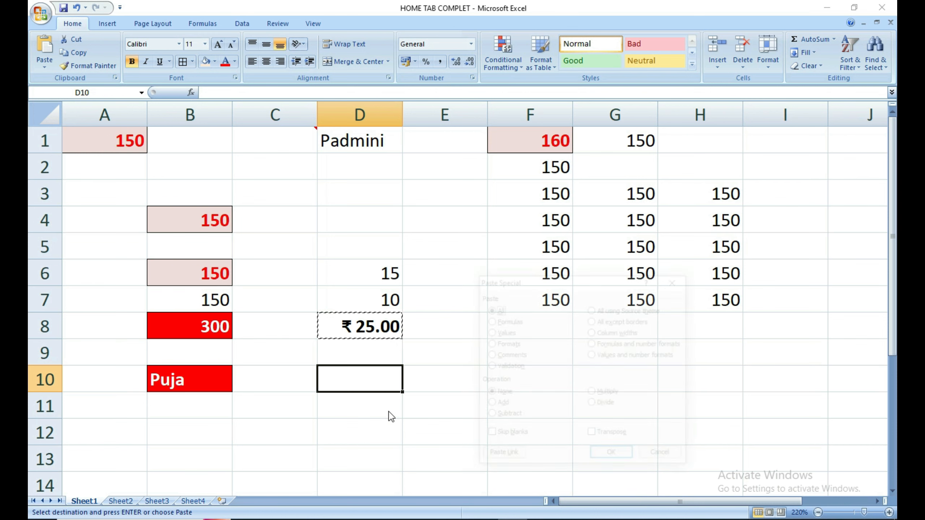
pyautogui.click(610, 345)
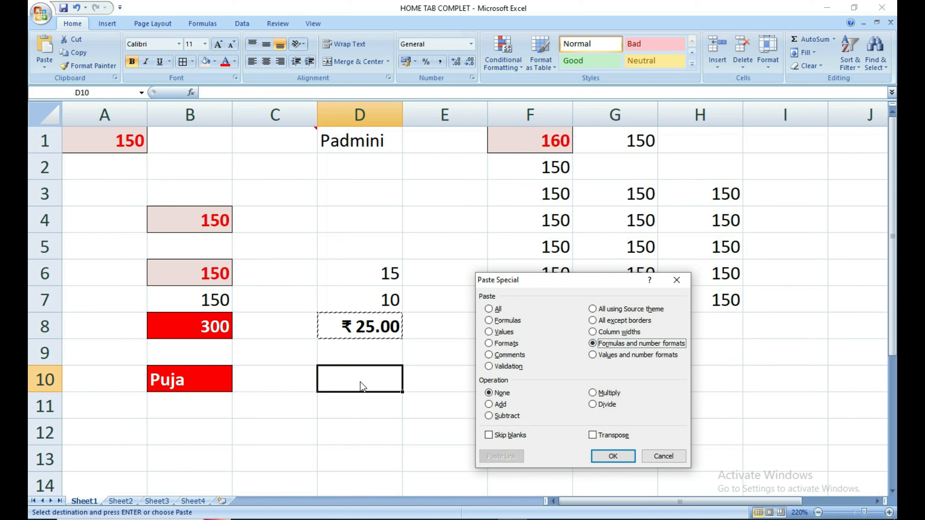
pyautogui.click(613, 456)
pyautogui.doubleClick(444, 411)
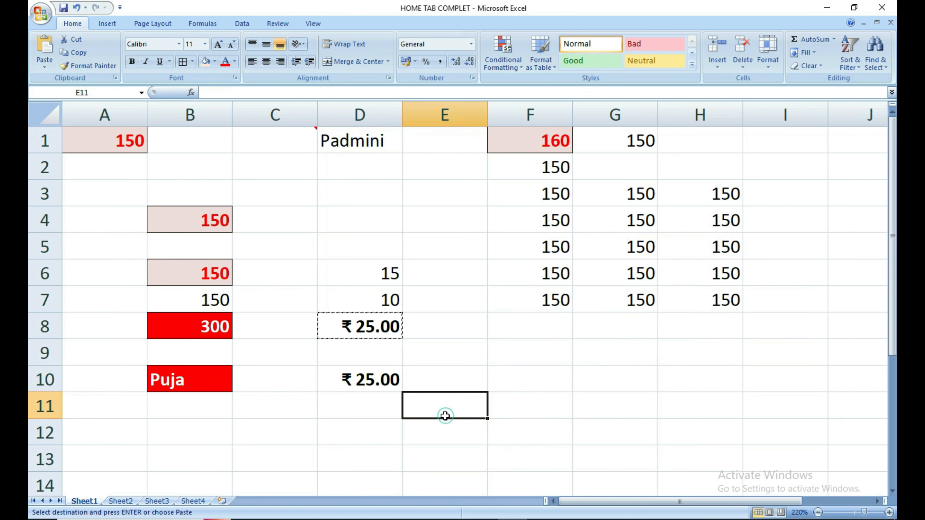
pyautogui.press('Return')
# Verify D10 holds =D8+D9 showing ₹ 25.00, comparing it with D8.
pyautogui.click(379, 378)
pyautogui.doubleClick(378, 380)
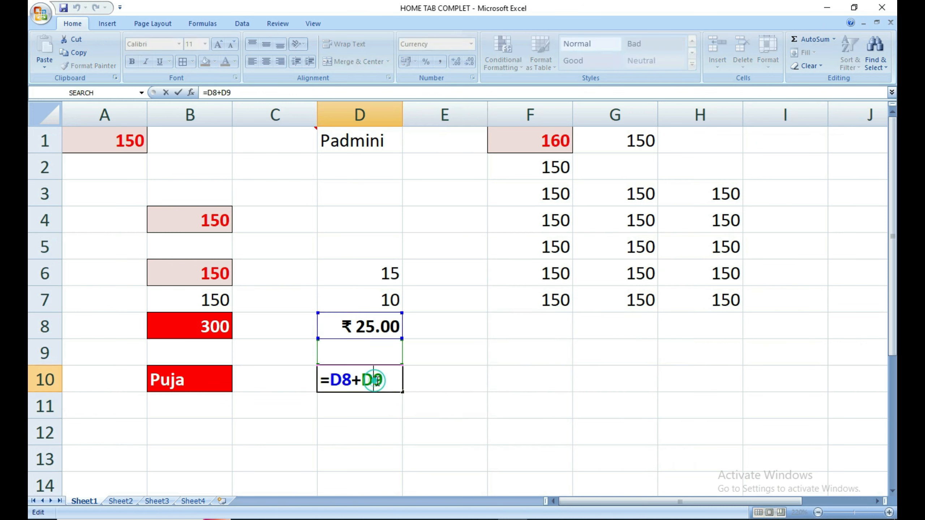
pyautogui.press('Return')
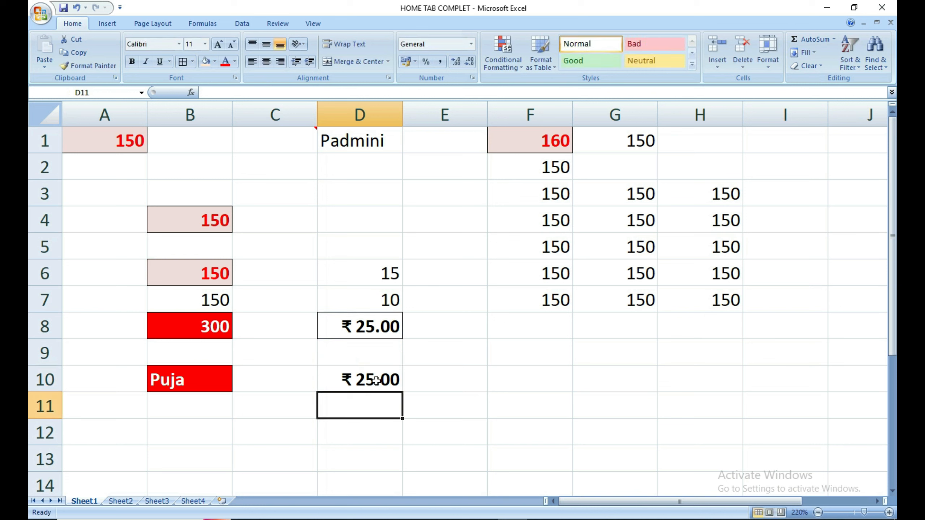
pyautogui.click(376, 380)
pyautogui.click(379, 328)
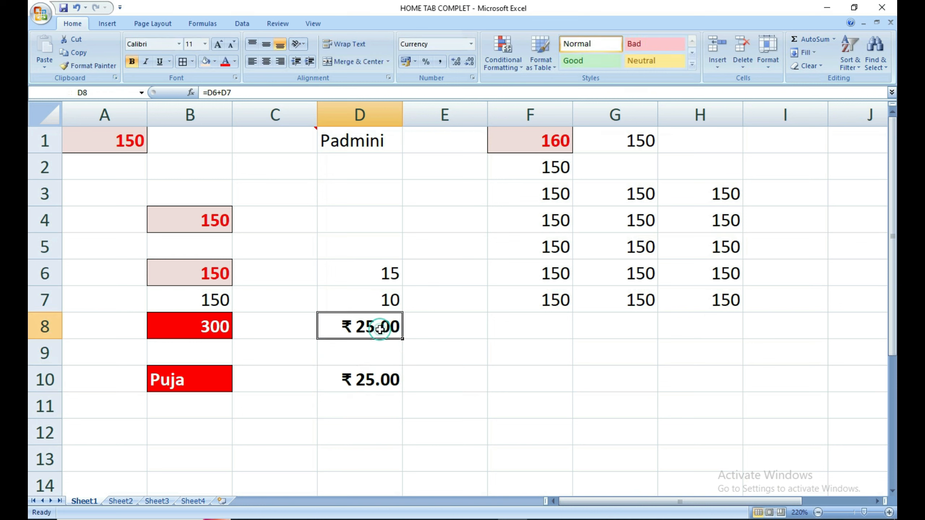
pyautogui.click(373, 388)
# Copy the D8 total again, with D12 as the paste target.
pyautogui.click(379, 334)
pyautogui.hotkey('ctrl', 'c')
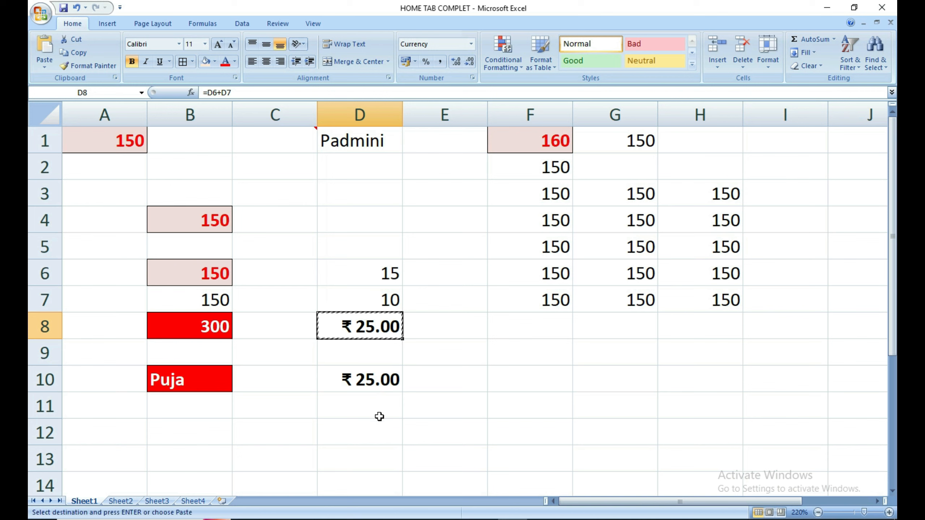
pyautogui.click(366, 428)
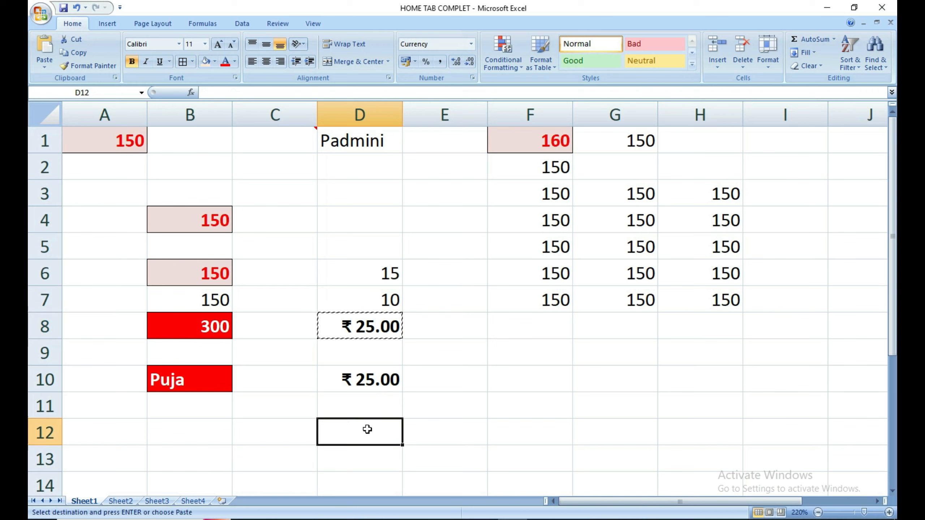
# Choose Values and number formats in Paste Special for D12.
pyautogui.click(46, 62)
pyautogui.click(77, 160)
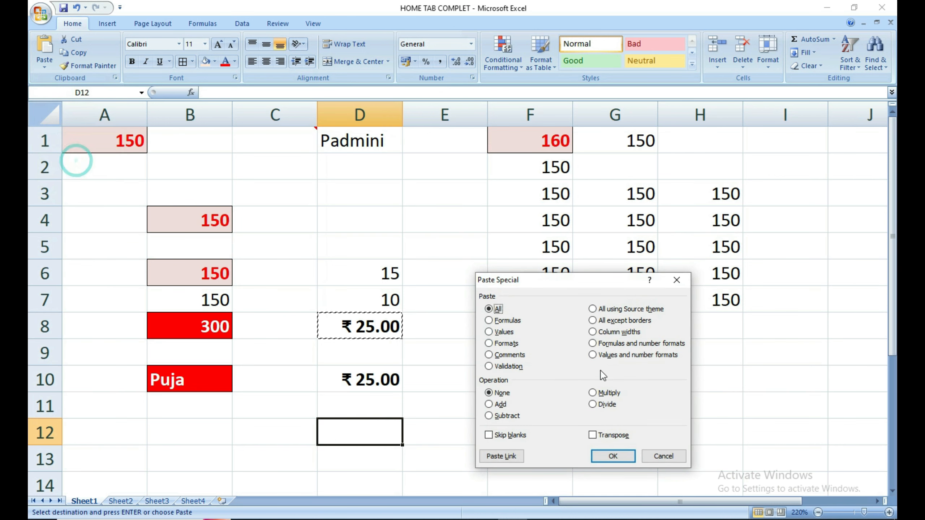
pyautogui.click(621, 358)
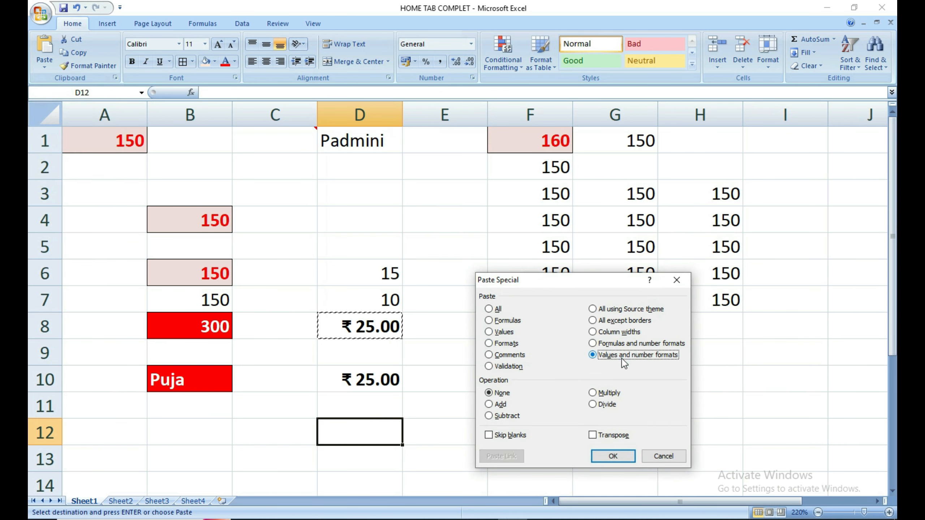
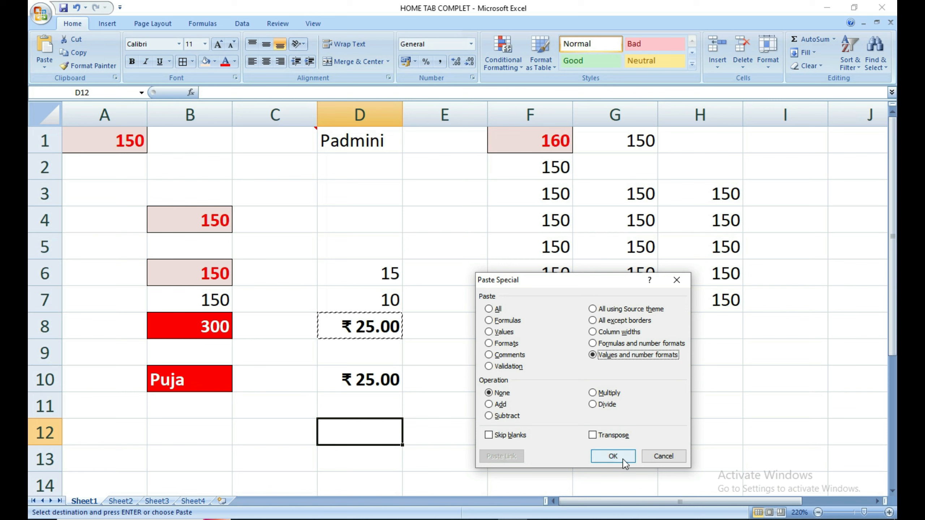
# Confirm the Paste Special so D12 shows ₹ 25.00 without bold or border.
pyautogui.click(613, 456)
pyautogui.click(408, 435)
pyautogui.click(404, 454)
# Check that D12 holds the raw value 25, leaving the cell unchanged.
pyautogui.click(365, 440)
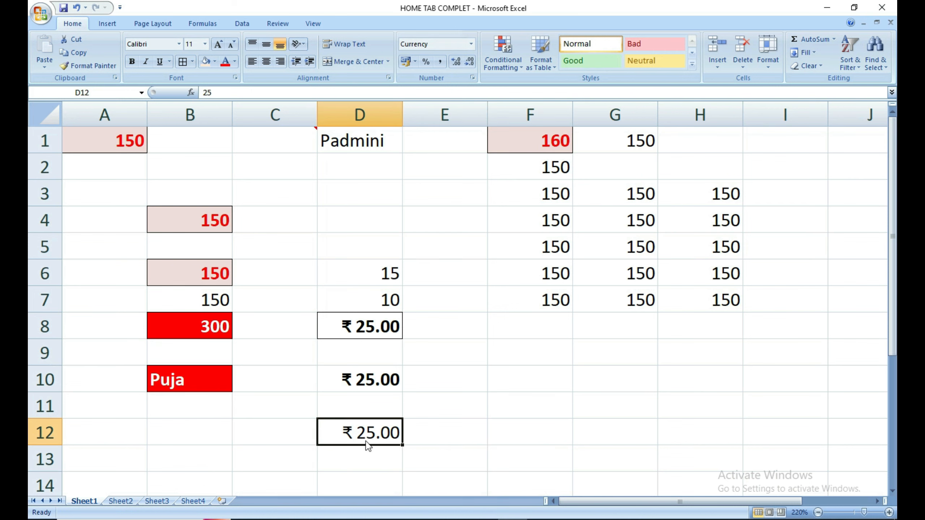
pyautogui.doubleClick(365, 439)
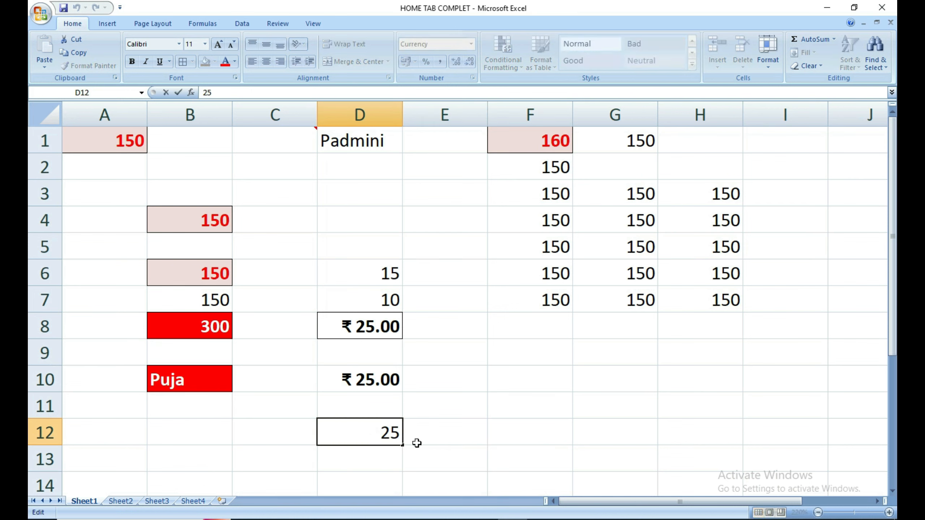
pyautogui.press('Return')
pyautogui.click(366, 440)
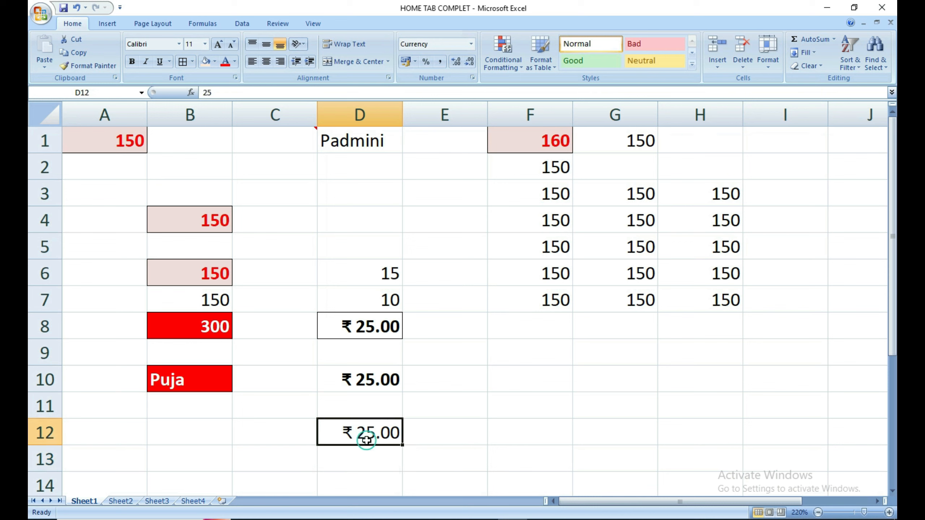
pyautogui.click(535, 407)
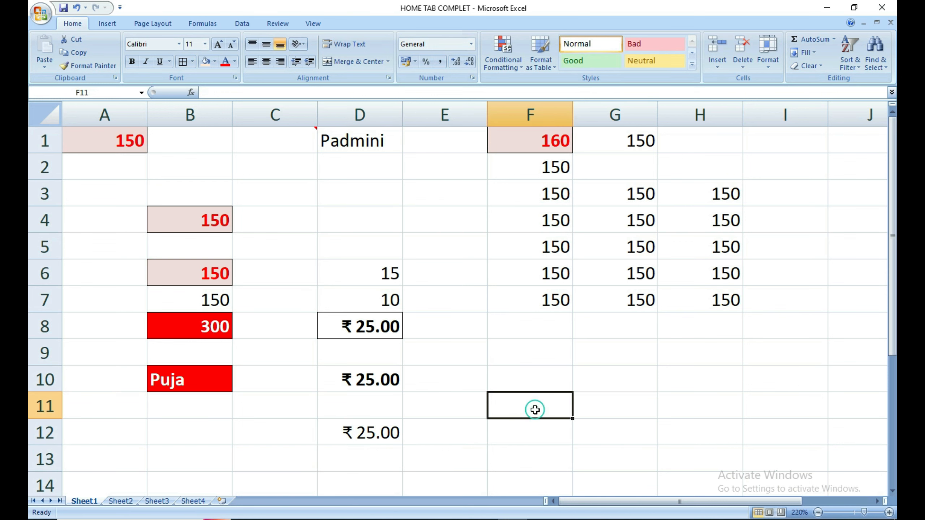
# Enter 100 in F9 and 50 in F10.
pyautogui.click(532, 379)
pyautogui.click(534, 362)
pyautogui.click(537, 381)
pyautogui.click(533, 354)
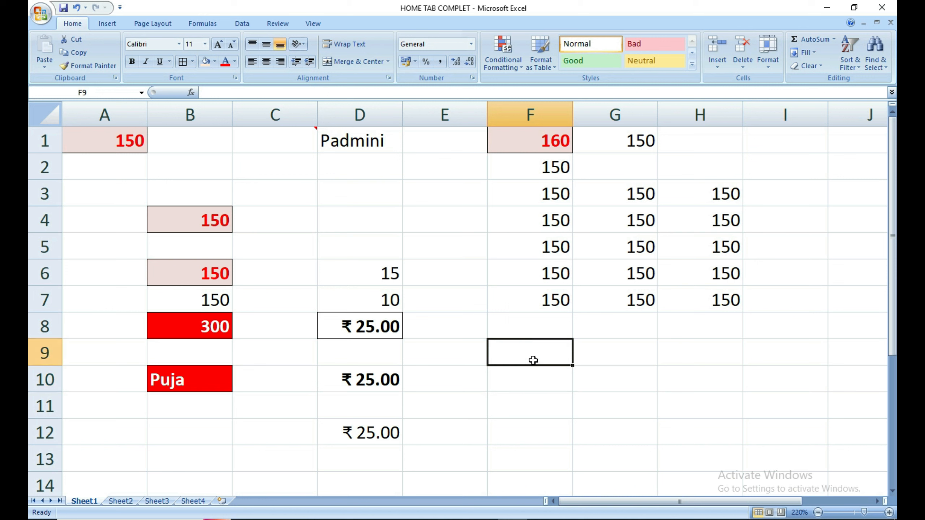
pyautogui.write('100')
pyautogui.press('Return')
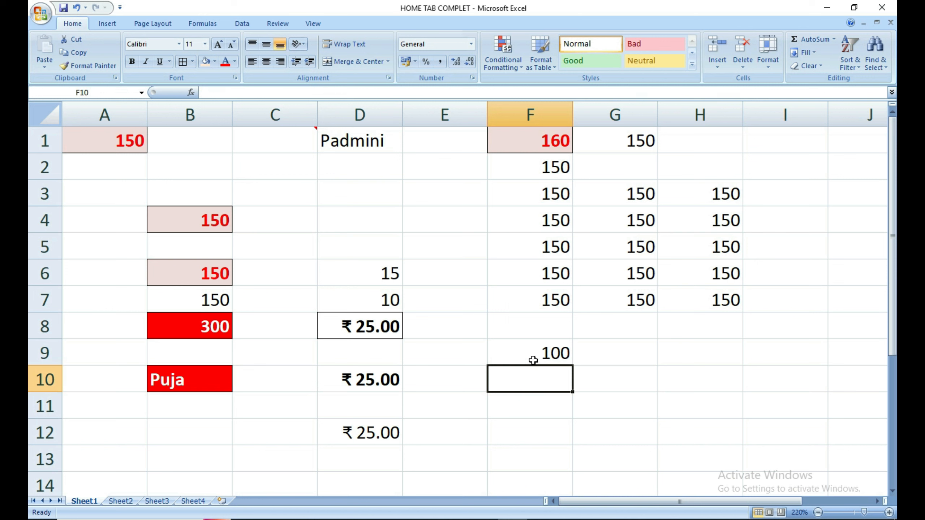
pyautogui.write('50')
pyautogui.press('Return')
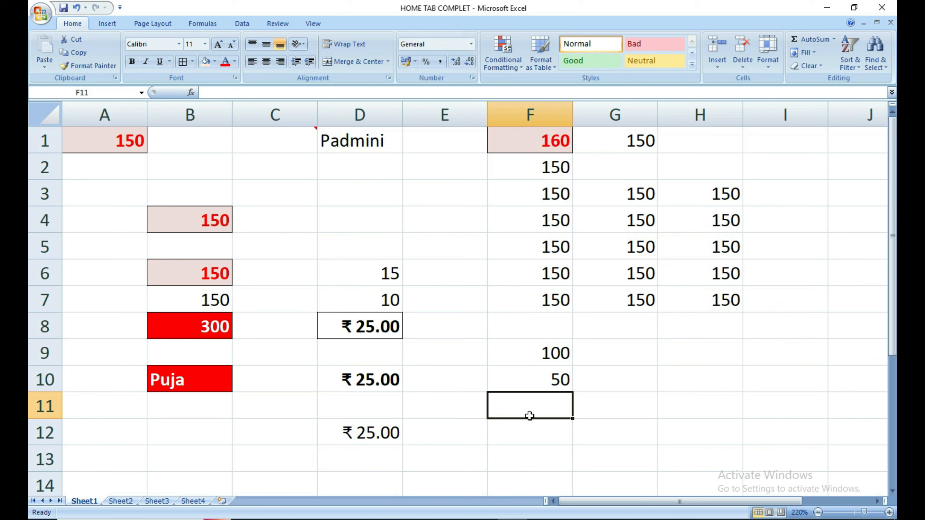
# Total them with =F9+F10 in F11, then delete that 150 total.
pyautogui.write('=')
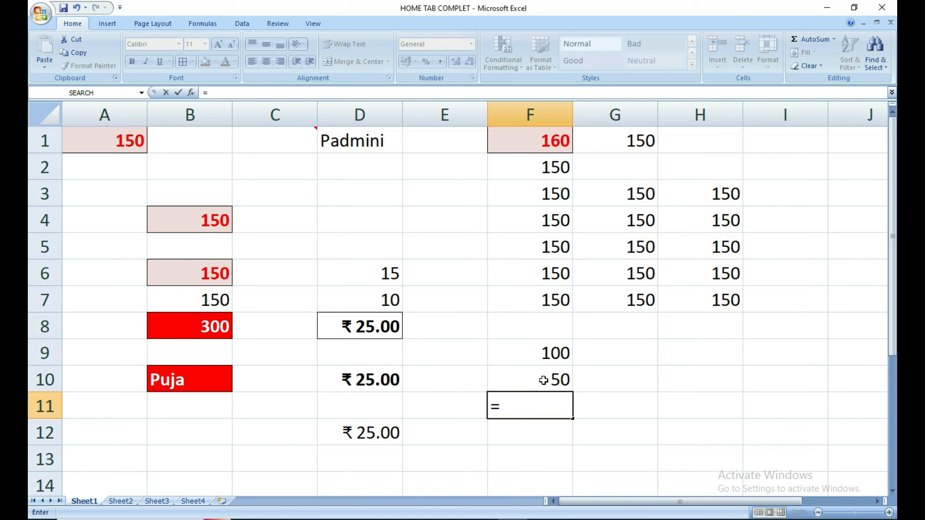
pyautogui.click(534, 353)
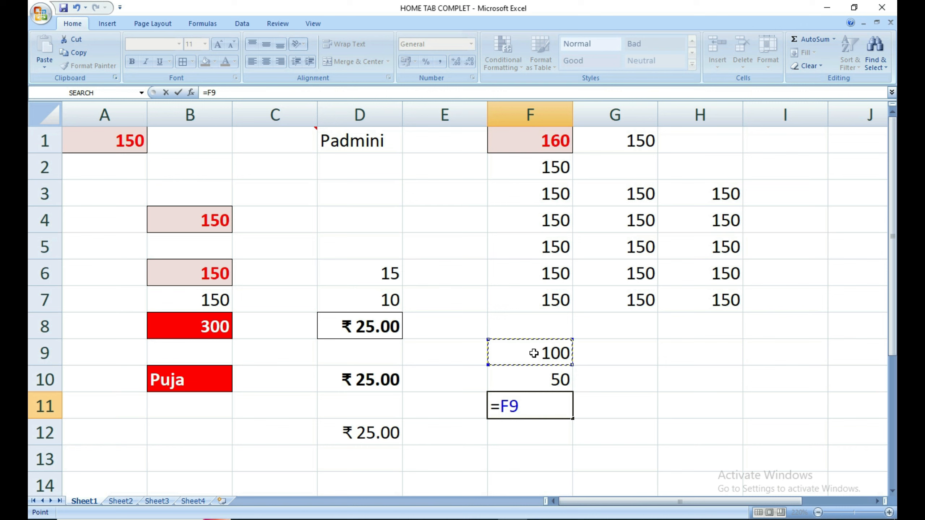
pyautogui.write('+')
pyautogui.click(528, 375)
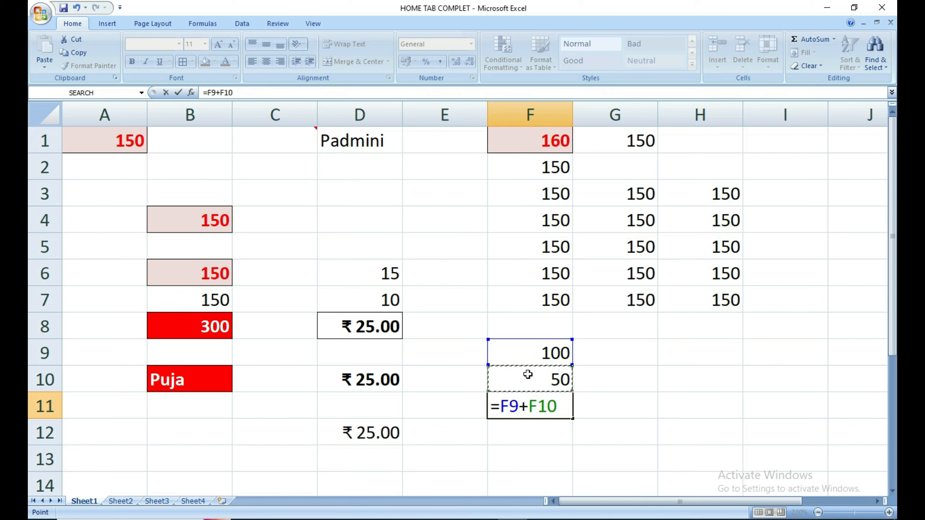
pyautogui.press('Return')
pyautogui.click(531, 405)
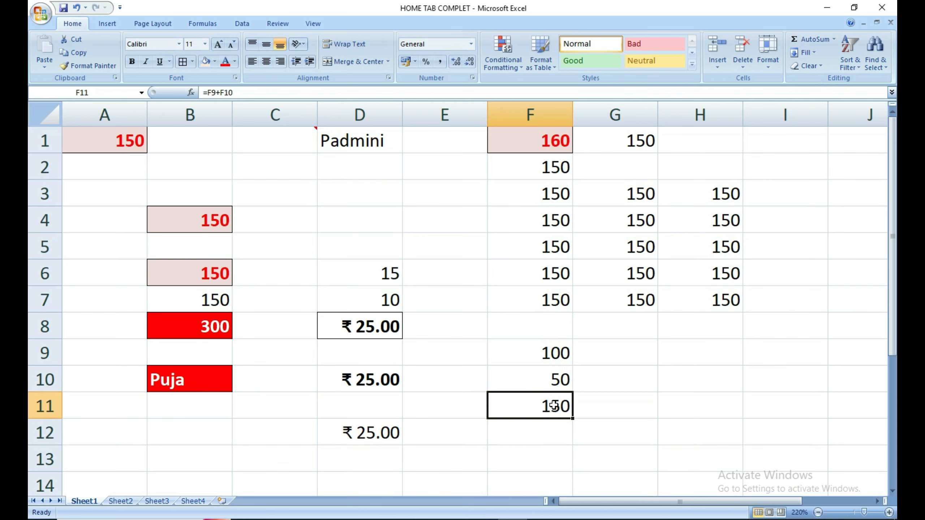
pyautogui.press('Delete')
# Copy F9's 100 and paste it over F10, then undo to restore 50.
pyautogui.click(555, 379)
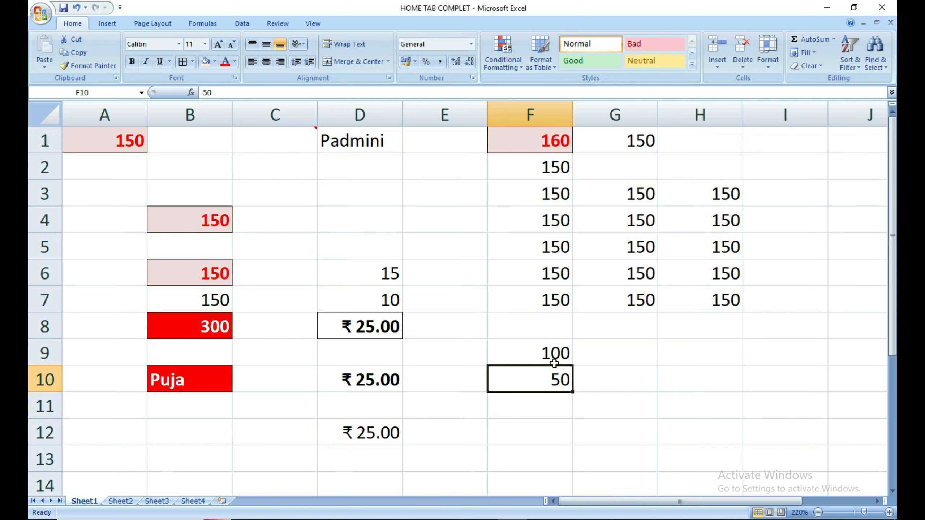
pyautogui.click(559, 406)
pyautogui.click(541, 351)
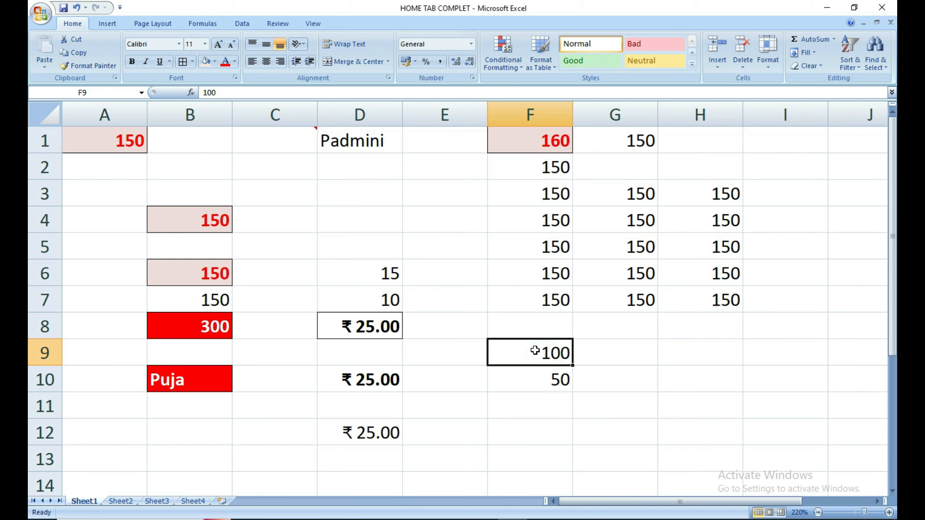
pyautogui.hotkey('ctrl', 'c')
pyautogui.click(535, 378)
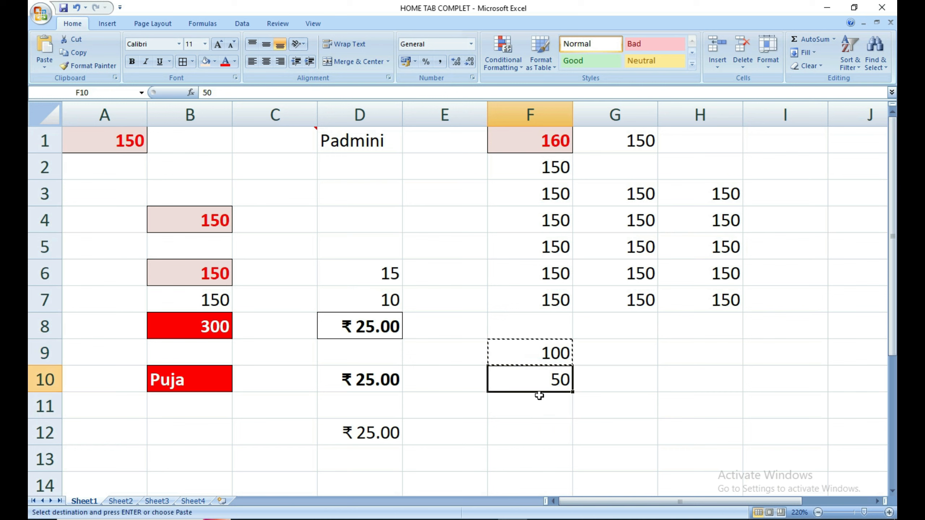
pyautogui.hotkey('ctrl', 'v')
pyautogui.hotkey('ctrl', 'z')
# Paste Special with the Add operation onto F10, making it 150.
pyautogui.hotkey('ctrl', 'alt', 'v')
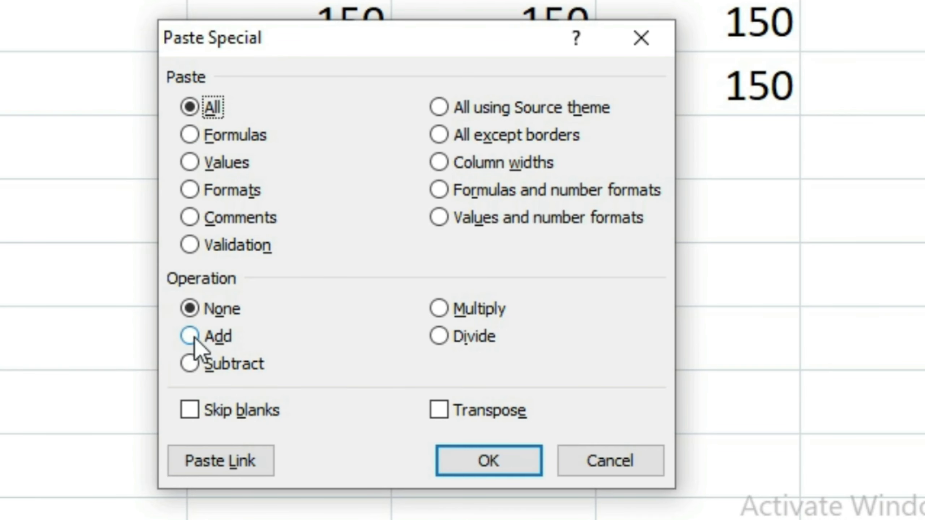
pyautogui.click(190, 335)
pyautogui.click(473, 460)
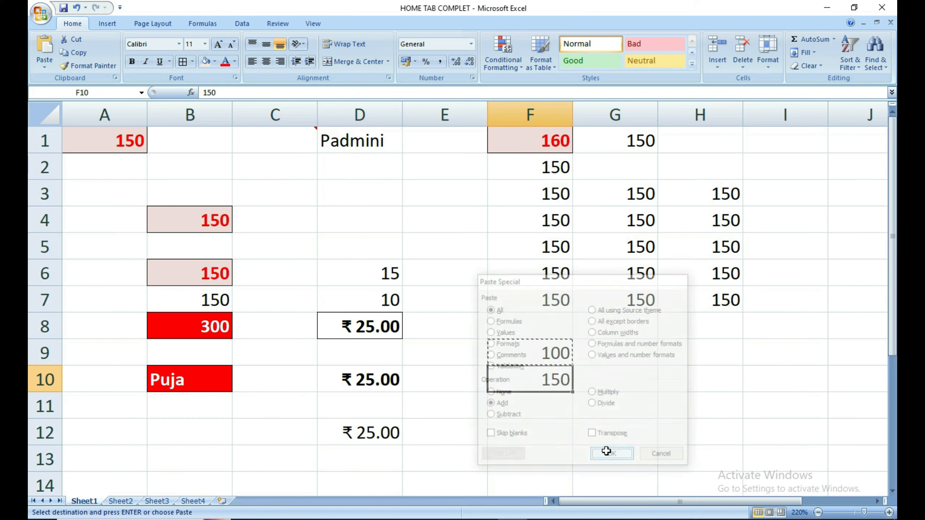
pyautogui.click(581, 404)
pyautogui.click(550, 384)
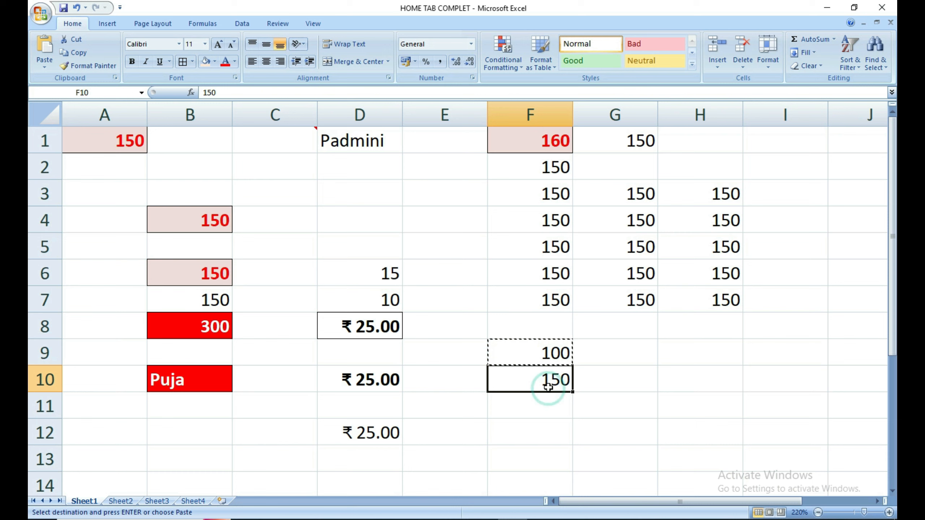
# Enter 5 in H9 and 3 in H10.
pyautogui.click(552, 427)
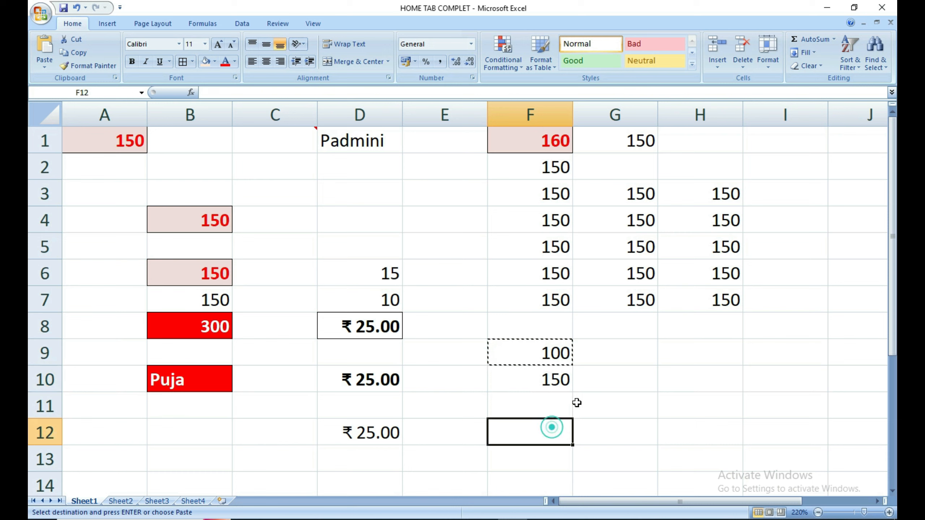
pyautogui.click(677, 357)
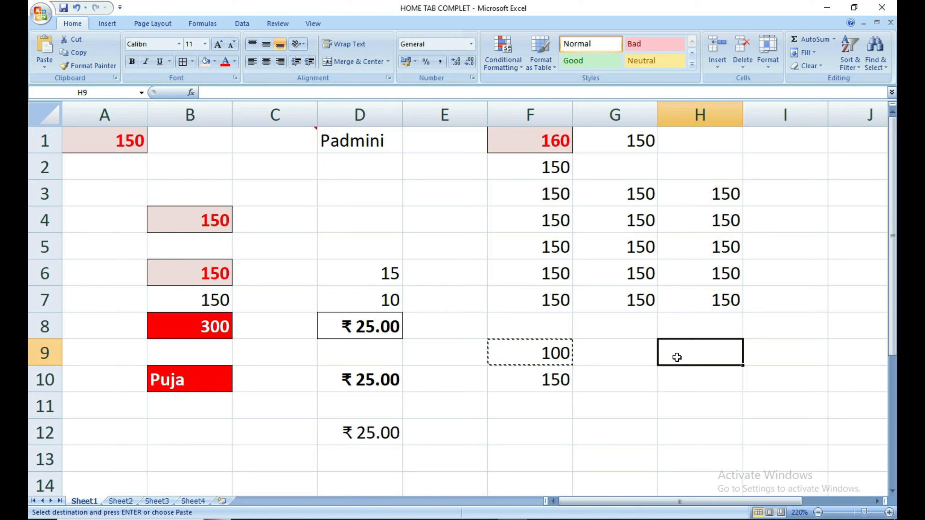
pyautogui.write('5')
pyautogui.click(698, 374)
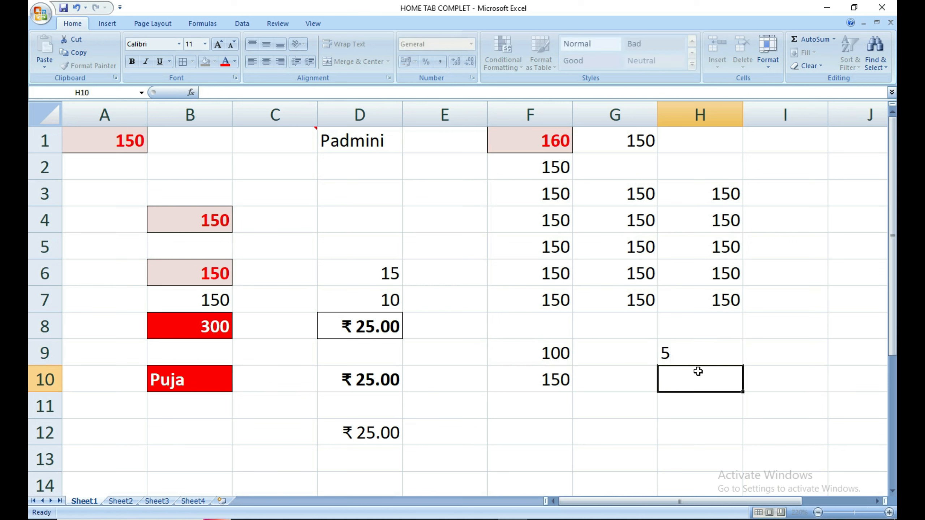
pyautogui.write('3')
pyautogui.click(607, 426)
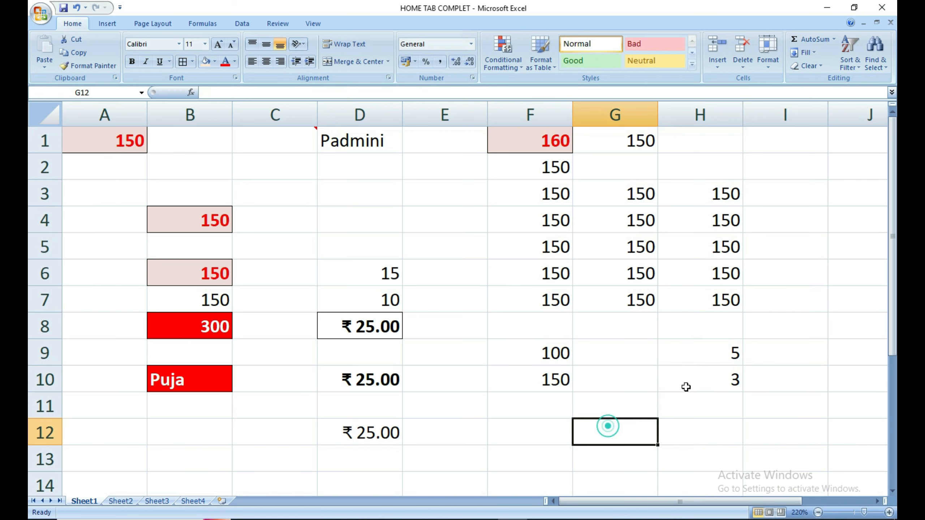
# Multiply them with =H9*H10 in H11, then delete that product.
pyautogui.click(722, 363)
pyautogui.click(705, 413)
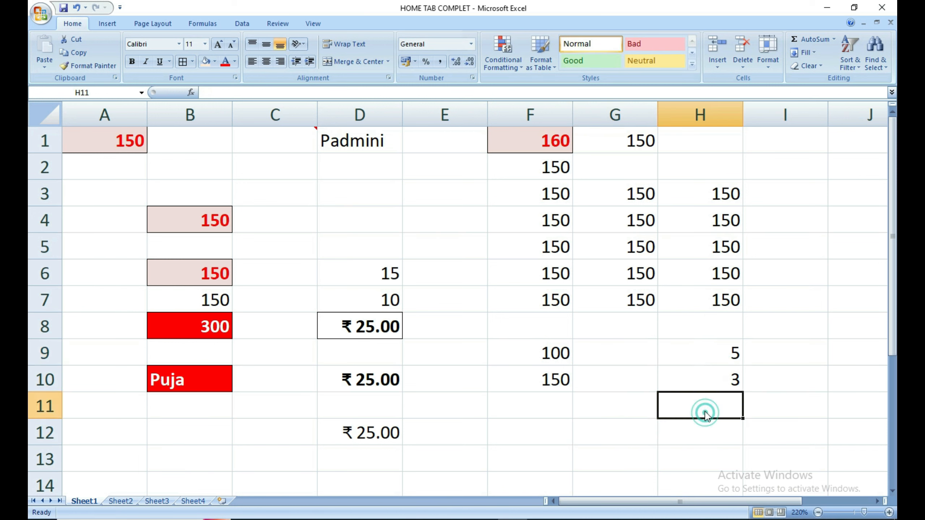
pyautogui.write('=')
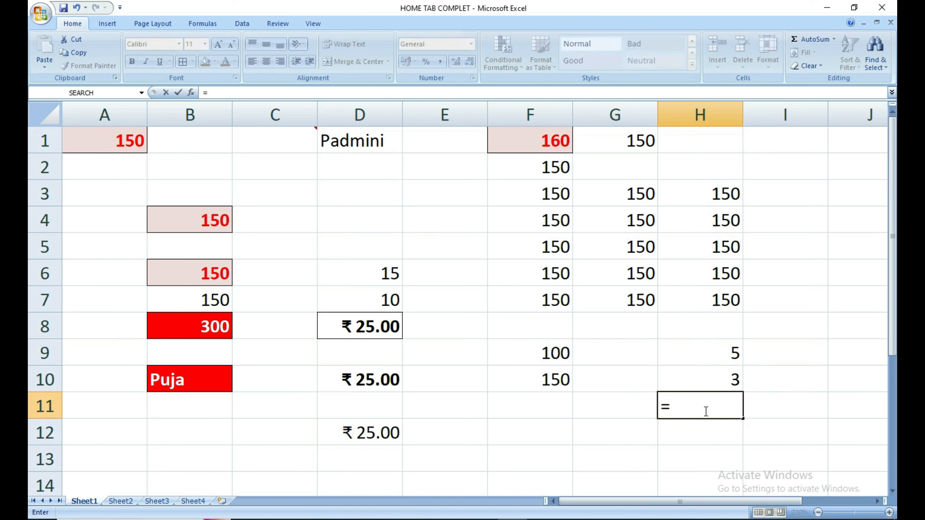
pyautogui.click(707, 353)
pyautogui.write('*')
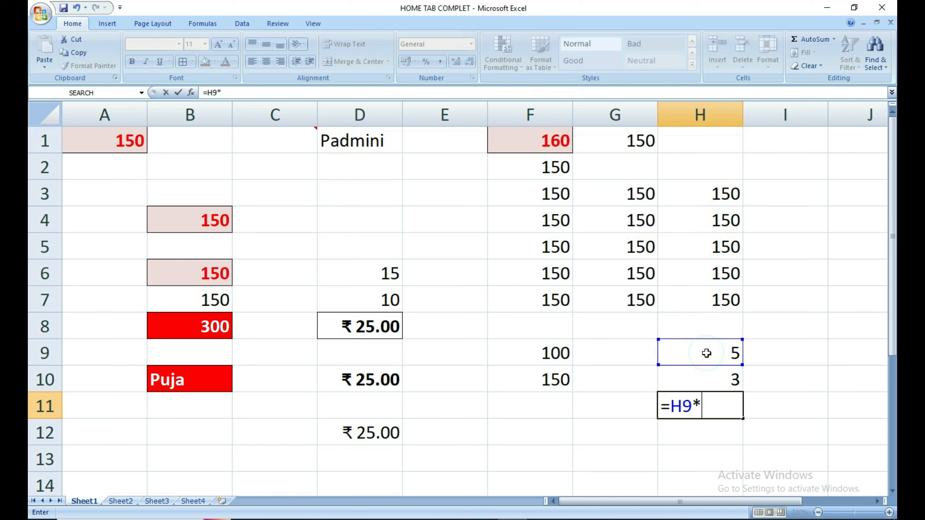
pyautogui.click(706, 372)
pyautogui.press('Return')
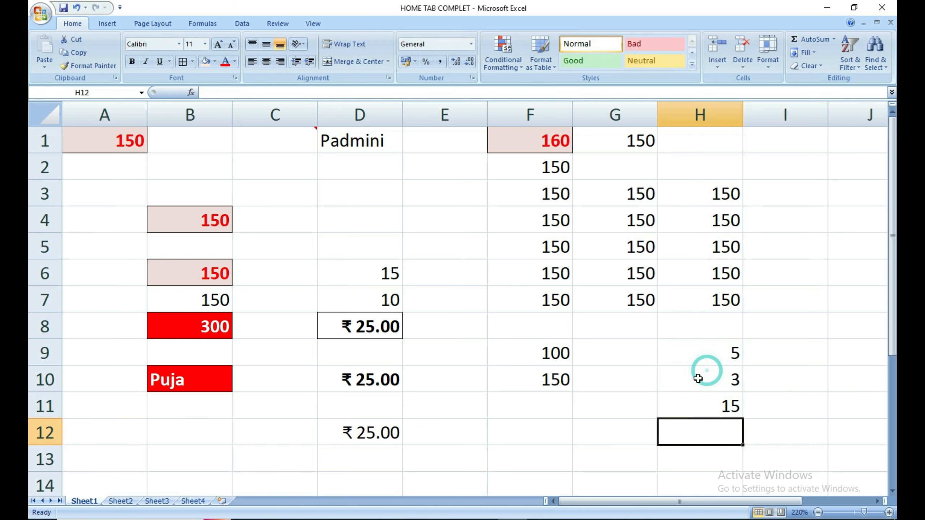
pyautogui.click(688, 413)
pyautogui.press('Delete')
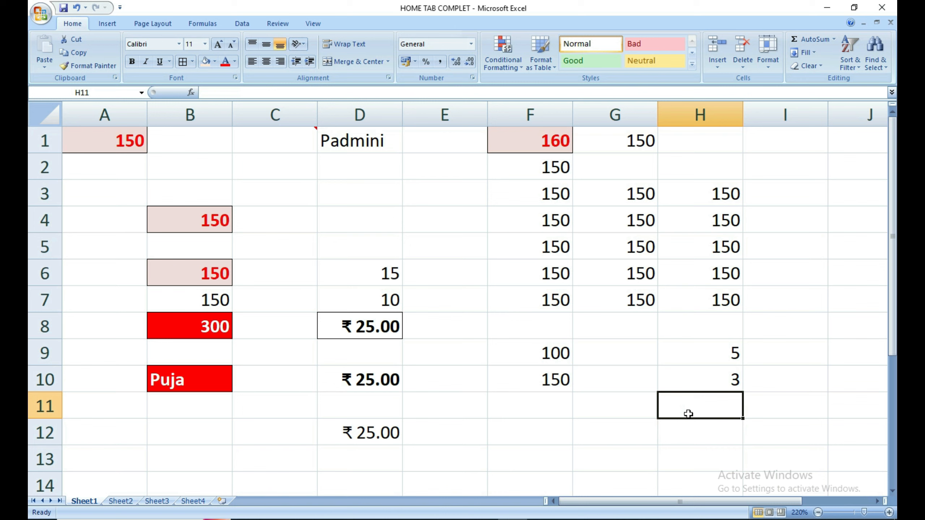
# Copy H9's 5 and Paste Special Multiply onto H10, making it 15.
pyautogui.click(707, 378)
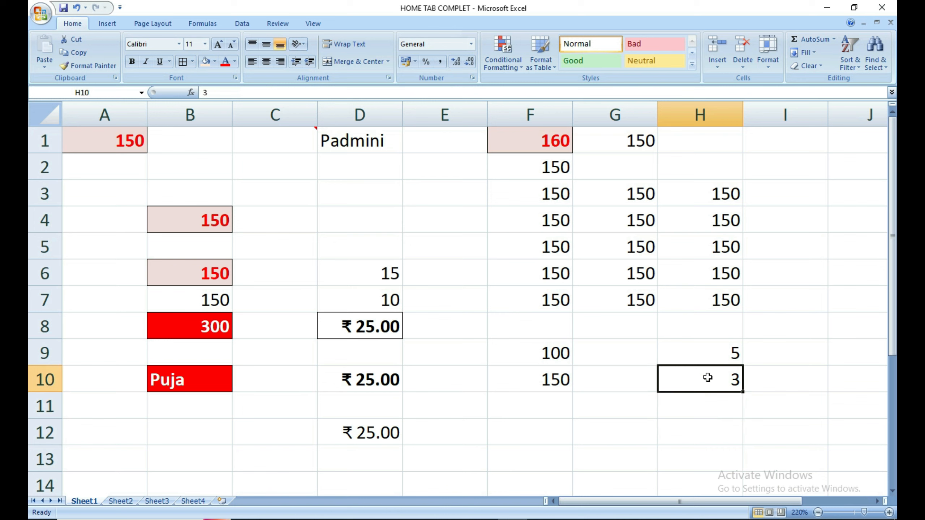
pyautogui.click(705, 355)
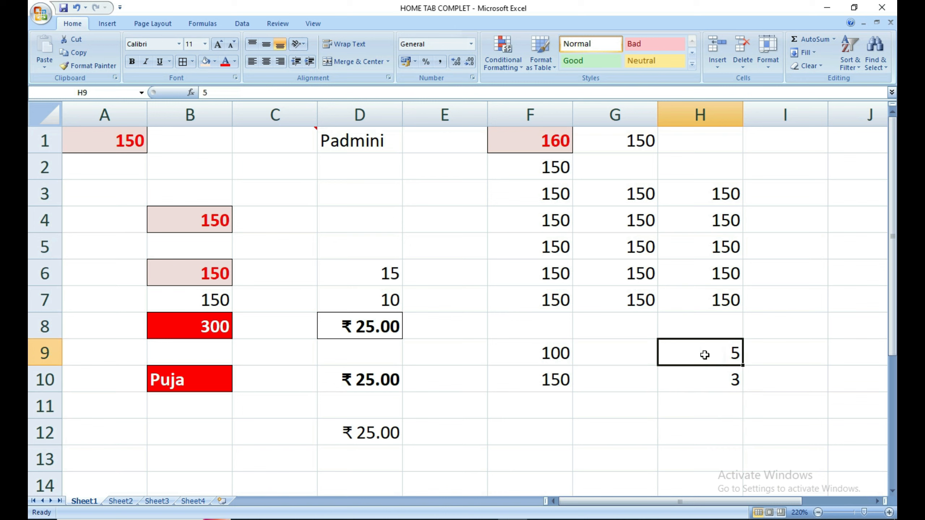
pyautogui.hotkey('ctrl', 'c')
pyautogui.click(719, 376)
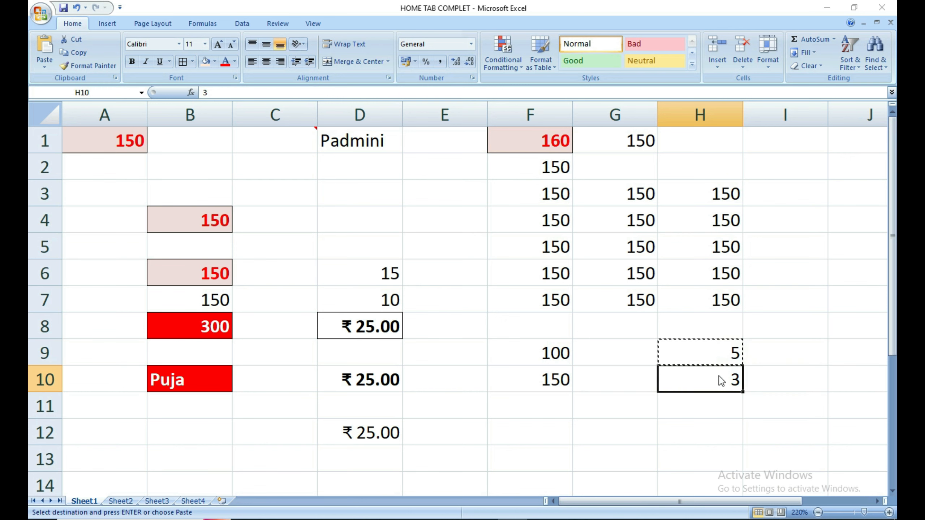
pyautogui.hotkey('ctrl', 'alt', 'v')
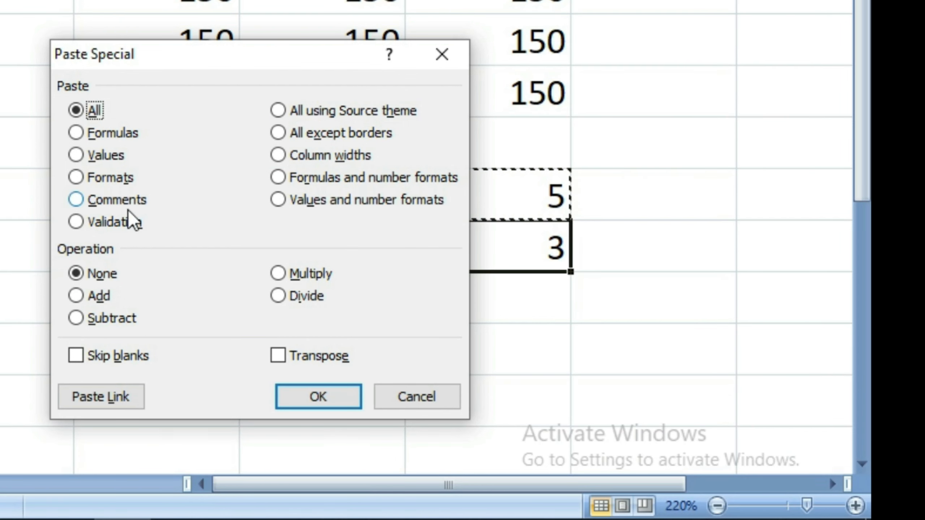
pyautogui.click(305, 274)
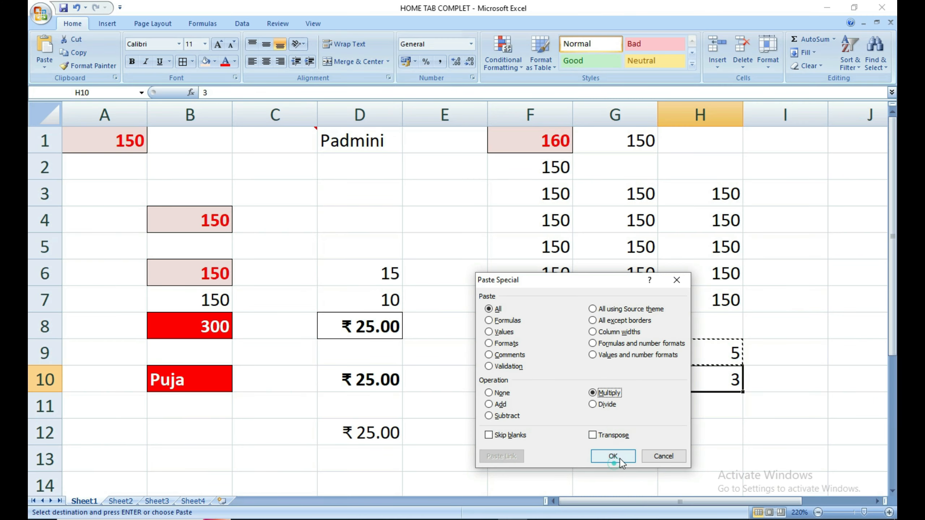
pyautogui.click(318, 397)
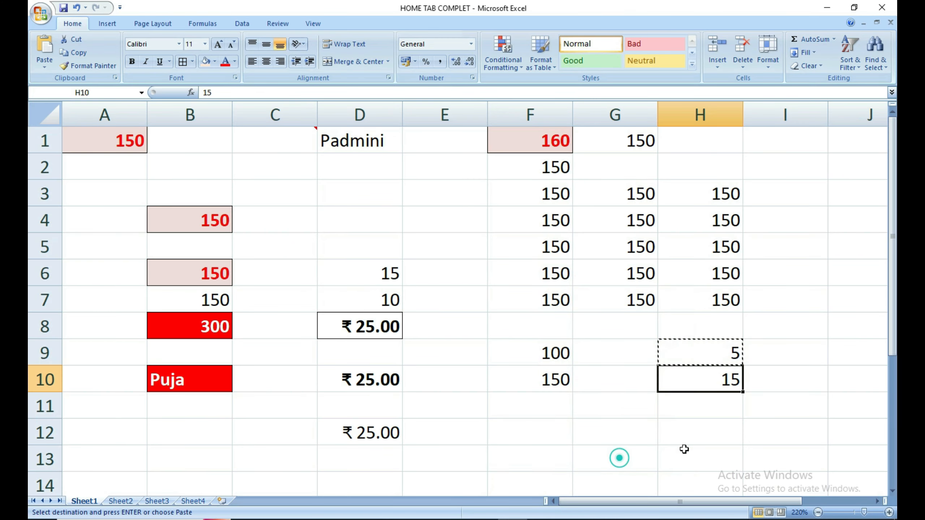
# Copy the 15 in H10.
pyautogui.click(702, 412)
pyautogui.click(667, 376)
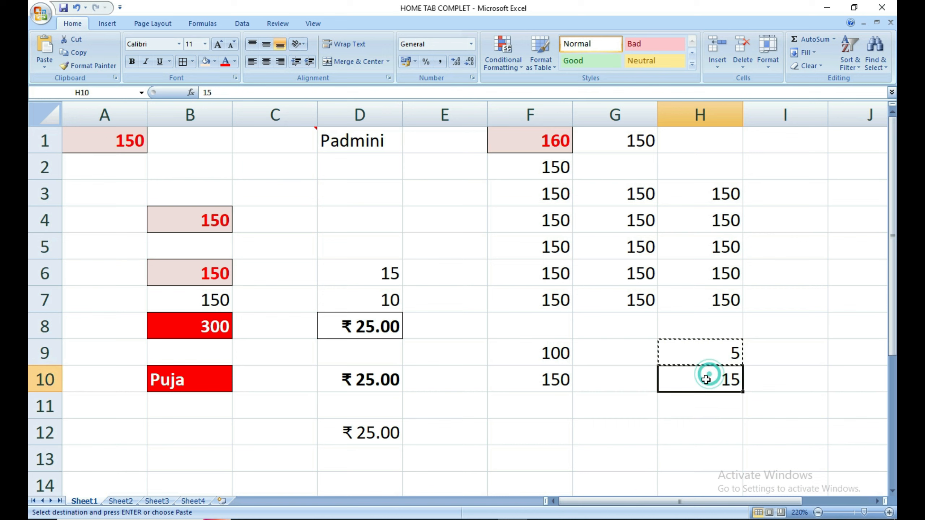
pyautogui.click(708, 380)
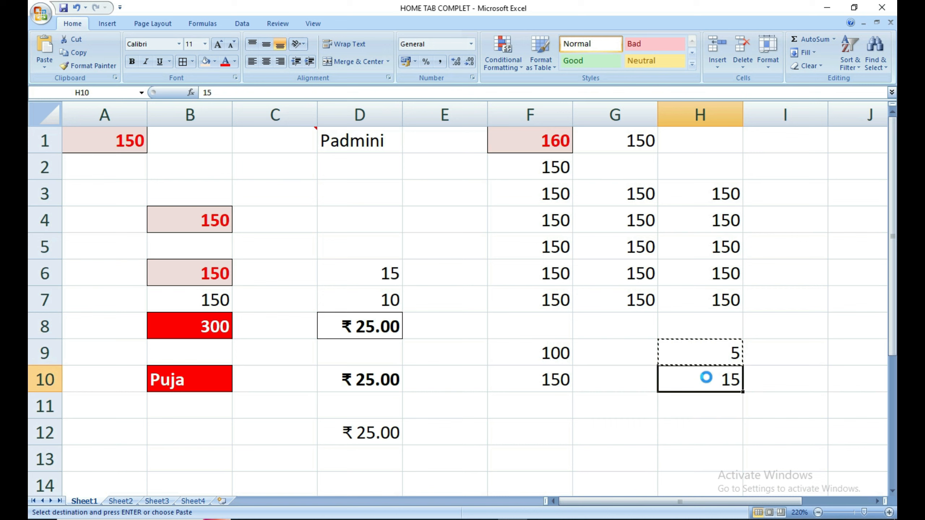
pyautogui.hotkey('ctrl', 'c')
# Paste Special Subtract the copied 15 onto H9, turning its 5 into -10.
pyautogui.click(716, 415)
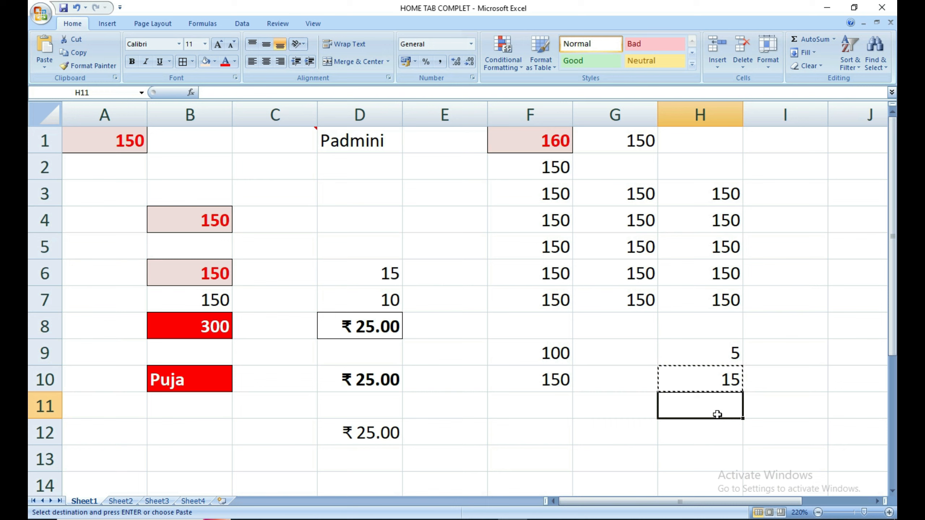
pyautogui.click(724, 352)
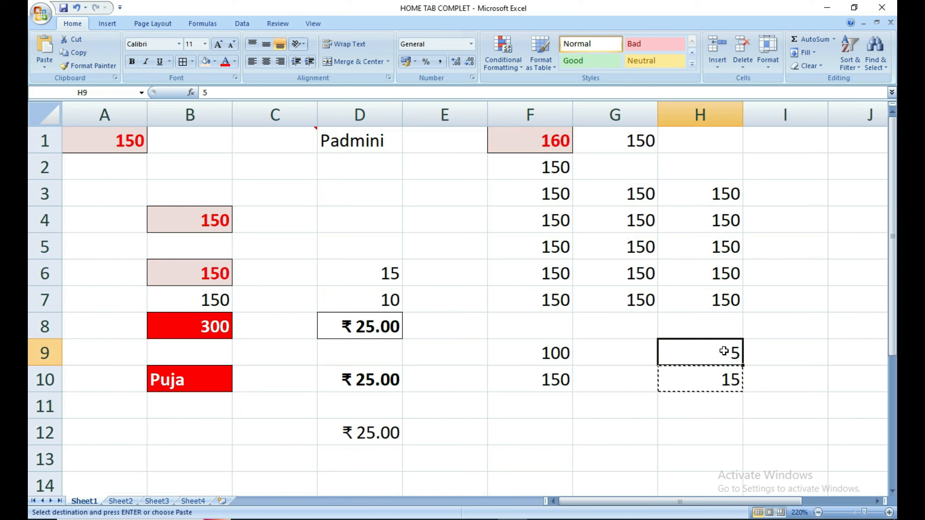
pyautogui.hotkey('ctrl', 'alt', 'v')
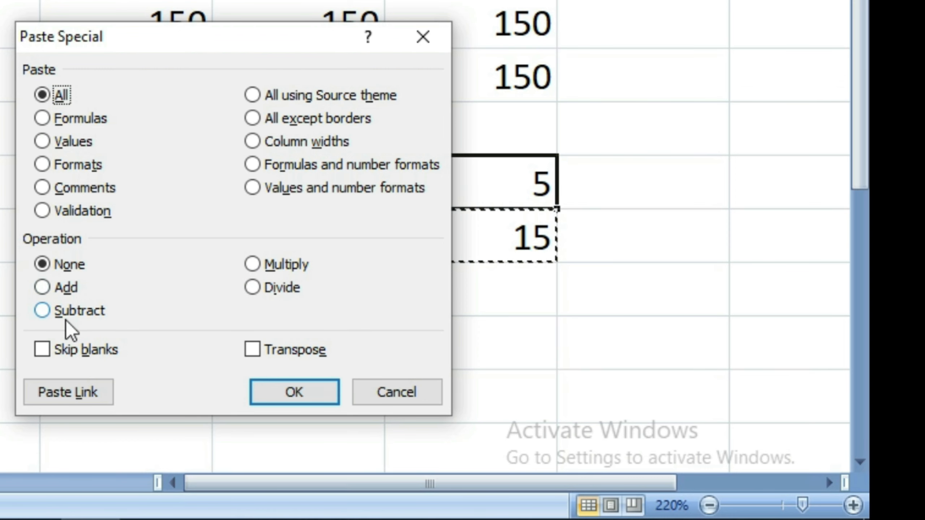
pyautogui.click(499, 417)
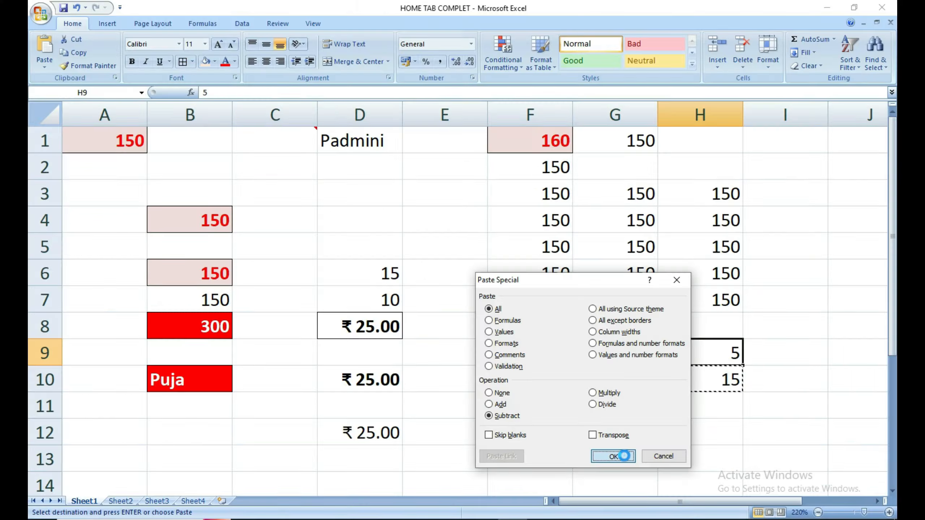
pyautogui.click(294, 392)
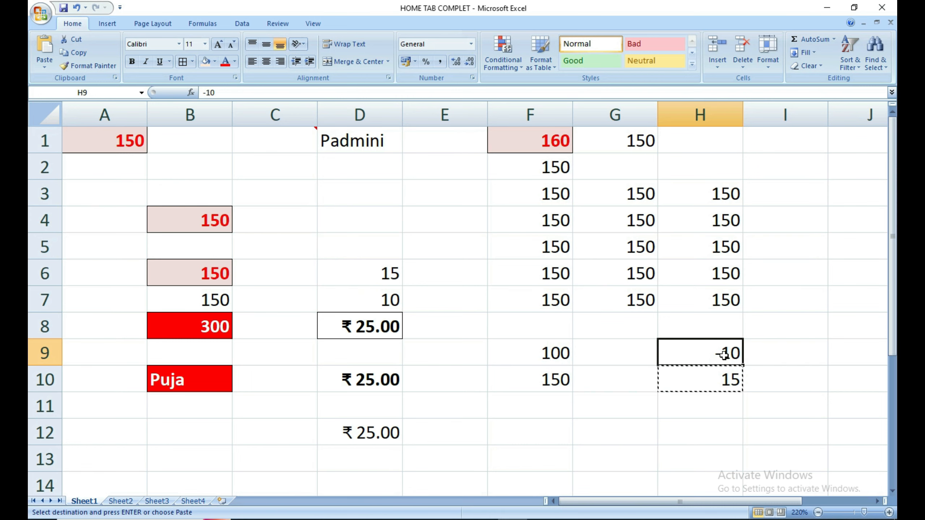
# Paste Special Divide the copied 15 into H9 for -0.66667, then select H9:H11.
pyautogui.hotkey('ctrl', 'alt', 'v')
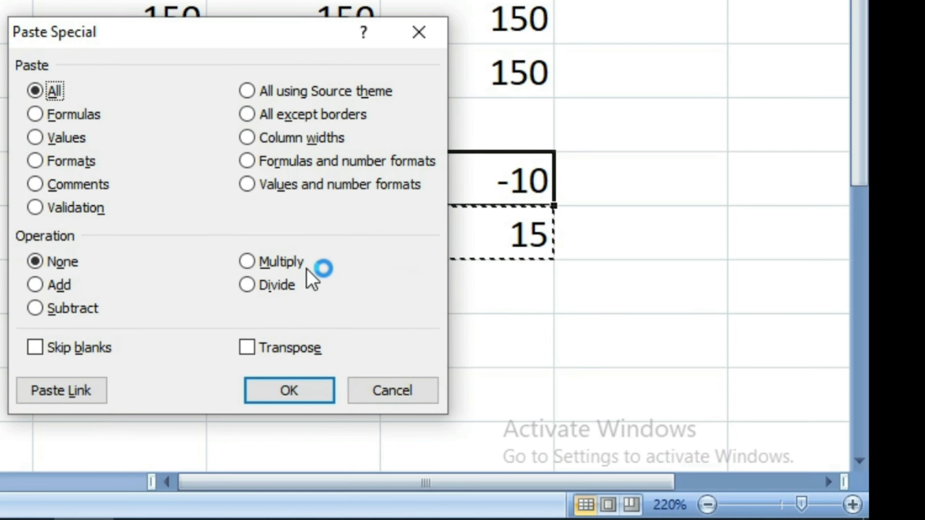
pyautogui.click(602, 403)
pyautogui.click(294, 386)
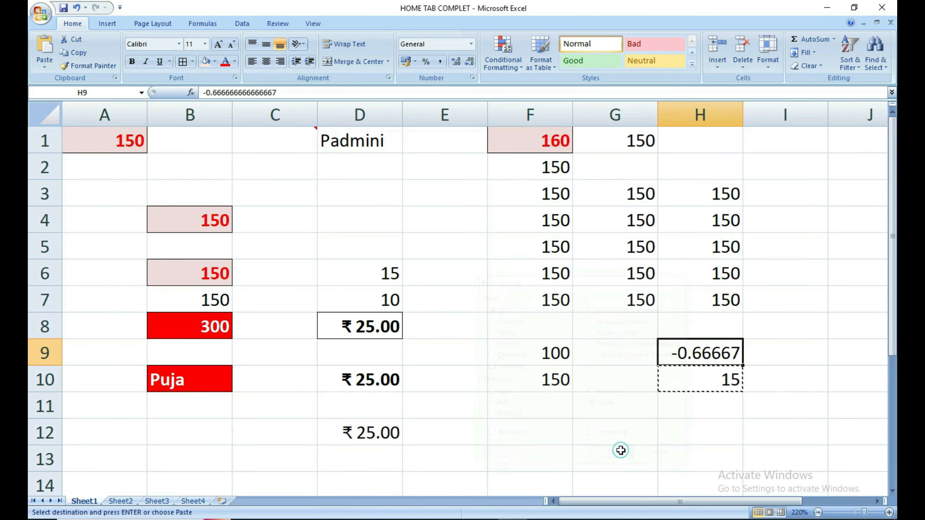
pyautogui.click(718, 411)
pyautogui.click(716, 352)
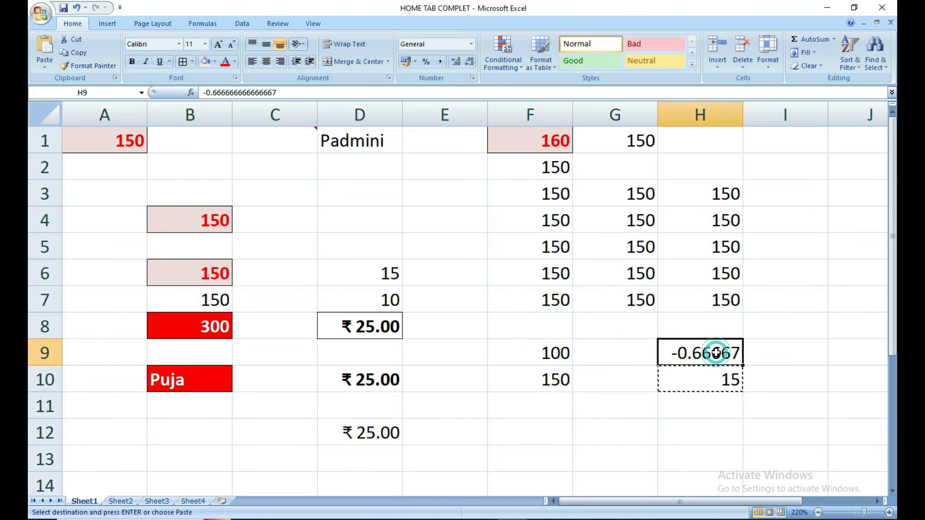
pyautogui.moveTo(660, 355); pyautogui.dragTo(722, 405)
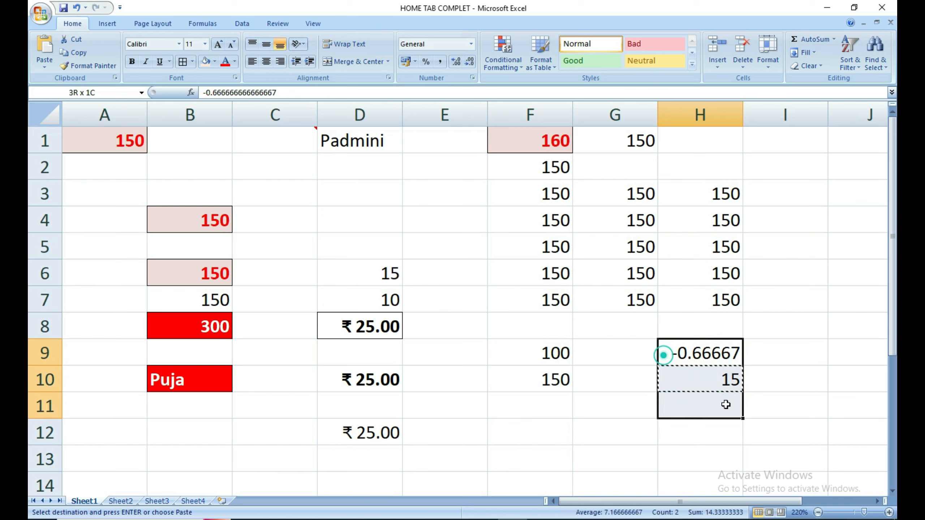
# Apply Clear All to H9:H11, emptying the test values.
pyautogui.click(809, 66)
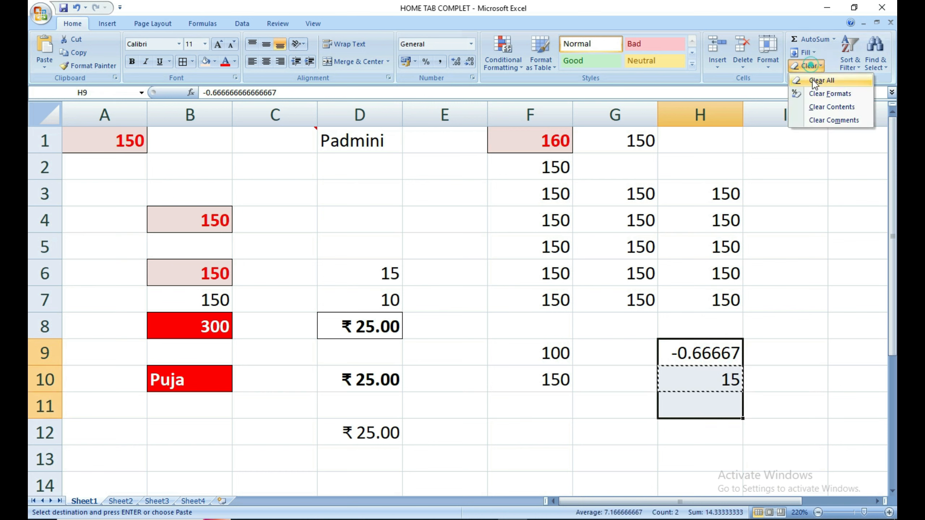
pyautogui.click(814, 83)
pyautogui.click(755, 351)
pyautogui.click(677, 349)
pyautogui.click(677, 367)
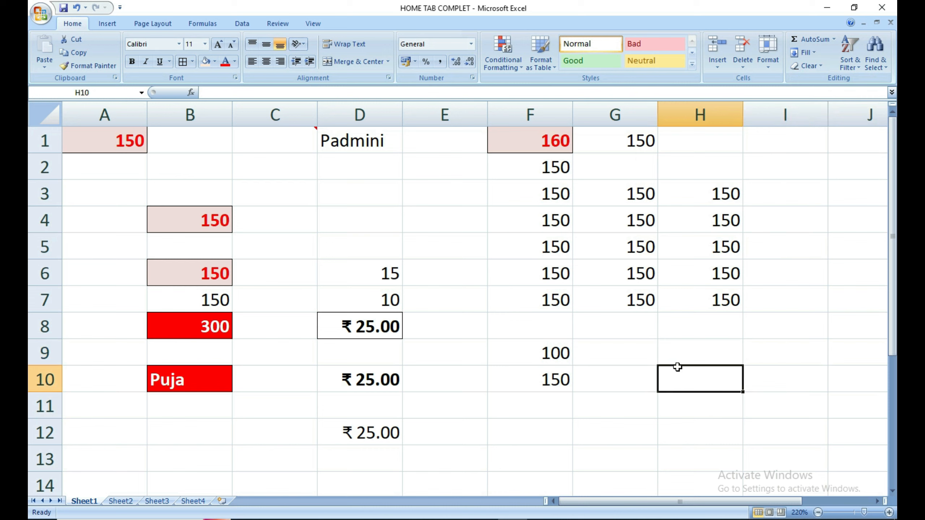
pyautogui.click(690, 361)
pyautogui.click(746, 358)
pyautogui.click(739, 360)
pyautogui.click(756, 360)
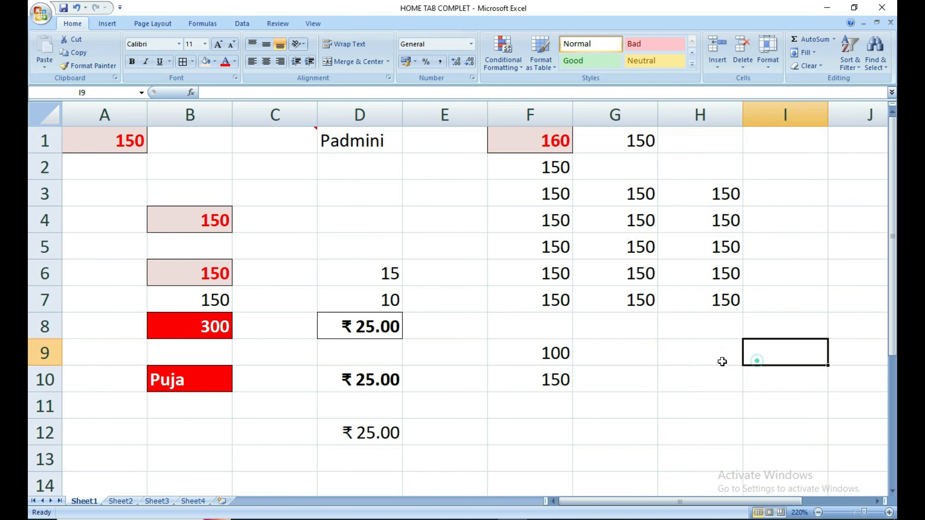
pyautogui.click(721, 359)
pyautogui.click(559, 375)
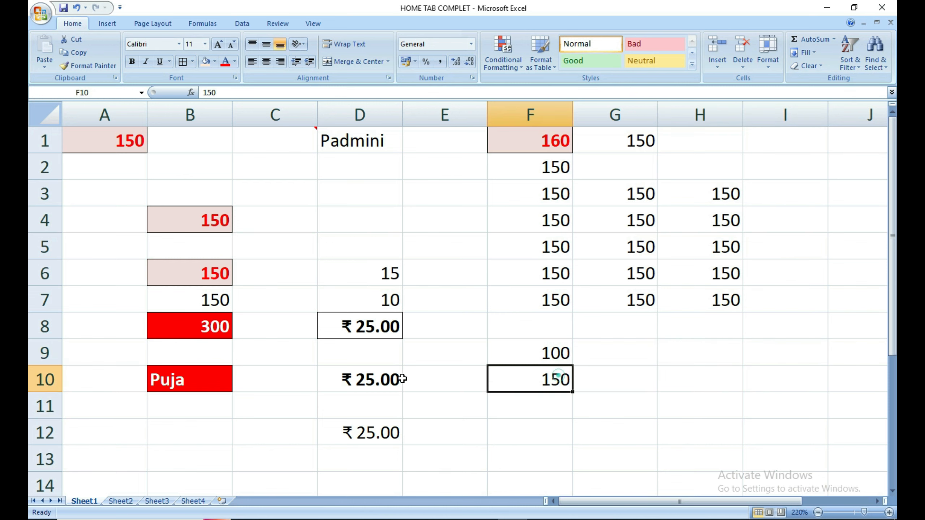
# Copy the D8 total, open Paste Special on H9 with Alt+H+V+S, then cancel.
pyautogui.click(369, 343)
pyautogui.click(369, 333)
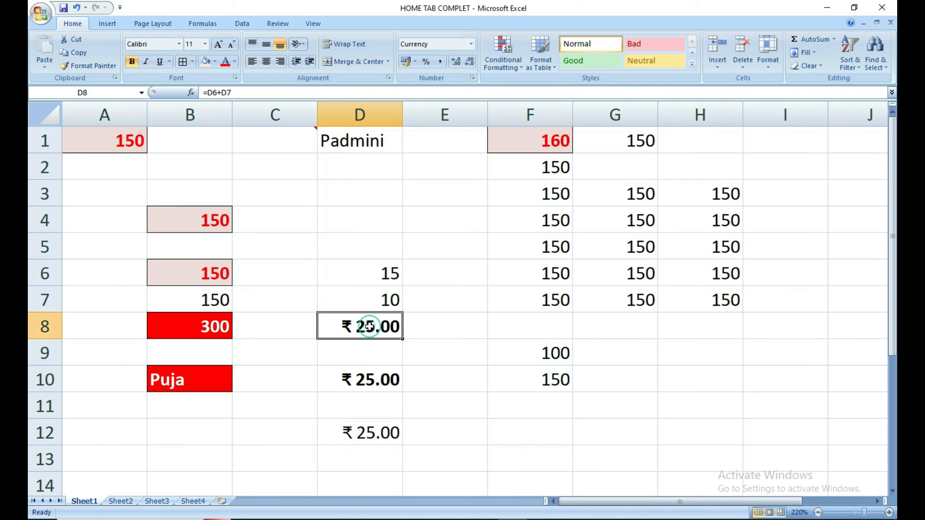
pyautogui.hotkey('ctrl', 'c')
pyautogui.click(660, 352)
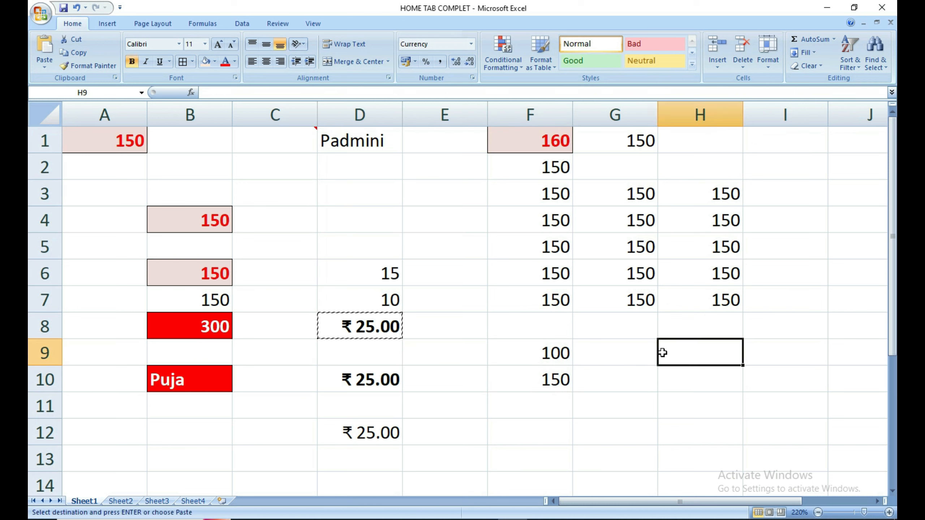
pyautogui.press('alt')
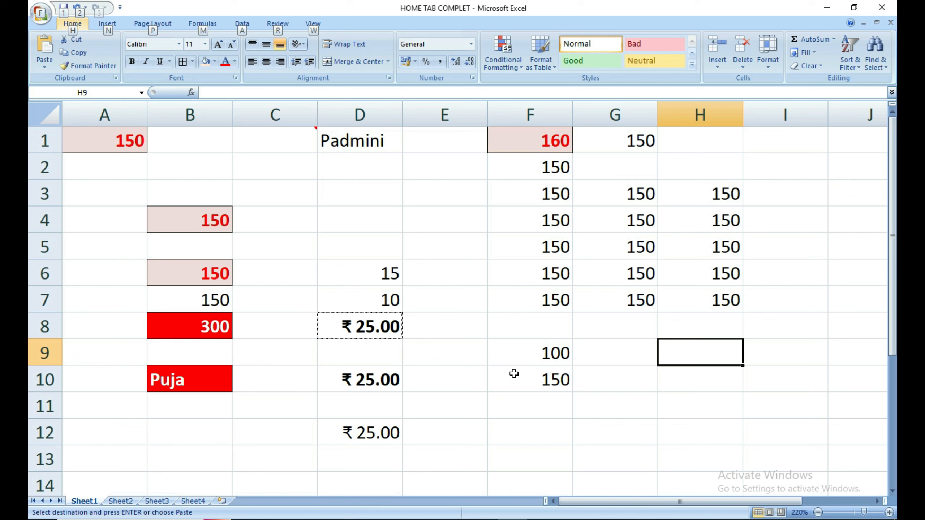
pyautogui.press('h')
pyautogui.press('v')
pyautogui.press('s')
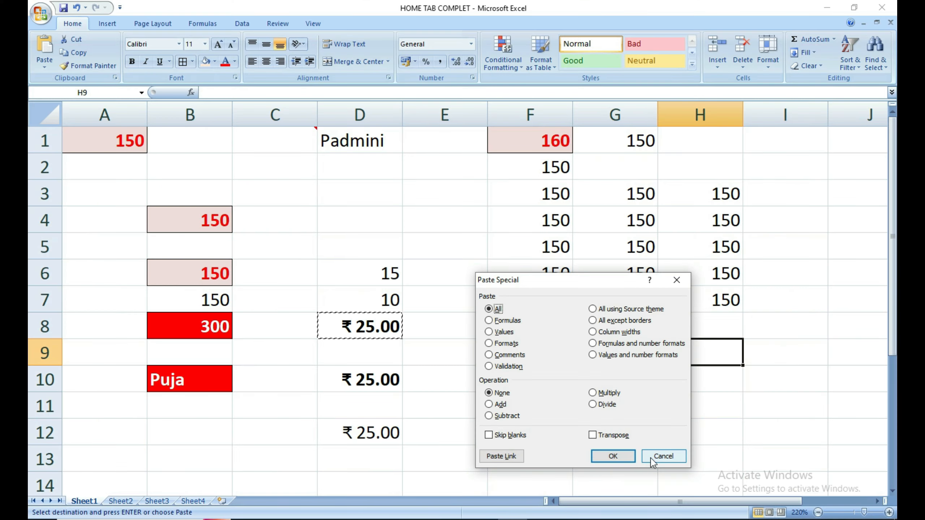
pyautogui.click(553, 468)
pyautogui.click(282, 375)
# Delete the values in F9:F10 and the 150s in the G3:H7 block.
pyautogui.moveTo(538, 352); pyautogui.dragTo(543, 378)
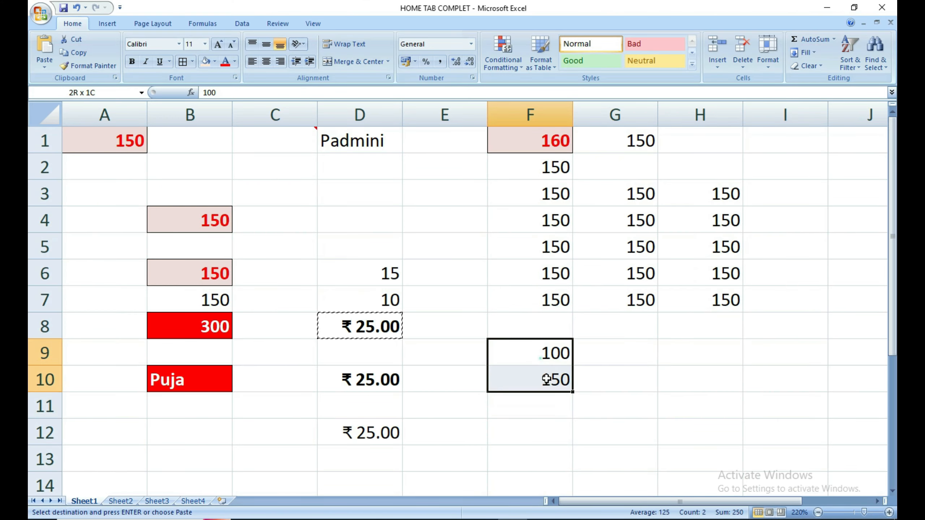
pyautogui.press('Delete')
pyautogui.moveTo(638, 188); pyautogui.dragTo(754, 295)
pyautogui.press('Delete')
pyautogui.click(543, 165)
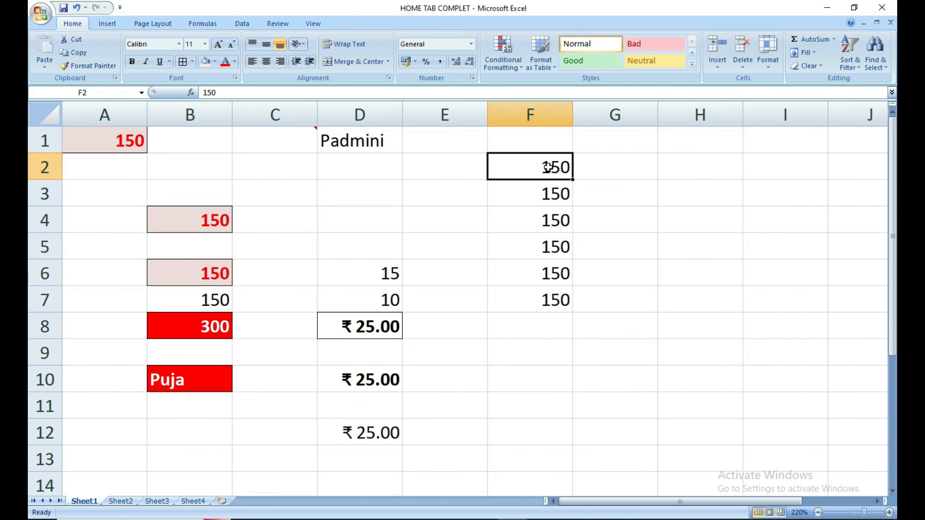
pyautogui.click(543, 188)
pyautogui.click(543, 209)
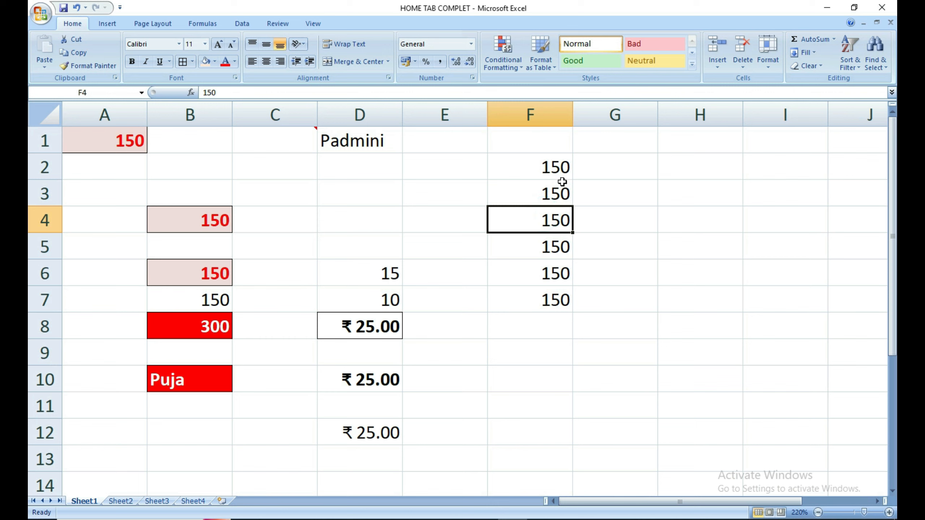
pyautogui.moveTo(559, 174); pyautogui.dragTo(547, 299)
pyautogui.click(565, 298)
# Move the 150s from F3, F5, F7 into column G and change them to 100, 130, 120.
pyautogui.click(553, 197)
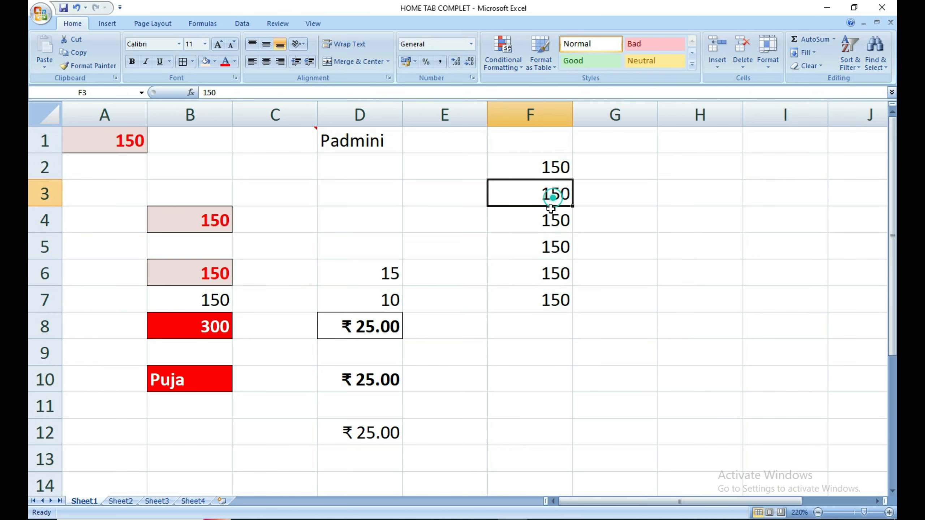
pyautogui.moveTo(550, 205); pyautogui.dragTo(614, 197)
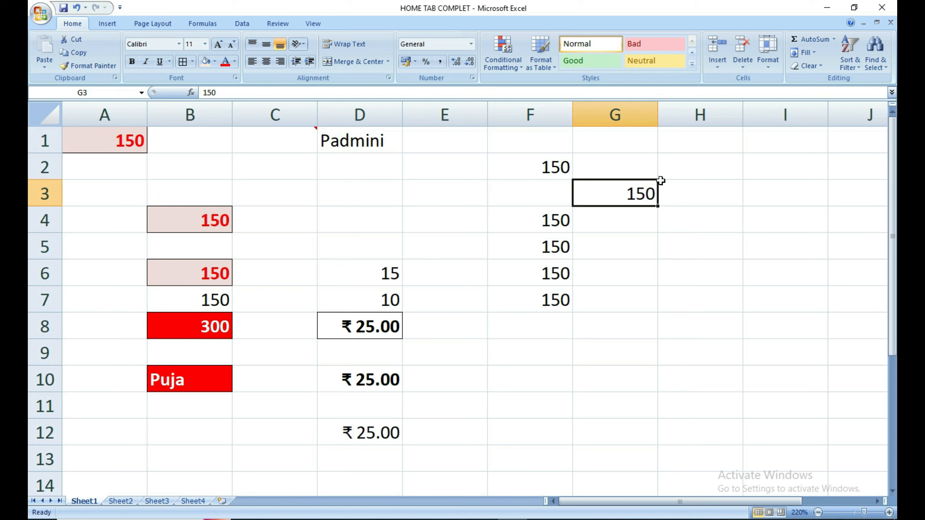
pyautogui.write('10')
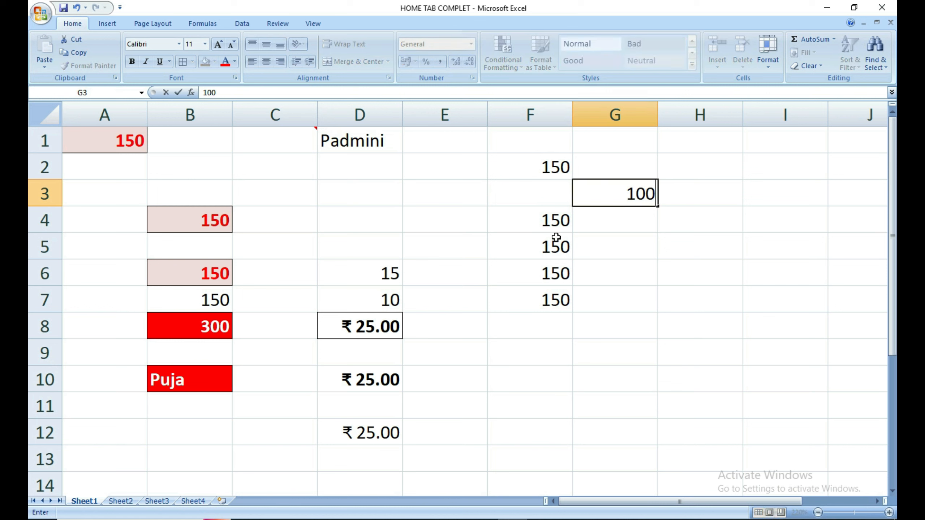
pyautogui.click(556, 237)
pyautogui.moveTo(555, 260); pyautogui.dragTo(625, 272)
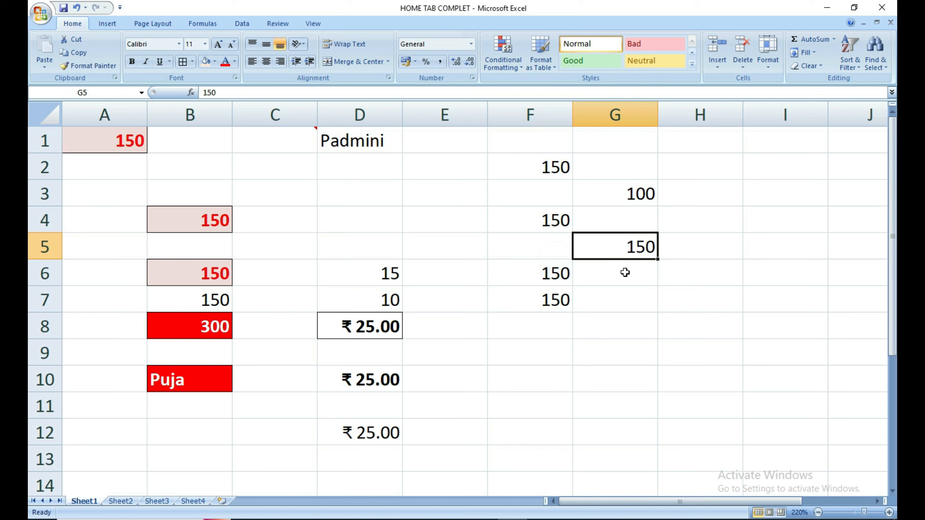
pyautogui.write('1')
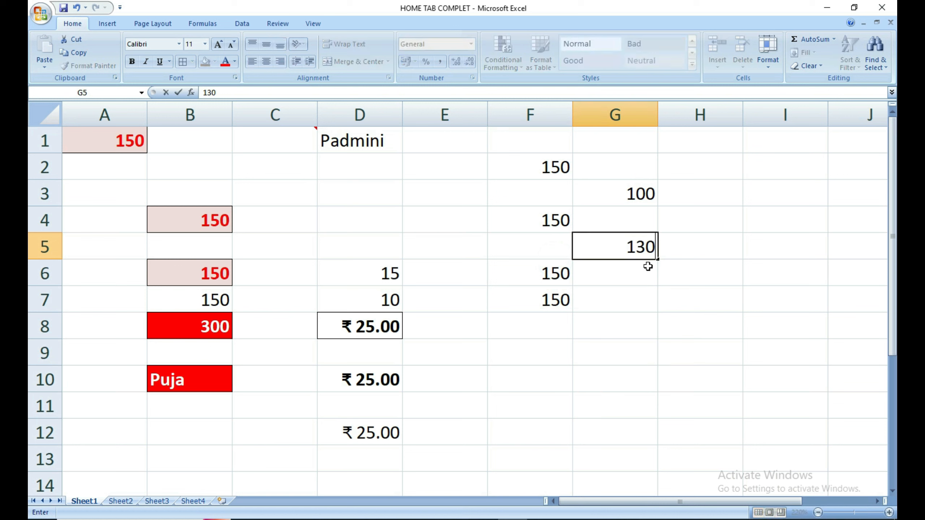
pyautogui.click(524, 303)
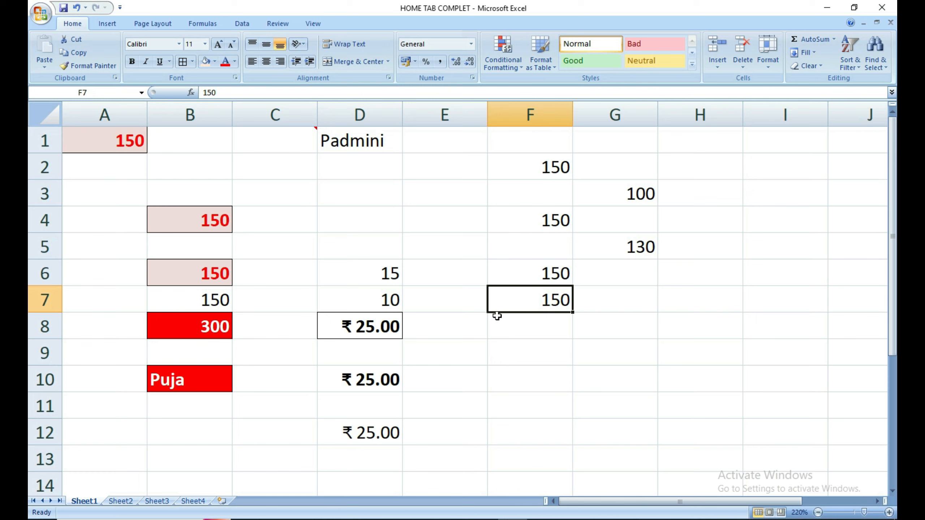
pyautogui.moveTo(504, 314); pyautogui.dragTo(593, 302)
pyautogui.write('120')
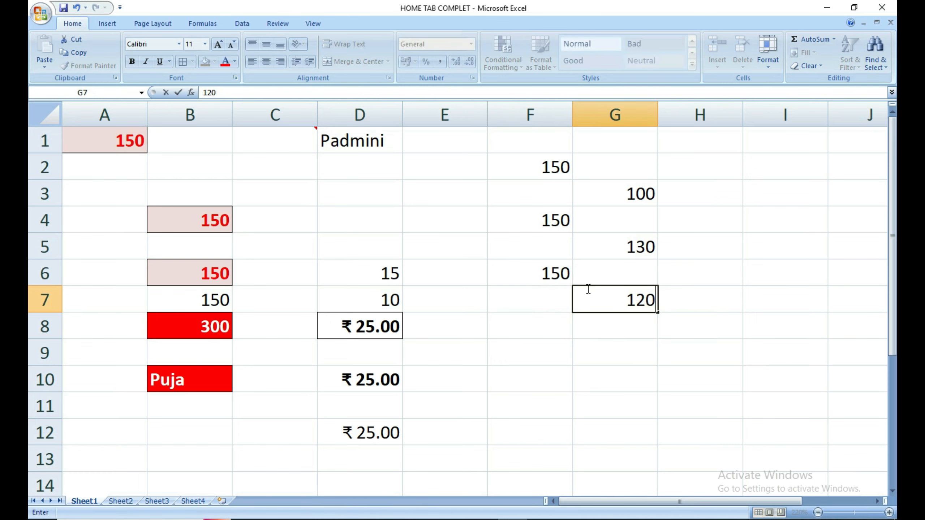
pyautogui.click(619, 352)
pyautogui.click(648, 405)
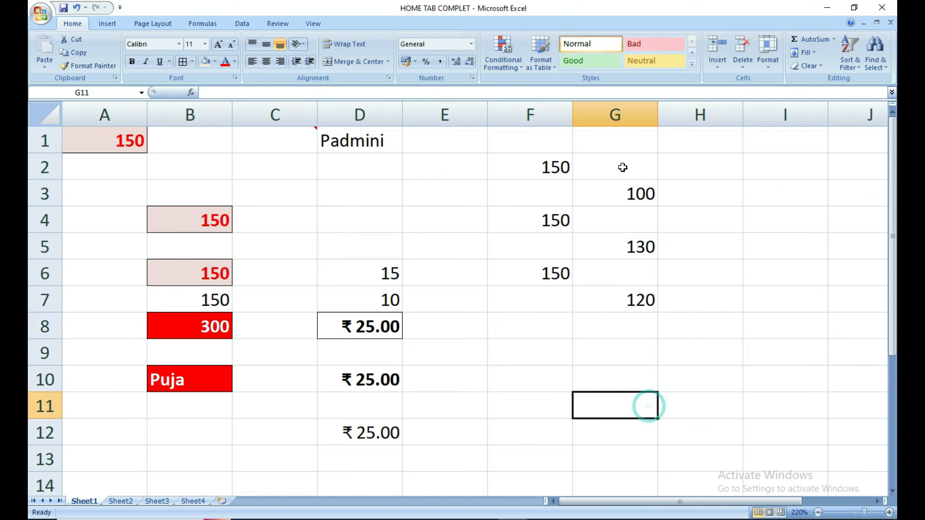
# Copy G2:G7 and paste it normally onto F2:F7, then undo that paste.
pyautogui.moveTo(622, 167); pyautogui.dragTo(626, 301)
pyautogui.moveTo(551, 168); pyautogui.dragTo(547, 299)
pyautogui.click(641, 363)
pyautogui.moveTo(633, 164); pyautogui.dragTo(629, 300)
pyautogui.hotkey('ctrl', 'c')
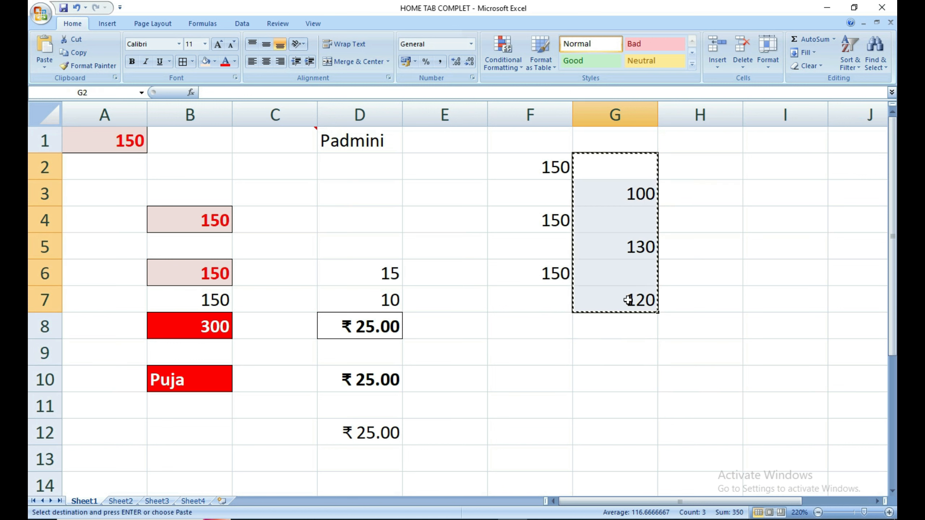
pyautogui.moveTo(535, 168); pyautogui.dragTo(544, 302)
pyautogui.hotkey('ctrl', 'v')
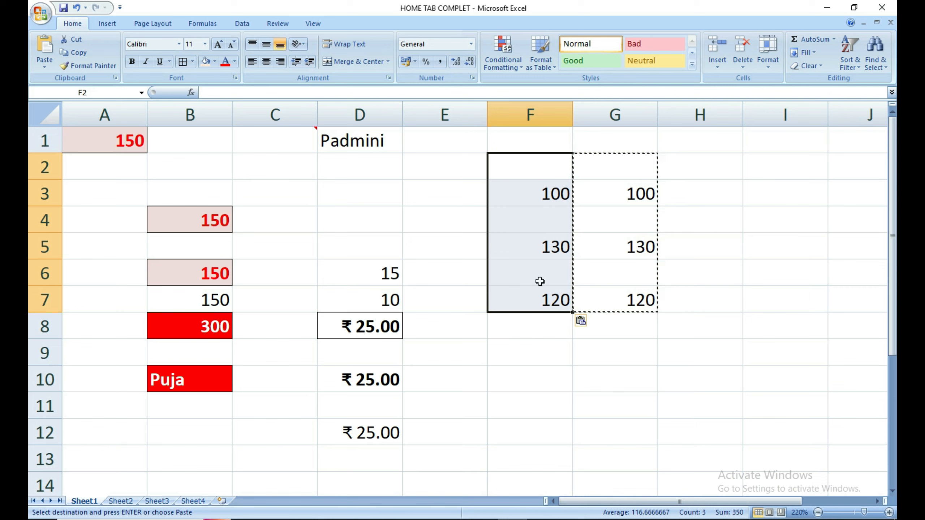
pyautogui.hotkey('ctrl', 'z')
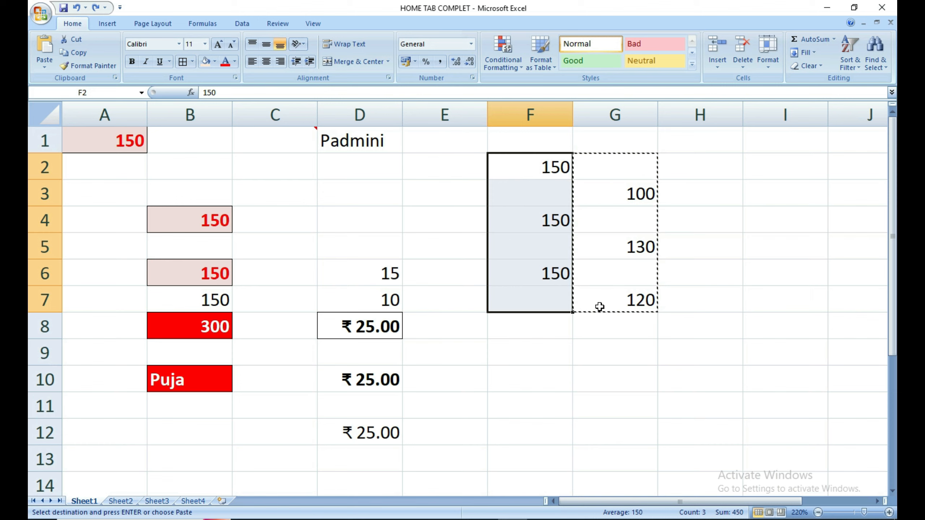
pyautogui.click(606, 352)
# Paste G2:G7 onto F2:F7 with Skip blanks, keeping the 150s in column F.
pyautogui.moveTo(625, 163); pyautogui.dragTo(633, 302)
pyautogui.click(533, 164)
pyautogui.moveTo(533, 164)
pyautogui.mouseDown()
pyautogui.moveTo(543, 314)
pyautogui.moveTo(543, 299)
pyautogui.mouseUp()
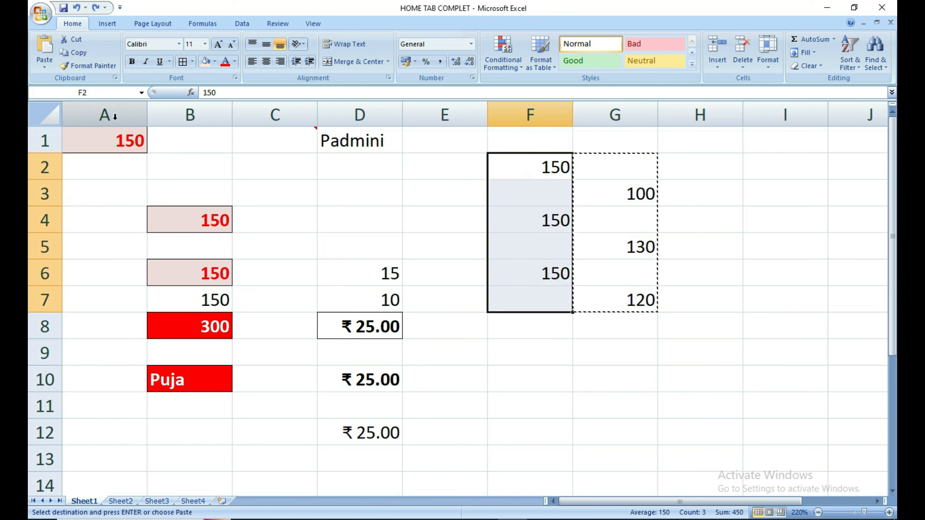
pyautogui.hotkey('ctrl', 'alt', 'v')
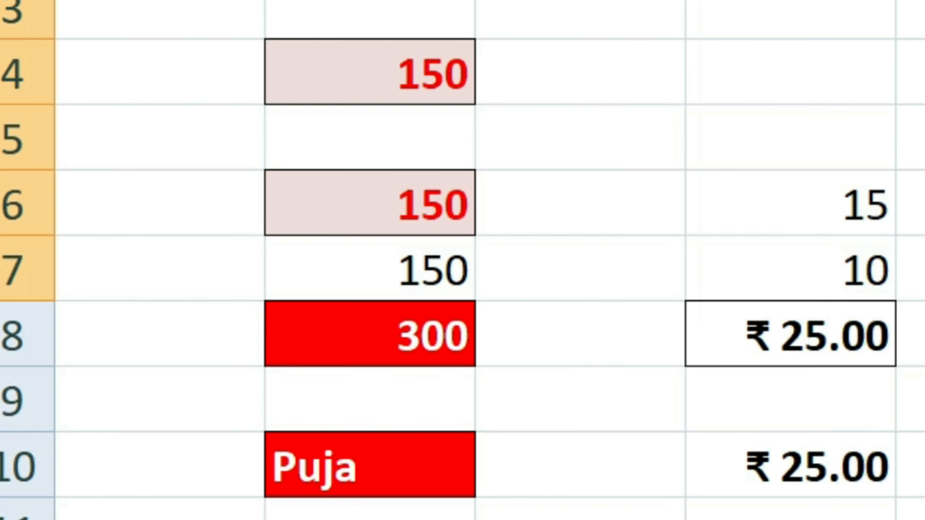
pyautogui.moveTo(505, 281); pyautogui.dragTo(170, 206)
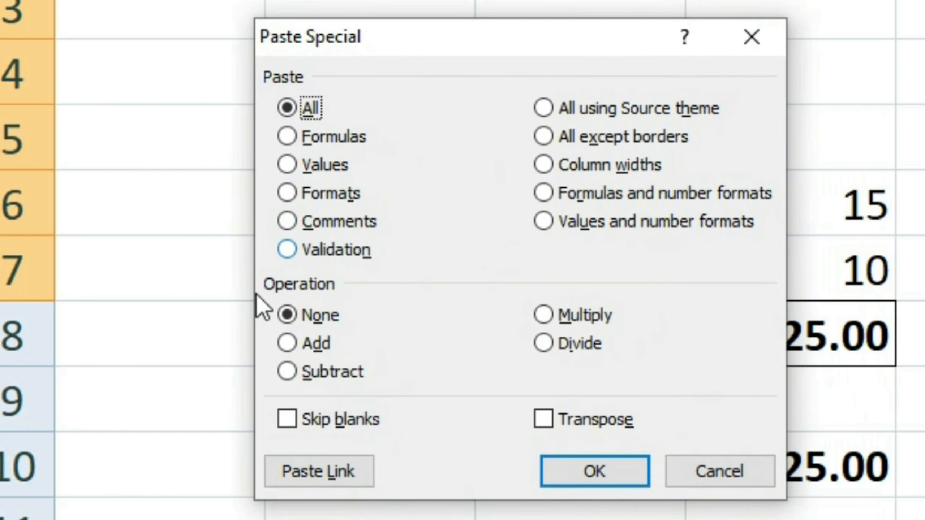
pyautogui.click(335, 422)
pyautogui.click(594, 471)
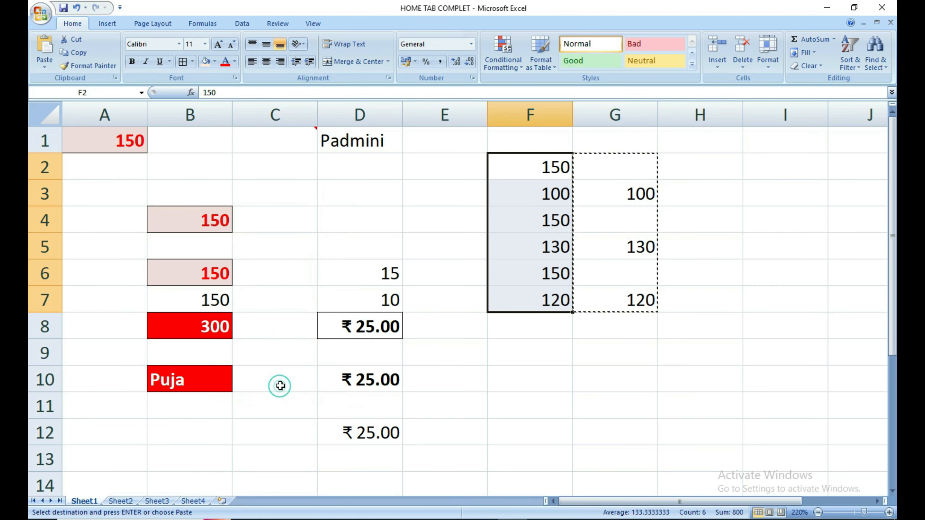
# Review the column F and G ranges, then select G2:G8 to clear it.
pyautogui.click(651, 388)
pyautogui.moveTo(631, 167); pyautogui.dragTo(641, 295)
pyautogui.click(706, 261)
pyautogui.moveTo(534, 167); pyautogui.dragTo(525, 301)
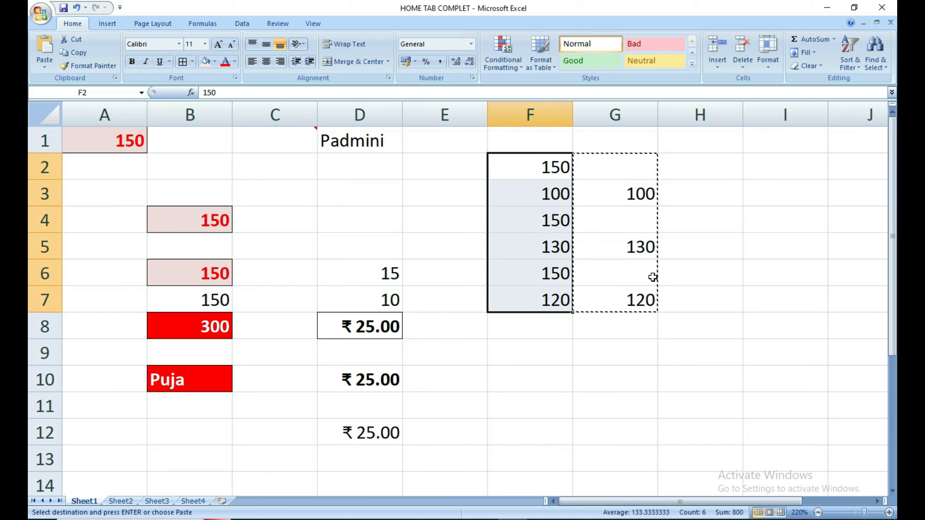
pyautogui.moveTo(642, 166); pyautogui.dragTo(615, 326)
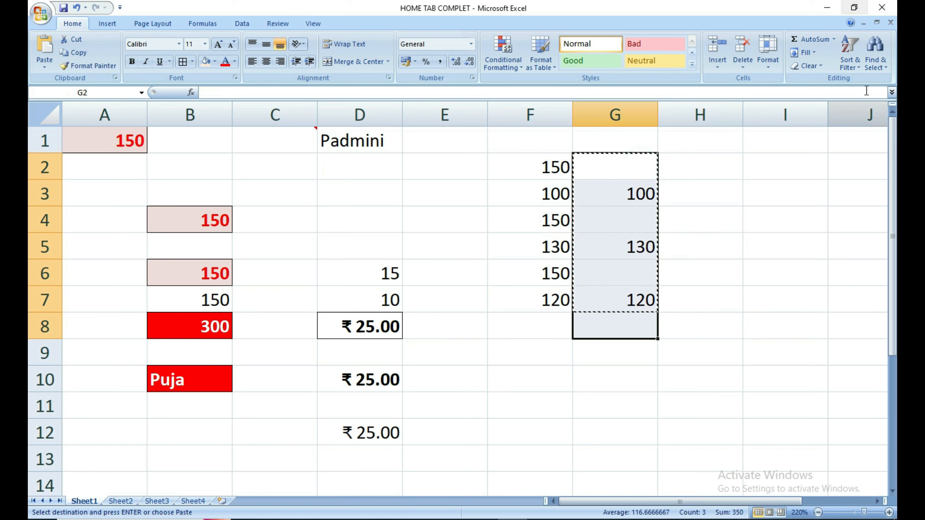
# Clear everything from G2:G8 with Clear All.
pyautogui.click(806, 66)
pyautogui.click(808, 79)
pyautogui.click(716, 260)
pyautogui.click(592, 322)
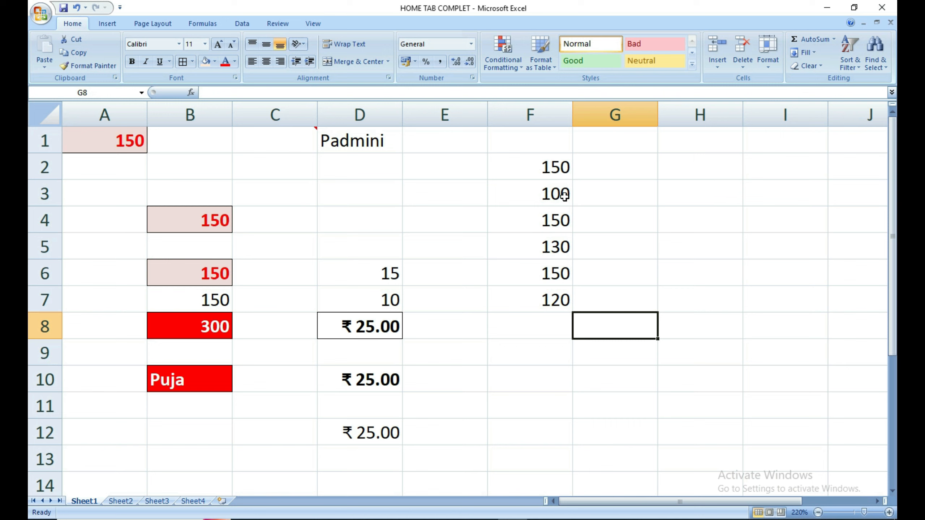
# Copy F2:F7 and paste it transposed across row 13 starting at E13.
pyautogui.click(538, 341)
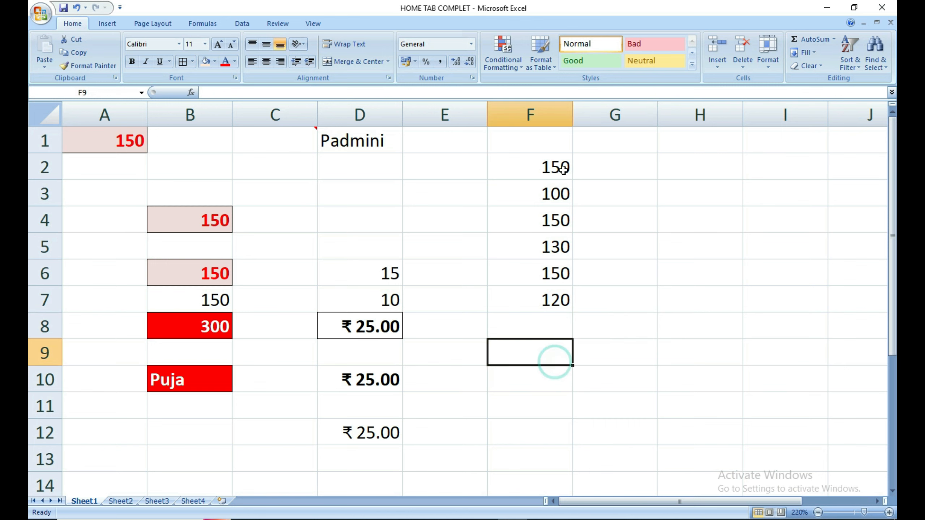
pyautogui.moveTo(561, 167); pyautogui.dragTo(553, 298)
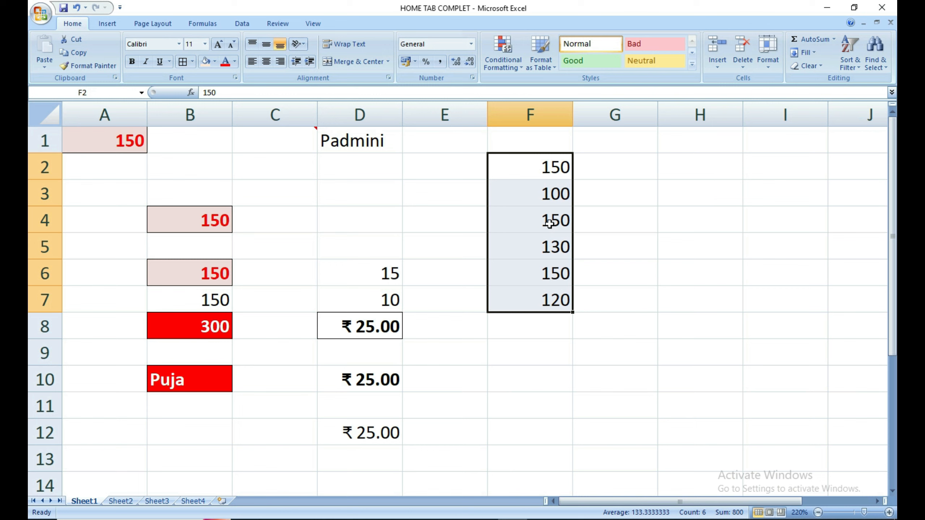
pyautogui.hotkey('ctrl', 'c')
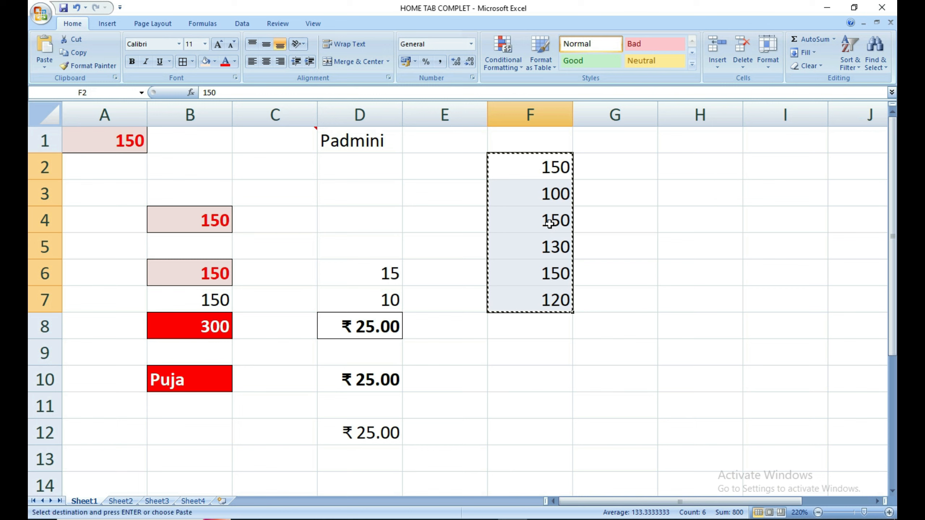
pyautogui.click(526, 379)
pyautogui.click(457, 455)
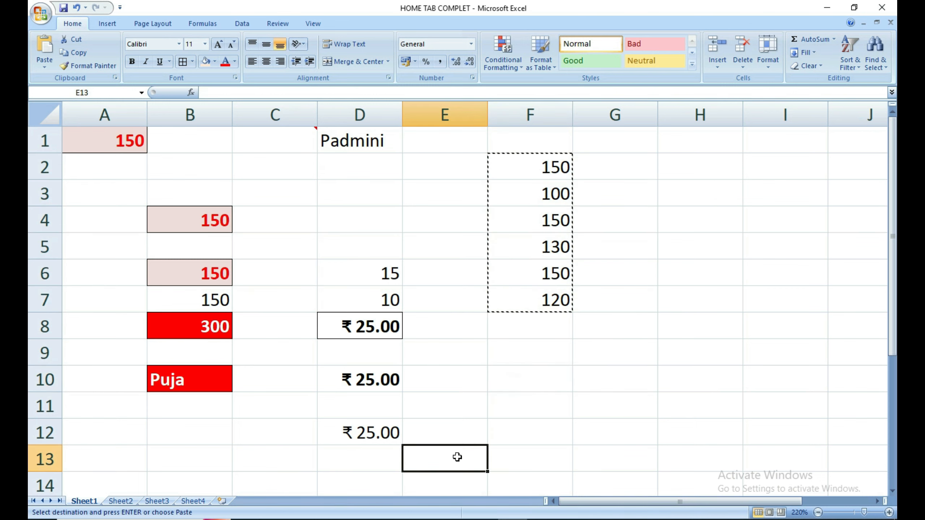
pyautogui.click(44, 68)
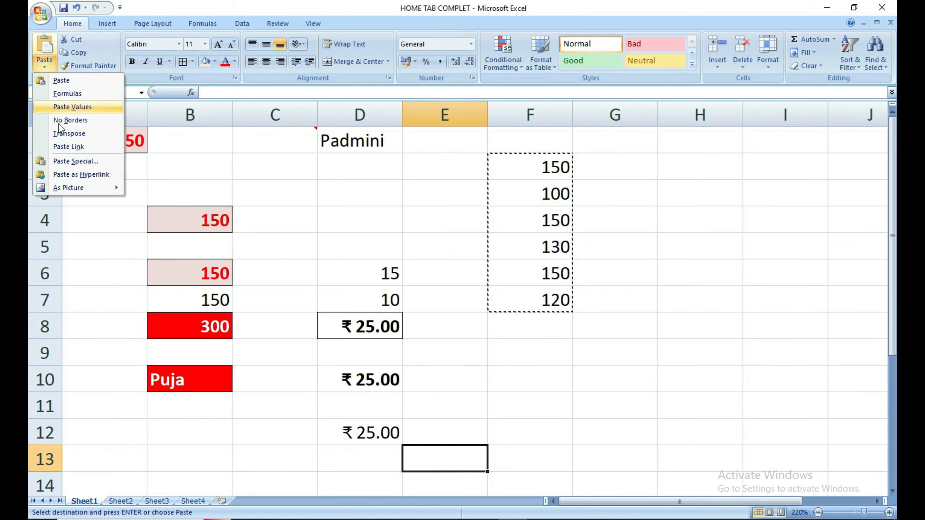
pyautogui.click(73, 162)
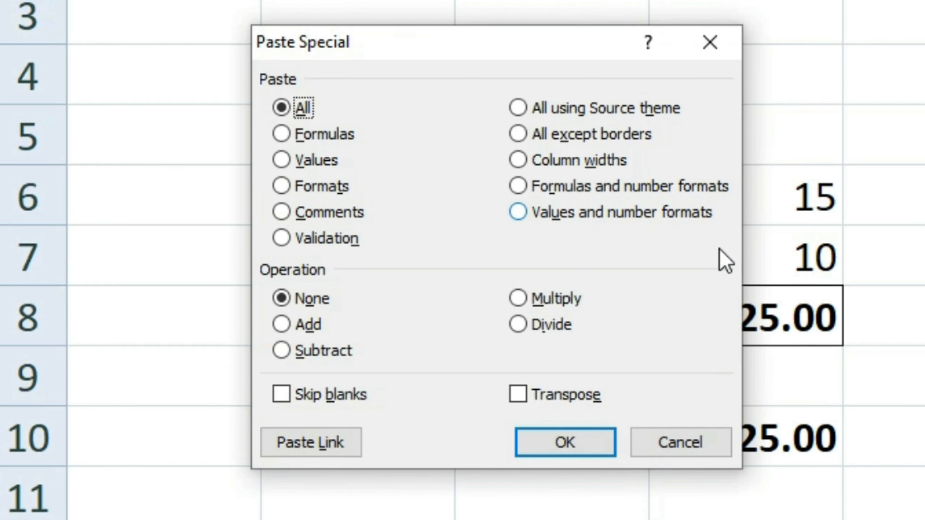
pyautogui.click(545, 403)
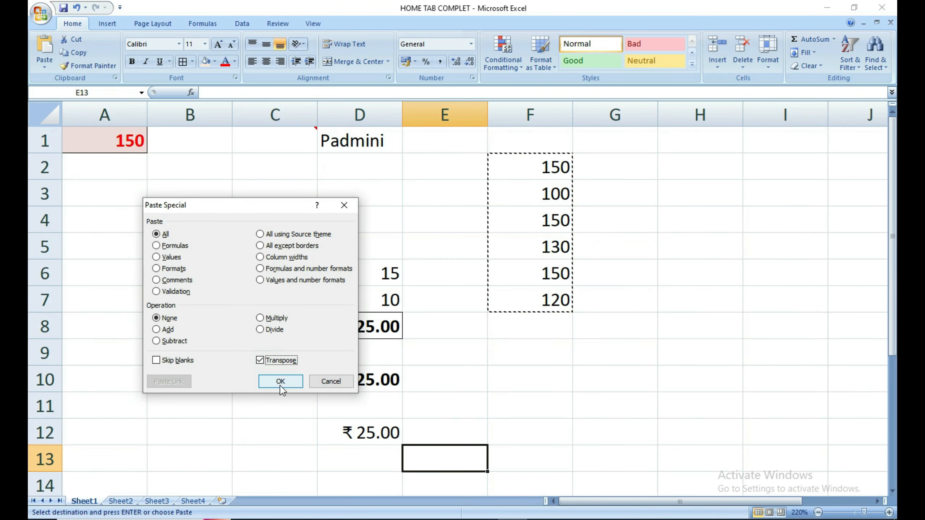
pyautogui.click(565, 445)
# Reselect the F2:F7 values and the transposed E13:J13 row to compare them.
pyautogui.click(530, 403)
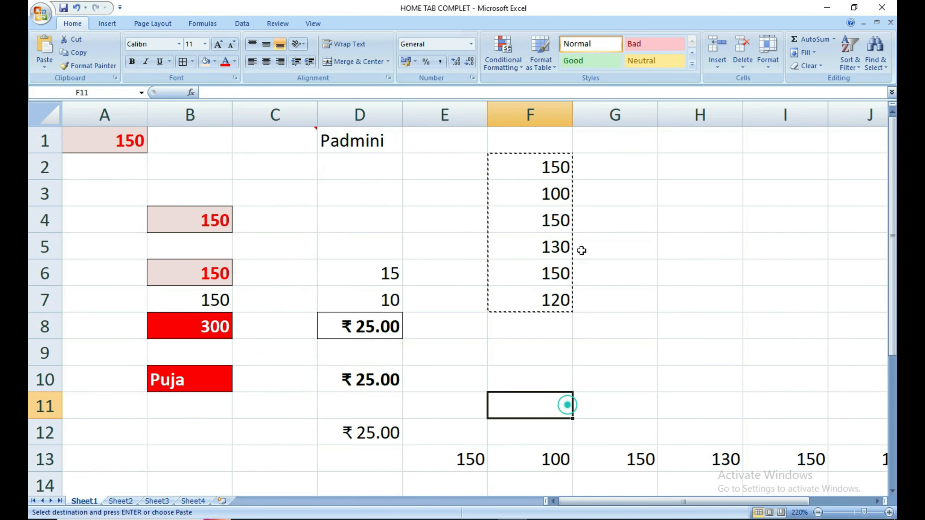
pyautogui.moveTo(554, 167); pyautogui.dragTo(533, 296)
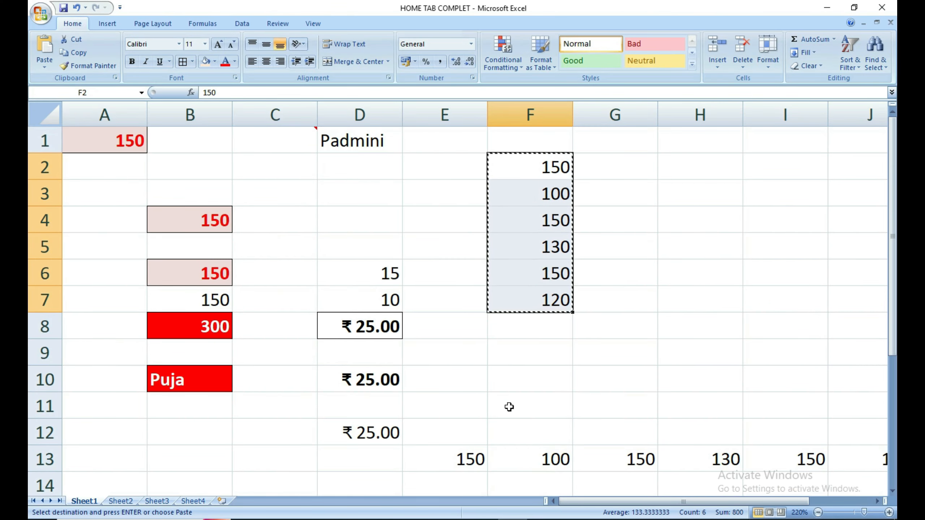
pyautogui.moveTo(441, 457); pyautogui.dragTo(885, 459)
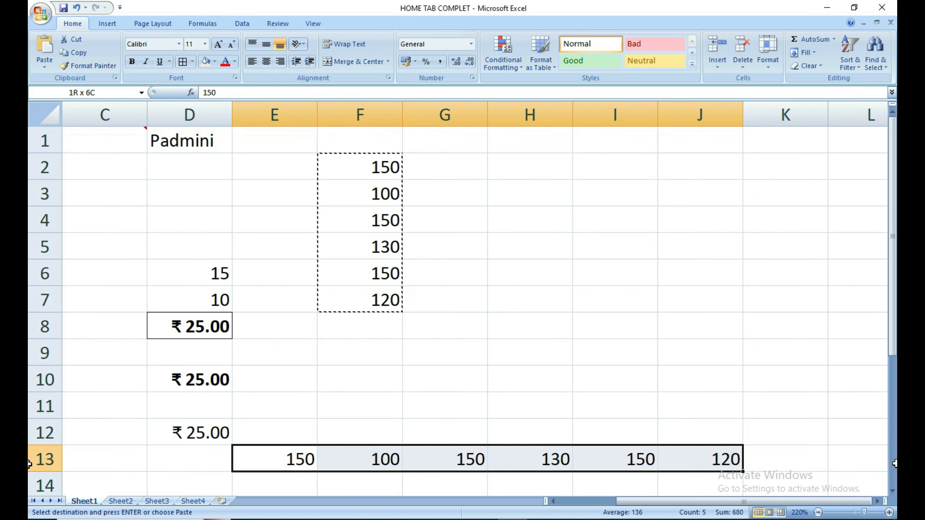
pyautogui.click(45, 67)
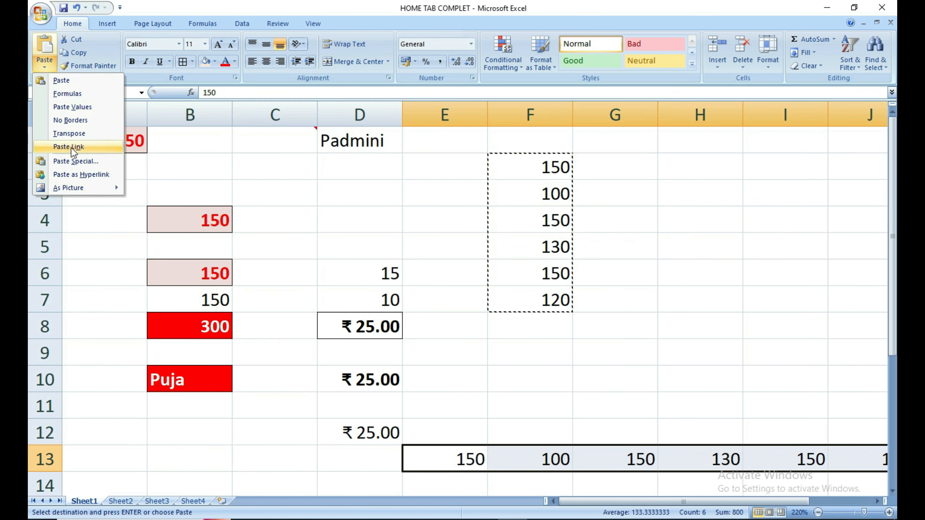
pyautogui.click(68, 161)
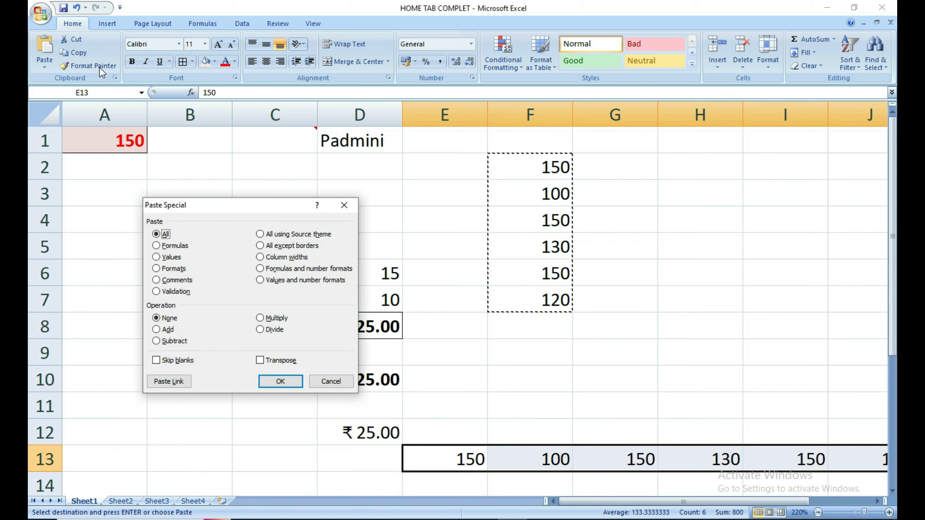
pyautogui.press('Escape')
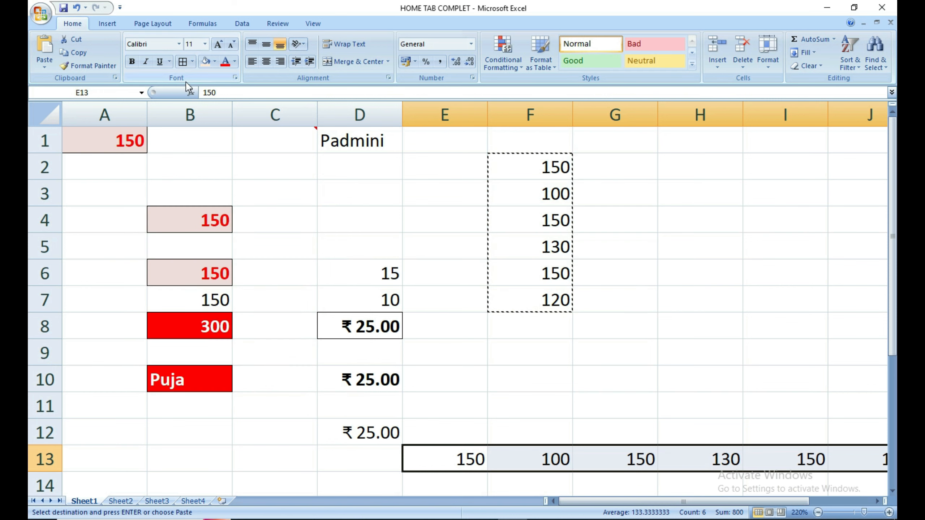
pyautogui.doubleClick(608, 260)
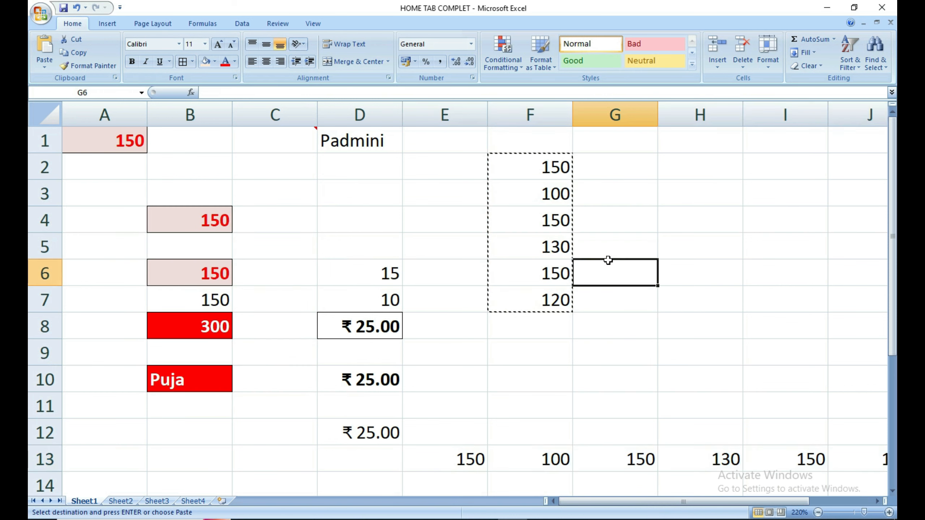
pyautogui.middleClick(608, 261)
pyautogui.click(609, 296)
pyautogui.doubleClick(613, 275)
pyautogui.click(609, 306)
pyautogui.click(609, 305)
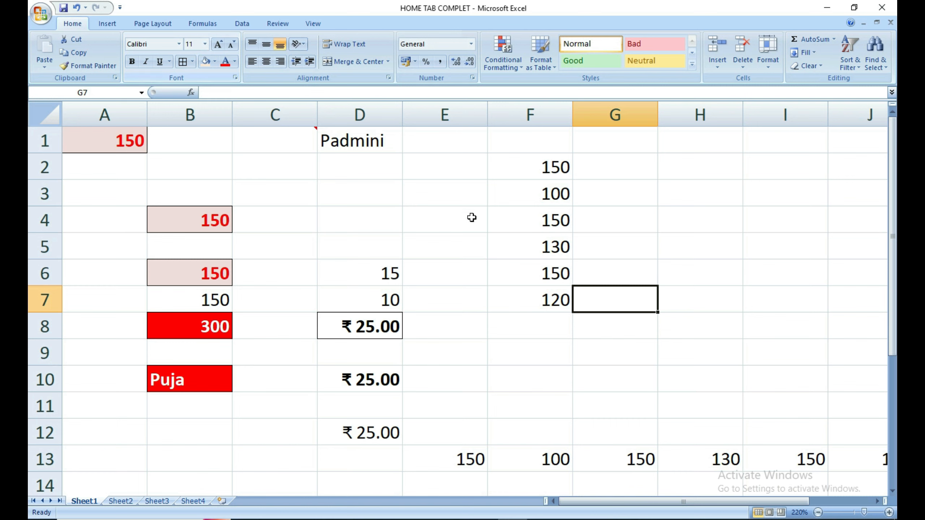
pyautogui.click(518, 284)
pyautogui.click(527, 171)
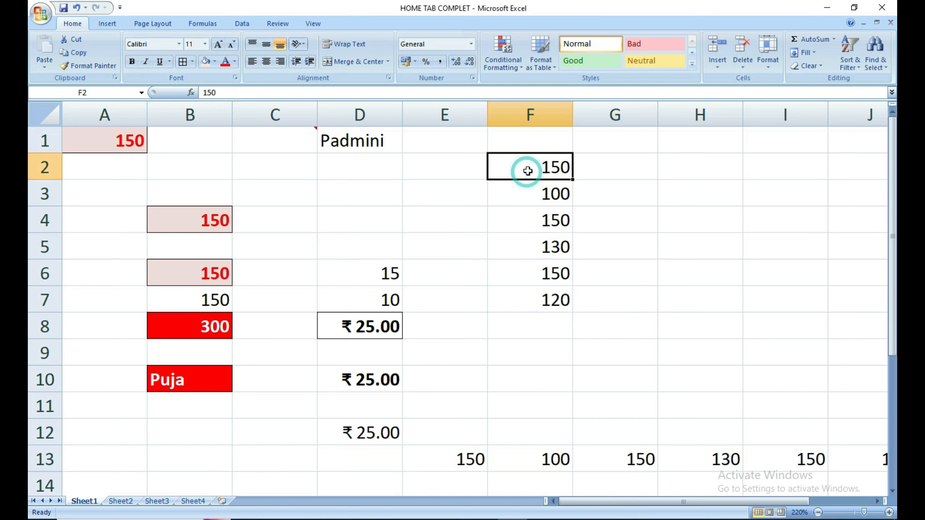
# Make the 150 in F2 bold.
pyautogui.click(597, 199)
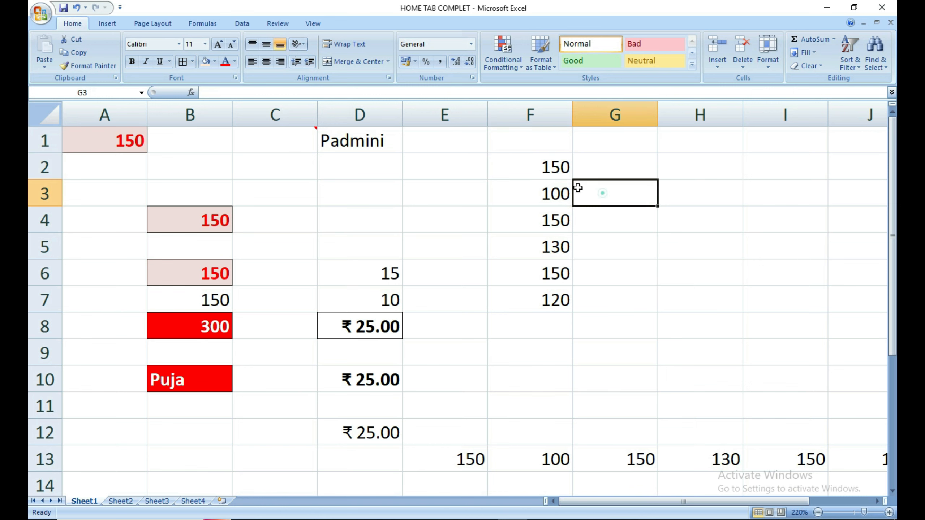
pyautogui.click(541, 165)
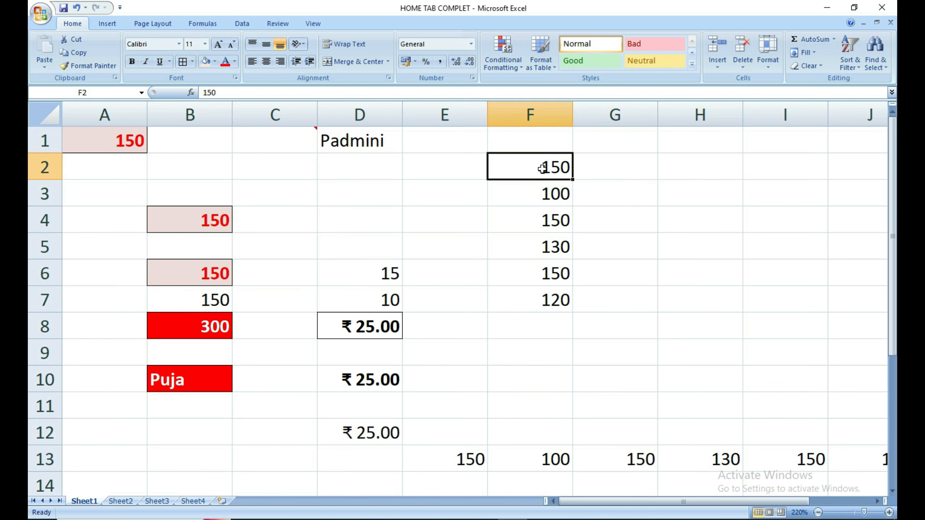
pyautogui.click(132, 62)
pyautogui.click(603, 234)
pyautogui.moveTo(540, 186); pyautogui.dragTo(534, 291)
pyautogui.click(582, 198)
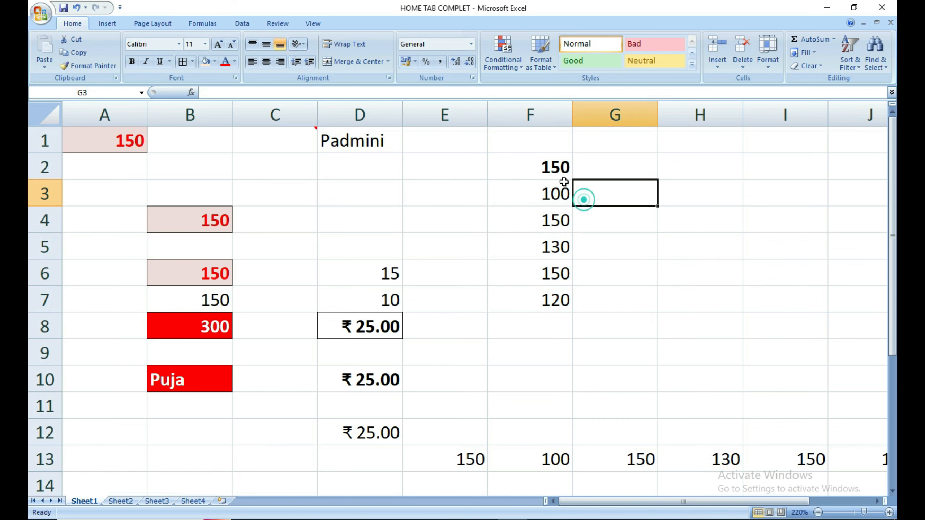
pyautogui.click(559, 166)
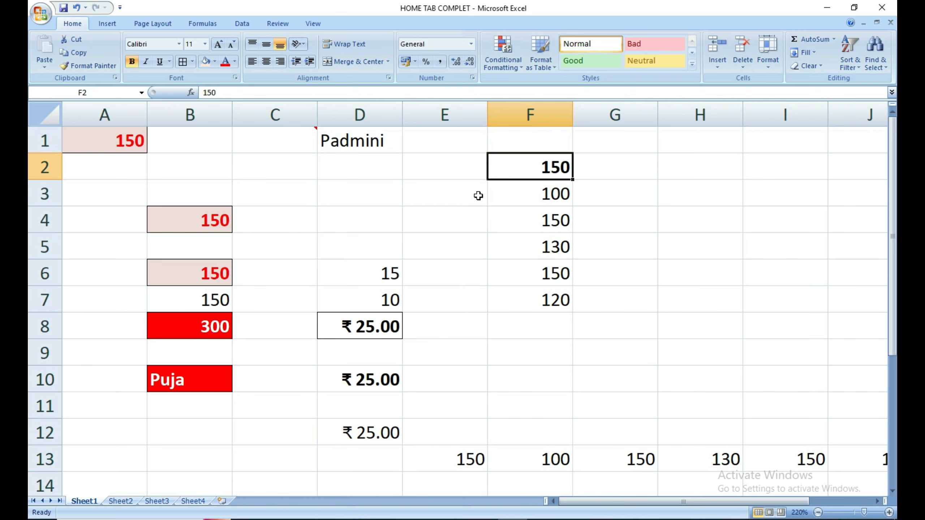
# Try italic and underline on F3's 100, removing both so it stays plain.
pyautogui.click(520, 196)
pyautogui.click(146, 62)
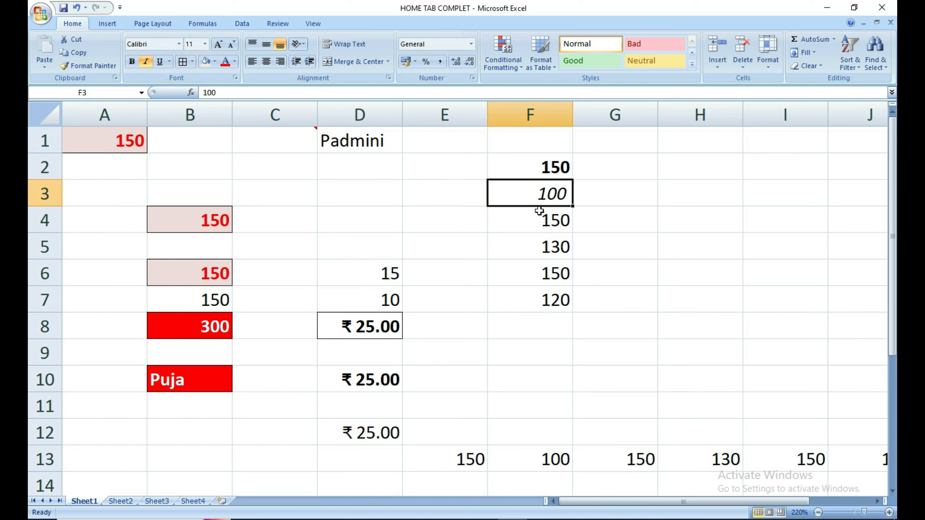
pyautogui.click(146, 62)
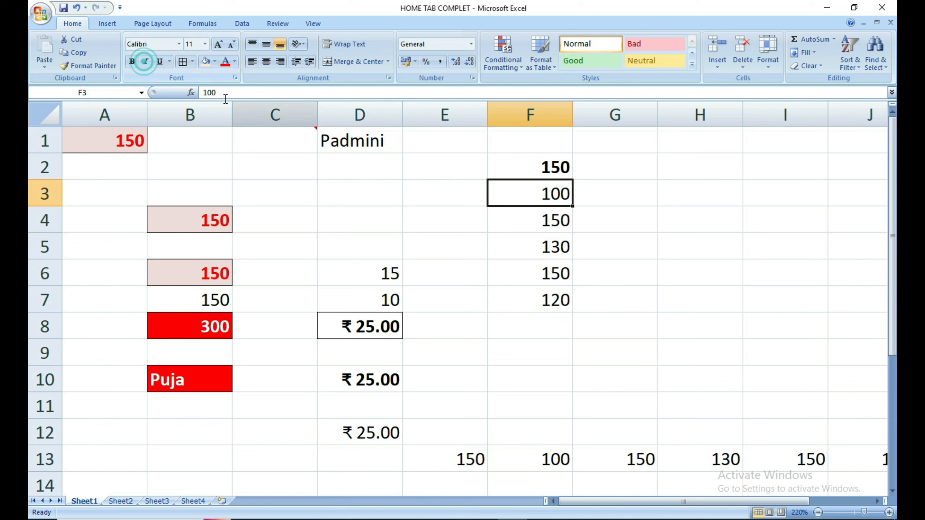
pyautogui.click(159, 61)
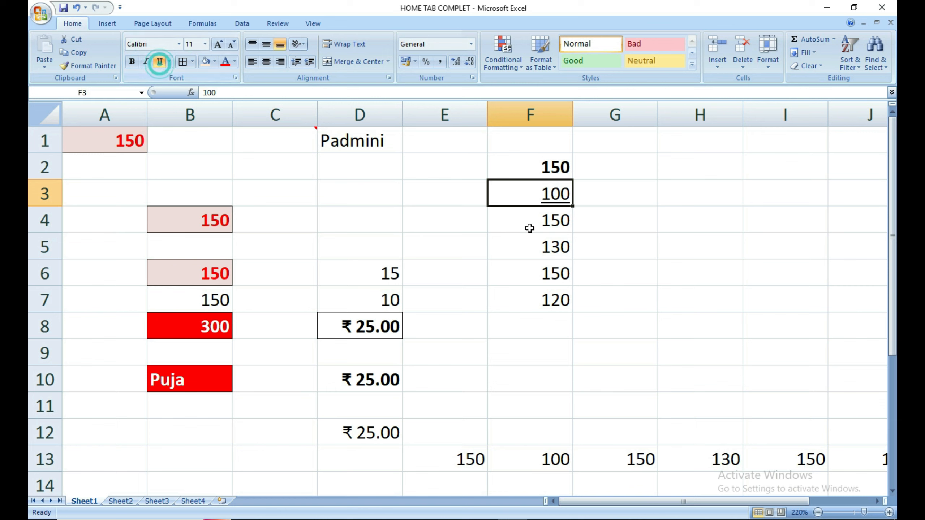
pyautogui.click(557, 247)
pyautogui.click(552, 197)
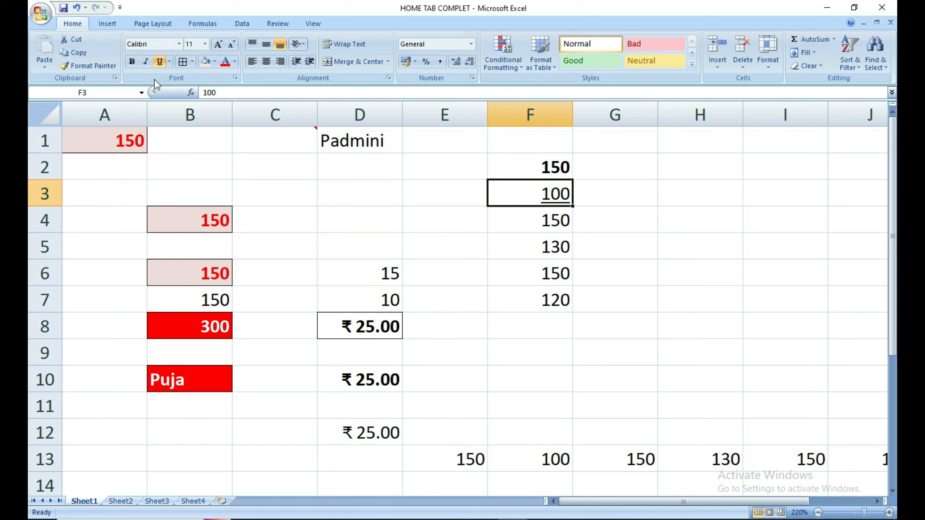
pyautogui.click(159, 62)
pyautogui.click(705, 294)
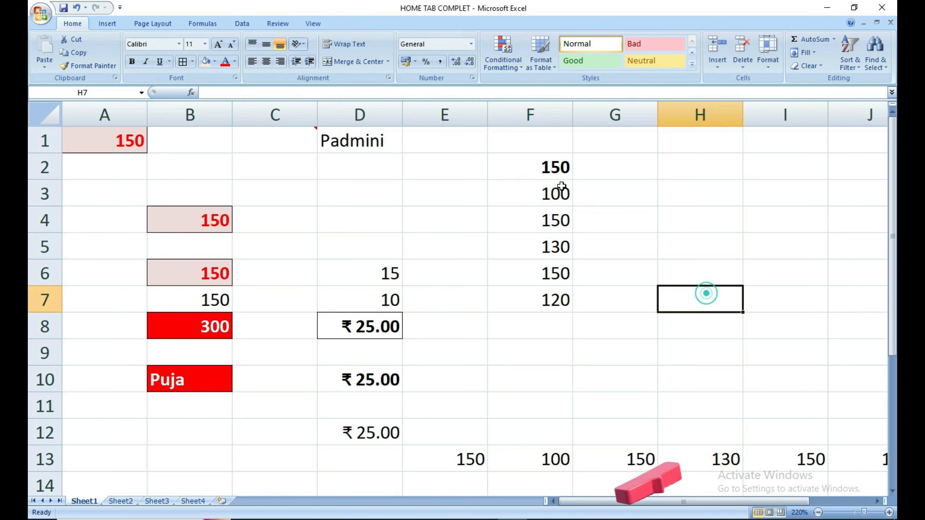
pyautogui.moveTo(547, 167); pyautogui.dragTo(528, 292)
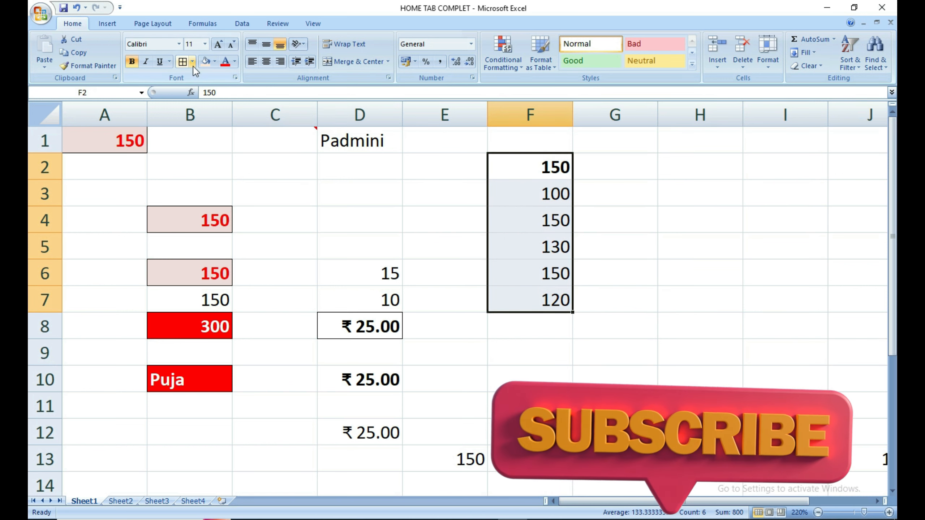
# Try Bottom Border, No Border and Top Border on F2:F7.
pyautogui.click(192, 62)
pyautogui.click(203, 89)
pyautogui.click(616, 405)
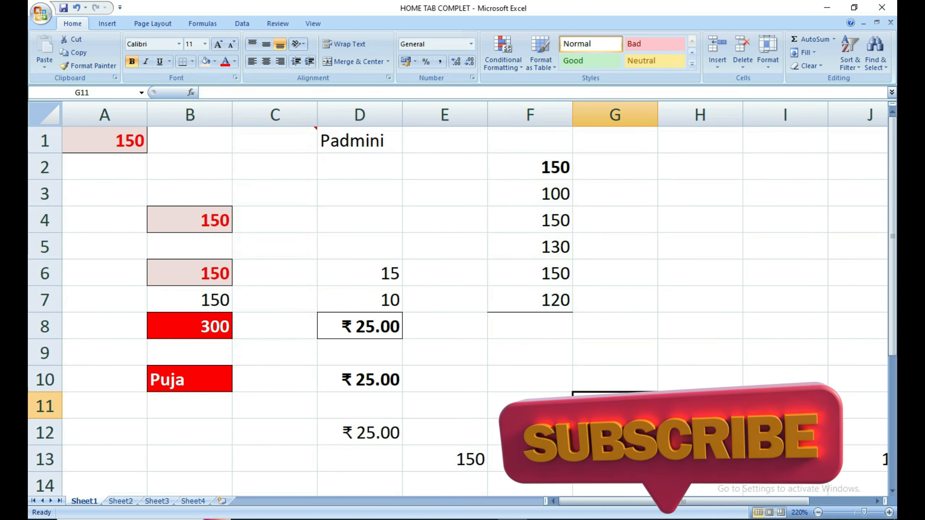
pyautogui.moveTo(539, 169); pyautogui.dragTo(531, 292)
pyautogui.click(192, 62)
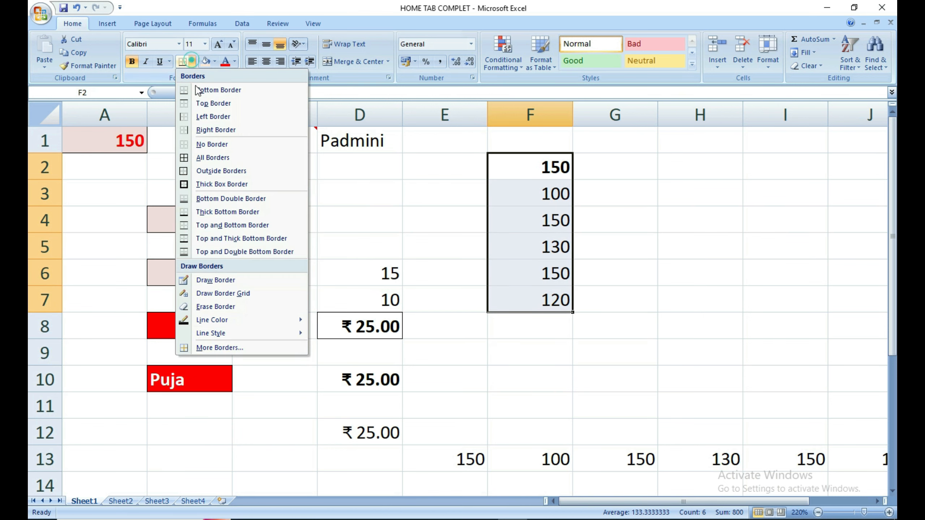
pyautogui.click(212, 145)
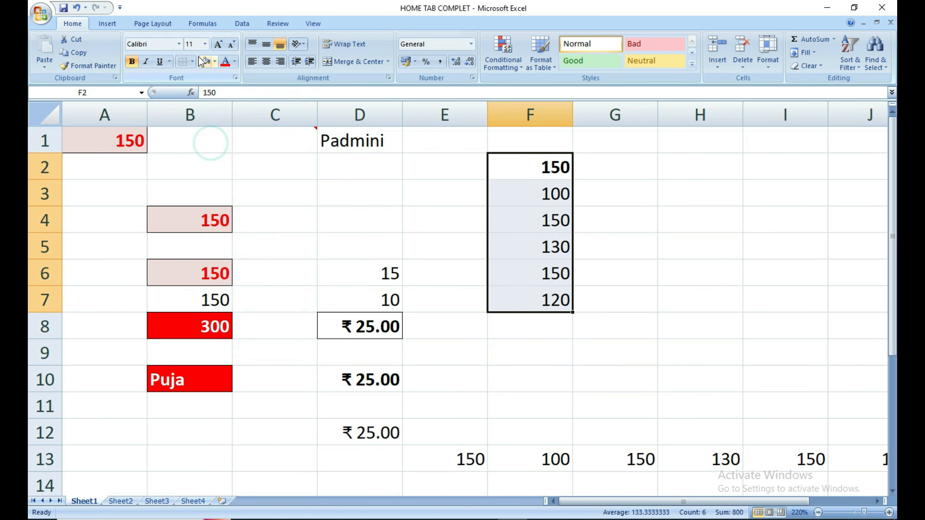
pyautogui.click(193, 61)
pyautogui.click(213, 104)
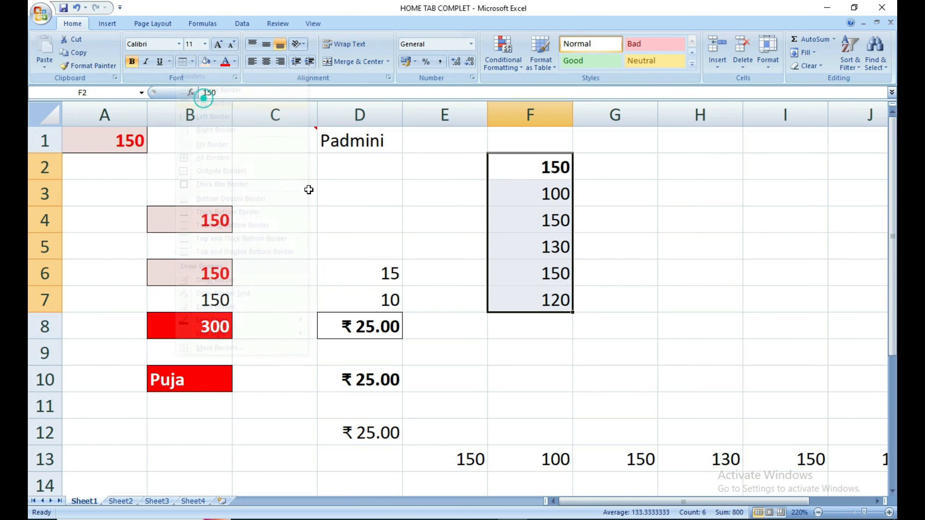
pyautogui.click(643, 220)
pyautogui.moveTo(549, 167); pyautogui.dragTo(551, 301)
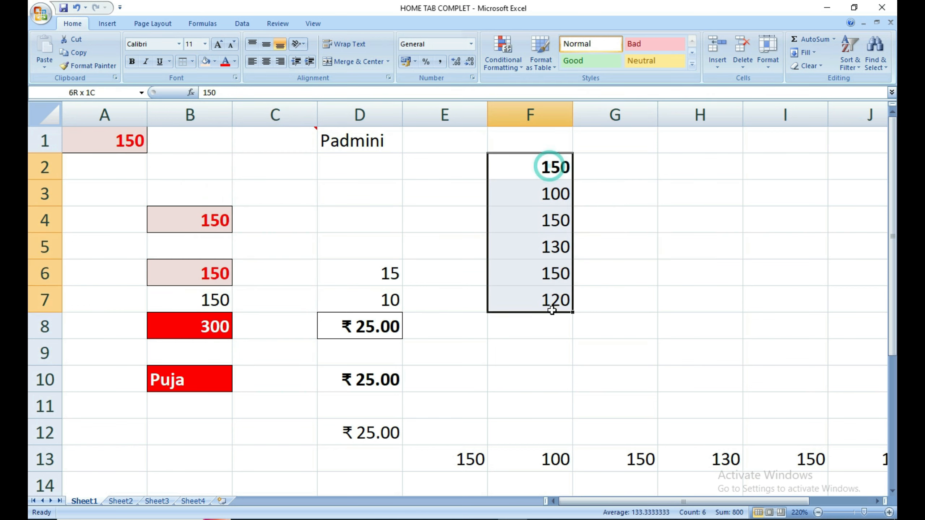
# Apply All Borders to every cell in F2:F7.
pyautogui.click(193, 60)
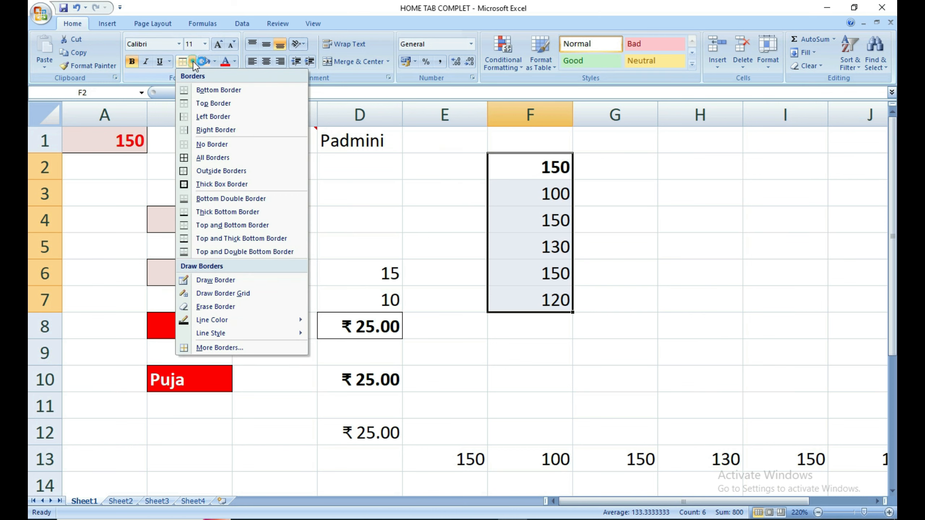
pyautogui.click(207, 158)
pyautogui.click(652, 260)
pyautogui.moveTo(546, 167); pyautogui.dragTo(546, 299)
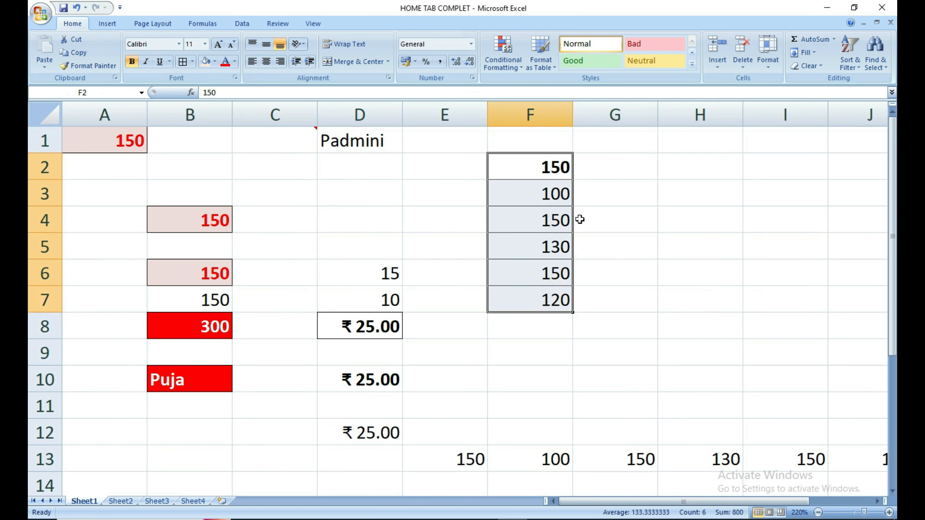
pyautogui.click(621, 202)
pyautogui.click(561, 165)
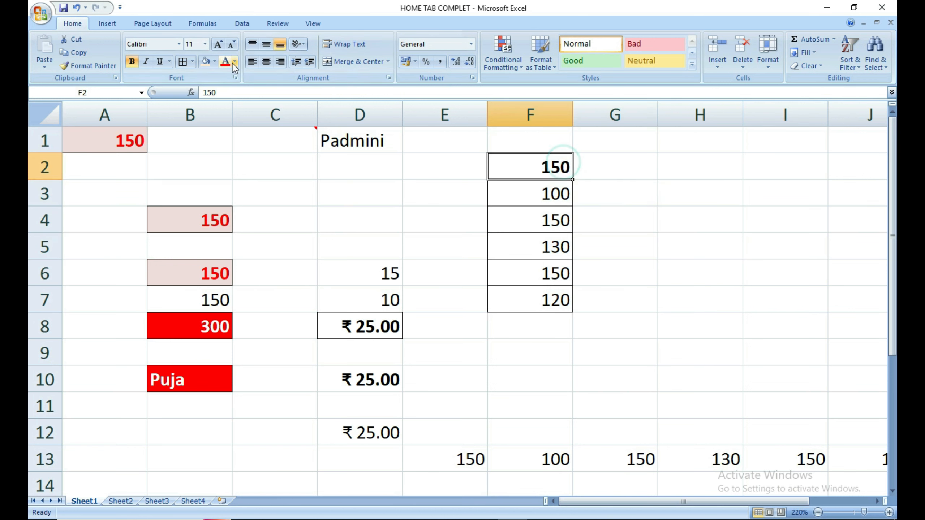
# Fill cell F2 with yellow and make the 100 in F3 green text.
pyautogui.click(215, 62)
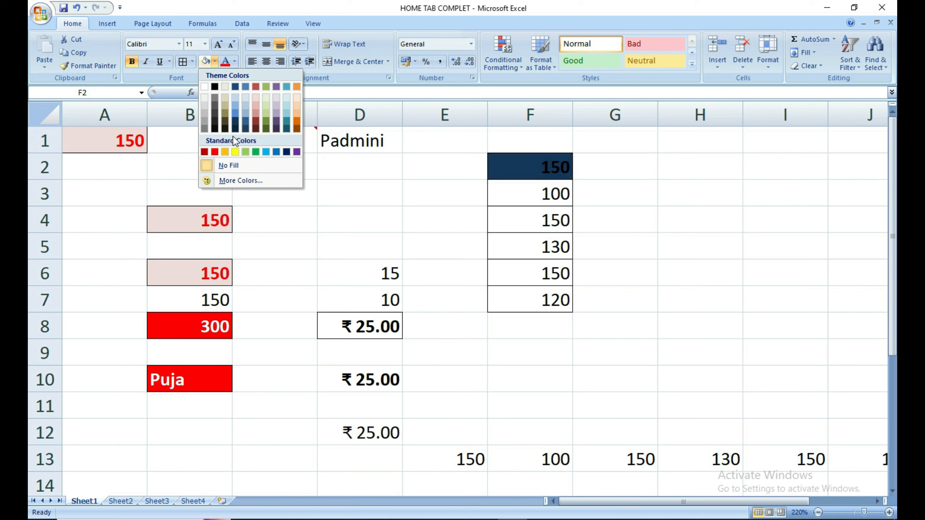
pyautogui.click(236, 155)
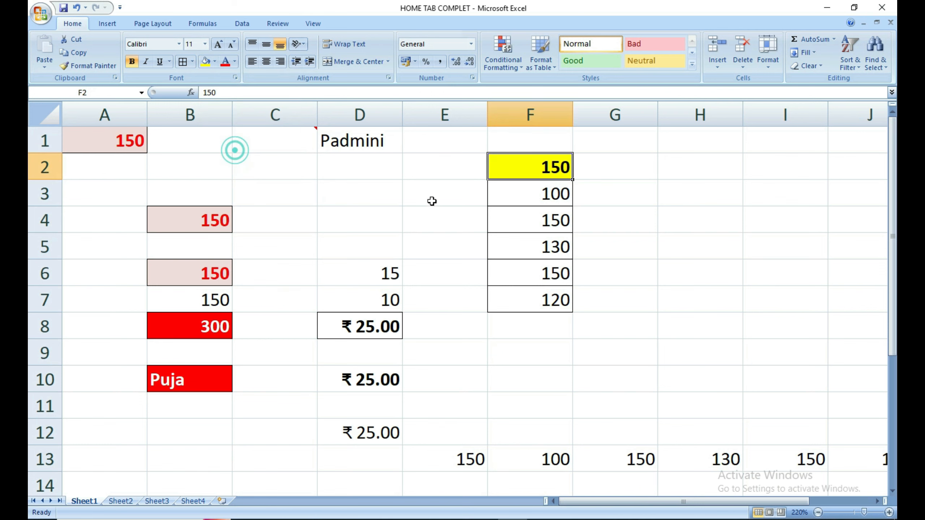
pyautogui.click(542, 197)
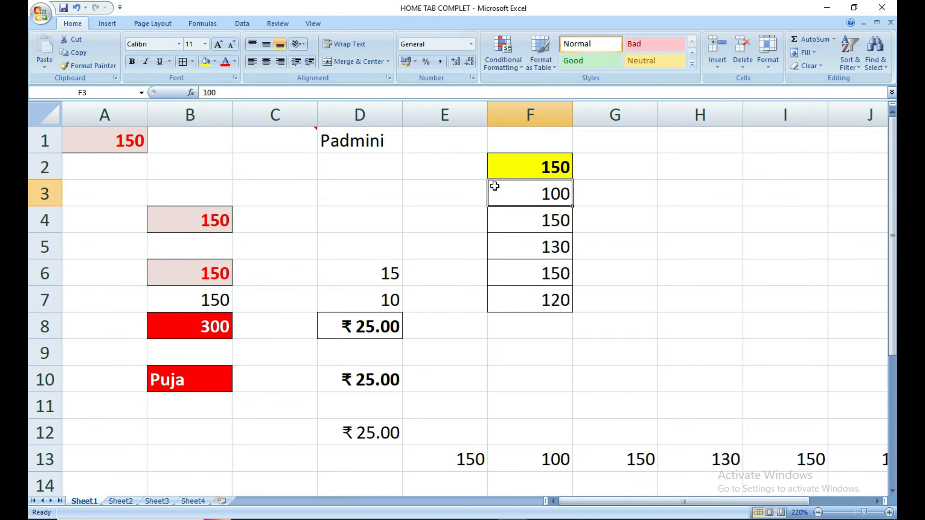
pyautogui.click(235, 62)
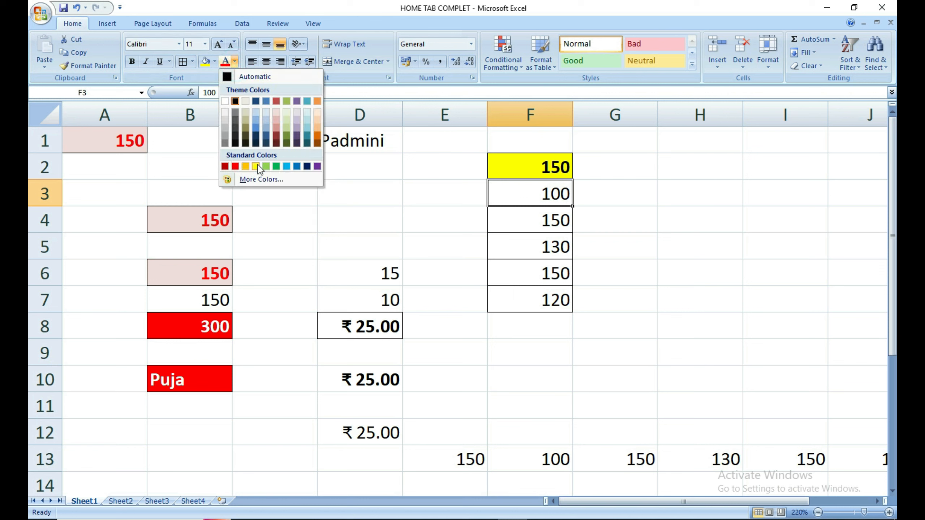
pyautogui.click(279, 167)
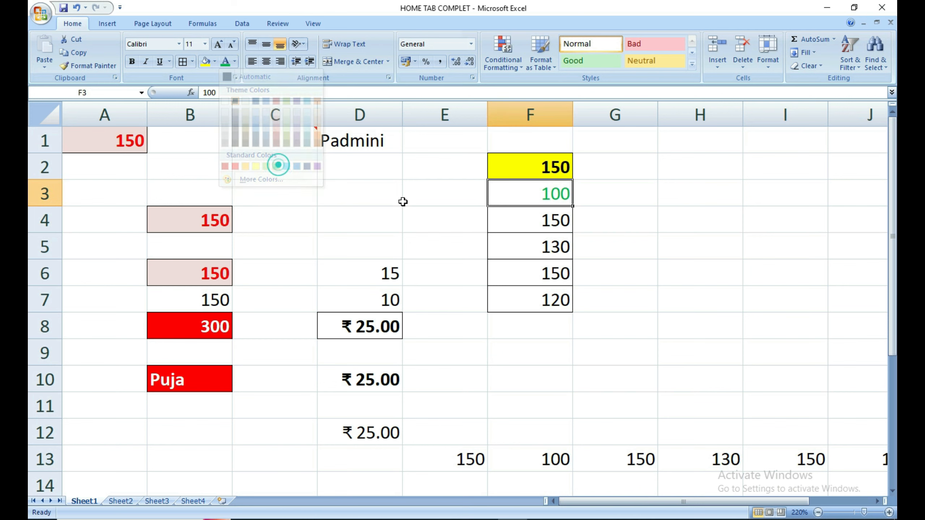
pyautogui.click(551, 238)
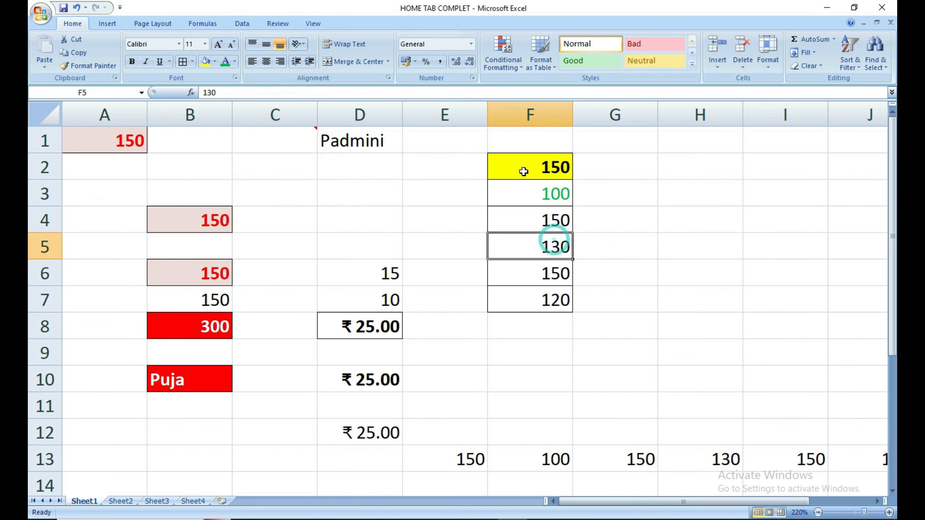
# Enlarge and then shrink the 150 in F4 down to size 10.
pyautogui.click(516, 227)
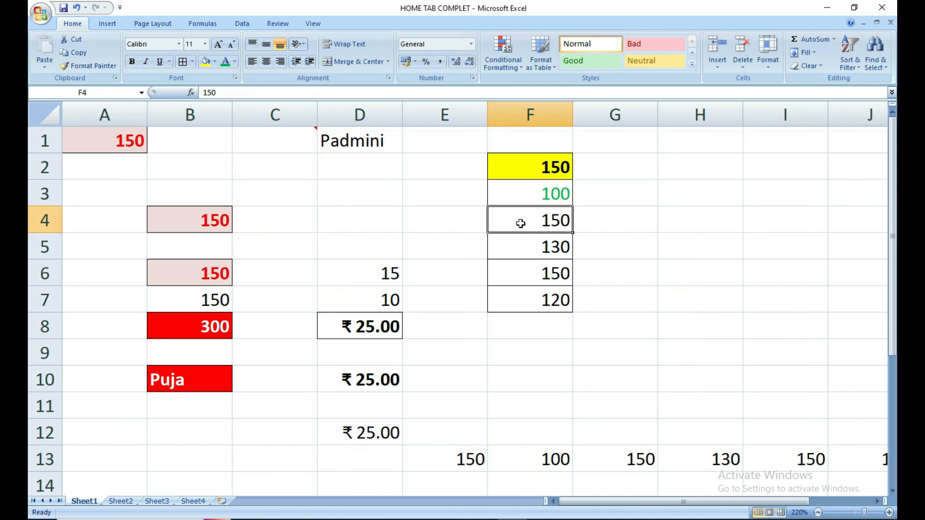
pyautogui.click(217, 45)
pyautogui.click(218, 44)
pyautogui.click(218, 45)
pyautogui.click(218, 45)
pyautogui.click(217, 44)
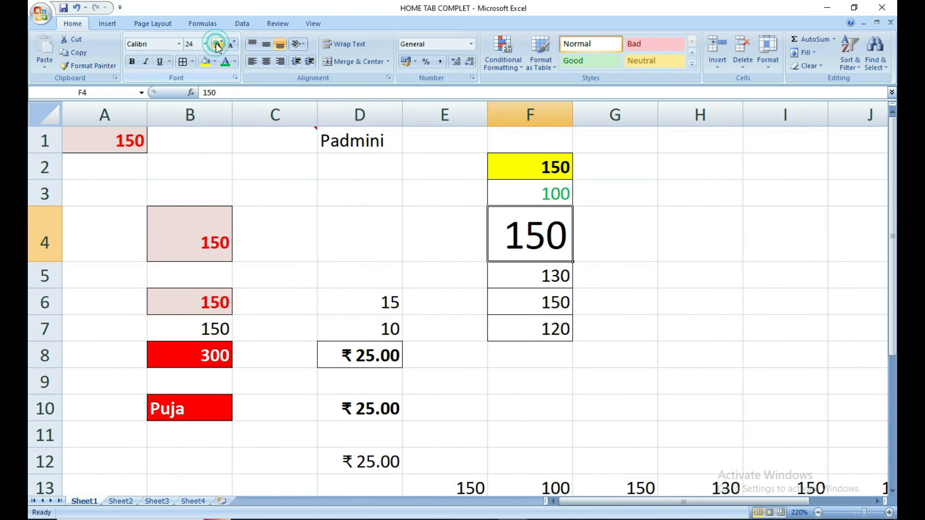
pyautogui.click(230, 45)
pyautogui.click(229, 44)
pyautogui.click(229, 44)
pyautogui.click(229, 45)
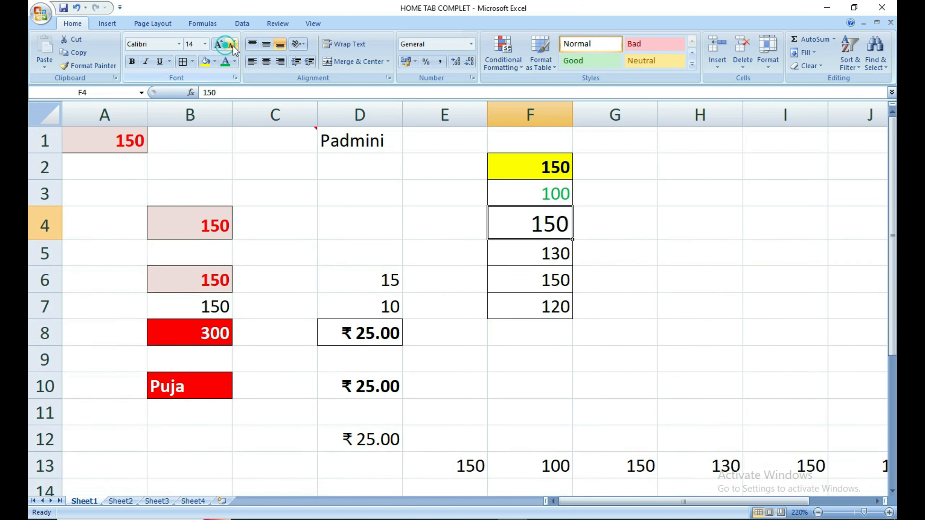
pyautogui.click(230, 44)
pyautogui.click(233, 44)
pyautogui.click(235, 44)
pyautogui.click(235, 43)
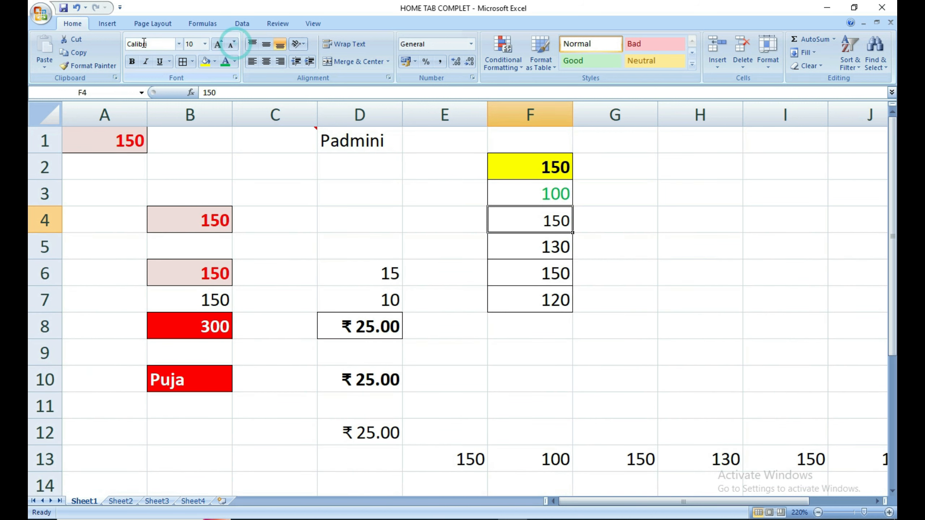
# Set F4 to a condensed Bahnschrift font at size 15.
pyautogui.click(179, 44)
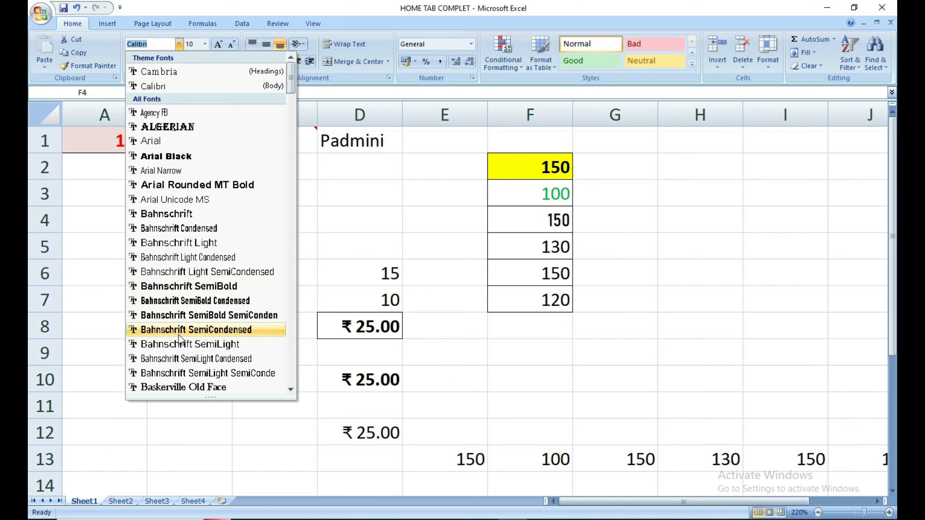
pyautogui.click(186, 320)
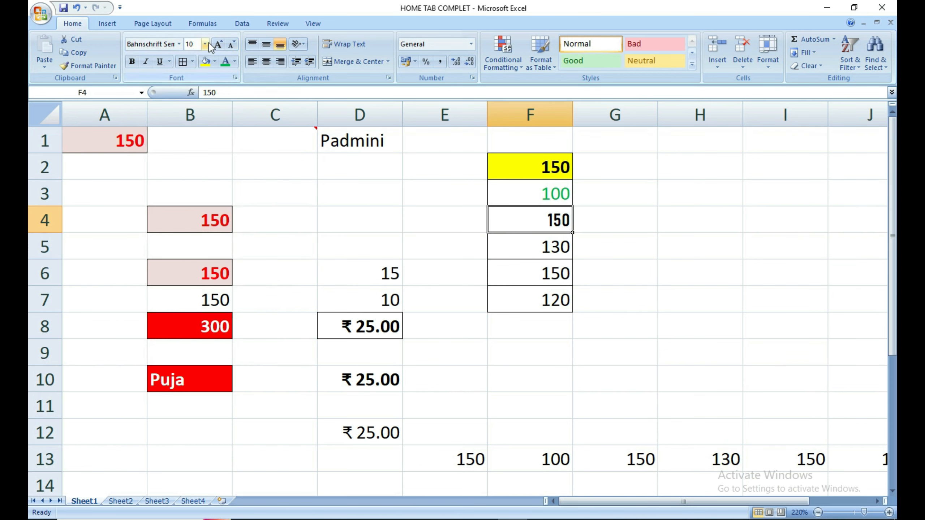
pyautogui.click(196, 43)
pyautogui.write('15')
pyautogui.press('Return')
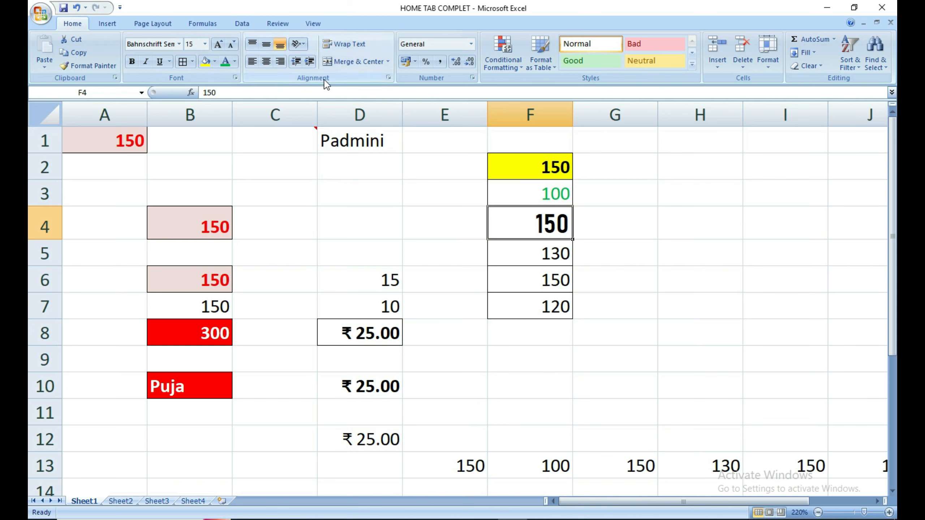
pyautogui.click(662, 216)
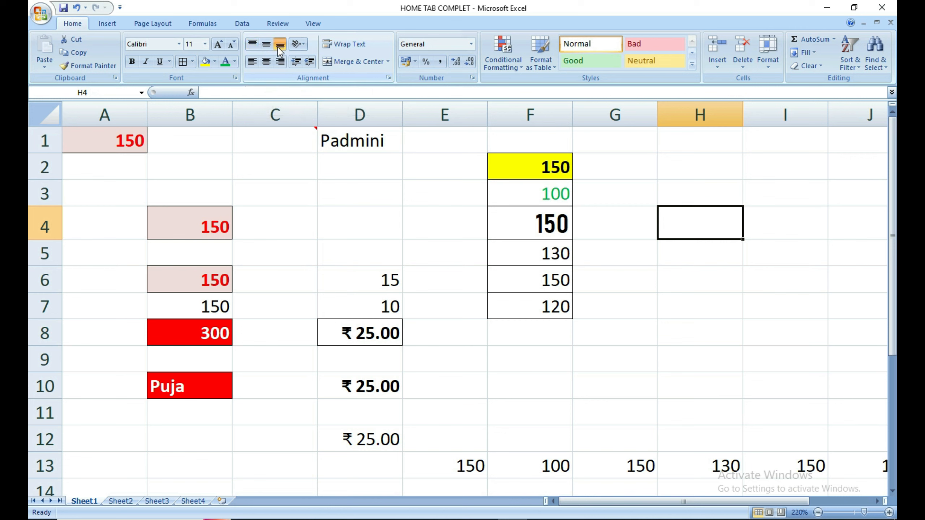
# Merge and centre the block G5:H7 into one cell.
pyautogui.click(696, 288)
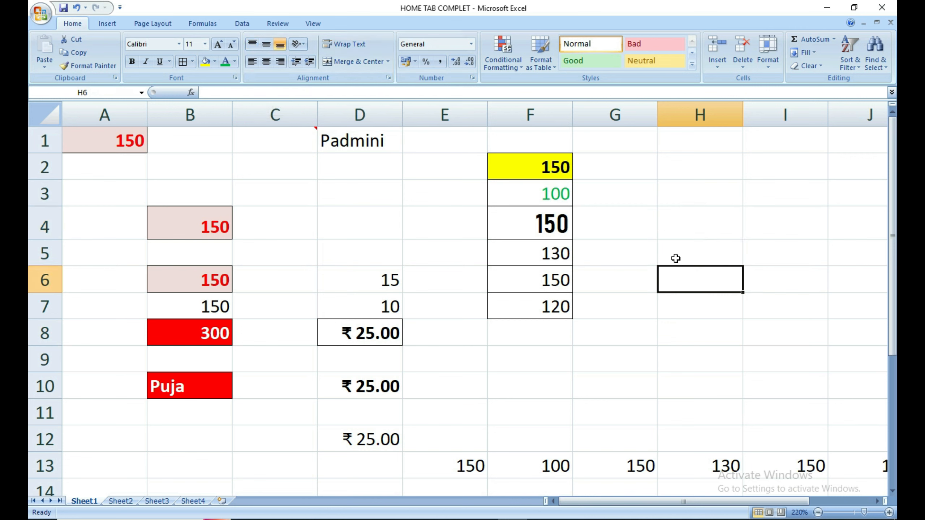
pyautogui.moveTo(645, 255); pyautogui.dragTo(682, 294)
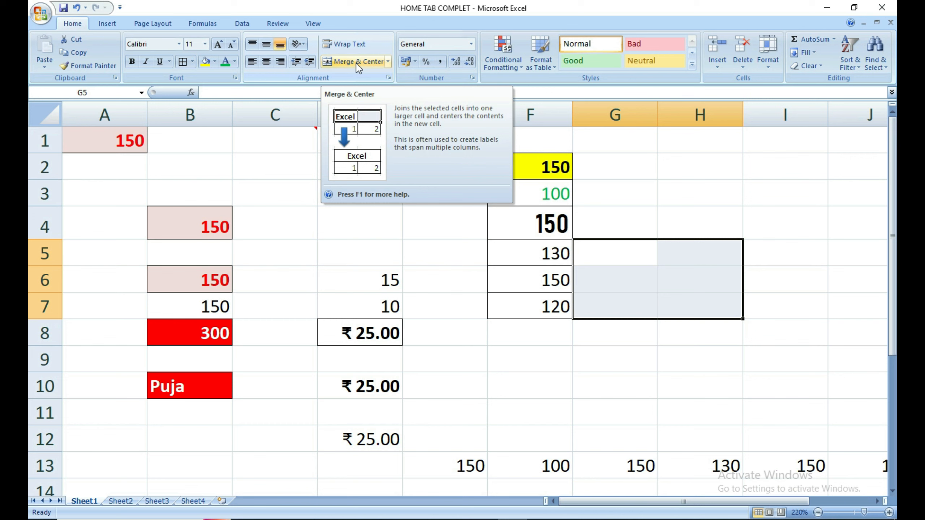
pyautogui.click(624, 252)
pyautogui.click(618, 276)
pyautogui.click(680, 280)
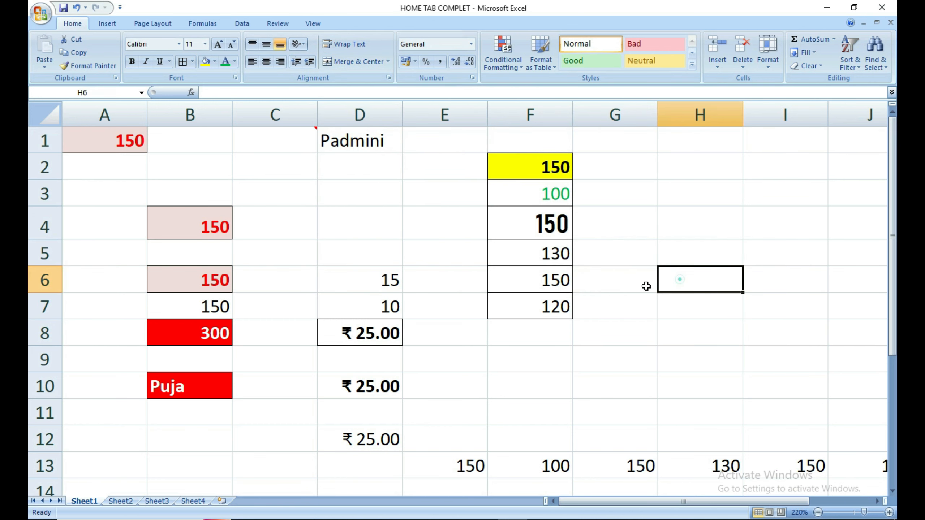
pyautogui.click(633, 301)
pyautogui.click(676, 302)
pyautogui.moveTo(640, 250); pyautogui.dragTo(704, 302)
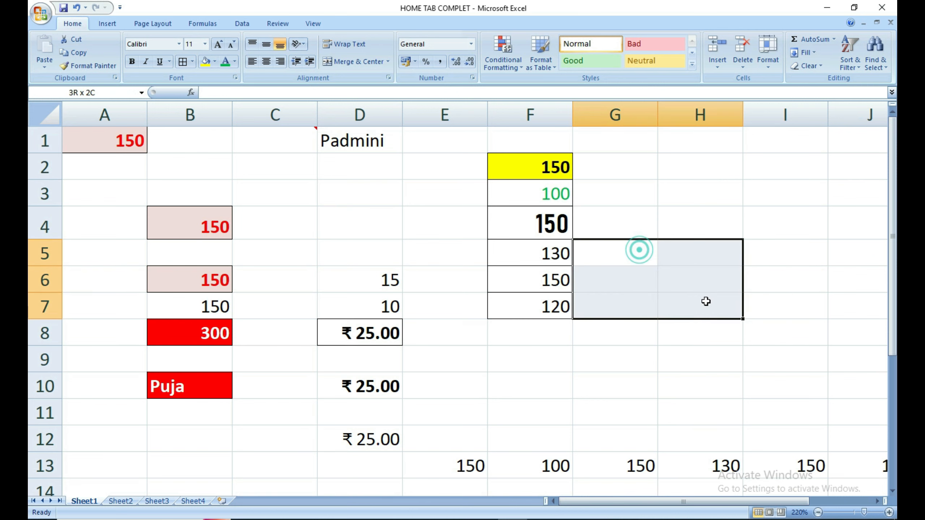
pyautogui.click(352, 63)
pyautogui.click(589, 355)
# Enter a person's name in the merged cell, trying alignments, ending left-aligned and vertically centred.
pyautogui.click(642, 301)
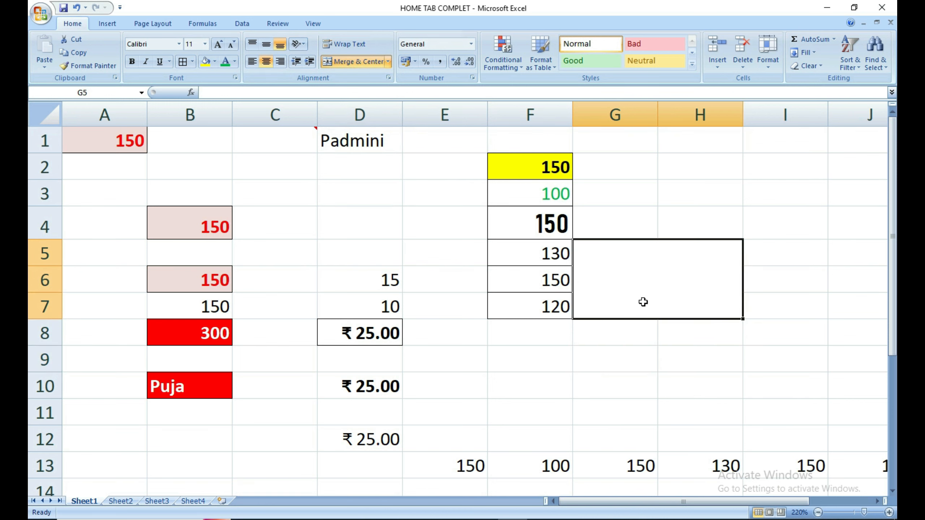
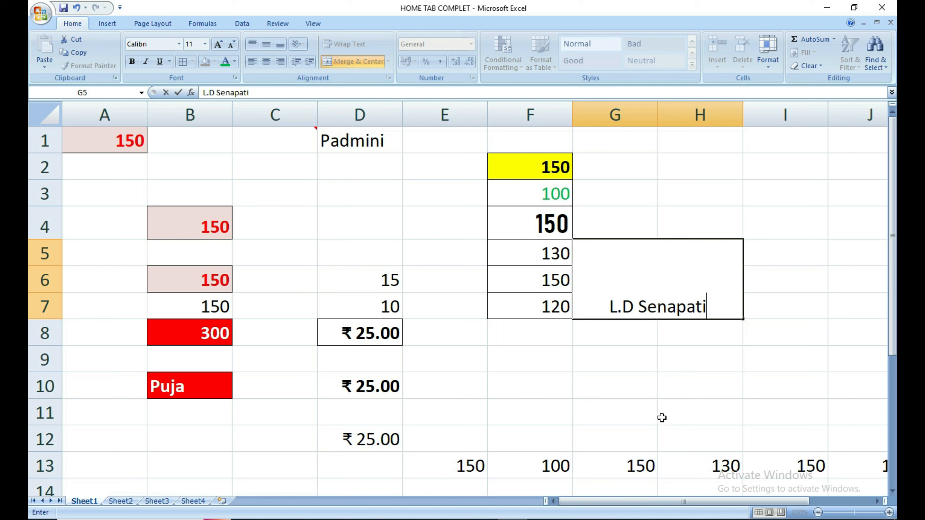
pyautogui.click(662, 383)
pyautogui.click(649, 295)
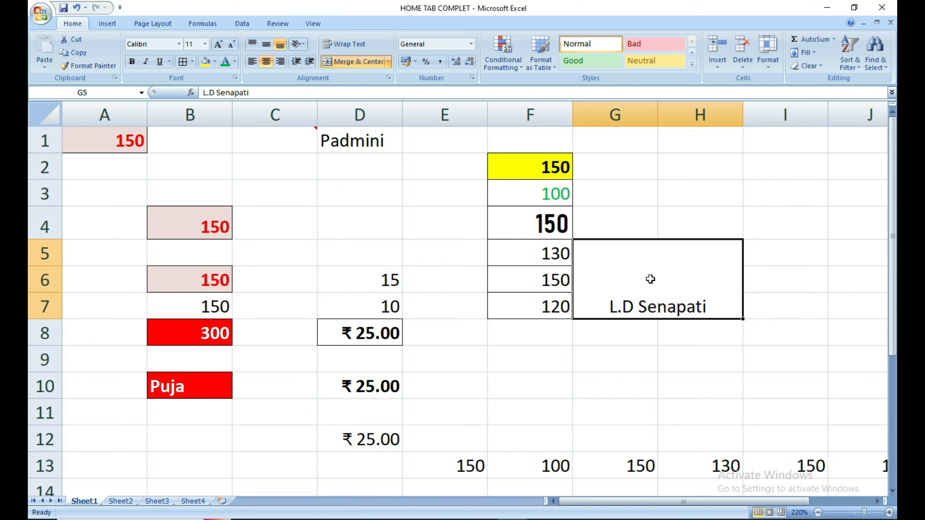
pyautogui.click(268, 50)
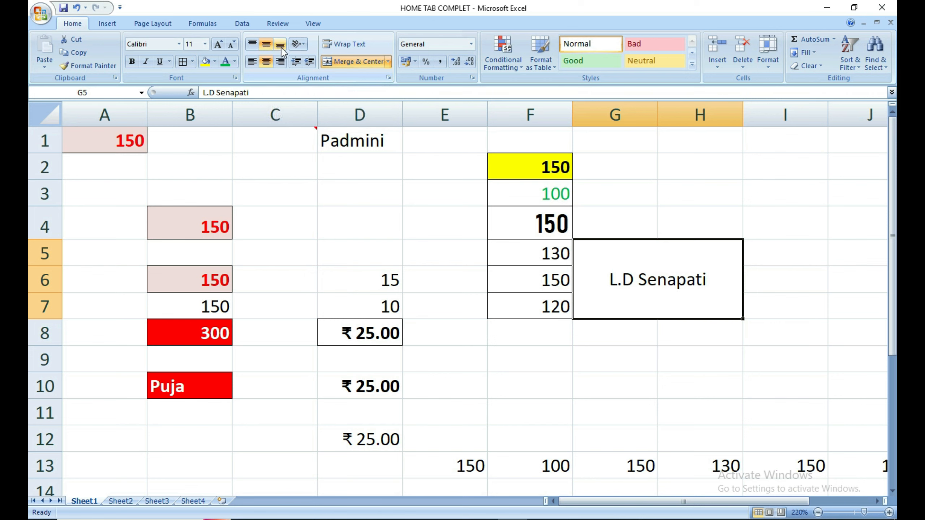
pyautogui.click(281, 62)
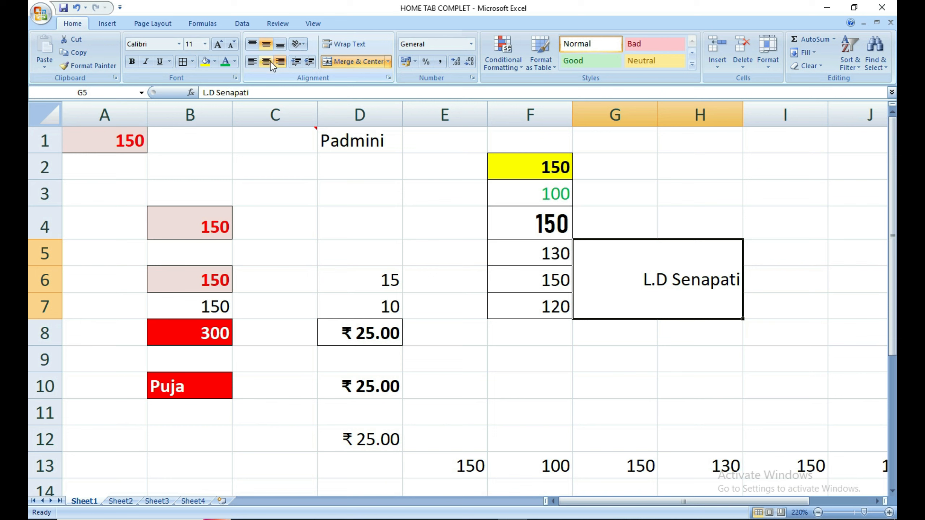
pyautogui.click(253, 62)
pyautogui.click(252, 43)
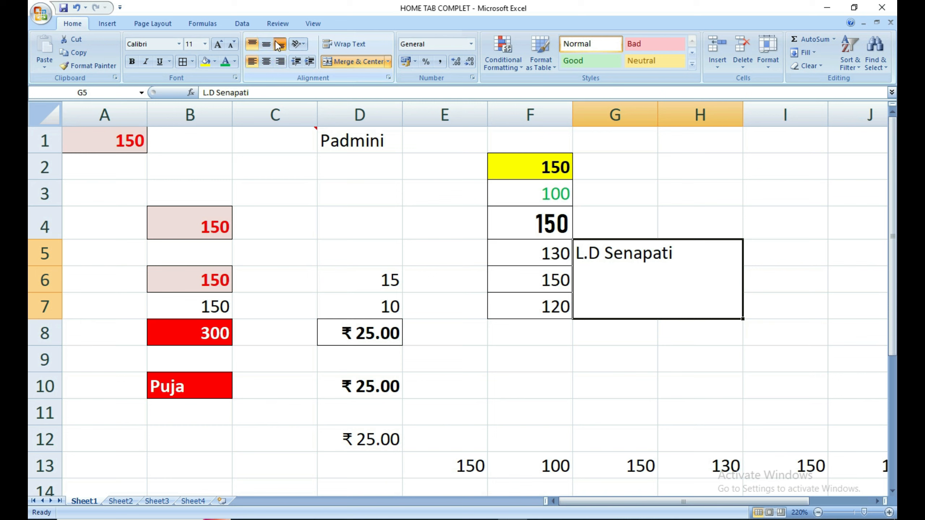
pyautogui.click(279, 45)
pyautogui.click(267, 45)
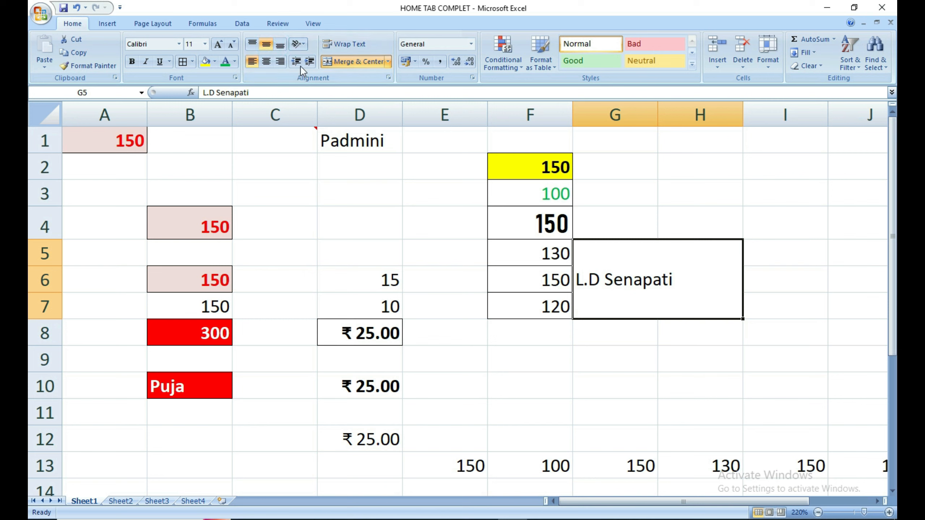
# Tilt the name with Angle Counterclockwise, then undo it.
pyautogui.click(304, 45)
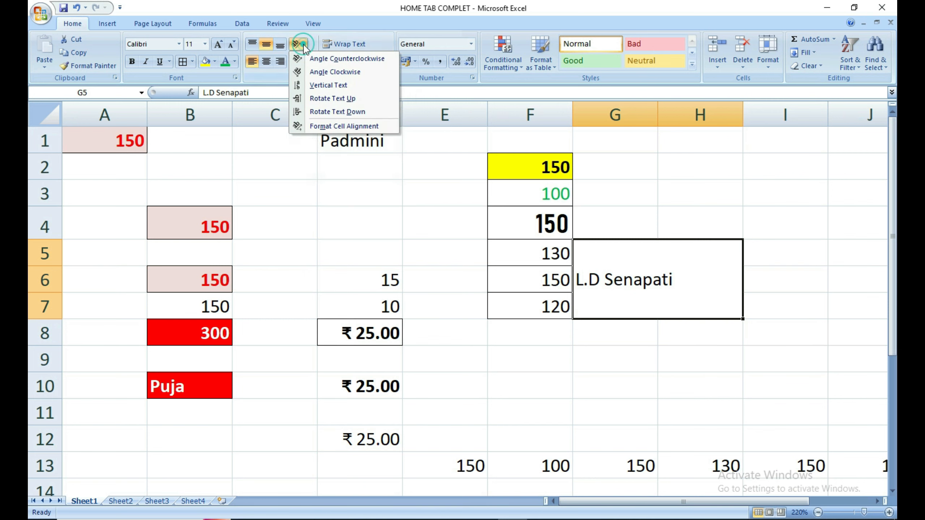
pyautogui.click(309, 55)
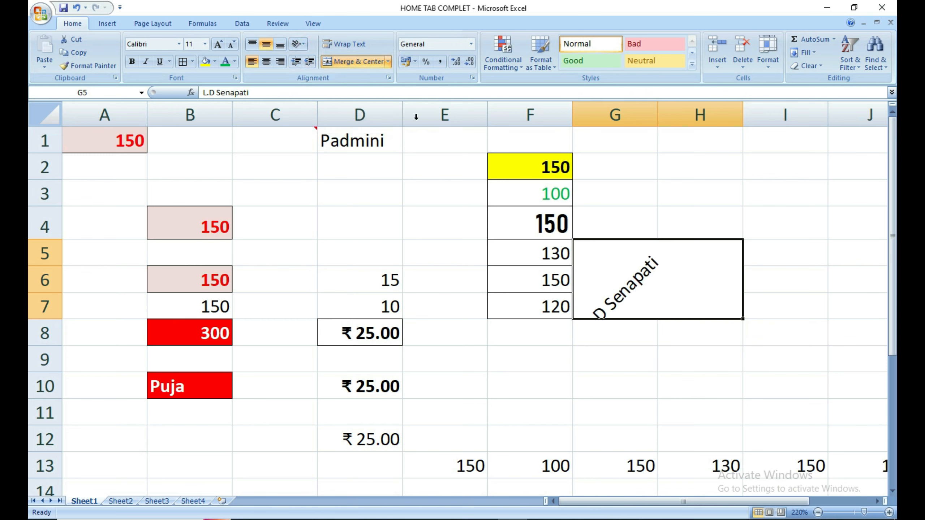
pyautogui.click(296, 47)
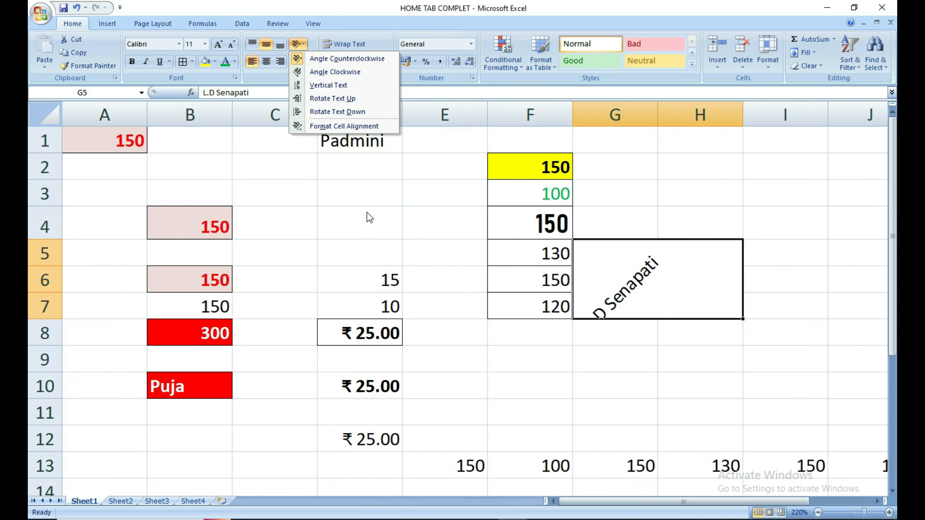
pyautogui.click(385, 223)
pyautogui.hotkey('ctrl', 'z')
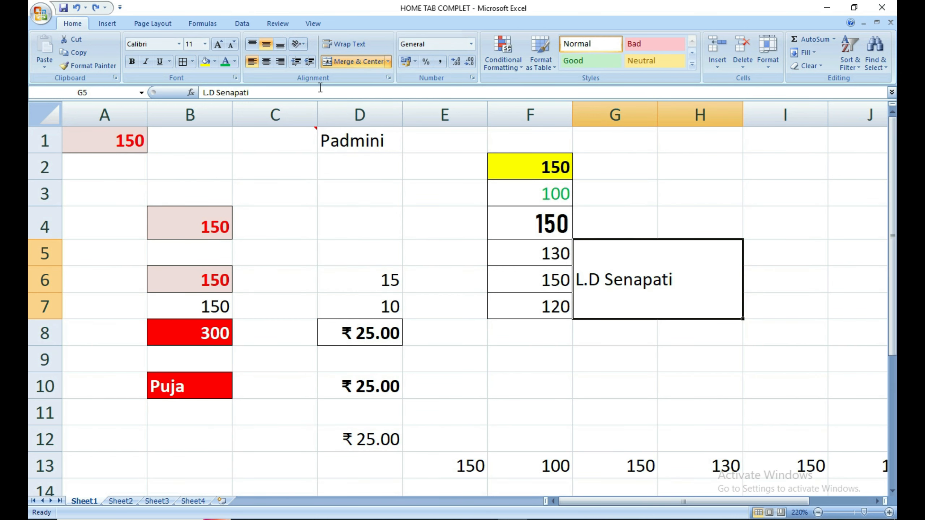
# Try increasing and decreasing the name's indent, returning it to the left edge.
pyautogui.click(310, 63)
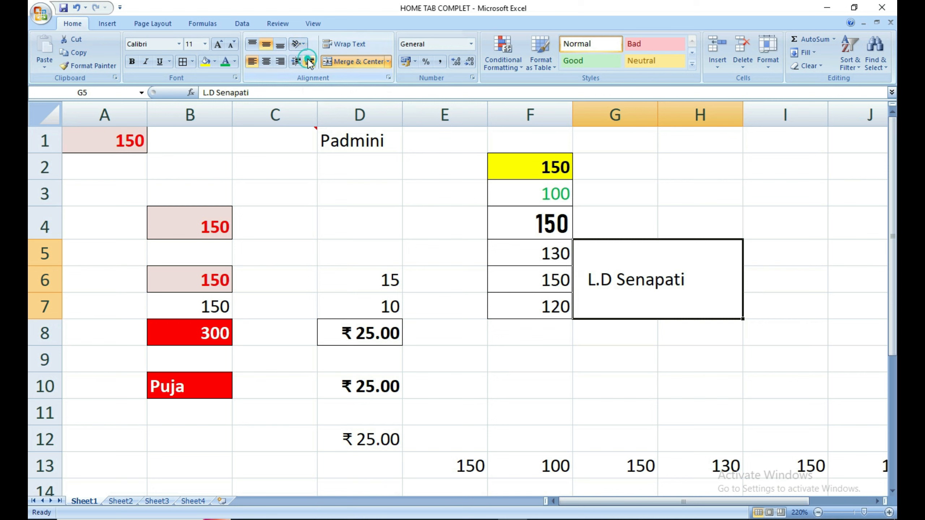
pyautogui.click(310, 62)
pyautogui.click(310, 62)
pyautogui.click(310, 63)
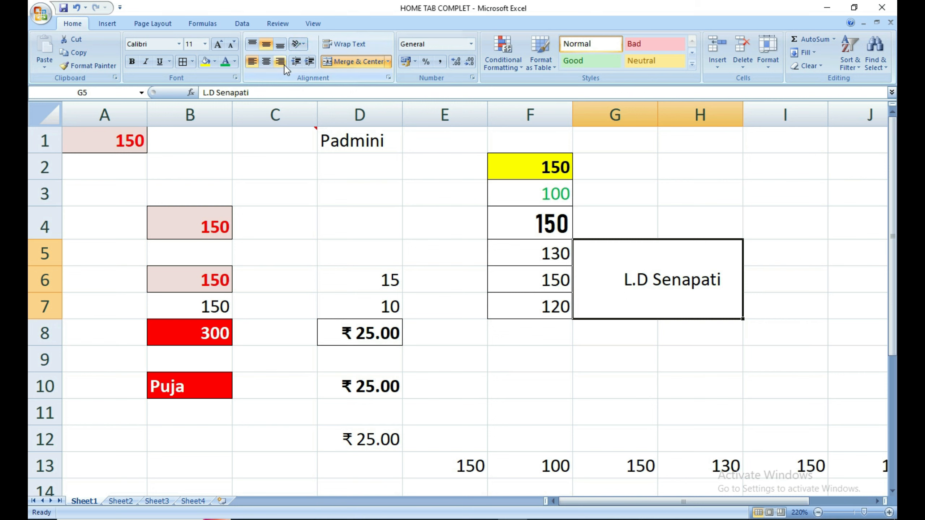
pyautogui.click(297, 60)
pyautogui.click(298, 61)
pyautogui.click(297, 60)
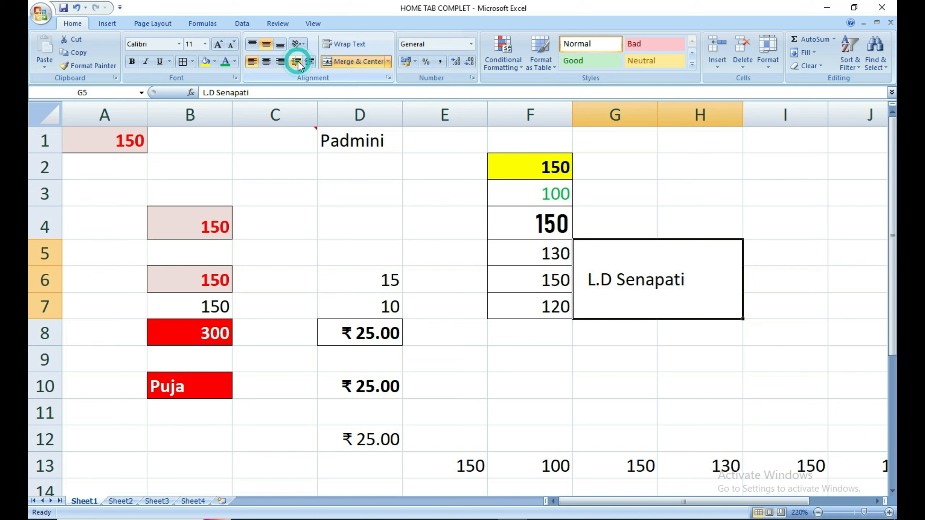
pyautogui.click(298, 62)
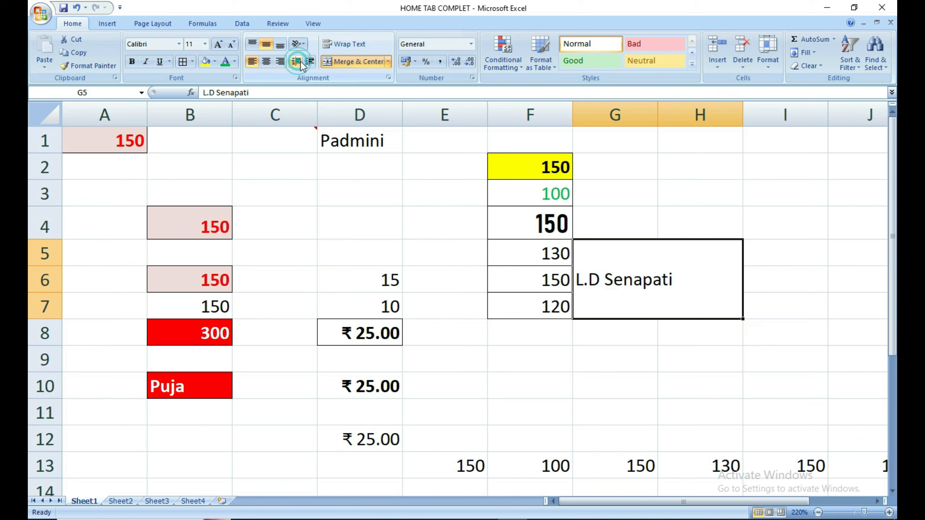
pyautogui.click(306, 62)
pyautogui.click(306, 62)
pyautogui.click(308, 63)
pyautogui.click(308, 62)
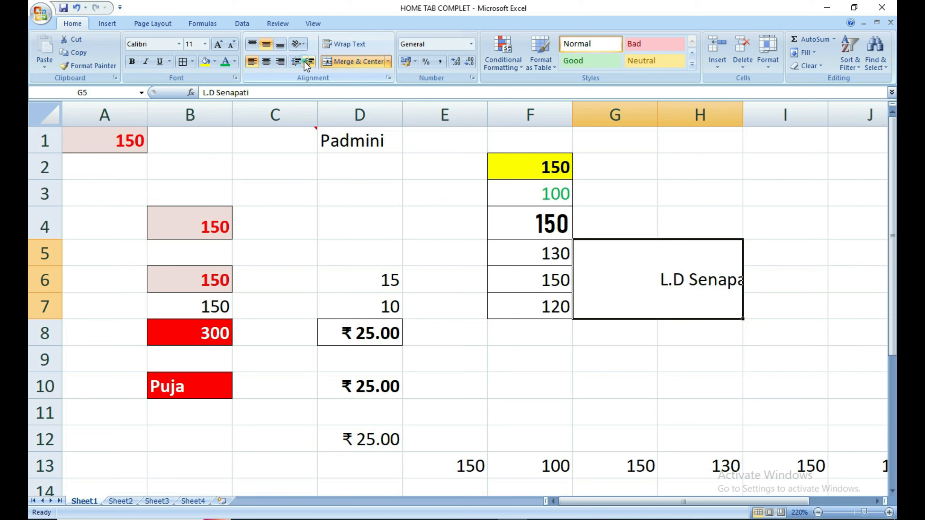
pyautogui.click(291, 62)
pyautogui.click(291, 63)
pyautogui.click(291, 63)
pyautogui.click(290, 62)
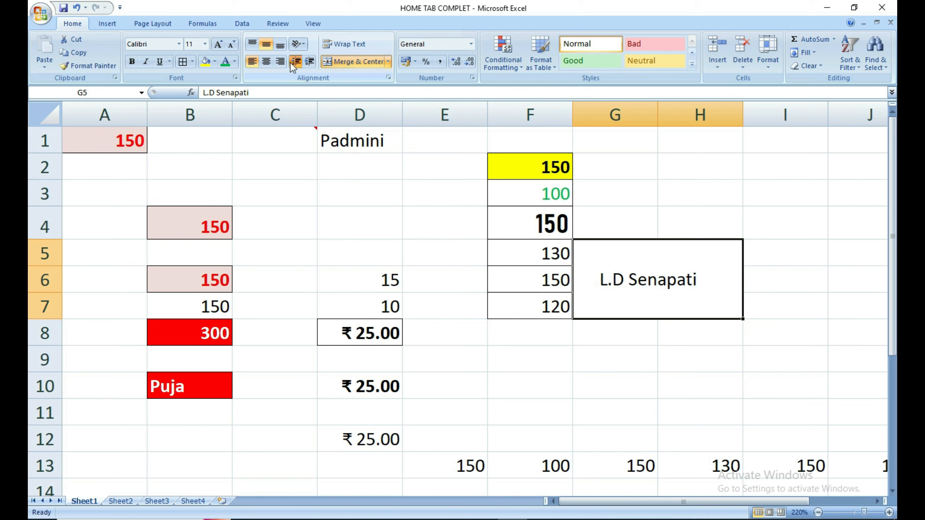
pyautogui.click(292, 62)
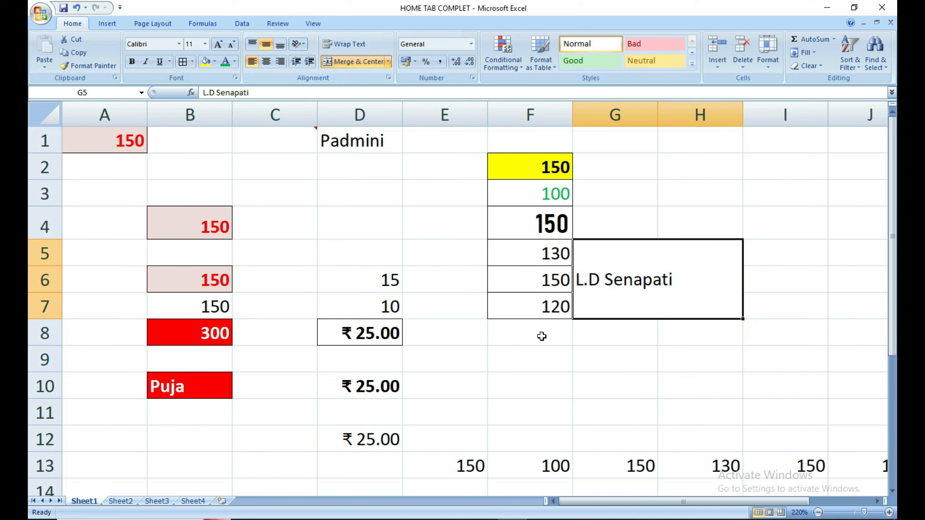
# Enter a person's two-word name in cell G9.
pyautogui.click(525, 364)
pyautogui.click(608, 365)
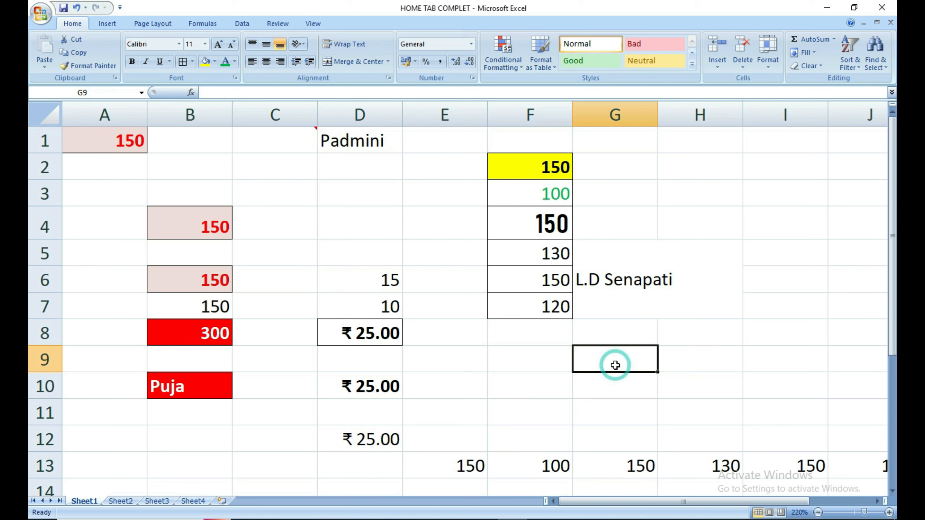
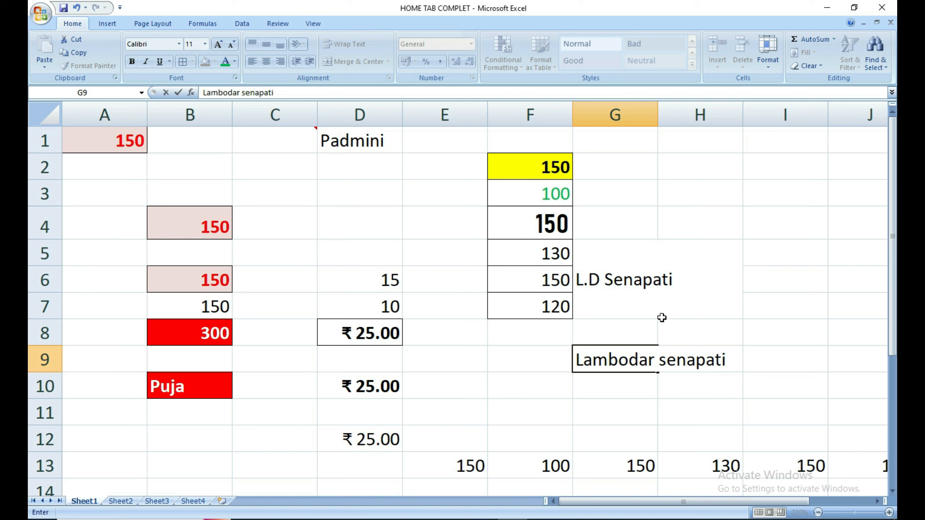
pyautogui.click(666, 402)
pyautogui.click(650, 360)
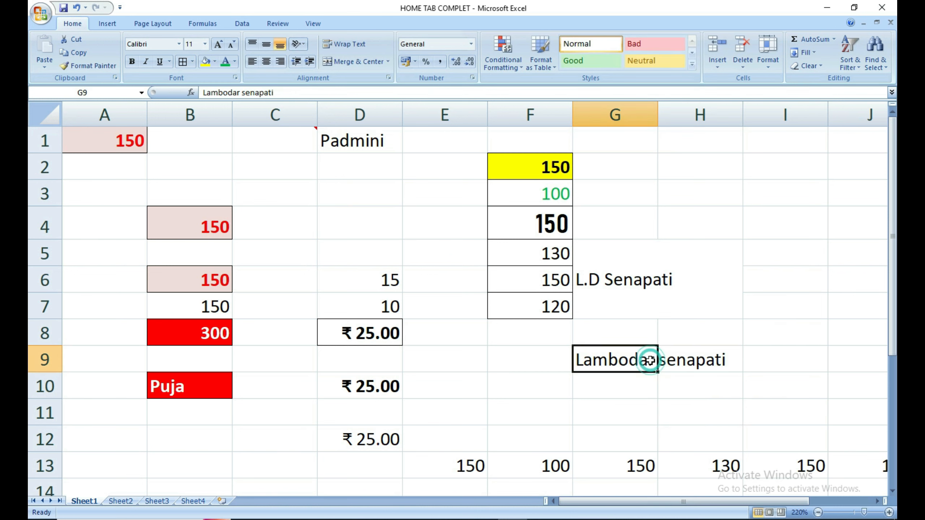
# Type School into cell H9.
pyautogui.click(676, 359)
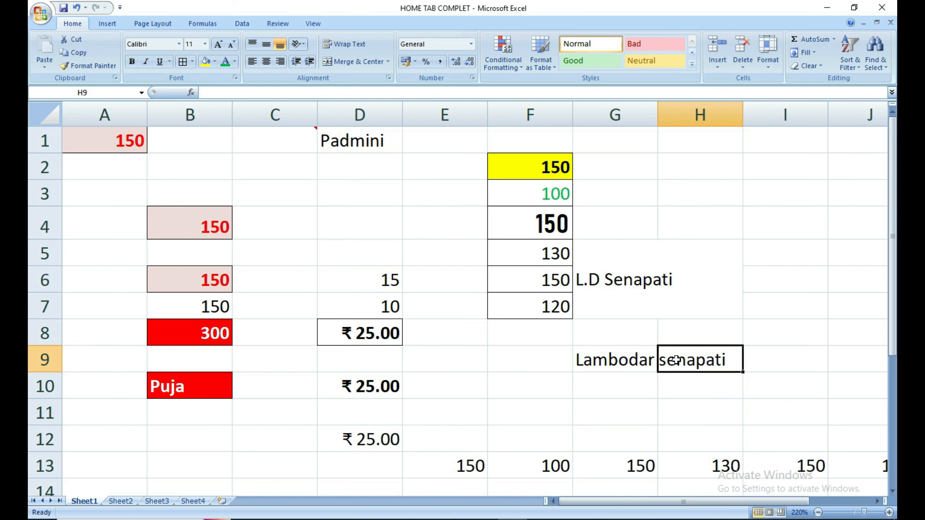
pyautogui.write('Se')
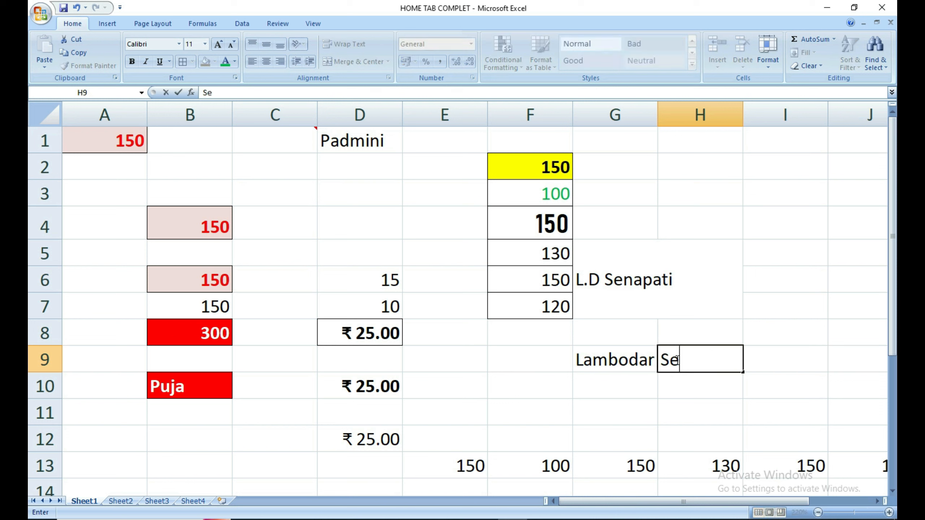
pyautogui.press('BackSpace')
pyautogui.press('BackSpace')
pyautogui.write('School')
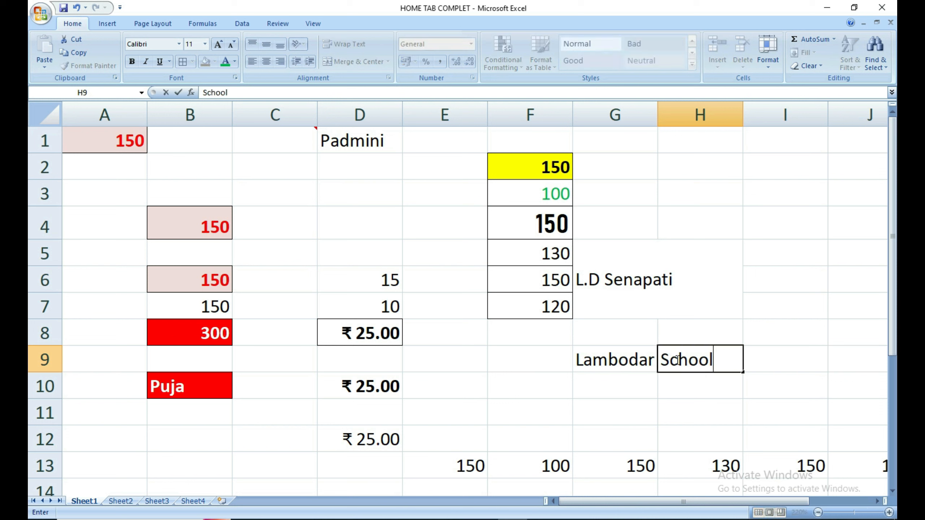
pyautogui.click(659, 409)
# Wrap the text in G9, then undo it so the name stays cut off.
pyautogui.click(643, 364)
pyautogui.click(642, 422)
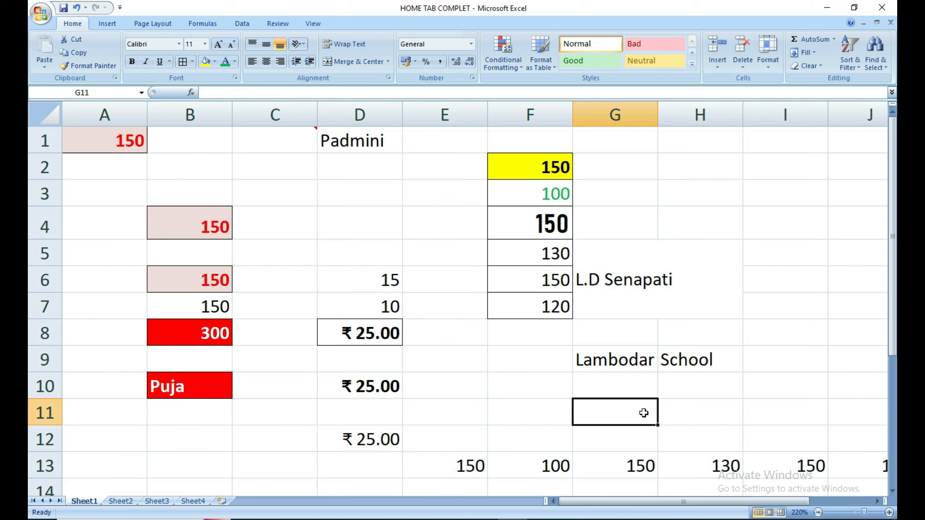
pyautogui.click(643, 366)
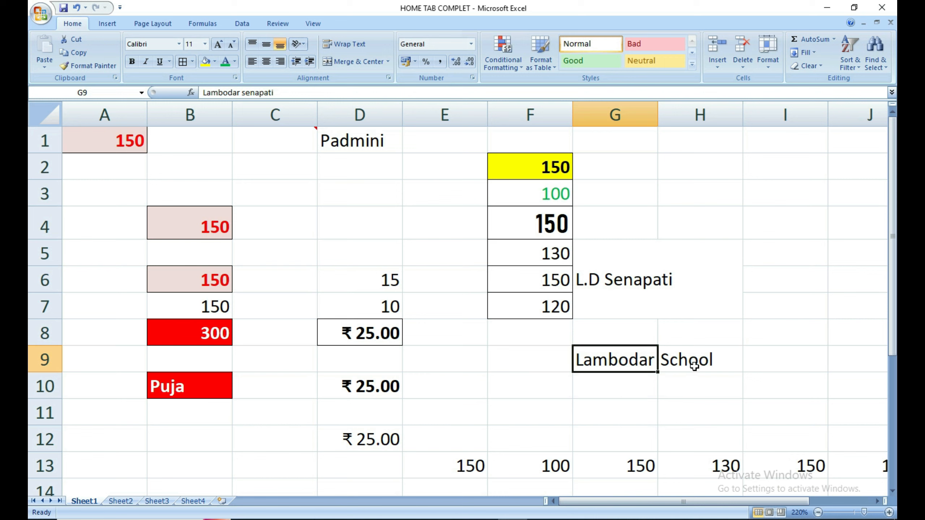
pyautogui.click(693, 366)
pyautogui.click(647, 358)
pyautogui.click(360, 47)
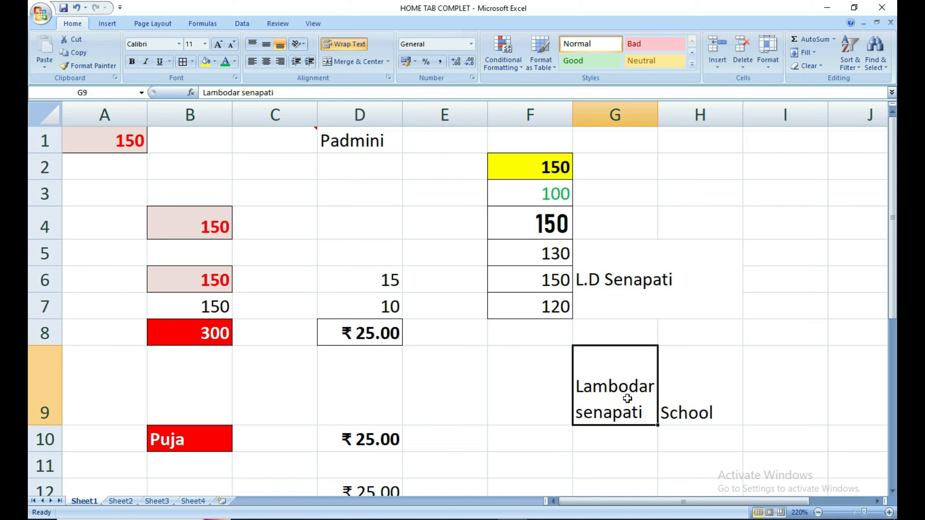
pyautogui.hotkey('ctrl', 'z')
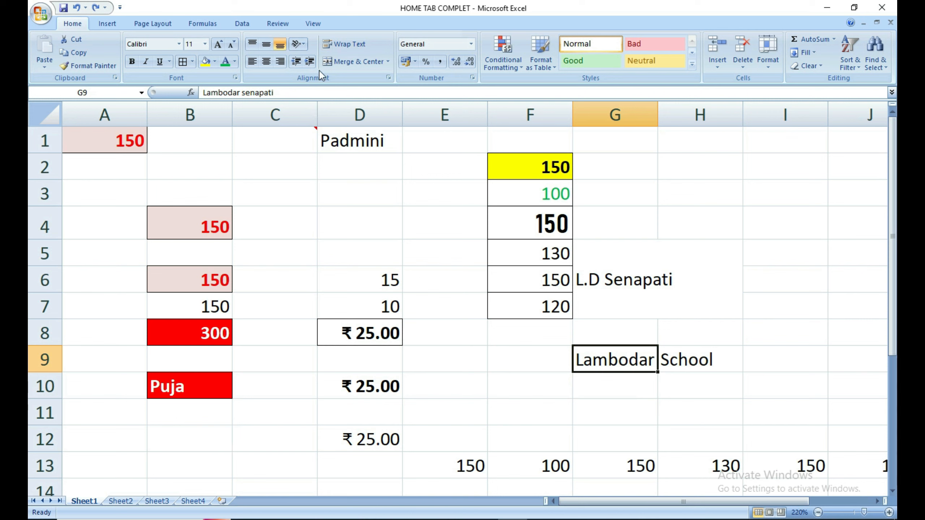
# Enter 1000 in the empty cell H2.
pyautogui.click(474, 45)
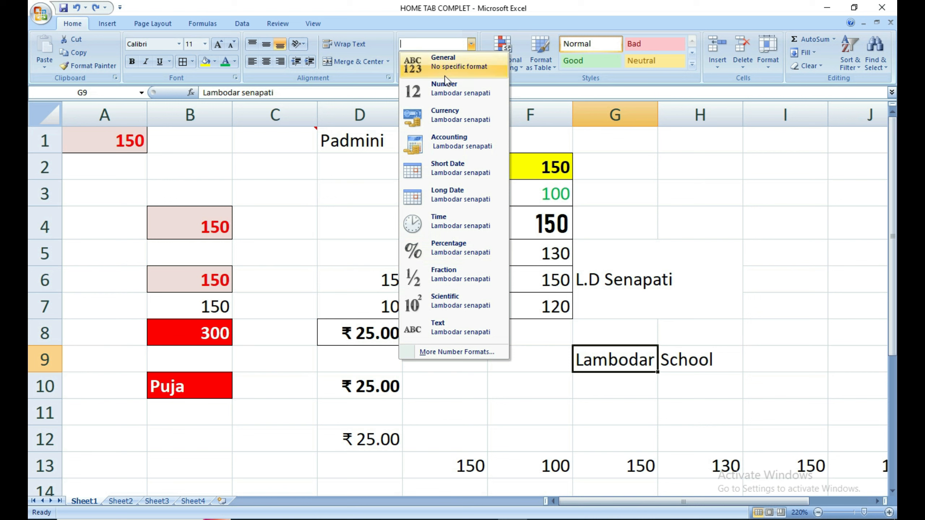
pyautogui.click(643, 202)
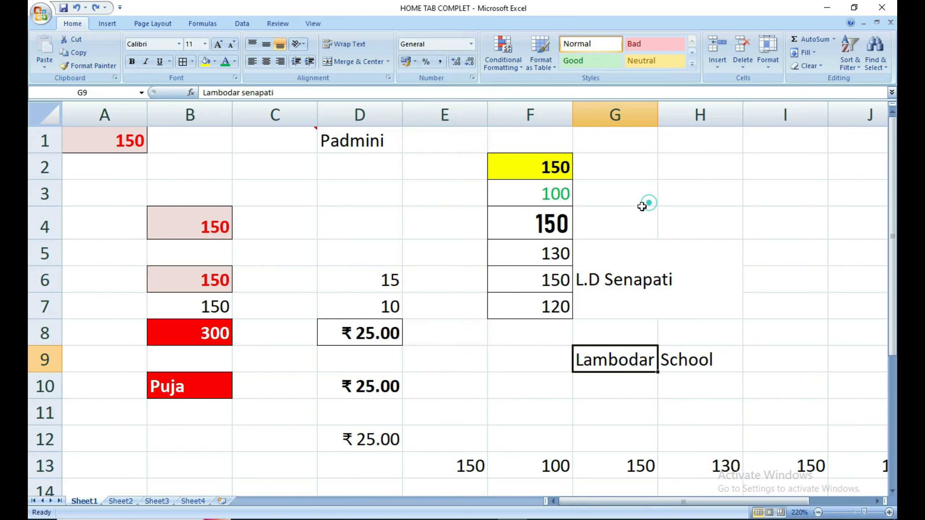
pyautogui.click(705, 173)
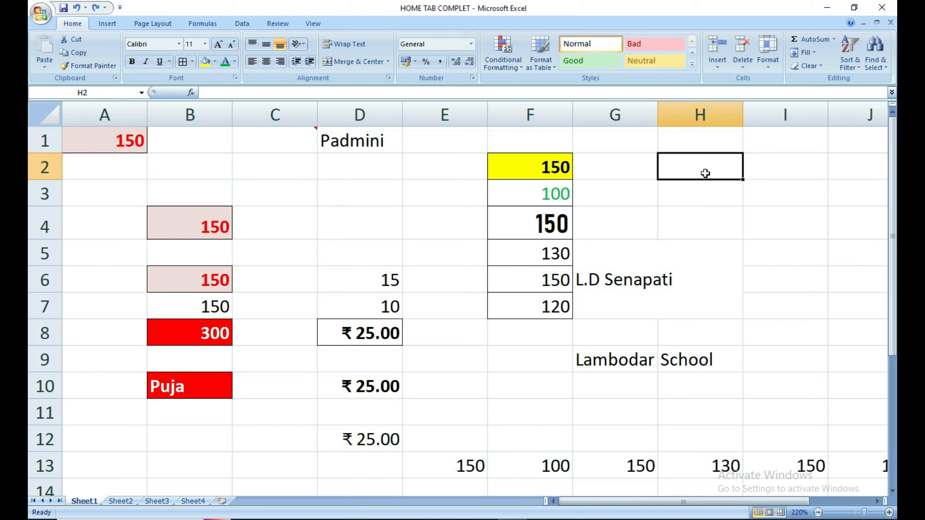
pyautogui.write('1000')
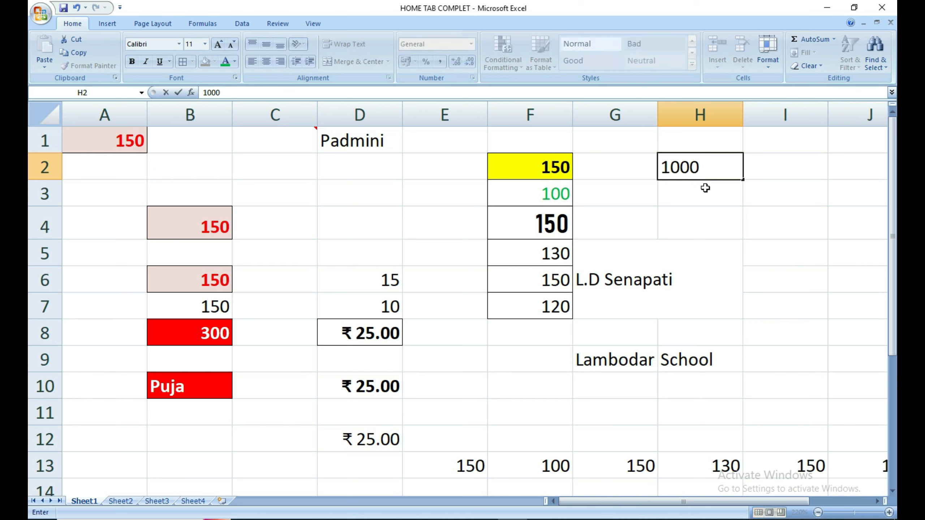
pyautogui.click(703, 207)
# Format H2 as Number with two decimals, showing 1000.00.
pyautogui.click(703, 176)
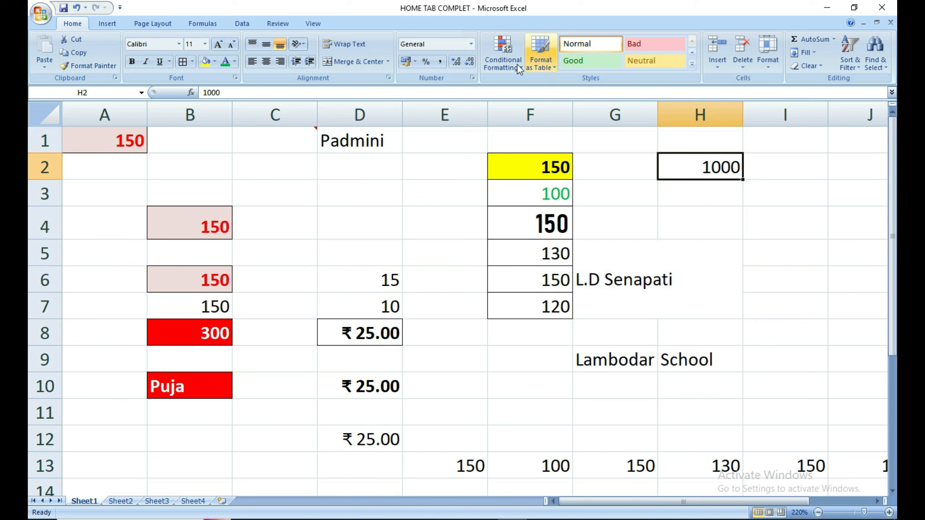
pyautogui.click(471, 44)
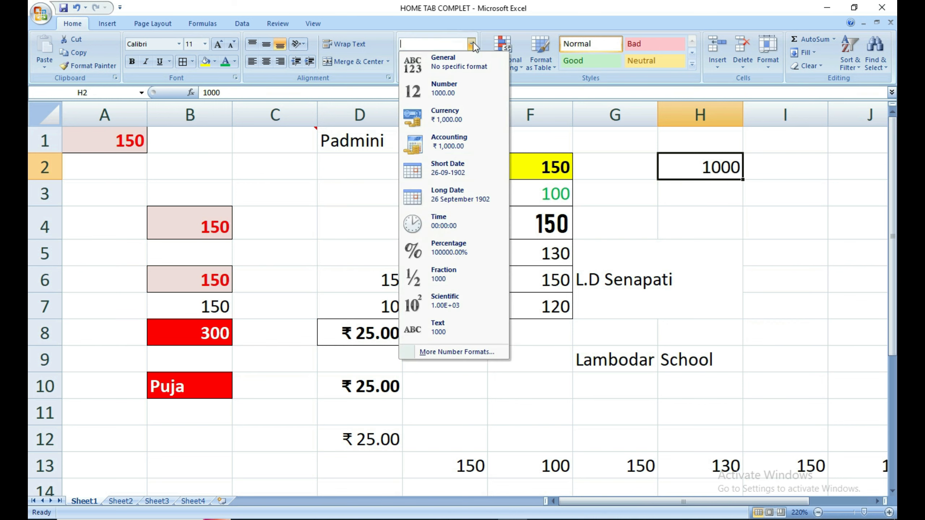
pyautogui.click(452, 89)
pyautogui.click(669, 202)
pyautogui.click(709, 169)
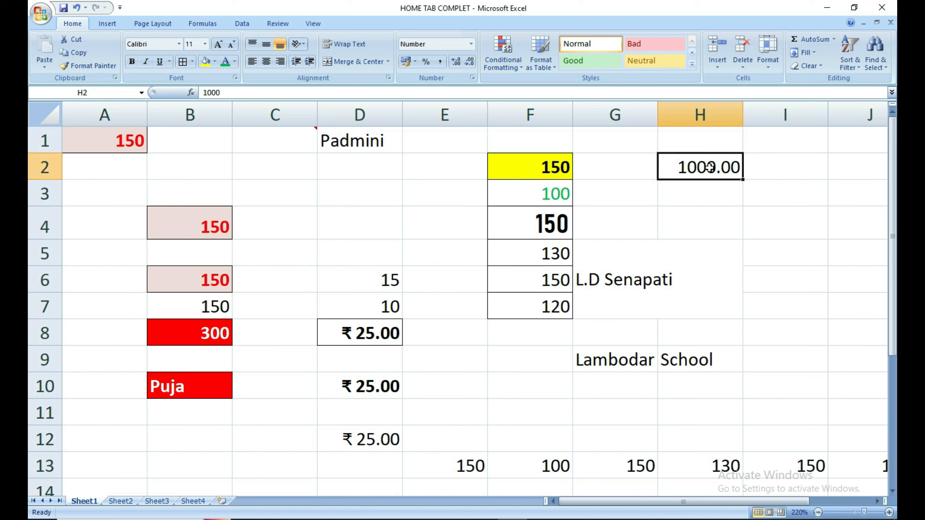
# Apply Currency format to H2, displaying ₹ 1,000.00.
pyautogui.click(471, 44)
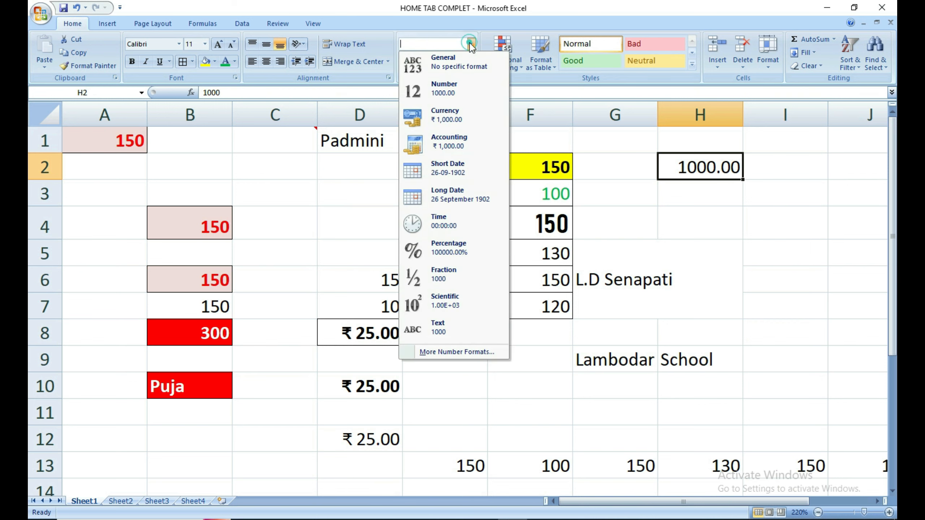
pyautogui.click(452, 115)
pyautogui.click(700, 192)
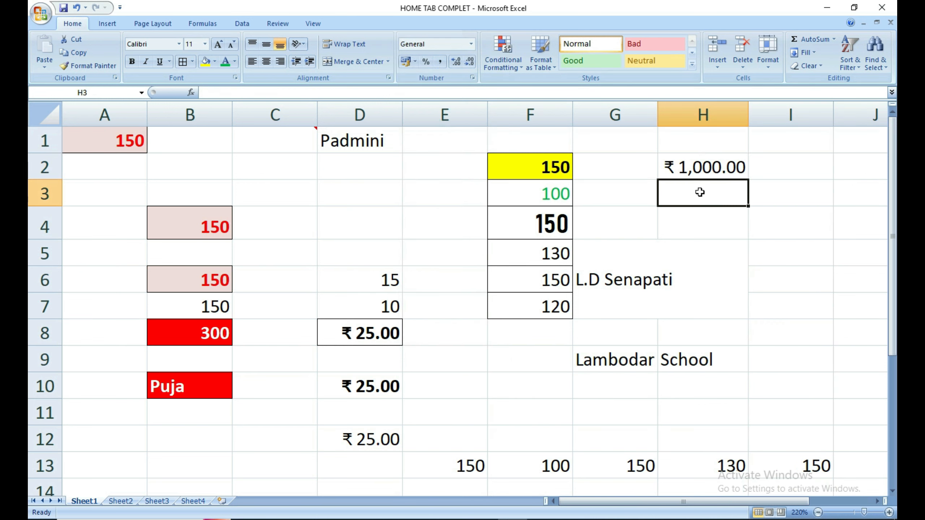
pyautogui.click(701, 177)
pyautogui.click(703, 190)
pyautogui.click(702, 179)
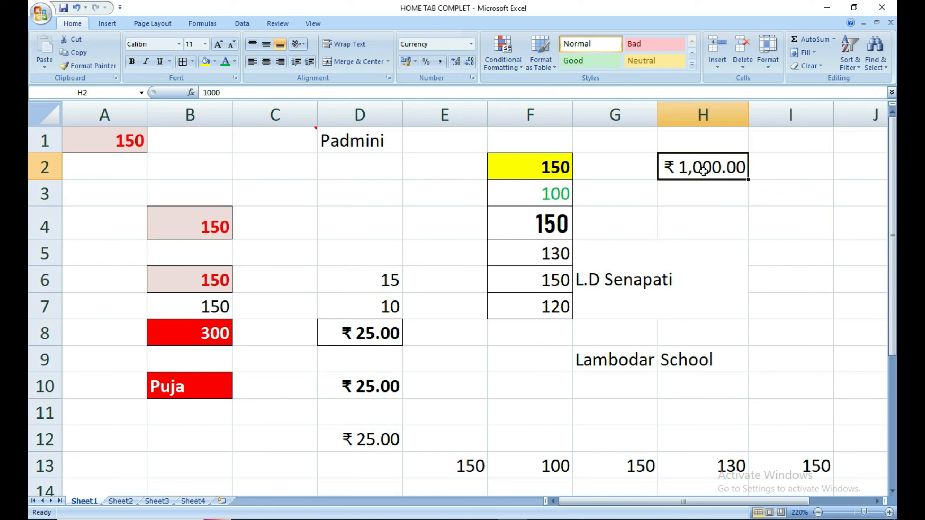
# Switch H2 to Accounting, then Short Date (26-09-1902), and clear the cell.
pyautogui.click(471, 44)
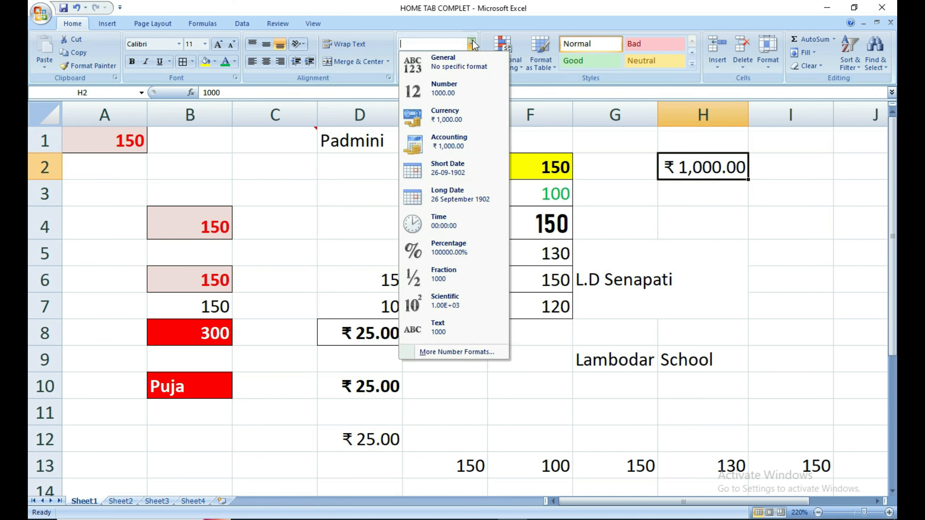
pyautogui.click(469, 147)
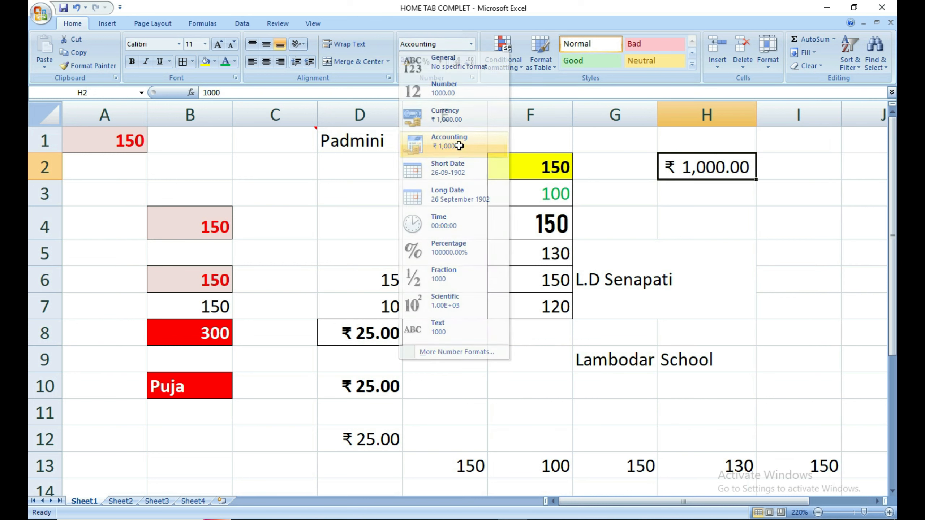
pyautogui.click(472, 44)
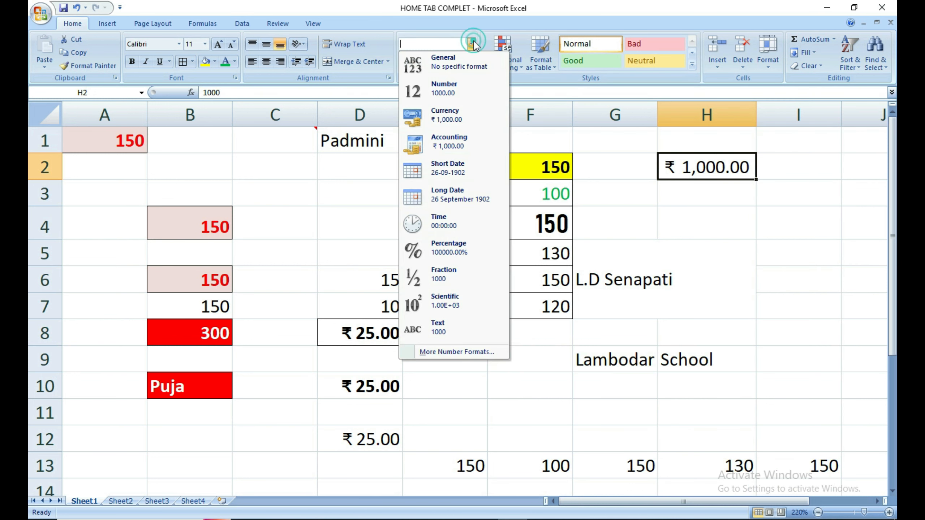
pyautogui.click(460, 172)
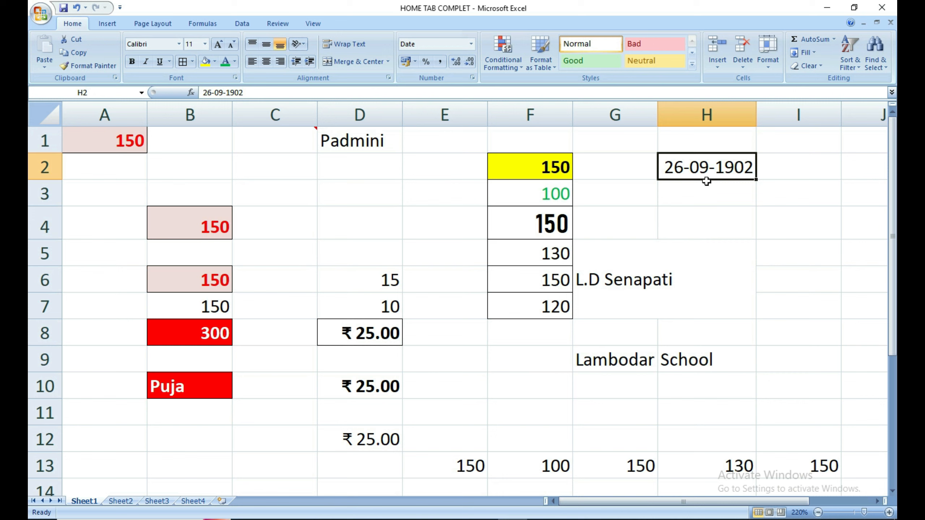
pyautogui.press('Delete')
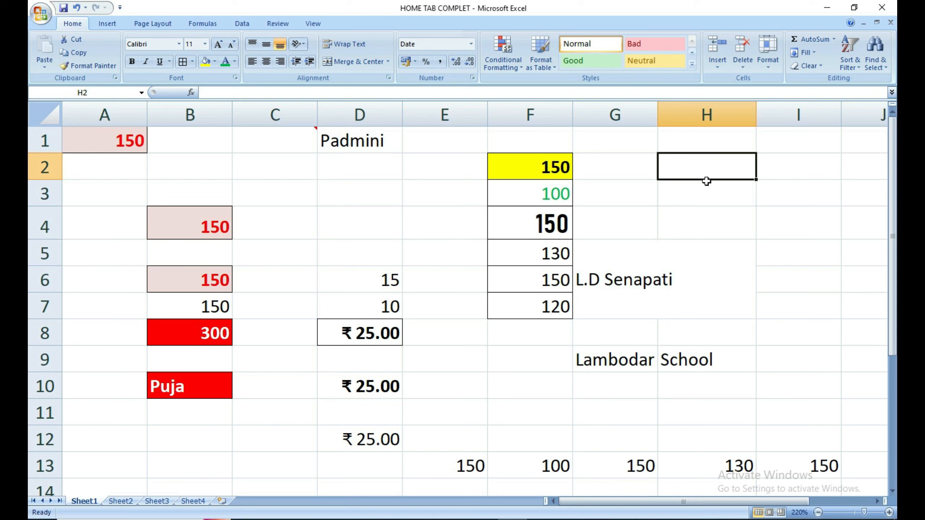
# Enter 02-02-2024 in H2 and display it as a long date, 02 February 2024.
pyautogui.write('02-02-')
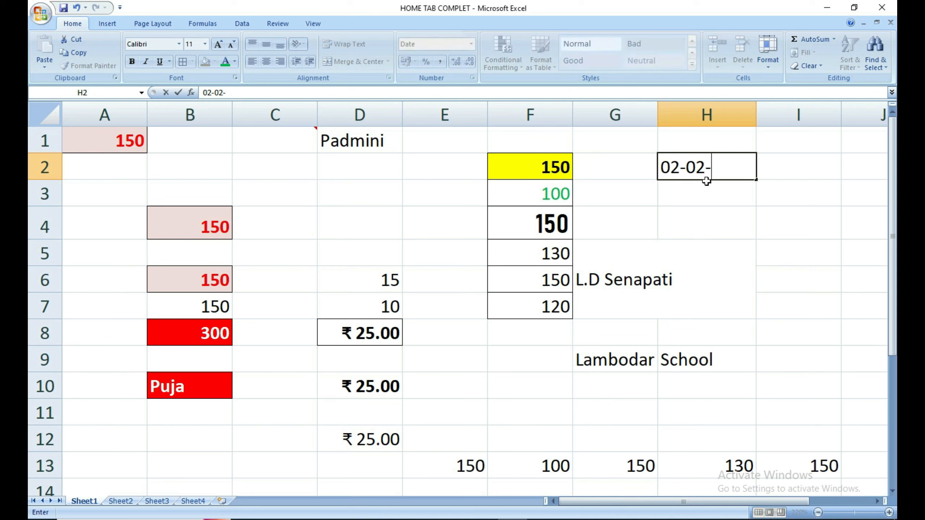
pyautogui.write('2024')
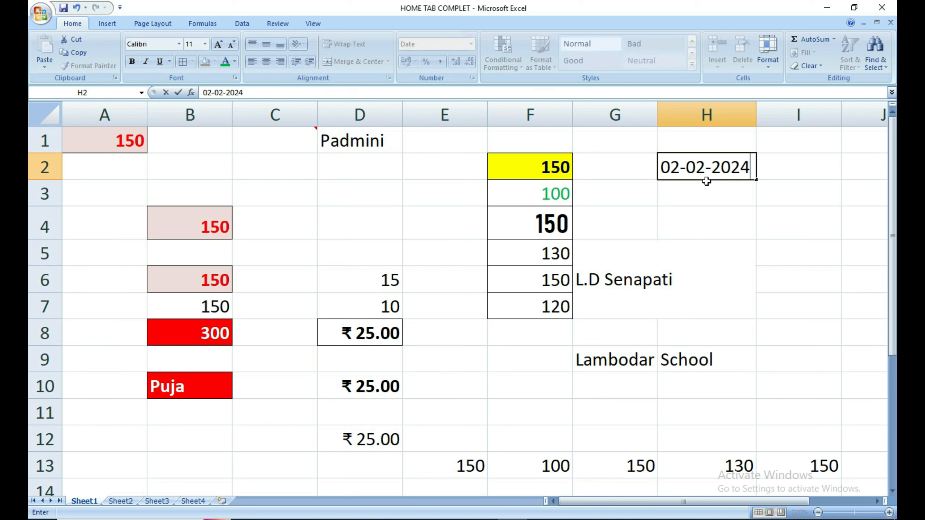
pyautogui.press('Return')
pyautogui.click(702, 166)
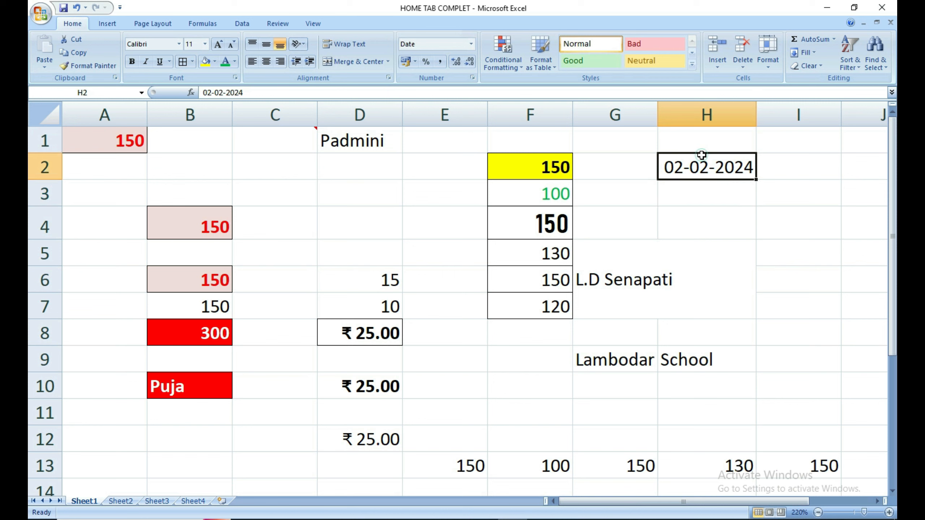
pyautogui.click(471, 44)
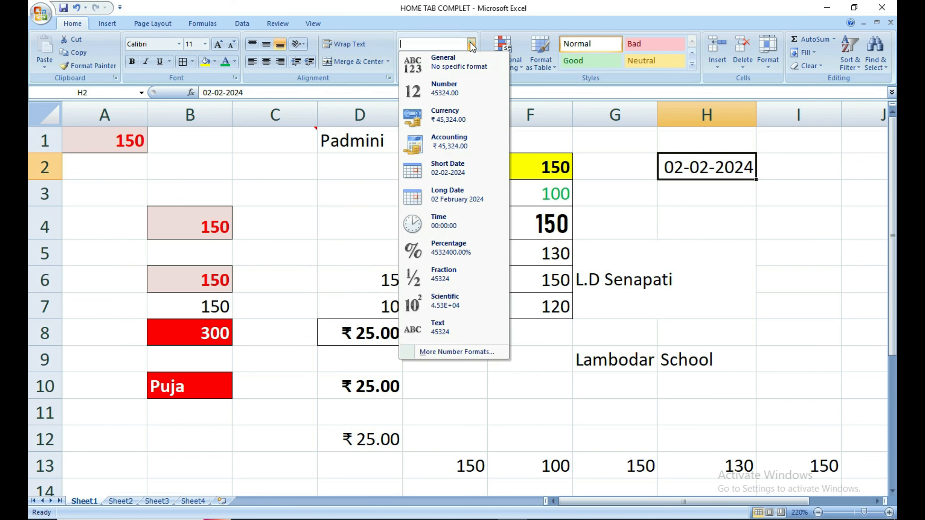
pyautogui.click(447, 190)
pyautogui.click(765, 220)
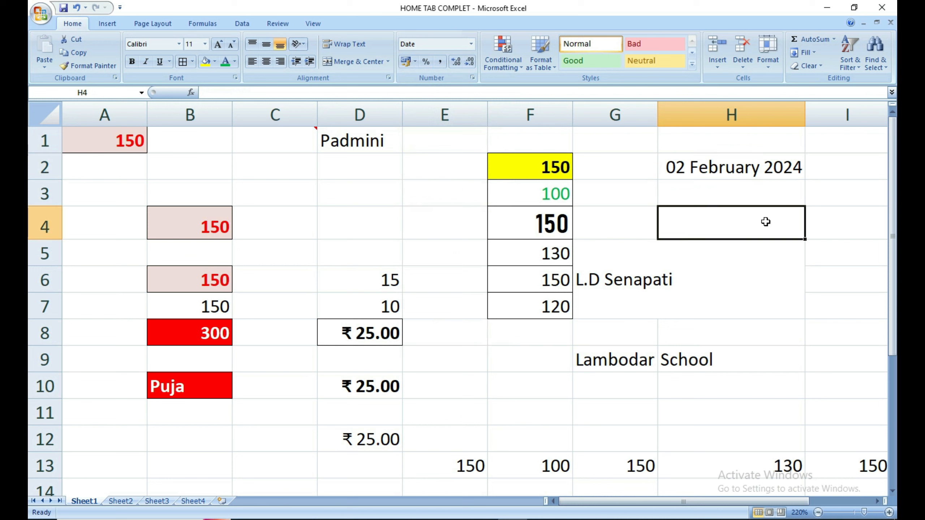
# Change H2's date to Time format, showing 00:00:00.
pyautogui.click(694, 172)
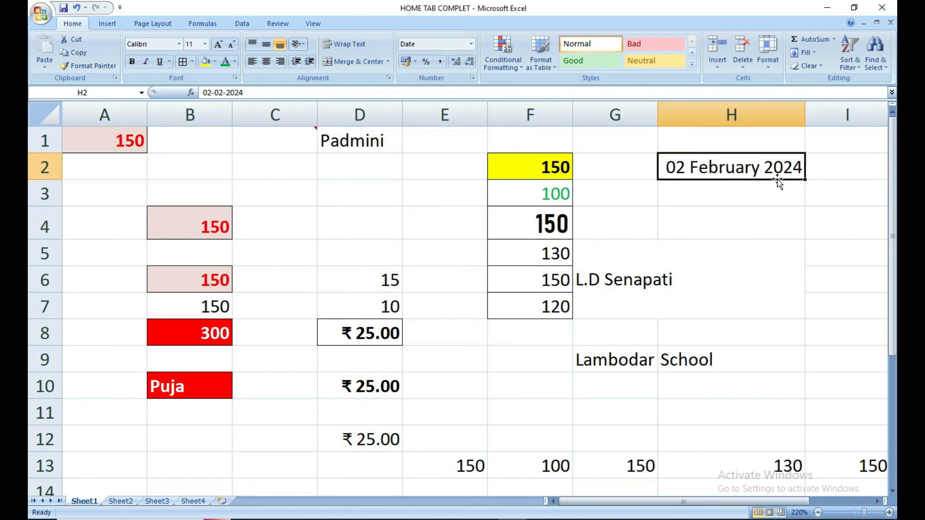
pyautogui.click(470, 45)
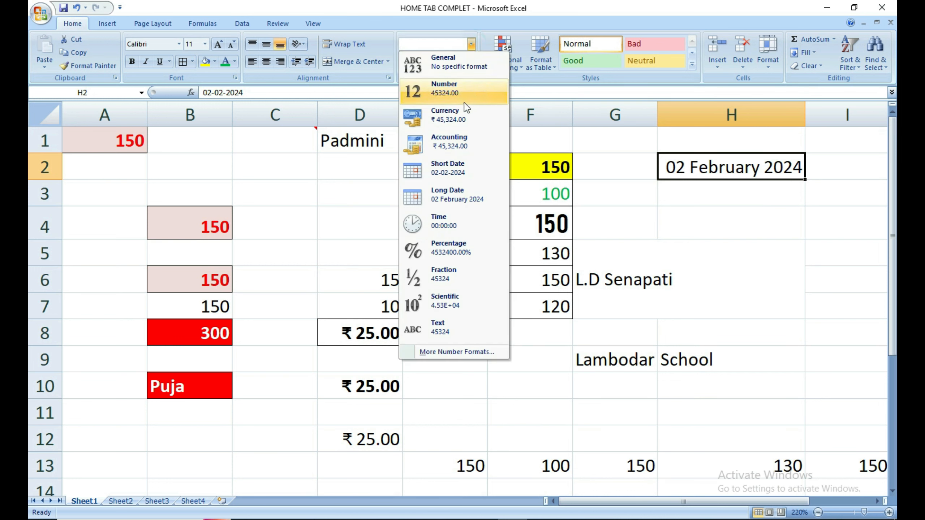
pyautogui.click(450, 219)
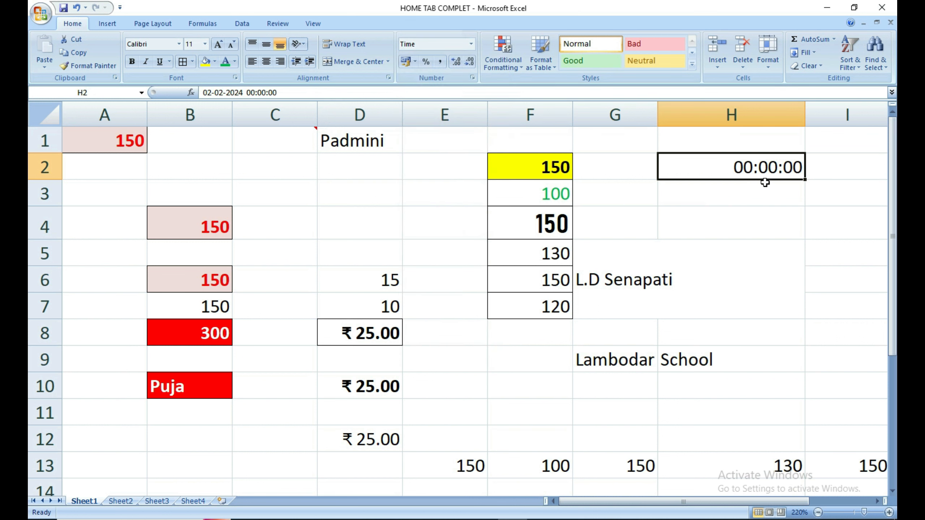
# Replace H2's date with the time 10:25 PM, which displays as 22:25:00.
pyautogui.press('Delete')
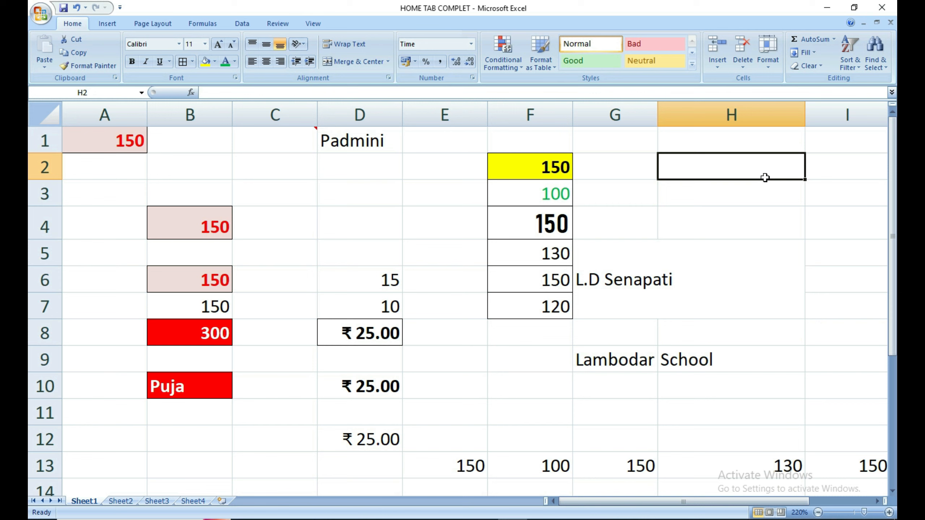
pyautogui.write('10:')
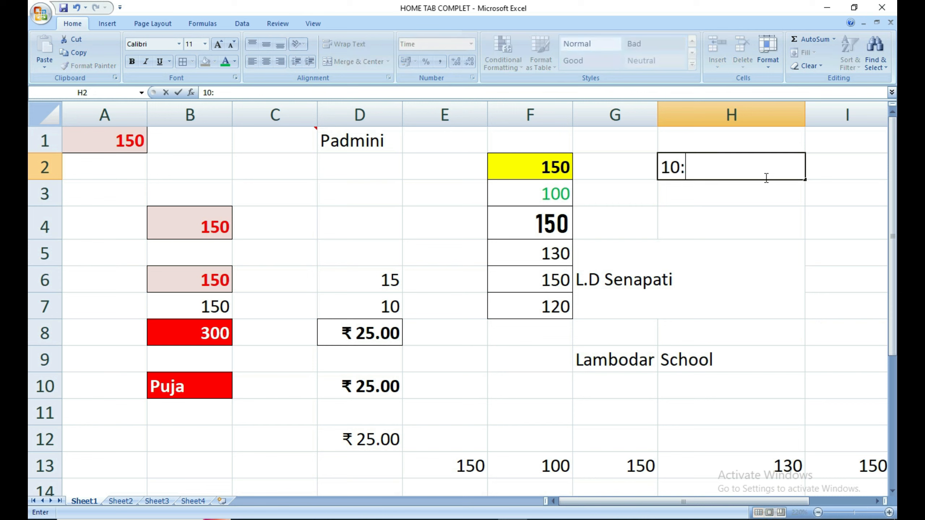
pyautogui.write('25')
pyautogui.write(' pm')
pyautogui.press('BackSpace')
pyautogui.press('BackSpace')
pyautogui.press('BackSpace')
pyautogui.write('PM')
pyautogui.press('Return')
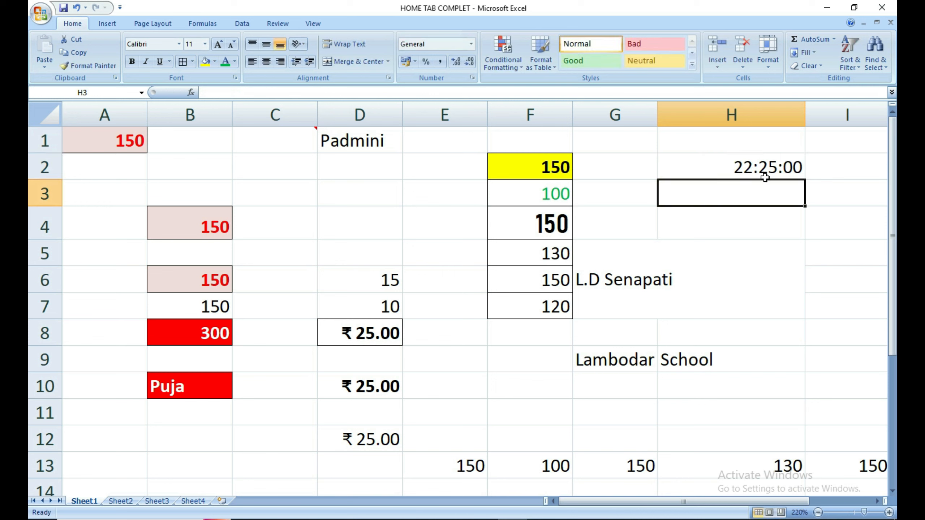
pyautogui.click(743, 244)
# Inspect H2's stored time and its Time entry in the Number Format list without changes.
pyautogui.doubleClick(732, 166)
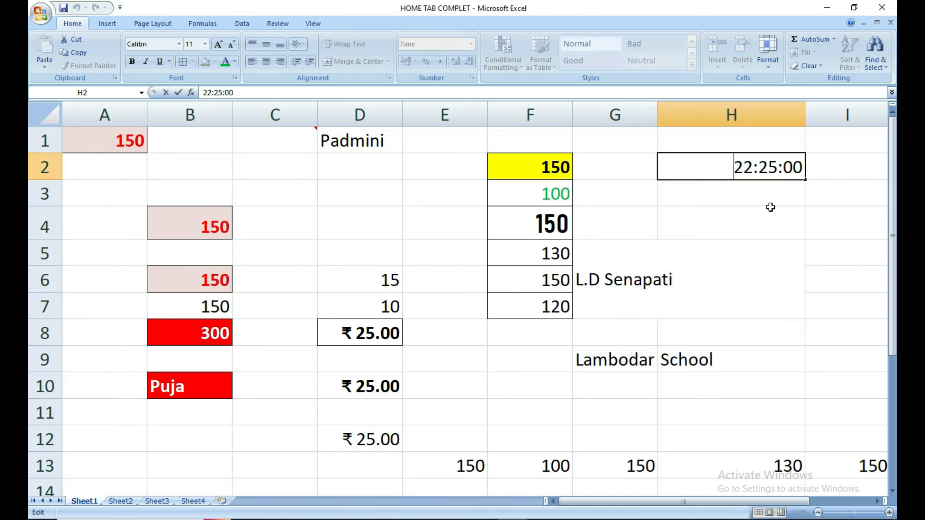
pyautogui.click(767, 222)
pyautogui.click(750, 172)
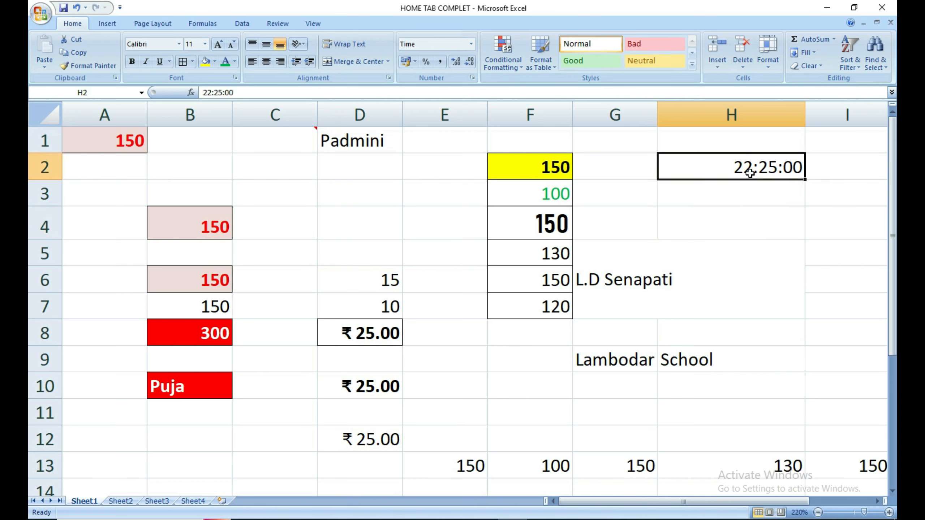
pyautogui.click(472, 44)
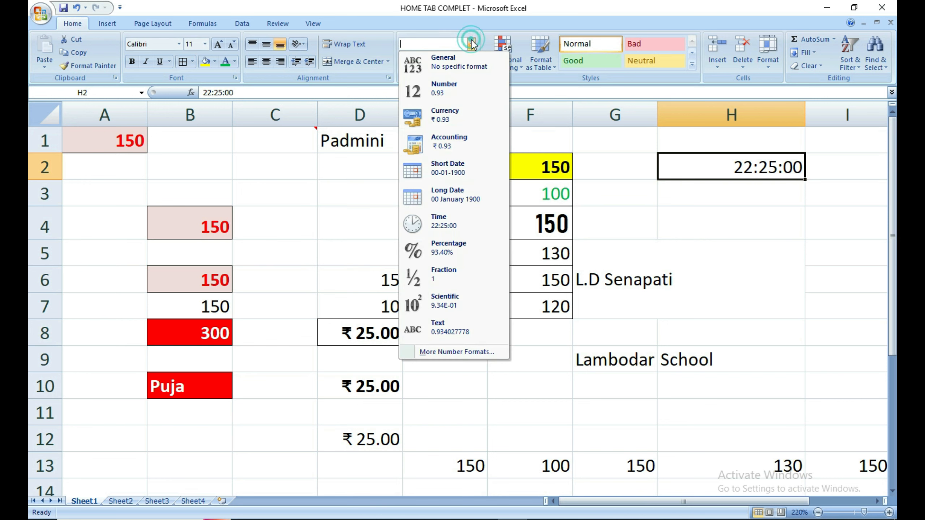
pyautogui.click(757, 263)
pyautogui.click(753, 221)
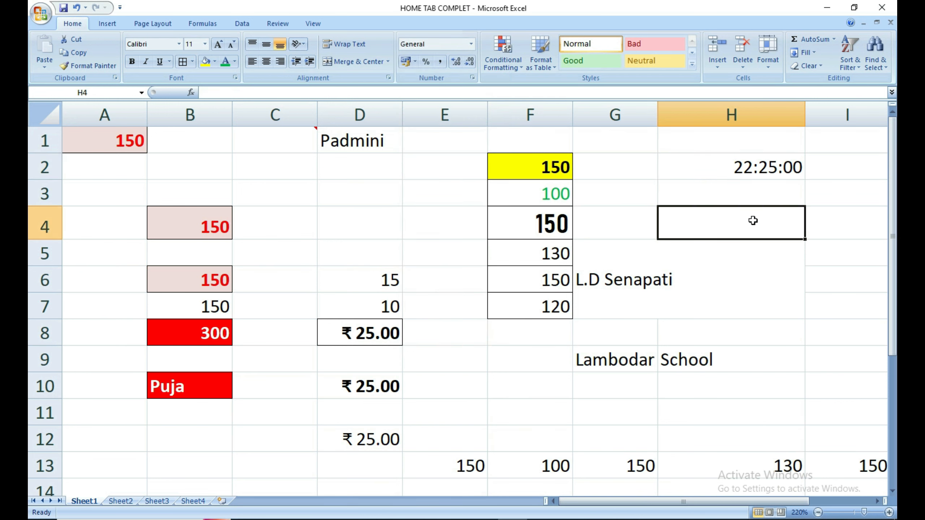
# Enter 0.6 in H4 and show it as 60% with Percent Style.
pyautogui.write('0.6')
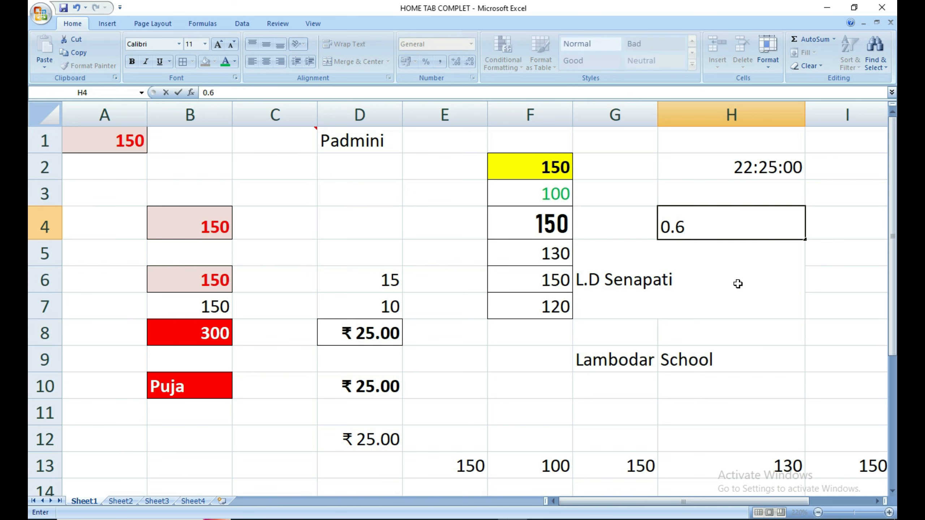
pyautogui.click(710, 228)
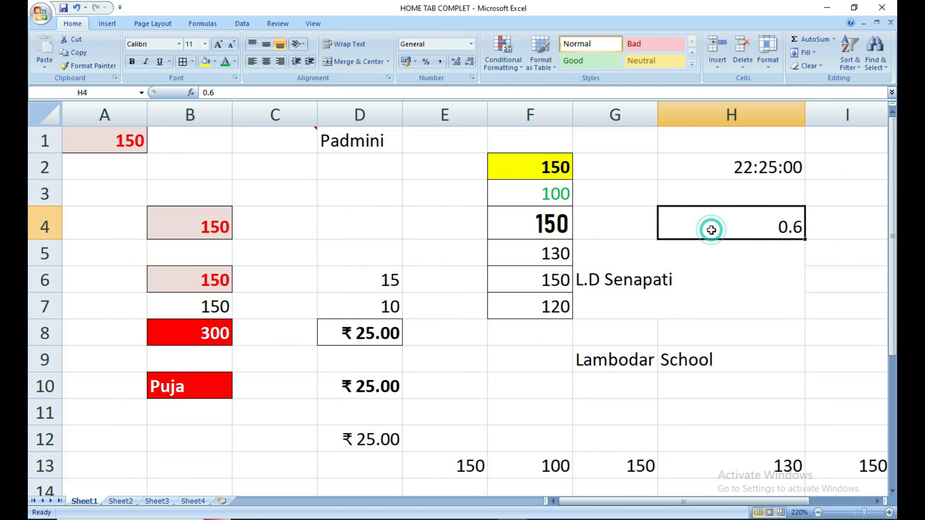
pyautogui.click(425, 61)
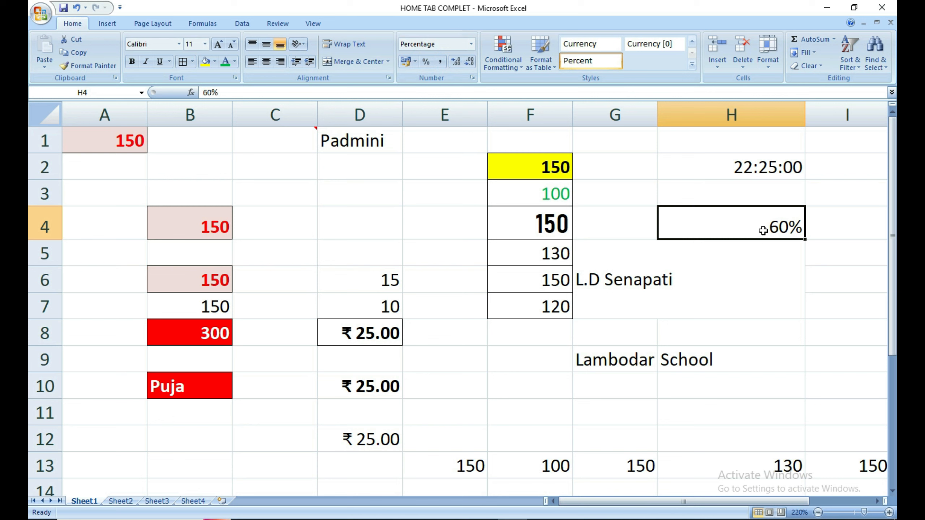
# Enter 10 in G3, apply Percent Style to see 1000%, then clear G3.
pyautogui.click(609, 192)
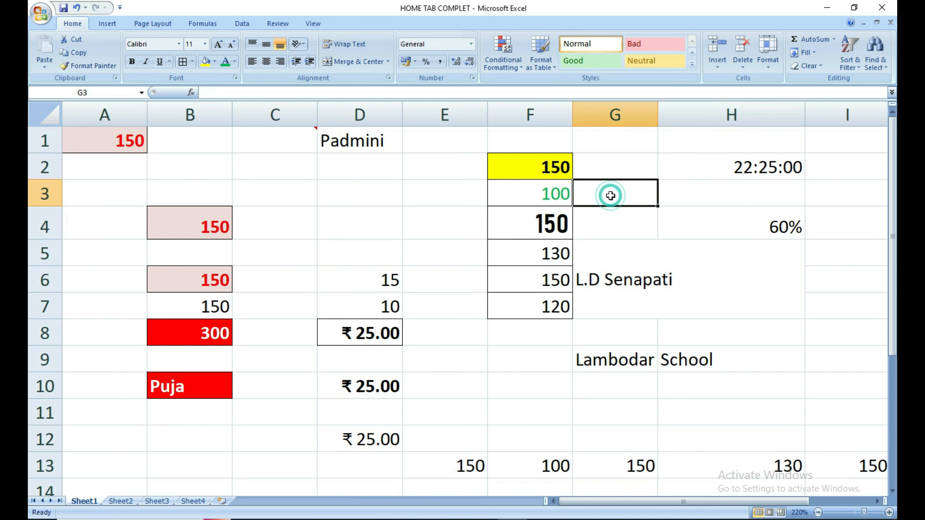
pyautogui.write('10')
pyautogui.press('Return')
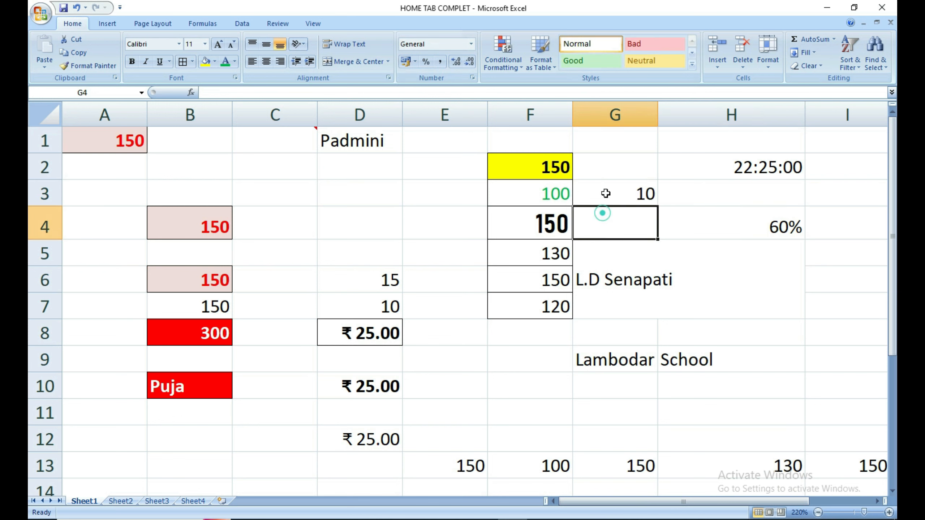
pyautogui.click(605, 192)
pyautogui.click(427, 62)
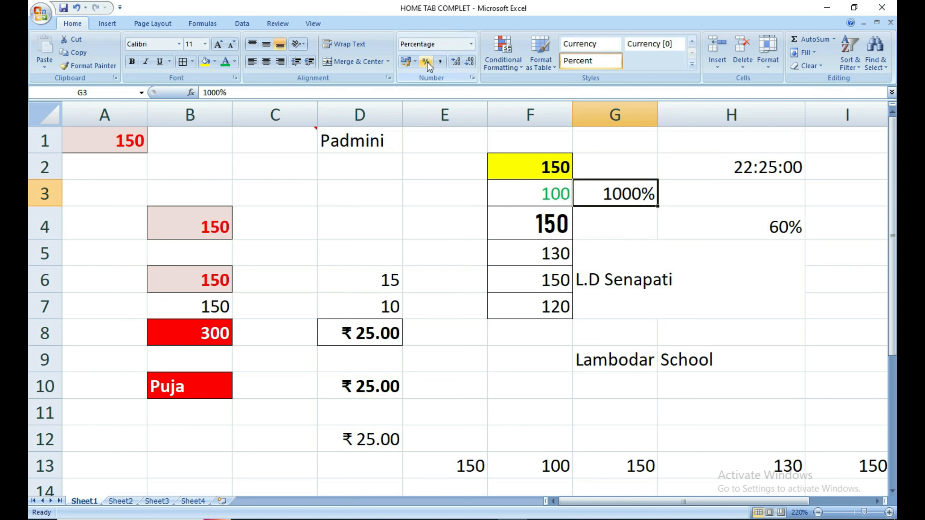
pyautogui.click(621, 219)
pyautogui.click(629, 194)
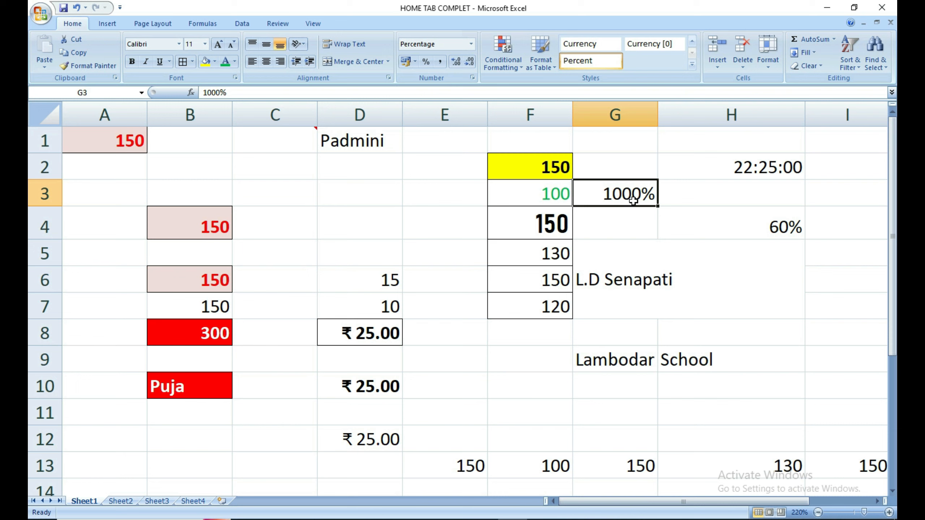
pyautogui.press('Delete')
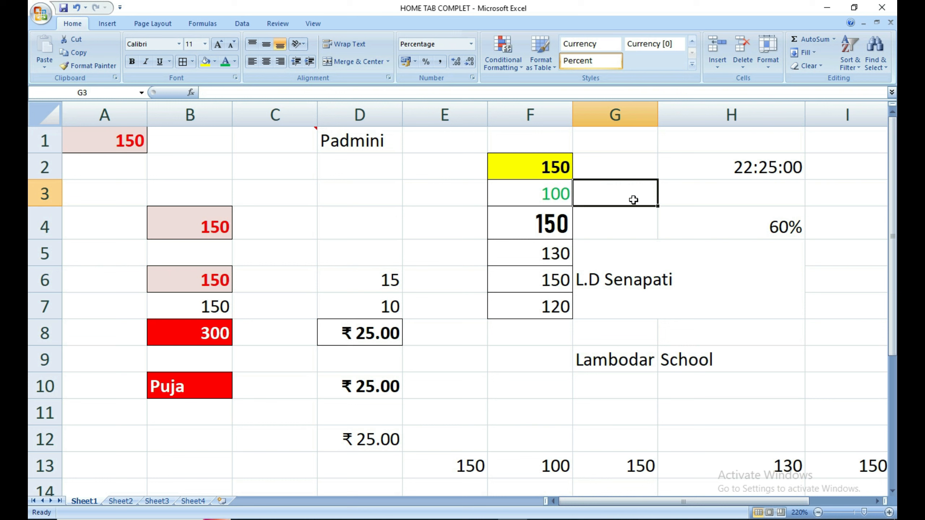
# Try Time format on D3, then Clear All to wipe its contents and formatting.
pyautogui.click(385, 188)
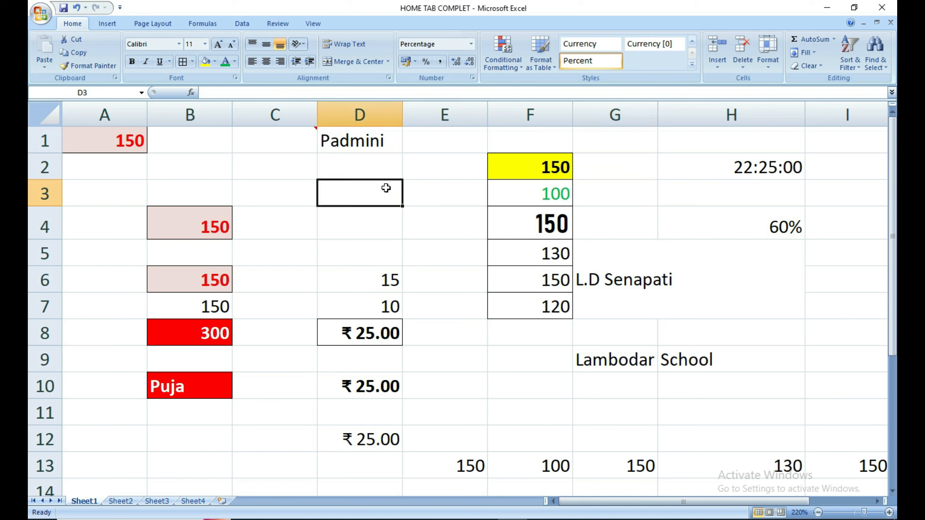
pyautogui.click(470, 44)
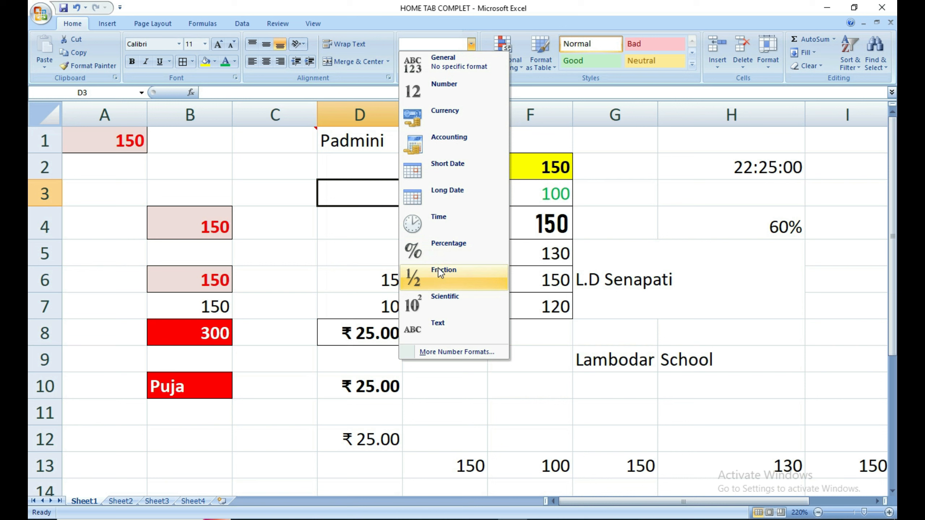
pyautogui.click(436, 221)
pyautogui.click(376, 200)
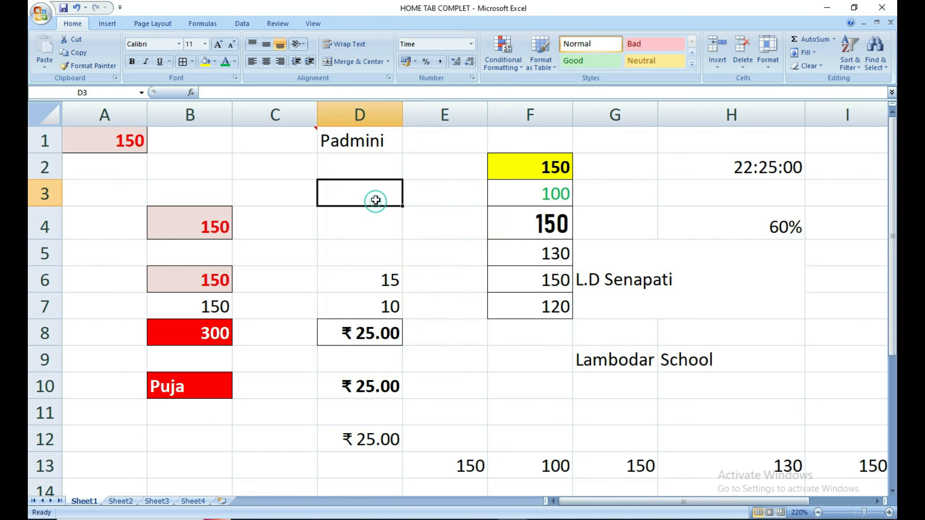
pyautogui.click(808, 66)
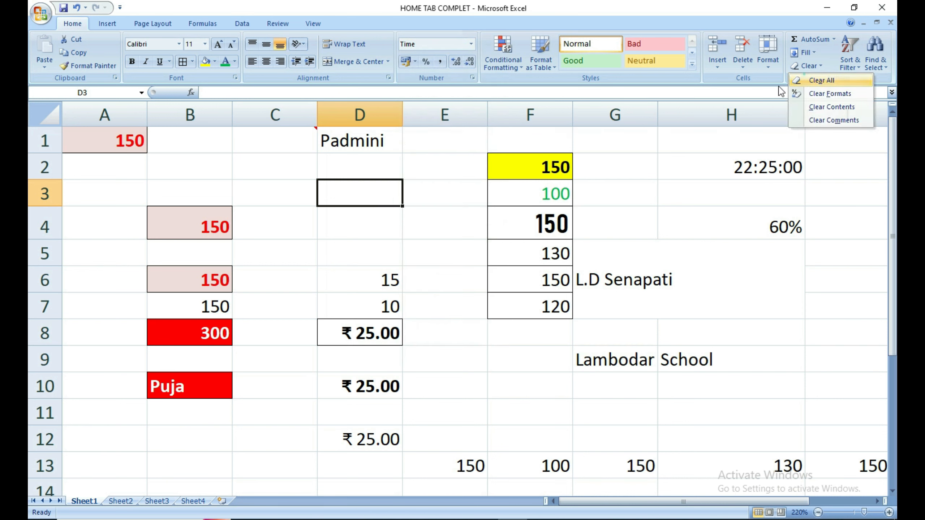
pyautogui.click(822, 80)
# Enter 0.5 in D3 and display it as the fraction 1/2.
pyautogui.write('0.5')
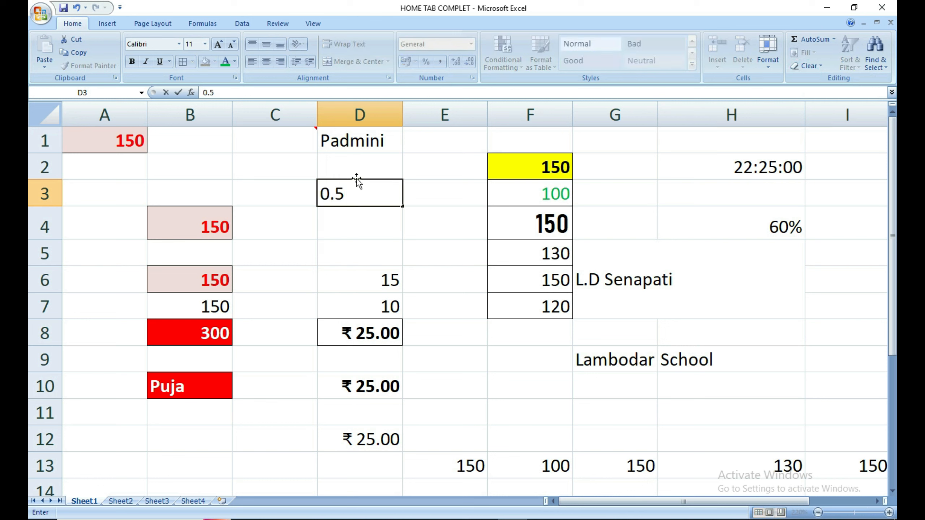
pyautogui.click(373, 228)
pyautogui.click(344, 196)
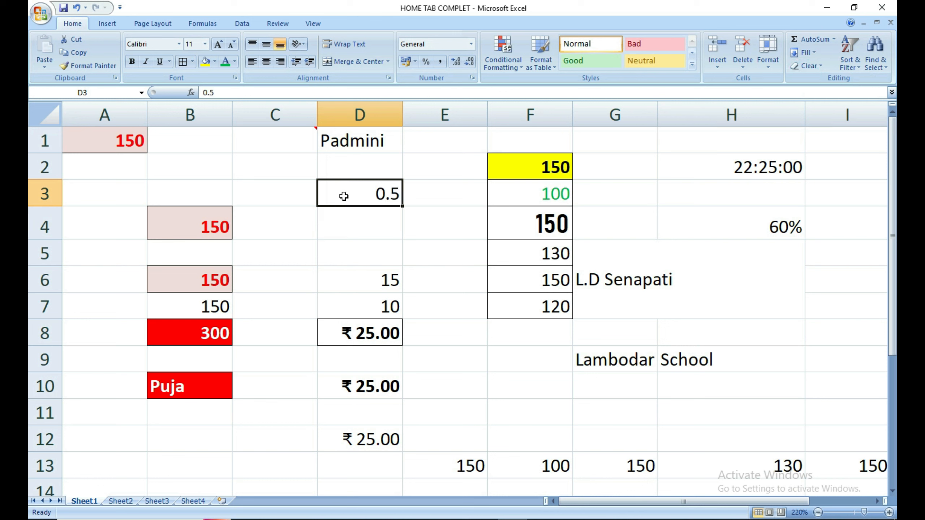
pyautogui.click(471, 44)
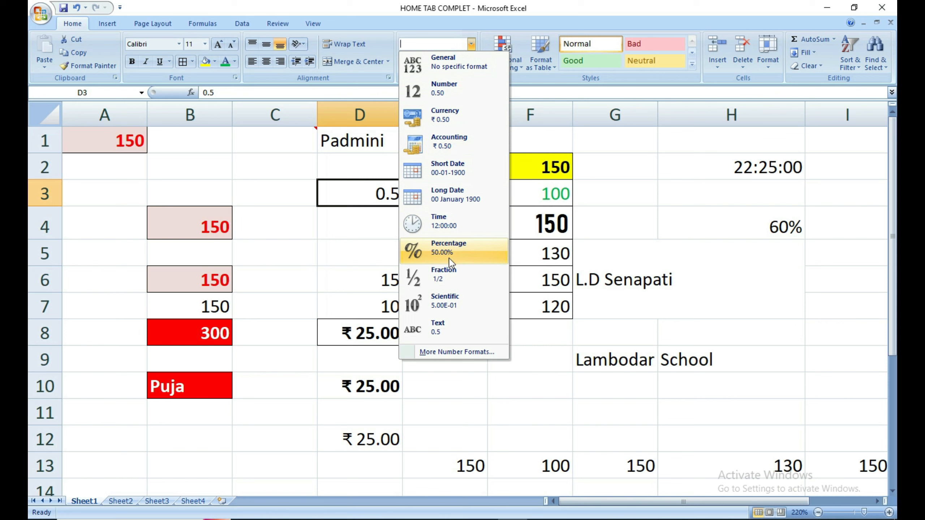
pyautogui.click(448, 273)
# Check the cells around D3 and E4's number format, leaving them unchanged.
pyautogui.click(417, 225)
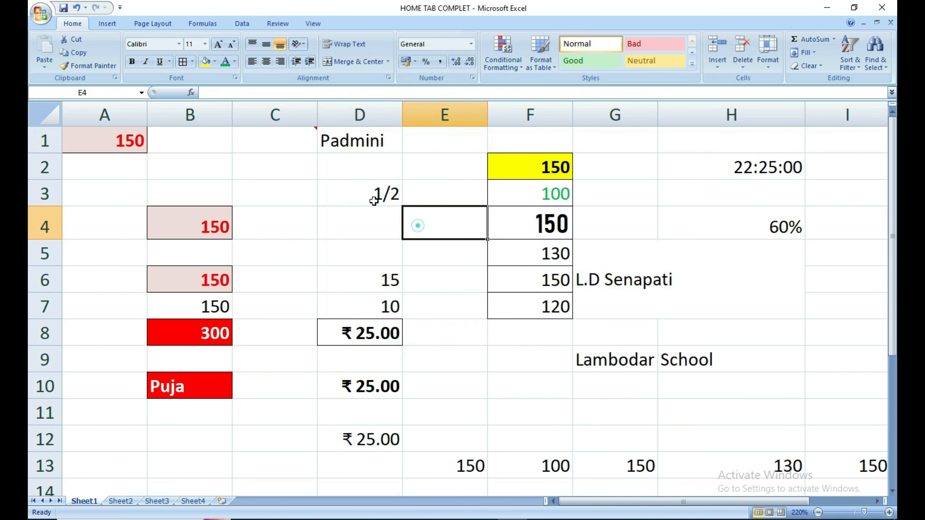
pyautogui.click(374, 201)
pyautogui.click(374, 218)
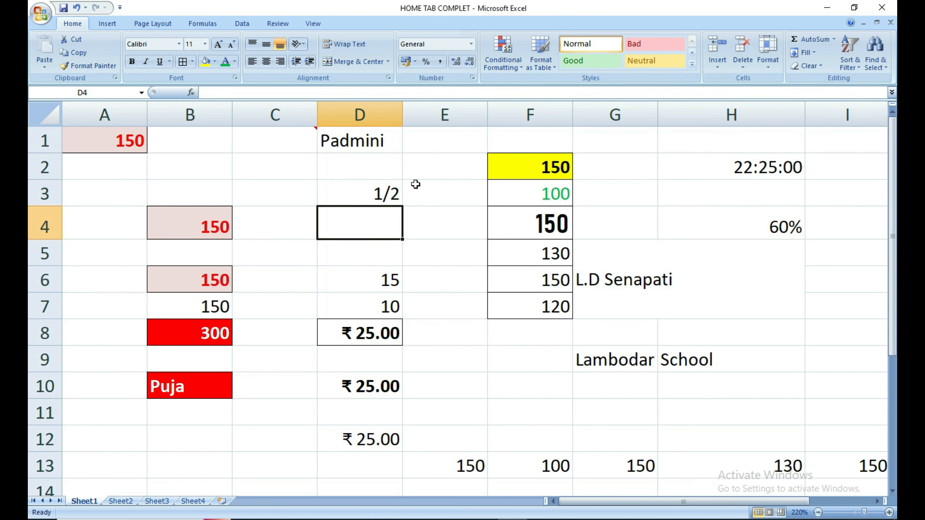
pyautogui.click(417, 223)
pyautogui.click(471, 44)
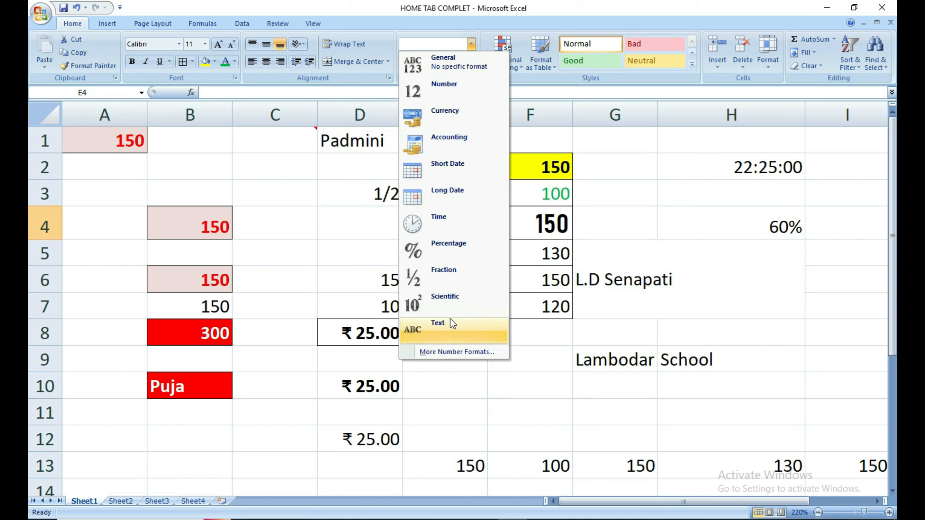
pyautogui.click(542, 450)
# Format the 100 in F13 as Text, leaving it left-aligned among row 13's numbers.
pyautogui.click(546, 410)
pyautogui.click(521, 381)
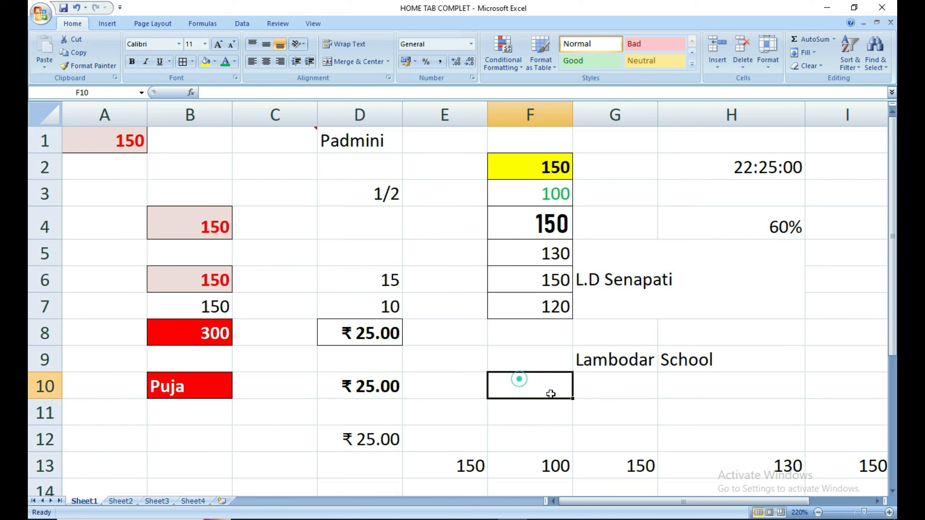
pyautogui.click(607, 404)
pyautogui.click(555, 461)
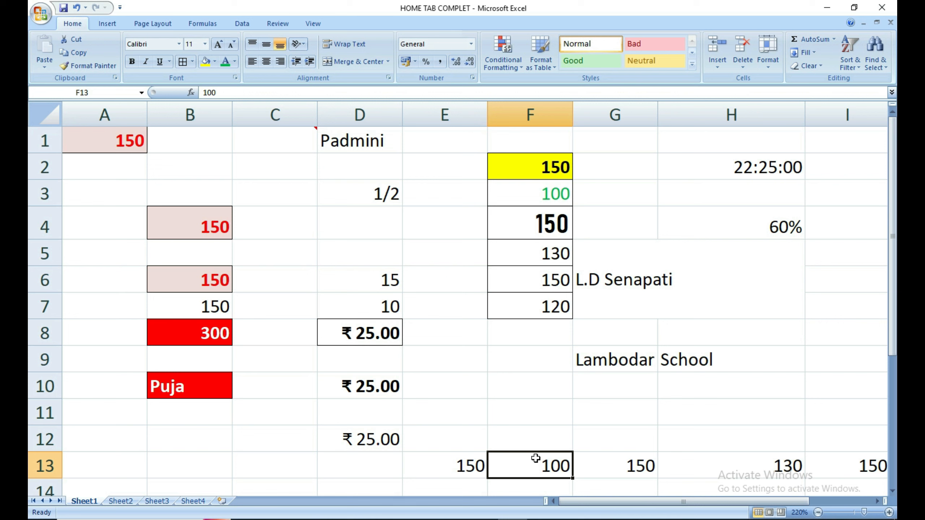
pyautogui.click(471, 44)
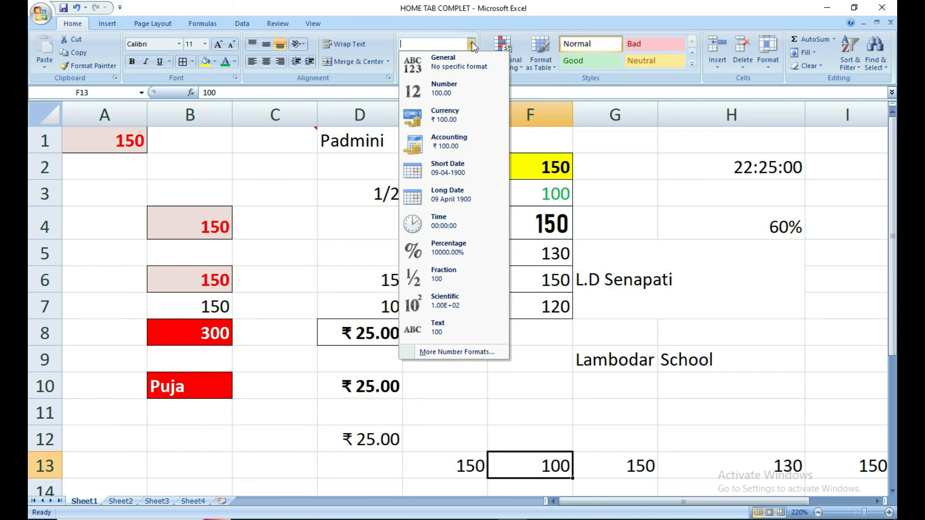
pyautogui.click(435, 328)
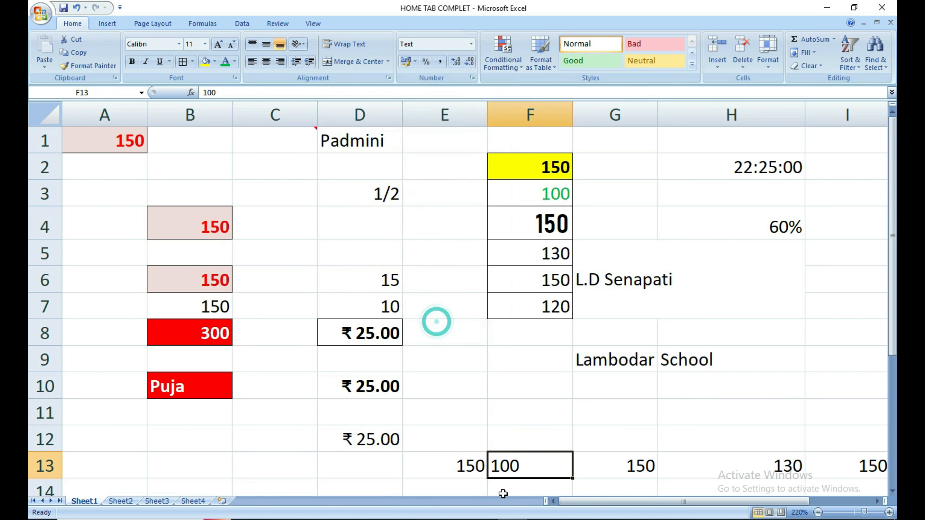
pyautogui.click(538, 449)
pyautogui.click(538, 464)
pyautogui.click(629, 460)
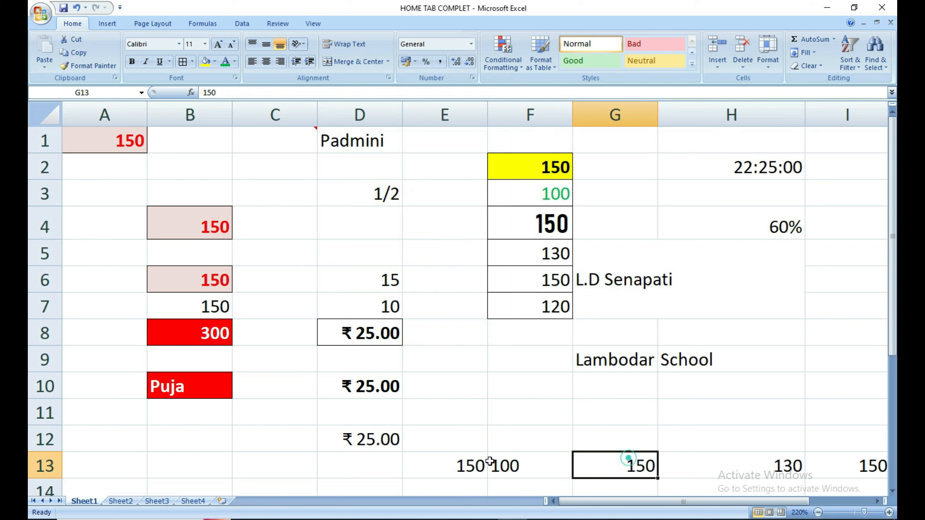
pyautogui.click(514, 464)
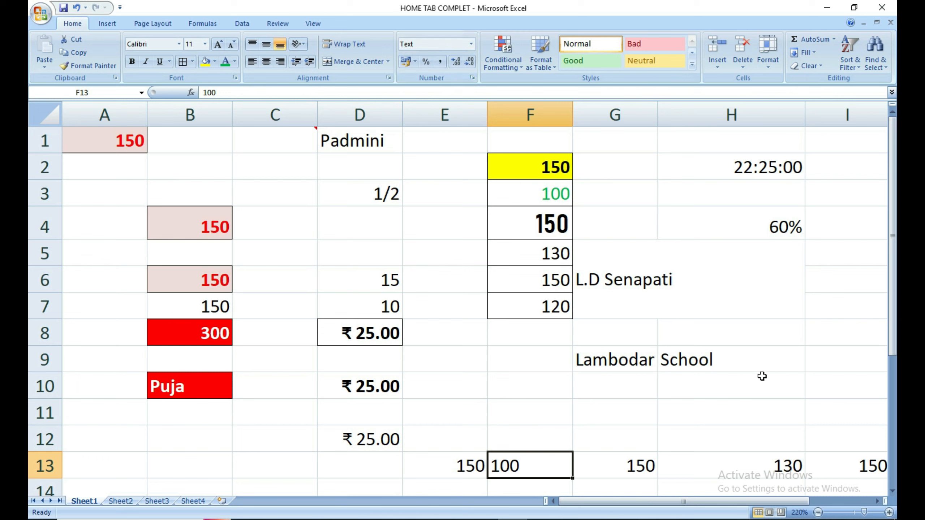
# Enter 125000 in H11 and apply Comma Style to show 1,25,000.00.
pyautogui.click(696, 416)
pyautogui.write('12')
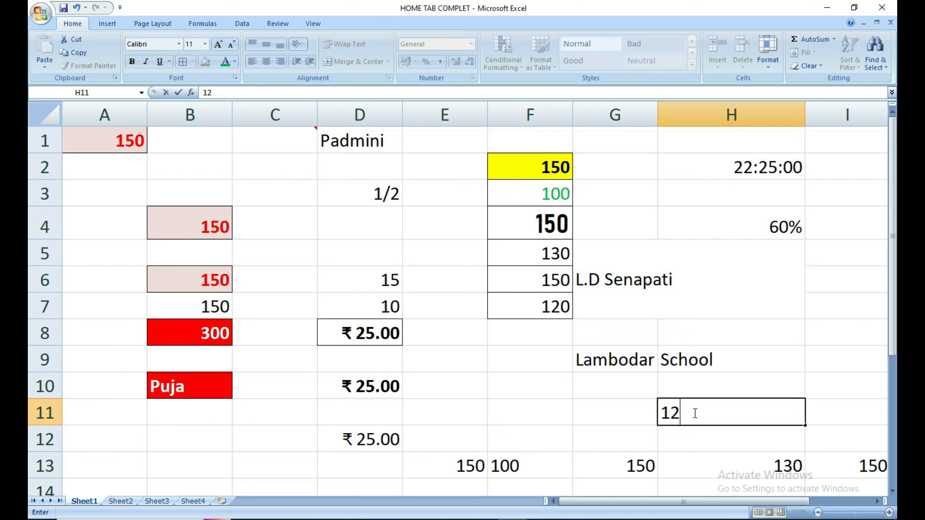
pyautogui.write('5000')
pyautogui.press('Return')
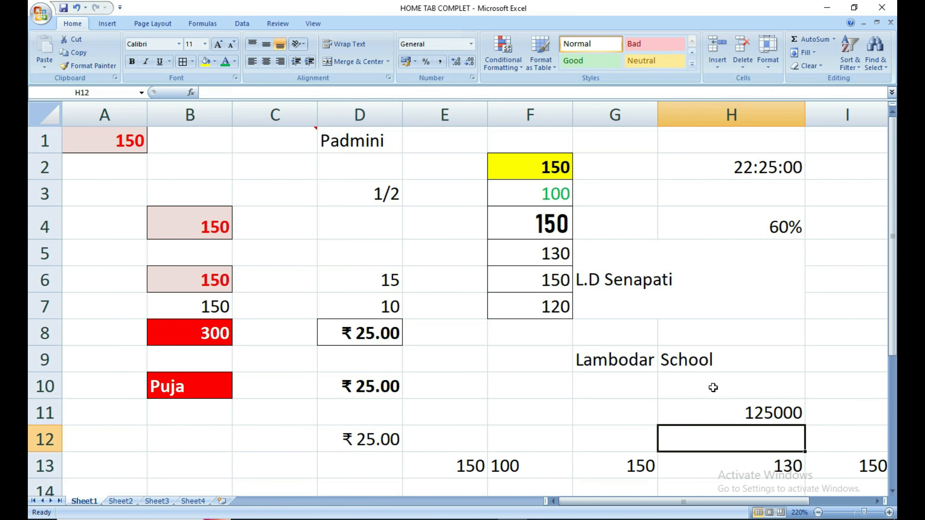
pyautogui.click(747, 421)
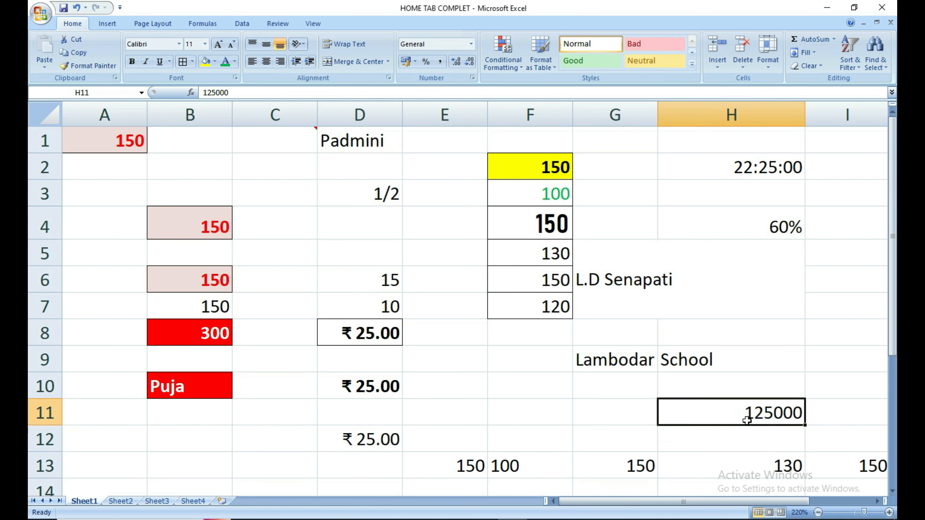
pyautogui.click(441, 63)
pyautogui.click(741, 440)
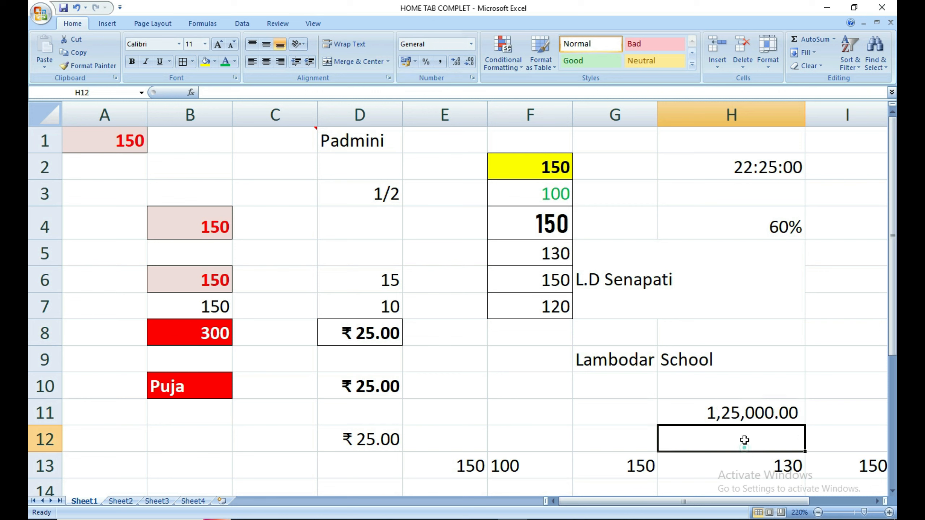
pyautogui.click(742, 418)
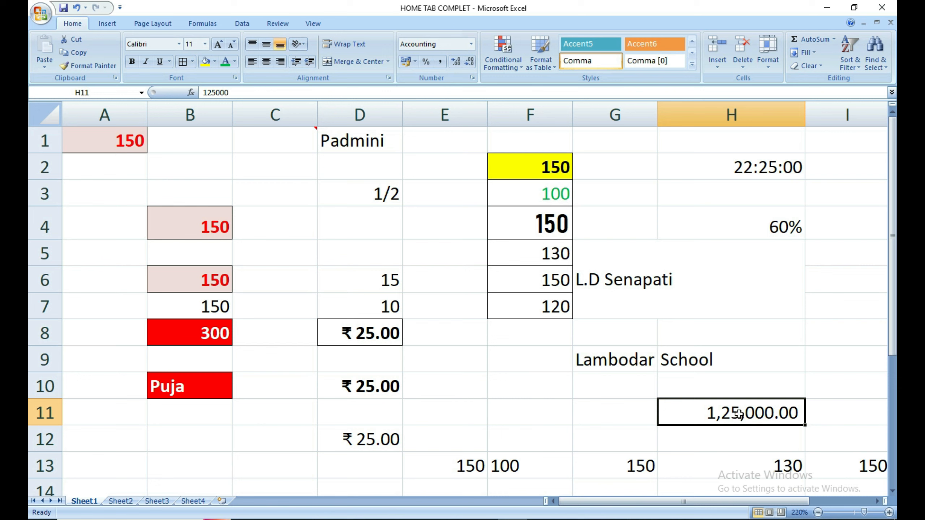
# Enter the division formula =95/11 in F11.
pyautogui.click(554, 421)
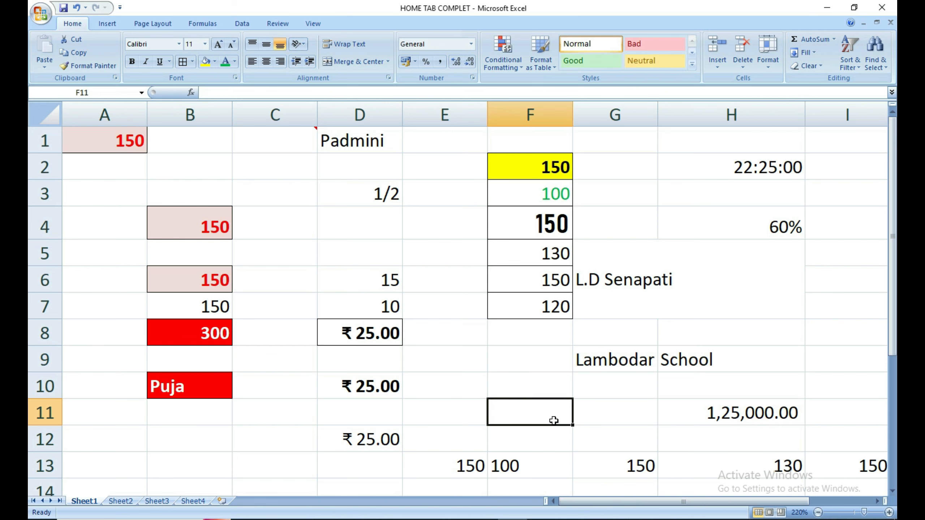
pyautogui.write('=')
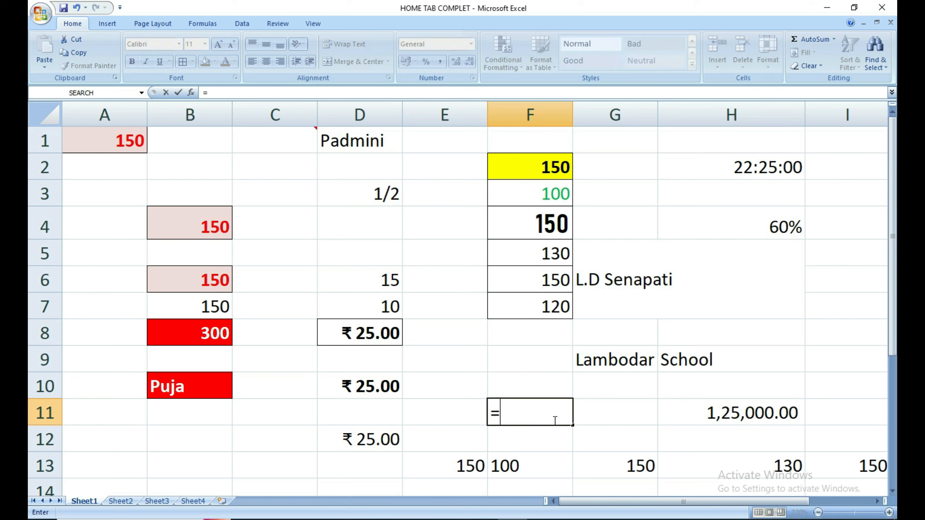
pyautogui.write('95')
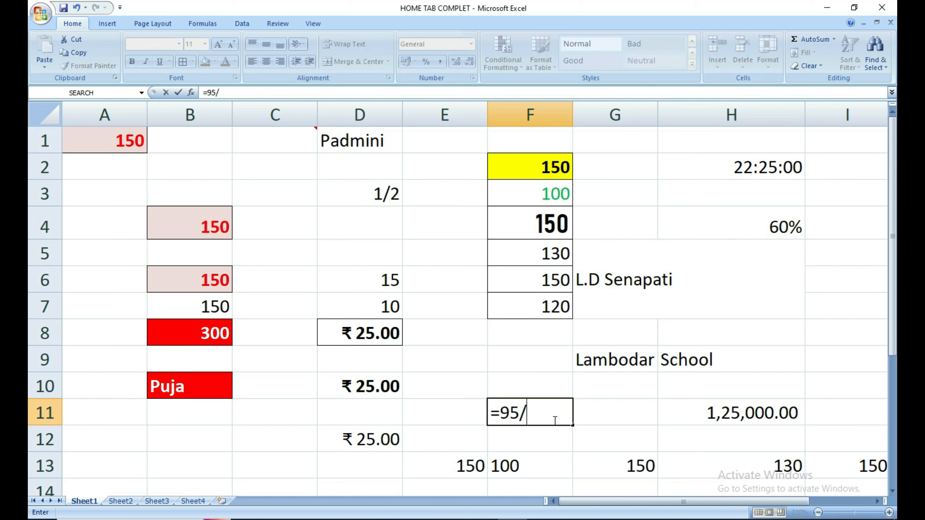
pyautogui.write('/2')
pyautogui.write('11')
pyautogui.press('Return')
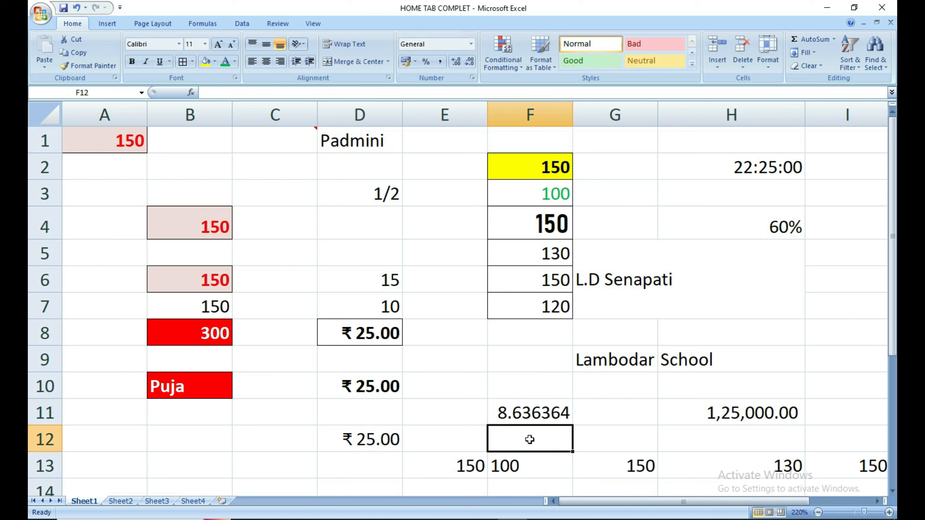
pyautogui.click(549, 419)
pyautogui.click(600, 419)
pyautogui.click(528, 419)
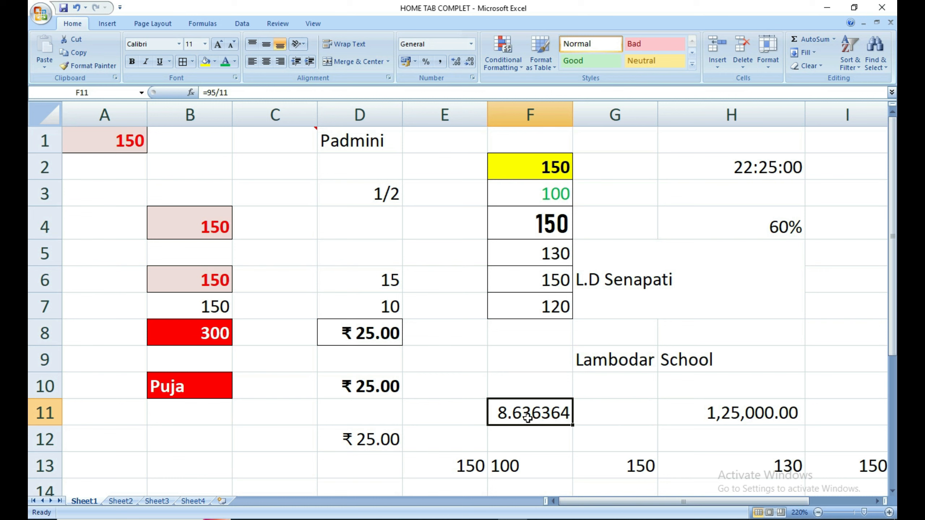
# Adjust F11's decimal places until it shows three decimals, 8.636.
pyautogui.click(472, 65)
pyautogui.click(473, 65)
pyautogui.click(472, 64)
pyautogui.click(472, 65)
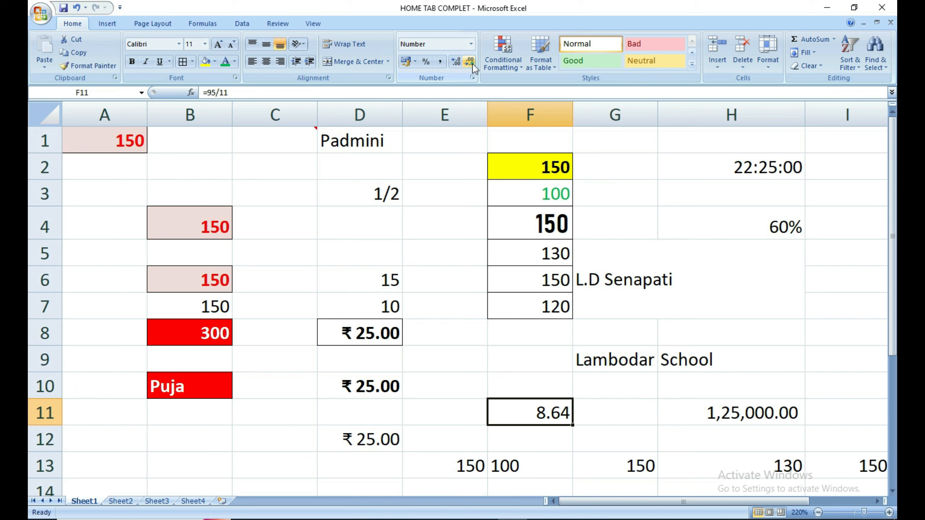
pyautogui.click(472, 64)
pyautogui.click(472, 64)
pyautogui.click(472, 64)
pyautogui.click(458, 61)
pyautogui.click(458, 61)
pyautogui.click(458, 61)
pyautogui.doubleClick(470, 63)
pyautogui.click(470, 62)
pyautogui.click(458, 67)
pyautogui.click(458, 67)
pyautogui.click(458, 66)
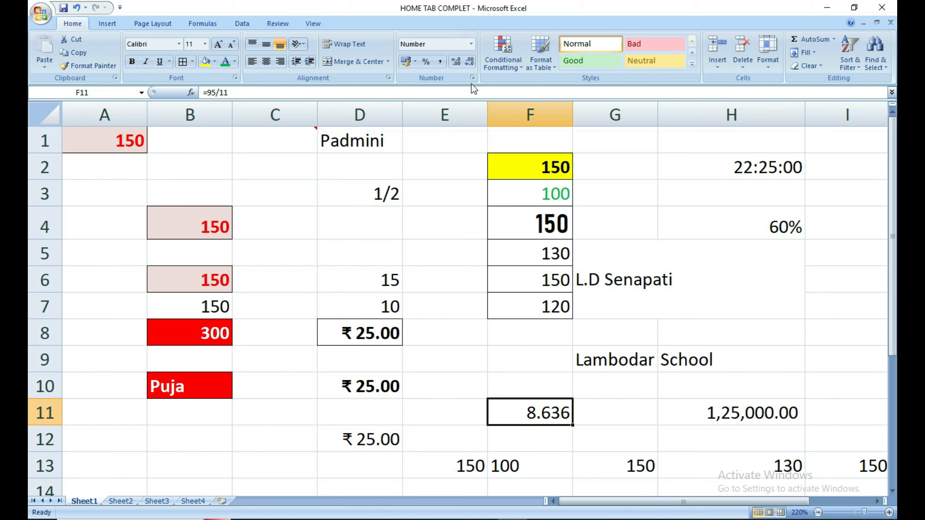
# Trim F11 to two decimal places so =95/11 displays as 8.64.
pyautogui.click(474, 63)
pyautogui.click(473, 63)
pyautogui.click(473, 62)
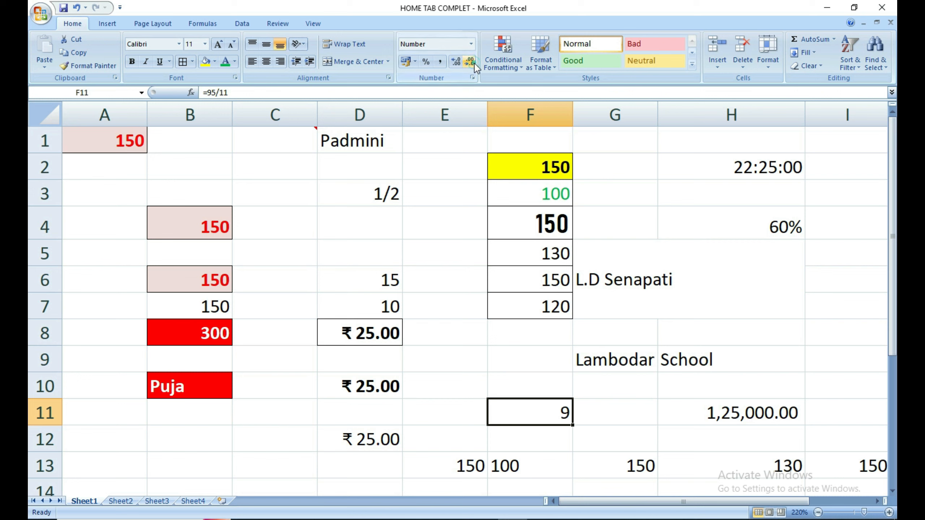
pyautogui.click(459, 62)
pyautogui.click(460, 62)
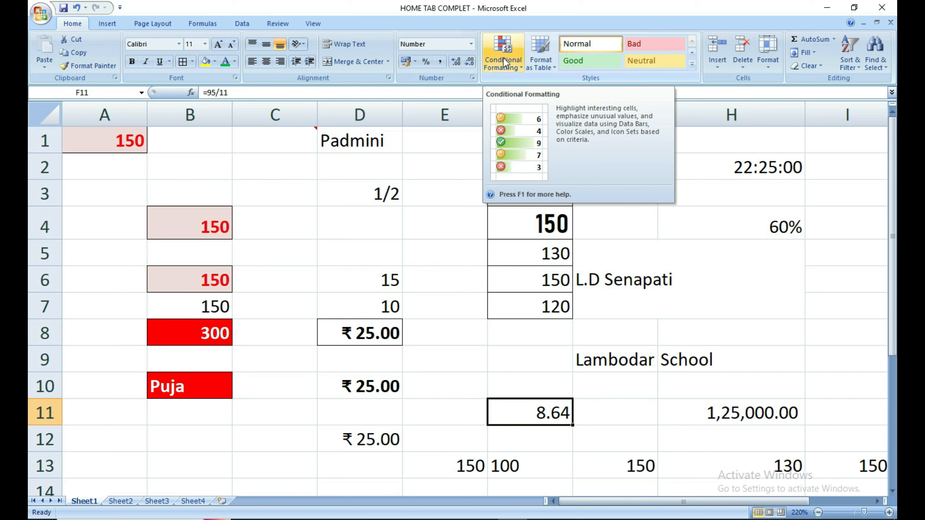
# Go to Sheet2 and select the data range A1:E11.
pyautogui.click(536, 69)
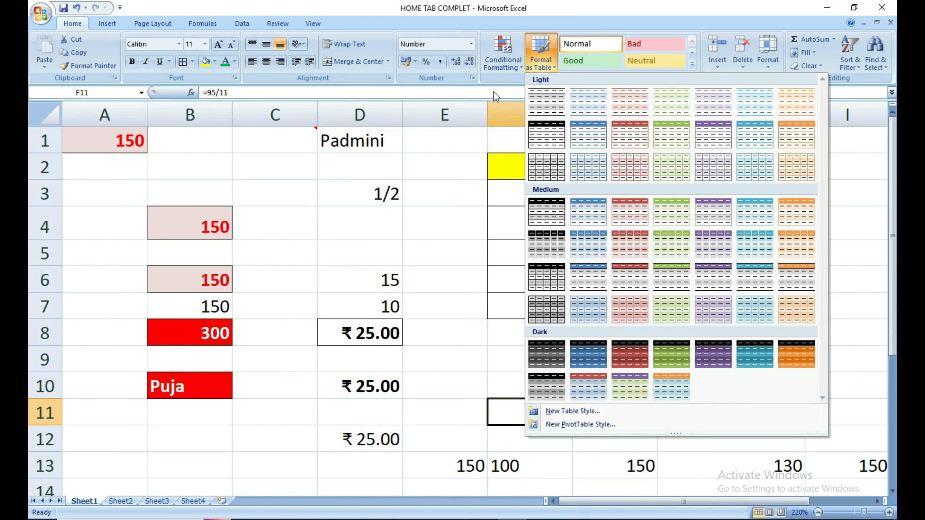
pyautogui.click(452, 203)
pyautogui.click(452, 202)
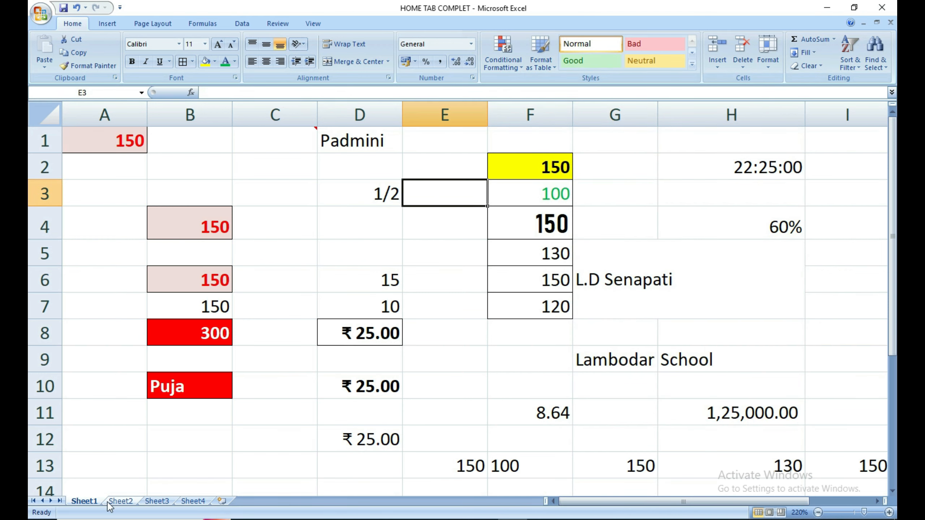
pyautogui.click(122, 502)
pyautogui.click(211, 379)
pyautogui.click(66, 127)
pyautogui.moveTo(66, 126); pyautogui.dragTo(681, 364)
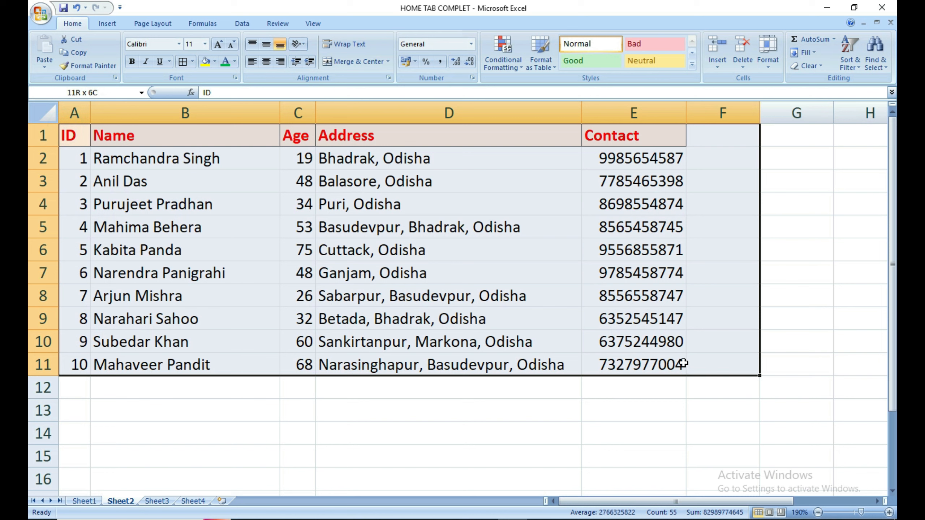
# Format A1:E11 as a table with an orange Medium style and headers.
pyautogui.click(540, 54)
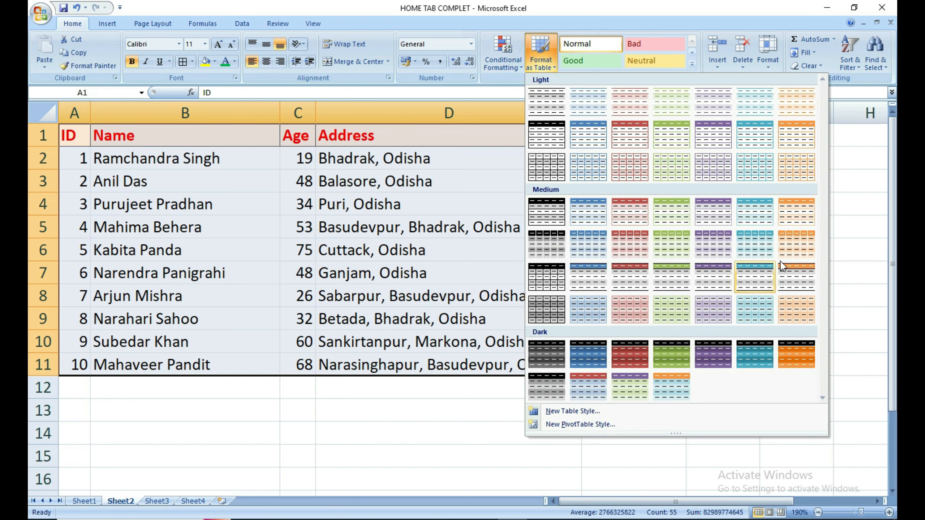
pyautogui.click(793, 216)
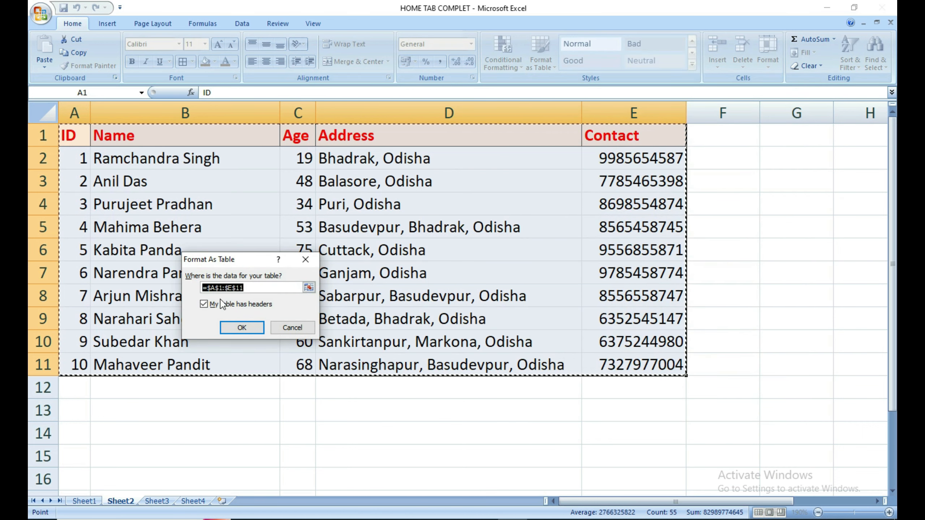
pyautogui.click(244, 328)
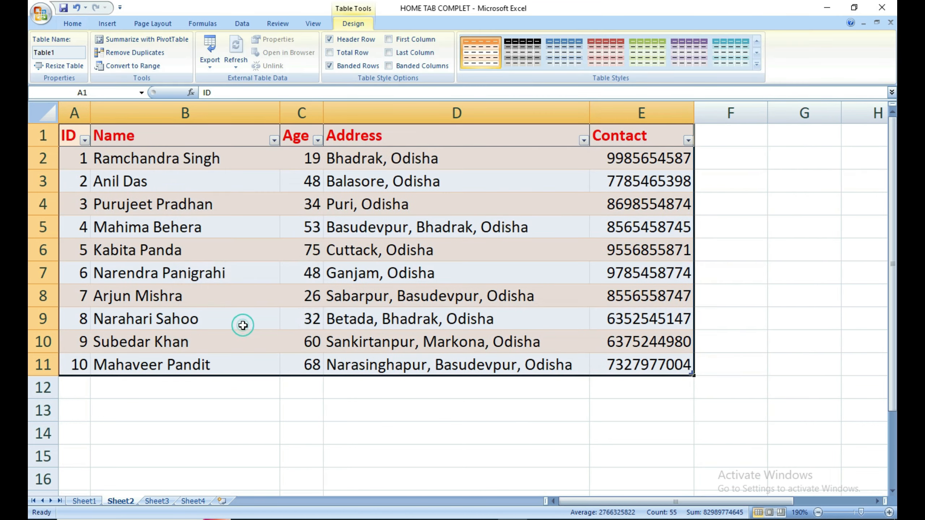
pyautogui.click(356, 432)
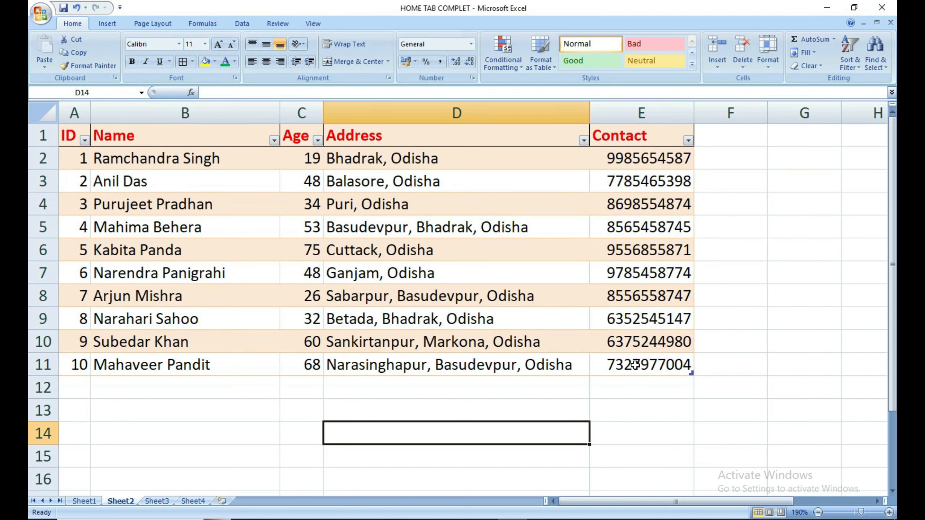
# Sort the table by ID largest to smallest, then smallest to largest.
pyautogui.moveTo(635, 365); pyautogui.dragTo(70, 135)
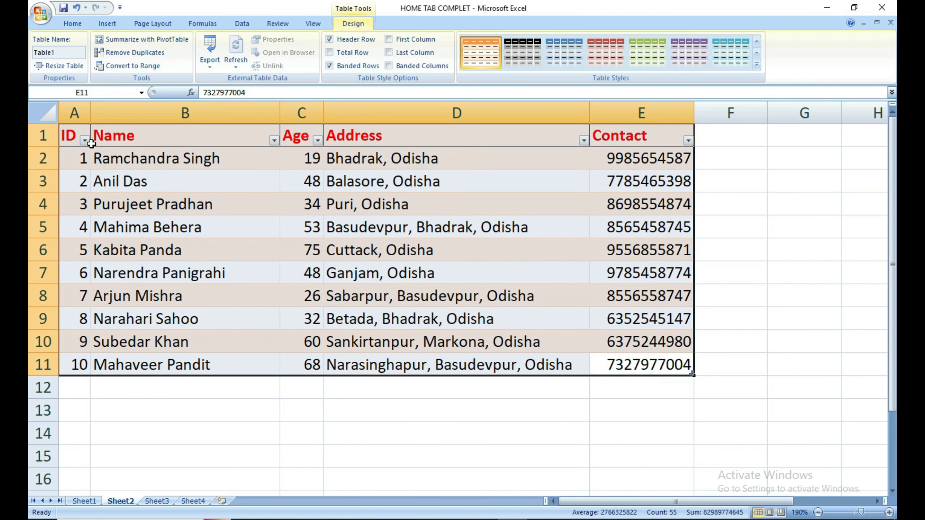
pyautogui.click(84, 140)
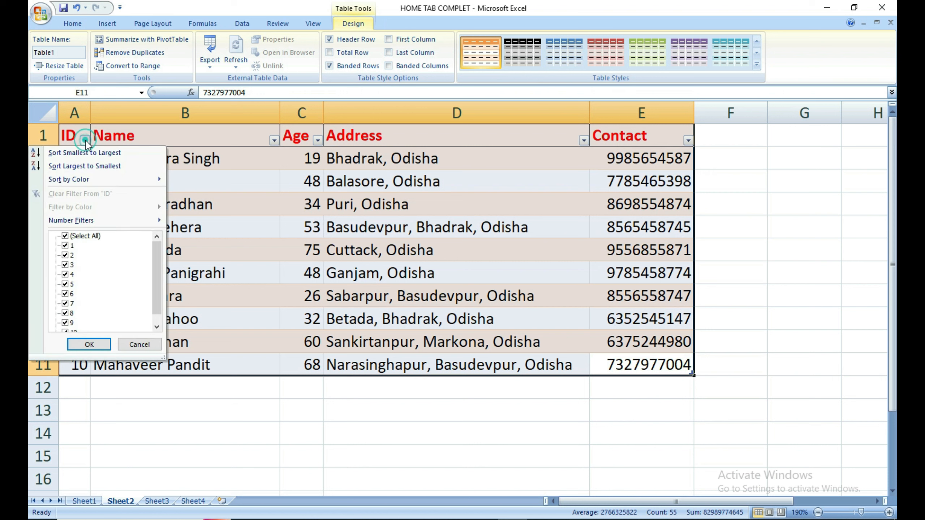
pyautogui.click(104, 167)
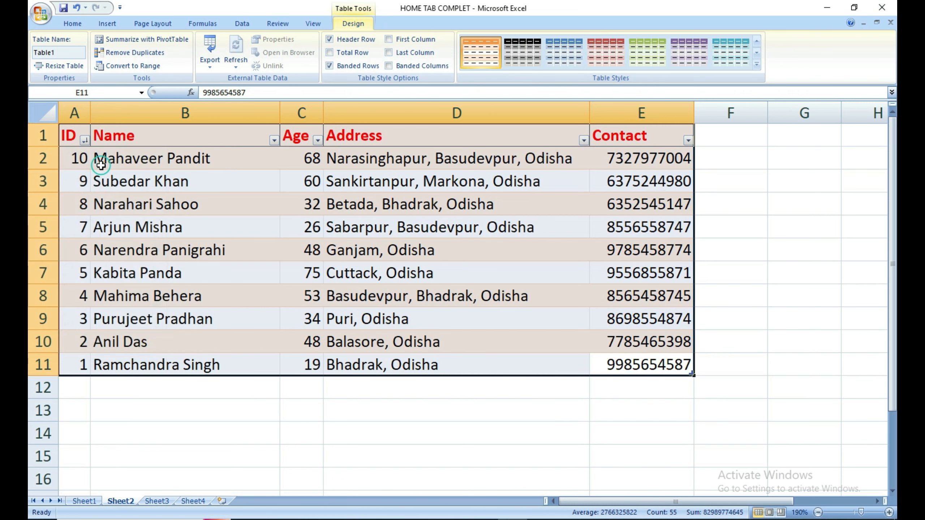
pyautogui.click(178, 377)
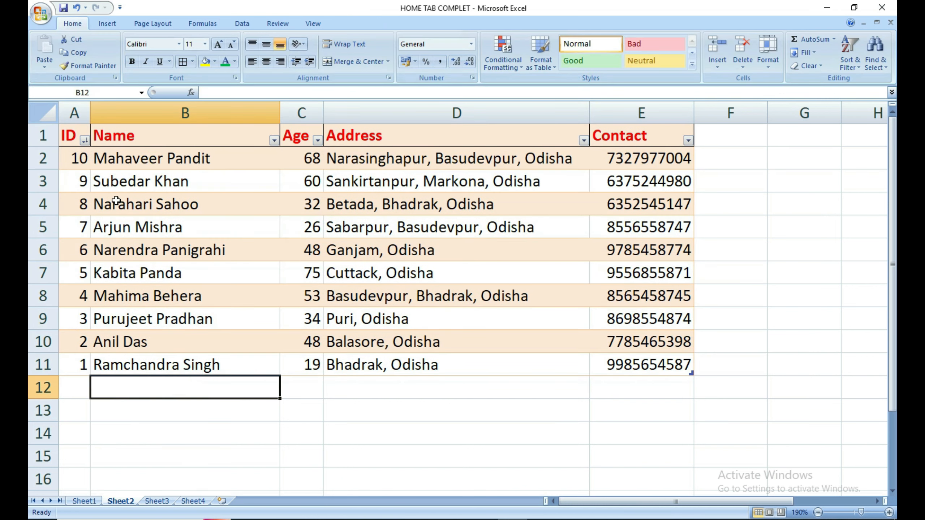
pyautogui.moveTo(84, 161); pyautogui.dragTo(623, 364)
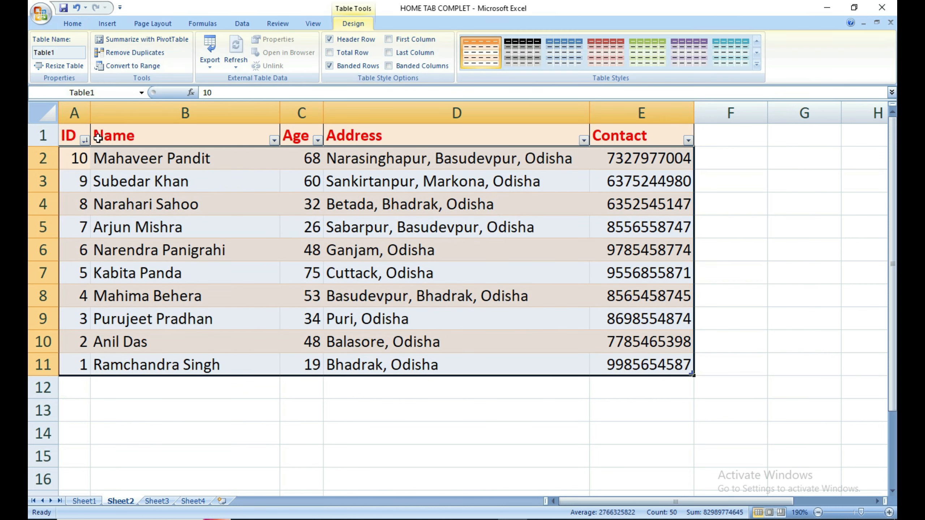
pyautogui.click(84, 140)
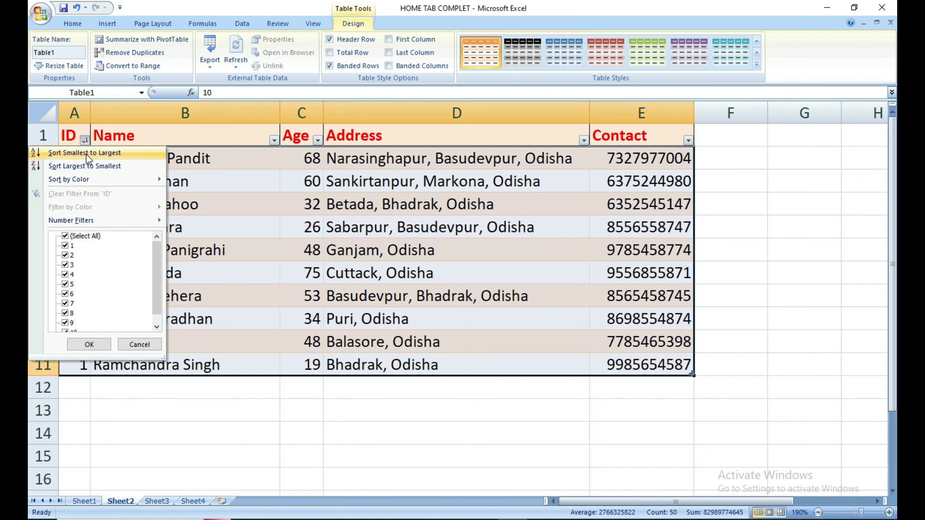
pyautogui.click(87, 154)
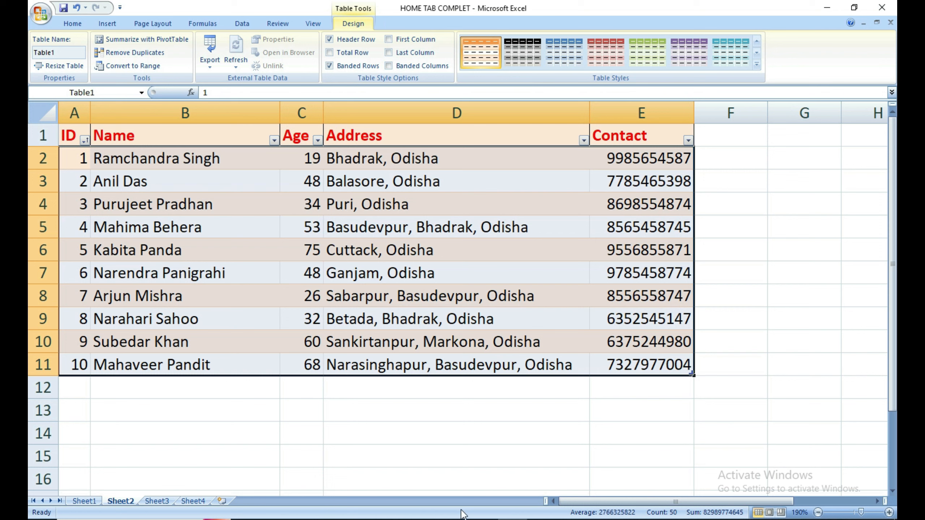
pyautogui.click(77, 23)
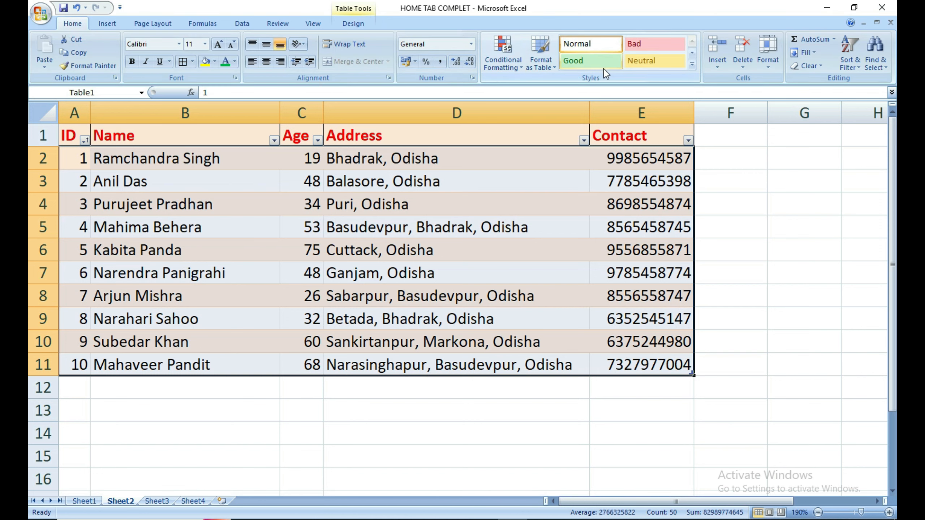
# On Sheet1, apply the Good then the Neutral cell style to merged cell G5.
pyautogui.click(542, 222)
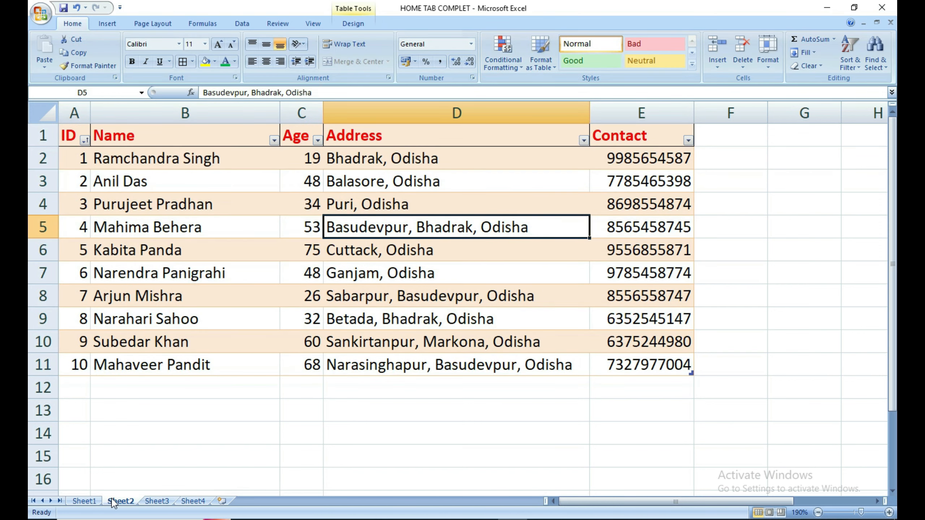
pyautogui.click(91, 501)
pyautogui.click(491, 378)
pyautogui.click(662, 279)
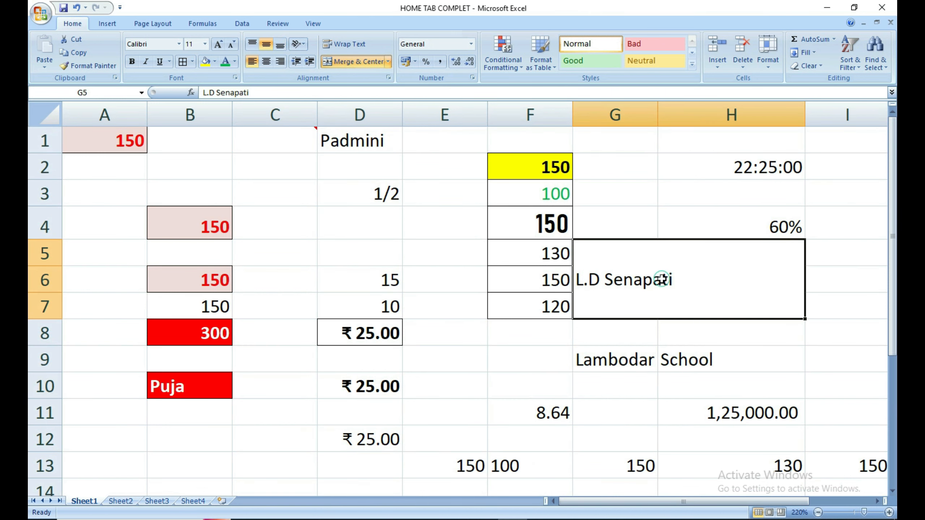
pyautogui.click(574, 61)
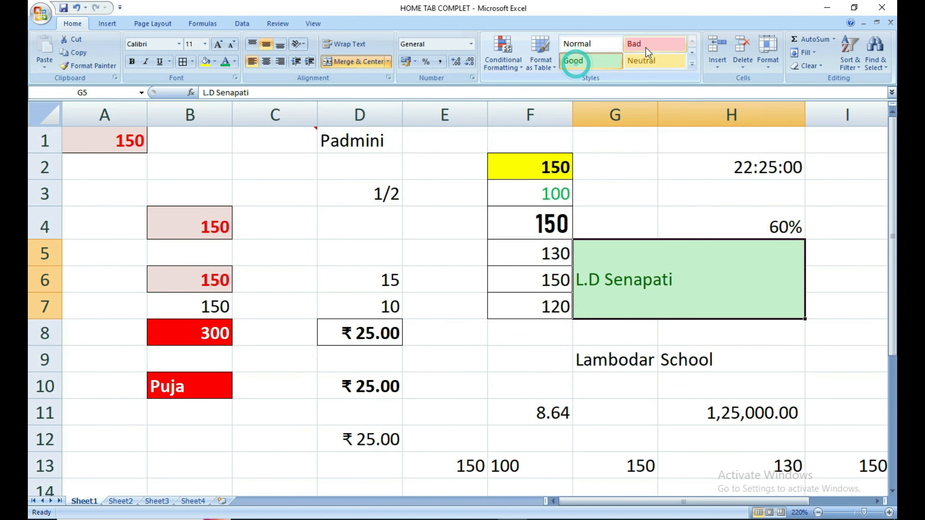
pyautogui.click(647, 61)
pyautogui.click(467, 347)
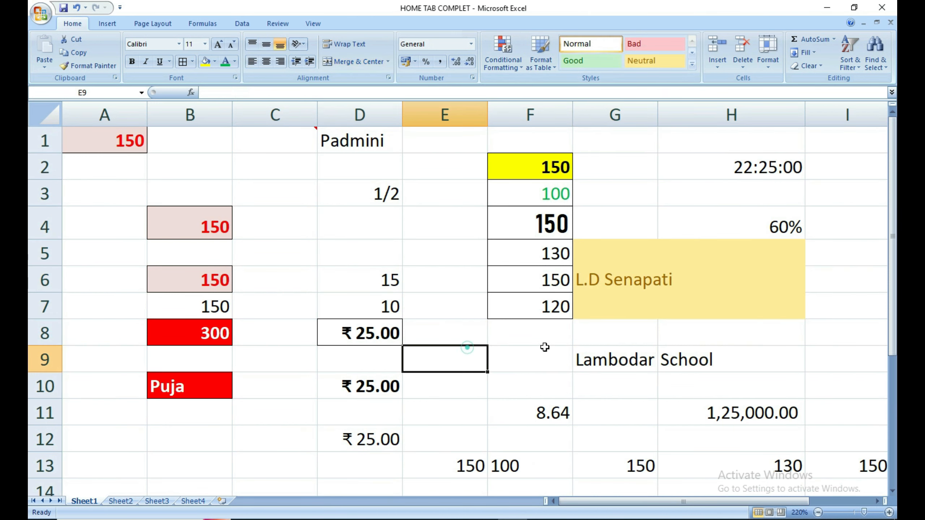
# Check the styled G5 cell, then return to the Sheet2 table.
pyautogui.click(627, 318)
pyautogui.click(611, 366)
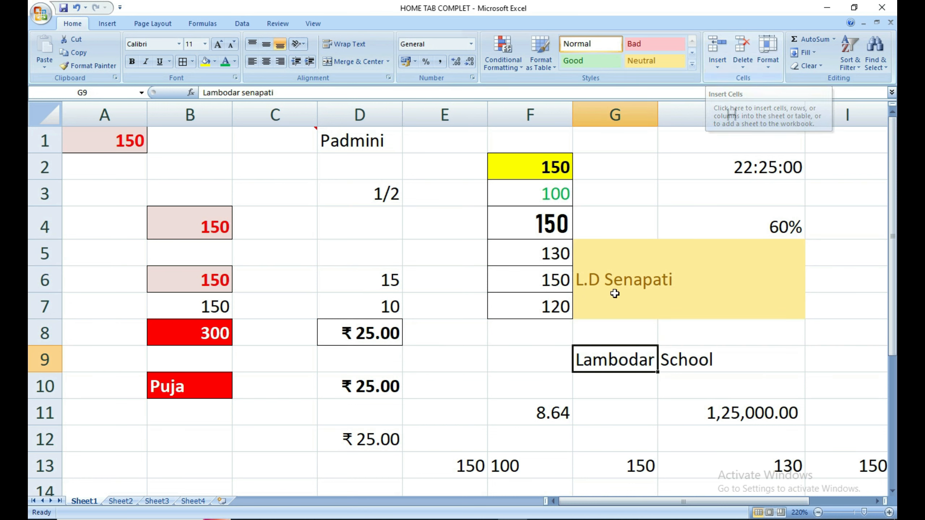
pyautogui.click(454, 350)
pyautogui.click(121, 501)
pyautogui.click(220, 416)
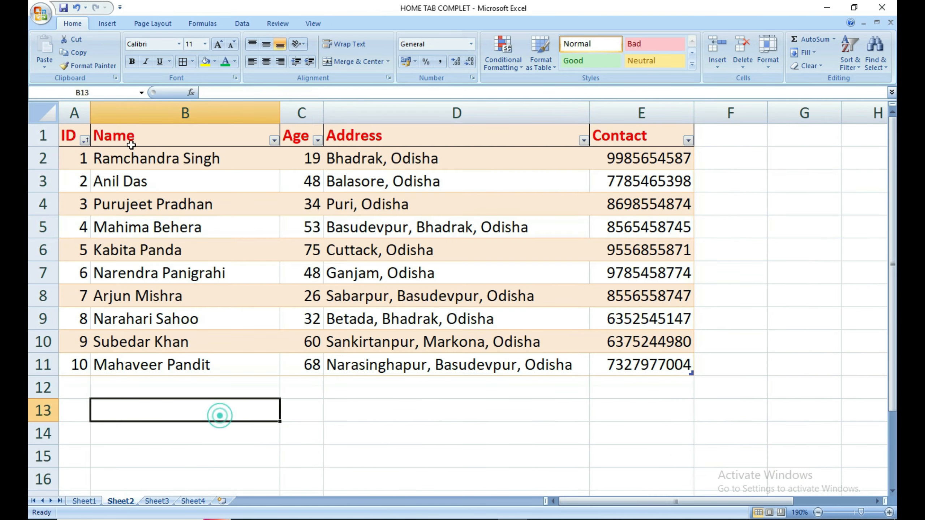
# Insert a blank column B into the table before Name.
pyautogui.click(119, 125)
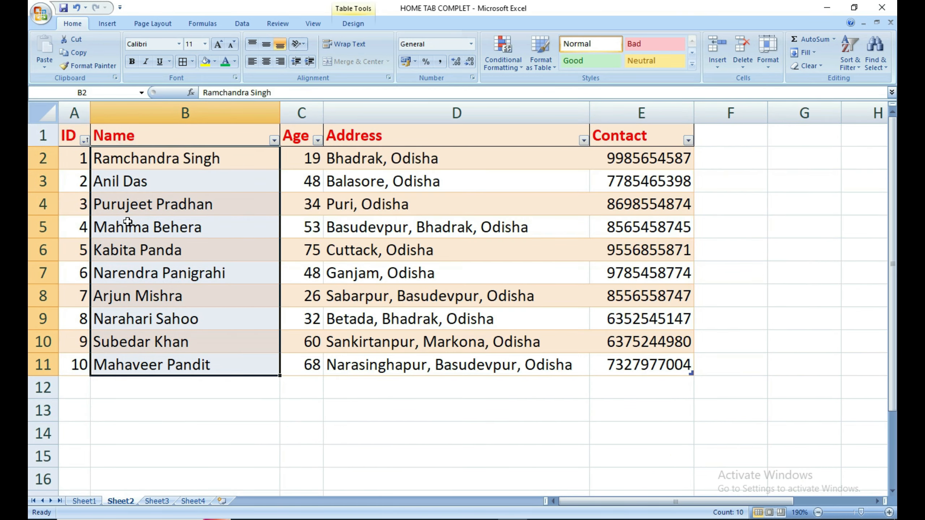
pyautogui.click(128, 434)
pyautogui.click(126, 155)
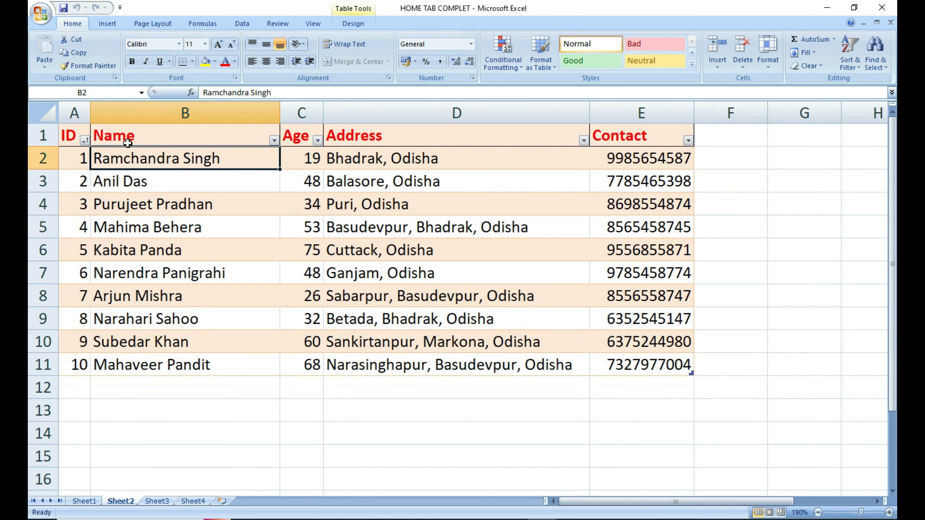
pyautogui.click(151, 114)
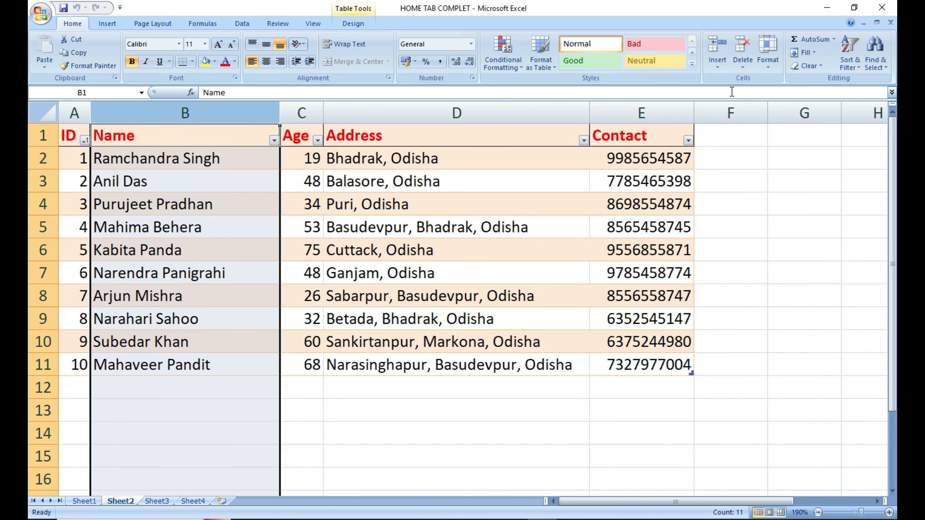
pyautogui.click(715, 65)
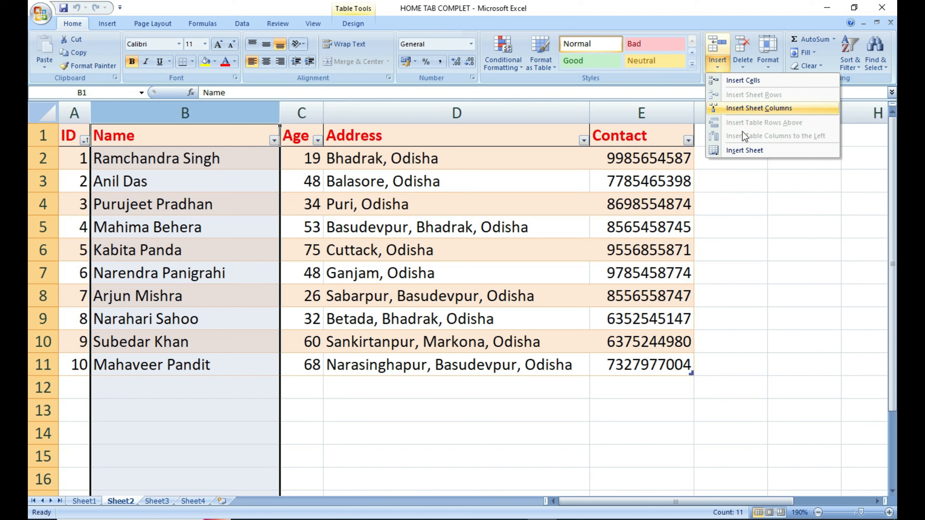
pyautogui.click(751, 109)
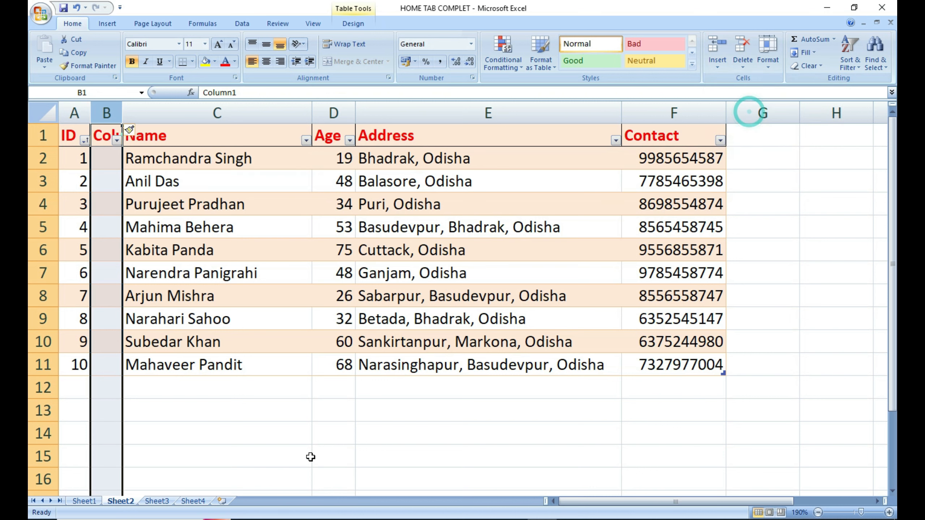
pyautogui.click(301, 430)
# AutoFit column B to its Column1 header and rename that header Number.
pyautogui.moveTo(106, 167); pyautogui.dragTo(106, 364)
pyautogui.doubleClick(126, 112)
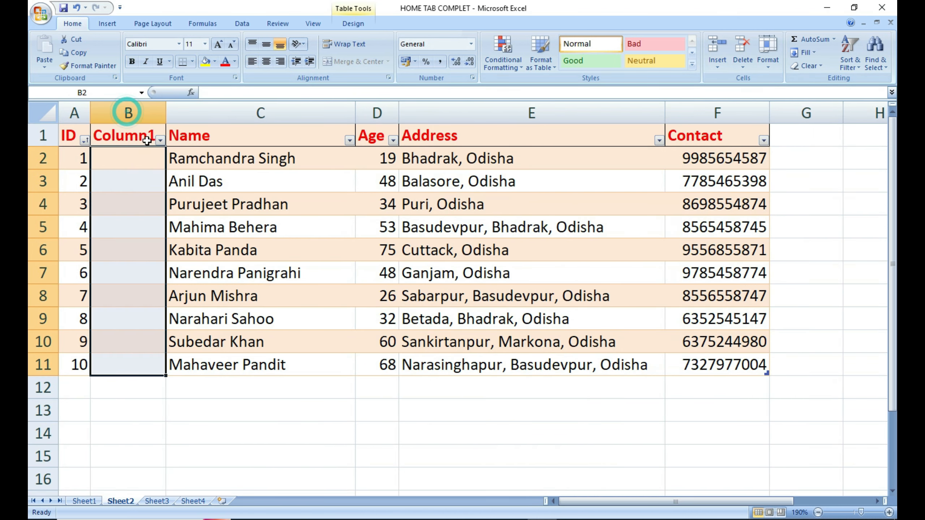
pyautogui.click(140, 139)
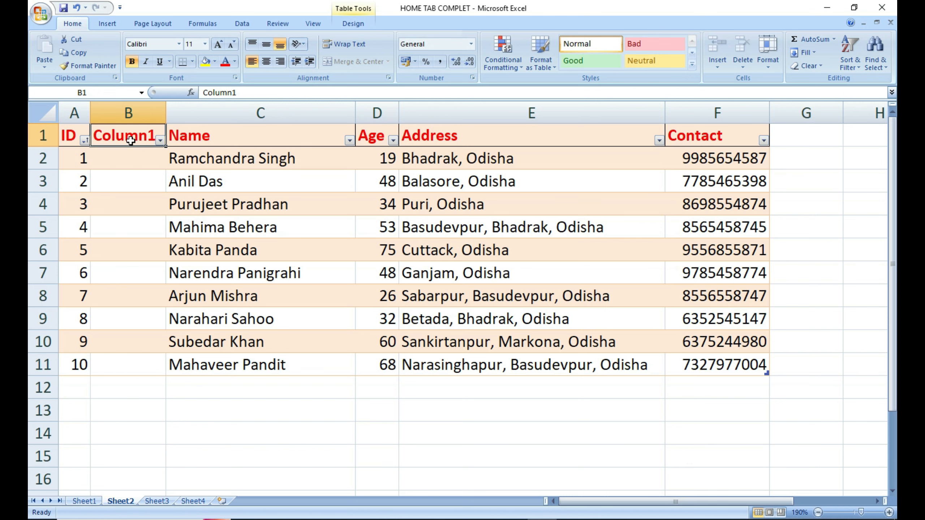
pyautogui.write('Number')
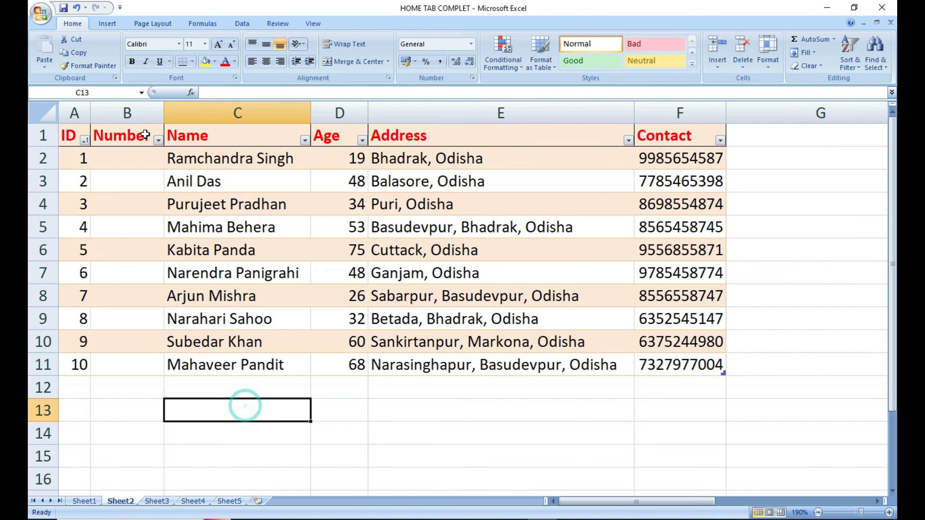
pyautogui.click(145, 135)
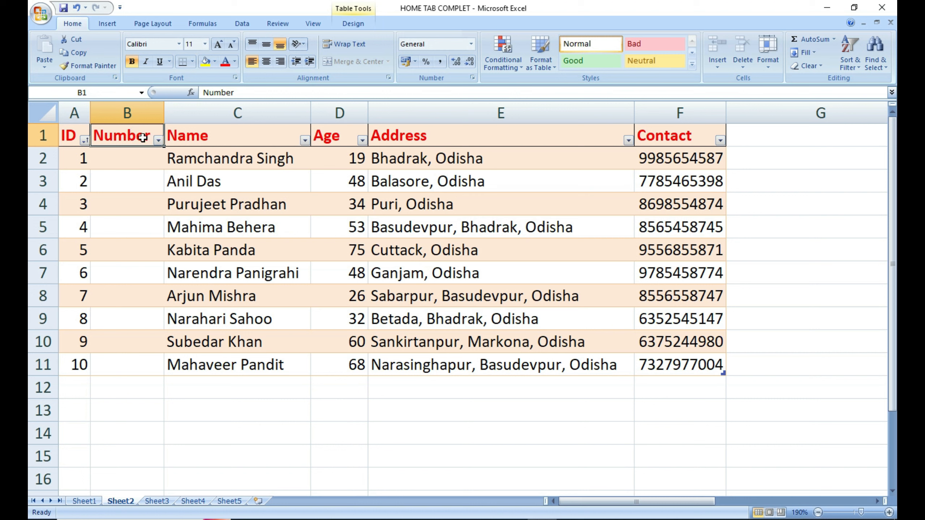
pyautogui.click(127, 179)
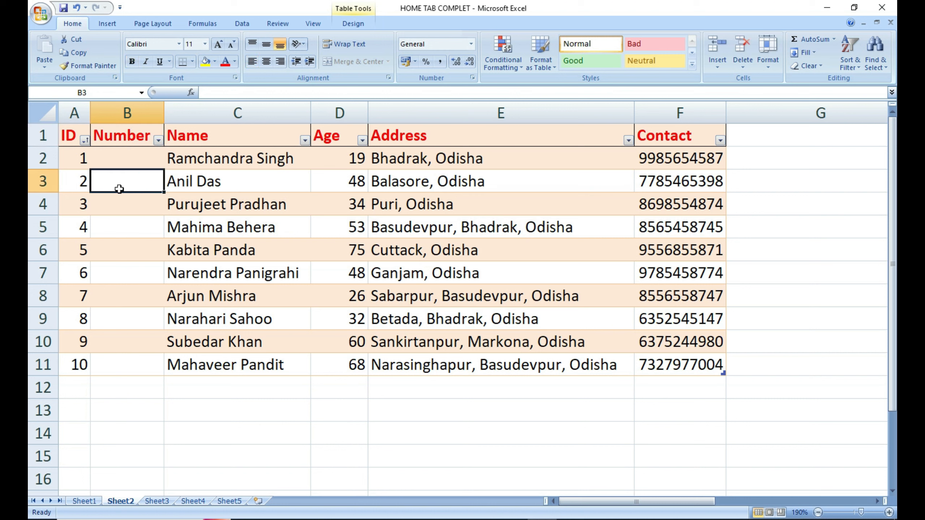
pyautogui.click(133, 140)
pyautogui.click(130, 114)
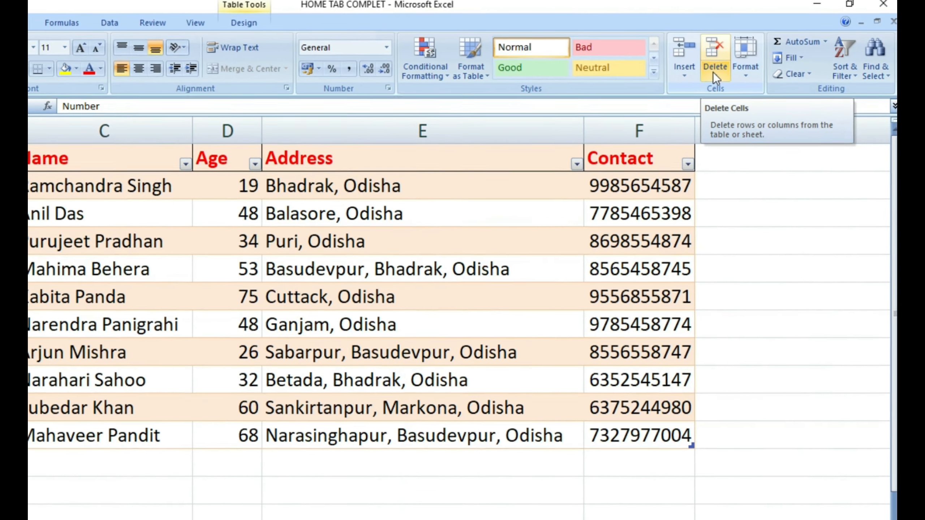
# Delete the Number column with Delete Sheet Columns.
pyautogui.click(728, 70)
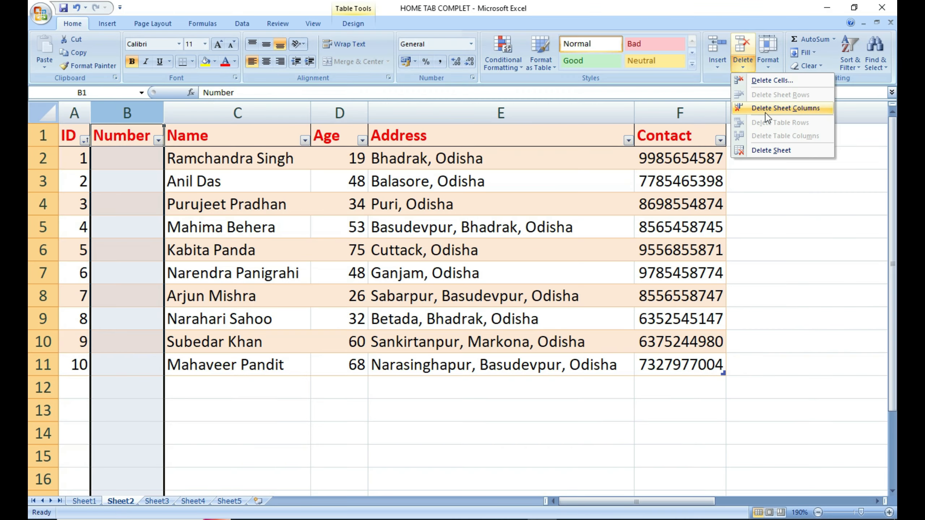
pyautogui.click(766, 109)
pyautogui.click(388, 379)
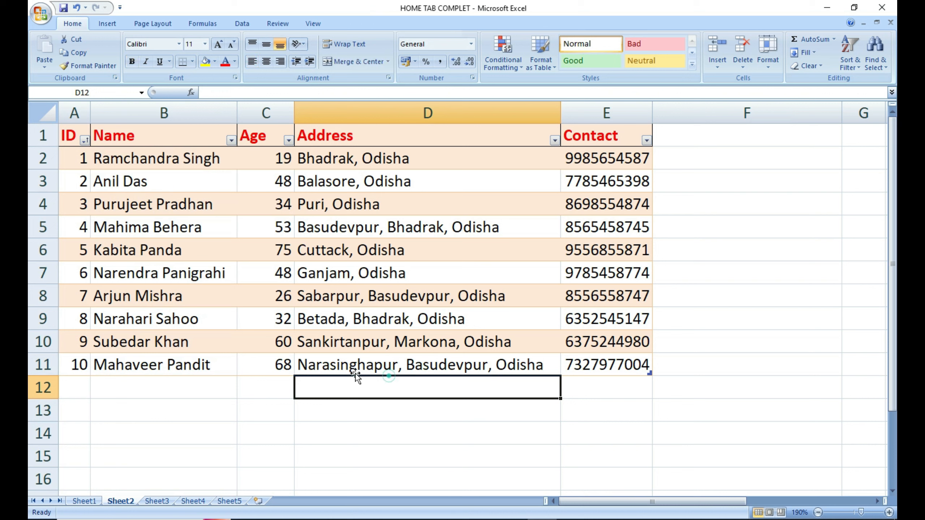
pyautogui.click(214, 408)
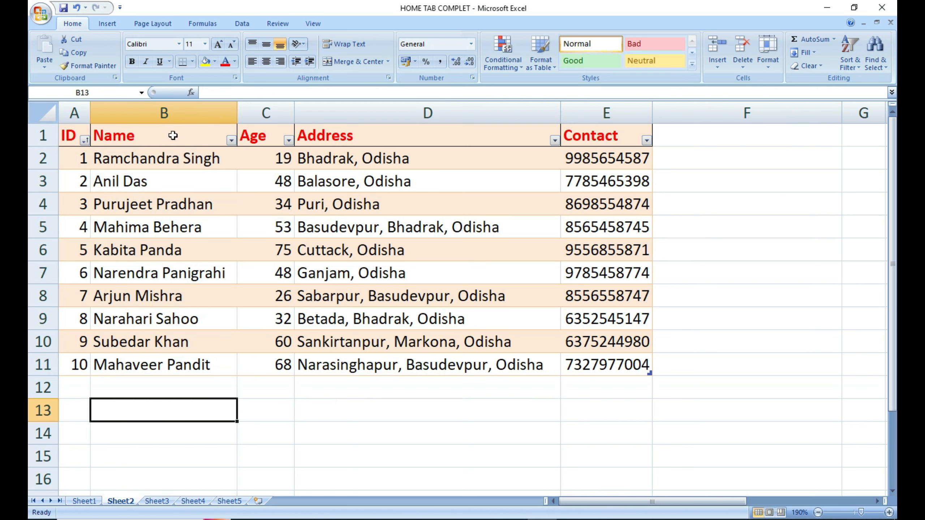
pyautogui.click(278, 450)
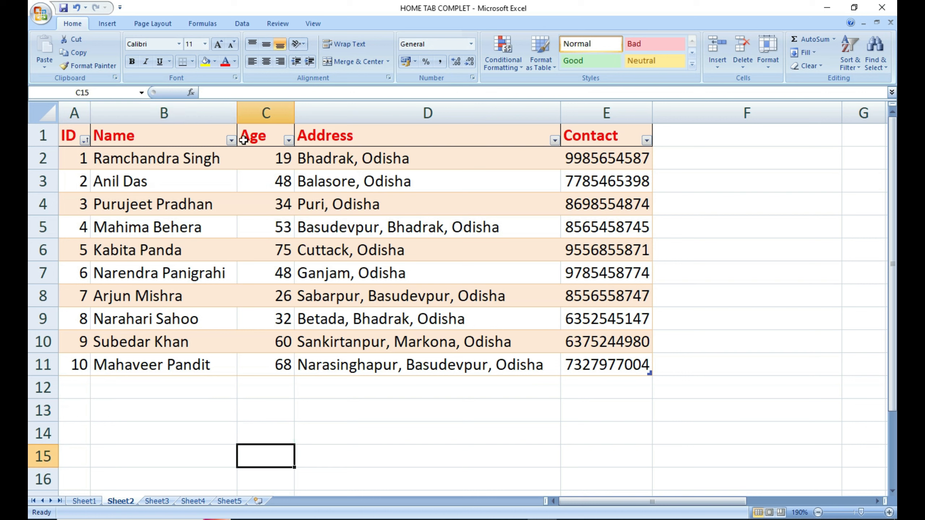
pyautogui.click(181, 180)
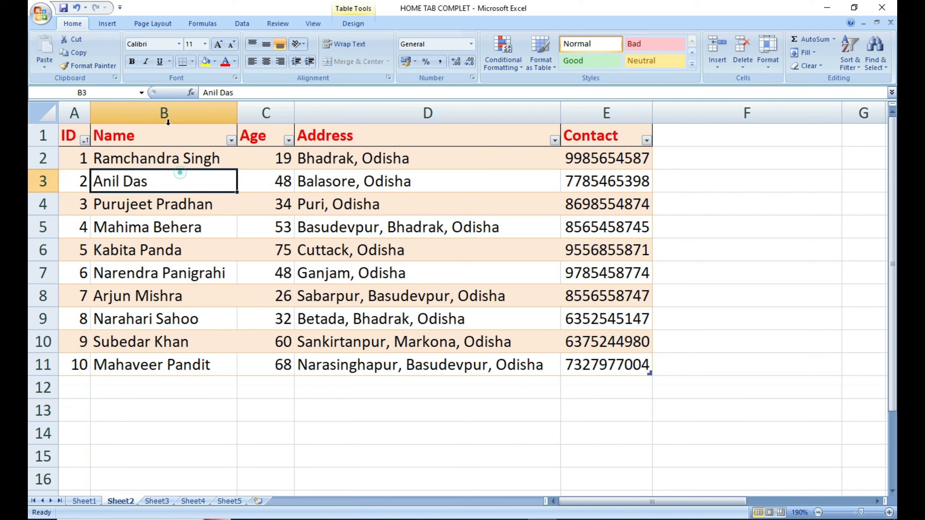
# Insert three blank sheet columns B:D before Name.
pyautogui.moveTo(136, 114); pyautogui.dragTo(309, 116)
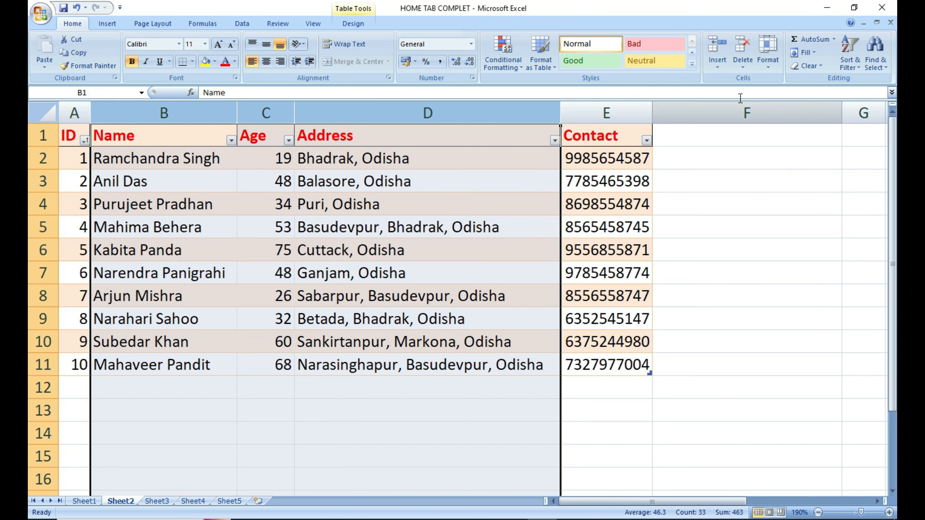
pyautogui.click(717, 64)
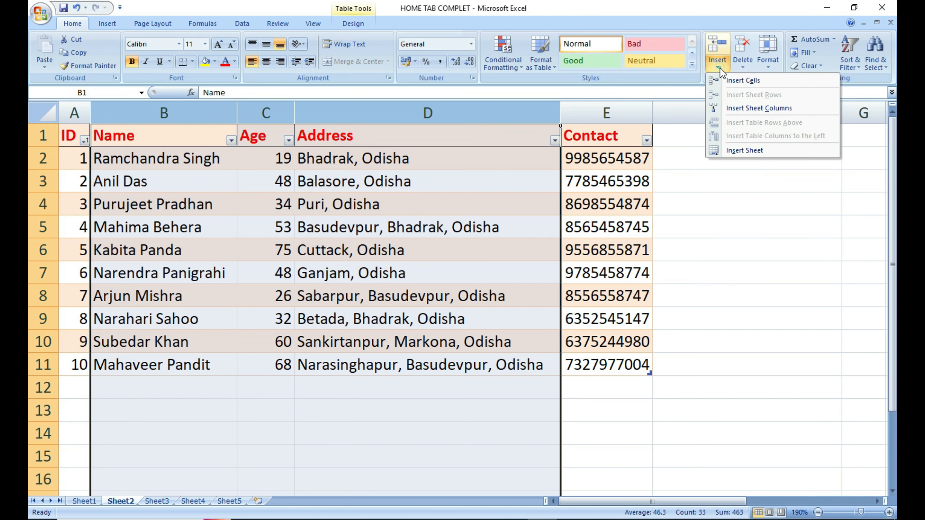
pyautogui.click(737, 108)
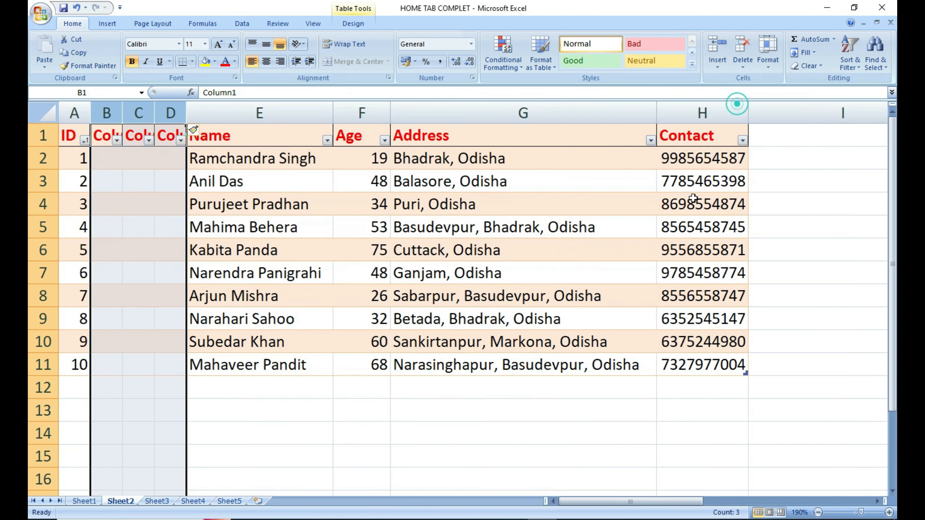
pyautogui.click(249, 394)
# Widen columns B–D so the Column1, Column2 and Column3 headers show fully.
pyautogui.moveTo(119, 111); pyautogui.dragTo(203, 114)
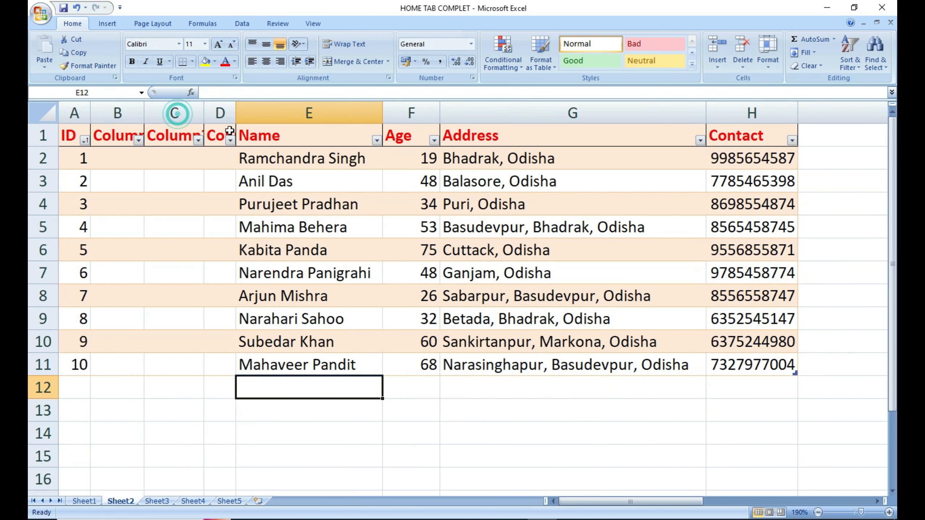
pyautogui.doubleClick(235, 115)
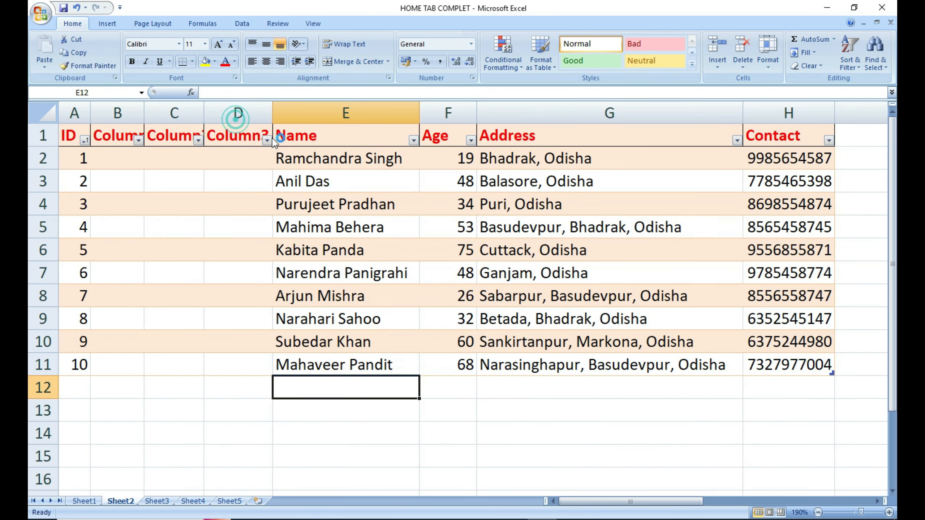
pyautogui.click(105, 137)
pyautogui.doubleClick(147, 110)
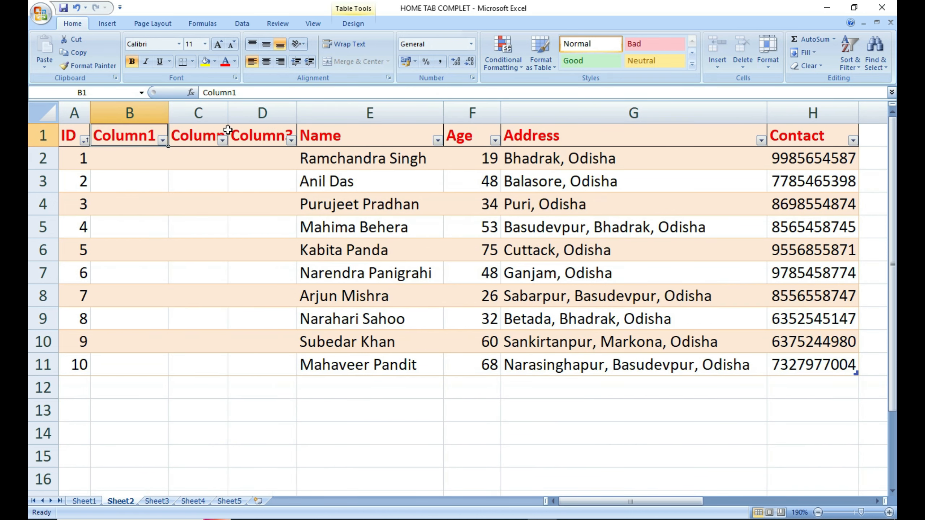
pyautogui.moveTo(229, 111); pyautogui.dragTo(249, 128)
pyautogui.moveTo(117, 134); pyautogui.dragTo(308, 134)
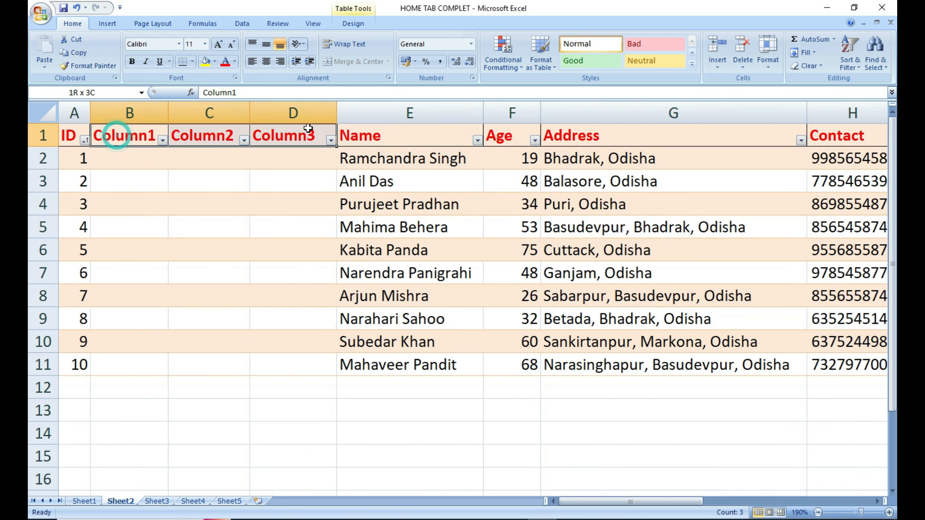
# Delete the Column1–Column3 table columns with Delete Table Columns.
pyautogui.click(240, 275)
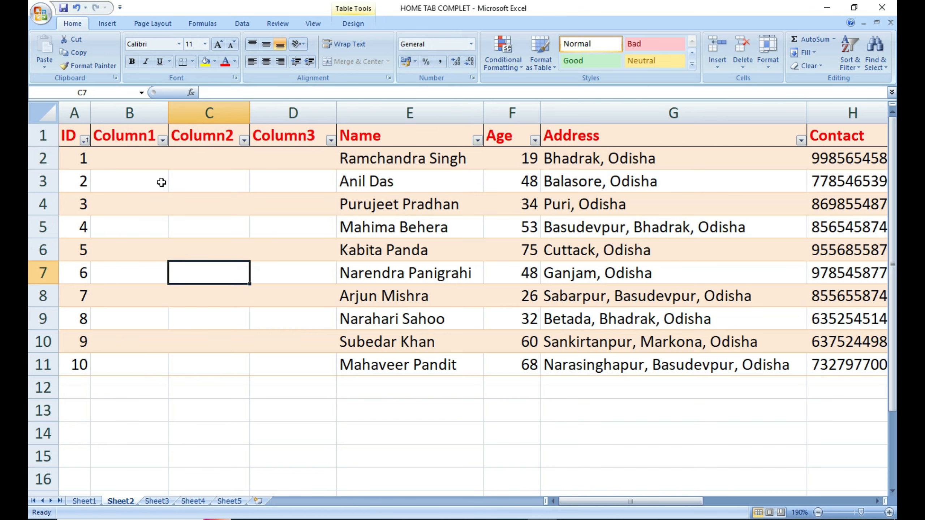
pyautogui.moveTo(119, 135); pyautogui.dragTo(283, 137)
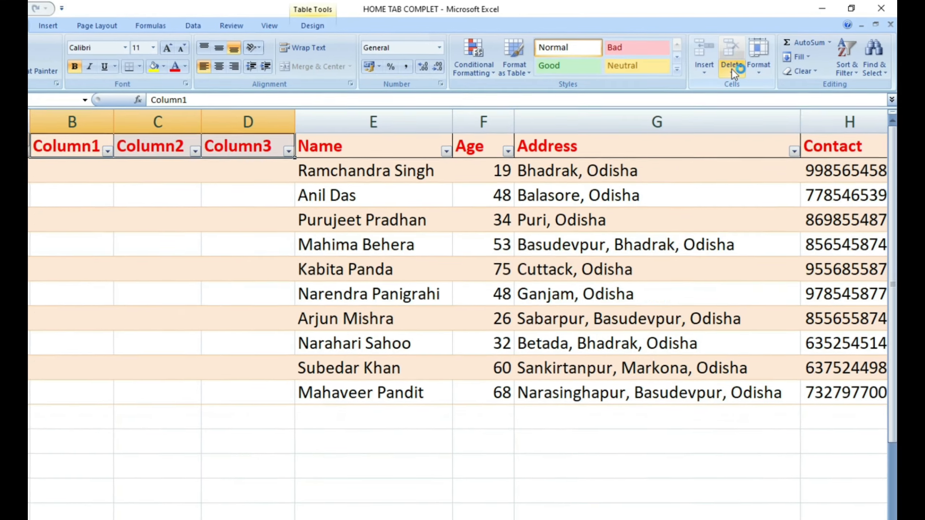
pyautogui.click(742, 66)
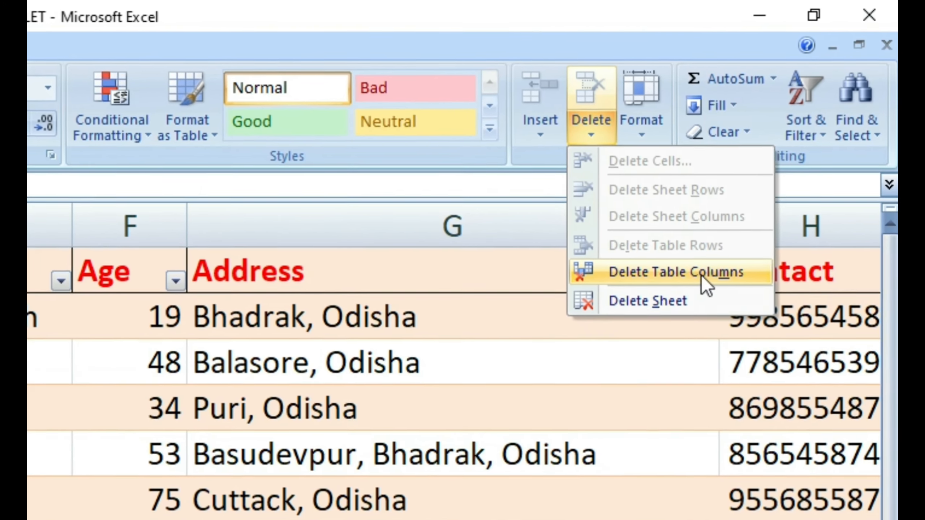
pyautogui.click(715, 254)
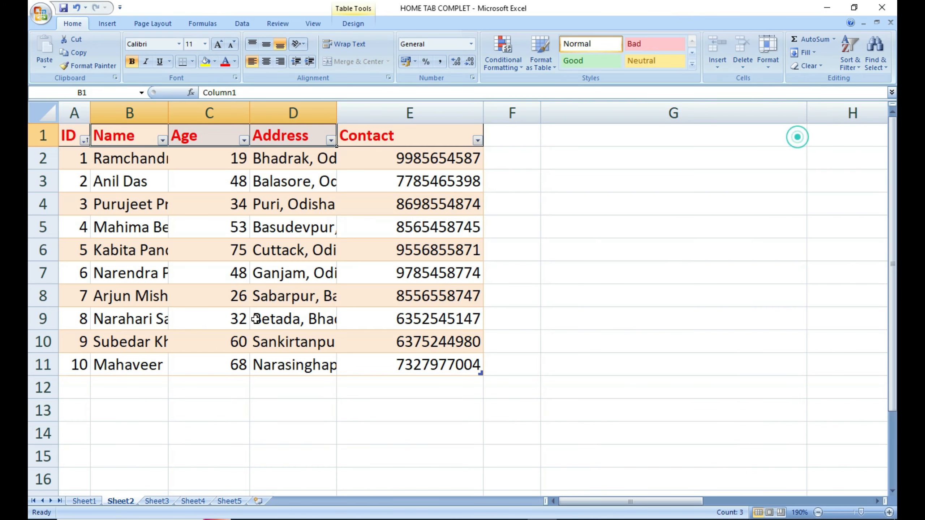
pyautogui.click(180, 405)
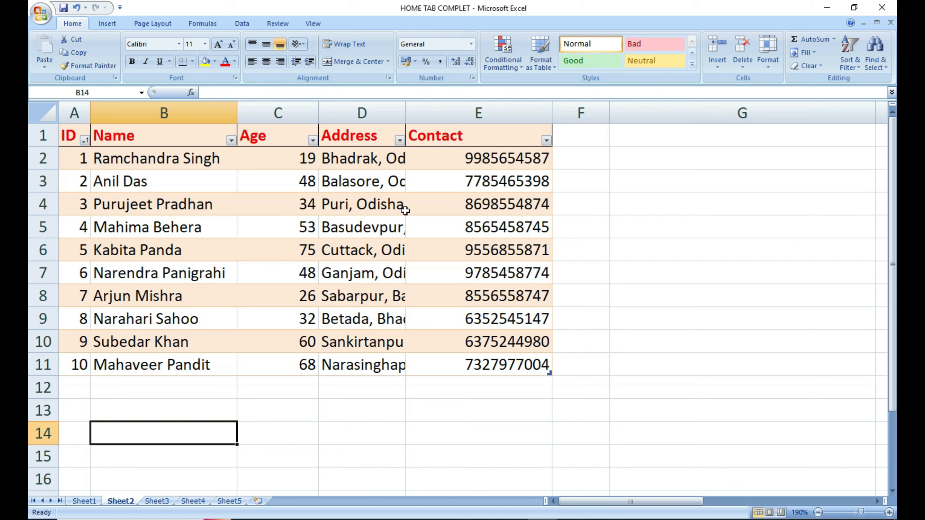
# Insert five blank sheet rows at rows 3–7 of the Sheet2 table.
pyautogui.click(629, 215)
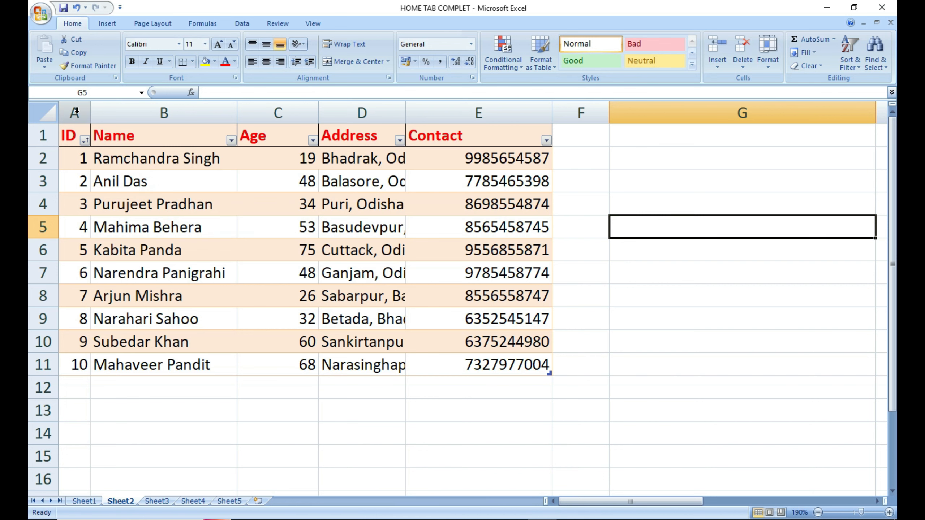
pyautogui.moveTo(75, 113); pyautogui.dragTo(361, 114)
pyautogui.moveTo(38, 154); pyautogui.dragTo(43, 239)
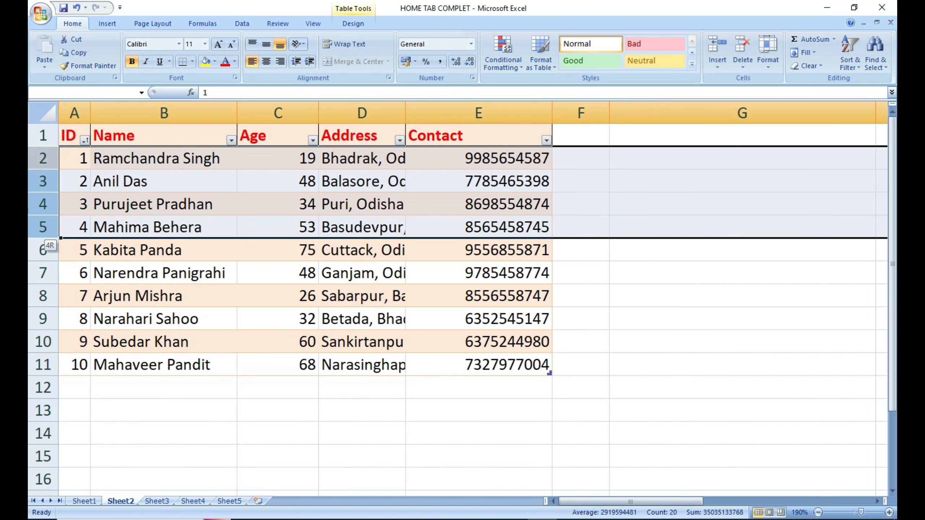
pyautogui.click(172, 206)
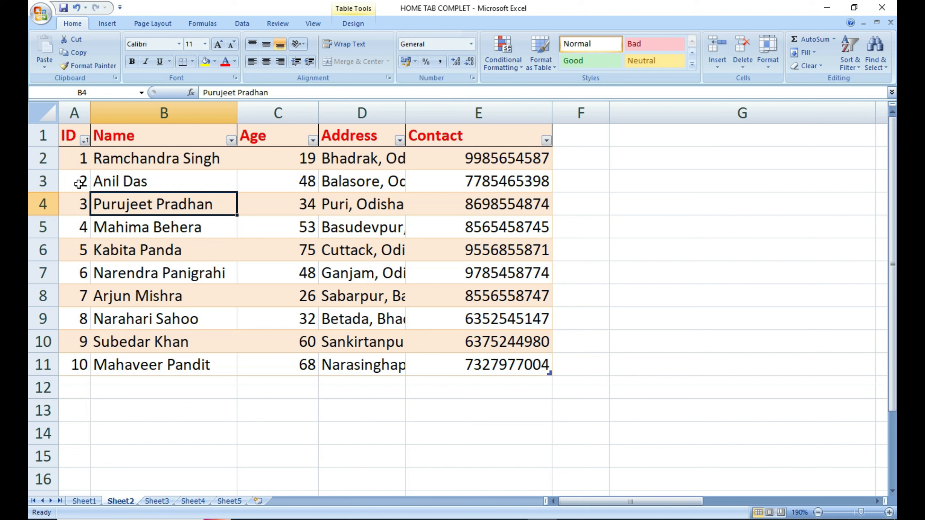
pyautogui.moveTo(47, 184); pyautogui.dragTo(40, 271)
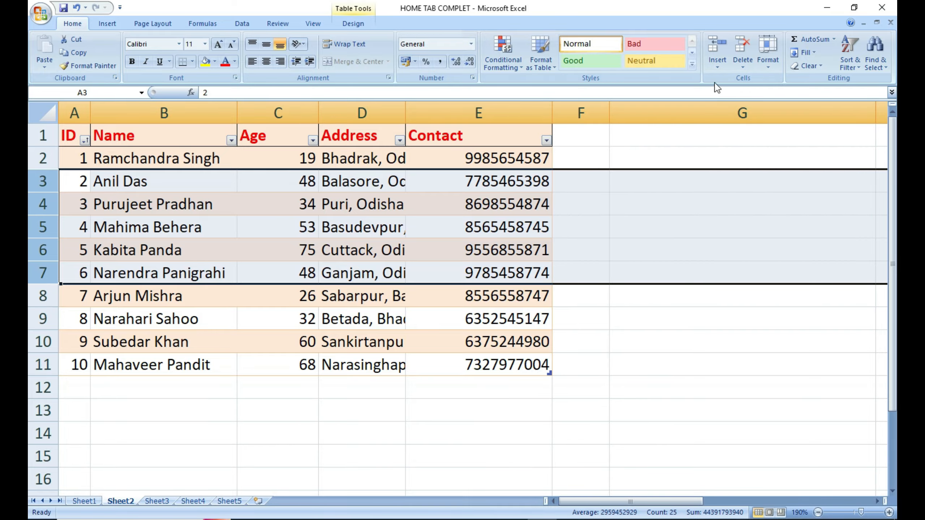
pyautogui.click(717, 64)
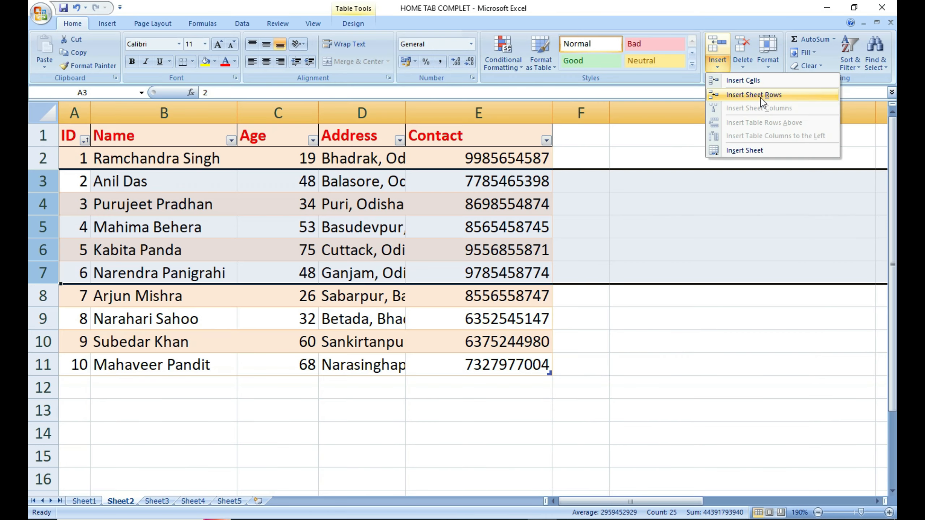
pyautogui.click(762, 102)
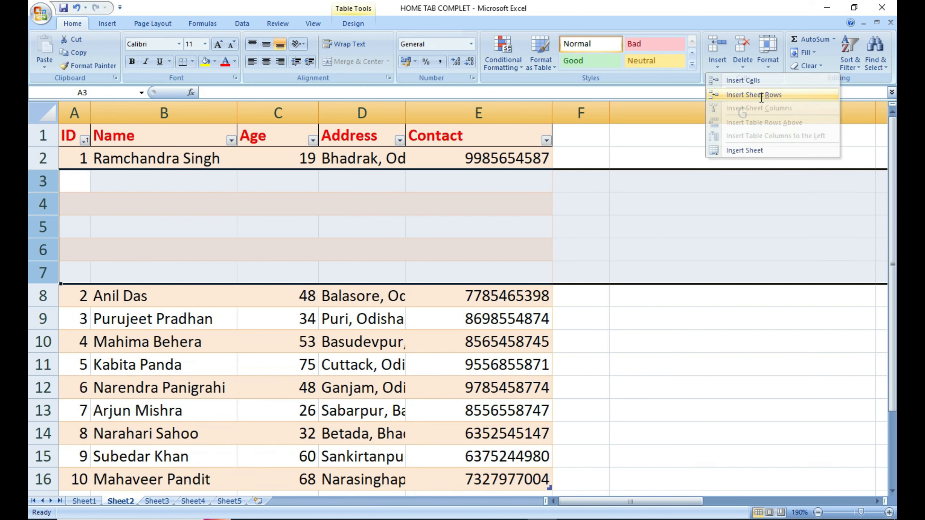
pyautogui.click(666, 272)
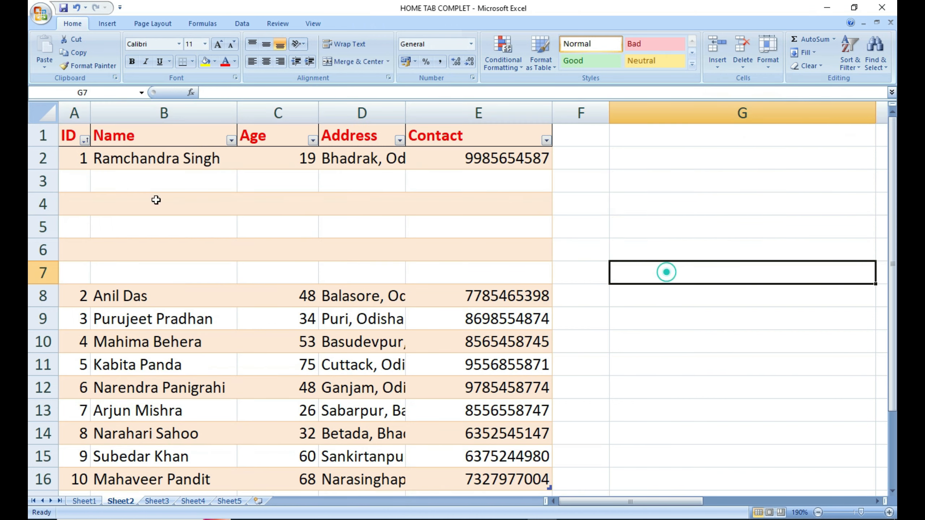
# Delete the five blank rows 3–7 with Delete Sheet Rows.
pyautogui.click(74, 183)
pyautogui.click(73, 199)
pyautogui.click(74, 223)
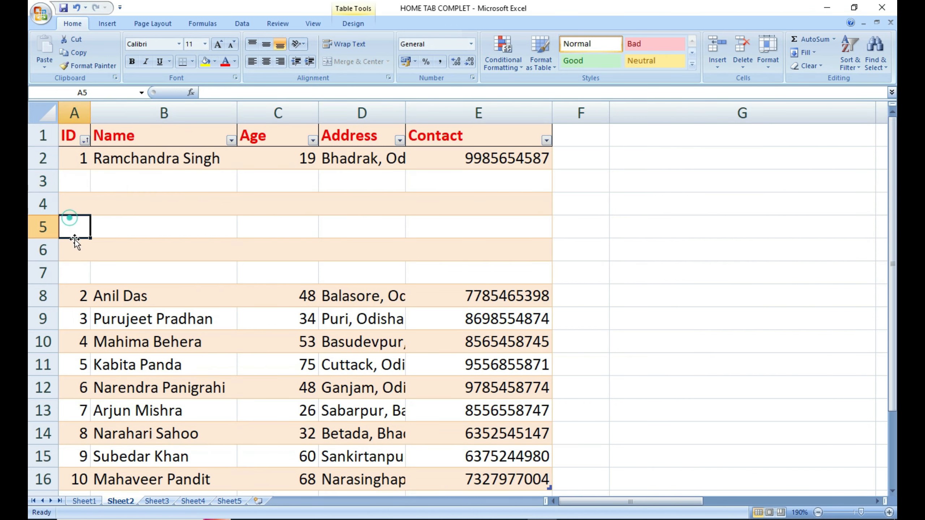
pyautogui.click(75, 244)
pyautogui.click(73, 270)
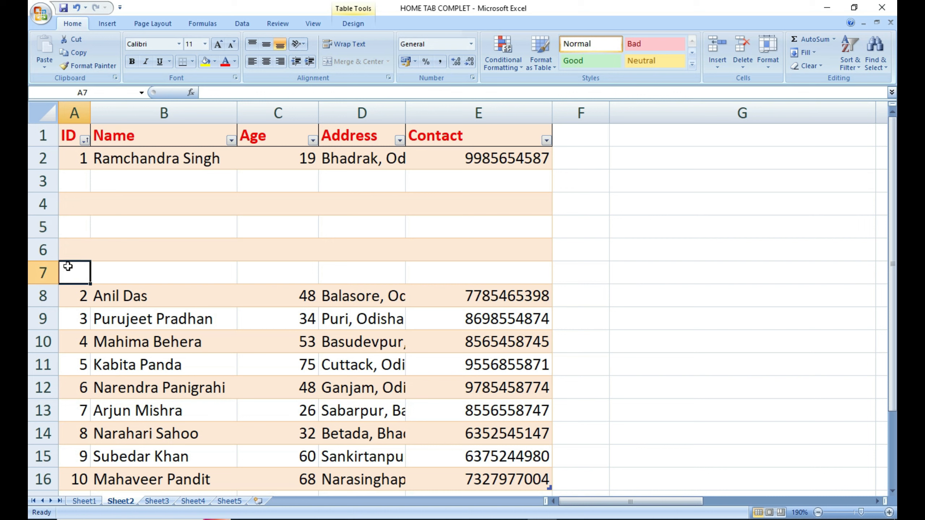
pyautogui.click(252, 210)
pyautogui.moveTo(43, 182); pyautogui.dragTo(43, 270)
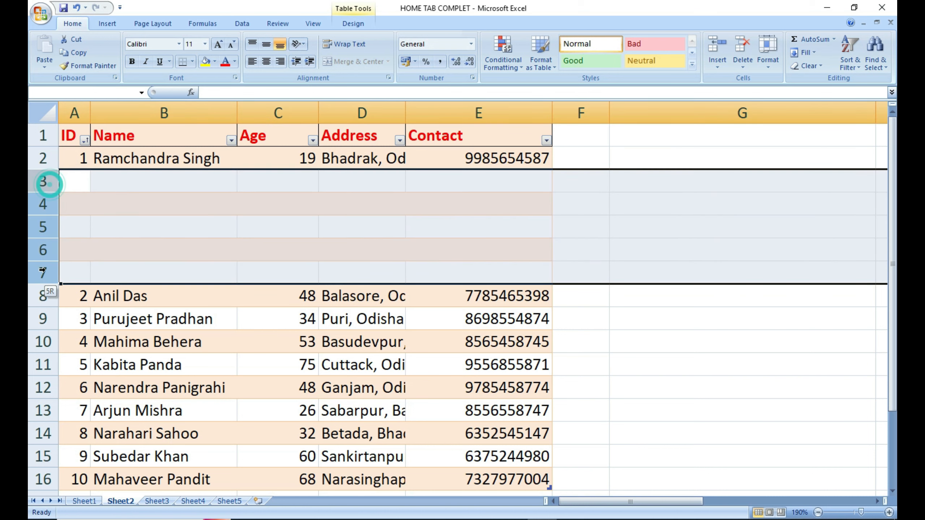
pyautogui.click(745, 65)
pyautogui.click(777, 95)
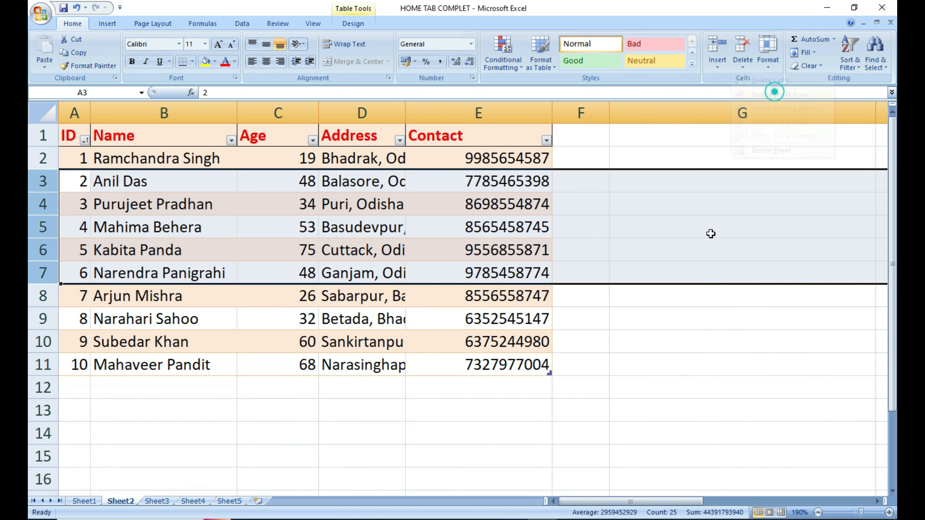
pyautogui.click(667, 327)
# AutoFit the Address column to show the full addresses, then go to Sheet1.
pyautogui.moveTo(406, 114); pyautogui.dragTo(408, 114)
pyautogui.doubleClick(407, 114)
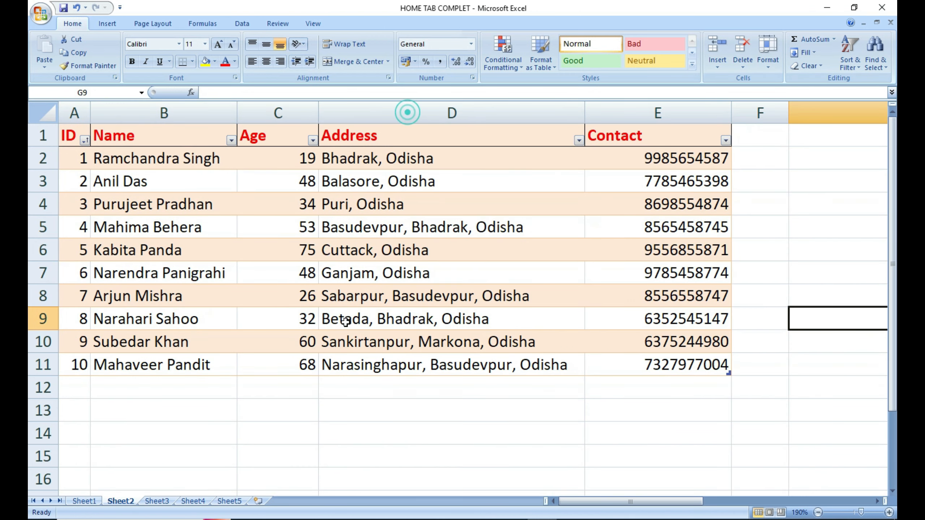
pyautogui.click(252, 405)
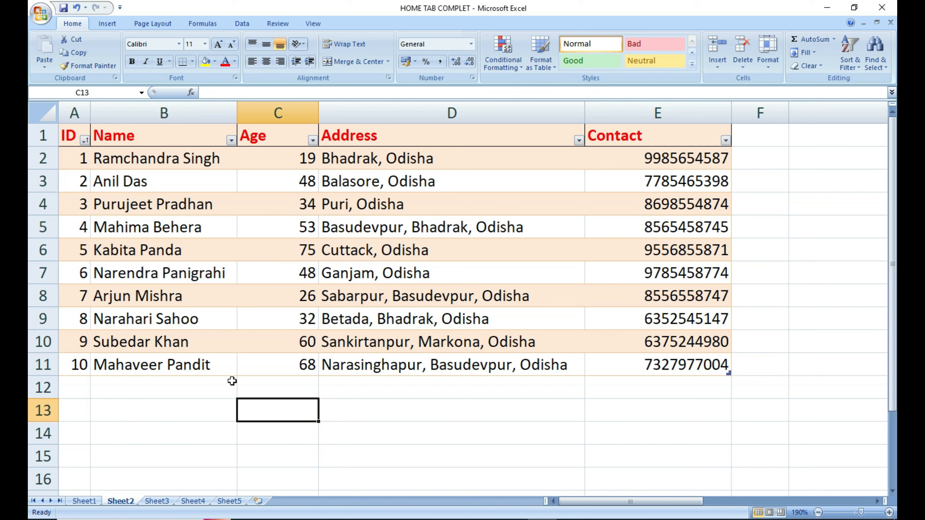
pyautogui.click(181, 430)
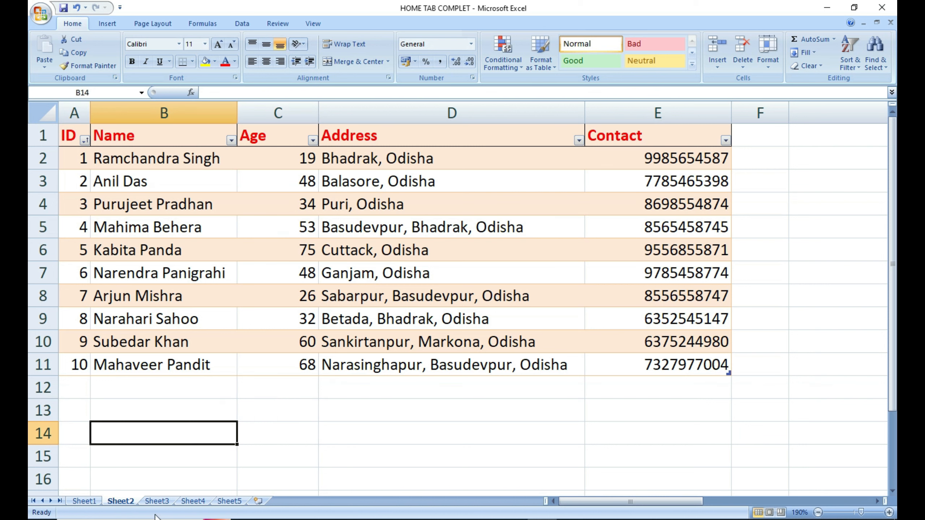
pyautogui.click(89, 502)
# Insert a cell at A1 on Sheet1 using Shift cells down.
pyautogui.click(237, 436)
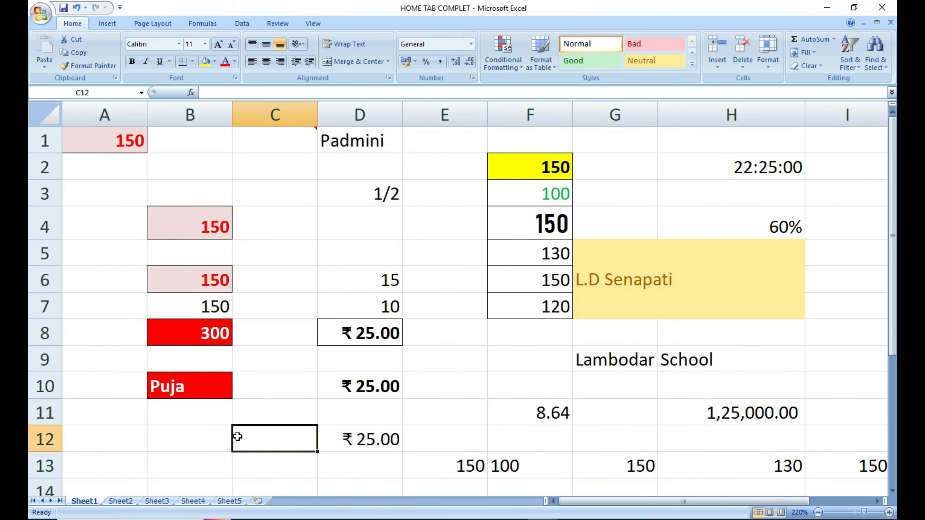
pyautogui.click(106, 133)
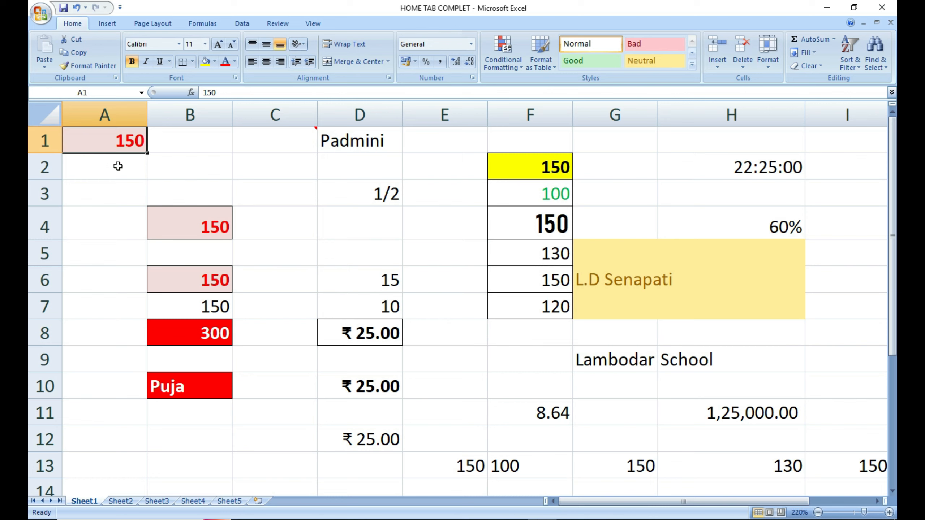
pyautogui.click(104, 142)
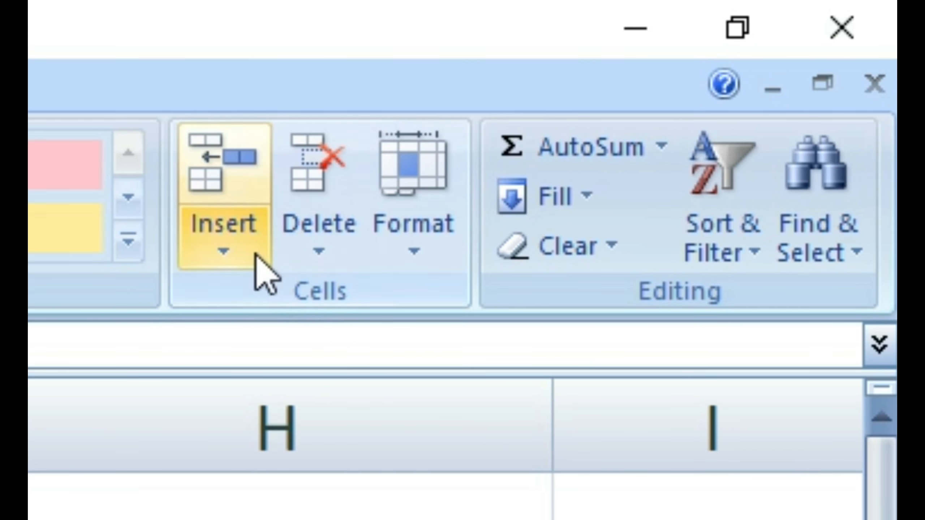
pyautogui.click(255, 254)
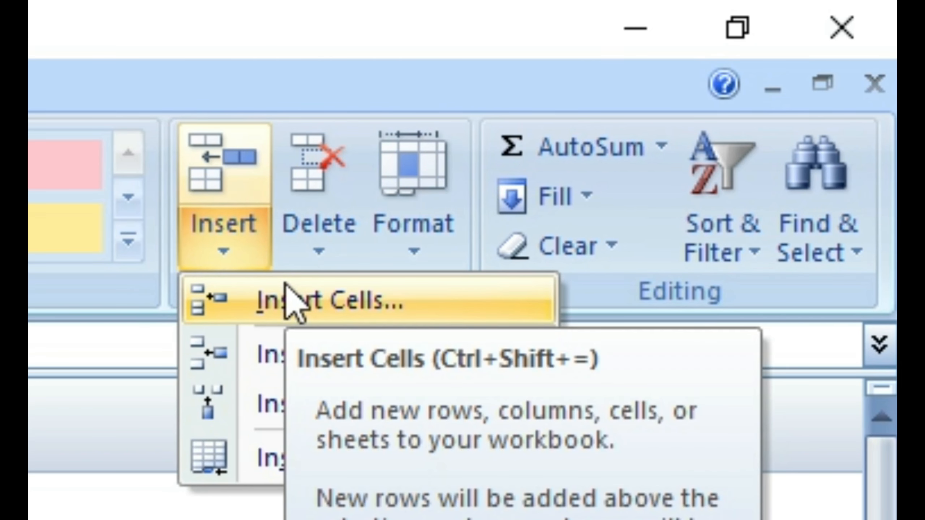
pyautogui.click(318, 284)
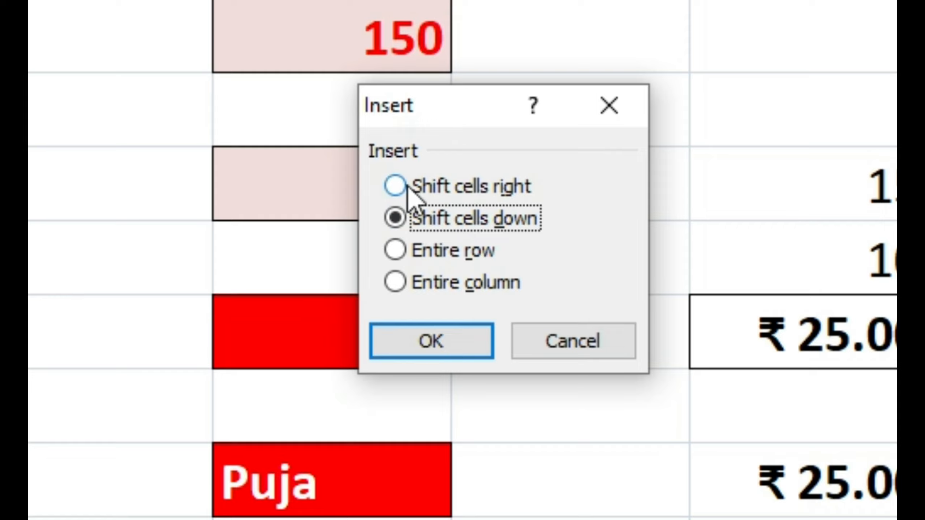
pyautogui.click(424, 188)
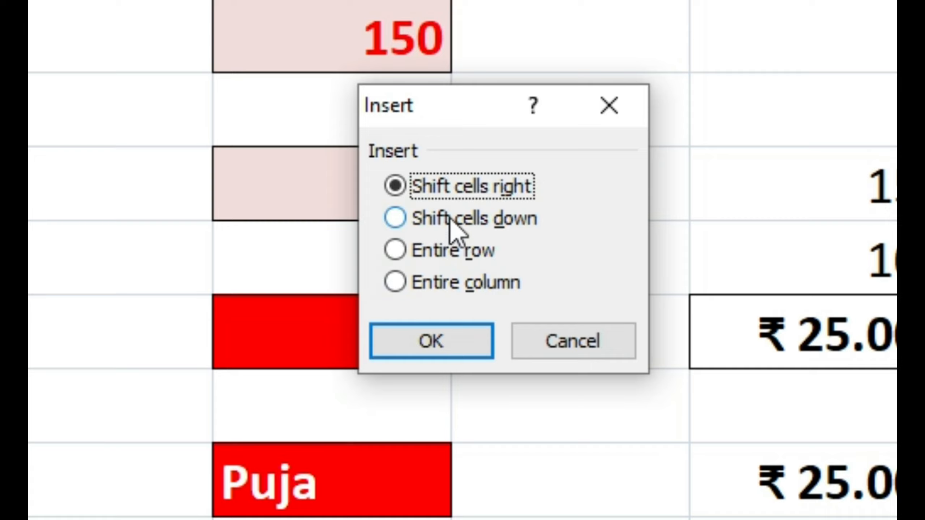
pyautogui.click(415, 226)
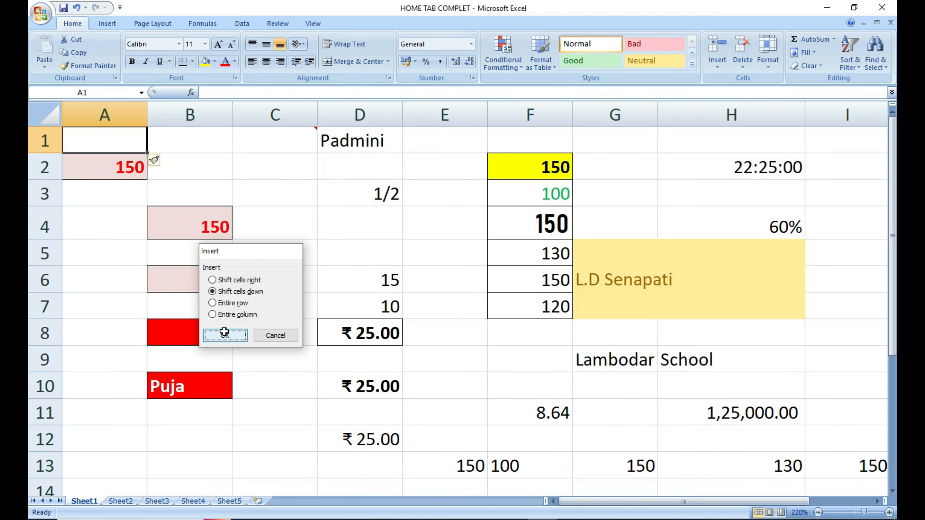
pyautogui.click(431, 341)
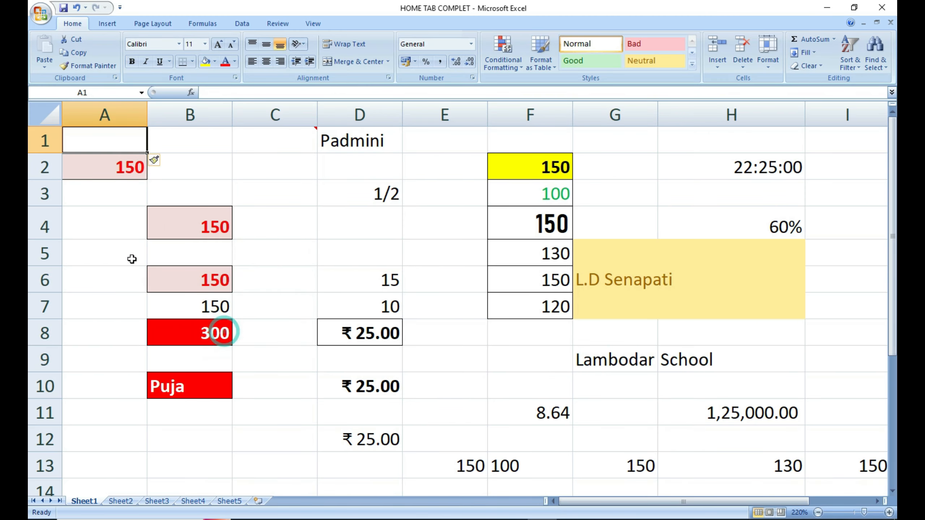
# Confirm A1 is now blank and the 150 value sits in A2.
pyautogui.click(75, 223)
pyautogui.click(112, 137)
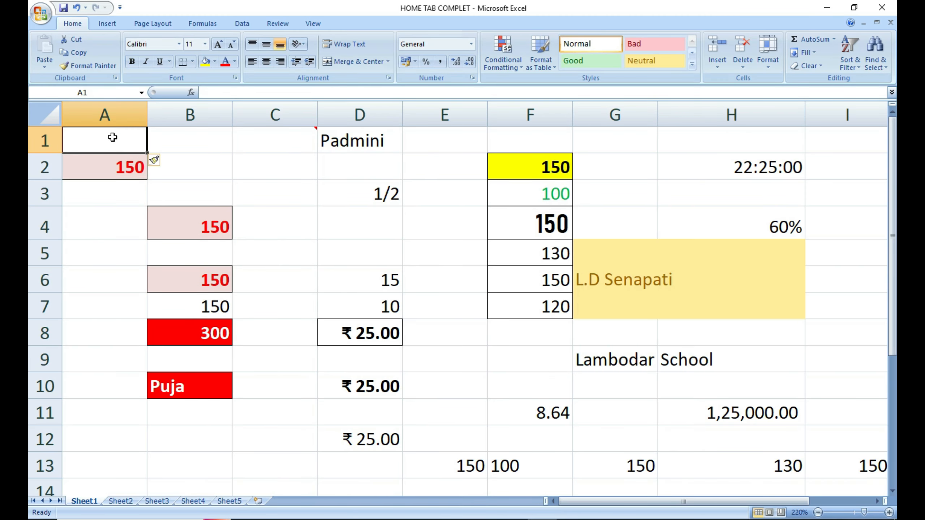
pyautogui.click(99, 206)
pyautogui.click(114, 174)
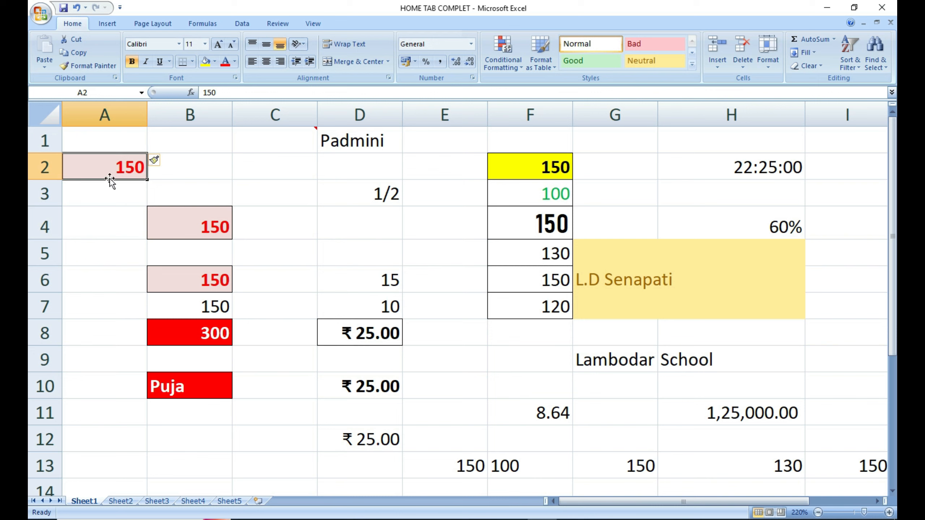
pyautogui.click(109, 184)
pyautogui.click(115, 167)
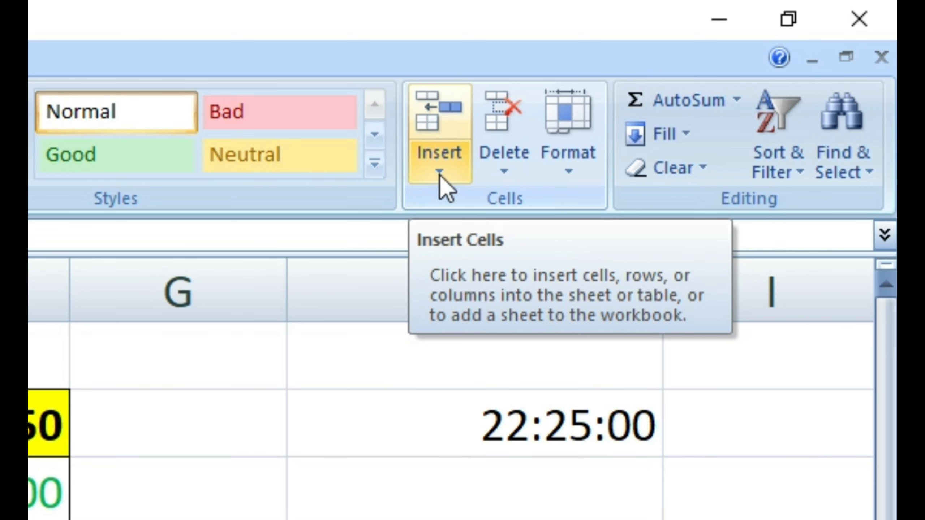
# Review the Insert and Delete menus and try selecting columns A, B and D.
pyautogui.click(440, 174)
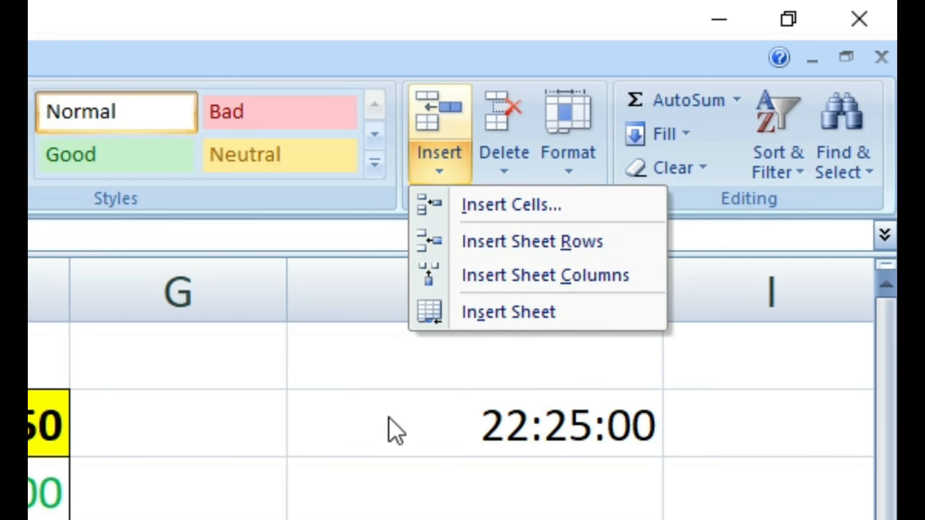
pyautogui.click(342, 444)
pyautogui.click(518, 167)
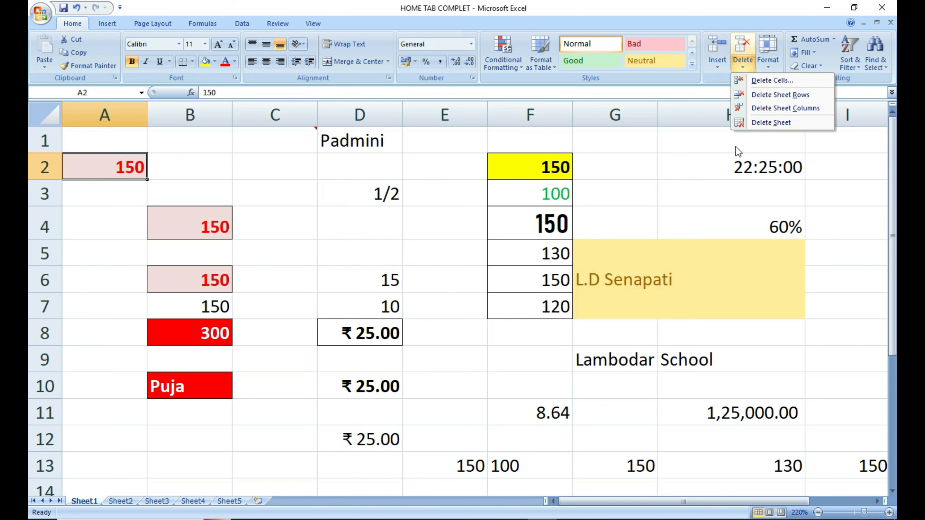
pyautogui.click(681, 193)
pyautogui.click(330, 196)
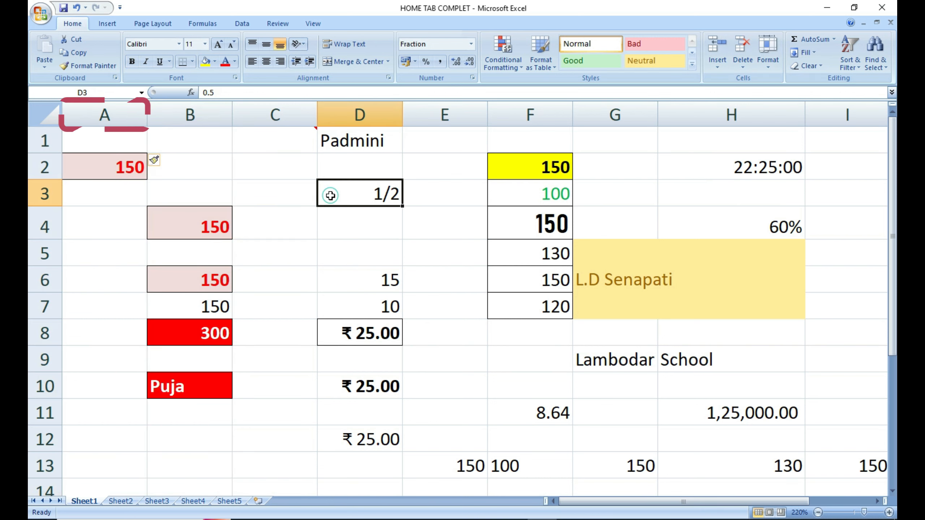
pyautogui.click(104, 115)
pyautogui.click(189, 115)
pyautogui.click(360, 115)
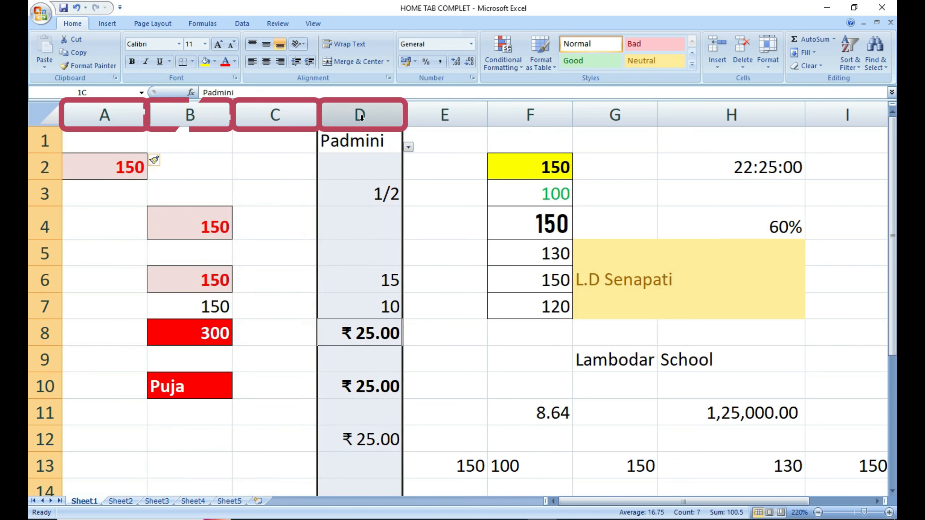
# Delete column B, holding 150, 300 and a name, with Delete Sheet Columns.
pyautogui.click(197, 112)
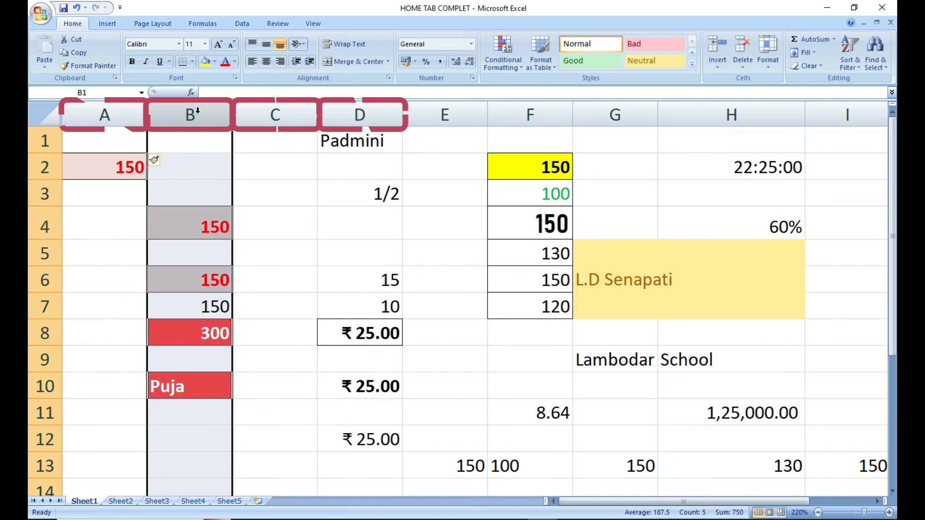
pyautogui.click(744, 69)
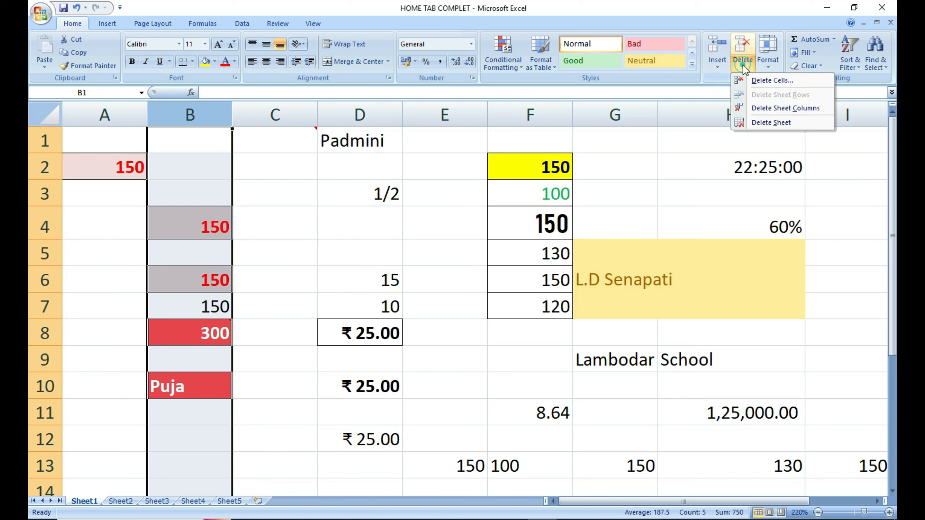
pyautogui.click(778, 109)
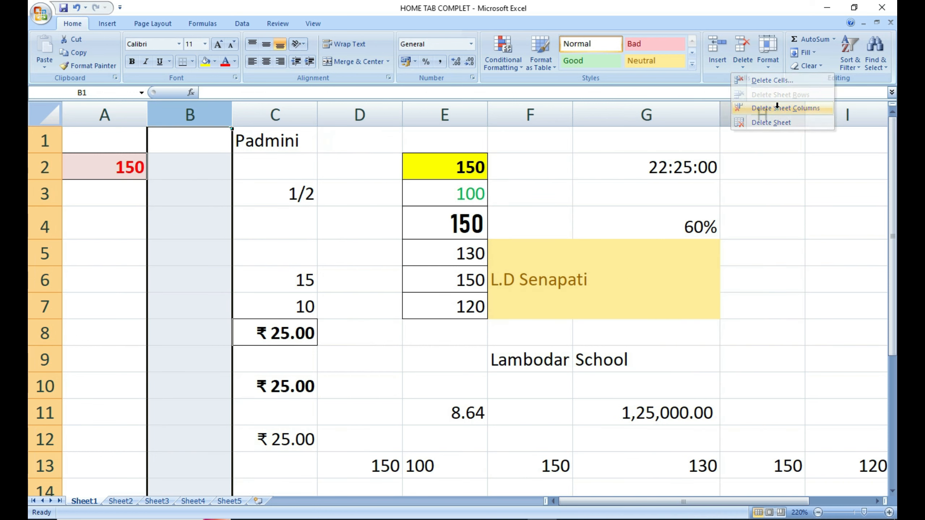
pyautogui.click(207, 203)
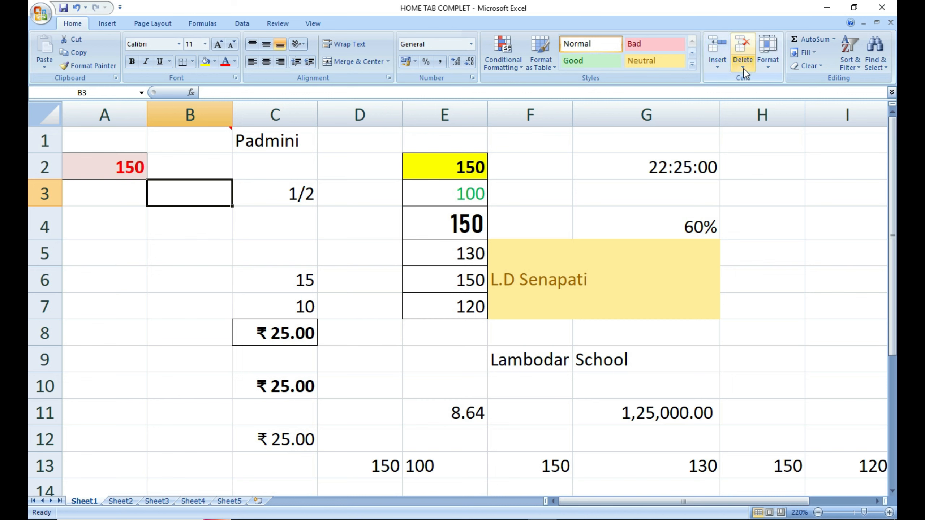
pyautogui.click(717, 64)
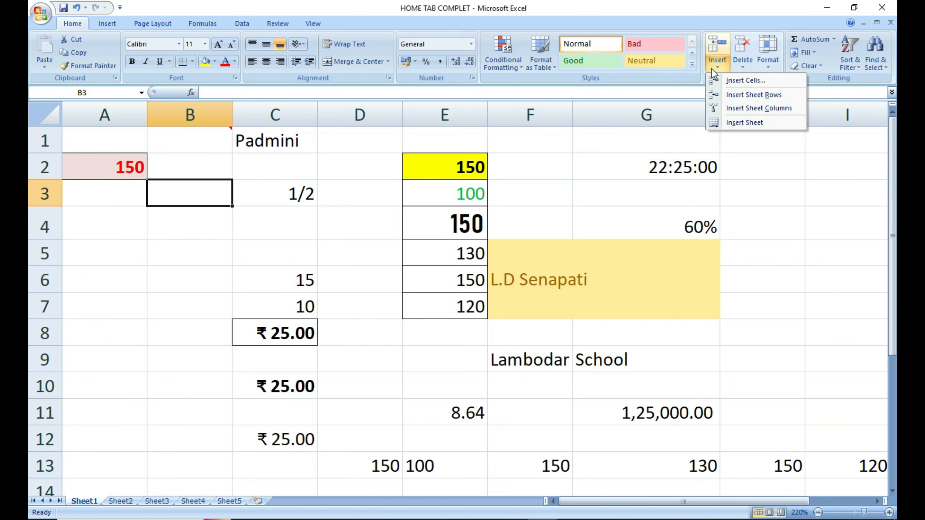
pyautogui.click(767, 108)
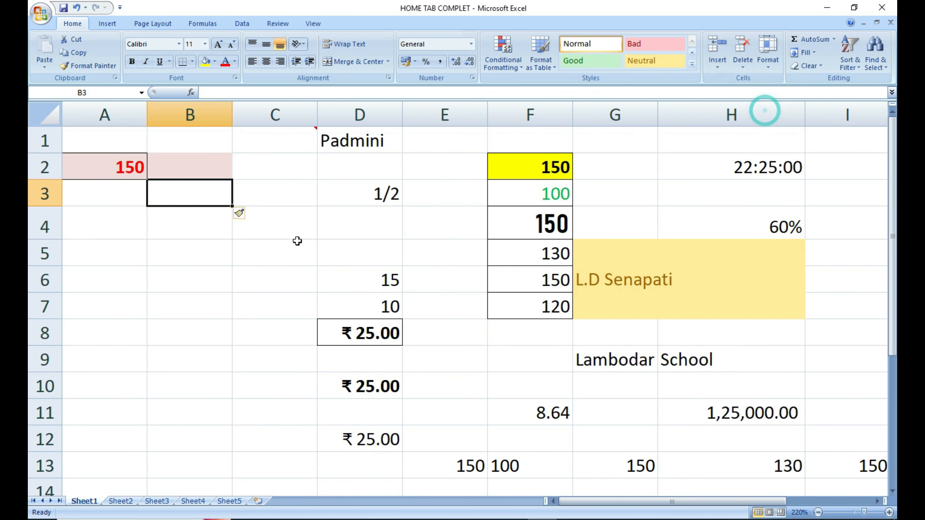
pyautogui.click(247, 255)
pyautogui.click(215, 165)
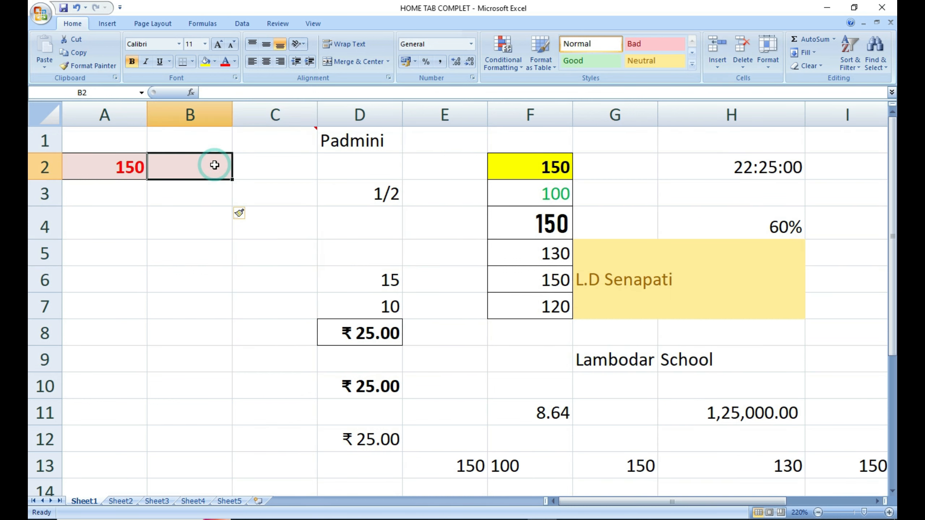
pyautogui.click(206, 224)
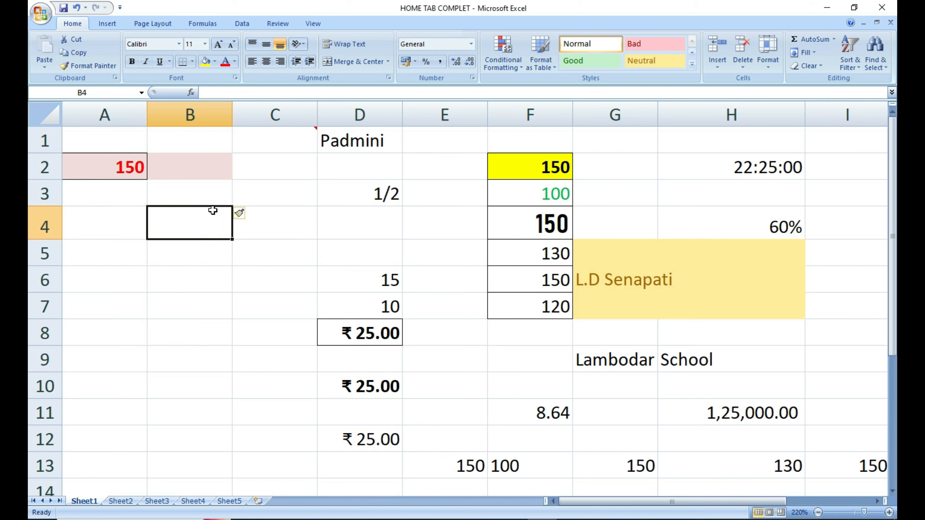
pyautogui.hotkey('ctrl', 'z')
pyautogui.hotkey('ctrl', 'z')
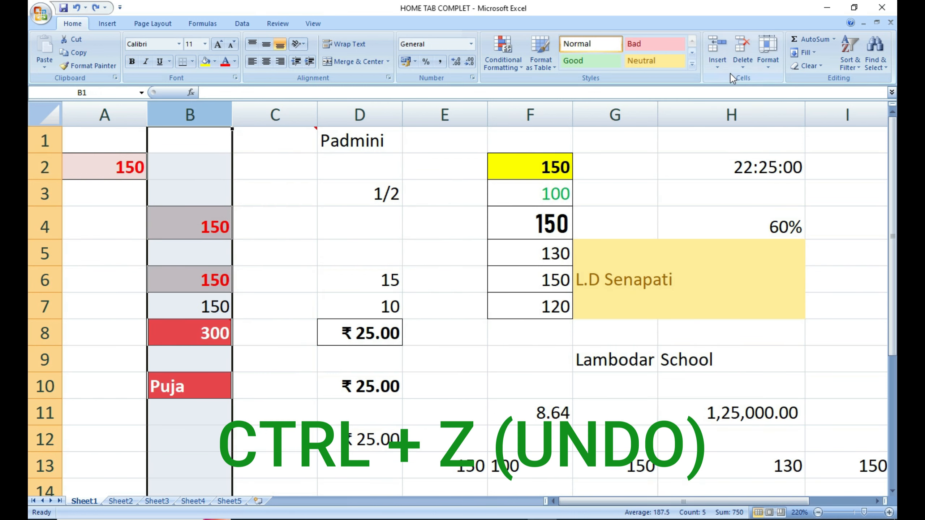
pyautogui.click(741, 62)
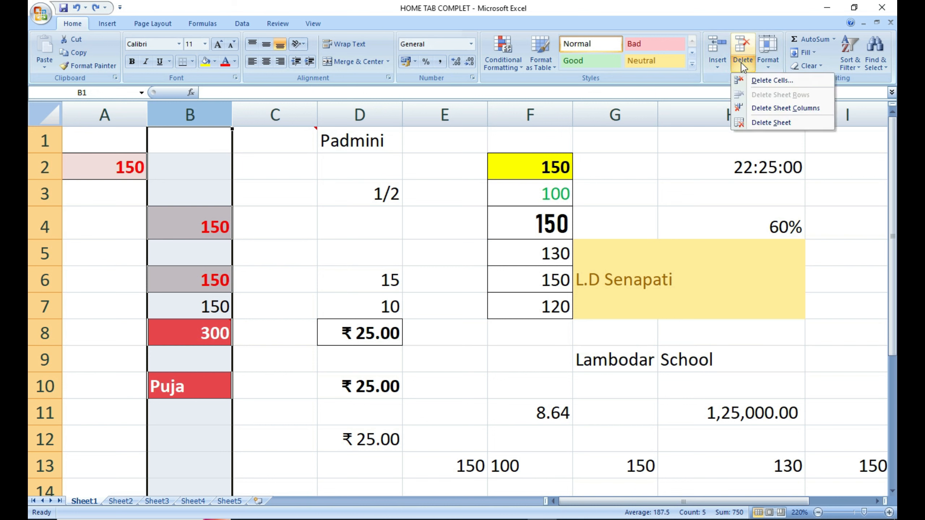
pyautogui.click(684, 154)
pyautogui.click(771, 65)
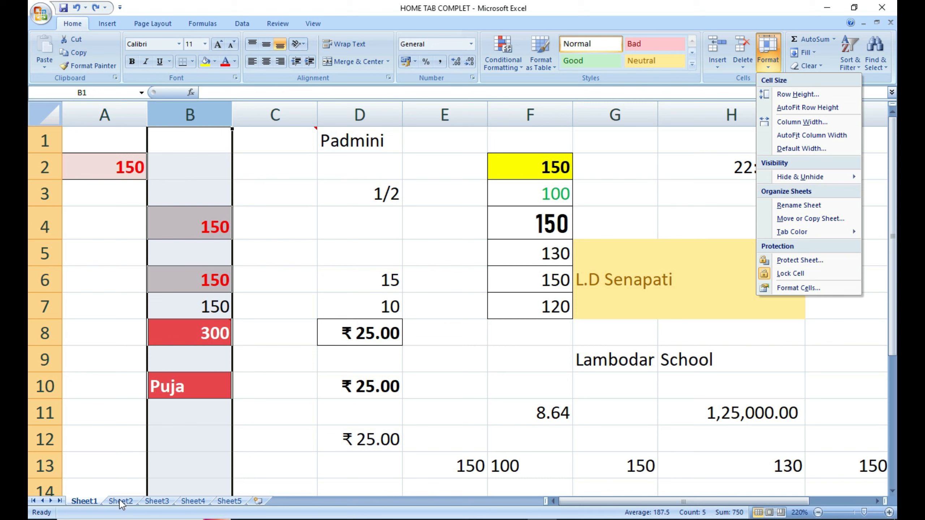
pyautogui.press('Escape')
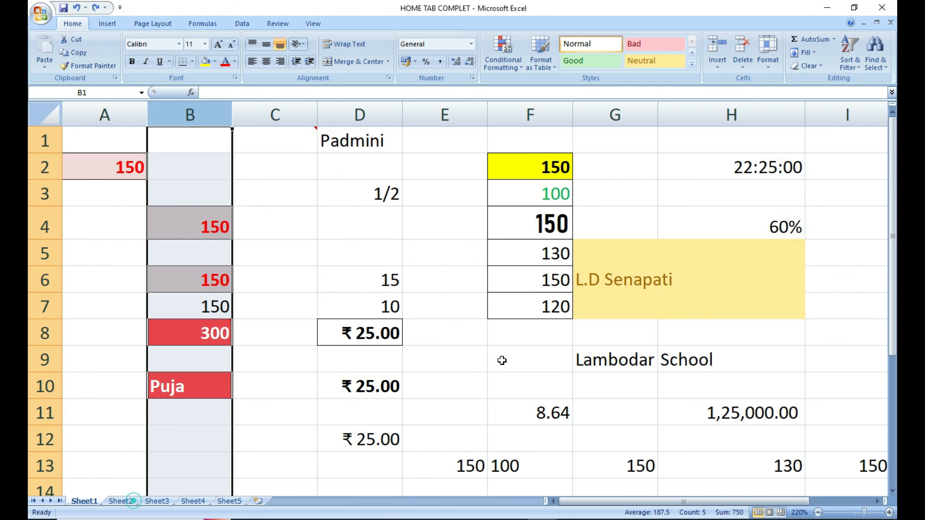
pyautogui.click(758, 69)
pyautogui.press('Escape')
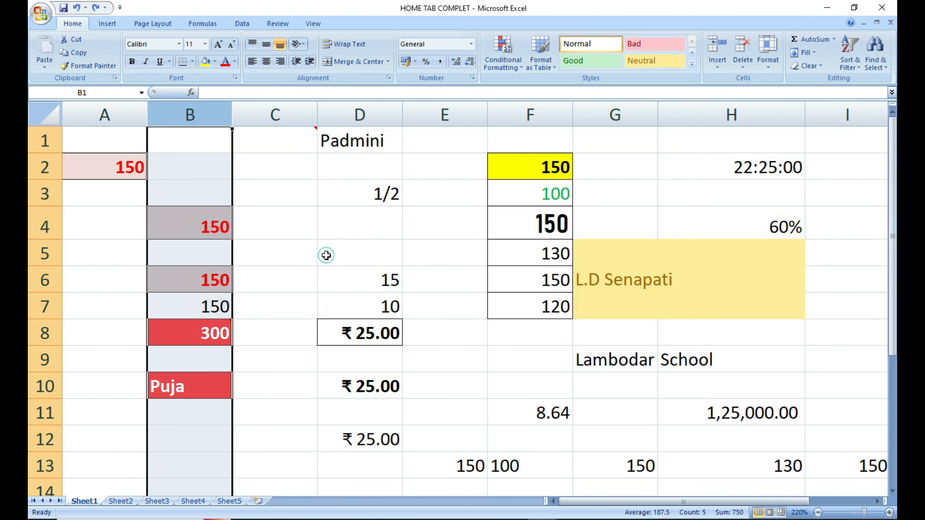
pyautogui.click(360, 143)
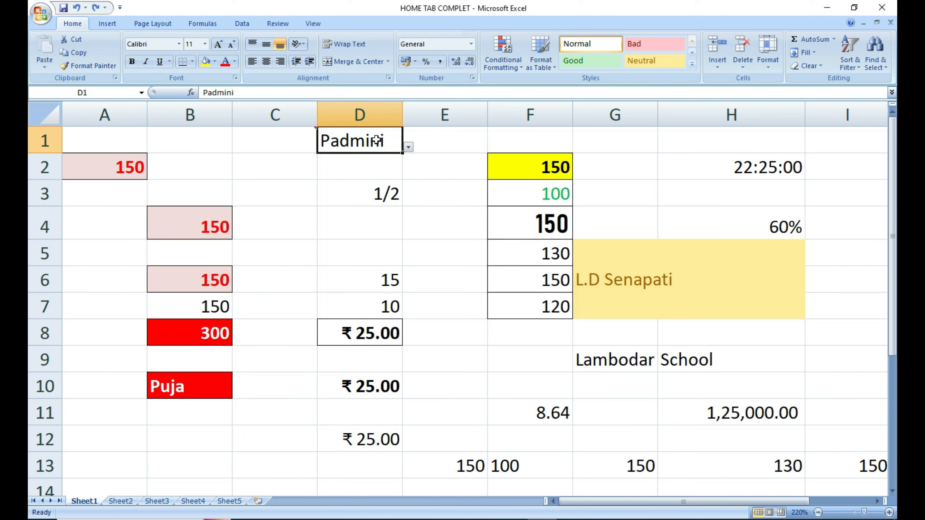
# Type a new name into empty cell D2, under the existing name, and reselect it.
pyautogui.click(374, 160)
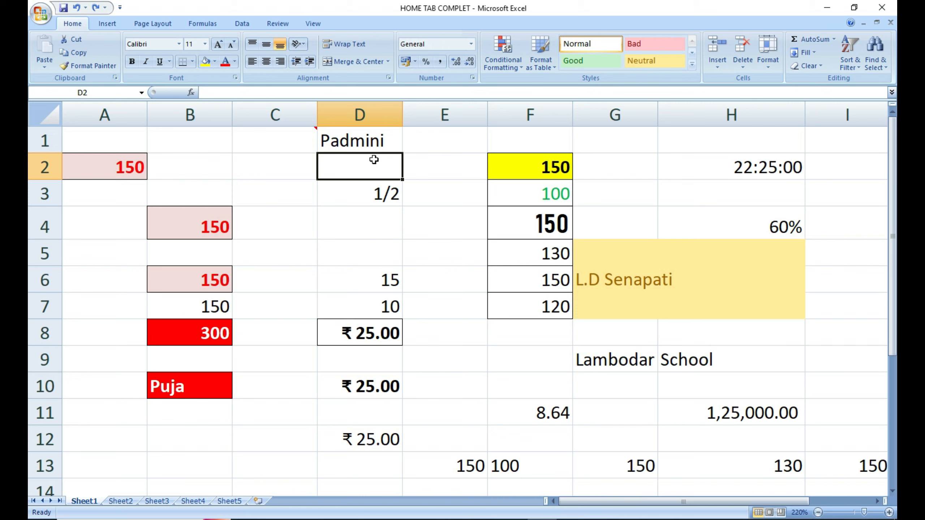
pyautogui.write('Uday')
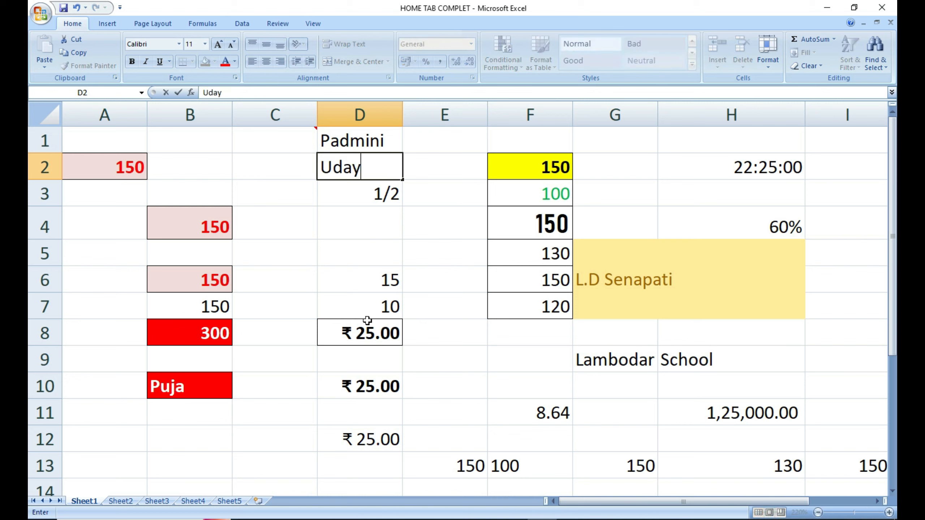
pyautogui.click(422, 239)
pyautogui.click(380, 176)
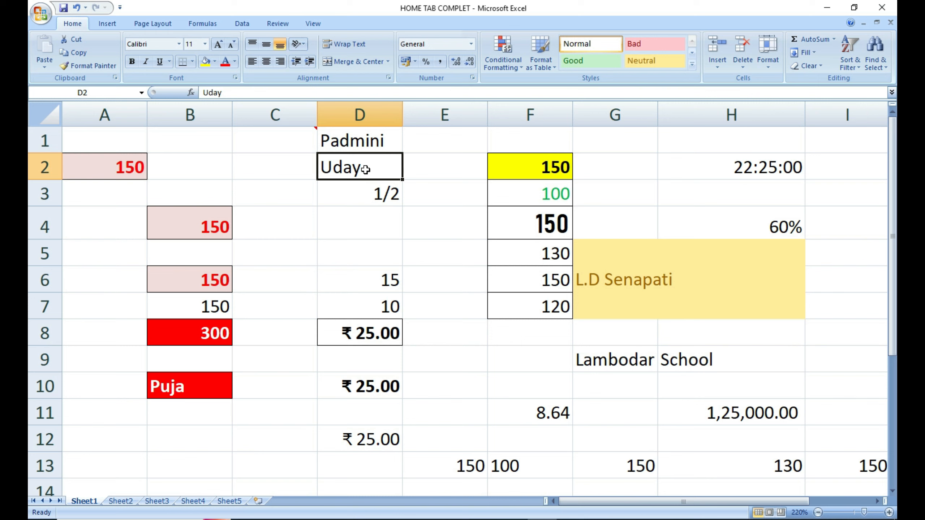
pyautogui.press('Down')
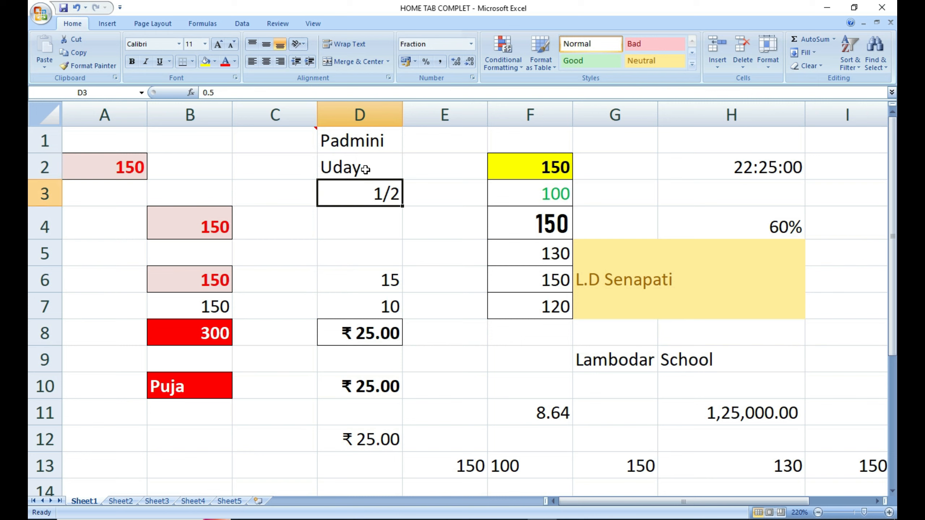
pyautogui.click(365, 169)
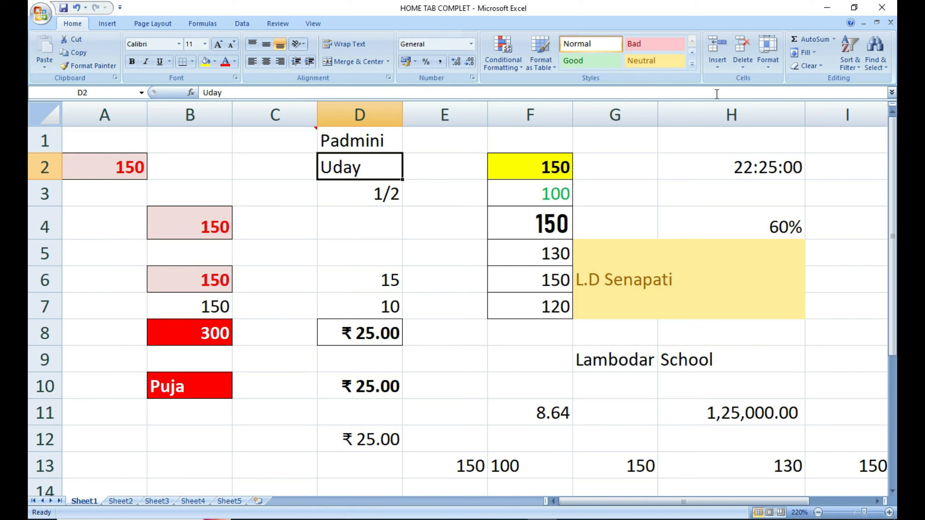
# Set row 2's height to 25 with Format > Row Height.
pyautogui.click(768, 61)
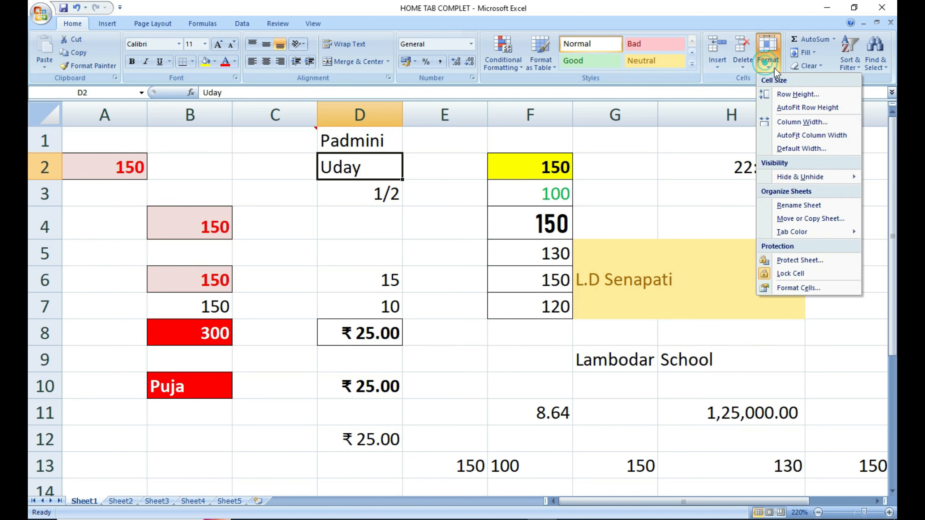
pyautogui.click(788, 99)
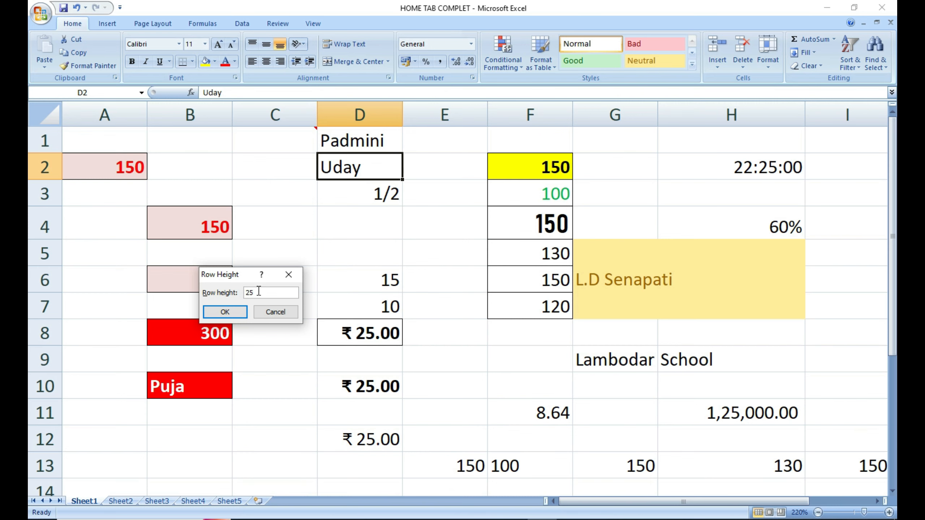
pyautogui.press('Return')
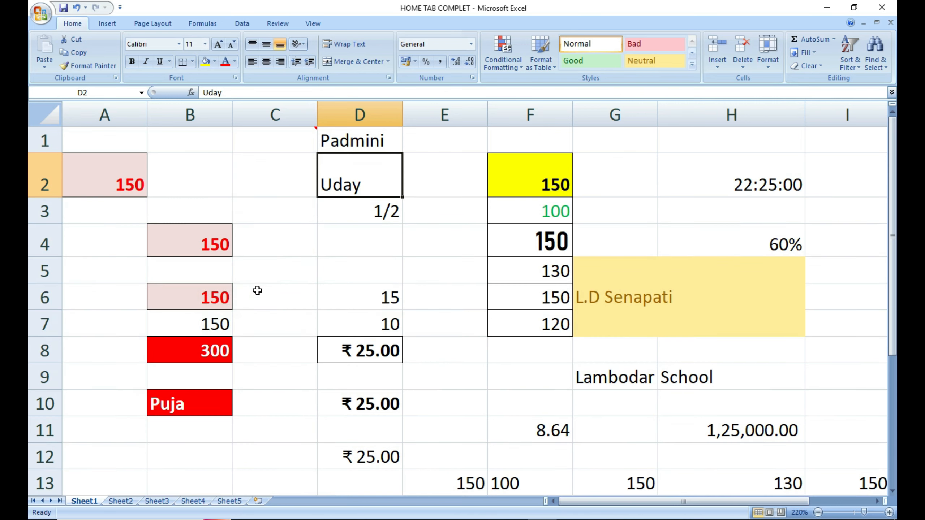
# Add Ramprasad on a second line in cell D2, below Uday.
pyautogui.doubleClick(374, 184)
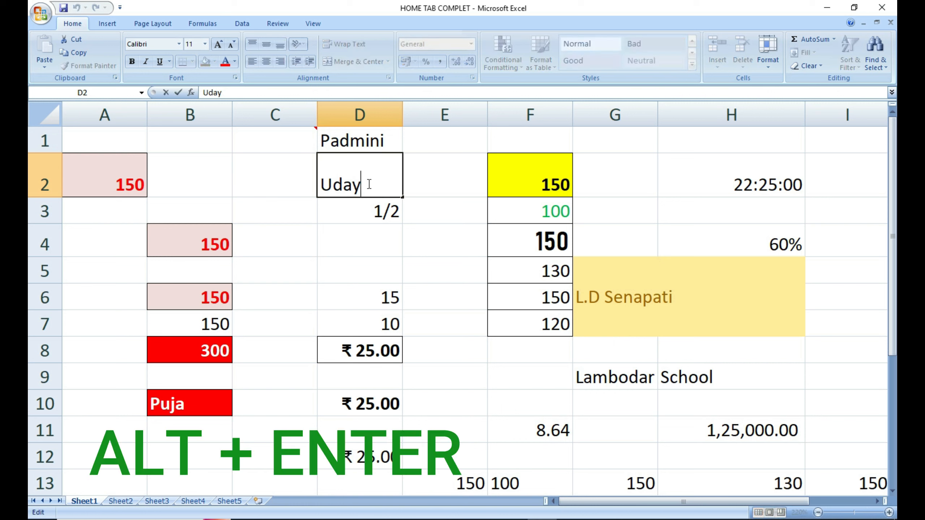
pyautogui.hotkey('alt', 'Return')
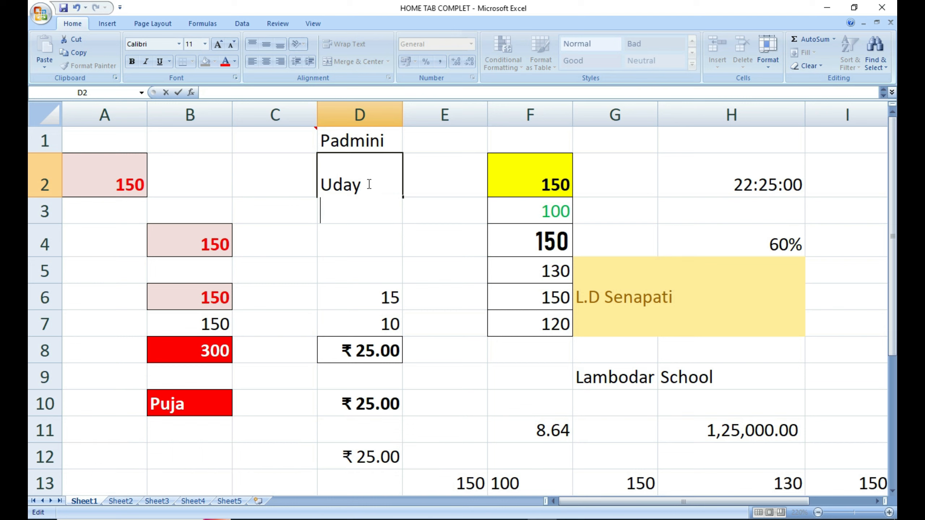
pyautogui.write('Ramprasad')
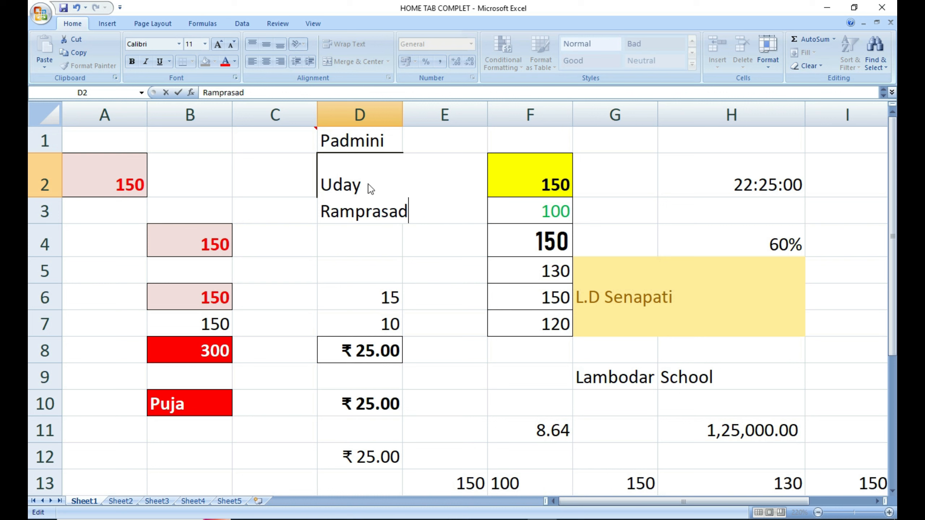
pyautogui.press('Return')
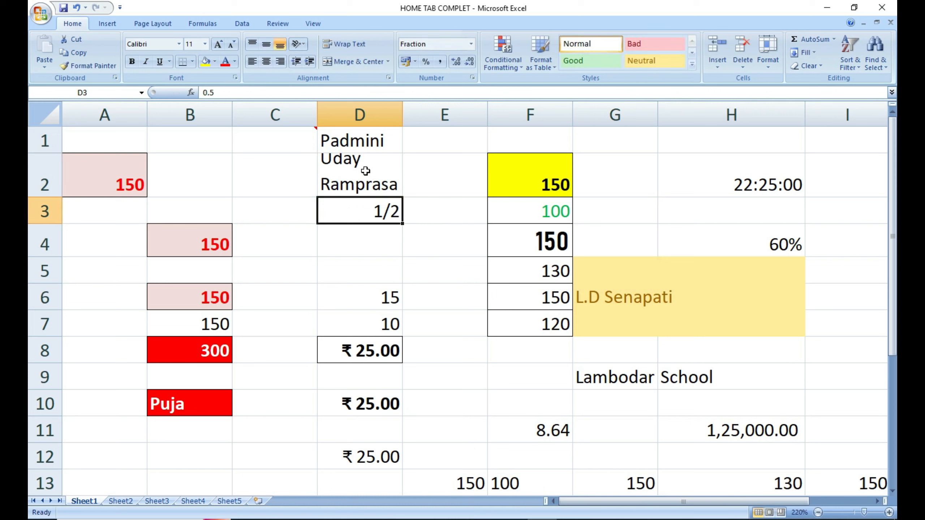
pyautogui.click(366, 179)
pyautogui.click(360, 210)
pyautogui.click(368, 172)
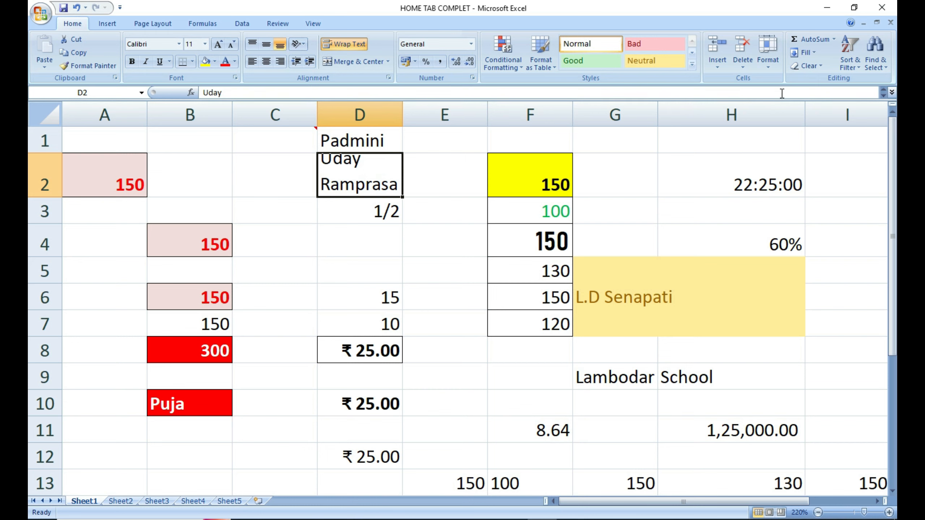
# Increase row 2's height to 30.
pyautogui.click(767, 59)
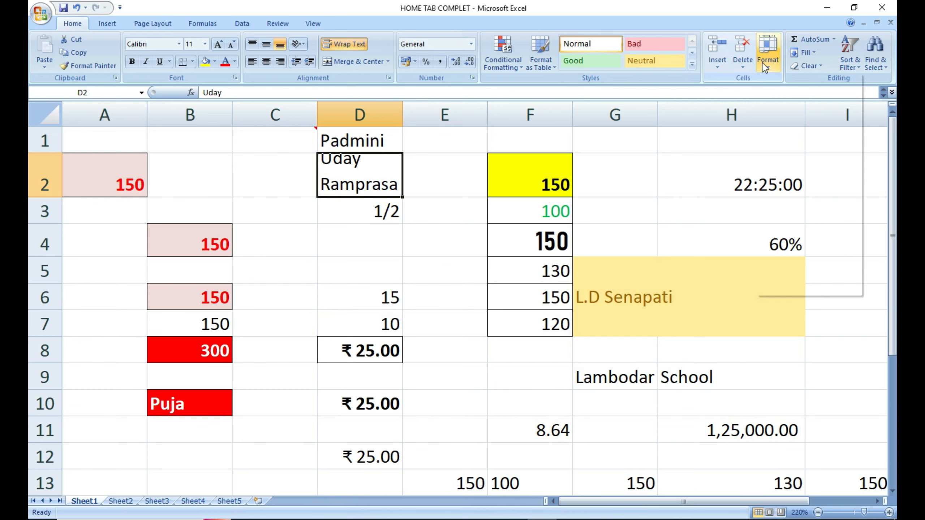
pyautogui.click(782, 95)
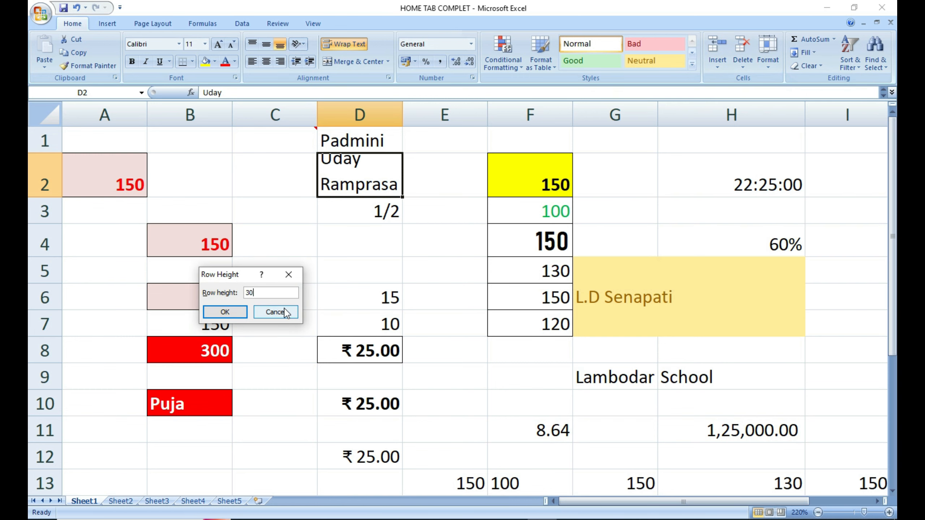
pyautogui.write('30')
pyautogui.press('Return')
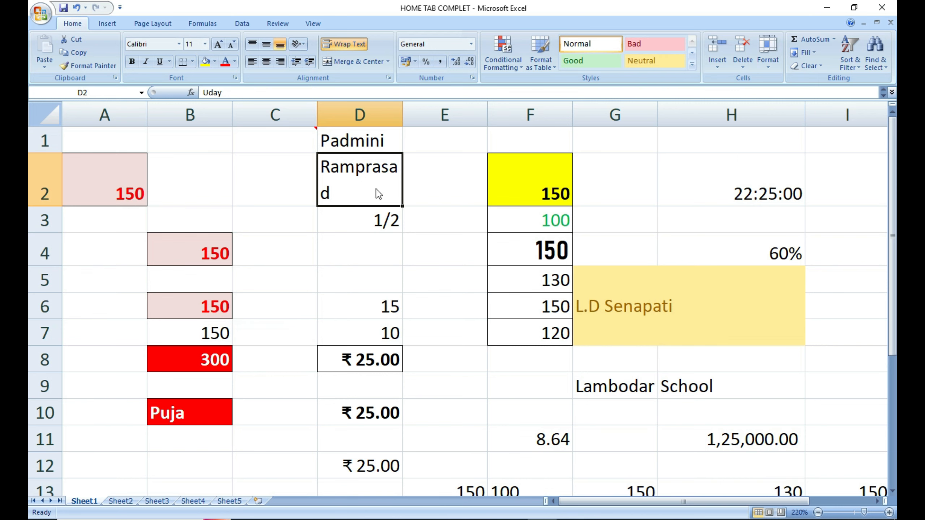
pyautogui.moveTo(403, 112); pyautogui.dragTo(474, 155)
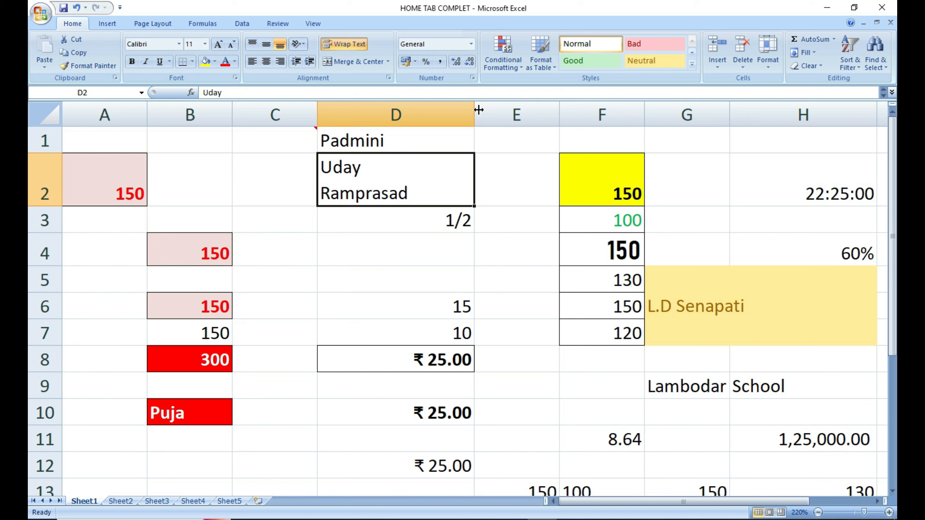
pyautogui.moveTo(474, 115); pyautogui.dragTo(387, 115)
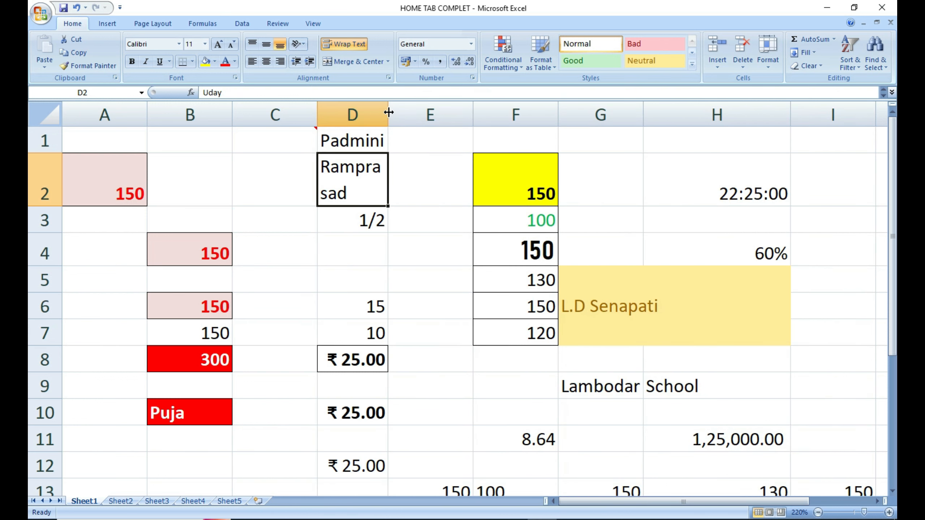
pyautogui.moveTo(388, 113); pyautogui.dragTo(457, 115)
pyautogui.click(361, 284)
pyautogui.click(367, 166)
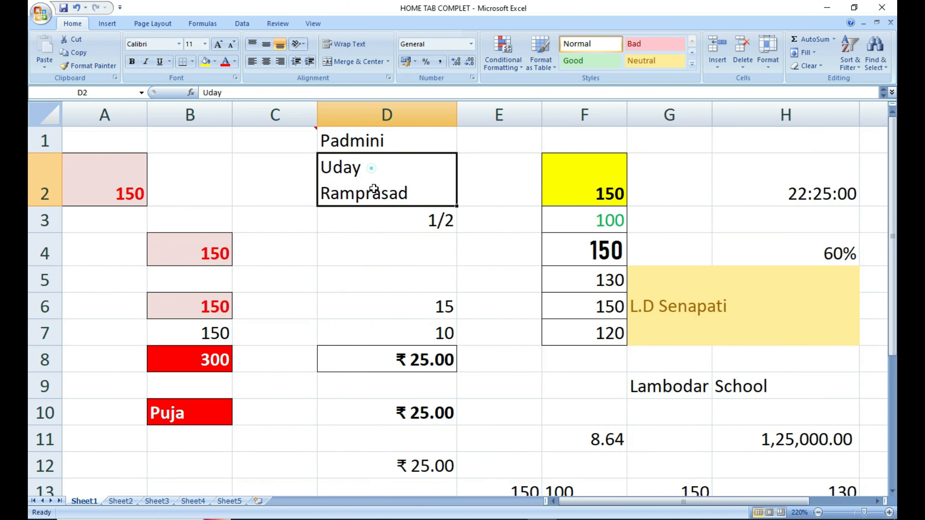
pyautogui.click(378, 250)
pyautogui.click(375, 188)
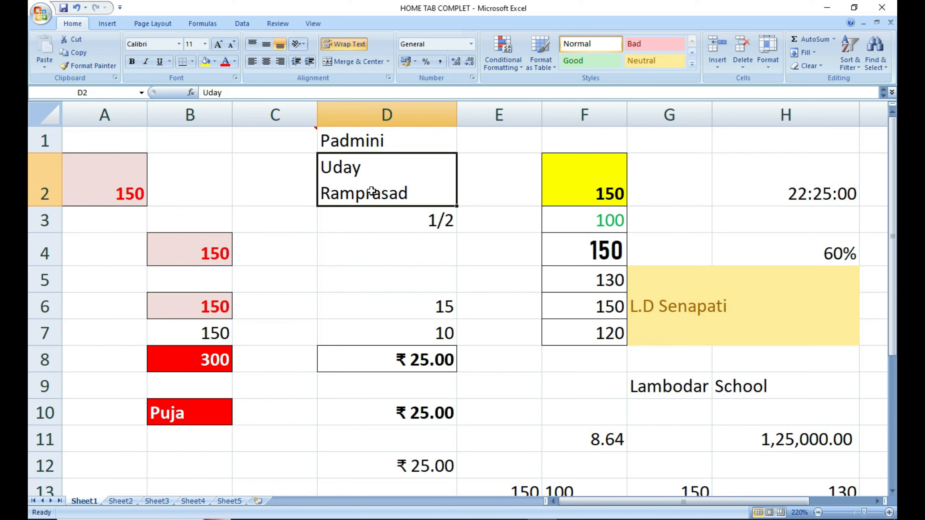
# Check cells A2, F2, B4, D4, D5 and D3, ending back on D2.
pyautogui.click(119, 183)
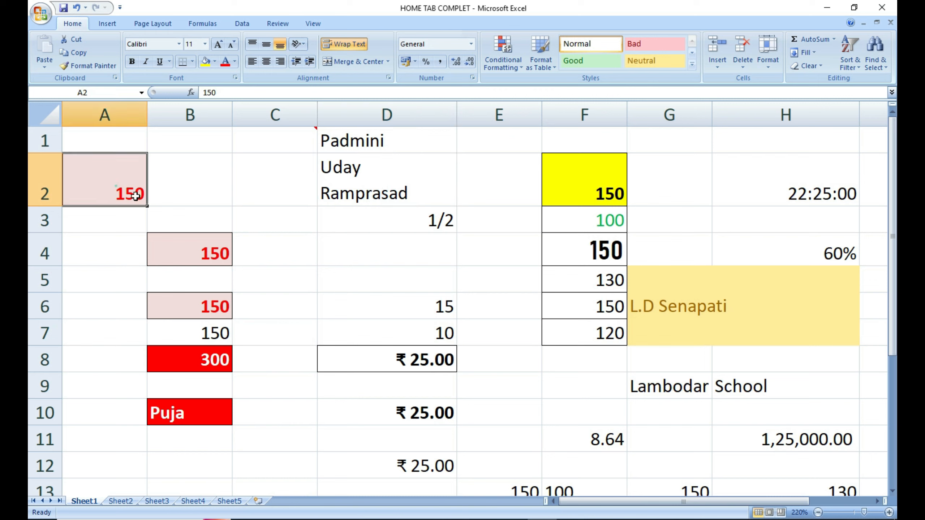
pyautogui.click(592, 193)
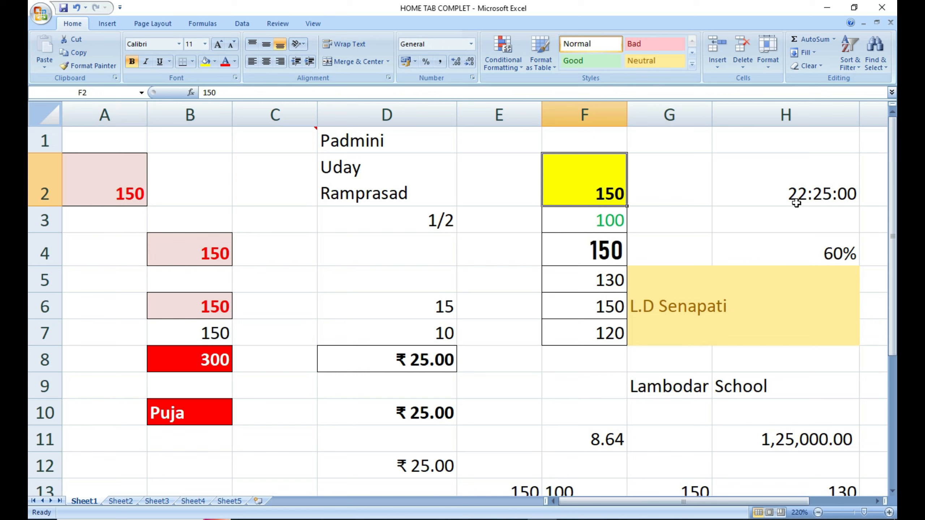
pyautogui.click(170, 245)
pyautogui.click(339, 248)
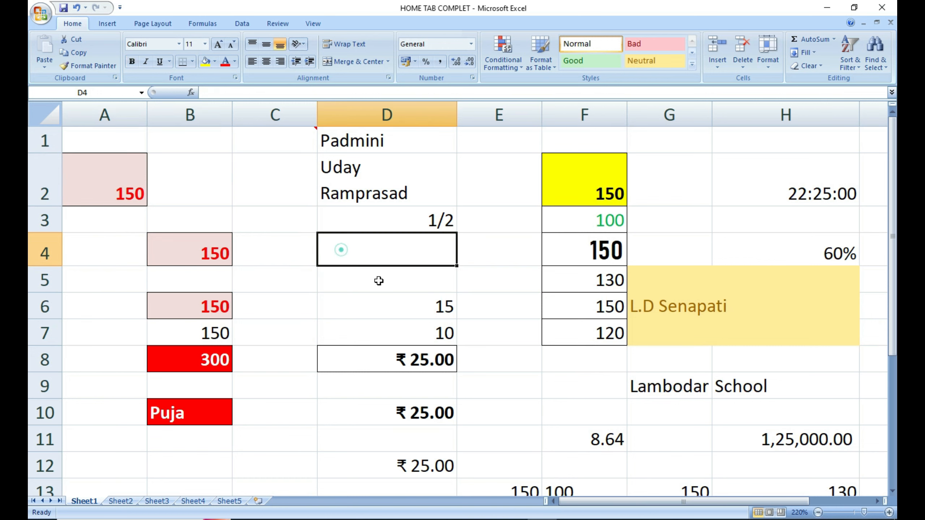
pyautogui.click(378, 281)
pyautogui.click(416, 217)
pyautogui.click(409, 189)
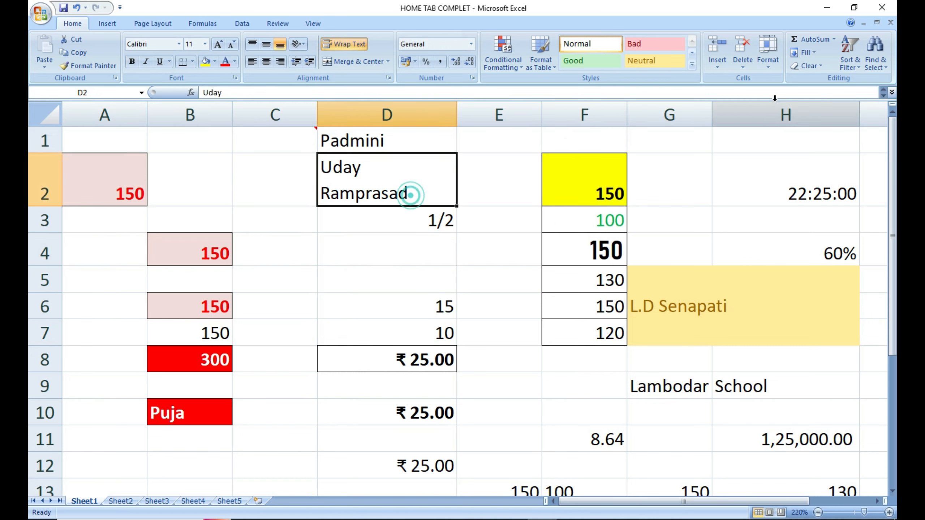
# Squash row 2 by dragging its border, then AutoFit Row Height to restore both lines.
pyautogui.click(767, 55)
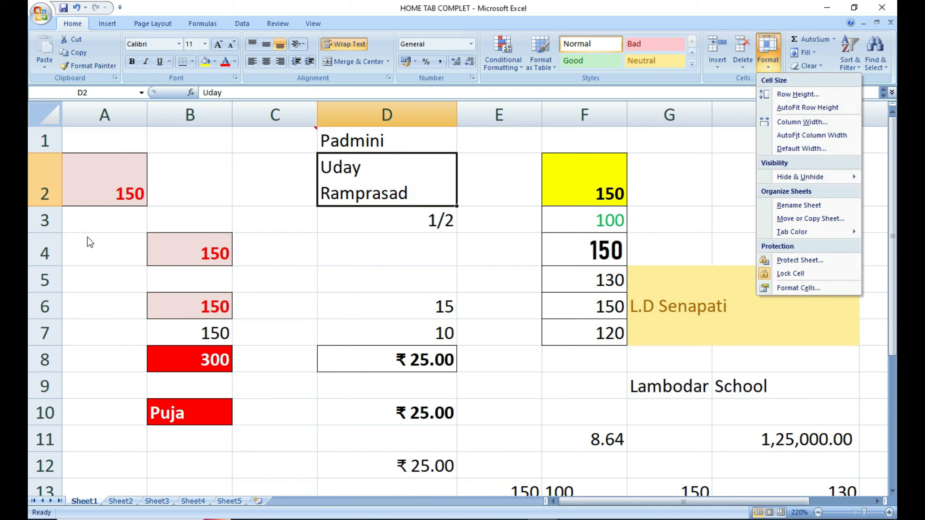
pyautogui.moveTo(45, 204); pyautogui.dragTo(45, 188)
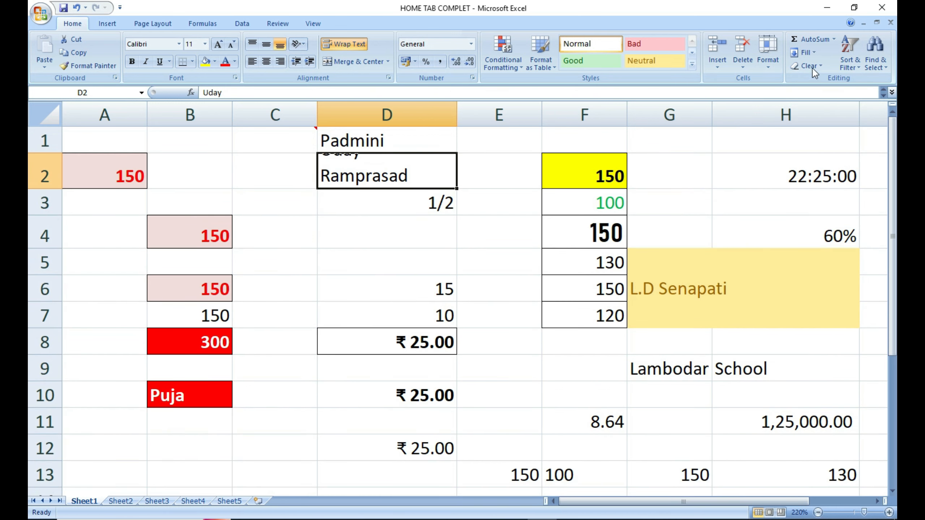
pyautogui.click(770, 59)
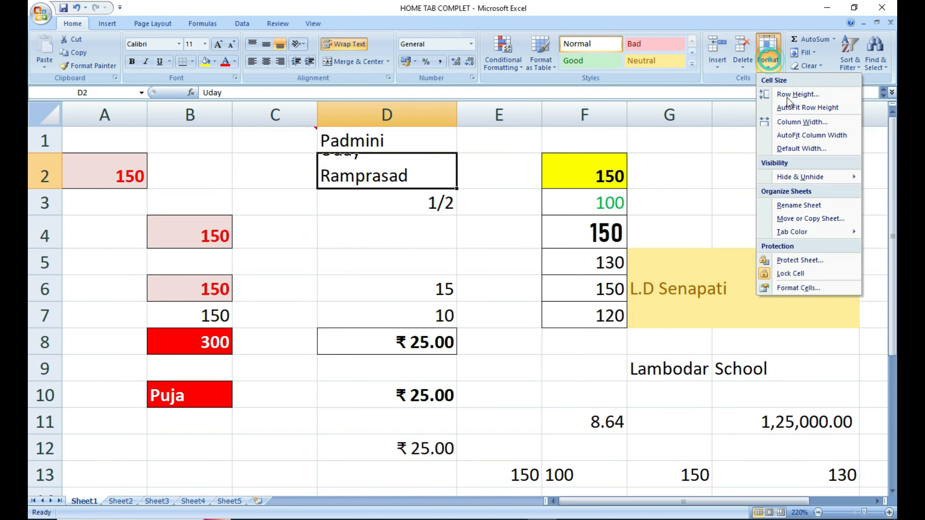
pyautogui.click(792, 112)
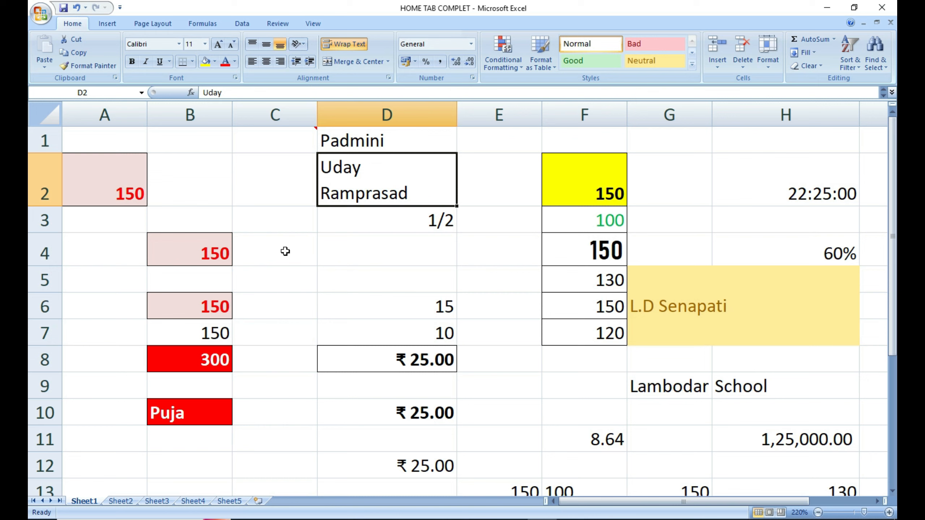
pyautogui.click(335, 269)
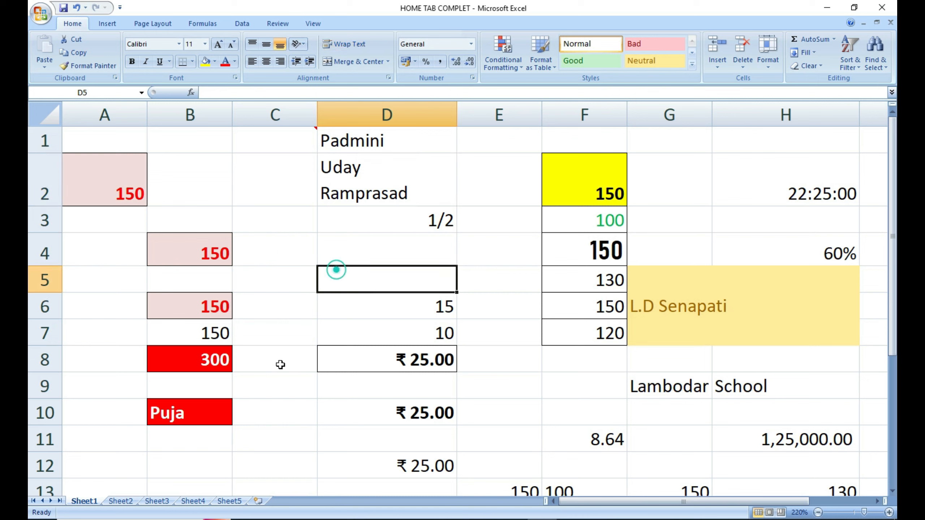
# Enter Ramprasad in cell B12.
pyautogui.click(194, 473)
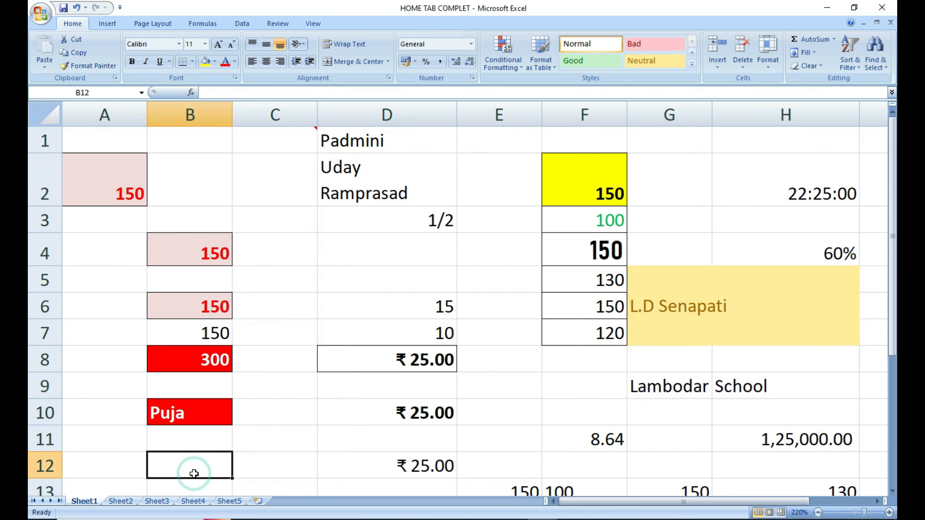
pyautogui.write('Ra')
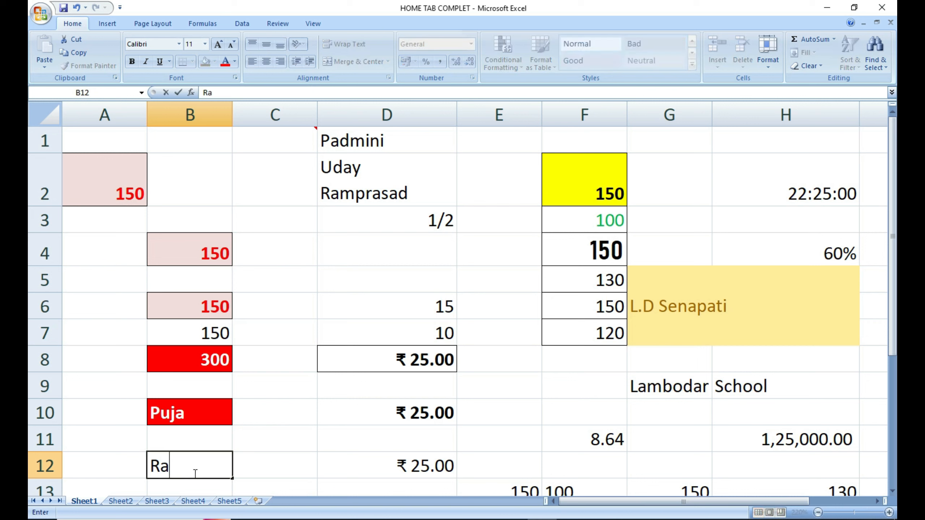
pyautogui.write('mprasad')
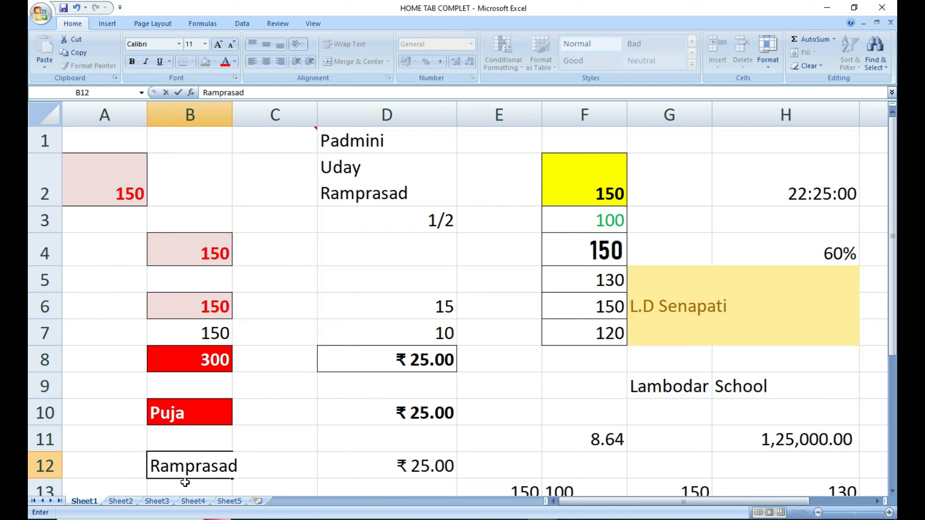
pyautogui.click(337, 458)
pyautogui.click(210, 468)
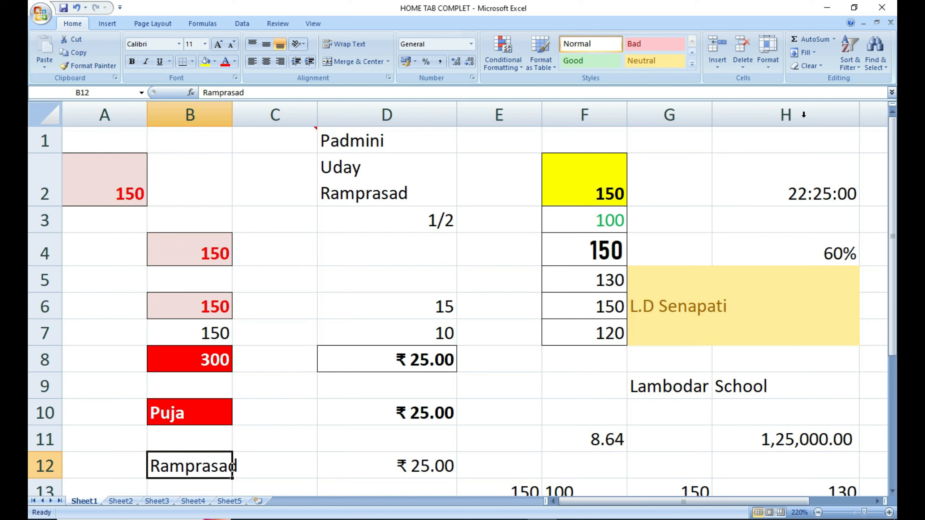
# AutoFit column B to Ramprasad, then set its width to 15.
pyautogui.click(772, 60)
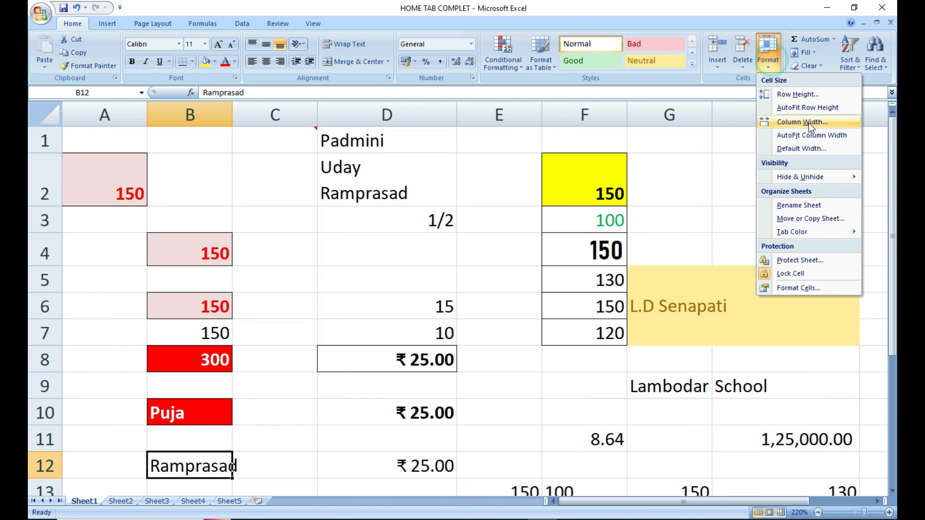
pyautogui.click(821, 138)
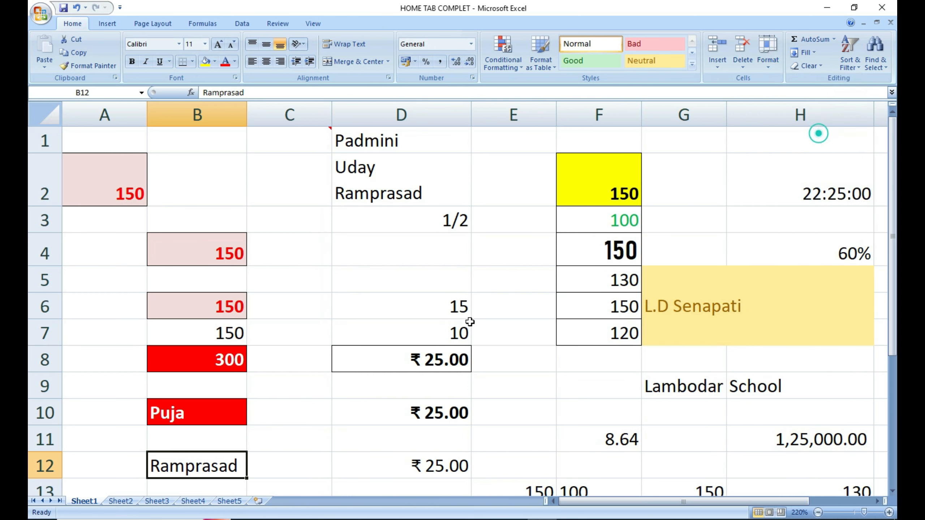
pyautogui.click(768, 58)
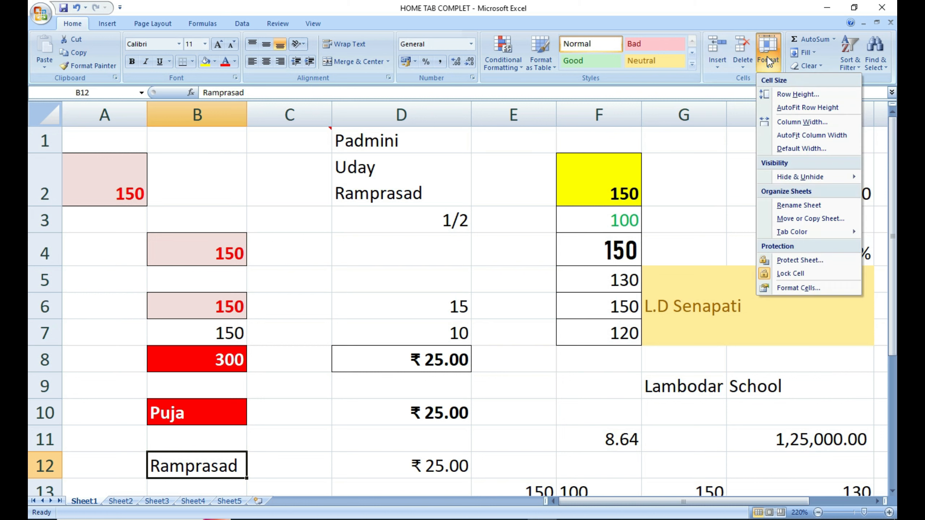
pyautogui.click(797, 124)
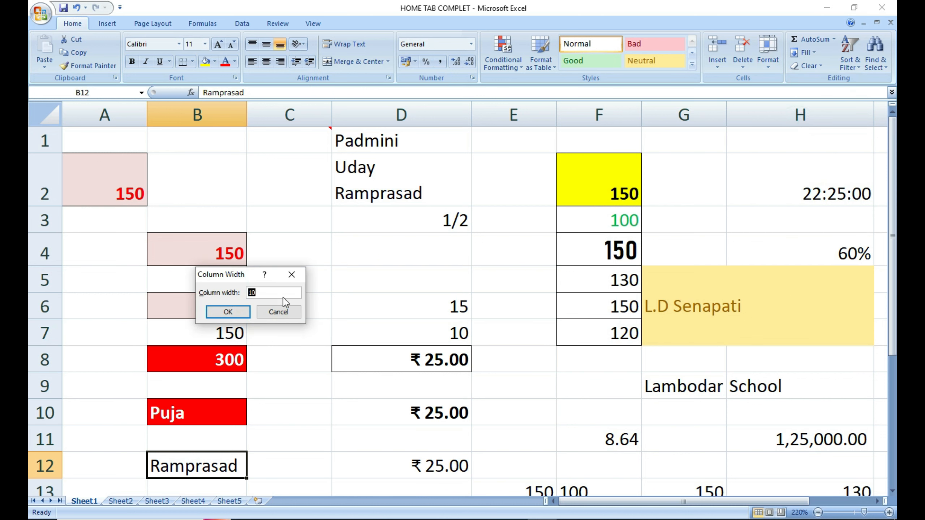
pyautogui.press('Return')
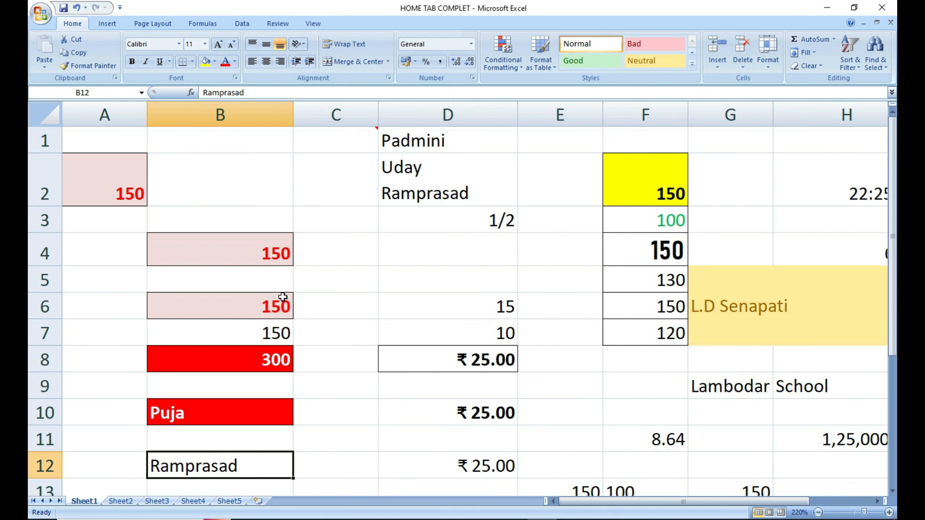
# Narrow column B to a width of 5.
pyautogui.click(774, 71)
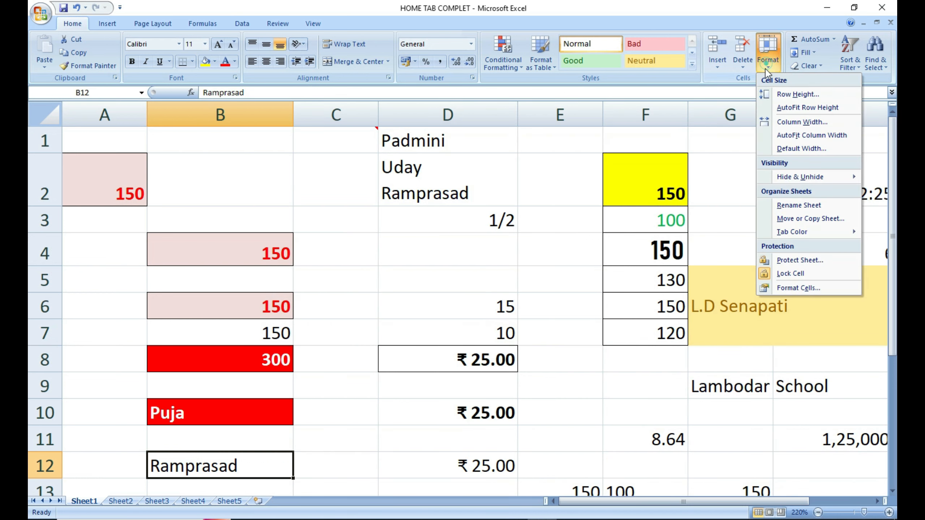
pyautogui.click(791, 123)
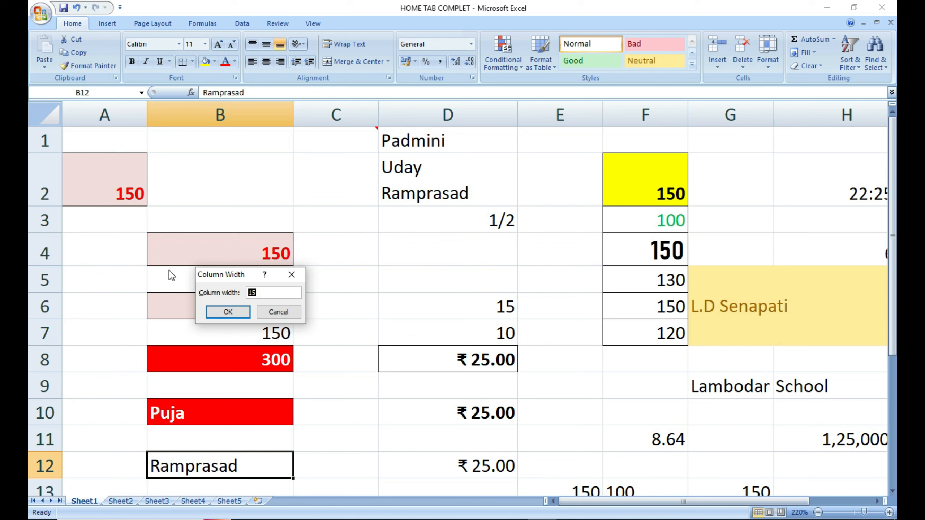
pyautogui.write('5')
pyautogui.press('Return')
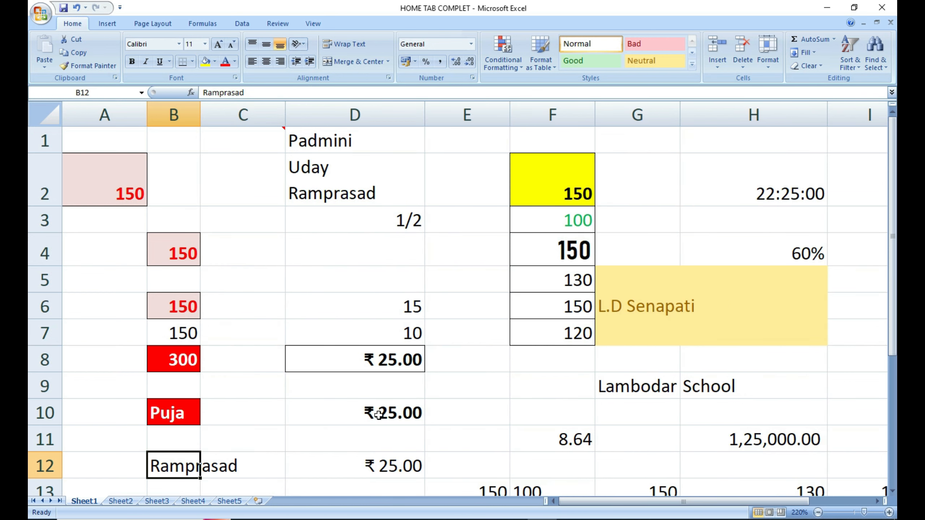
pyautogui.click(769, 54)
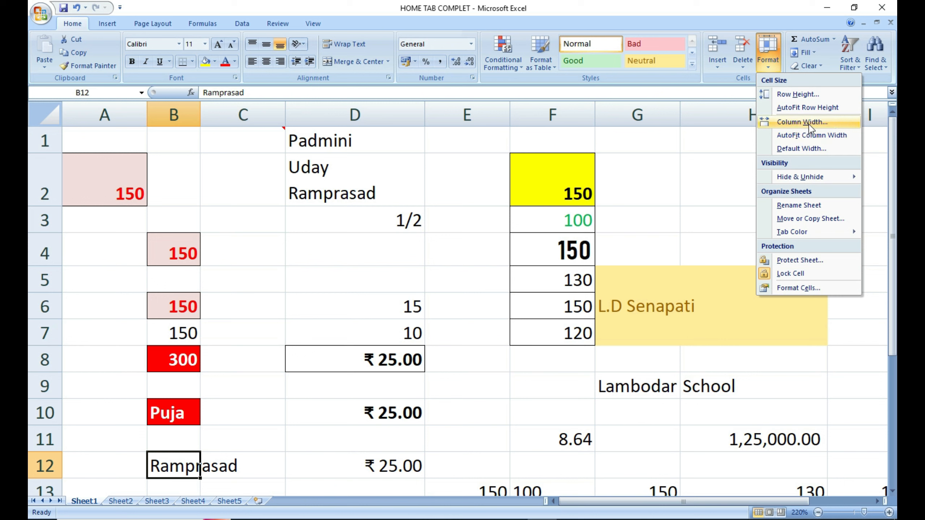
# Set the default column width to 5, then AutoFit column B to Ramprasad.
pyautogui.click(805, 149)
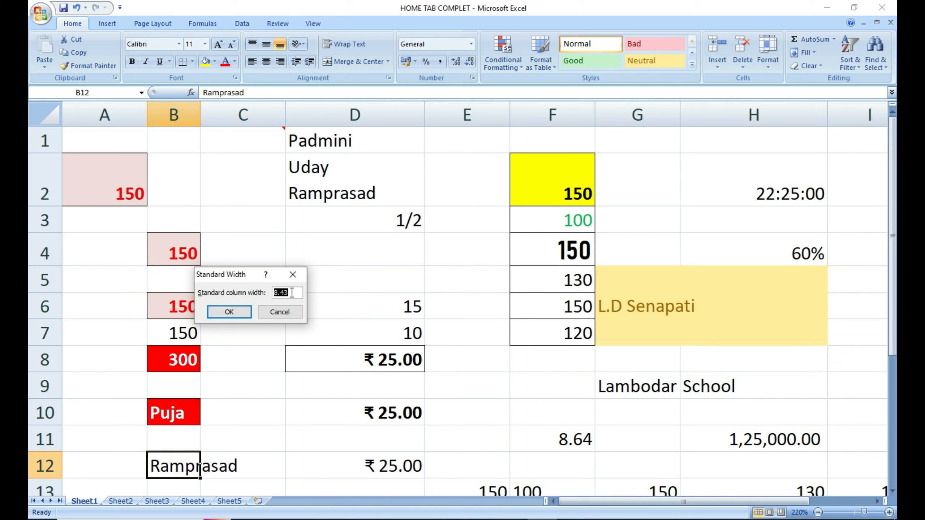
pyautogui.write('5')
pyautogui.press('Return')
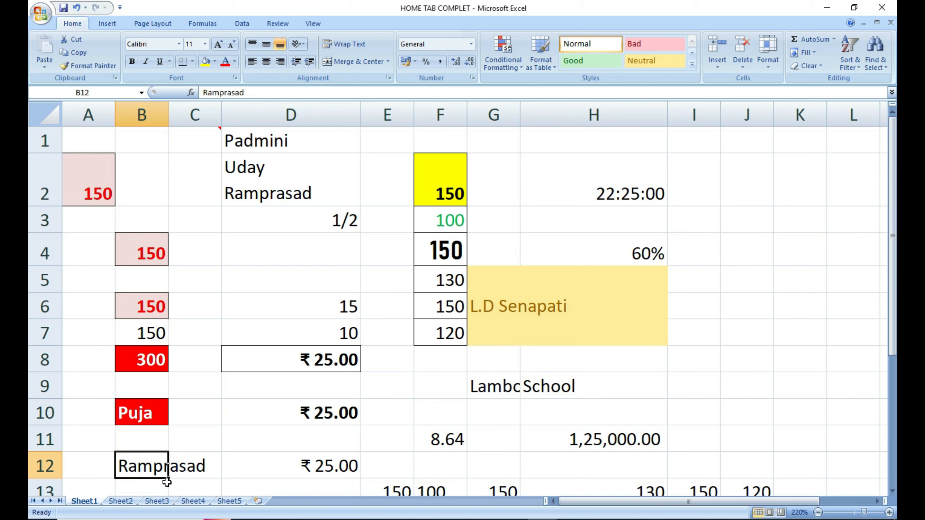
pyautogui.click(768, 53)
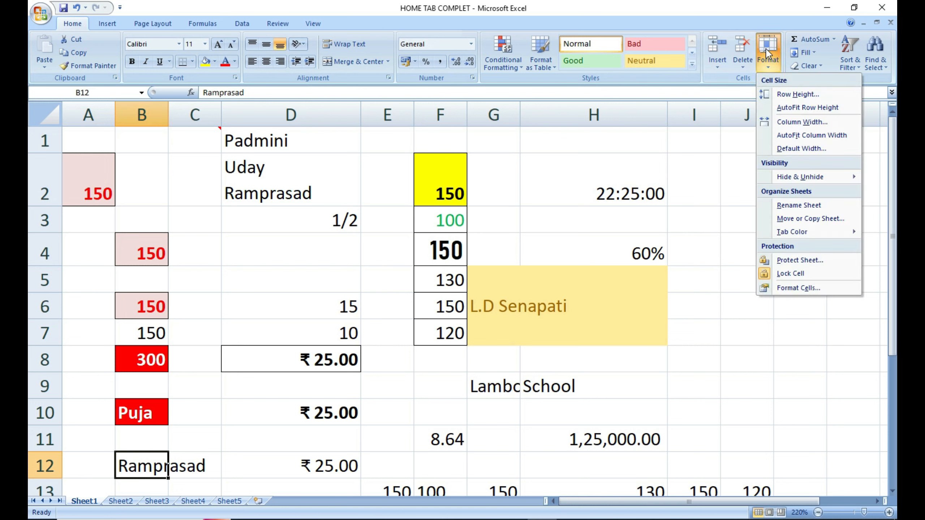
pyautogui.click(791, 140)
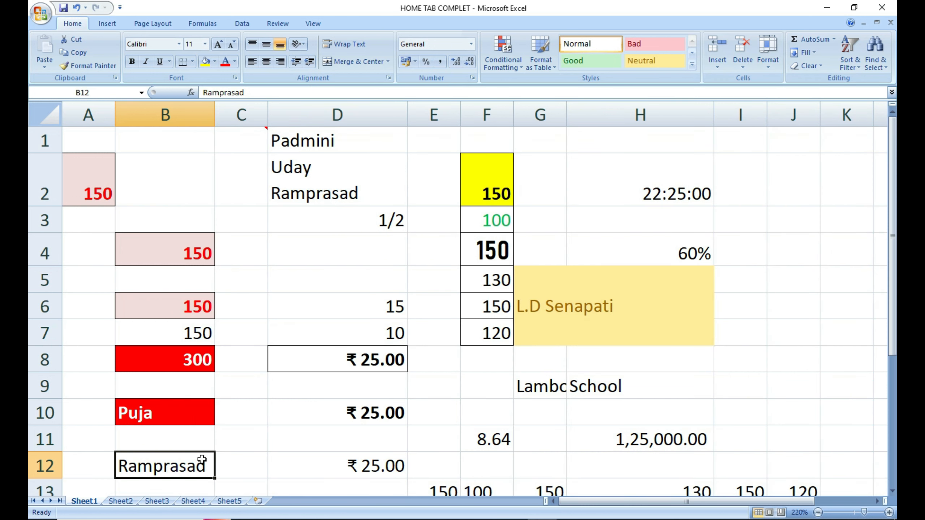
# Glance at the Format menu, then click through cells D10, D2 and D1.
pyautogui.click(771, 66)
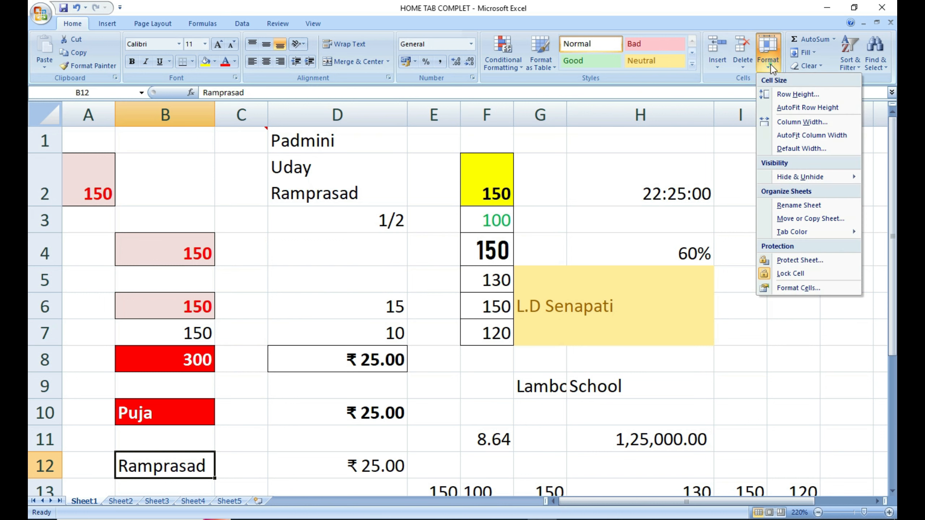
pyautogui.moveTo(798, 184)
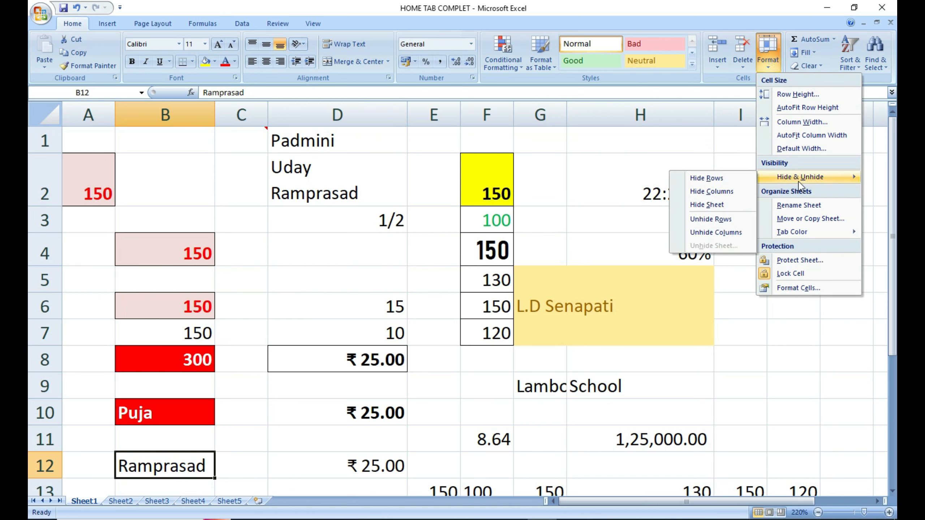
pyautogui.click(440, 414)
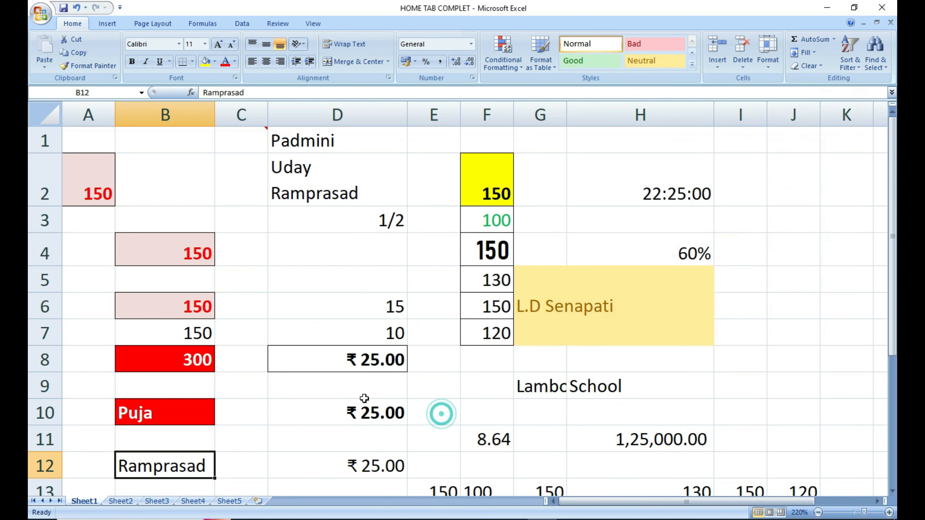
pyautogui.click(275, 408)
pyautogui.click(316, 175)
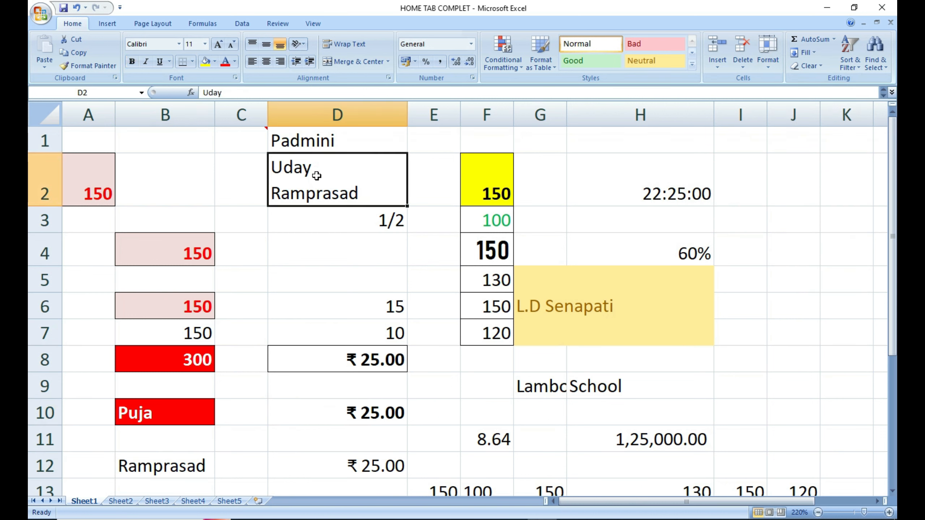
pyautogui.click(318, 146)
pyautogui.click(311, 173)
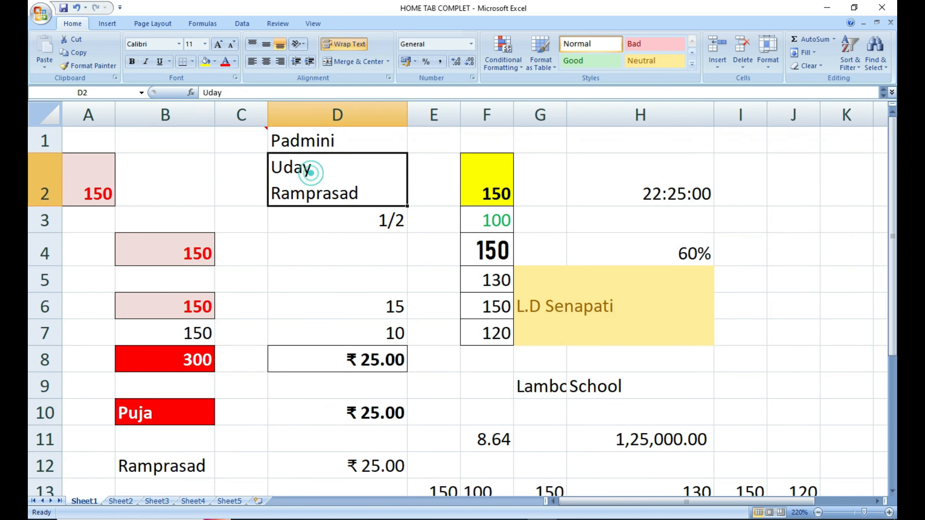
# Select rows 1 and 2.
pyautogui.click(45, 140)
pyautogui.click(47, 160)
pyautogui.click(45, 140)
pyautogui.click(47, 159)
pyautogui.click(46, 144)
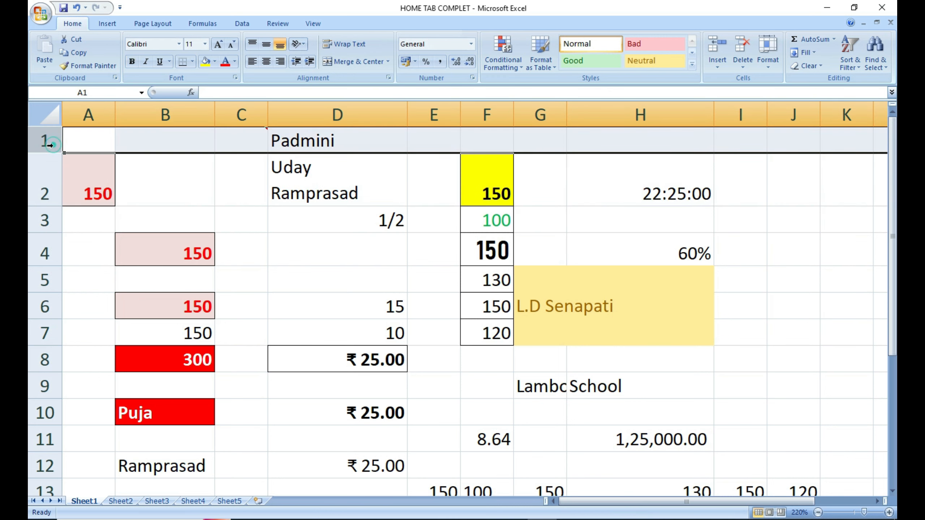
pyautogui.click(173, 187)
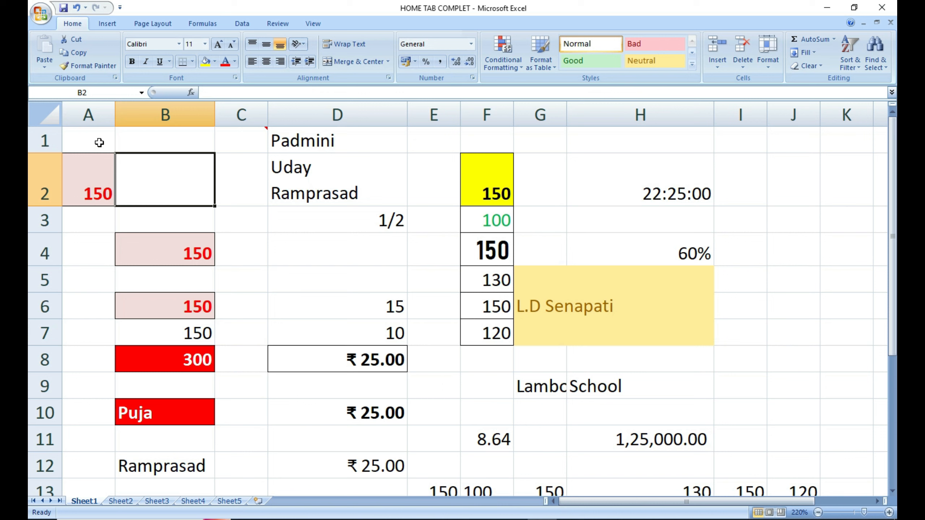
pyautogui.moveTo(43, 140); pyautogui.dragTo(43, 179)
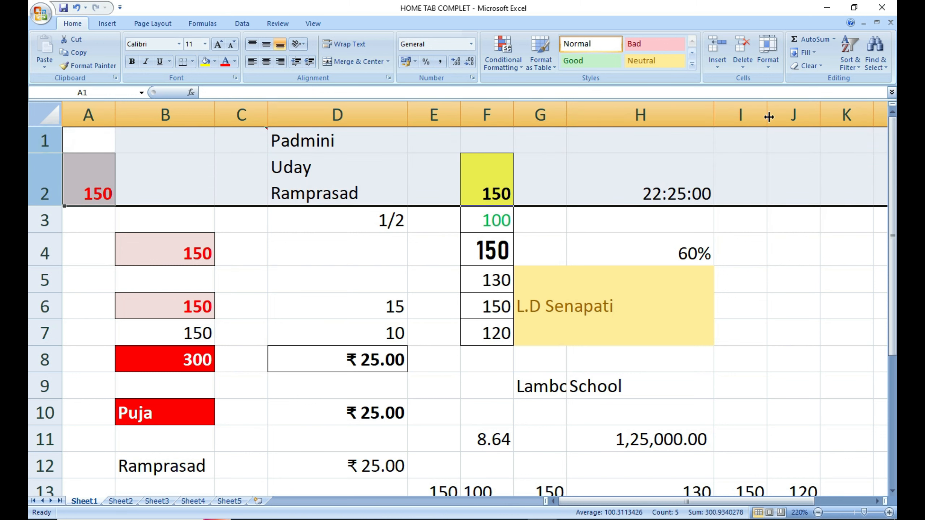
# Hide rows 1 and 2 with Hide & Unhide > Hide Rows.
pyautogui.click(779, 62)
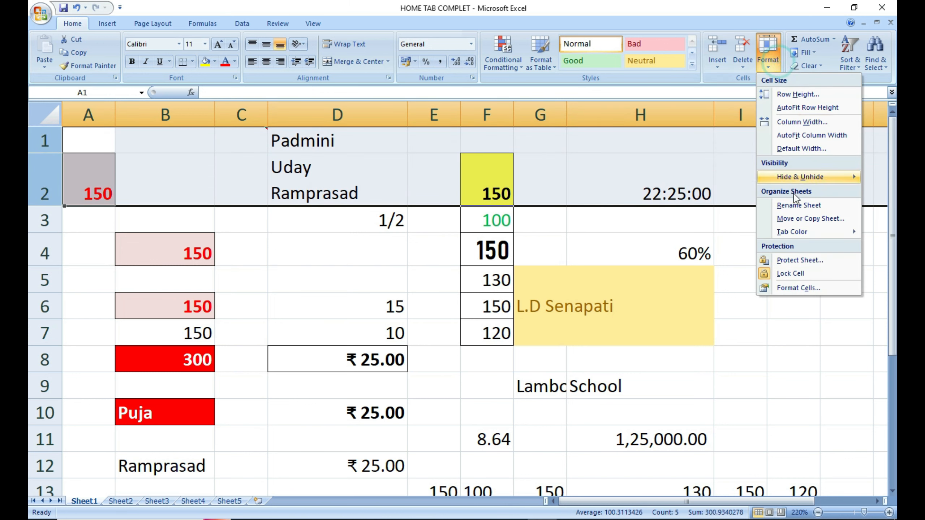
pyautogui.moveTo(797, 180)
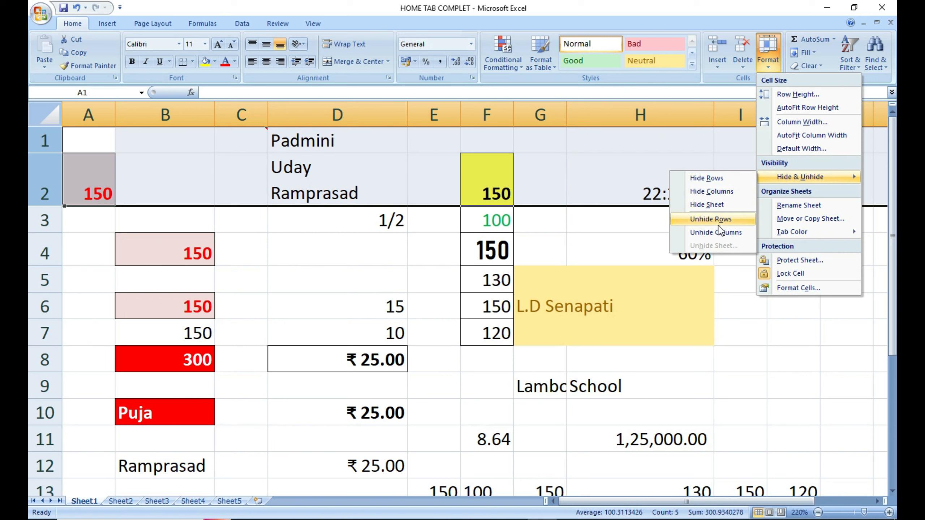
pyautogui.click(723, 178)
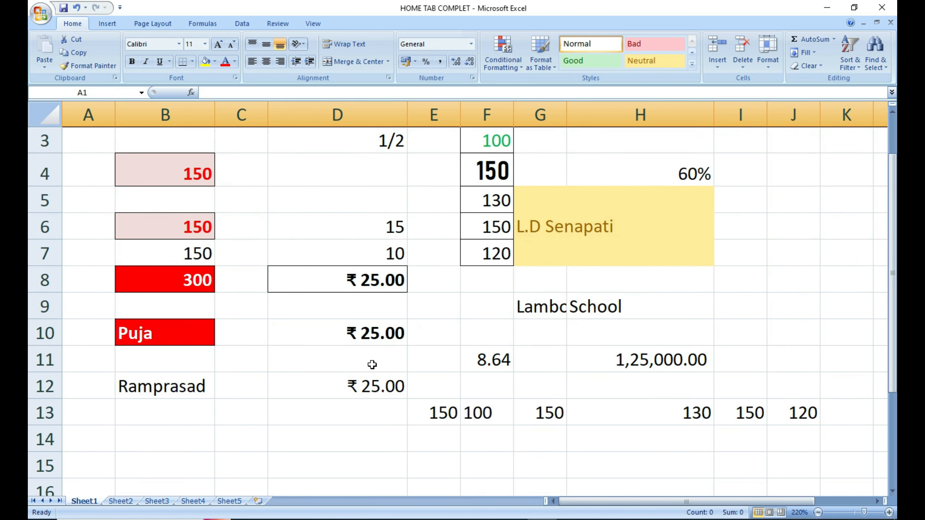
pyautogui.click(234, 269)
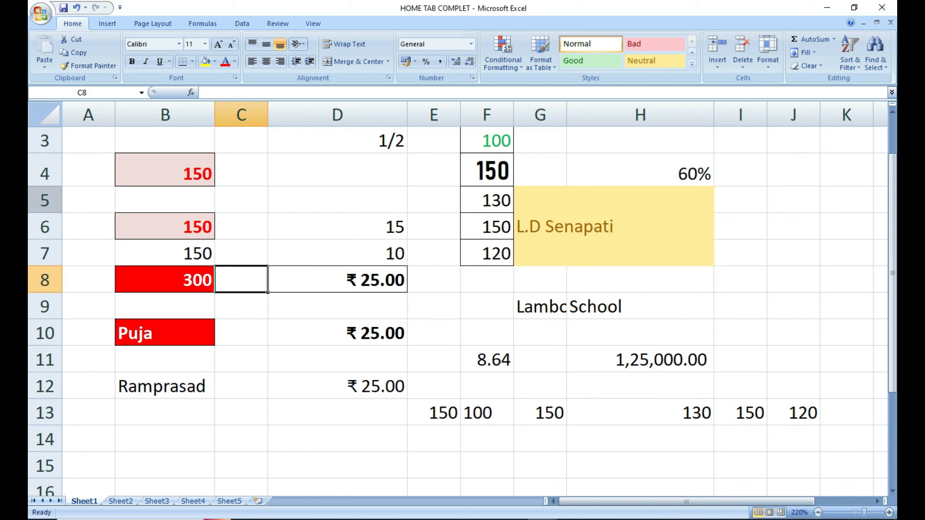
pyautogui.click(108, 195)
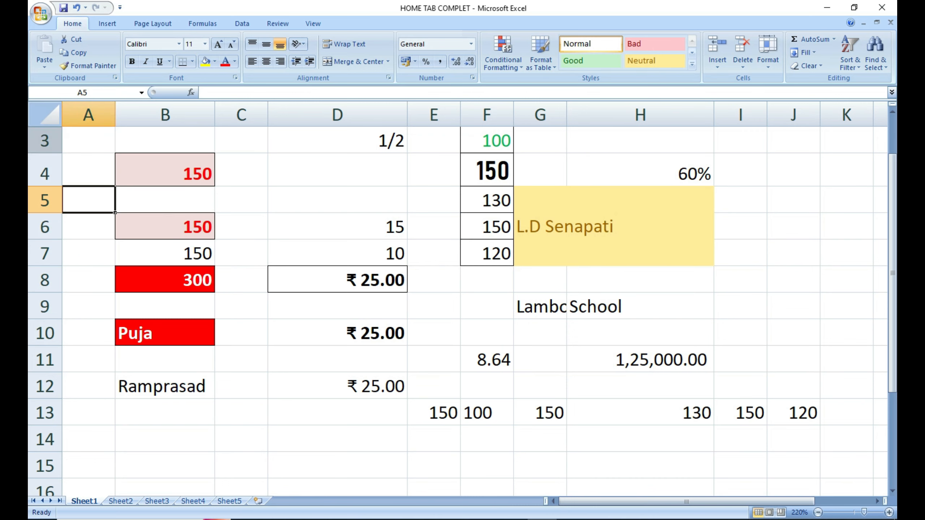
# Select the whole sheet and unhide rows 1 and 2.
pyautogui.click(49, 117)
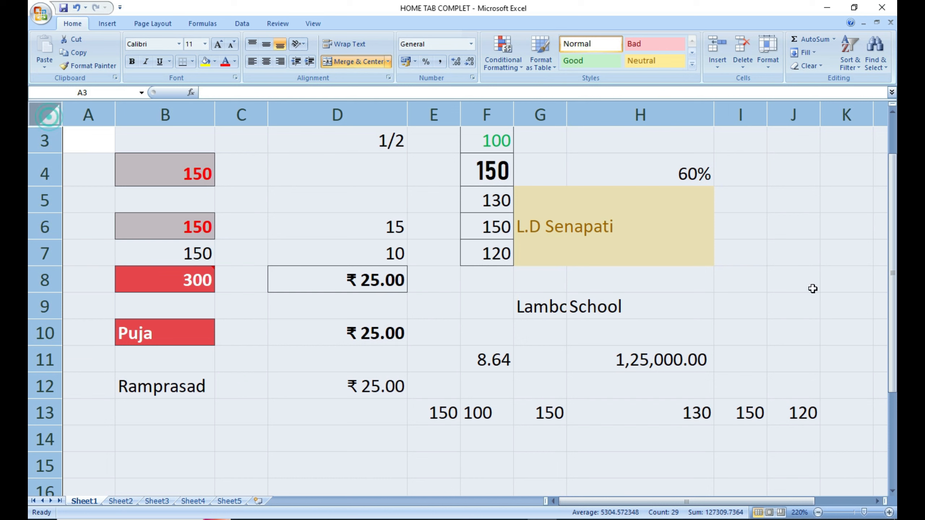
pyautogui.click(766, 60)
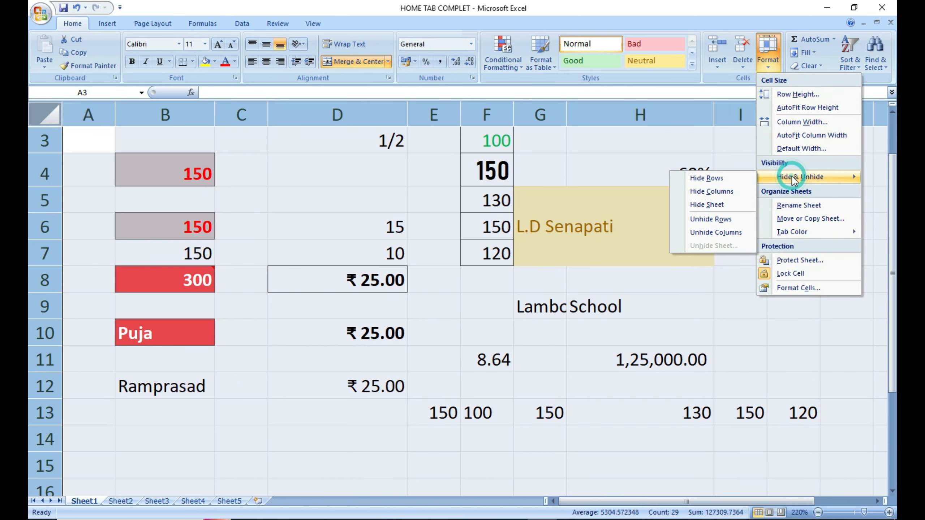
pyautogui.click(705, 219)
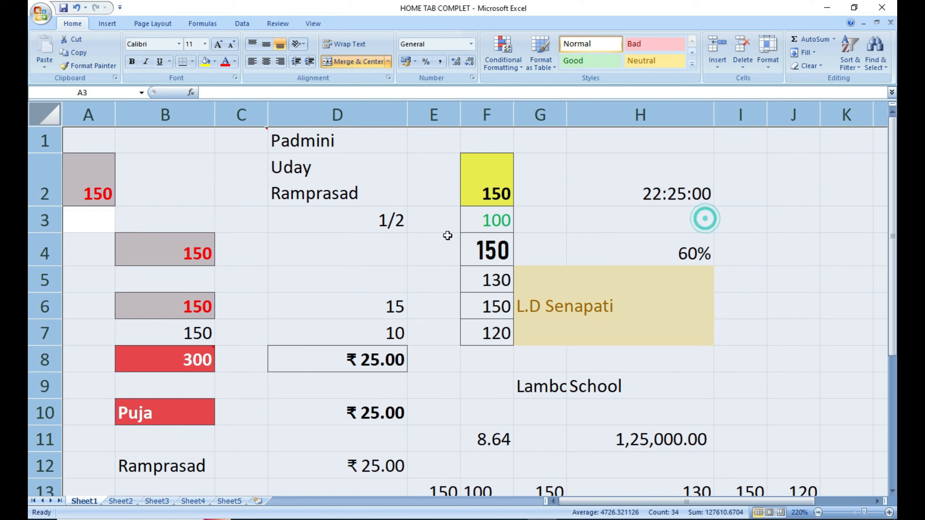
pyautogui.click(144, 275)
# On Sheet2, select the Name and Age columns B and C.
pyautogui.click(302, 240)
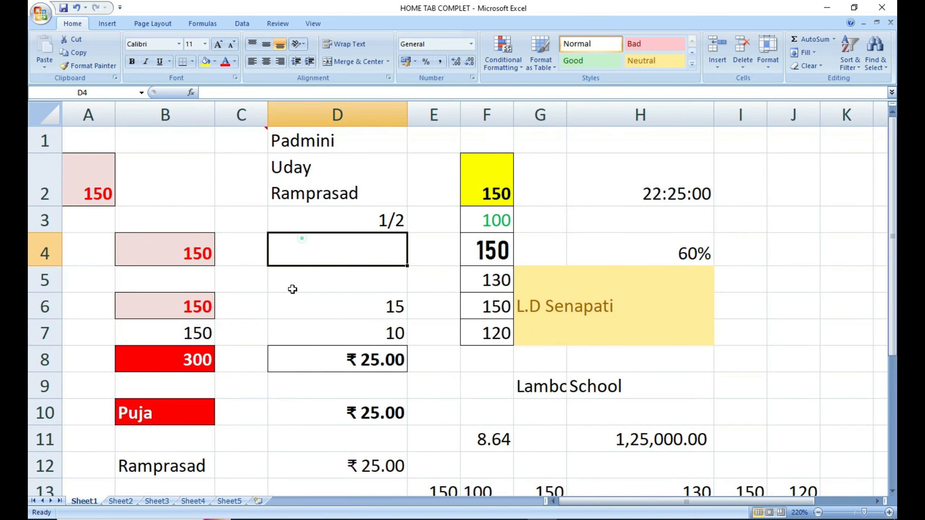
pyautogui.click(121, 501)
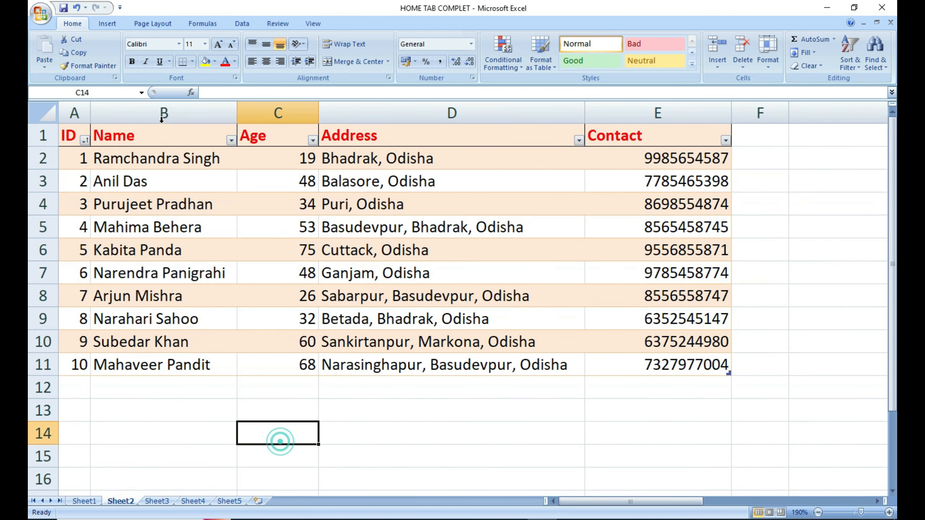
pyautogui.moveTo(160, 116); pyautogui.dragTo(242, 121)
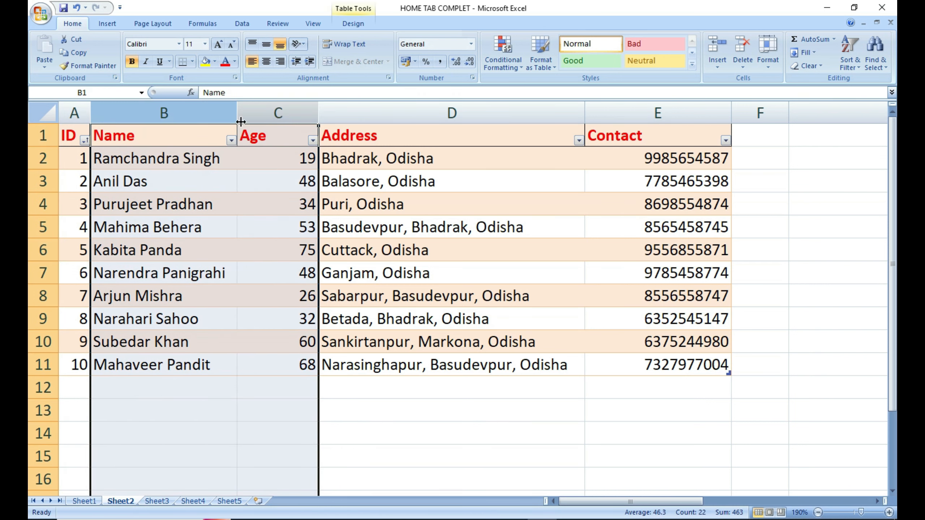
pyautogui.click(198, 202)
pyautogui.moveTo(163, 113); pyautogui.dragTo(268, 114)
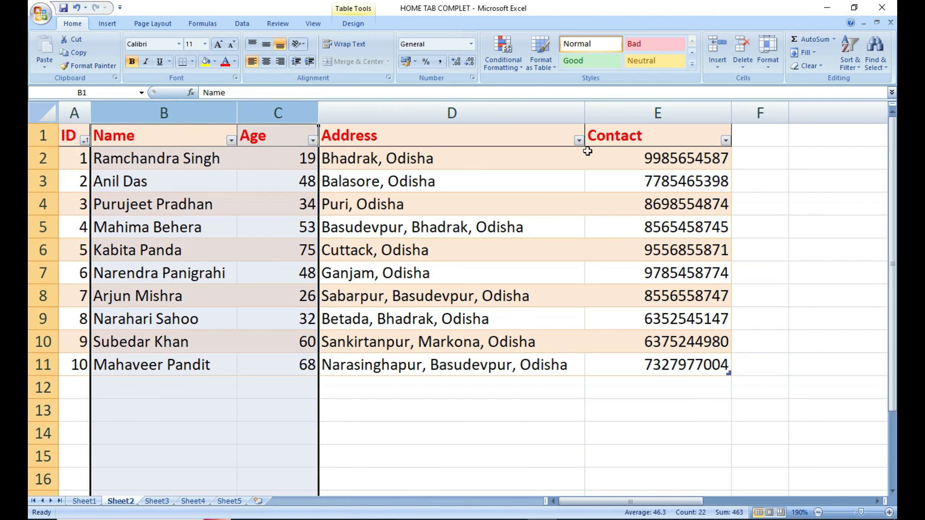
# Hide the Name and Age columns with Hide & Unhide > Hide Columns.
pyautogui.click(768, 60)
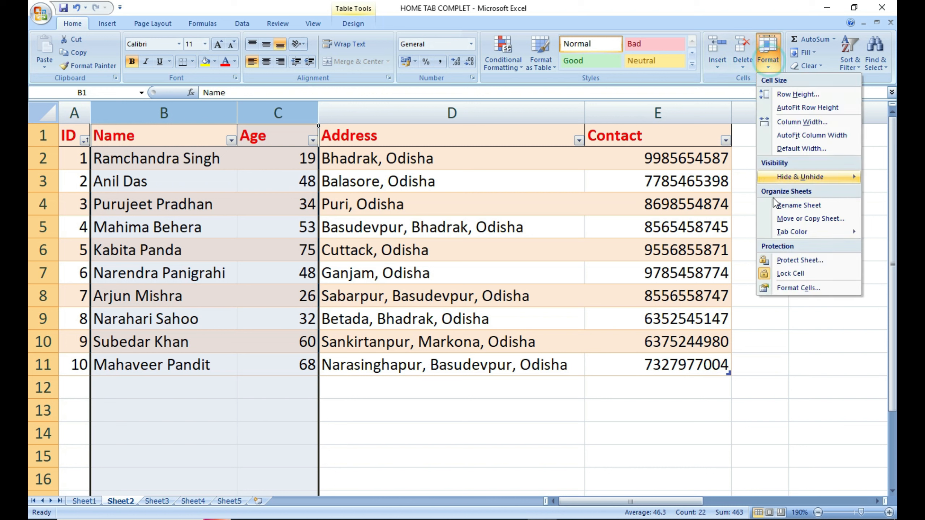
pyautogui.moveTo(796, 181)
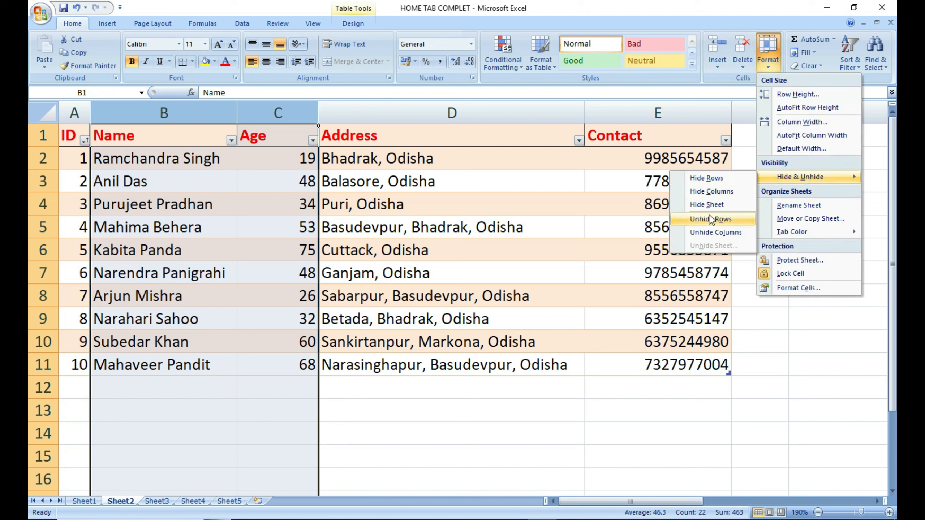
pyautogui.click(714, 196)
pyautogui.click(262, 477)
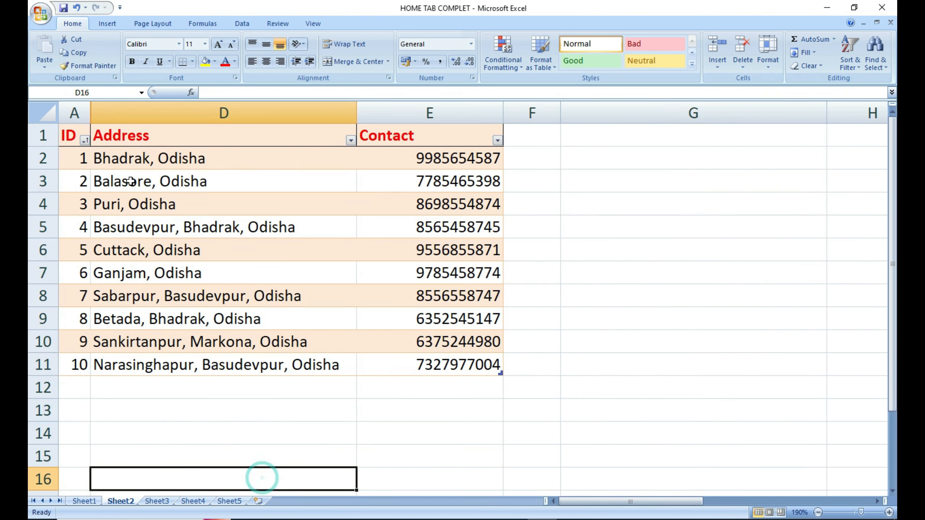
pyautogui.click(179, 114)
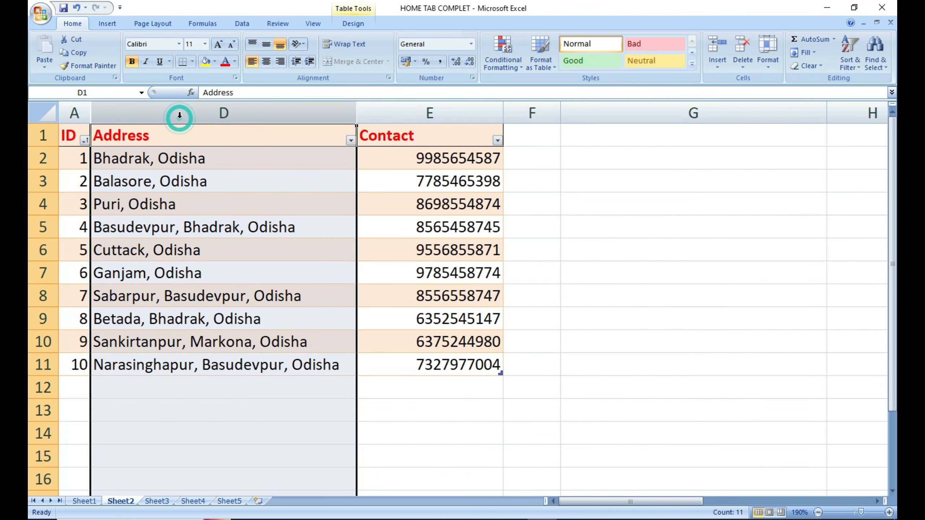
pyautogui.click(524, 314)
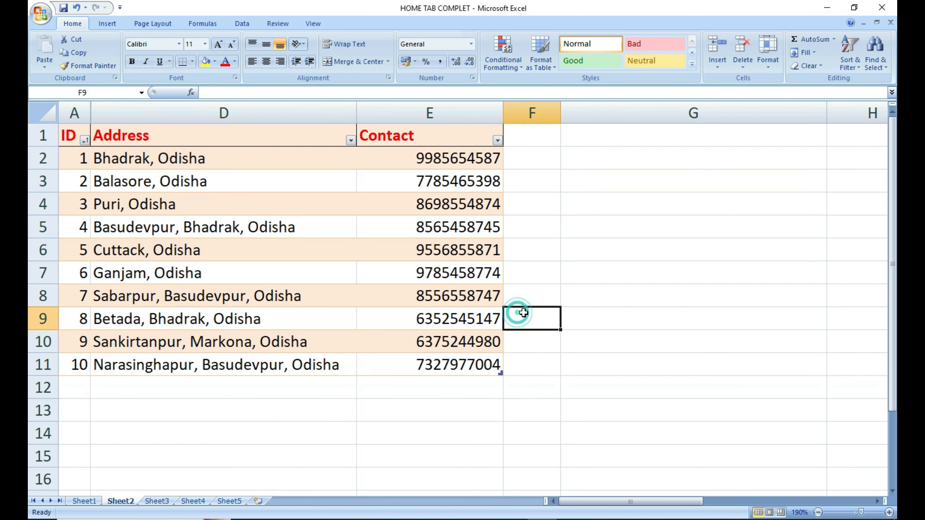
# Select the whole sheet and unhide the Name and Age columns.
pyautogui.click(58, 113)
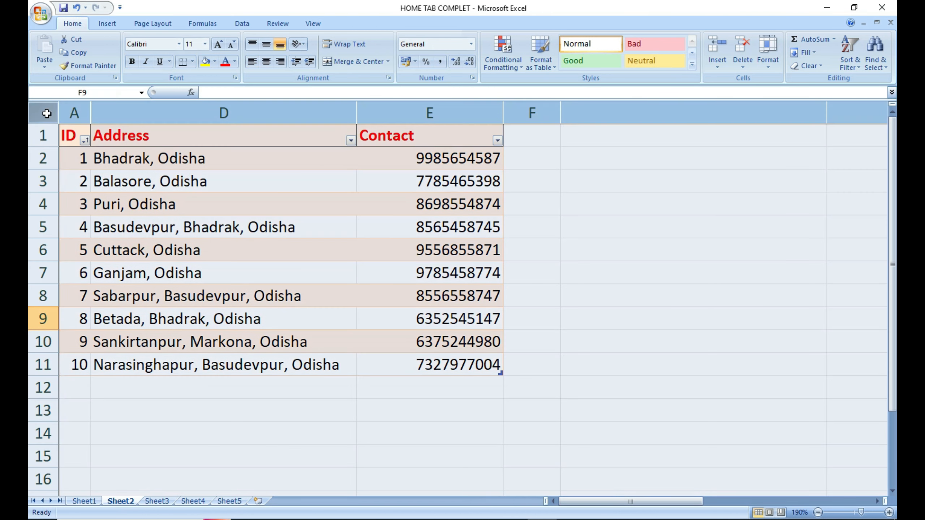
pyautogui.click(768, 55)
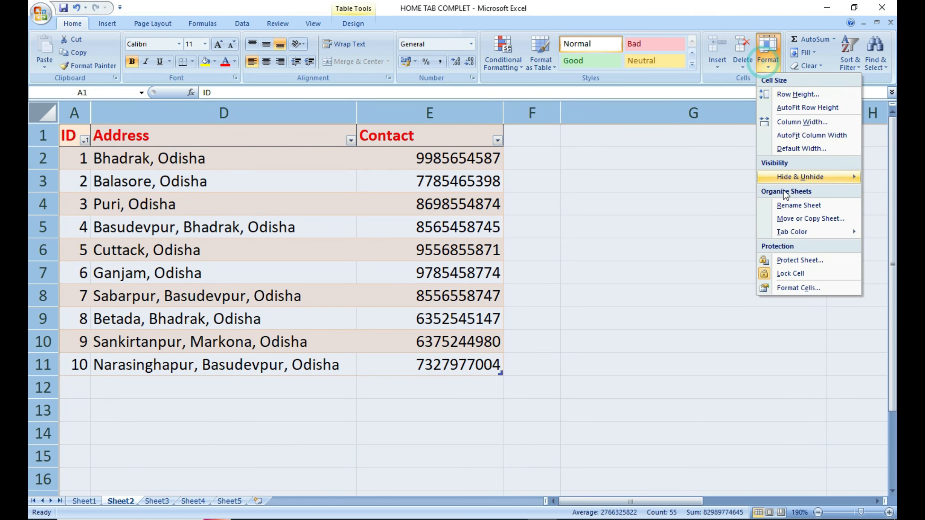
pyautogui.moveTo(792, 181)
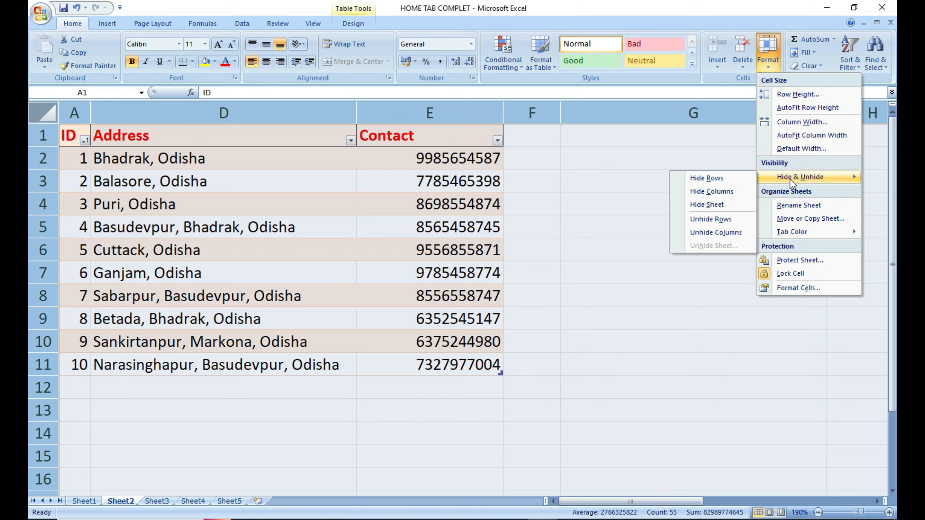
pyautogui.click(711, 233)
pyautogui.click(324, 435)
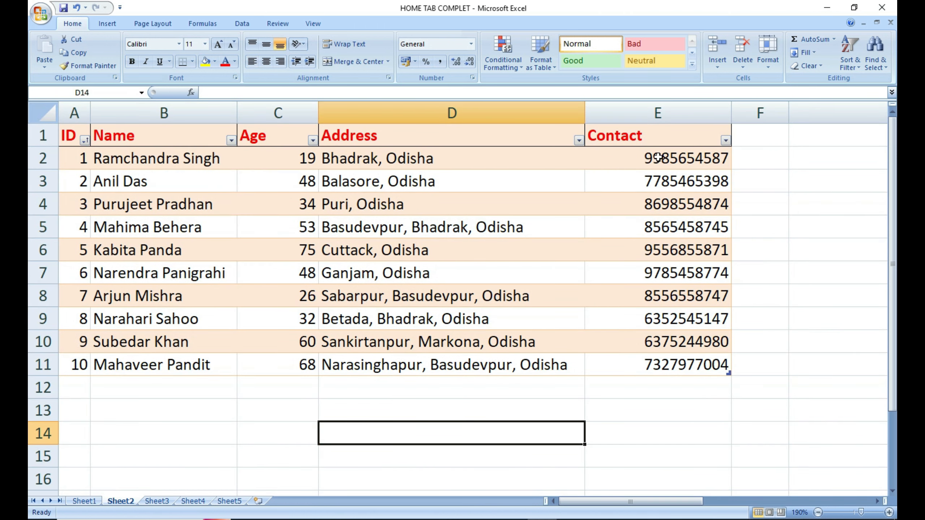
pyautogui.click(768, 51)
pyautogui.moveTo(801, 177)
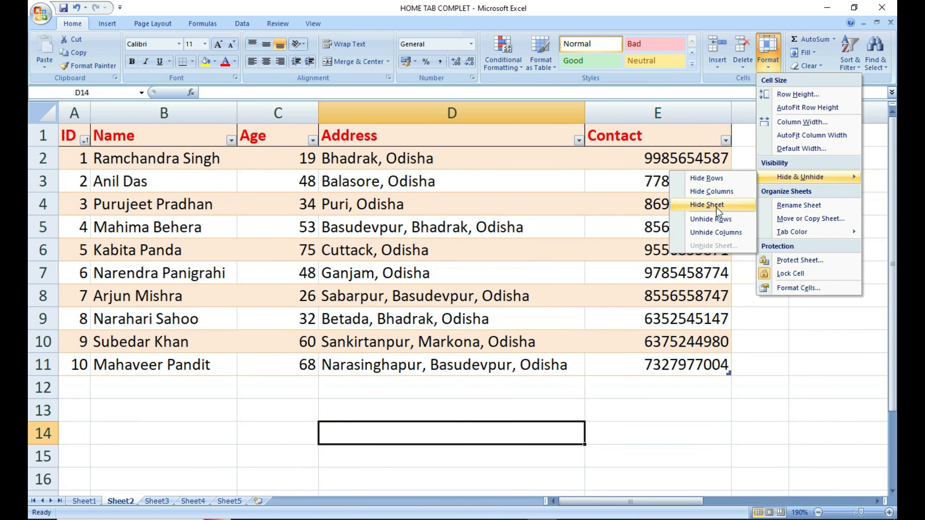
# Hide Sheet2 with Hide & Unhide > Hide Sheet.
pyautogui.click(228, 422)
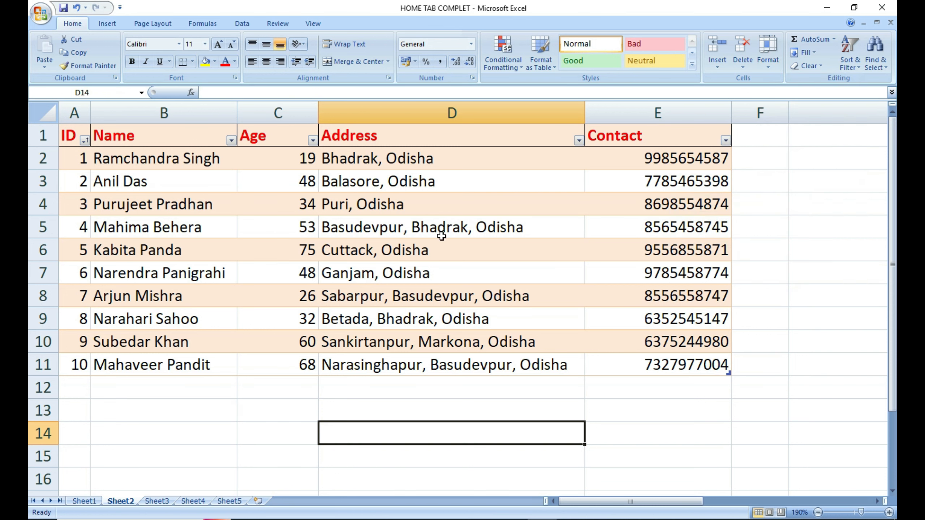
pyautogui.click(773, 69)
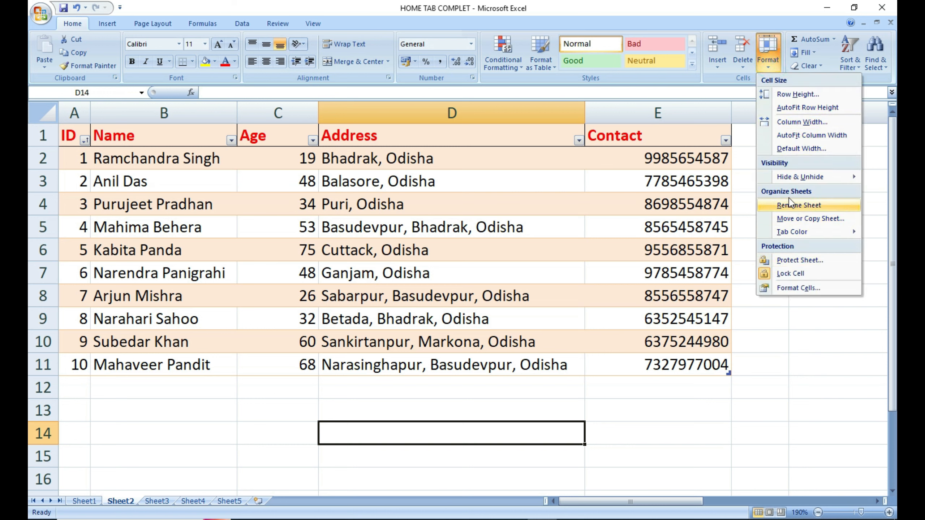
pyautogui.click(787, 178)
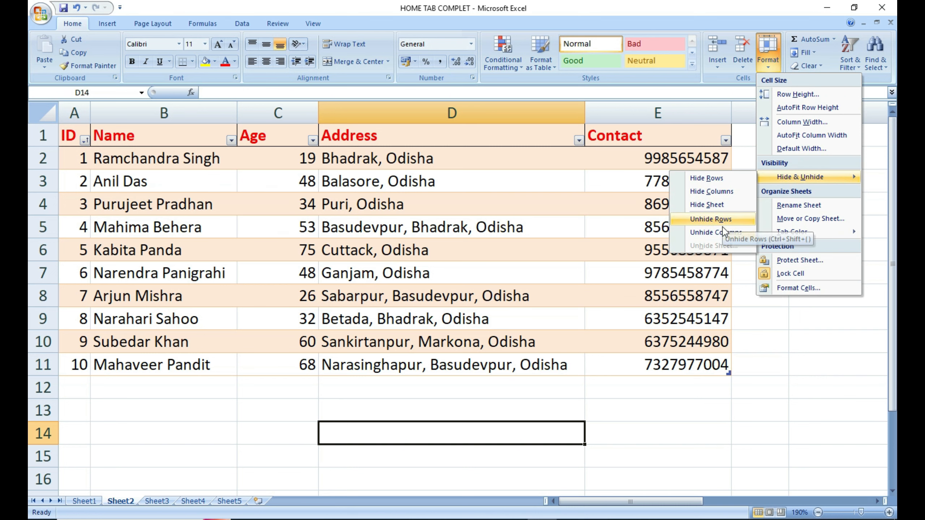
pyautogui.click(709, 203)
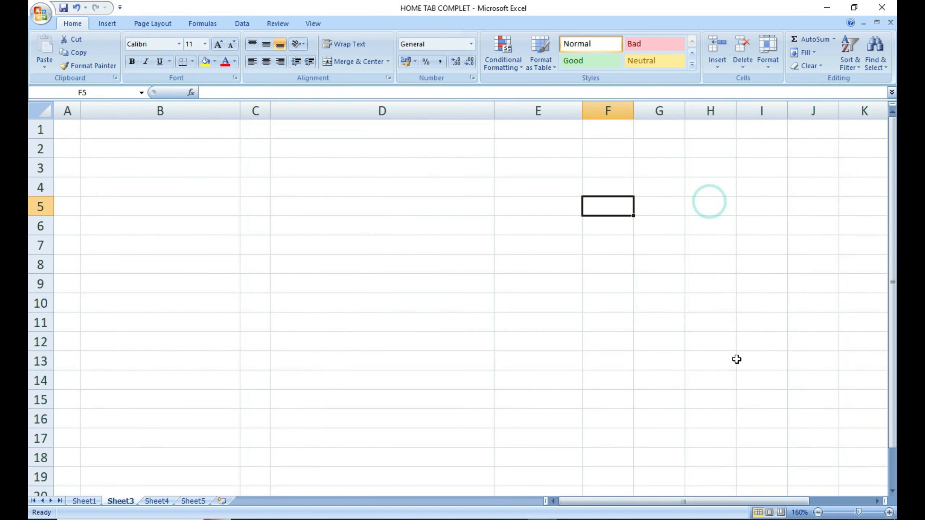
# Move between Sheet3 and Sheet1, ending on Sheet1.
pyautogui.click(116, 402)
pyautogui.click(84, 502)
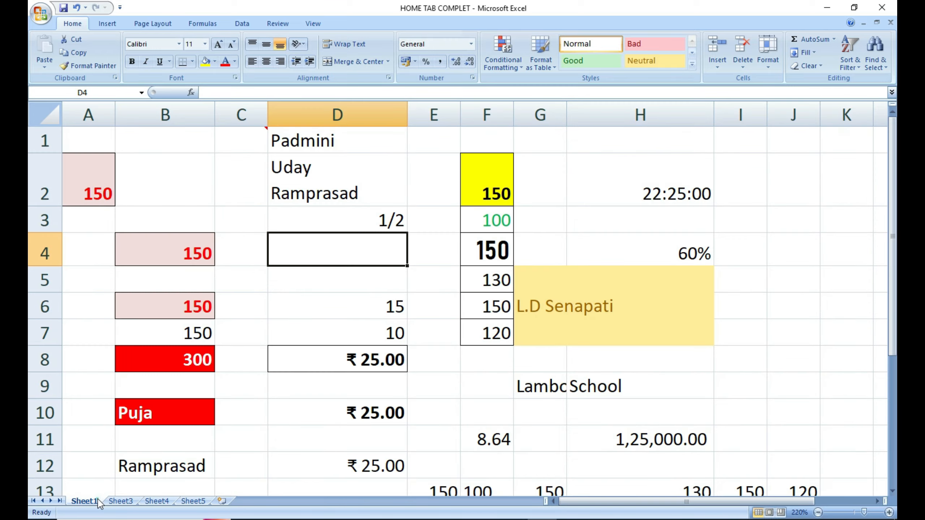
pyautogui.click(119, 500)
pyautogui.click(85, 505)
pyautogui.click(83, 504)
# Restore Sheet2 from the Unhide Sheet dialog.
pyautogui.click(774, 63)
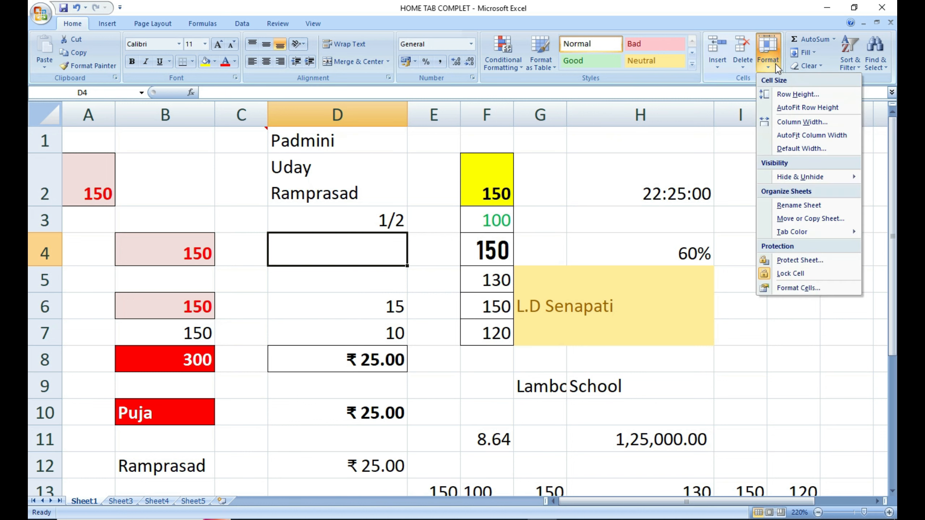
pyautogui.moveTo(842, 181)
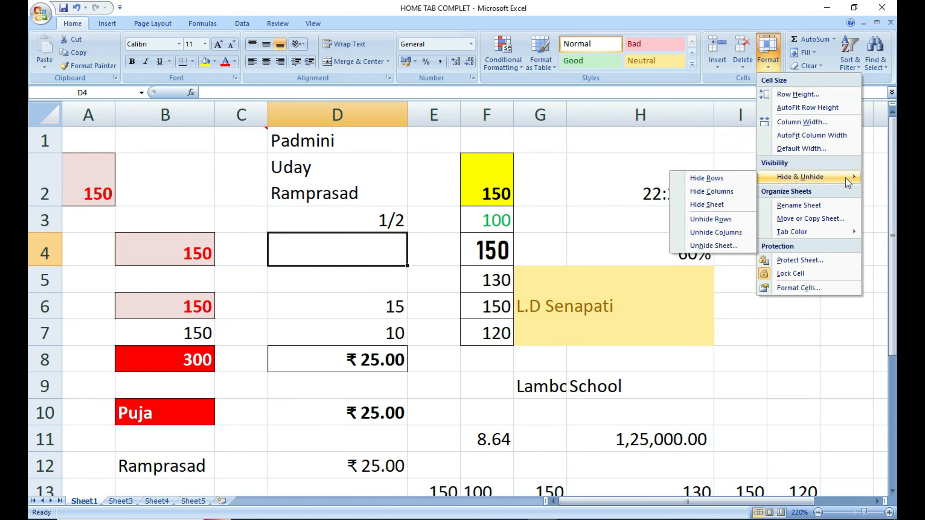
pyautogui.click(707, 247)
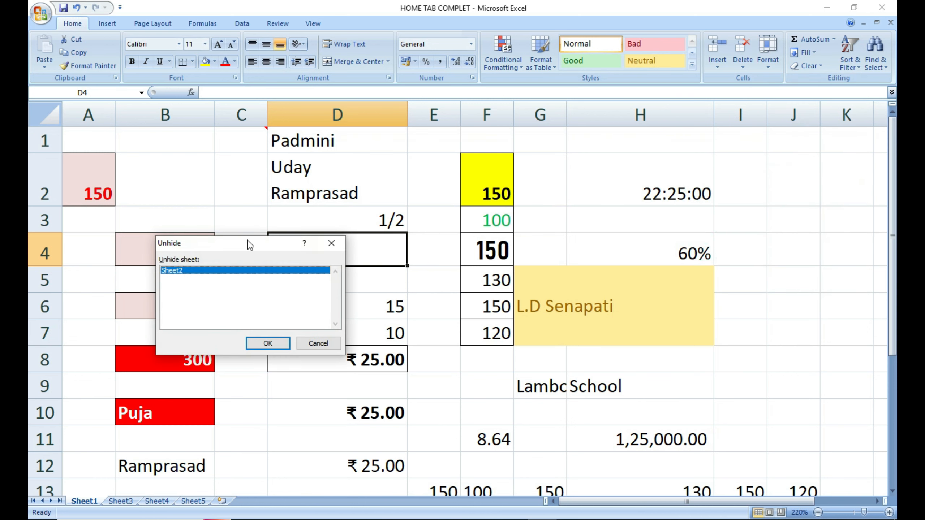
pyautogui.moveTo(241, 249); pyautogui.dragTo(738, 165)
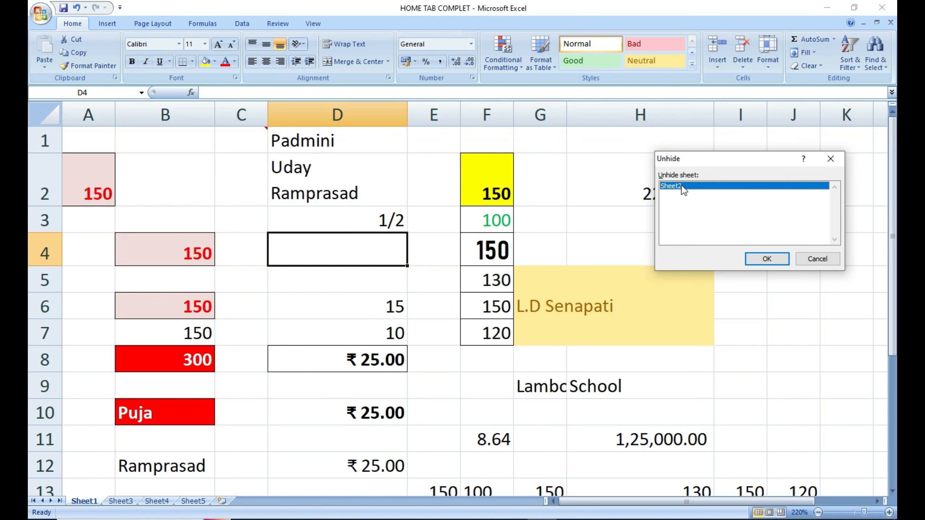
pyautogui.click(767, 258)
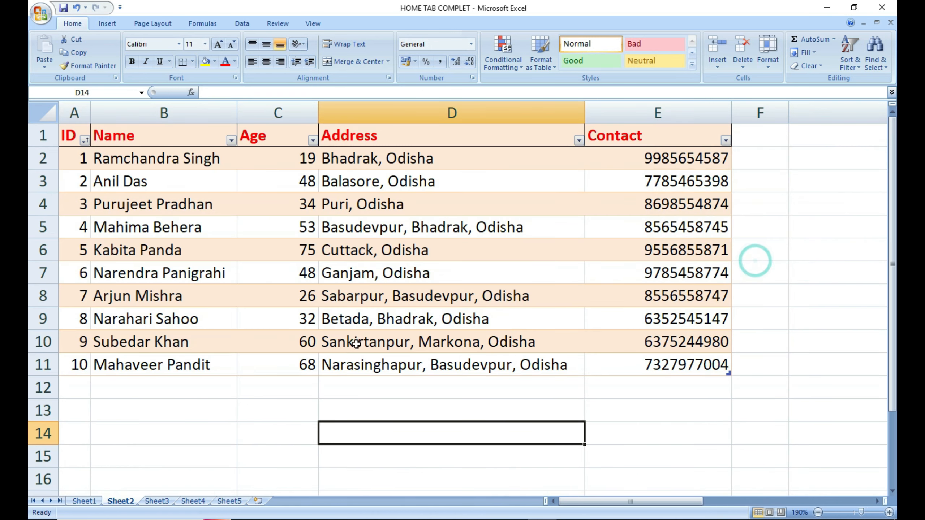
pyautogui.click(768, 53)
# Look through Sheet1, Sheet2 and Sheet3, then return to Sheet1.
pyautogui.moveTo(782, 178)
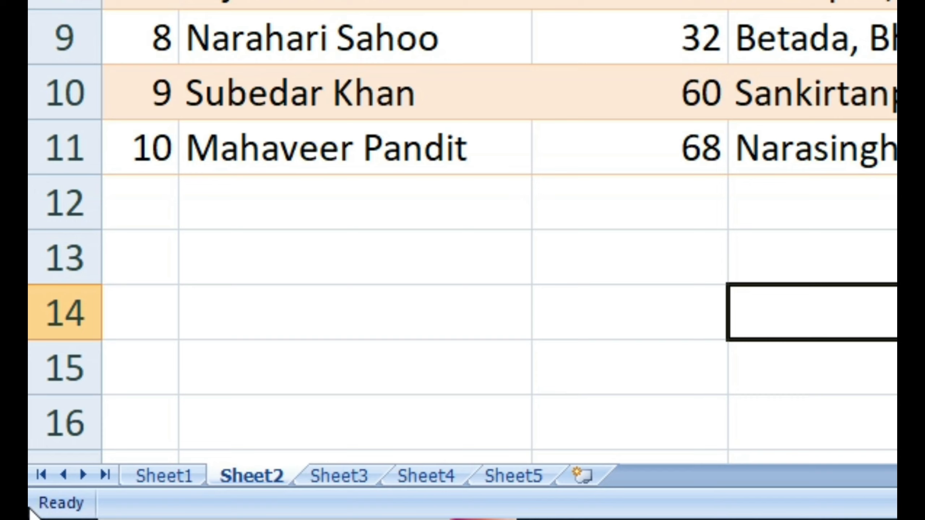
pyautogui.click(151, 475)
pyautogui.click(230, 475)
pyautogui.click(351, 477)
pyautogui.click(157, 460)
pyautogui.click(159, 474)
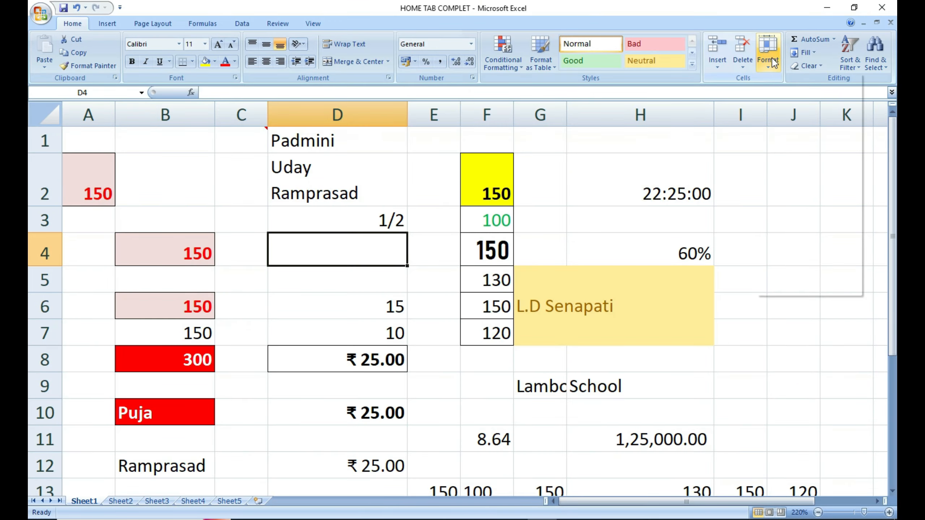
# Rename Sheet1 to Jan with Format > Rename Sheet.
pyautogui.click(768, 51)
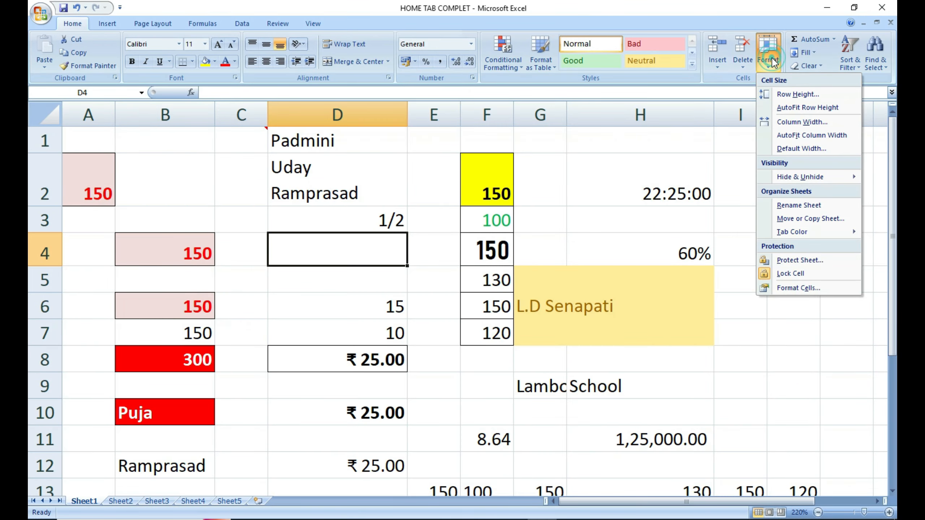
pyautogui.click(798, 206)
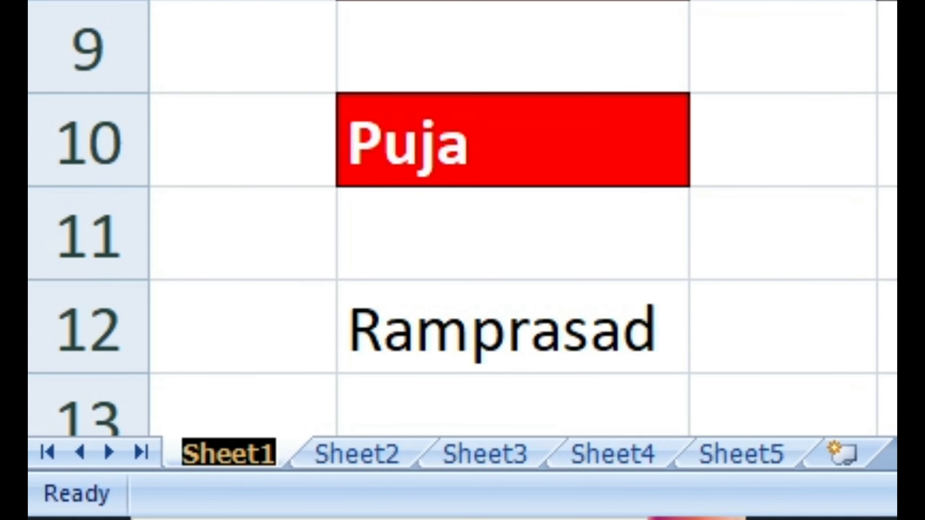
pyautogui.write('Jan')
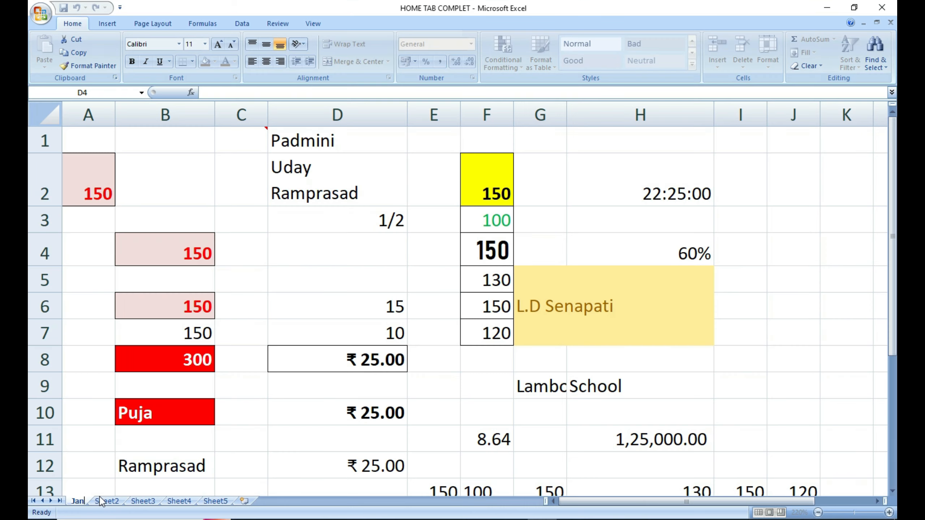
# Rename Sheet2 to Feb.
pyautogui.click(300, 453)
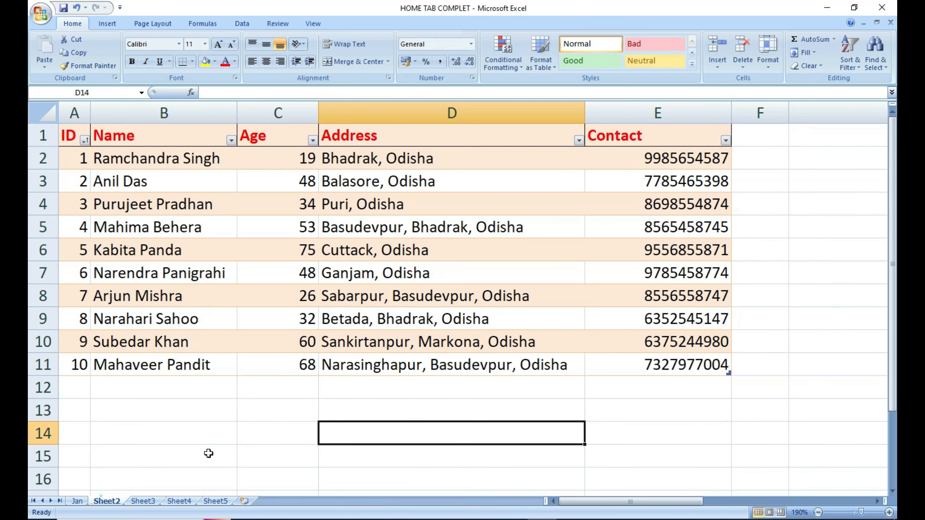
pyautogui.click(767, 55)
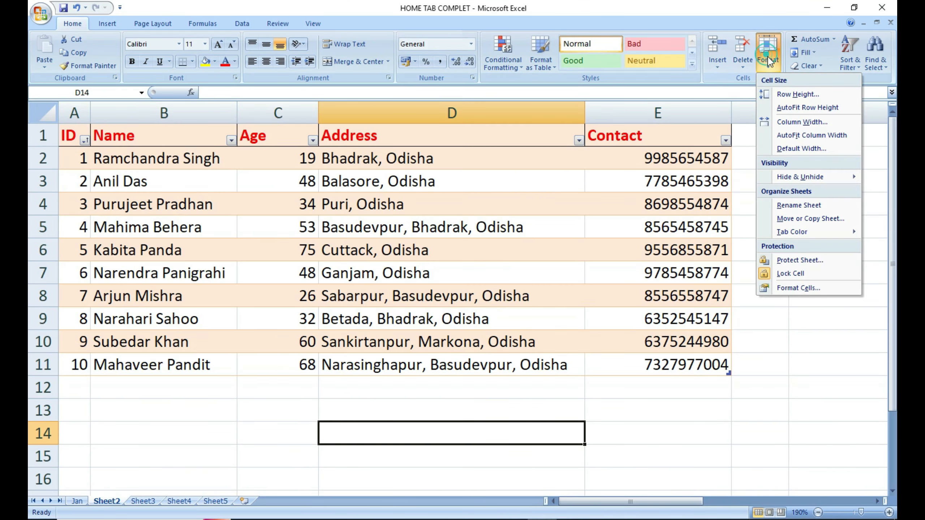
pyautogui.click(803, 210)
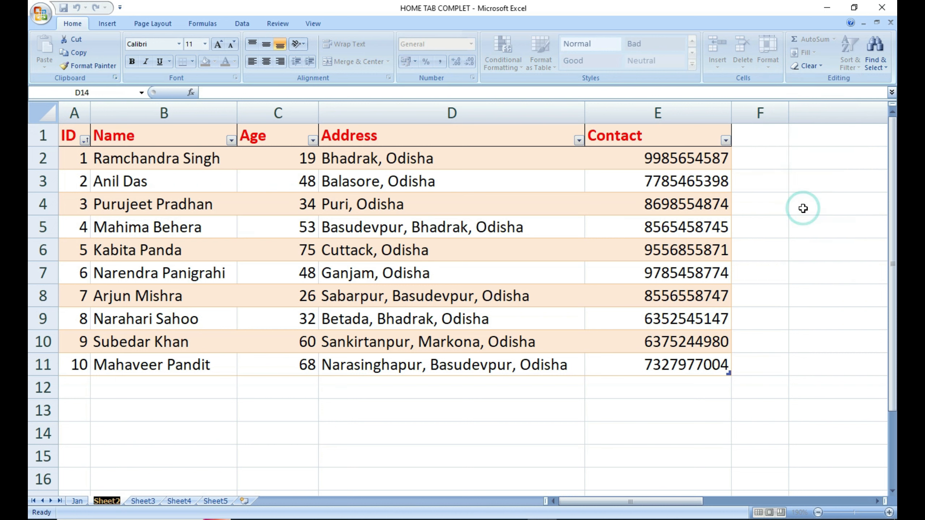
pyautogui.write('Feb')
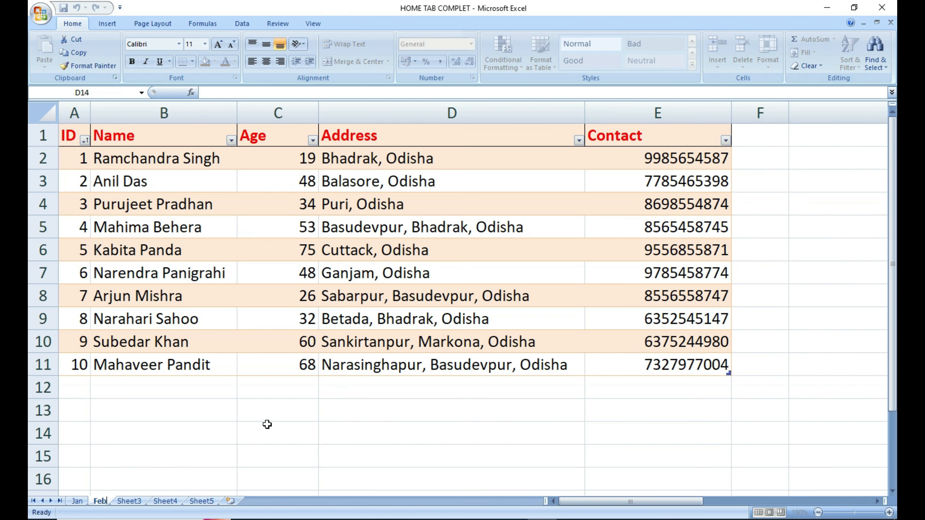
pyautogui.click(267, 425)
pyautogui.click(77, 501)
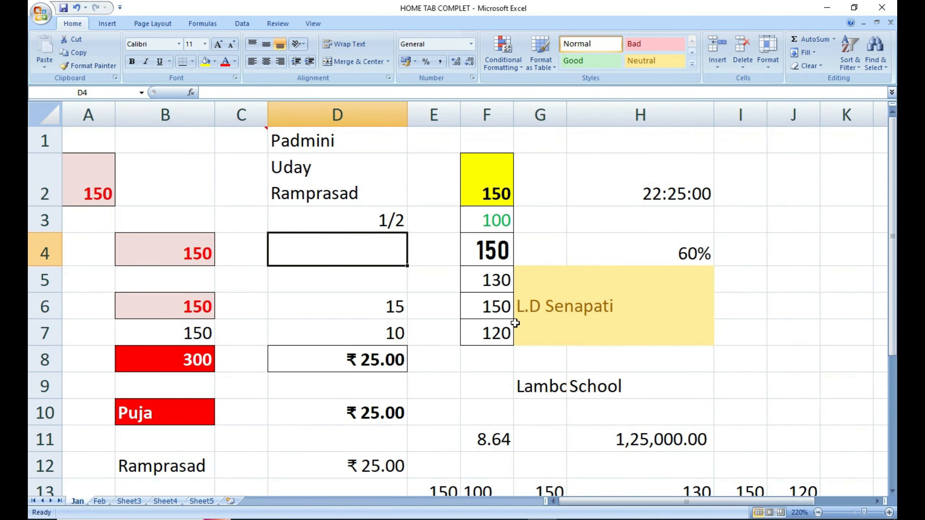
# Colour the Jan sheet tab red via Format > Tab Color.
pyautogui.click(769, 59)
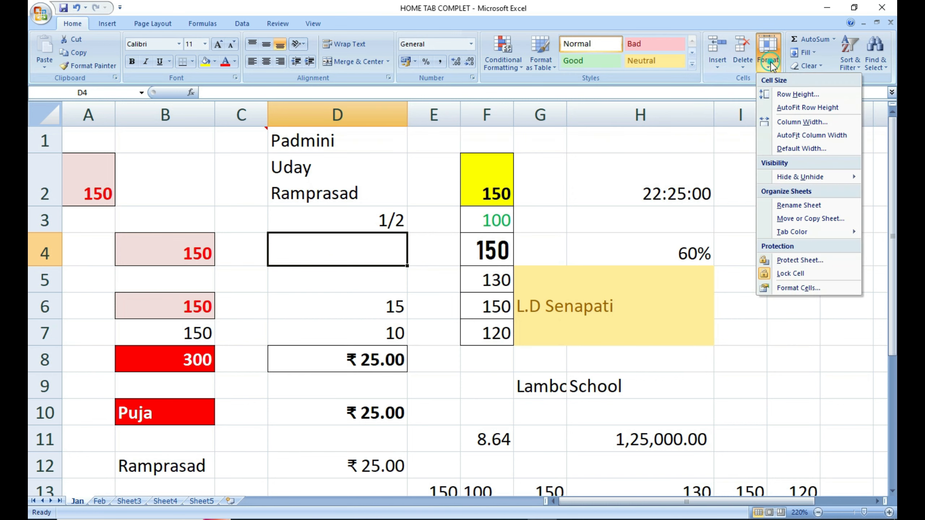
pyautogui.moveTo(793, 229)
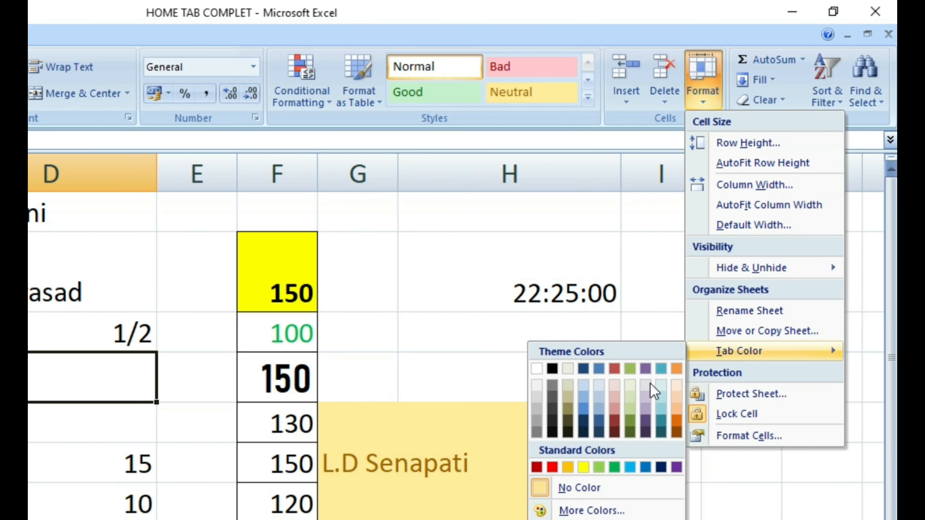
pyautogui.click(552, 467)
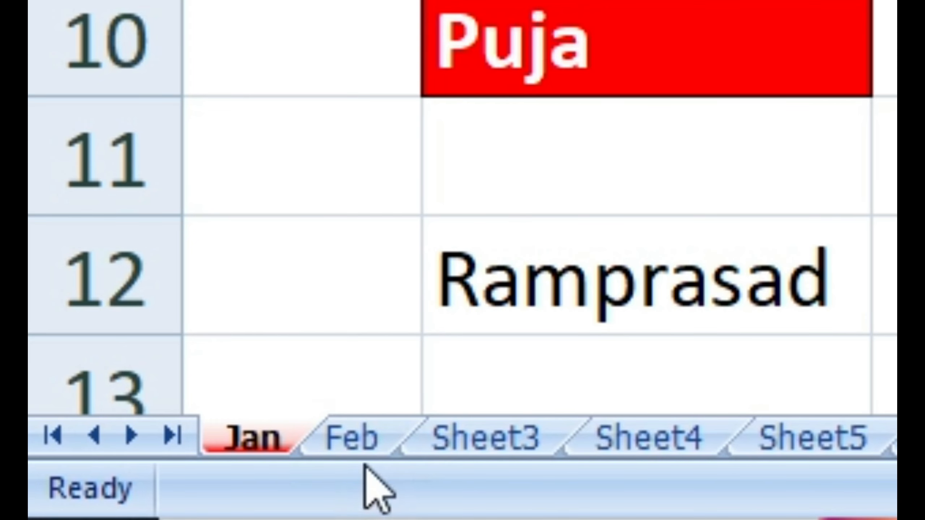
# Colour the Feb sheet tab green, then return to the Jan sheet.
pyautogui.click(360, 441)
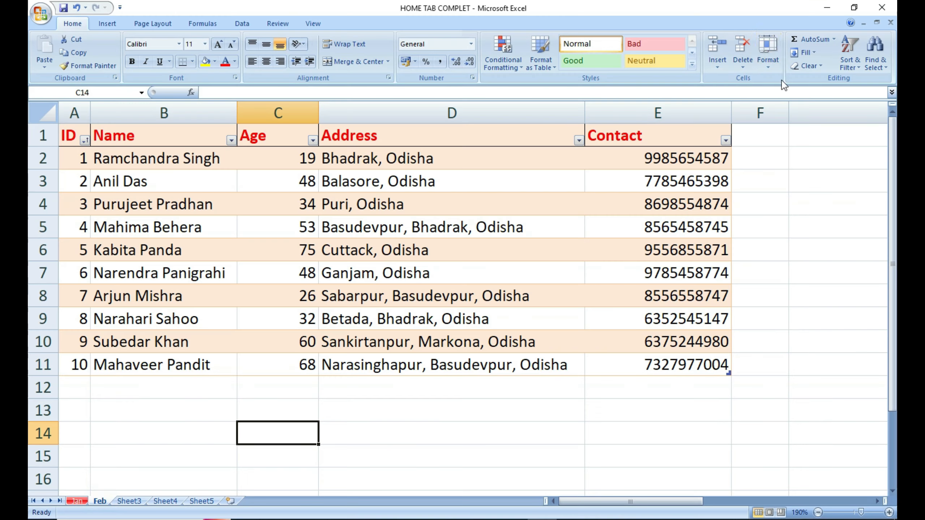
pyautogui.click(768, 59)
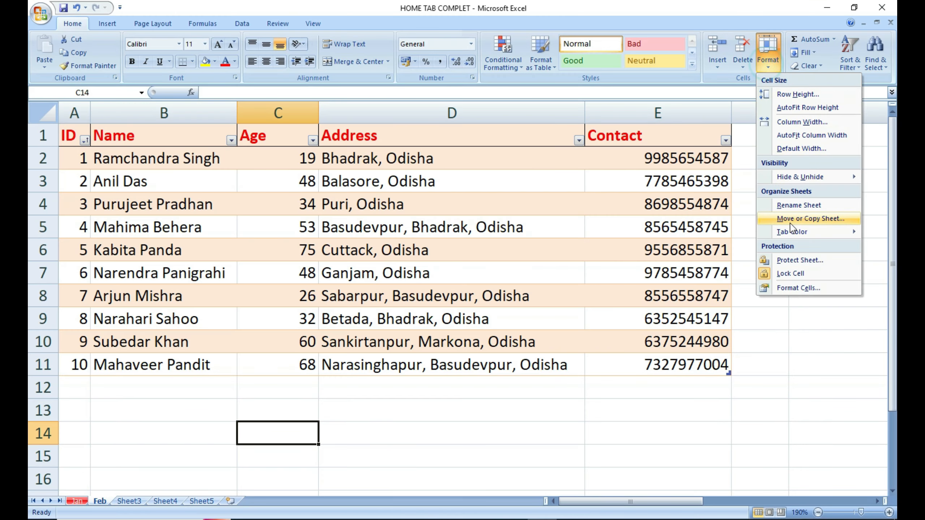
pyautogui.moveTo(801, 232)
pyautogui.click(696, 308)
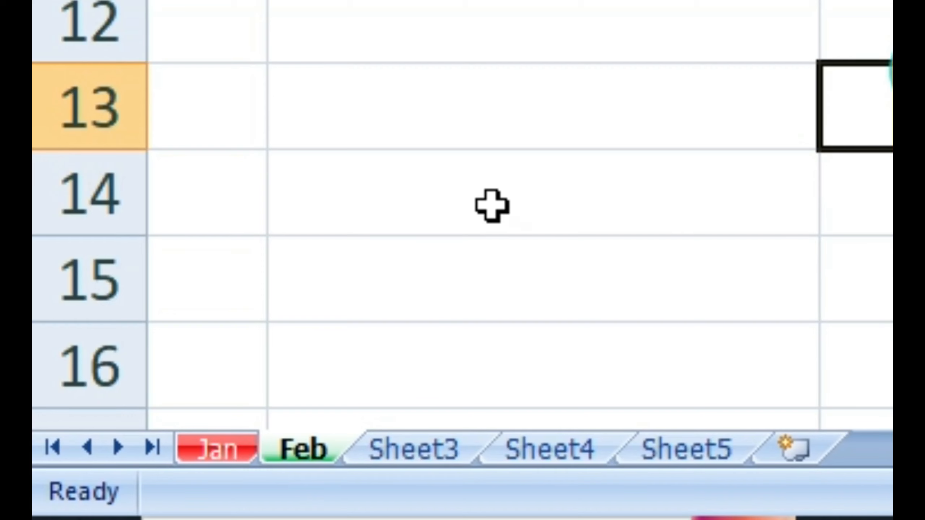
pyautogui.click(413, 451)
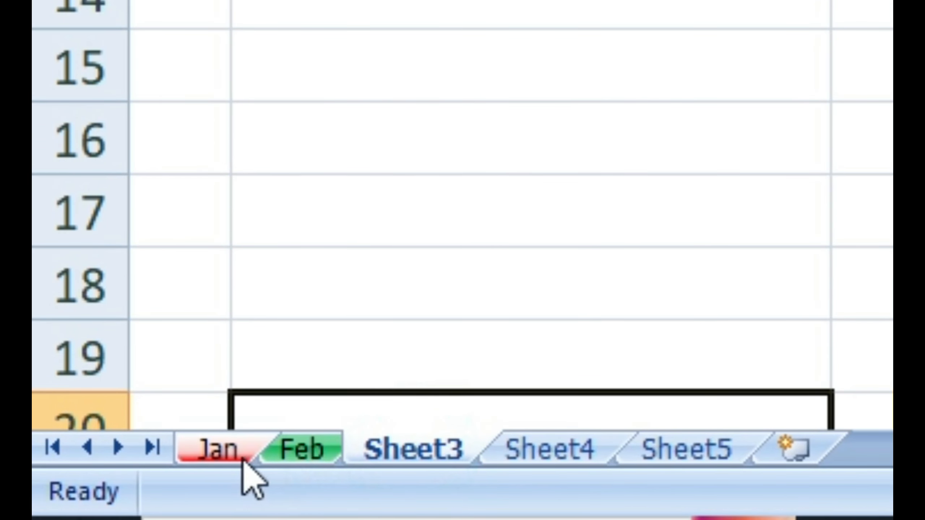
pyautogui.click(234, 449)
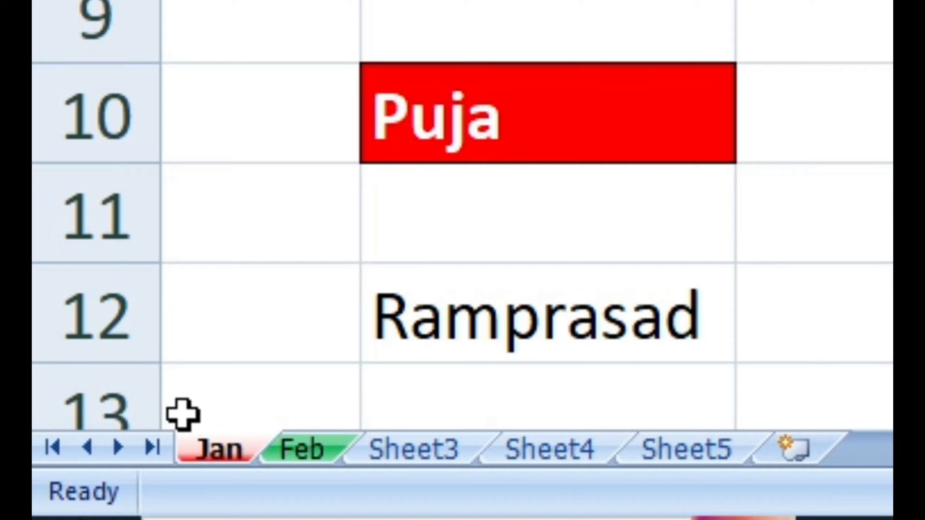
pyautogui.click(217, 454)
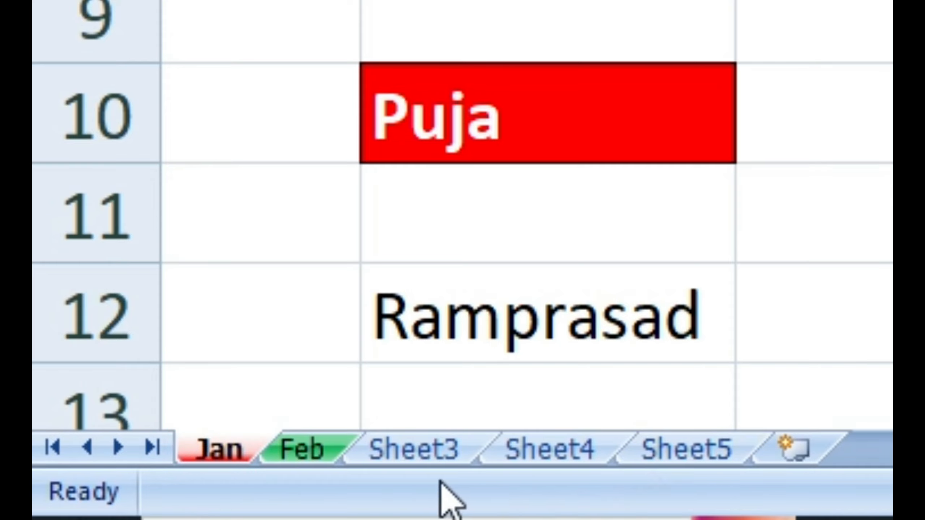
# Drag the Jan sheet tab after Sheet5, then drag it back to first position.
pyautogui.click(204, 456)
pyautogui.moveTo(488, 446); pyautogui.dragTo(844, 462)
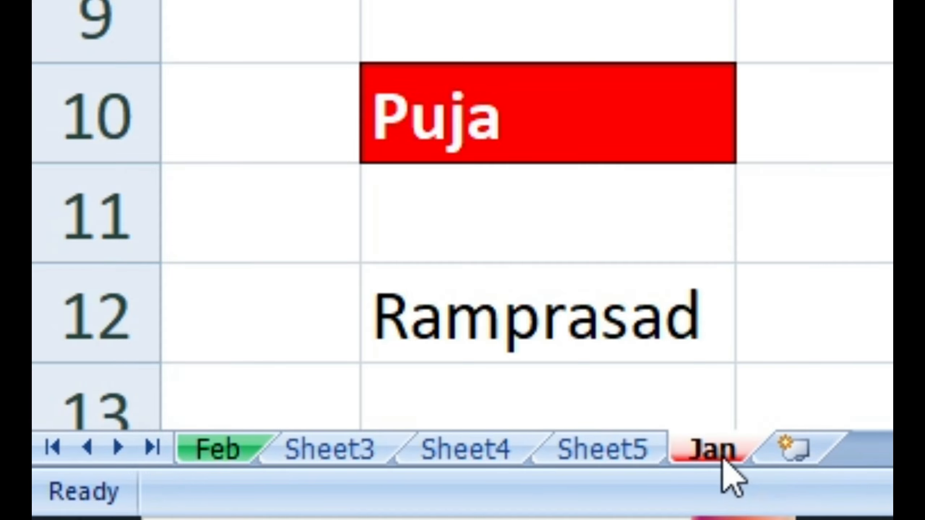
pyautogui.moveTo(723, 459); pyautogui.dragTo(58, 386)
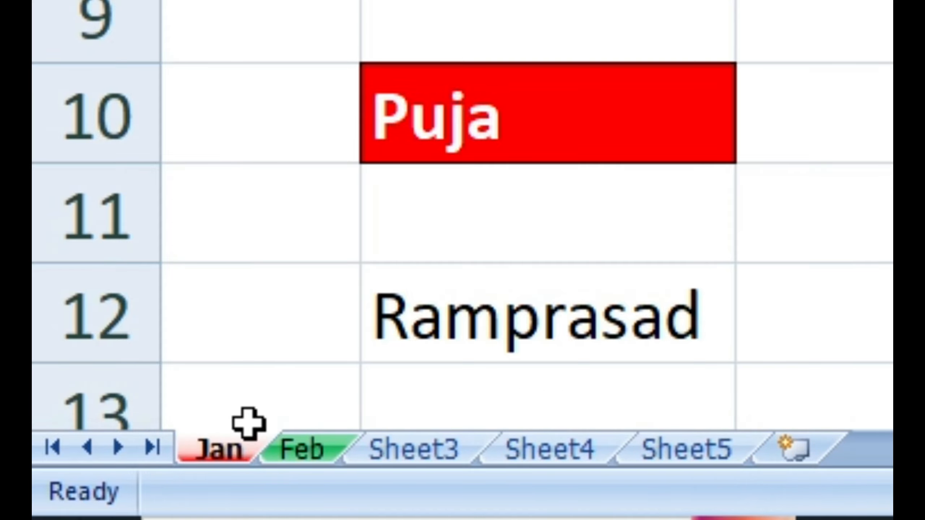
# Move the Jan sheet to the end with Move or Copy, then drag it back ahead of Feb.
pyautogui.click(768, 58)
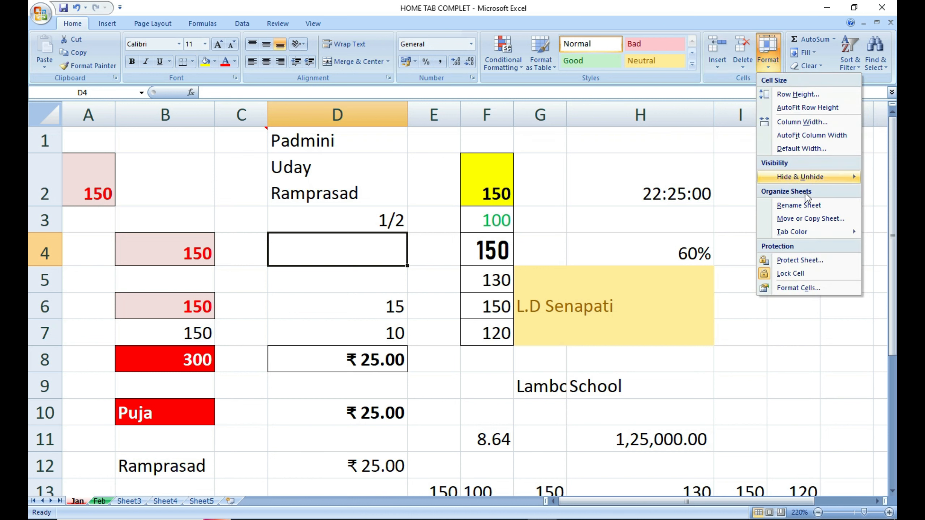
pyautogui.click(810, 218)
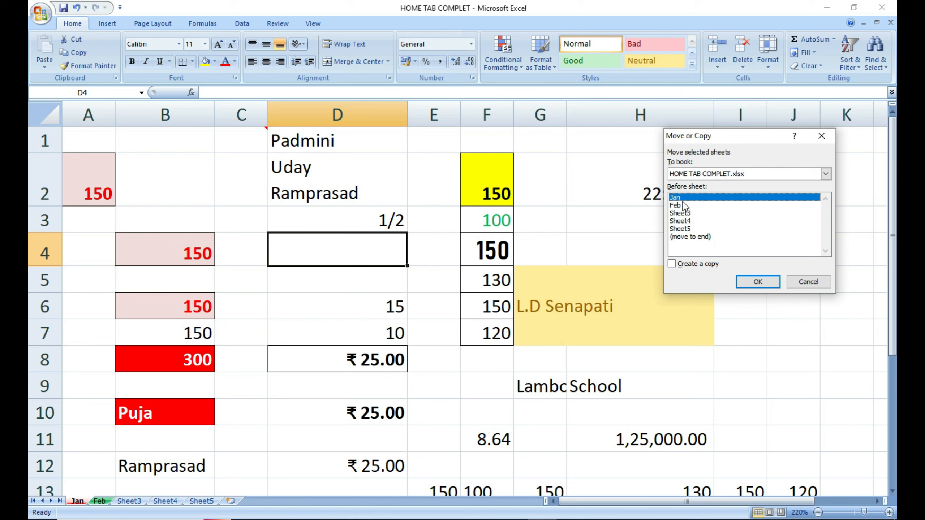
pyautogui.click(683, 237)
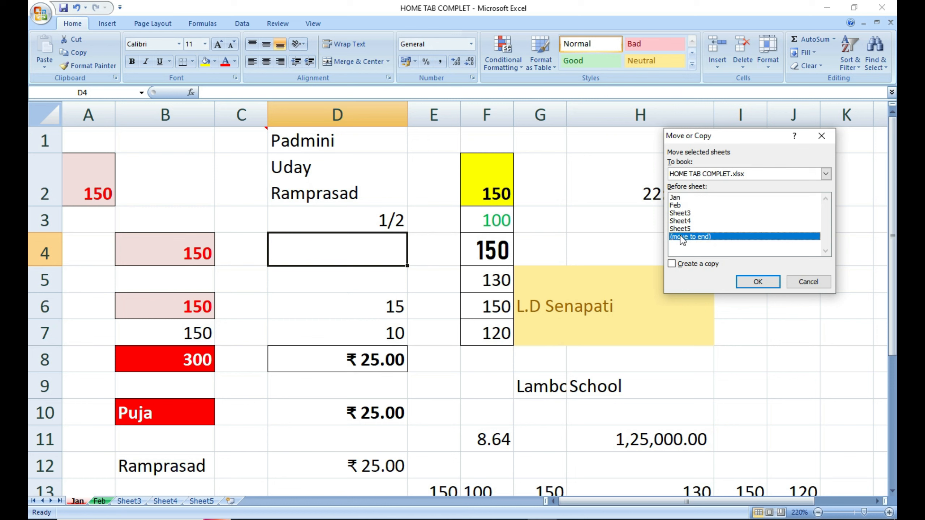
pyautogui.click(751, 279)
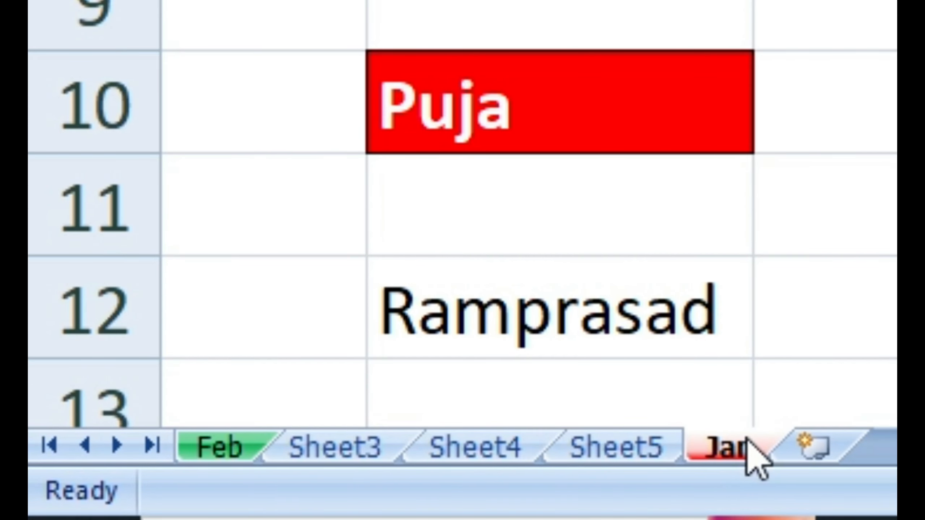
pyautogui.moveTo(728, 448); pyautogui.dragTo(126, 406)
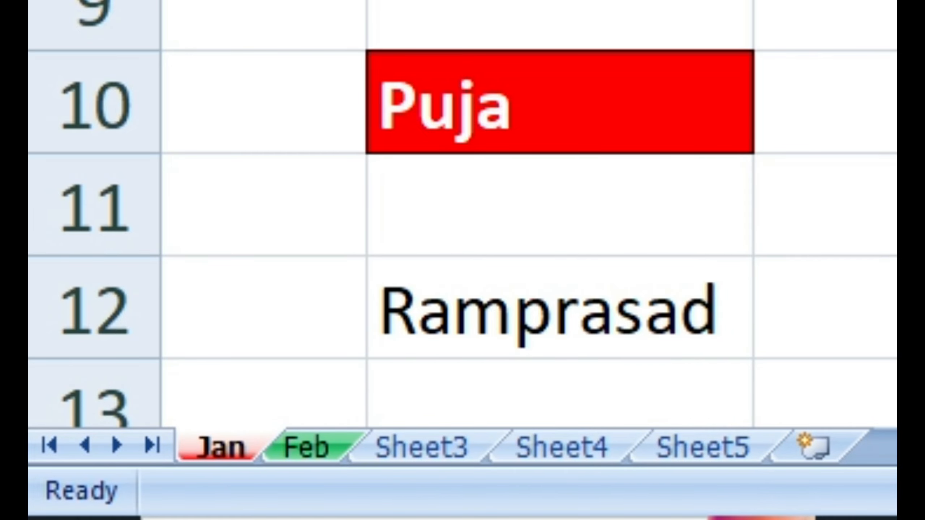
pyautogui.click(768, 55)
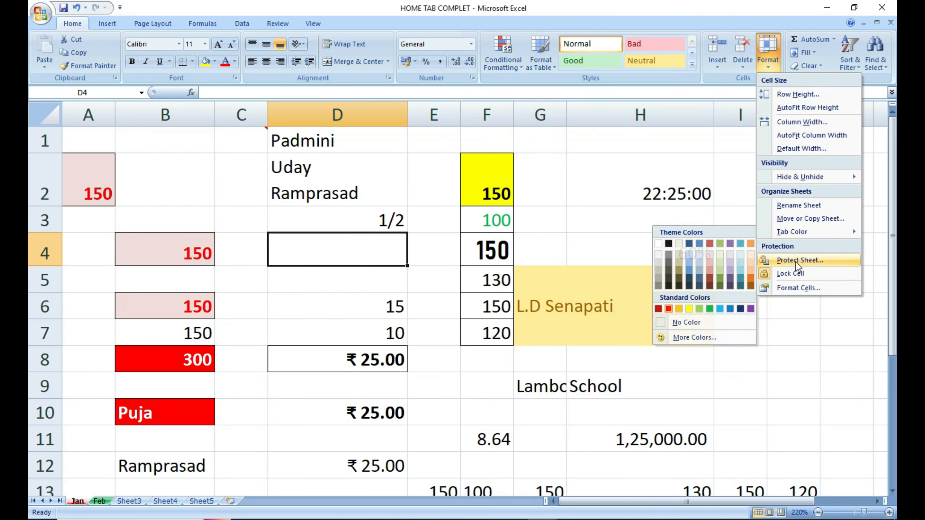
# Switch to the Feb sheet and select its data table A1:E11.
pyautogui.click(681, 368)
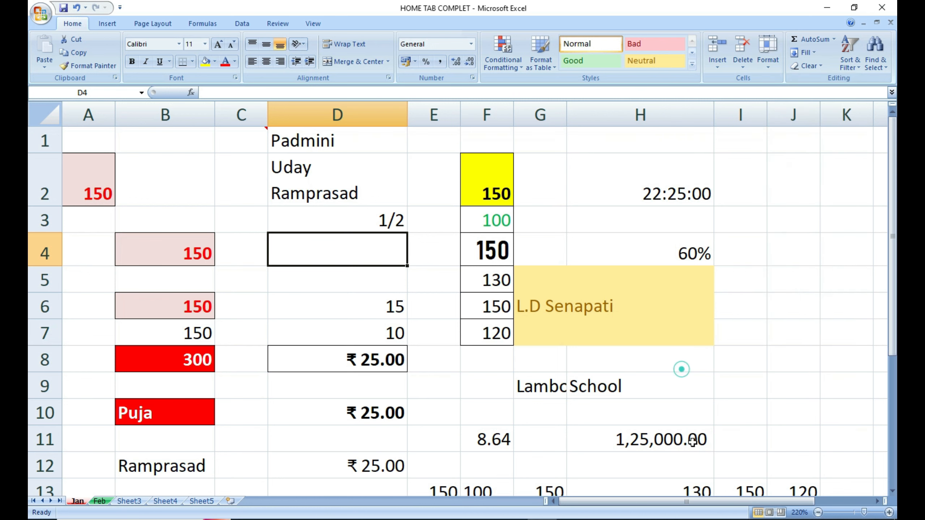
pyautogui.click(99, 501)
pyautogui.click(189, 394)
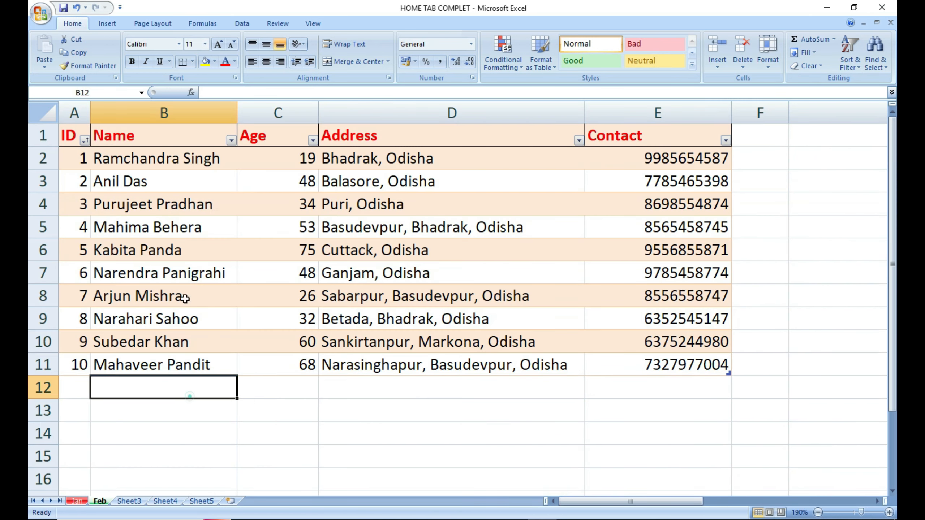
pyautogui.moveTo(79, 138); pyautogui.dragTo(667, 365)
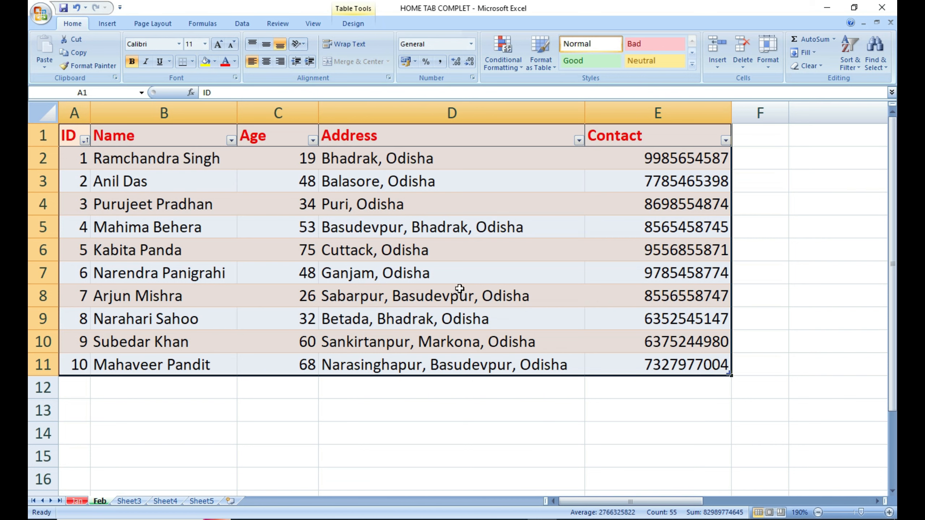
# Restore D6's Cuttack, Odisha address with undo, select D7:E11, then select the whole worksheet.
pyautogui.click(450, 251)
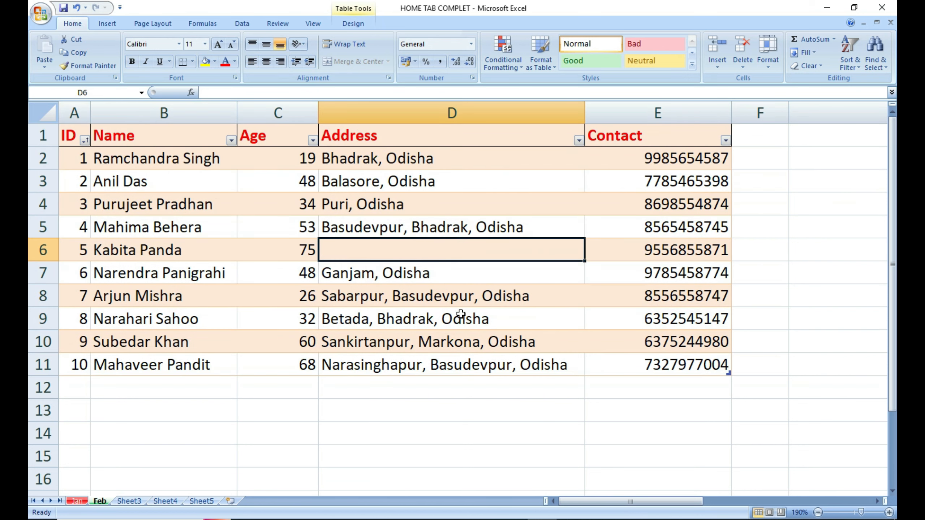
pyautogui.hotkey('ctrl', 'z')
pyautogui.click(444, 384)
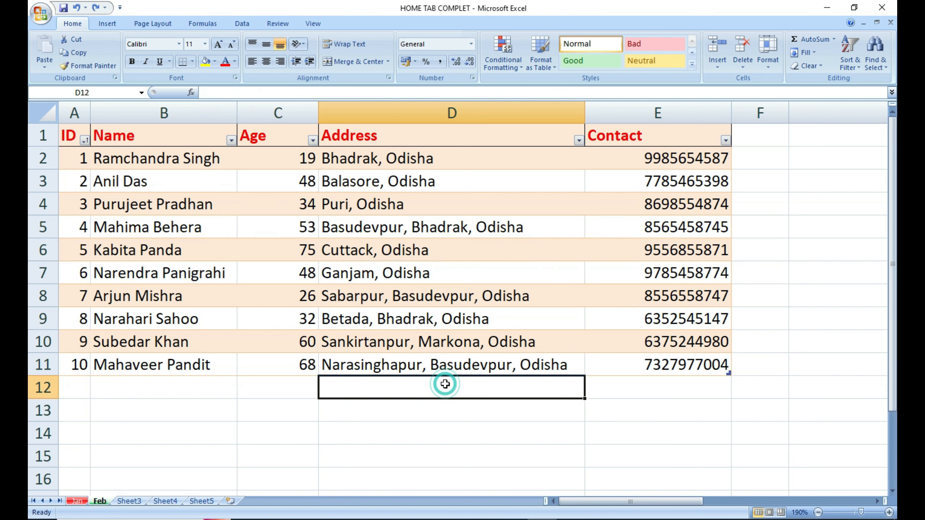
pyautogui.moveTo(678, 364); pyautogui.dragTo(546, 273)
pyautogui.click(459, 419)
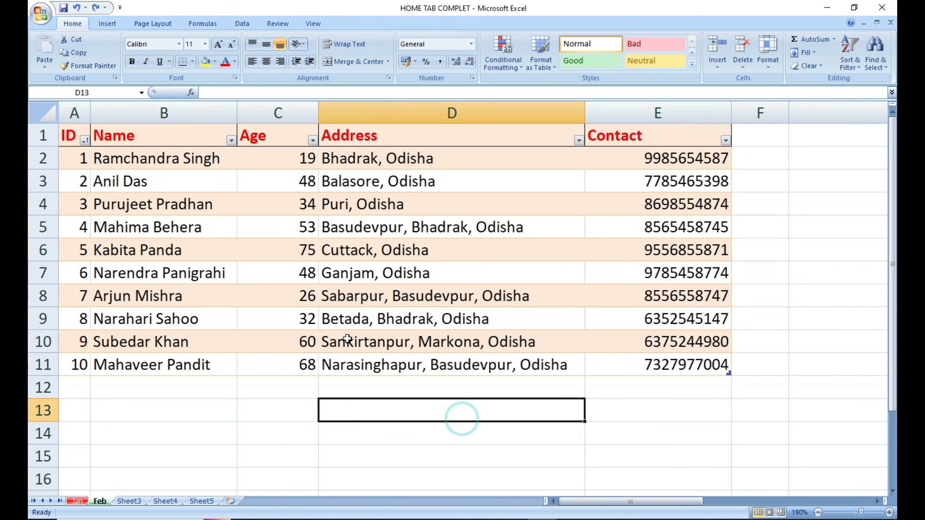
pyautogui.click(50, 114)
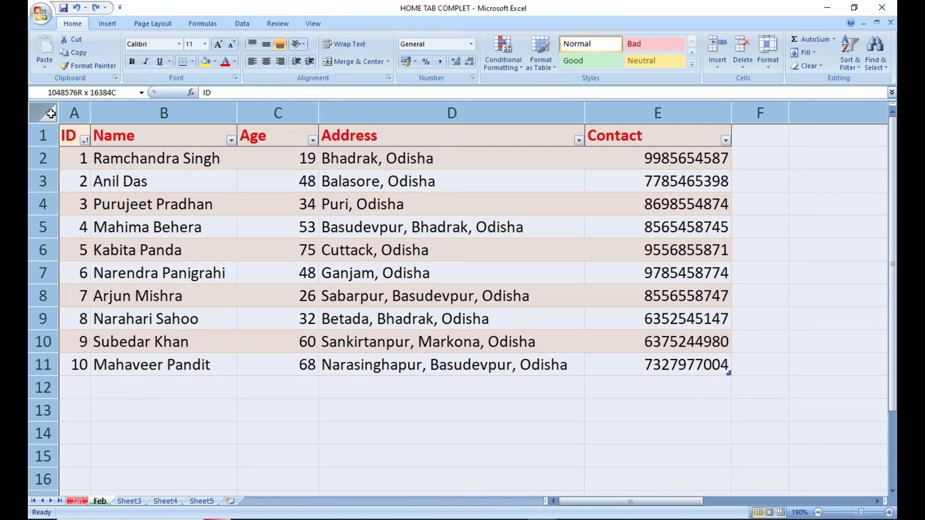
# Protect the Feb sheet with Format > Protect Sheet, entering and confirming a password.
pyautogui.click(769, 63)
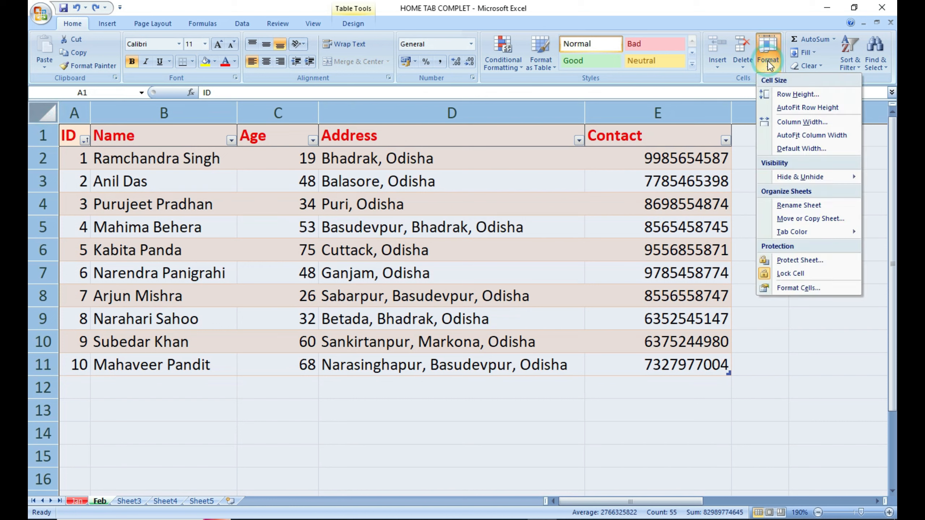
pyautogui.click(795, 261)
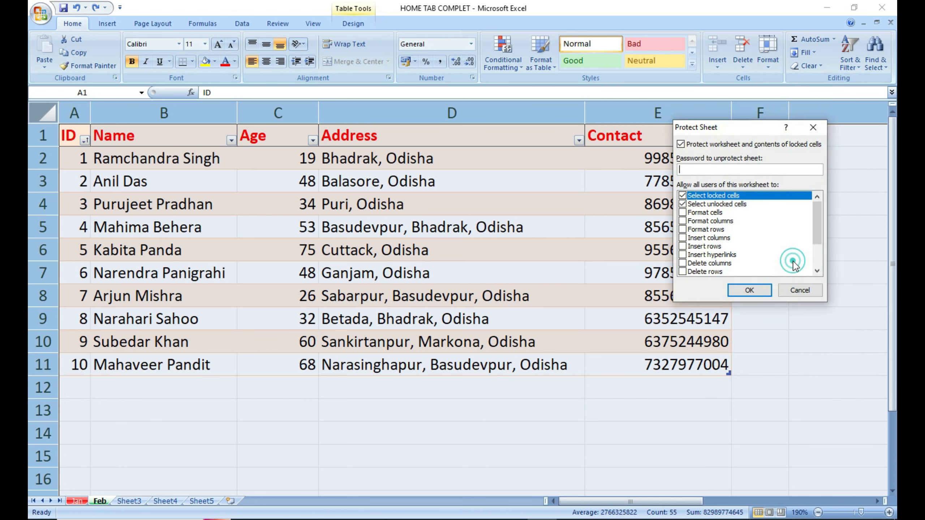
pyautogui.click(703, 169)
pyautogui.write('1234')
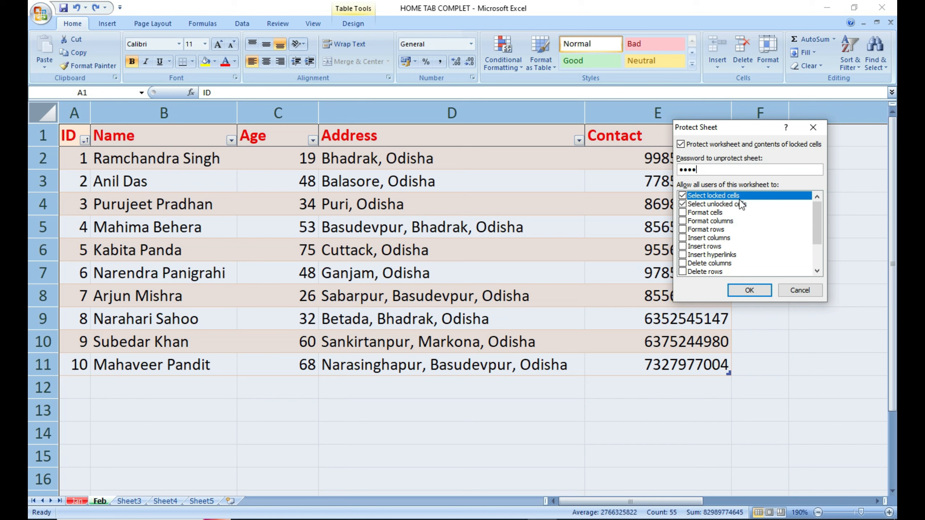
pyautogui.click(749, 292)
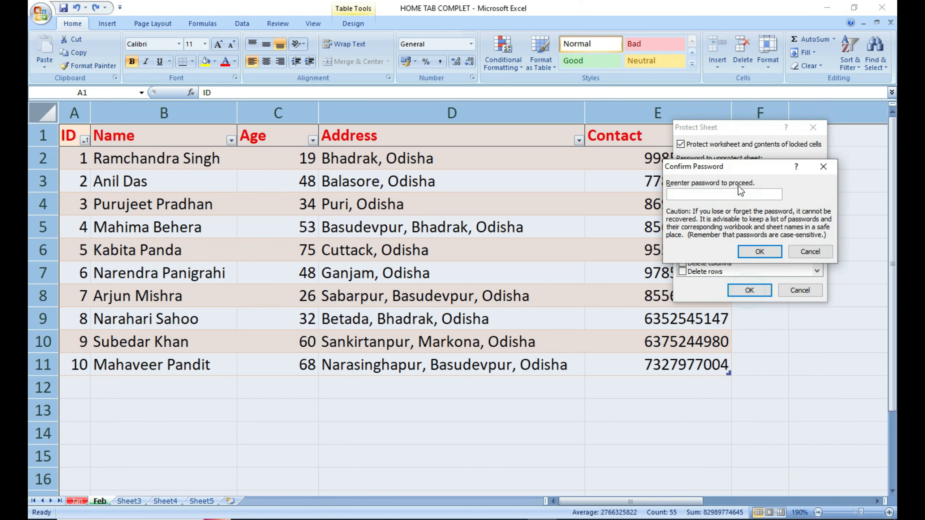
pyautogui.write('1234')
pyautogui.click(769, 254)
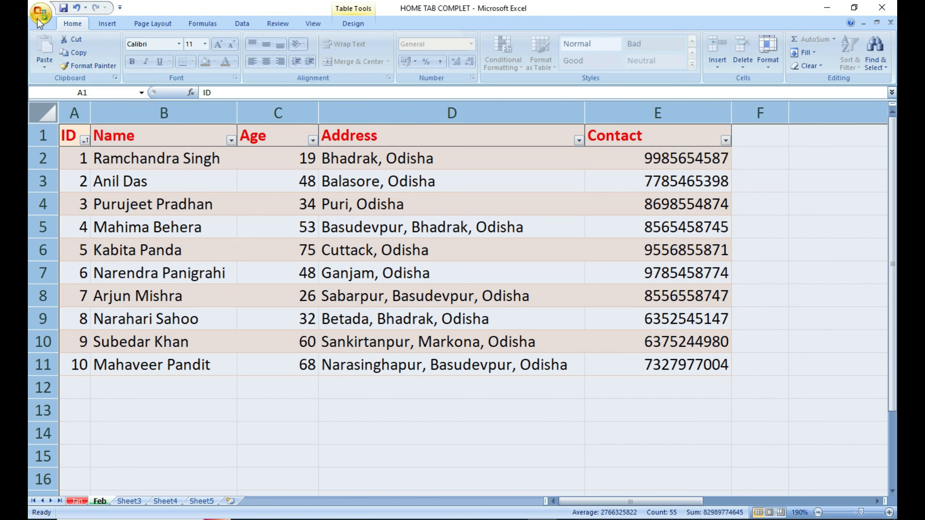
pyautogui.click(63, 8)
pyautogui.click(378, 272)
pyautogui.click(386, 224)
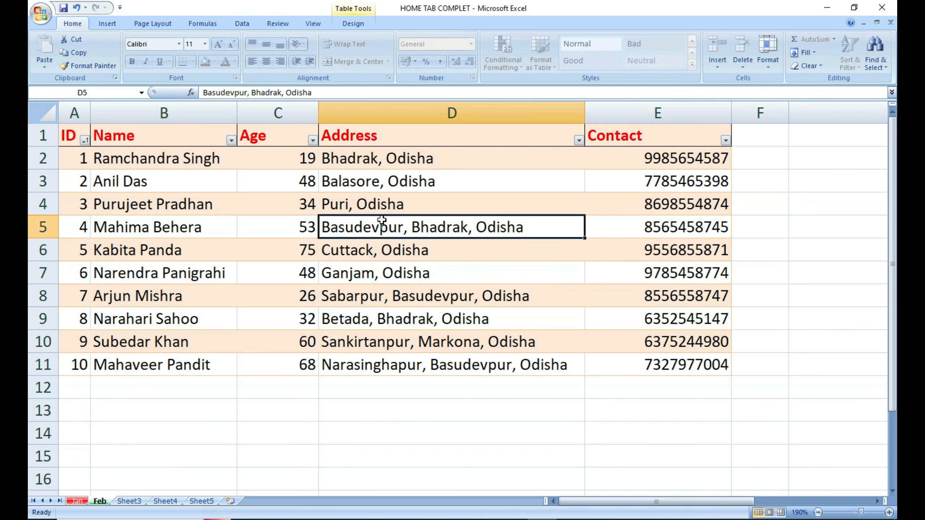
pyautogui.doubleClick(382, 225)
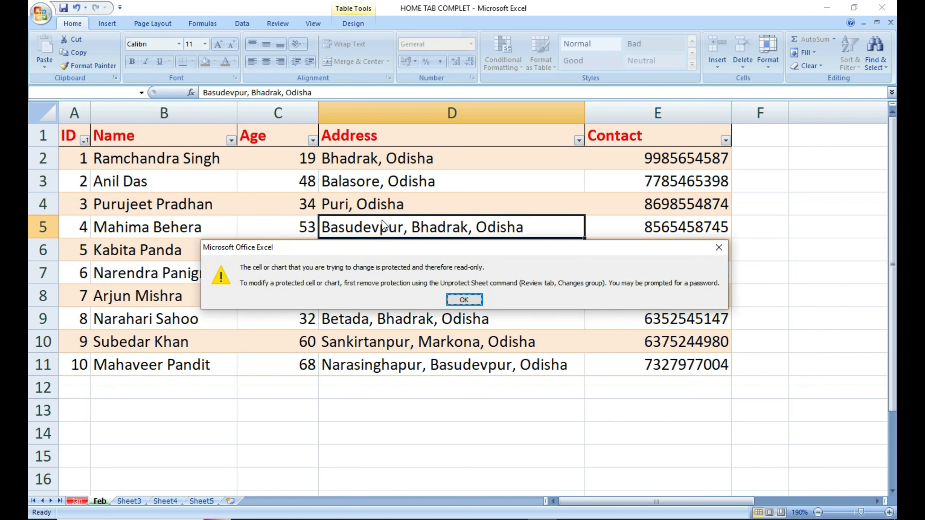
pyautogui.click(464, 300)
pyautogui.moveTo(193, 218); pyautogui.dragTo(546, 359)
pyautogui.press('Delete')
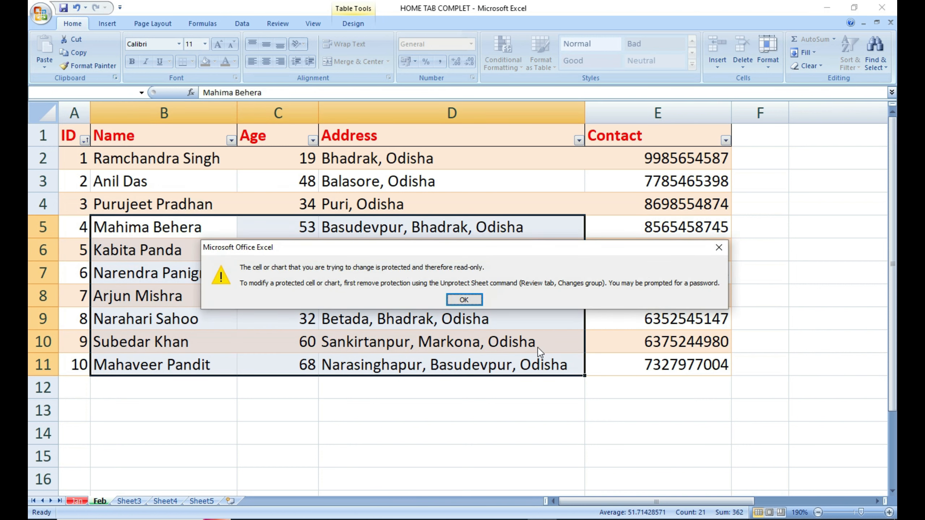
pyautogui.click(463, 299)
pyautogui.click(343, 297)
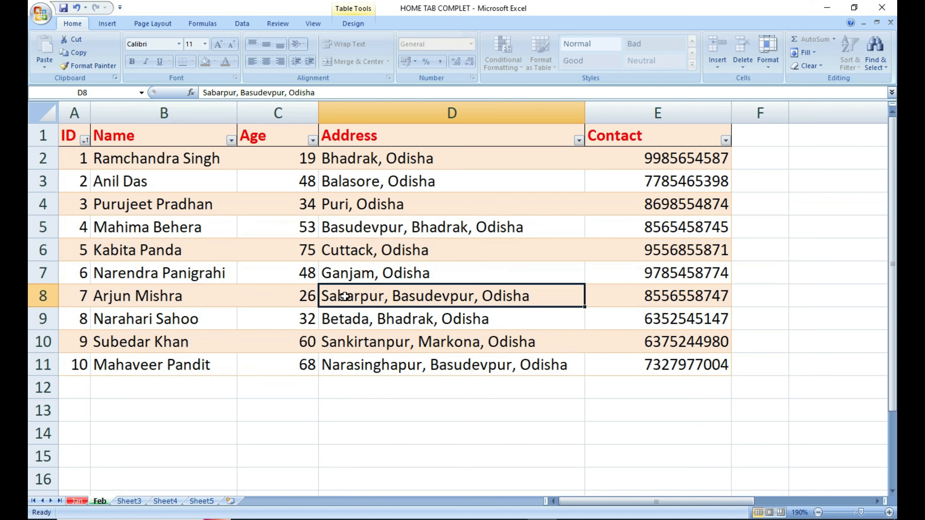
pyautogui.doubleClick(345, 296)
pyautogui.press('Return')
pyautogui.click(481, 405)
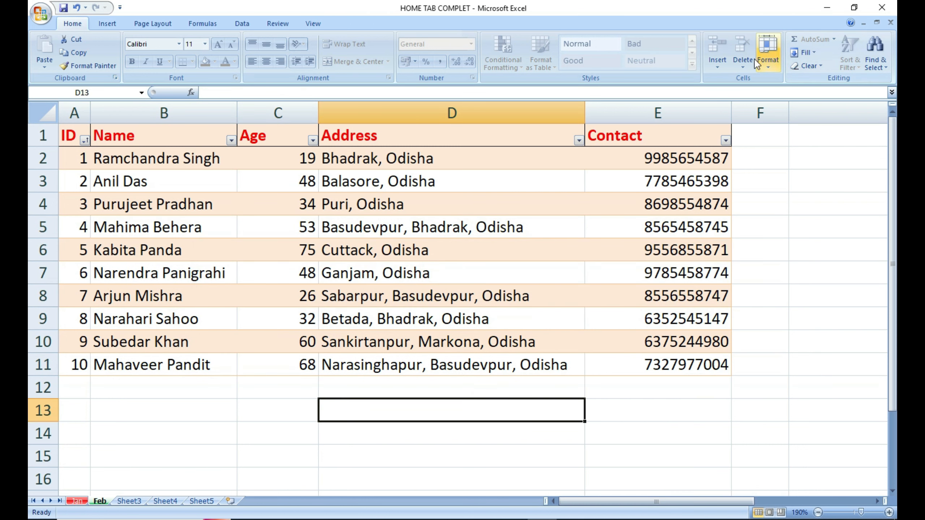
# Unprotect the Feb sheet with Format > Unprotect Sheet, confirming the password.
pyautogui.click(767, 55)
pyautogui.click(786, 260)
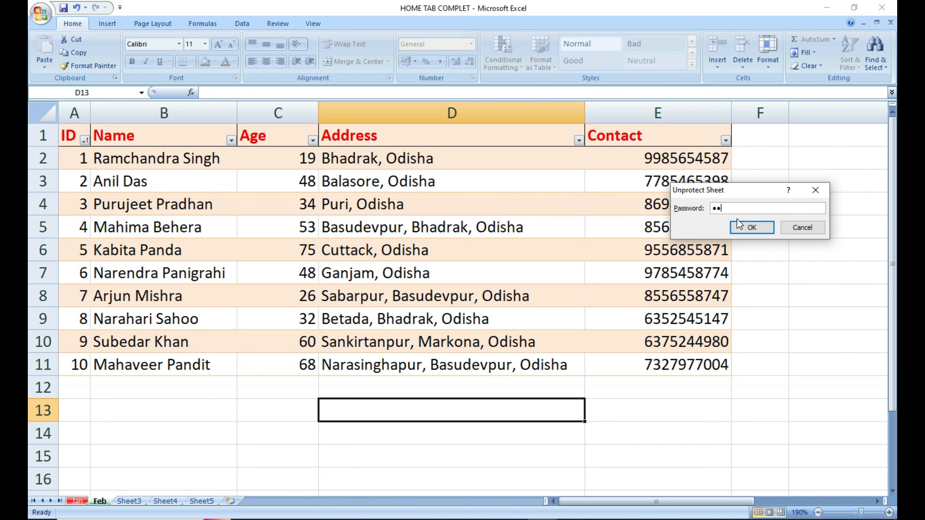
pyautogui.click(739, 220)
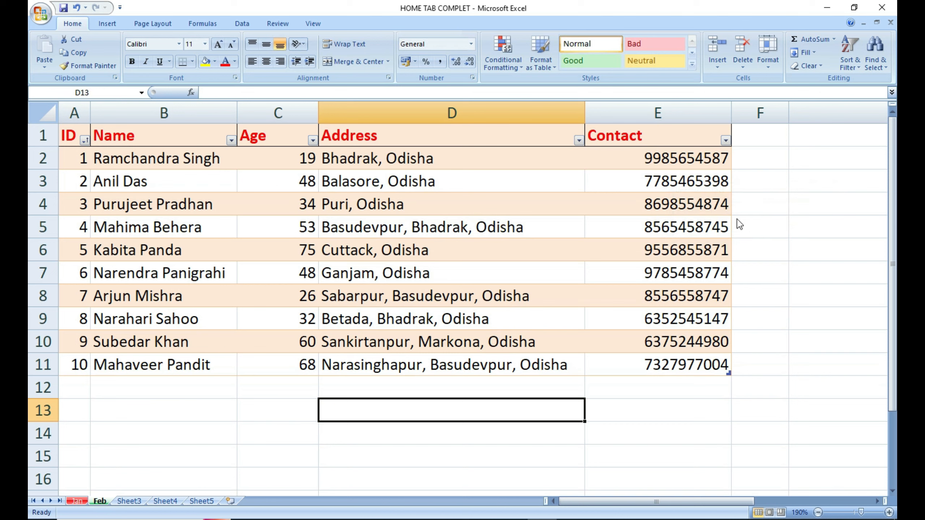
# Test editing by deleting the Sabarpur address in D8 and restoring it with undo.
pyautogui.click(658, 437)
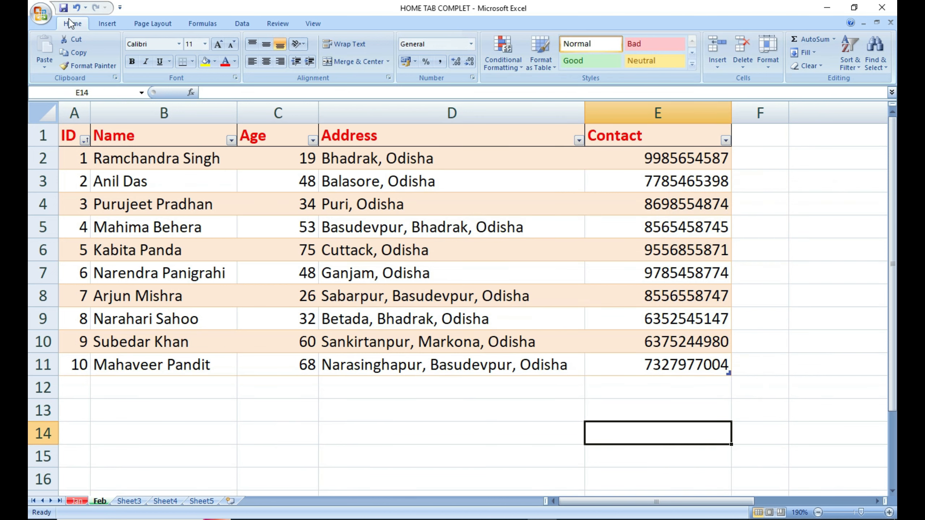
pyautogui.click(502, 296)
pyautogui.press('Delete')
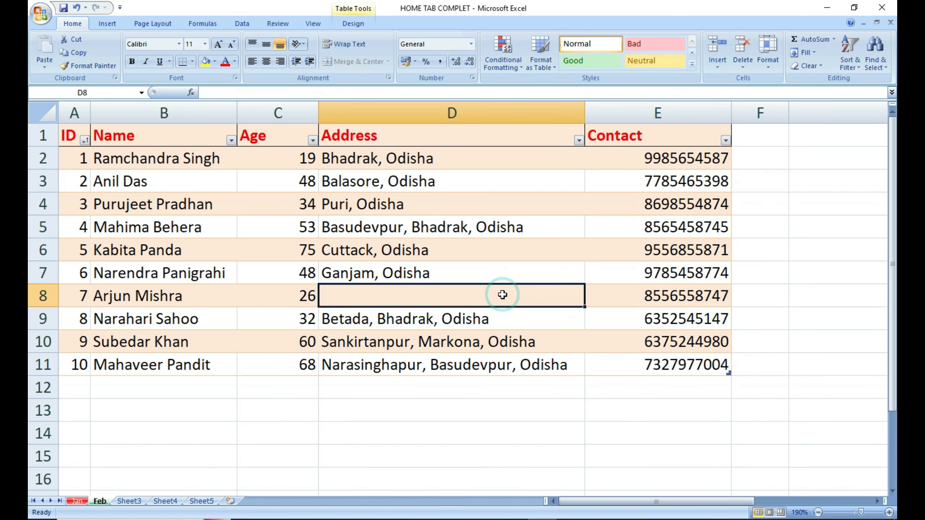
pyautogui.hotkey('ctrl', 'z')
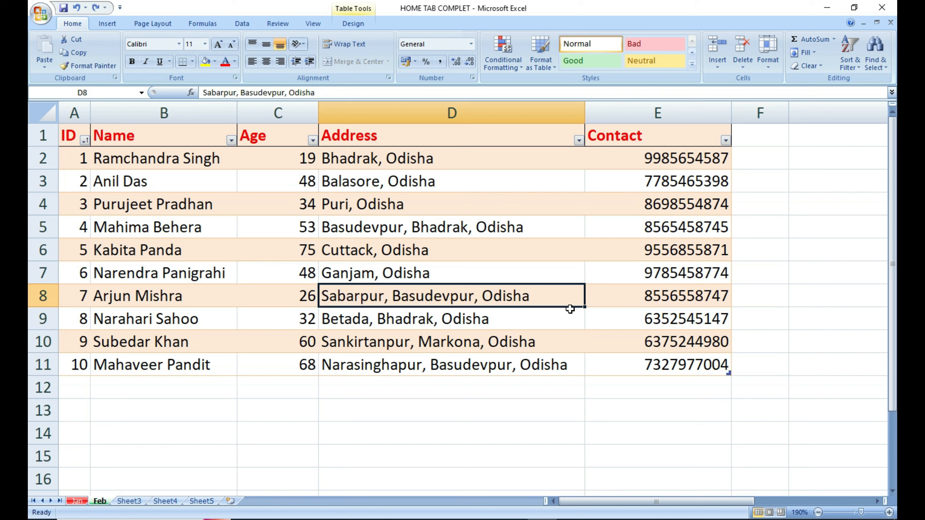
pyautogui.click(767, 51)
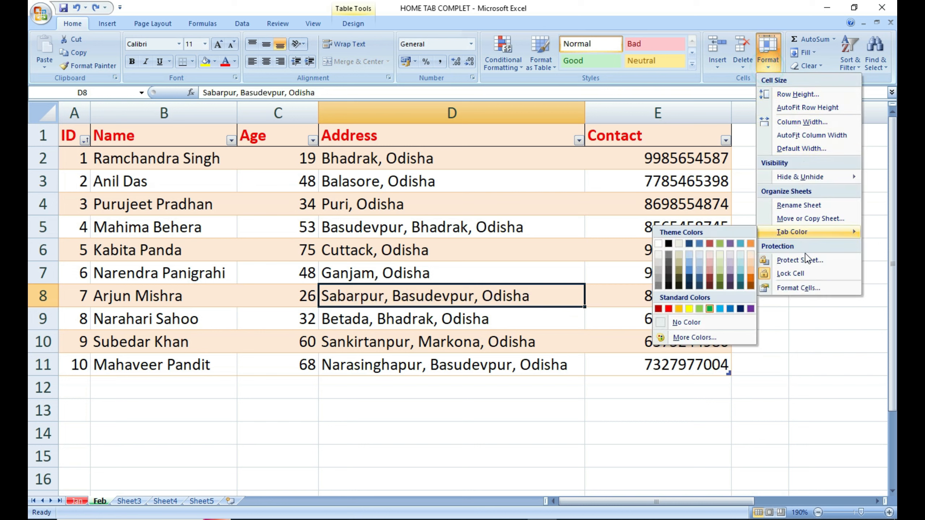
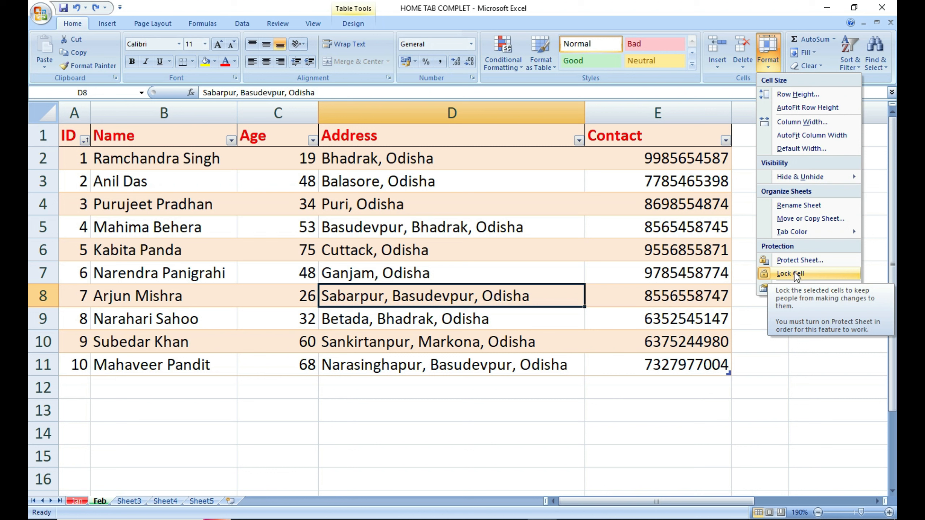
# Preview the Number, Date, Time, Fraction and Percentage formats, closing without applying any.
pyautogui.click(799, 291)
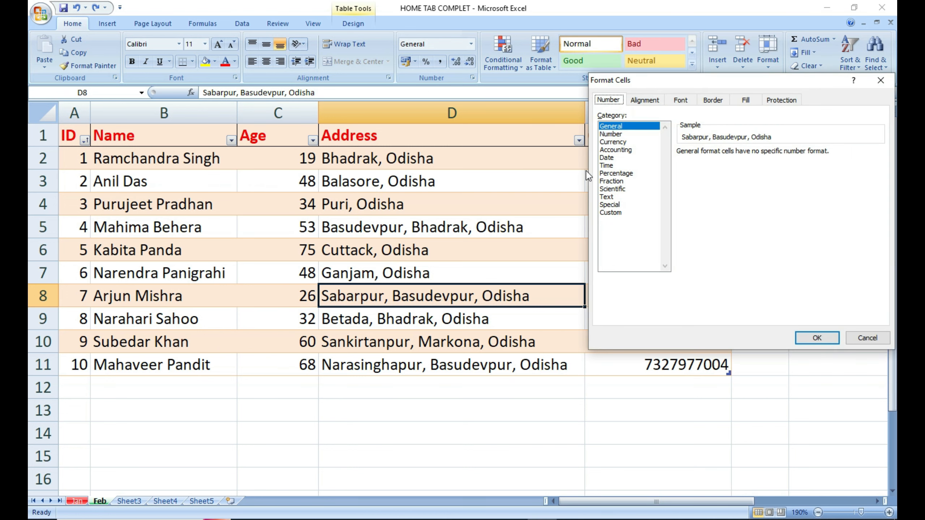
pyautogui.click(611, 134)
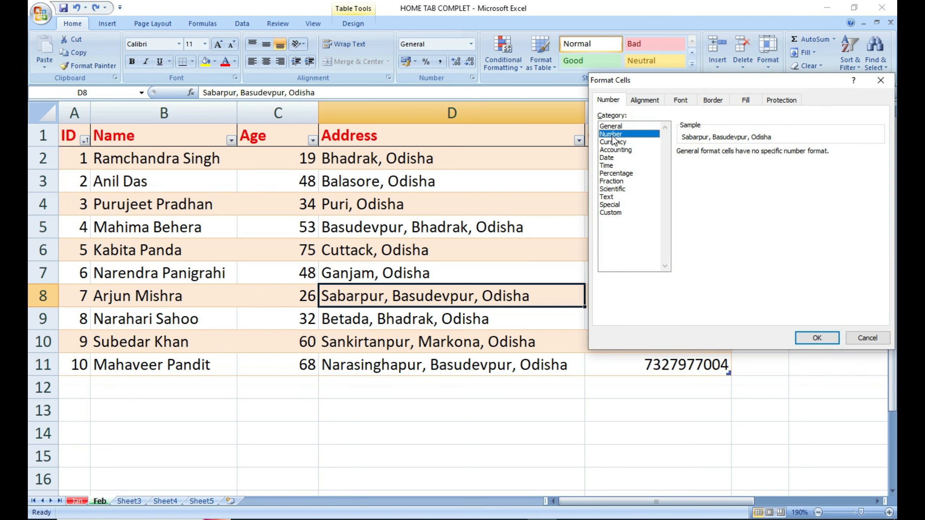
pyautogui.click(612, 158)
pyautogui.click(612, 166)
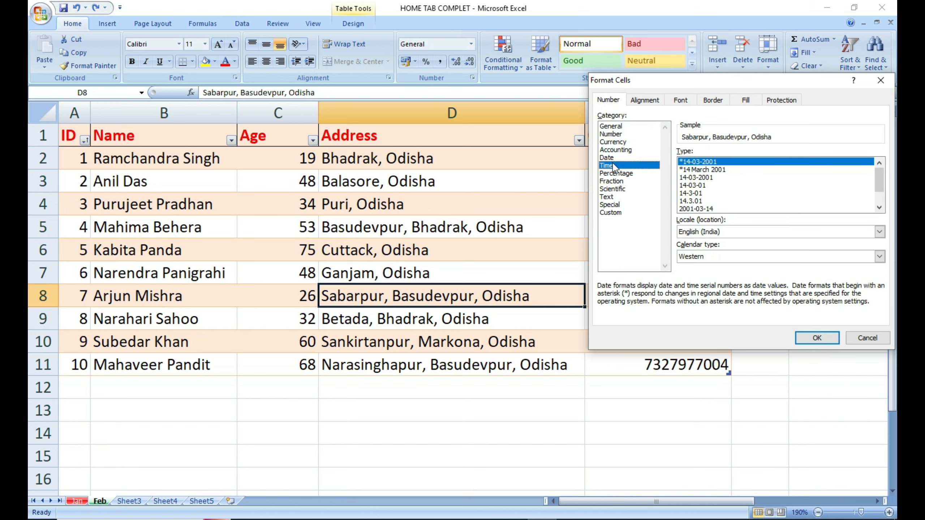
pyautogui.click(611, 181)
pyautogui.click(615, 173)
pyautogui.click(879, 87)
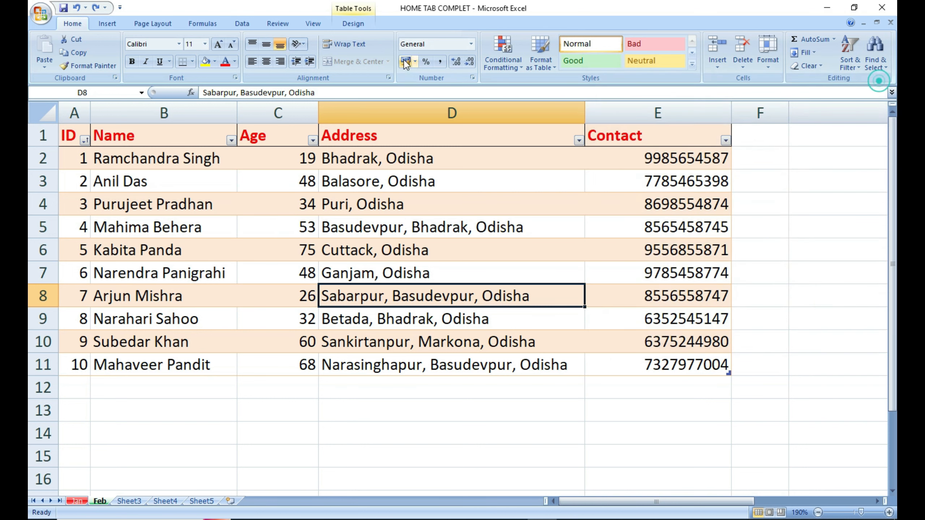
pyautogui.click(471, 44)
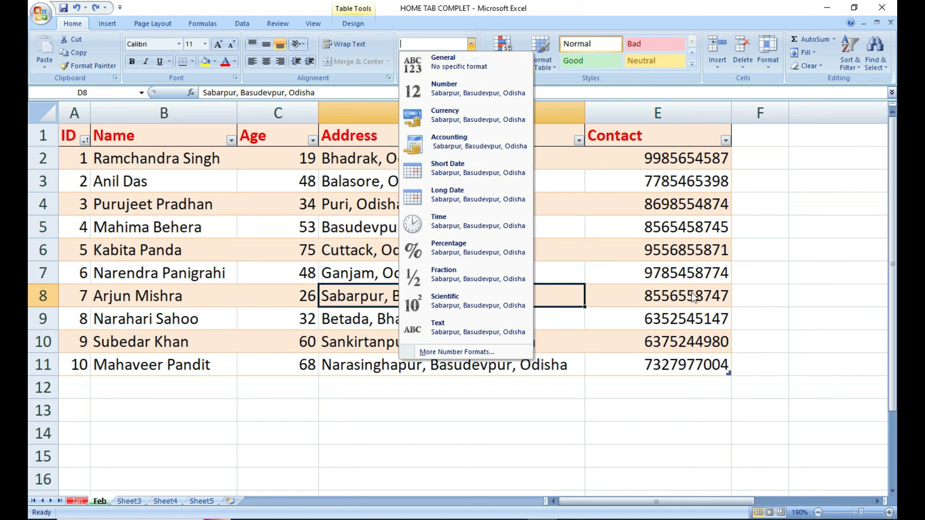
pyautogui.click(777, 178)
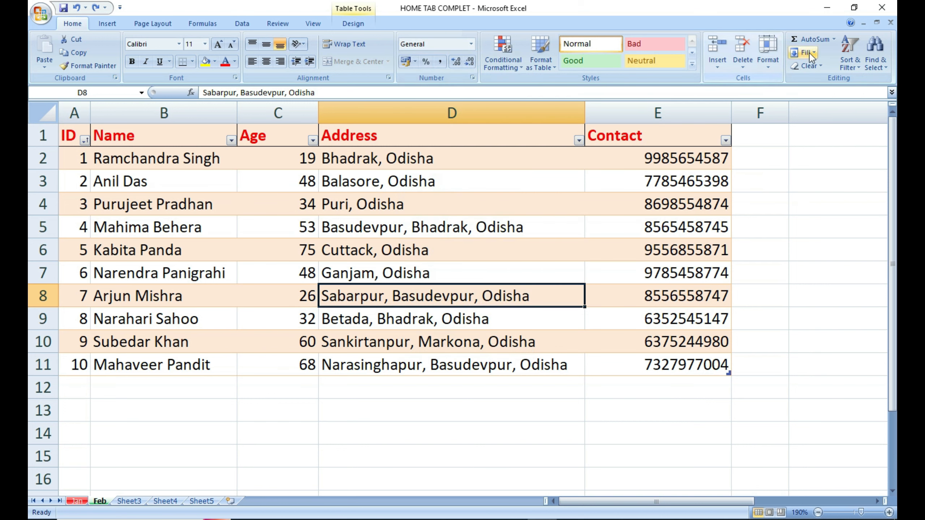
pyautogui.click(459, 433)
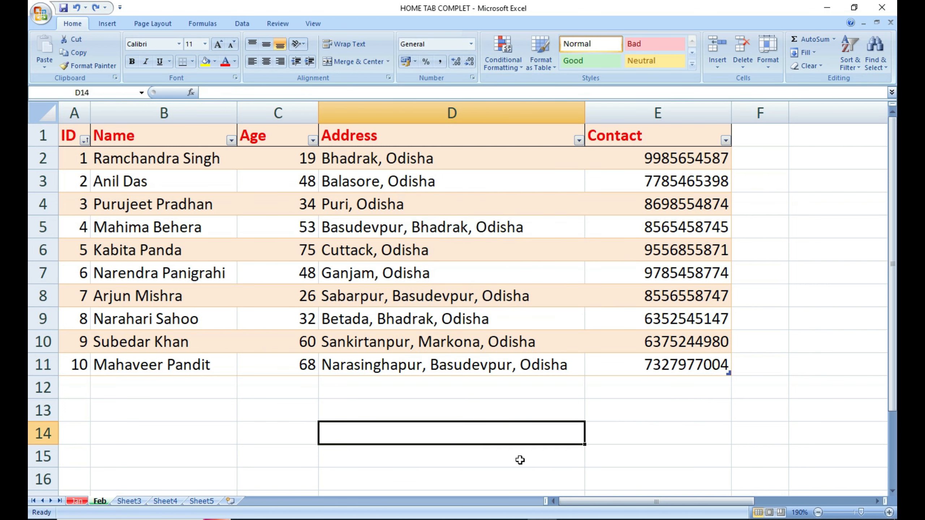
# On Sheet3, enter 4, 5, 6 and 23 in D3:D6.
pyautogui.click(125, 501)
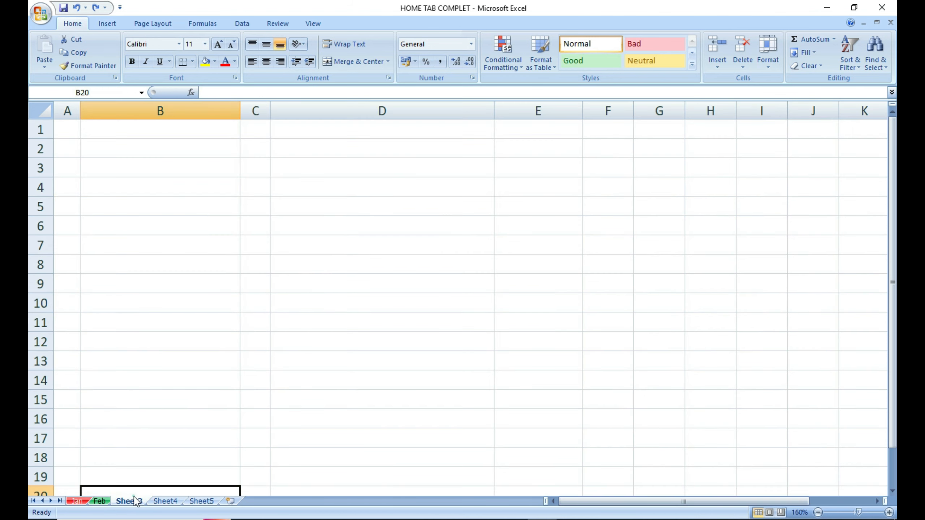
pyautogui.click(373, 166)
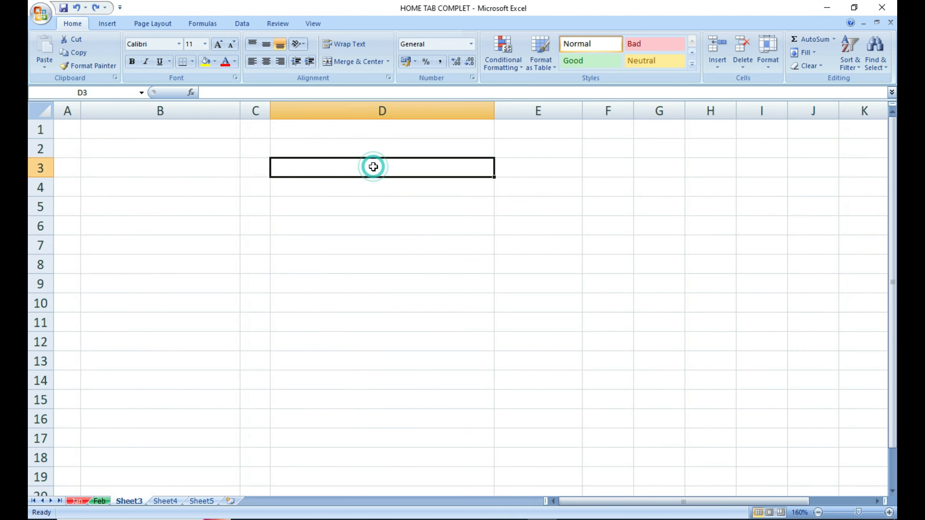
pyautogui.write('4')
pyautogui.press('Return')
pyautogui.write('5')
pyautogui.press('Return')
pyautogui.write('6')
pyautogui.press('Return')
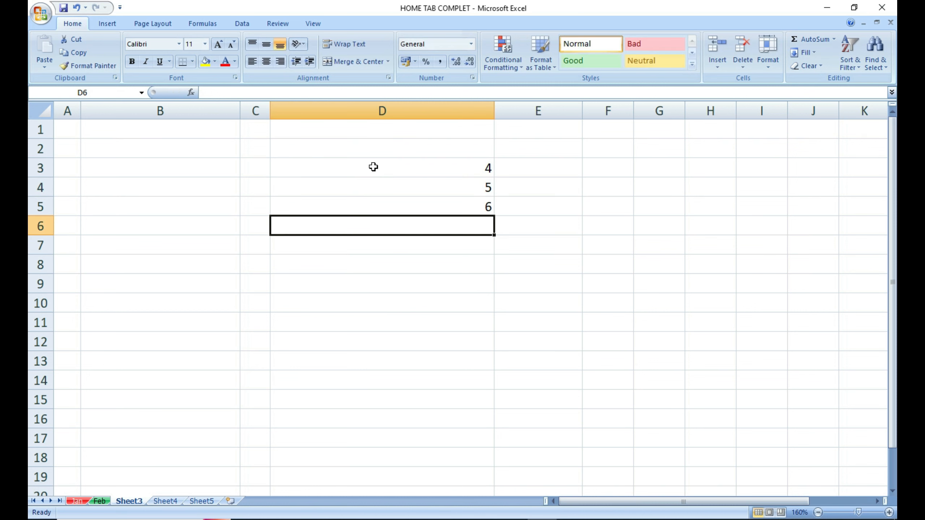
pyautogui.write('23')
pyautogui.press('Return')
pyautogui.click(468, 265)
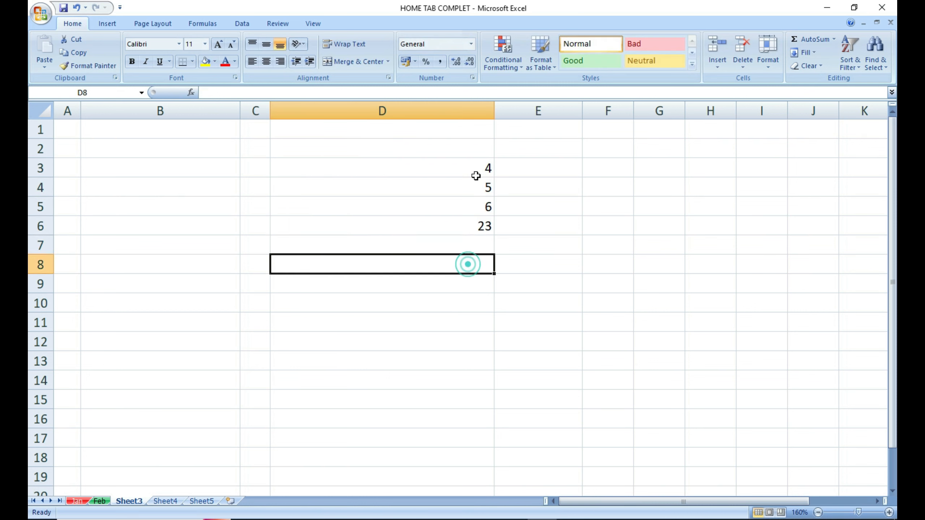
pyautogui.moveTo(472, 166); pyautogui.dragTo(477, 223)
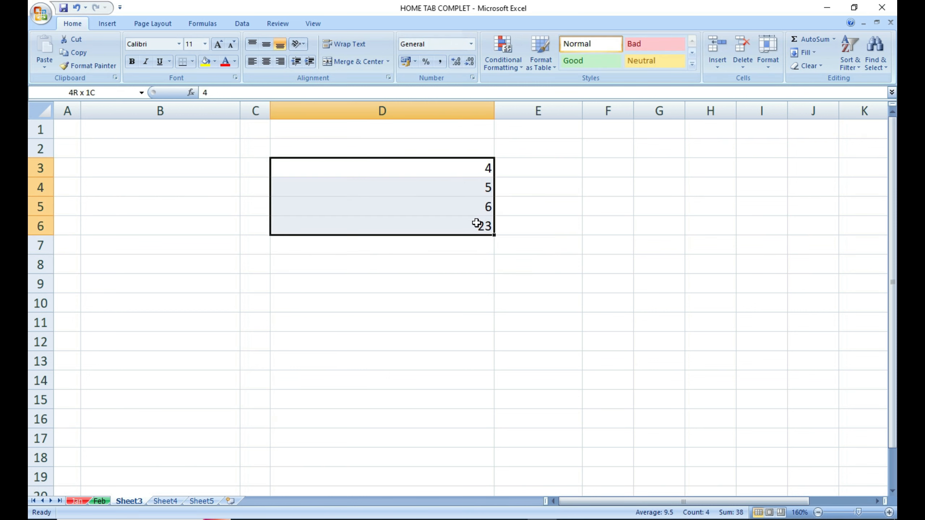
pyautogui.click(537, 216)
# Total D3:D6 in D7 with =D3+D4+D5+D6 to get 38, then clear it.
pyautogui.click(472, 241)
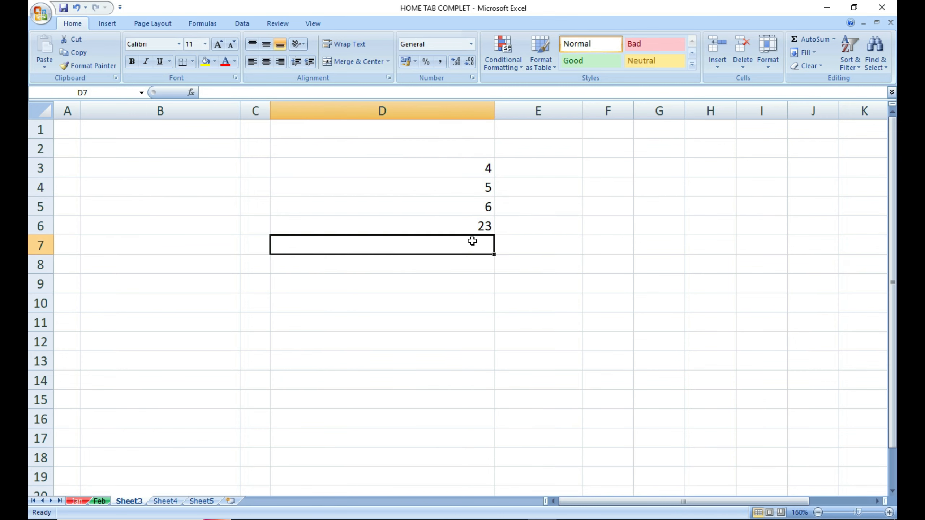
pyautogui.write('=')
pyautogui.click(474, 168)
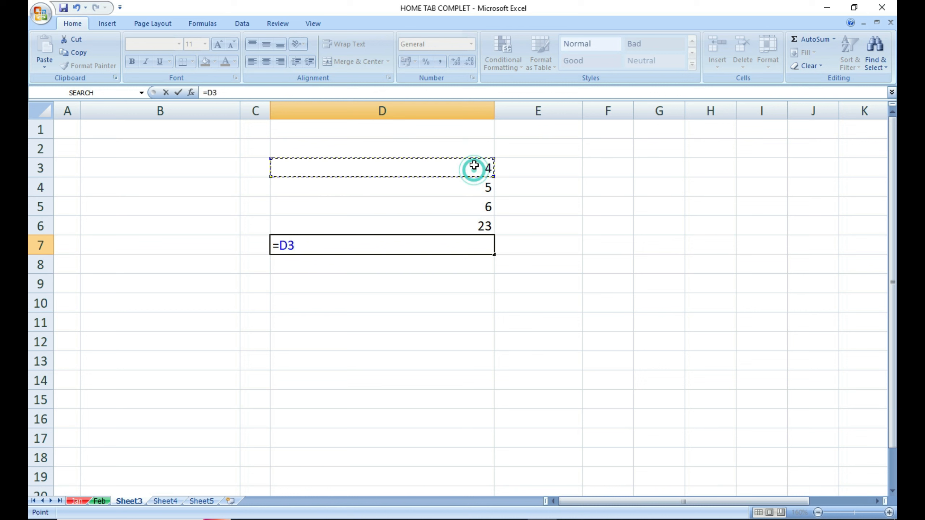
pyautogui.write('+')
pyautogui.click(469, 184)
pyautogui.write('+')
pyautogui.click(468, 206)
pyautogui.write('+')
pyautogui.click(468, 222)
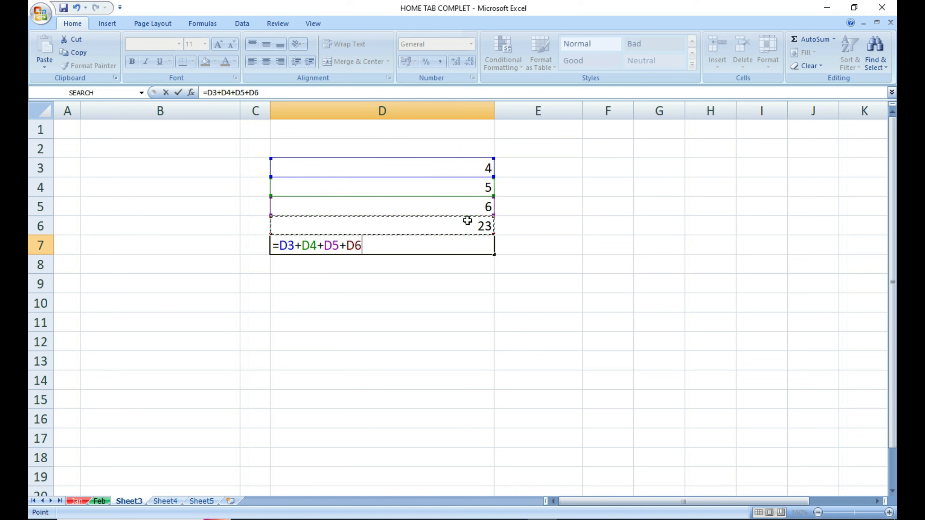
pyautogui.press('Return')
pyautogui.click(447, 245)
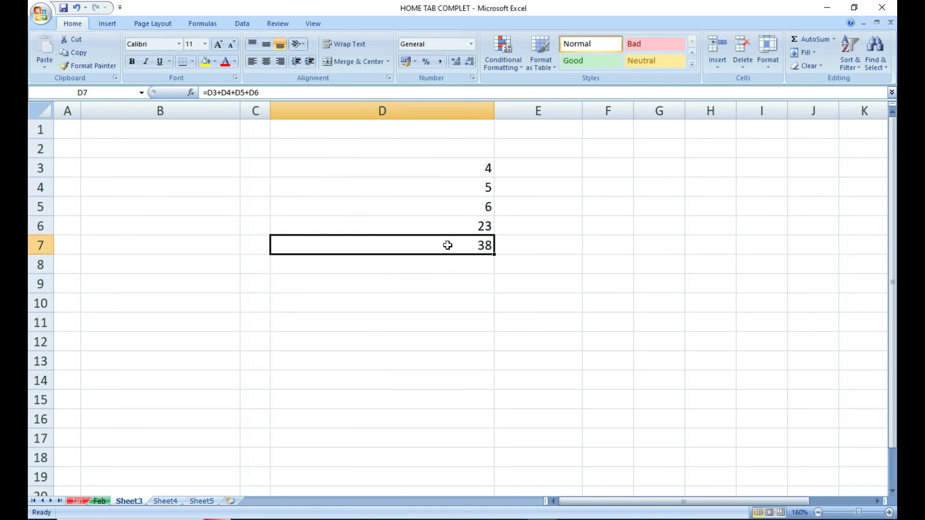
pyautogui.press('Delete')
# Insert the 38 total in D7 with Alt+=, then delete it.
pyautogui.moveTo(465, 254)
pyautogui.mouseDown()
pyautogui.moveTo(547, 283)
pyautogui.moveTo(478, 244)
pyautogui.mouseUp()
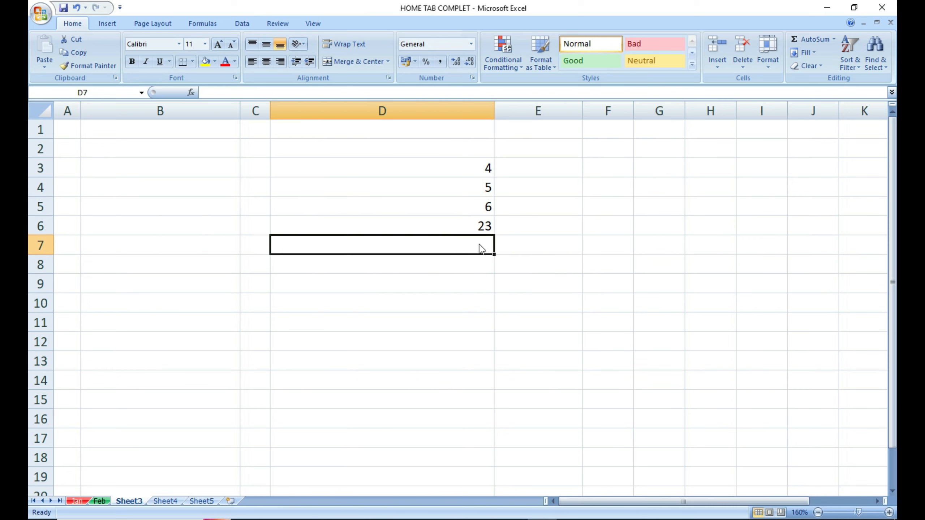
pyautogui.hotkey('alt', '=')
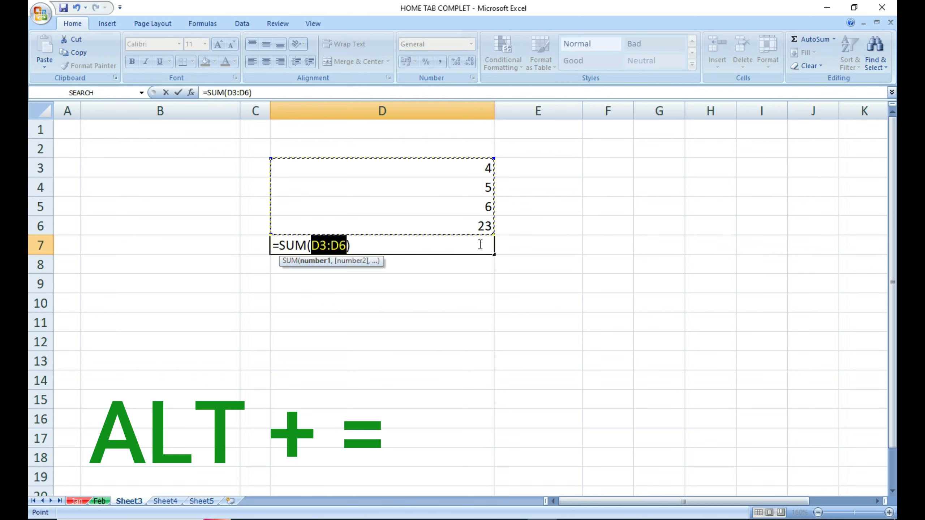
pyautogui.press('Return')
pyautogui.click(553, 276)
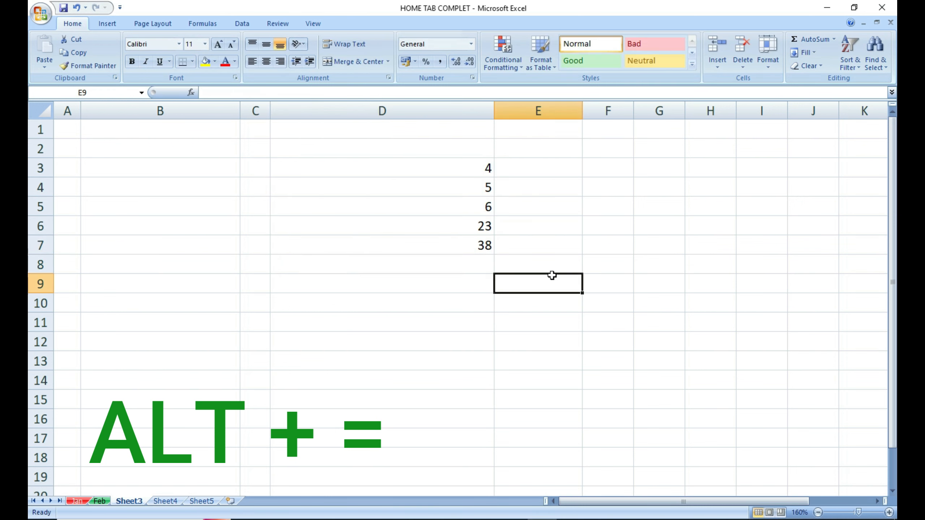
pyautogui.click(484, 244)
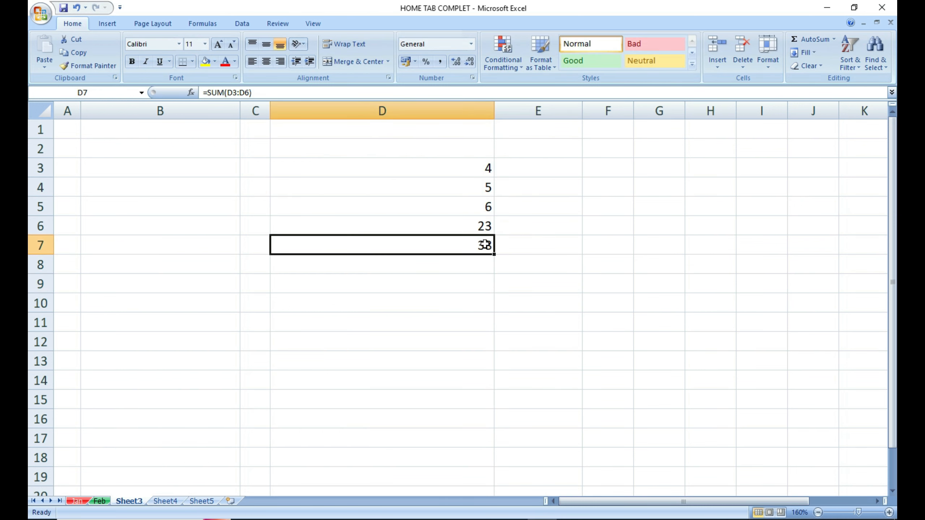
pyautogui.press('Delete')
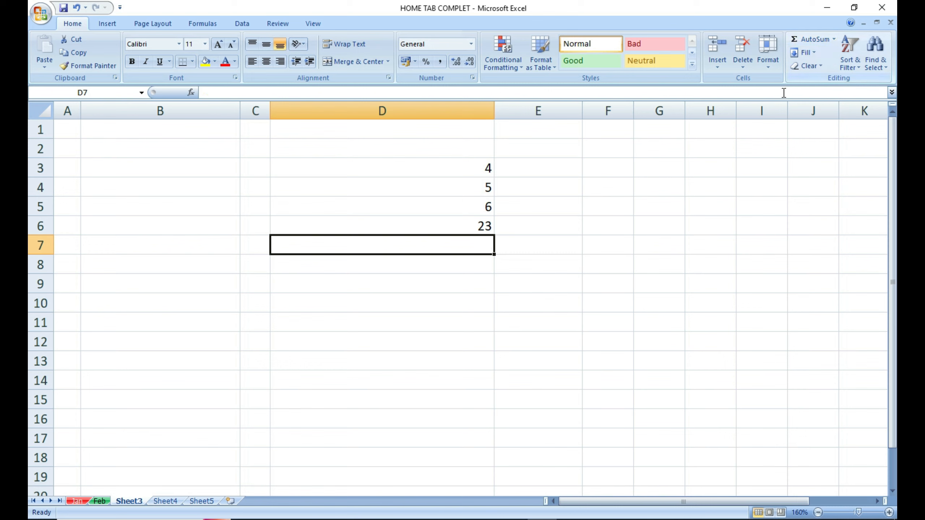
# Add the 38 total with the AutoSum button, then clear D7 again.
pyautogui.click(513, 283)
pyautogui.click(473, 243)
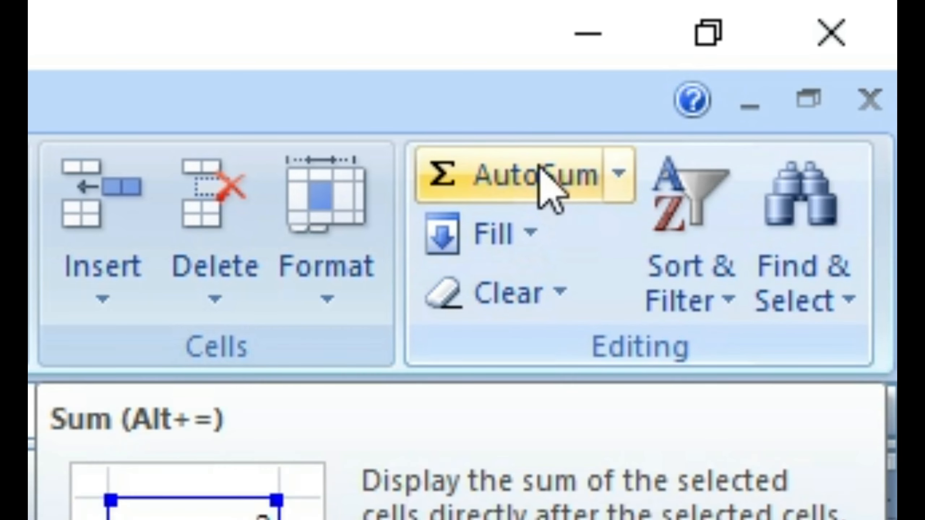
pyautogui.click(816, 38)
pyautogui.click(541, 172)
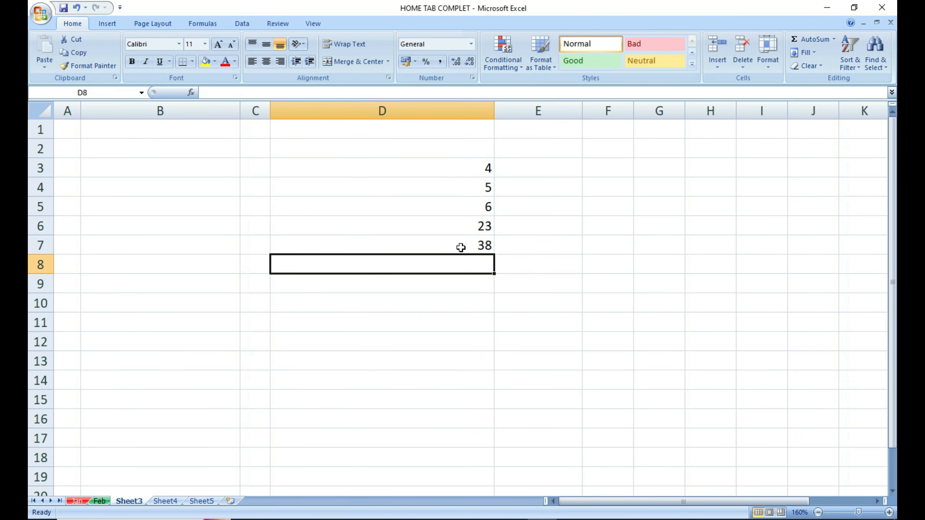
pyautogui.click(461, 247)
pyautogui.press('Delete')
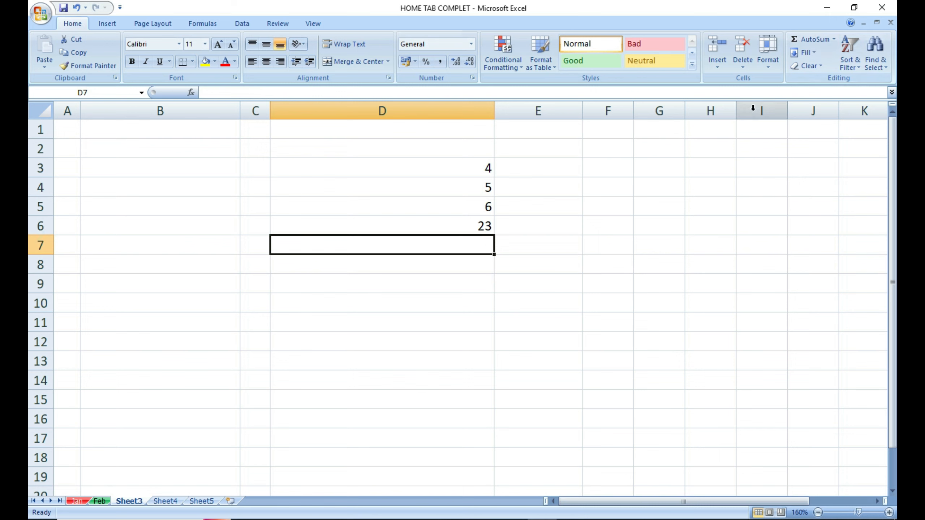
# Clear the values from D3:D6 and enter 1 in D1.
pyautogui.click(627, 224)
pyautogui.moveTo(443, 167); pyautogui.dragTo(449, 225)
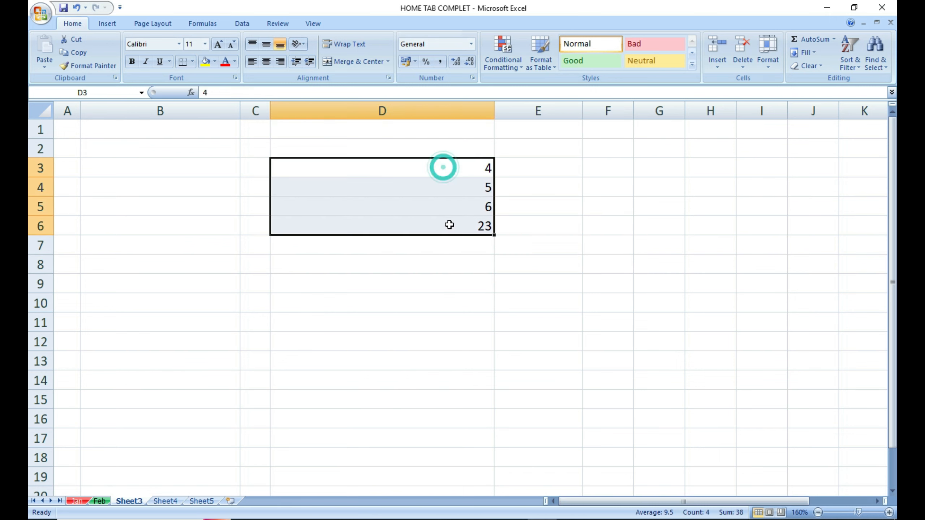
pyautogui.press('Delete')
pyautogui.click(427, 133)
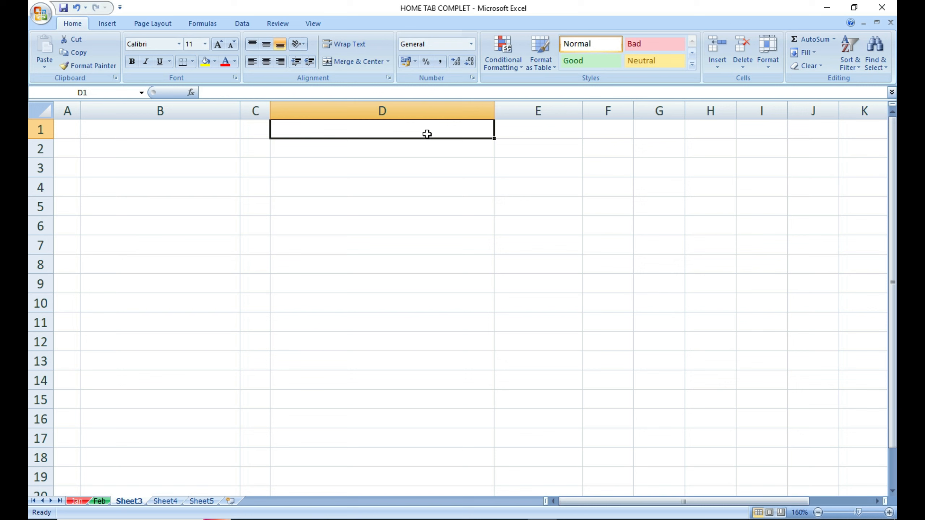
pyautogui.write('1')
pyautogui.click(390, 166)
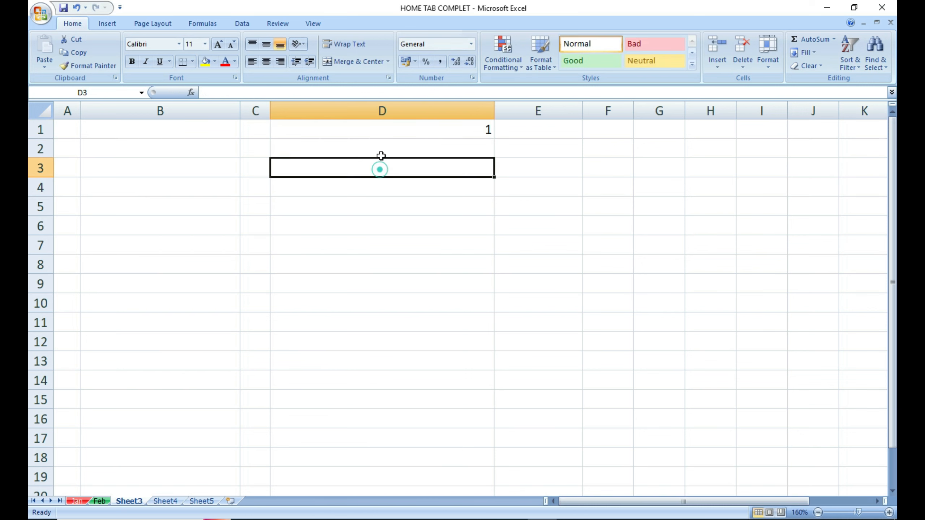
pyautogui.click(381, 129)
pyautogui.click(401, 303)
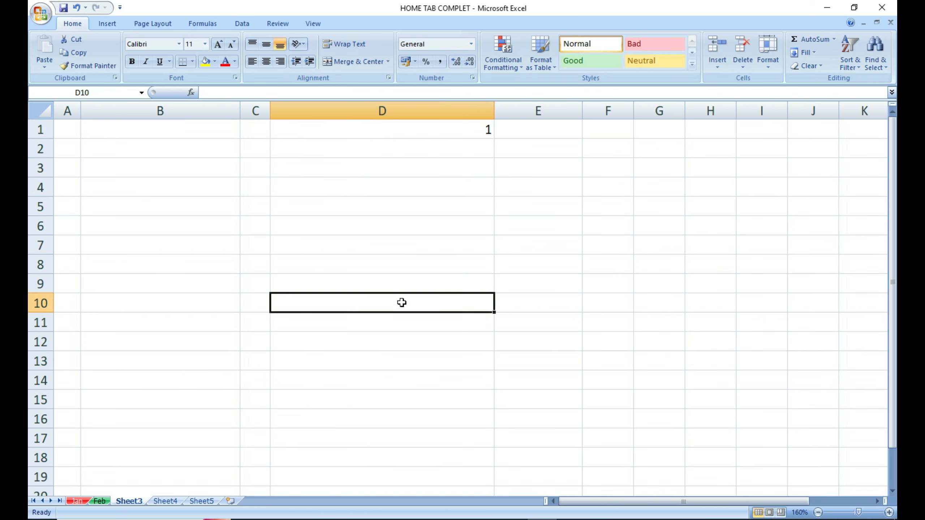
# Fill a series from 1 to 10 down column D using Fill > Series.
pyautogui.click(459, 130)
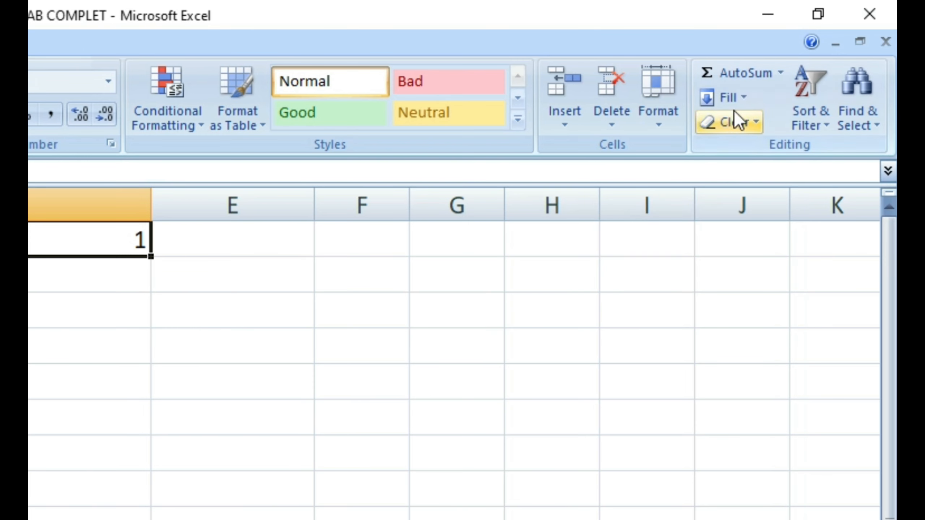
pyautogui.click(807, 52)
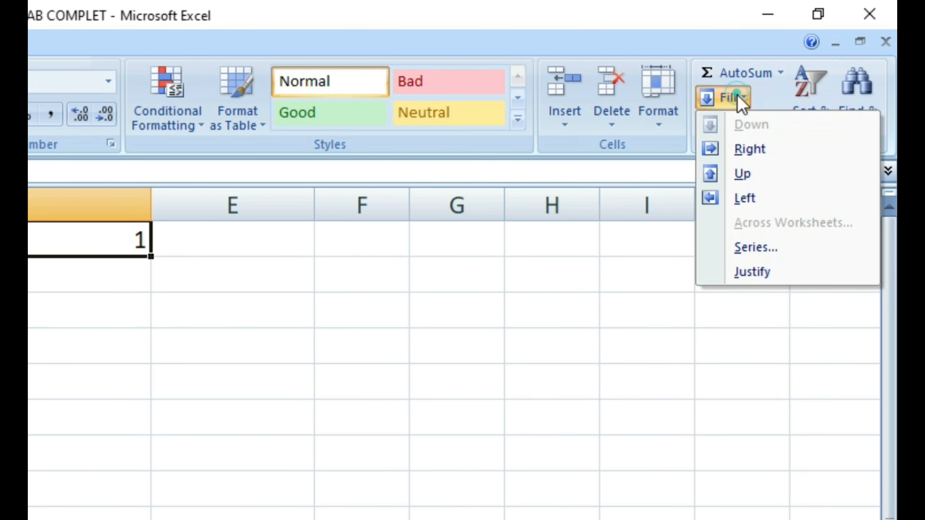
pyautogui.click(753, 255)
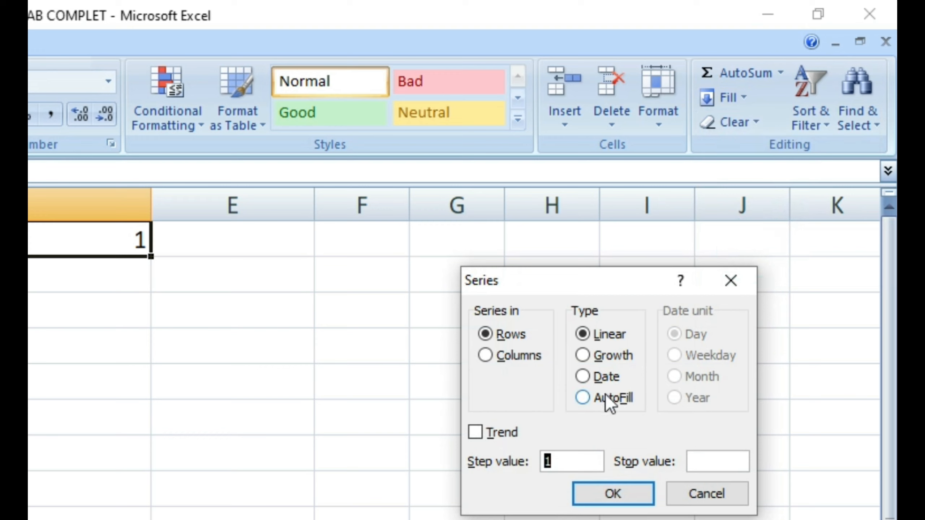
pyautogui.click(486, 355)
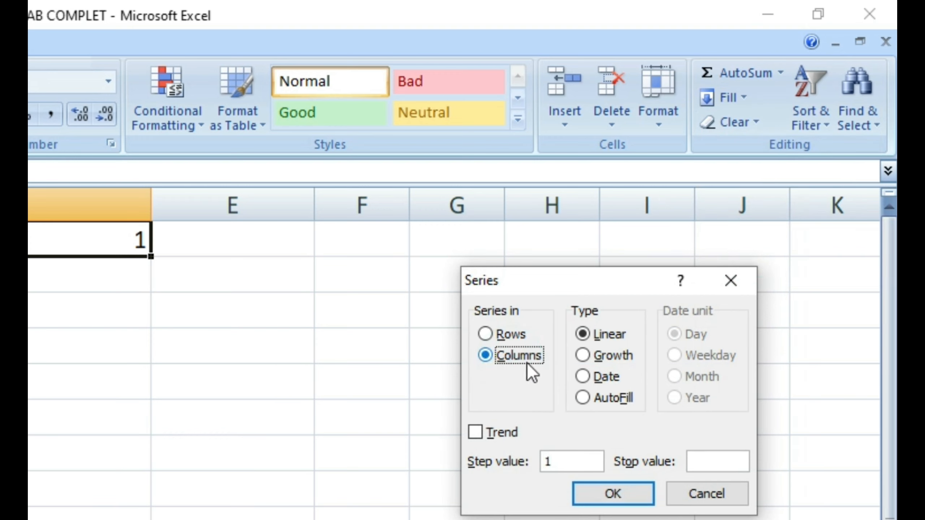
pyautogui.click(714, 465)
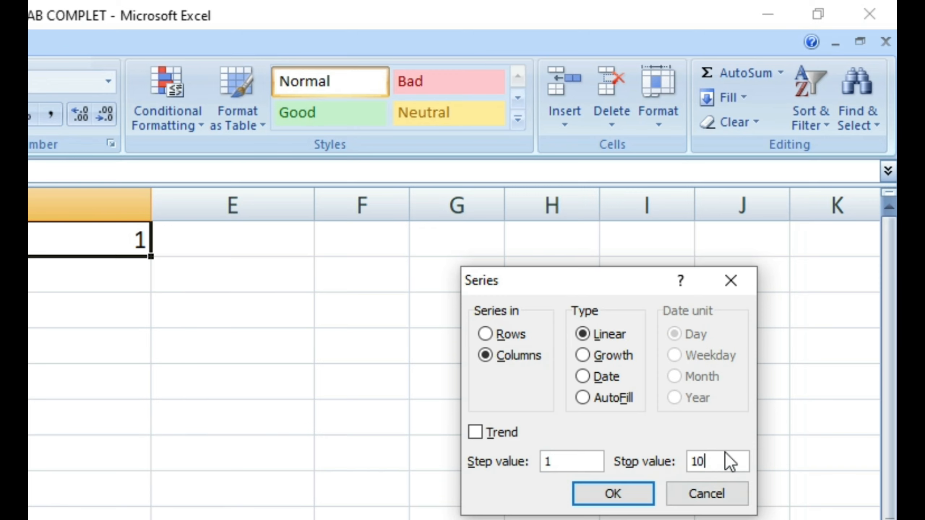
pyautogui.click(639, 495)
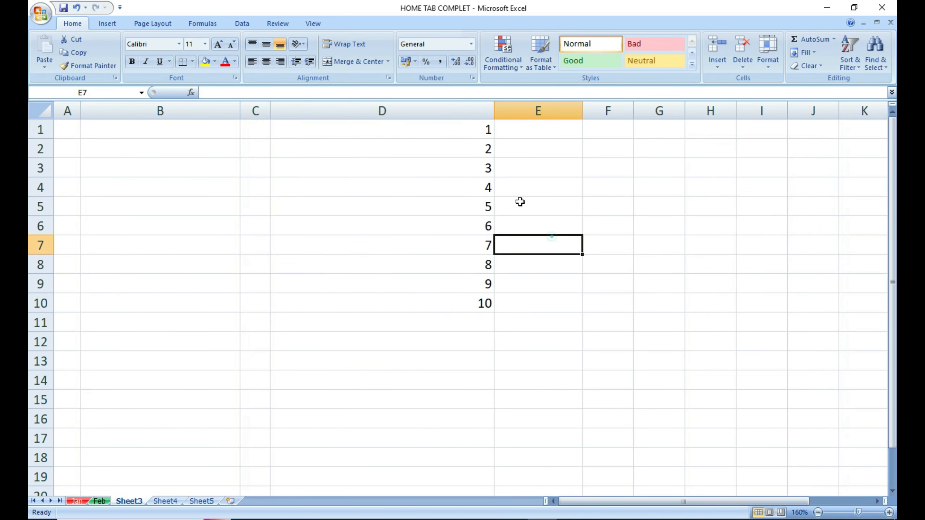
# Delete the numbers 1 to 9 from D1:D9 and select D10.
pyautogui.click(459, 123)
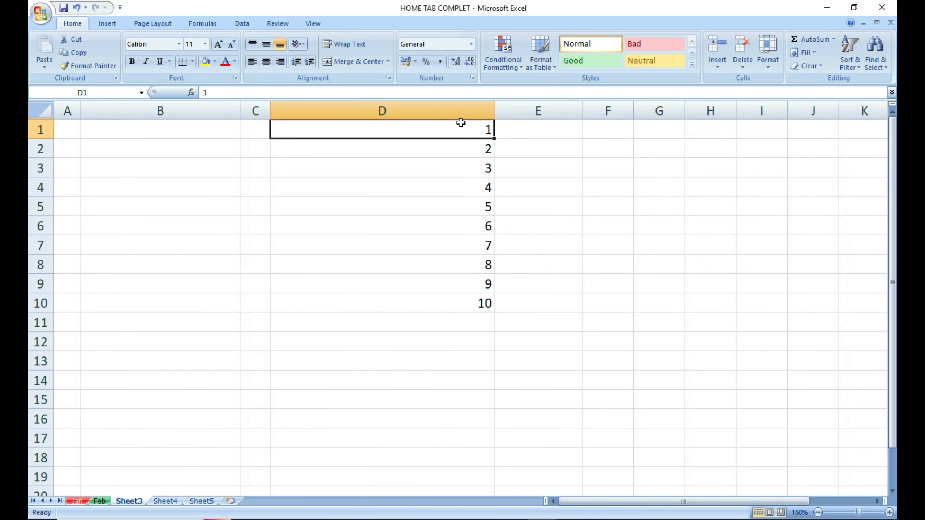
pyautogui.click(454, 302)
pyautogui.moveTo(465, 130); pyautogui.dragTo(465, 284)
pyautogui.press('Delete')
pyautogui.click(549, 262)
pyautogui.click(467, 302)
# Clear the 10 from D10 and enter 100 in D1.
pyautogui.press('Delete')
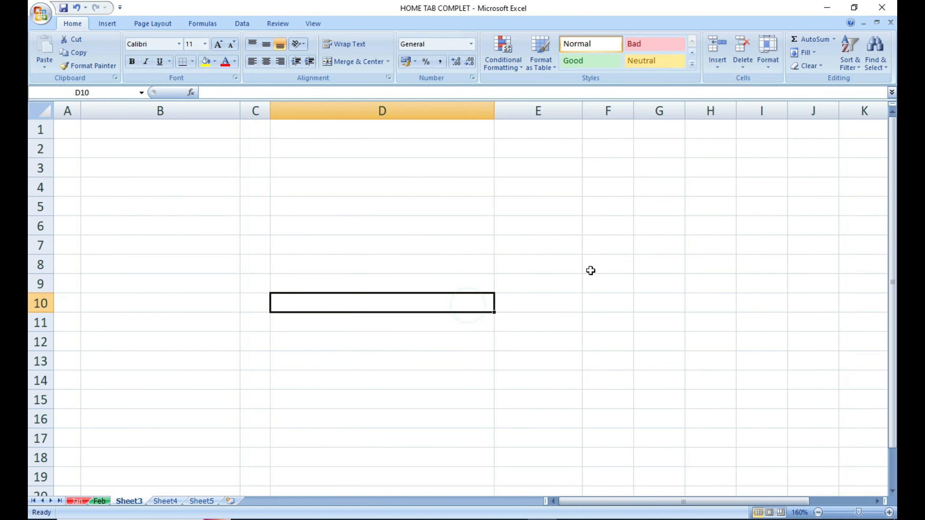
pyautogui.click(397, 131)
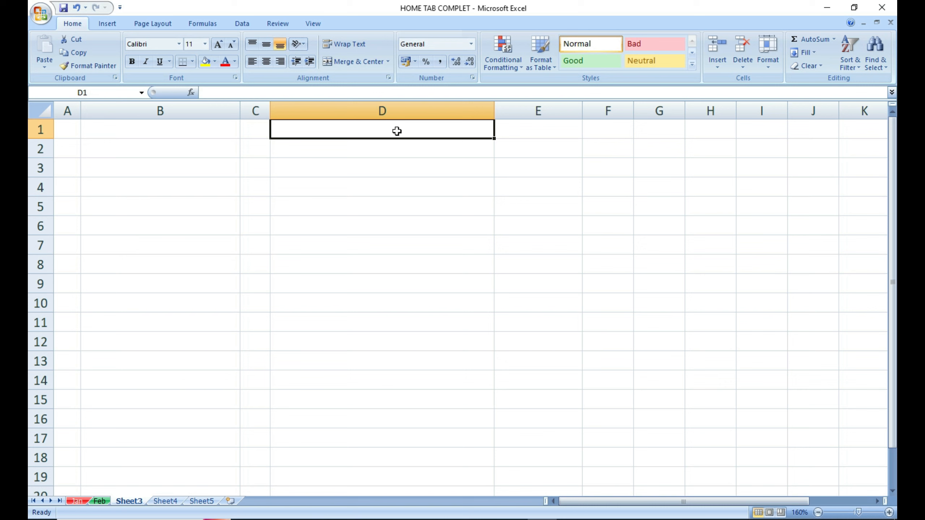
pyautogui.write('100')
pyautogui.click(405, 171)
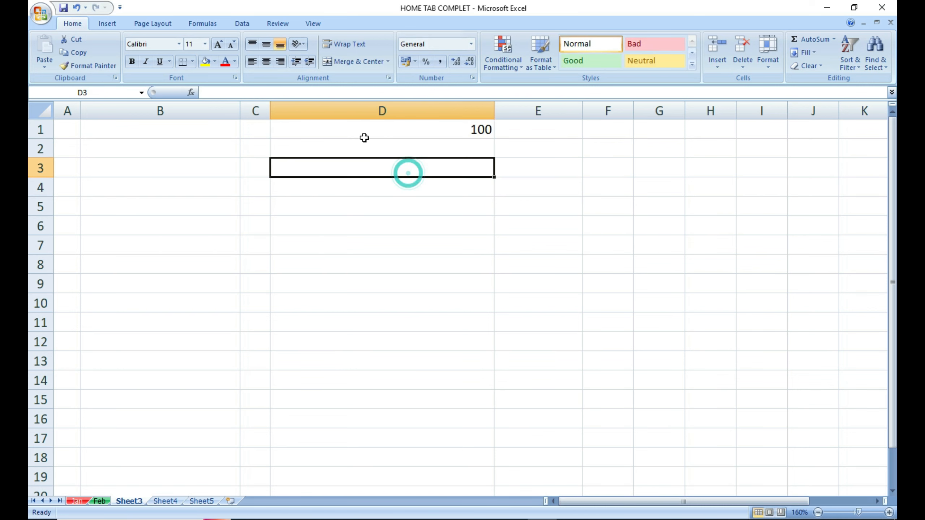
# Fill the 100 down from D1 through D9 with Fill > Down.
pyautogui.moveTo(363, 136); pyautogui.dragTo(365, 285)
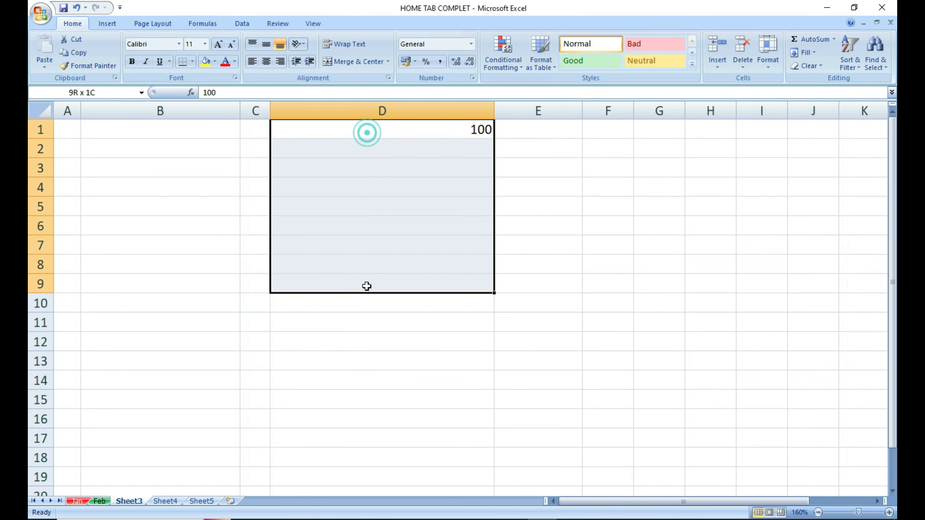
pyautogui.click(805, 53)
pyautogui.click(818, 67)
pyautogui.click(572, 224)
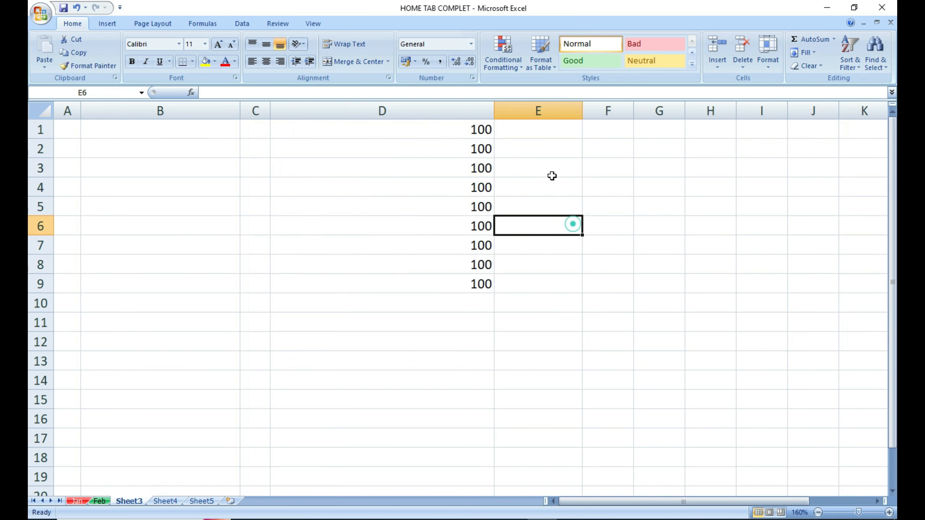
pyautogui.click(486, 129)
pyautogui.click(477, 181)
pyautogui.click(466, 219)
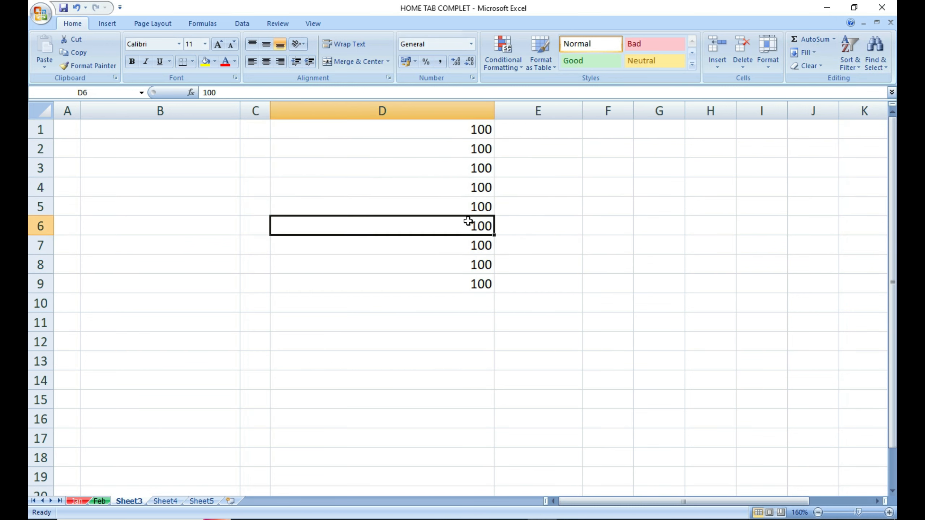
pyautogui.click(467, 250)
pyautogui.click(459, 266)
pyautogui.click(458, 283)
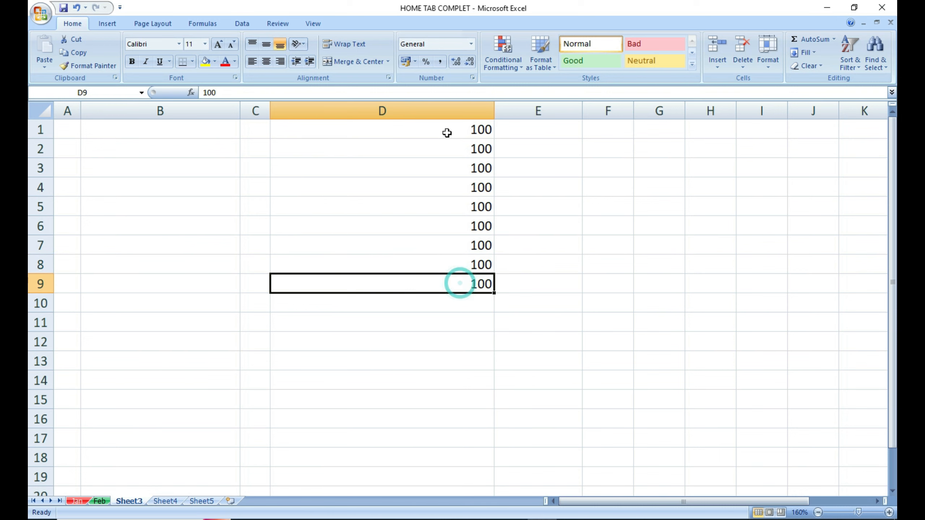
pyautogui.moveTo(447, 132); pyautogui.dragTo(461, 304)
pyautogui.click(809, 129)
pyautogui.click(808, 66)
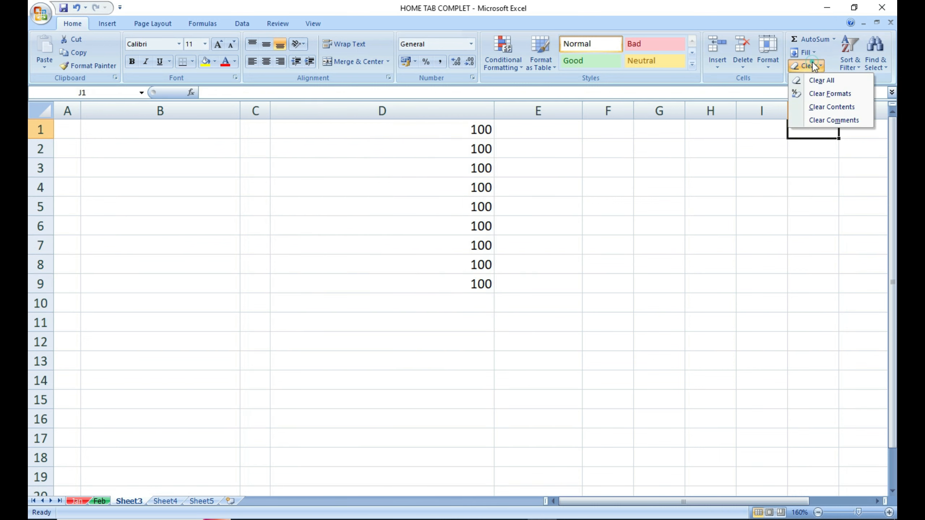
pyautogui.click(495, 146)
pyautogui.moveTo(484, 130); pyautogui.dragTo(477, 302)
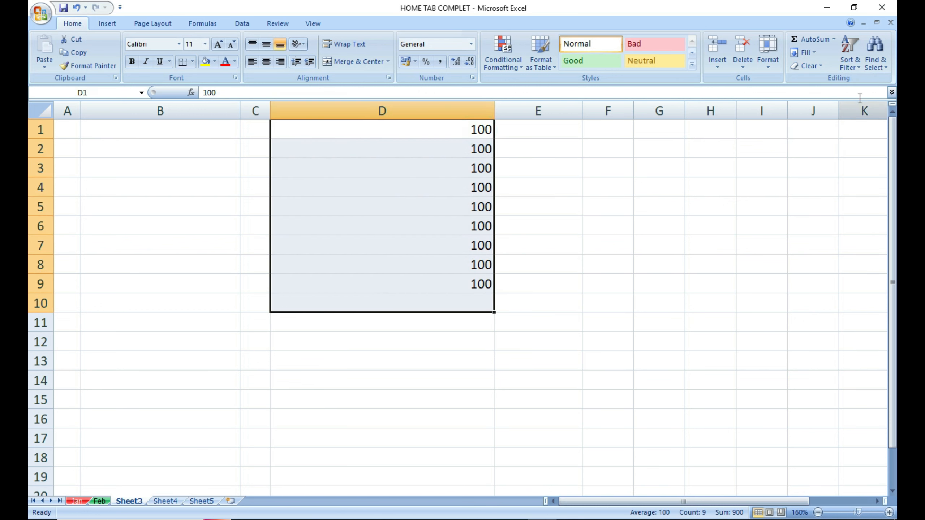
pyautogui.click(808, 66)
pyautogui.click(809, 79)
pyautogui.click(597, 220)
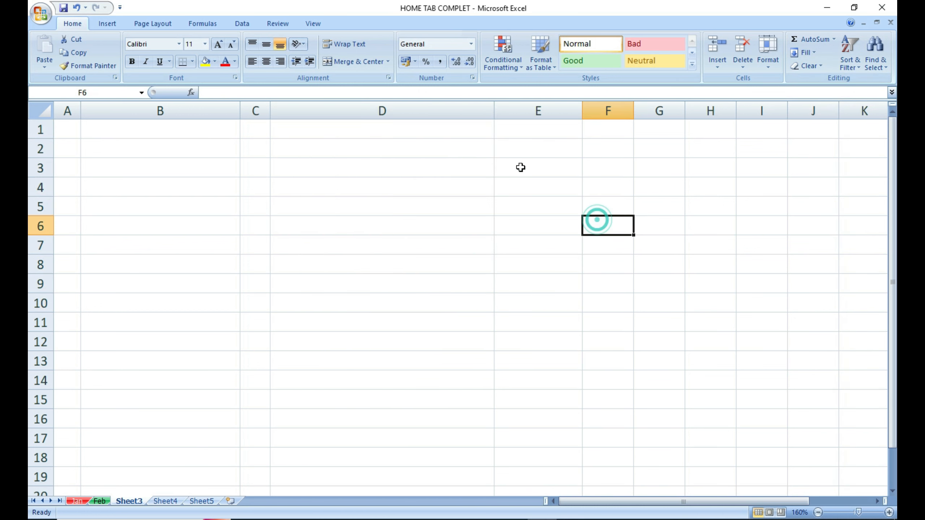
pyautogui.hotkey('ctrl', 'z')
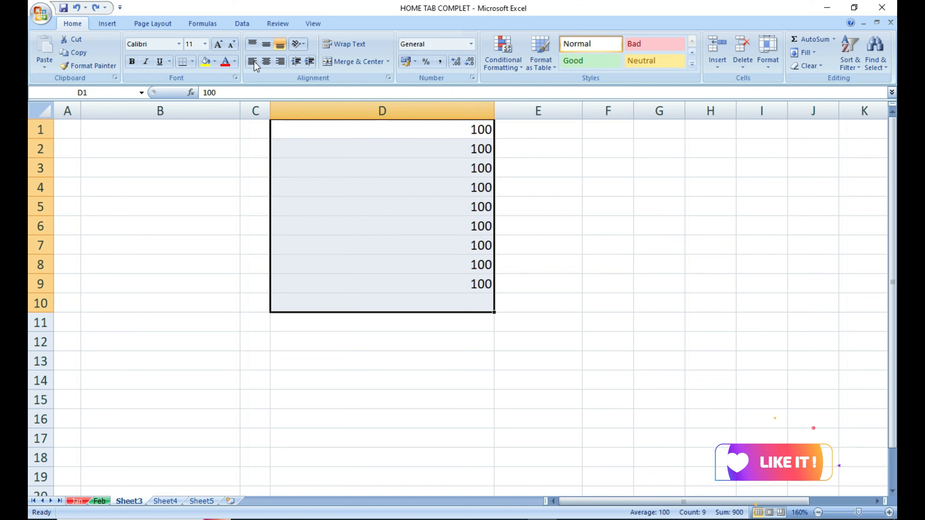
pyautogui.click(132, 61)
pyautogui.click(226, 61)
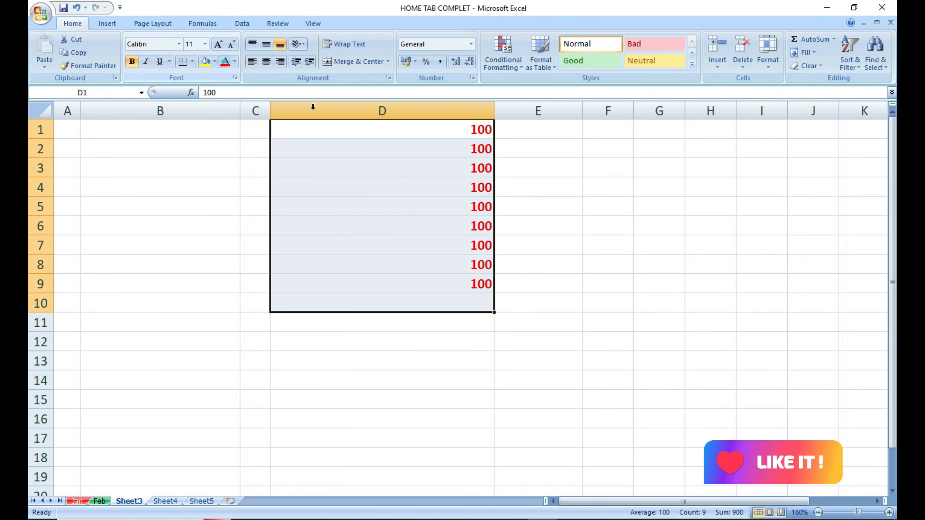
pyautogui.click(661, 200)
pyautogui.moveTo(431, 130); pyautogui.dragTo(419, 288)
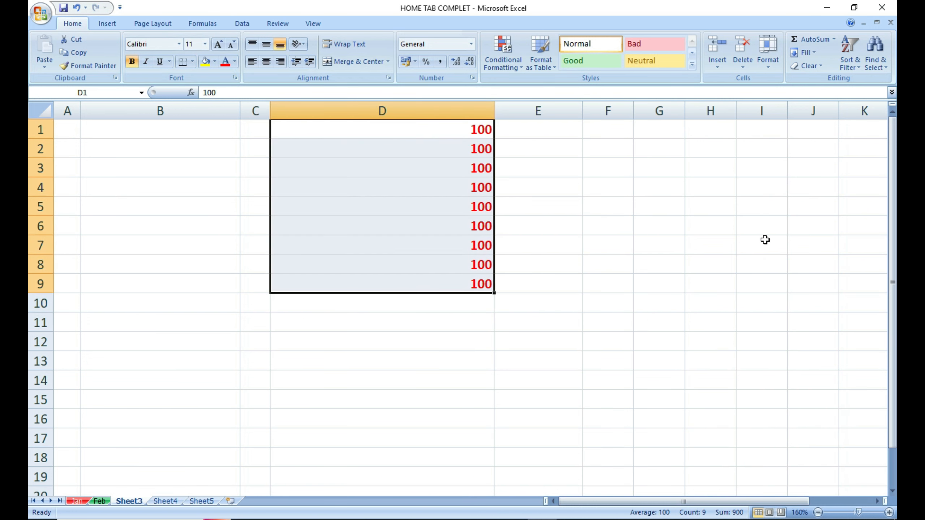
pyautogui.click(811, 68)
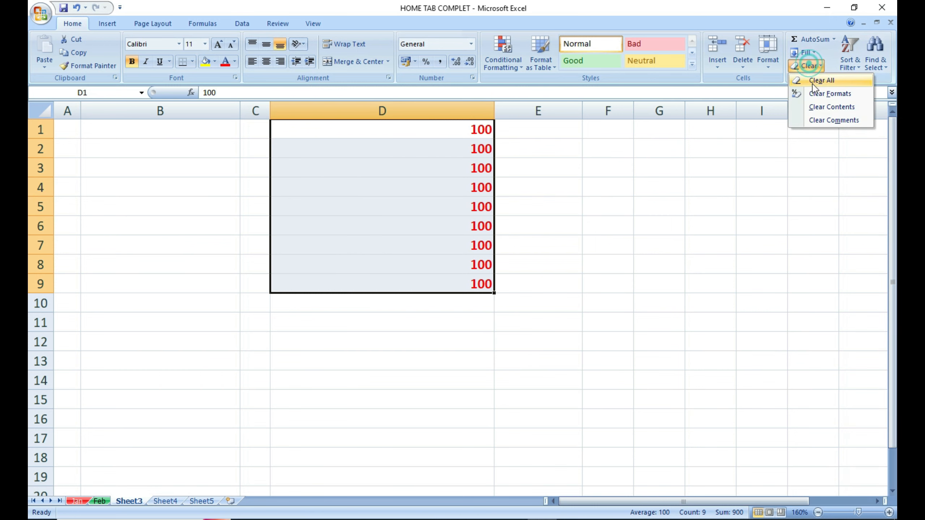
pyautogui.click(812, 90)
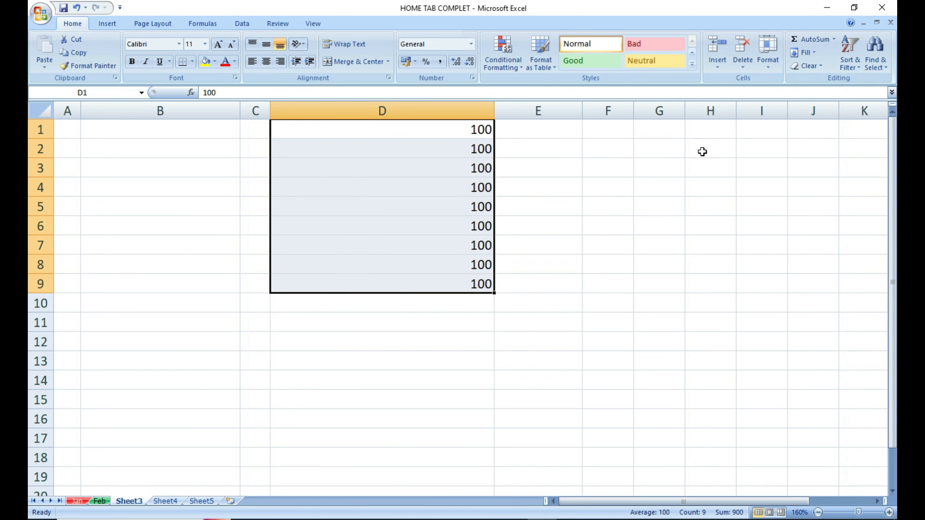
pyautogui.click(557, 209)
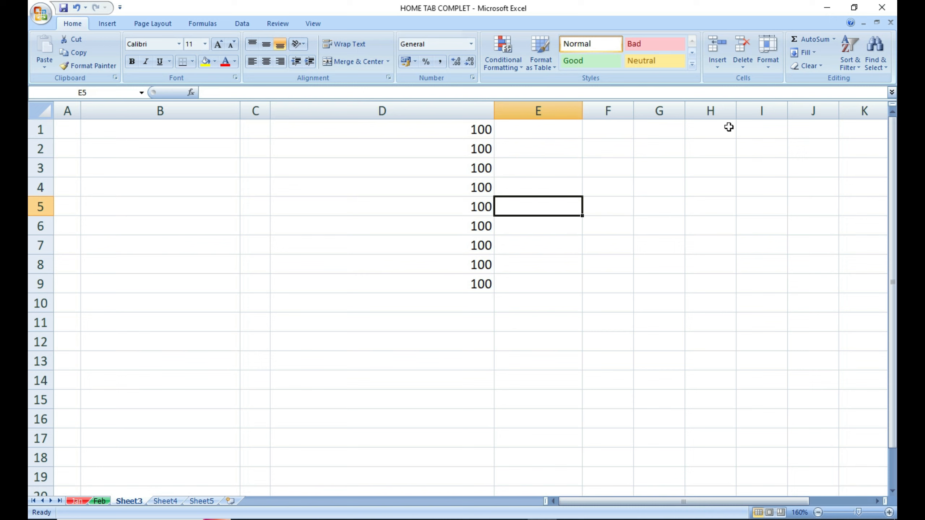
pyautogui.moveTo(473, 130); pyautogui.dragTo(479, 284)
pyautogui.click(810, 66)
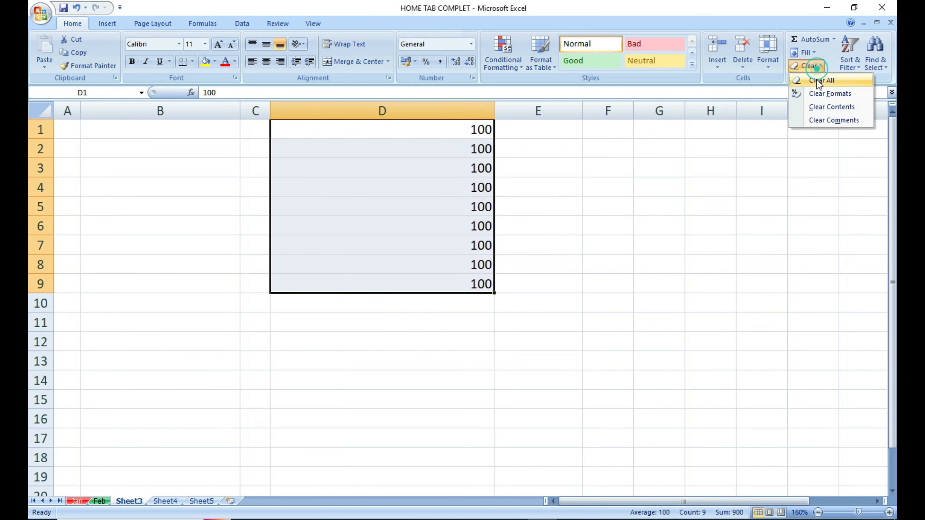
pyautogui.click(820, 110)
pyautogui.hotkey('ctrl', 'z')
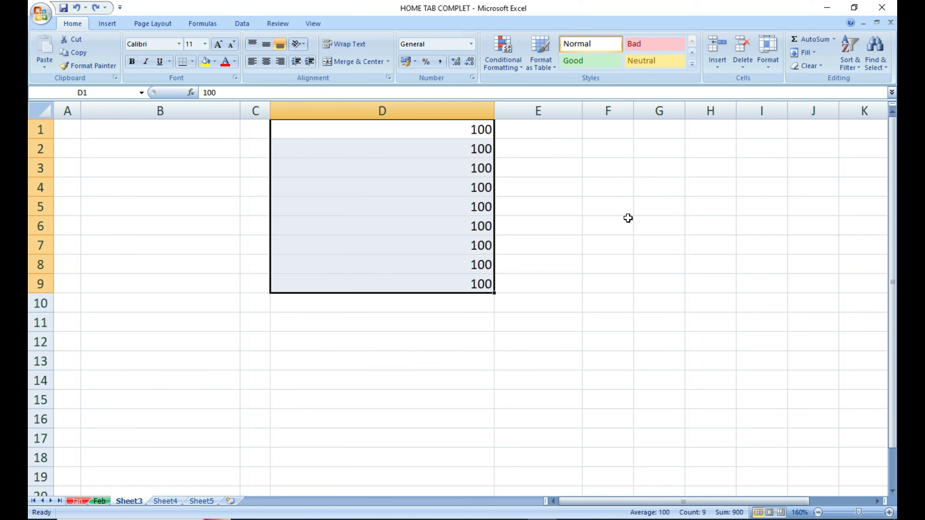
pyautogui.click(77, 503)
# Remove the comment from cell C1 with Clear > Clear Comments.
pyautogui.click(503, 361)
pyautogui.click(260, 139)
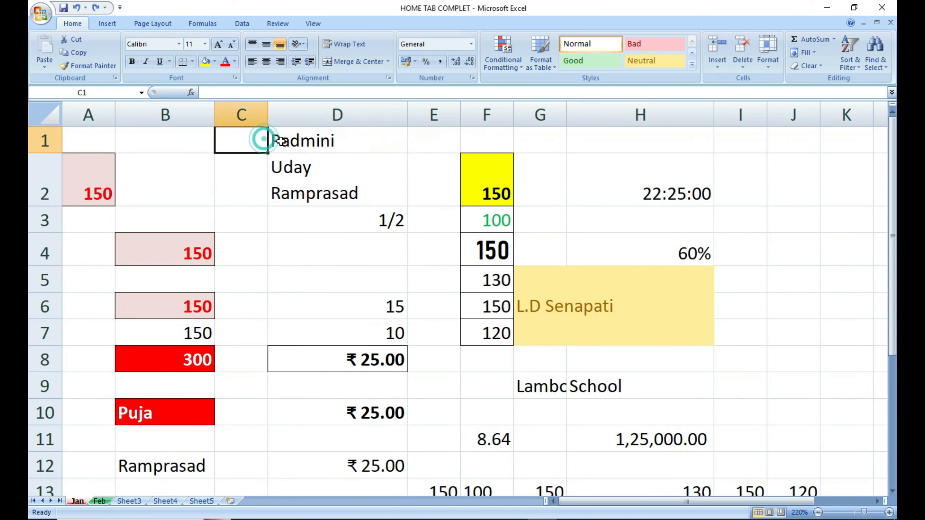
pyautogui.moveTo(248, 142)
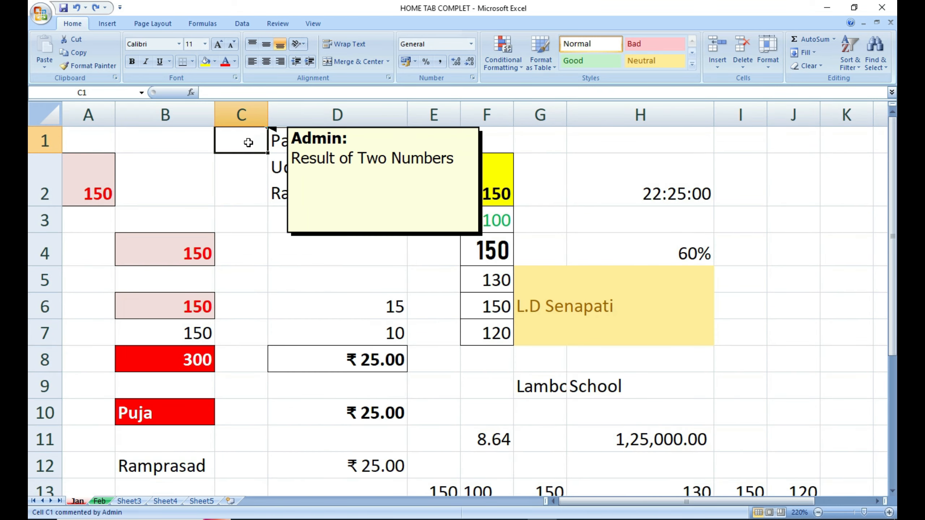
pyautogui.click(806, 66)
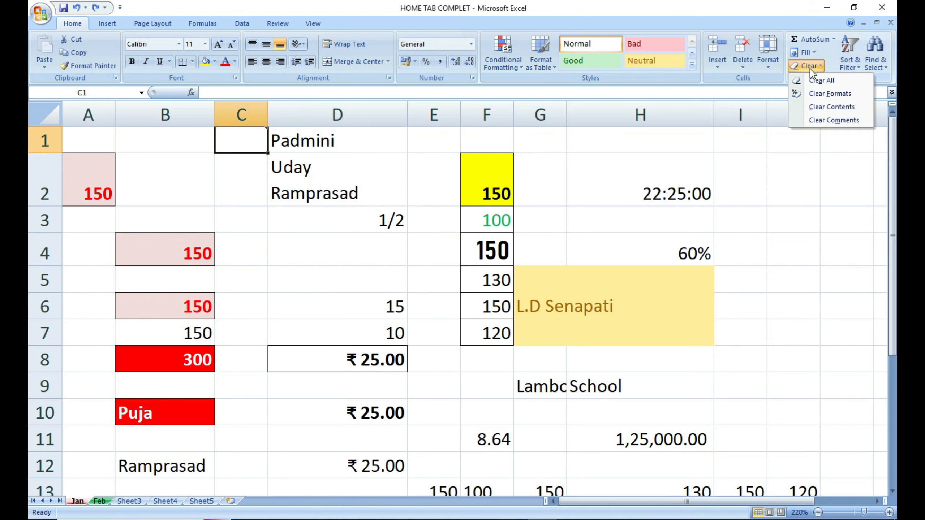
pyautogui.click(828, 120)
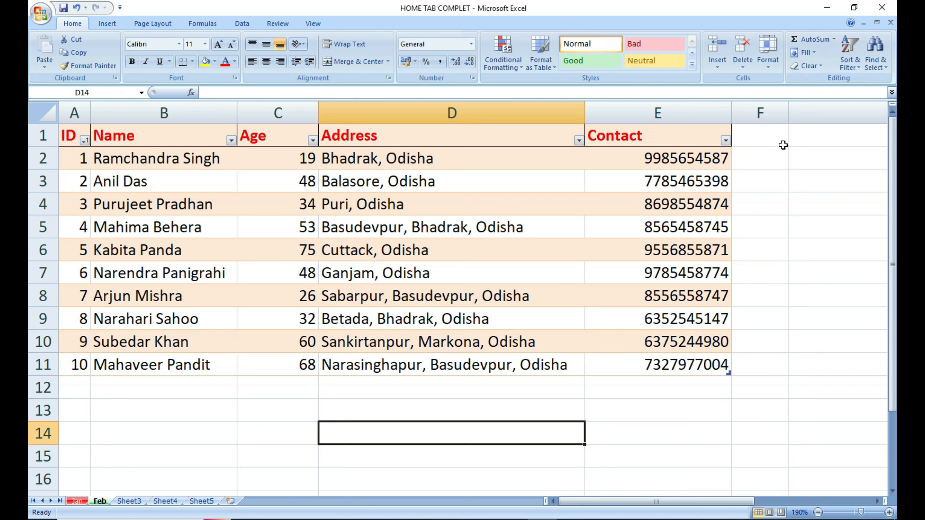
# Sort the table by ID largest to smallest, then by Name Z to A.
pyautogui.click(85, 140)
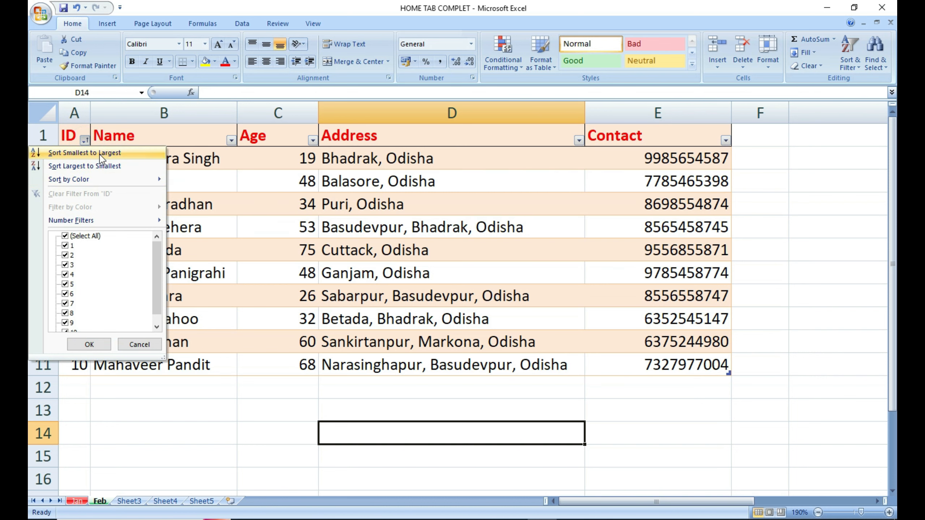
pyautogui.click(95, 167)
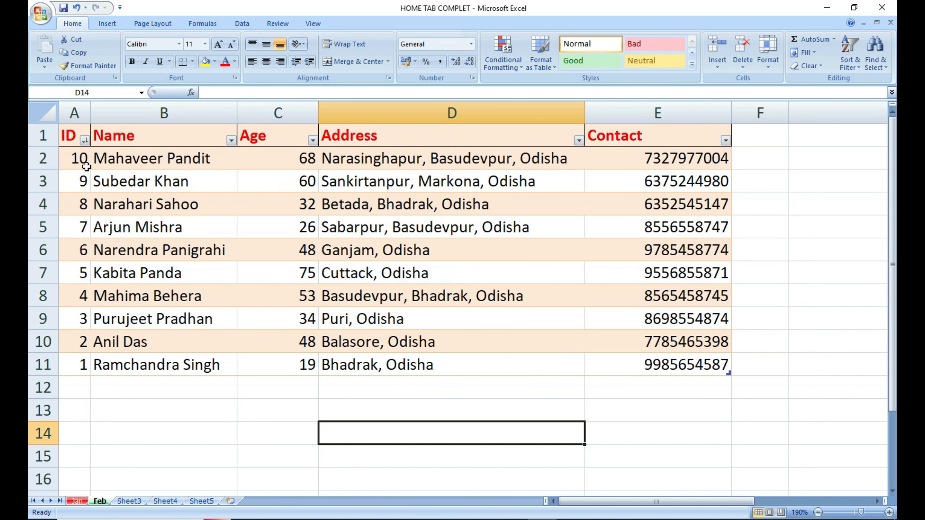
pyautogui.click(231, 141)
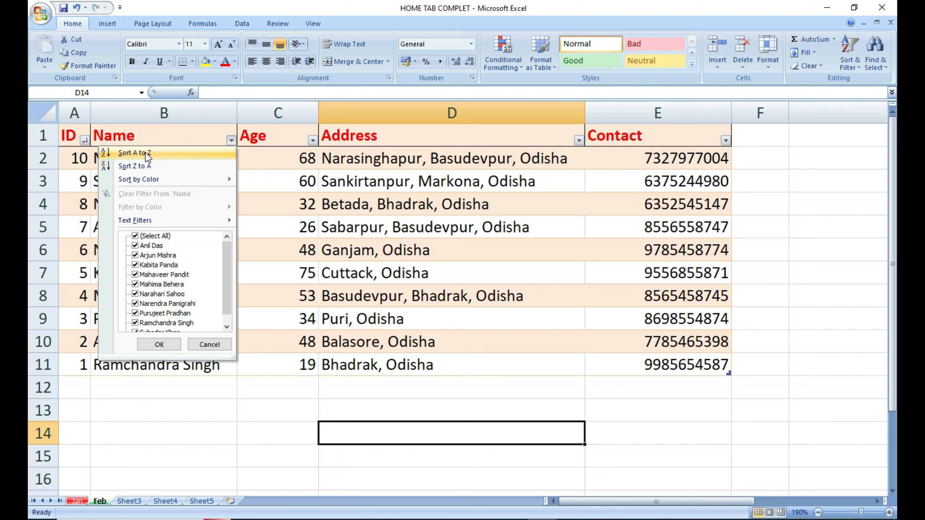
pyautogui.click(146, 163)
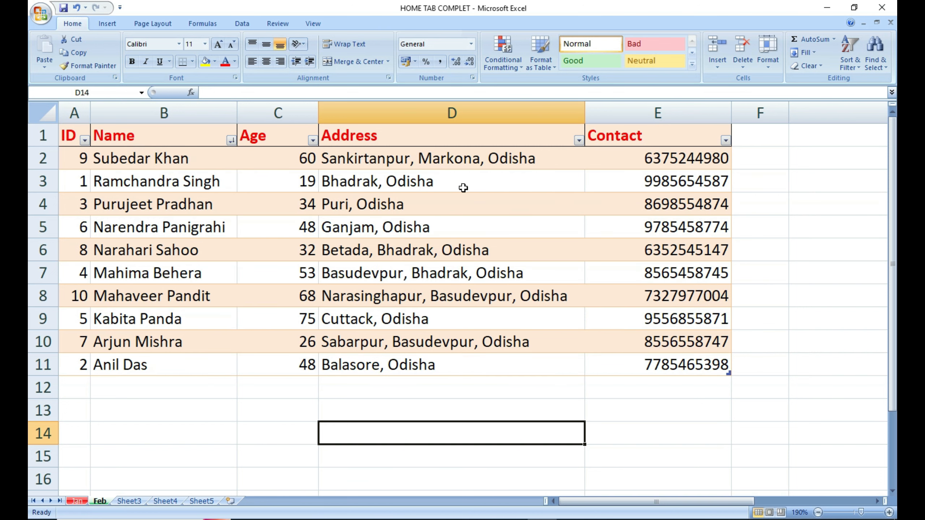
# Browse the Sort & Filter menu without choosing, then select the data rows A2:E11.
pyautogui.click(857, 59)
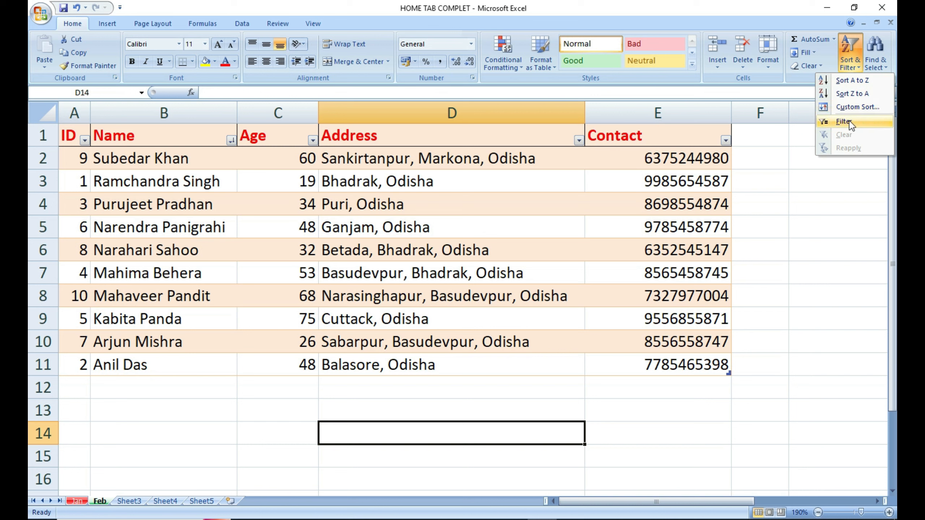
pyautogui.click(789, 249)
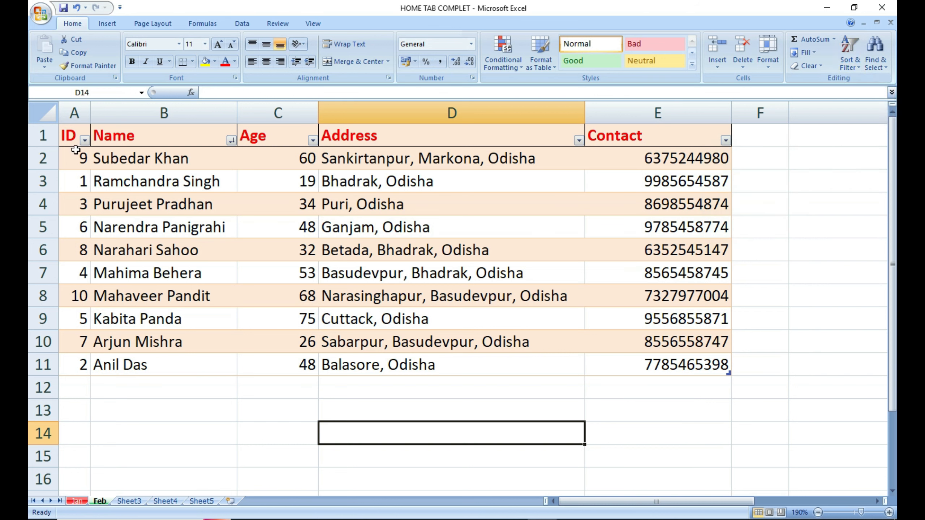
pyautogui.moveTo(76, 149); pyautogui.dragTo(626, 355)
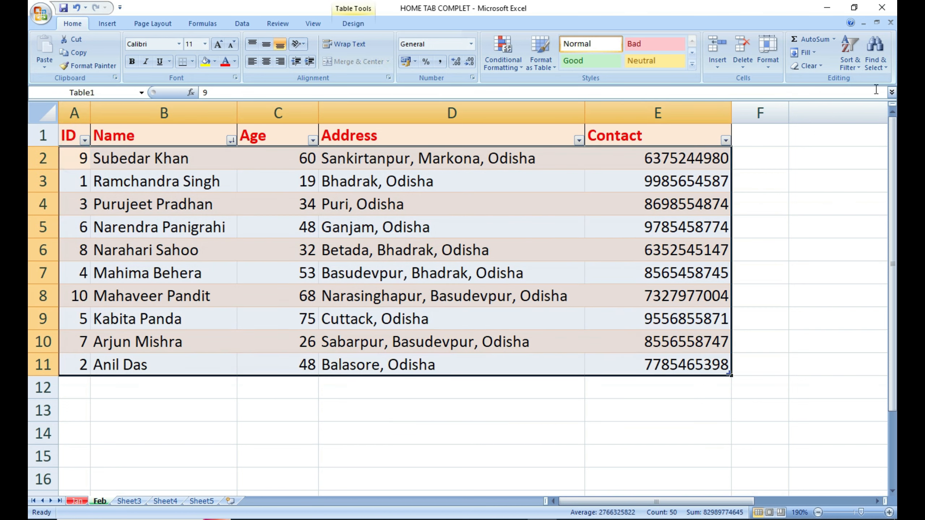
pyautogui.click(875, 51)
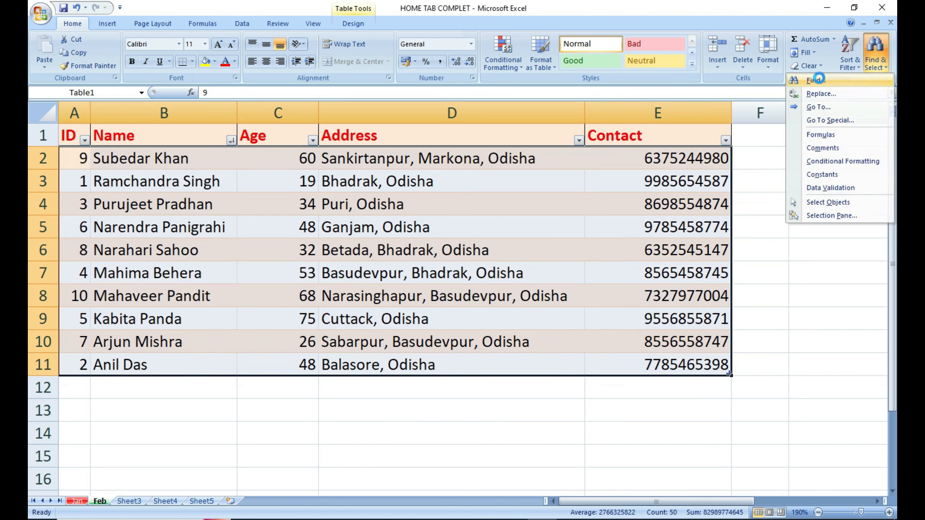
# Find all cells containing R and fill them yellow.
pyautogui.click(815, 80)
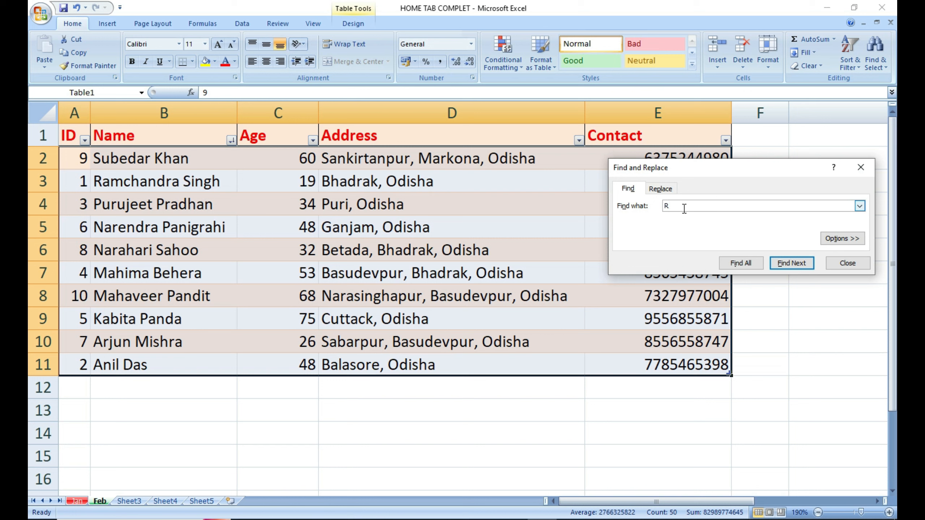
pyautogui.click(741, 263)
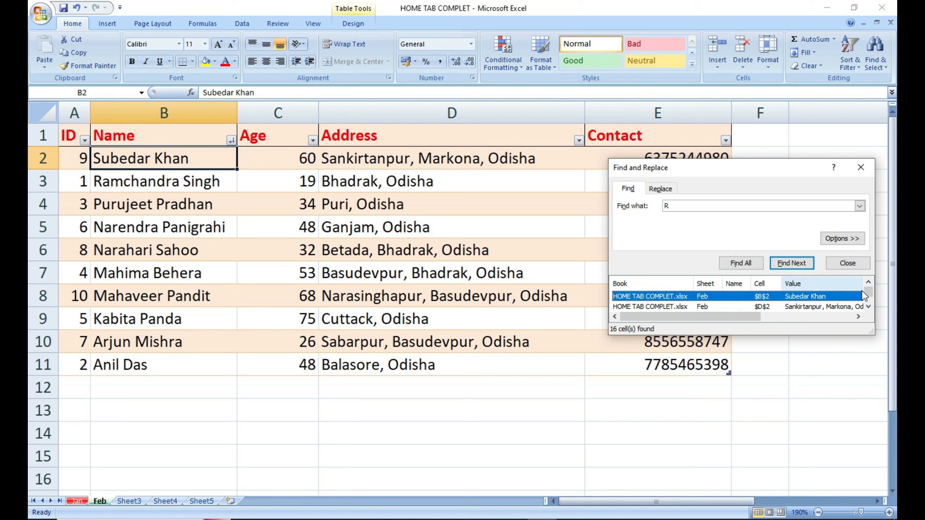
pyautogui.scroll(-3, 863, 298)
pyautogui.moveTo(868, 294); pyautogui.dragTo(867, 289)
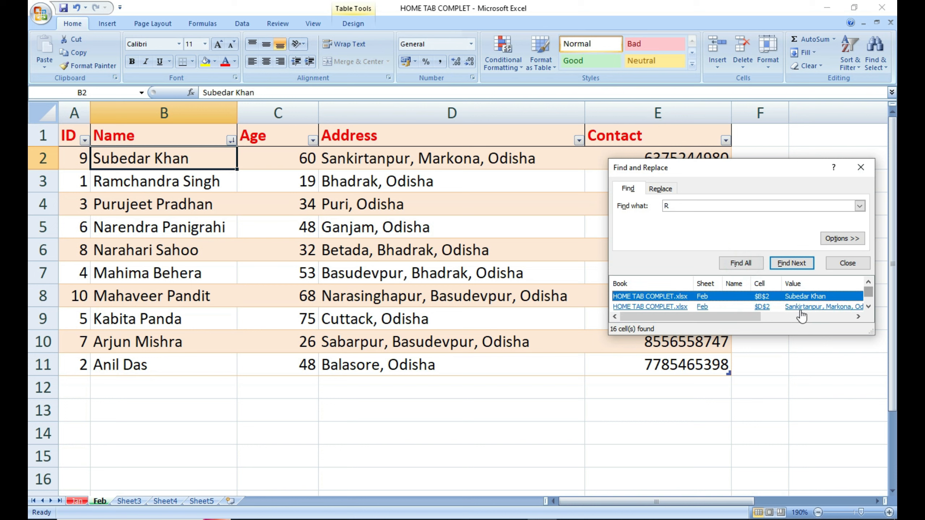
pyautogui.hotkey('ctrl', 'a')
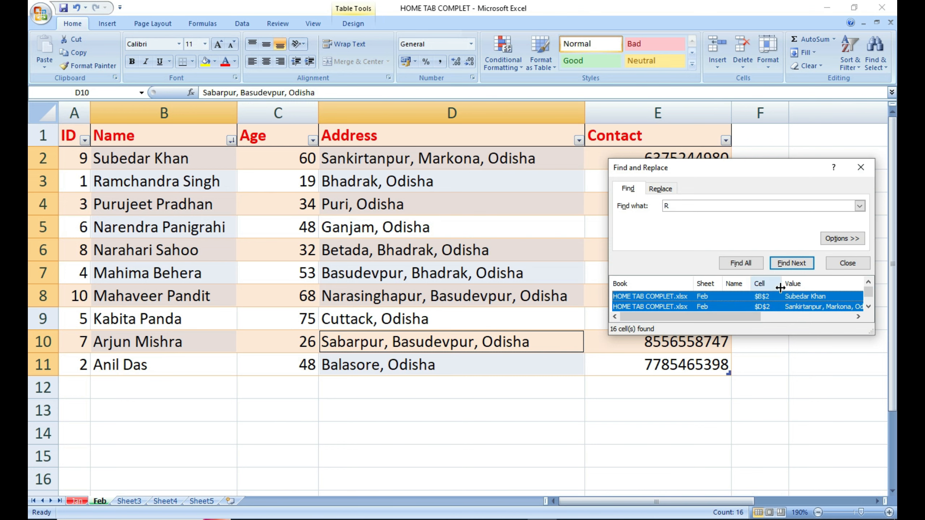
pyautogui.click(216, 61)
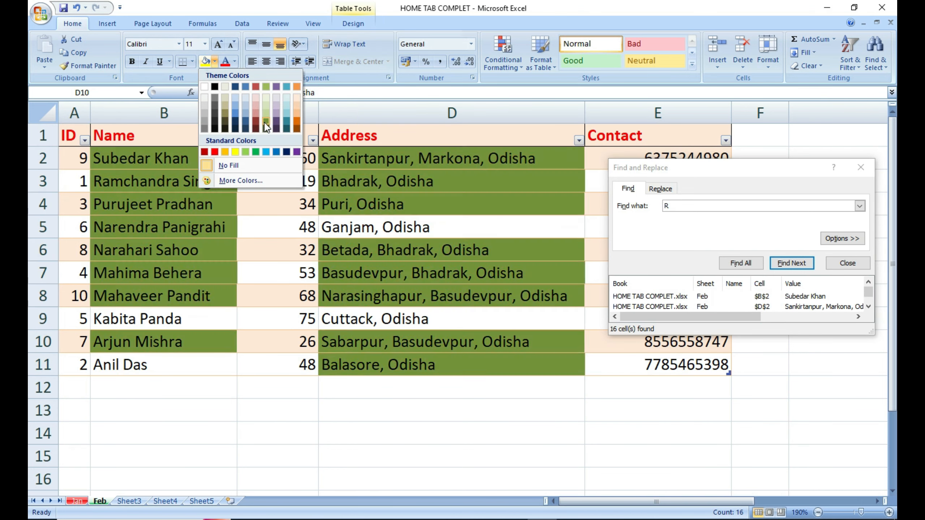
pyautogui.click(235, 151)
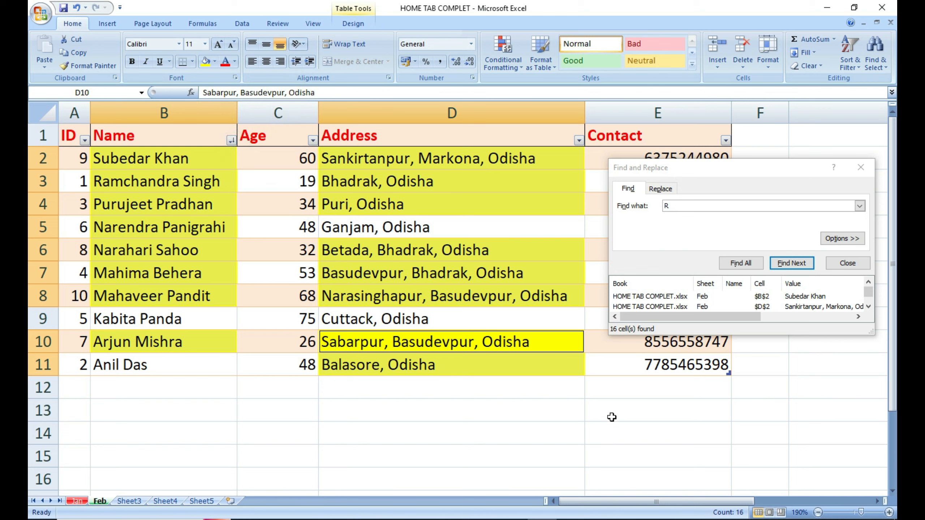
# Close the Find window and select the whole table A1:E11.
pyautogui.click(847, 263)
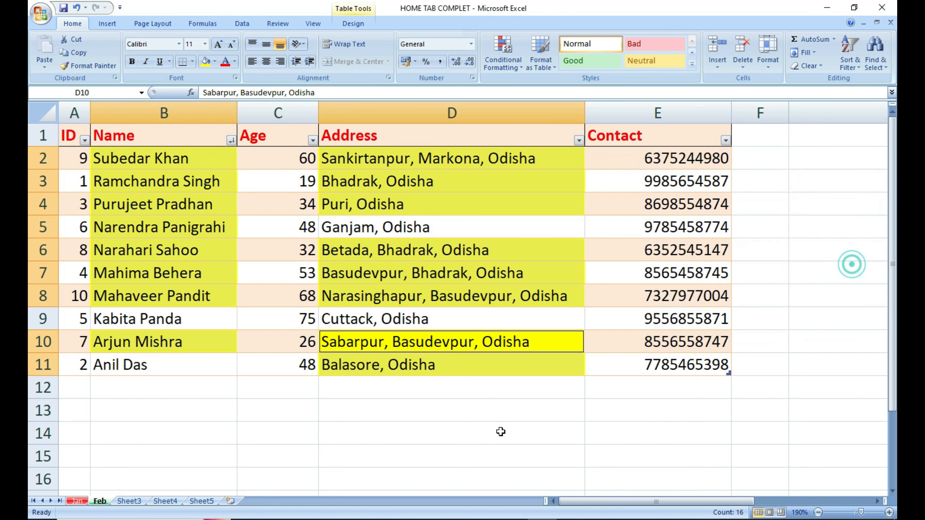
pyautogui.click(500, 432)
pyautogui.click(672, 362)
pyautogui.moveTo(672, 361); pyautogui.dragTo(68, 137)
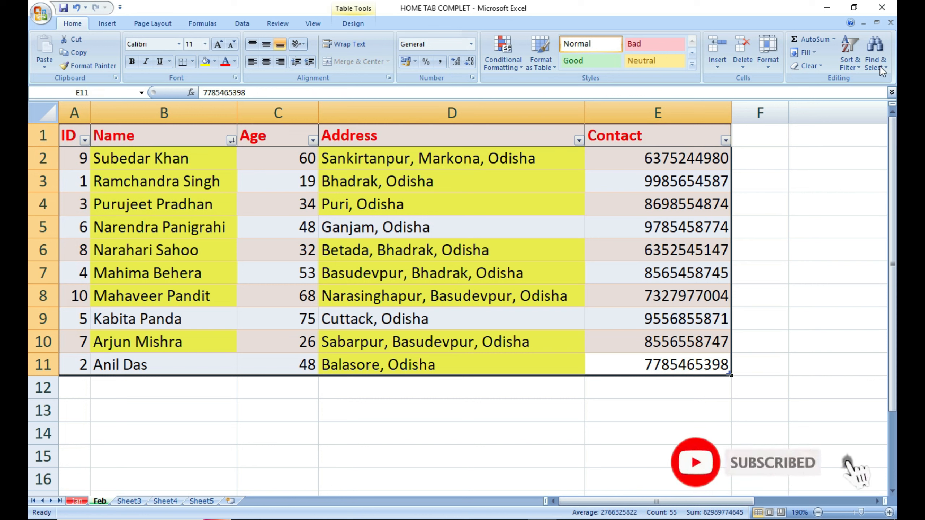
# Replace every R in the table with m via Replace All, making Address read Addmess.
pyautogui.click(884, 57)
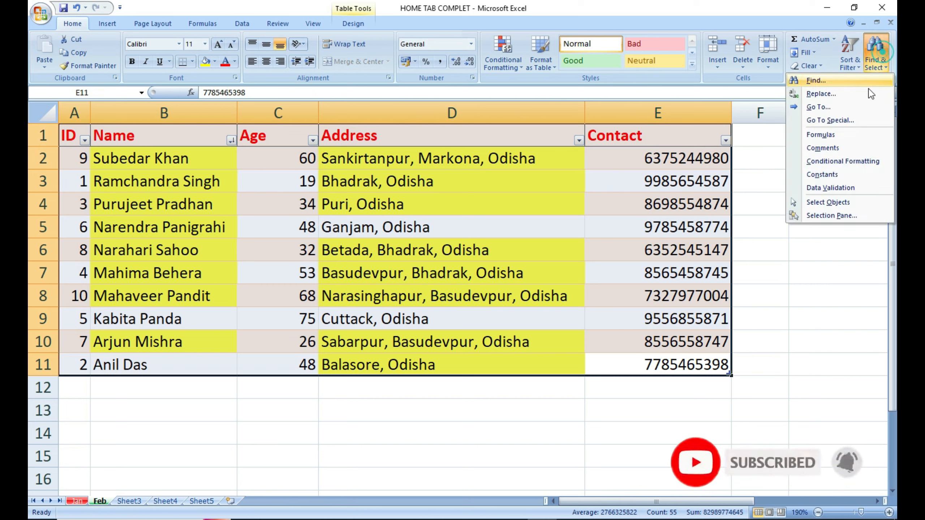
pyautogui.click(822, 94)
pyautogui.click(670, 249)
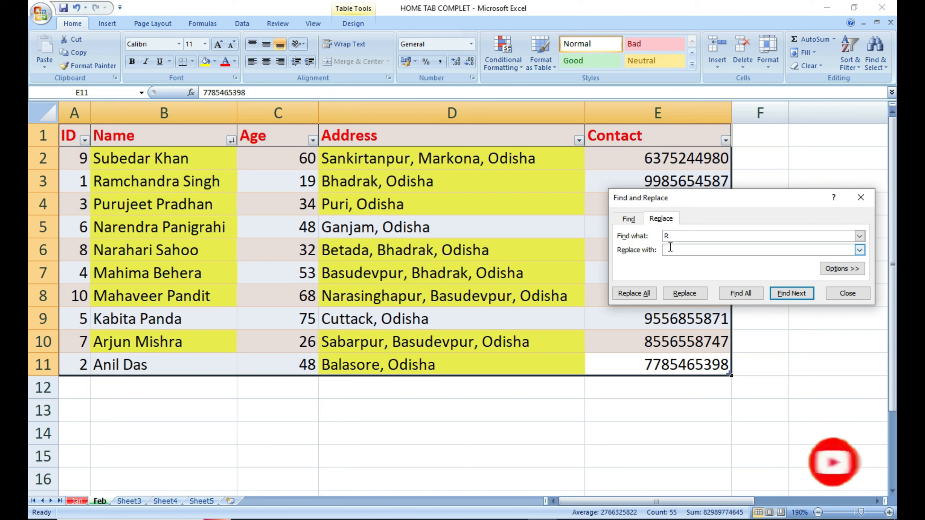
pyautogui.write('m')
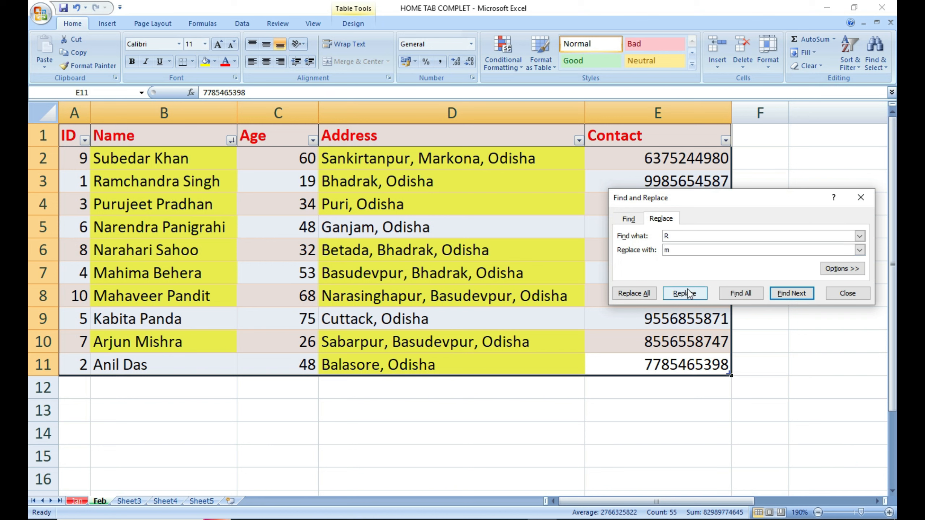
pyautogui.click(728, 290)
pyautogui.hotkey('ctrl', 'a')
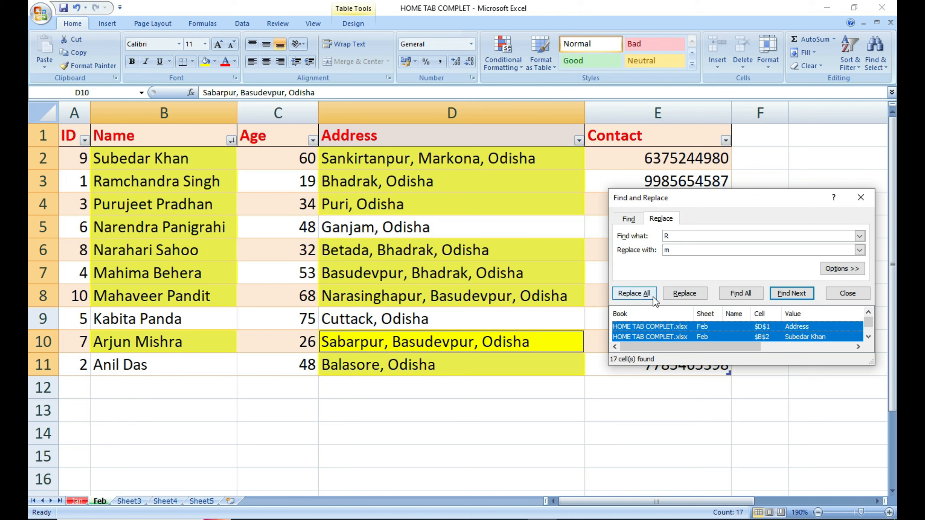
pyautogui.click(634, 294)
pyautogui.click(861, 198)
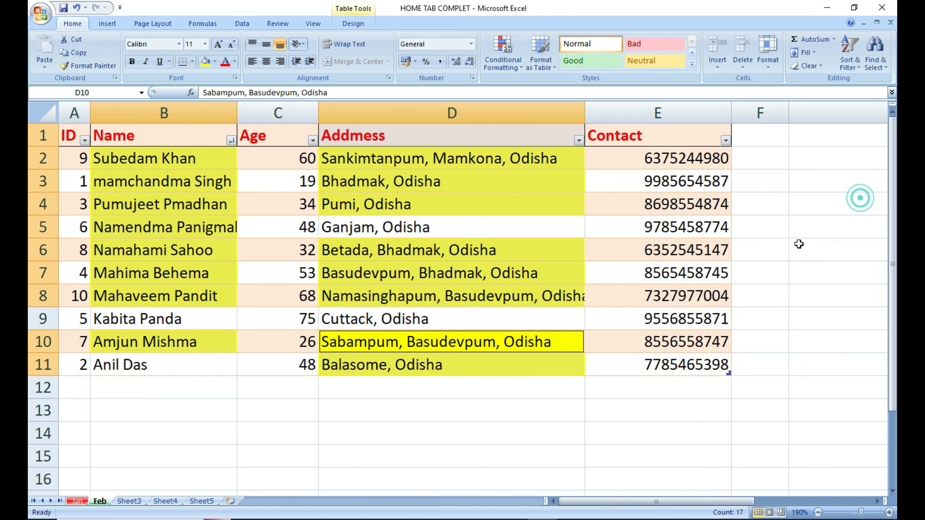
pyautogui.click(437, 401)
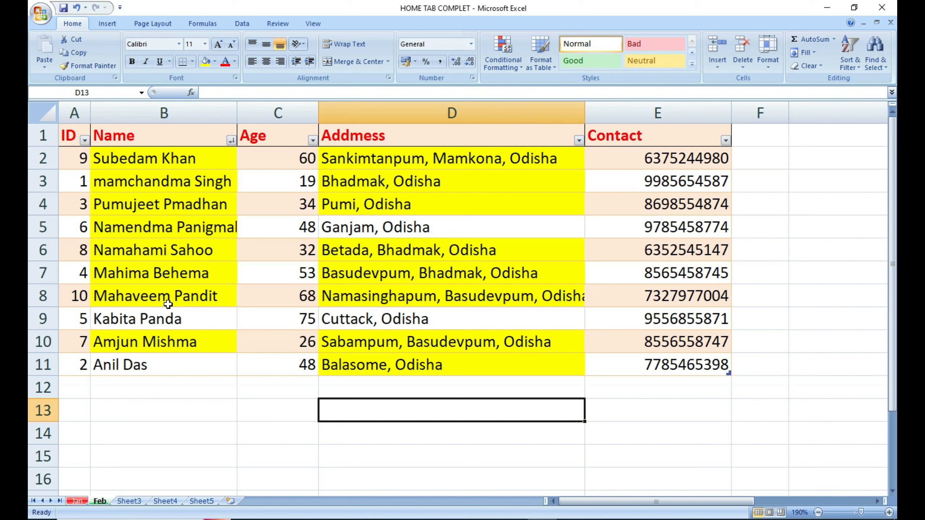